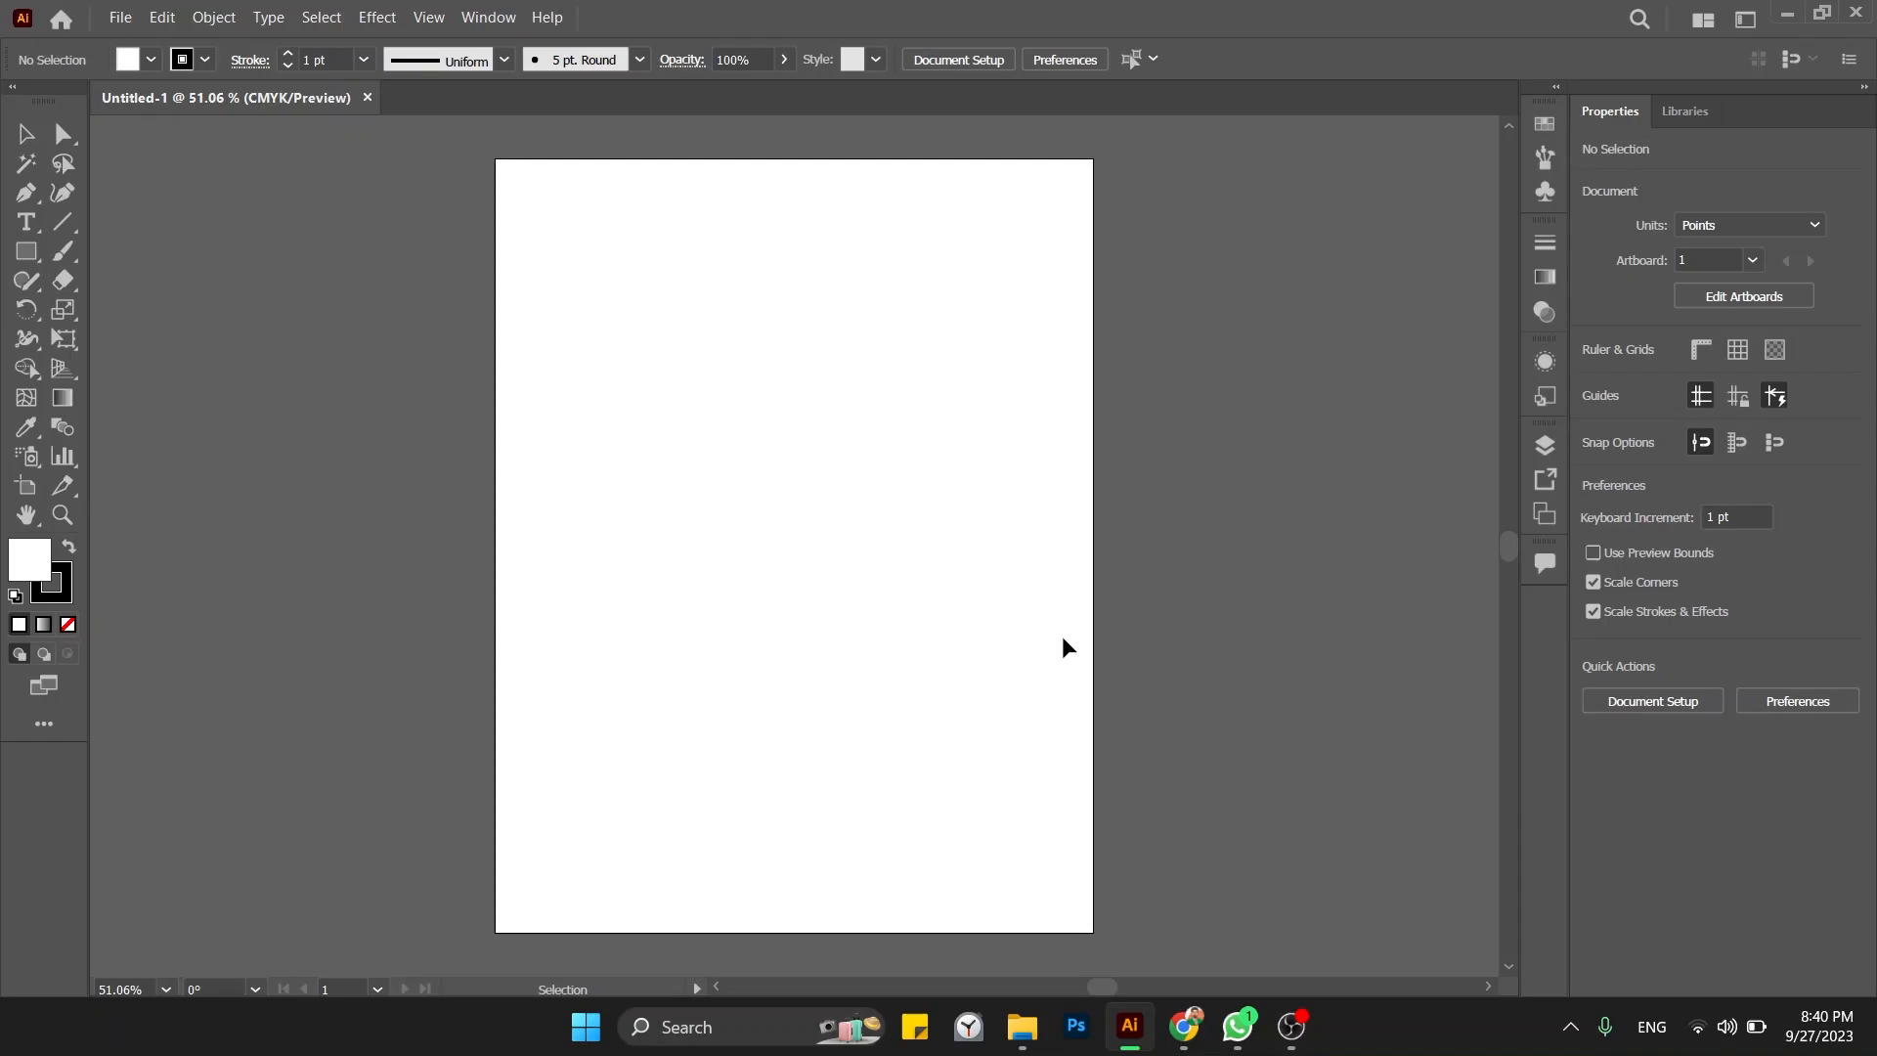
Step: Draw a square about 330 by 330 pt in the upper part of the artboard and select it
key("m")
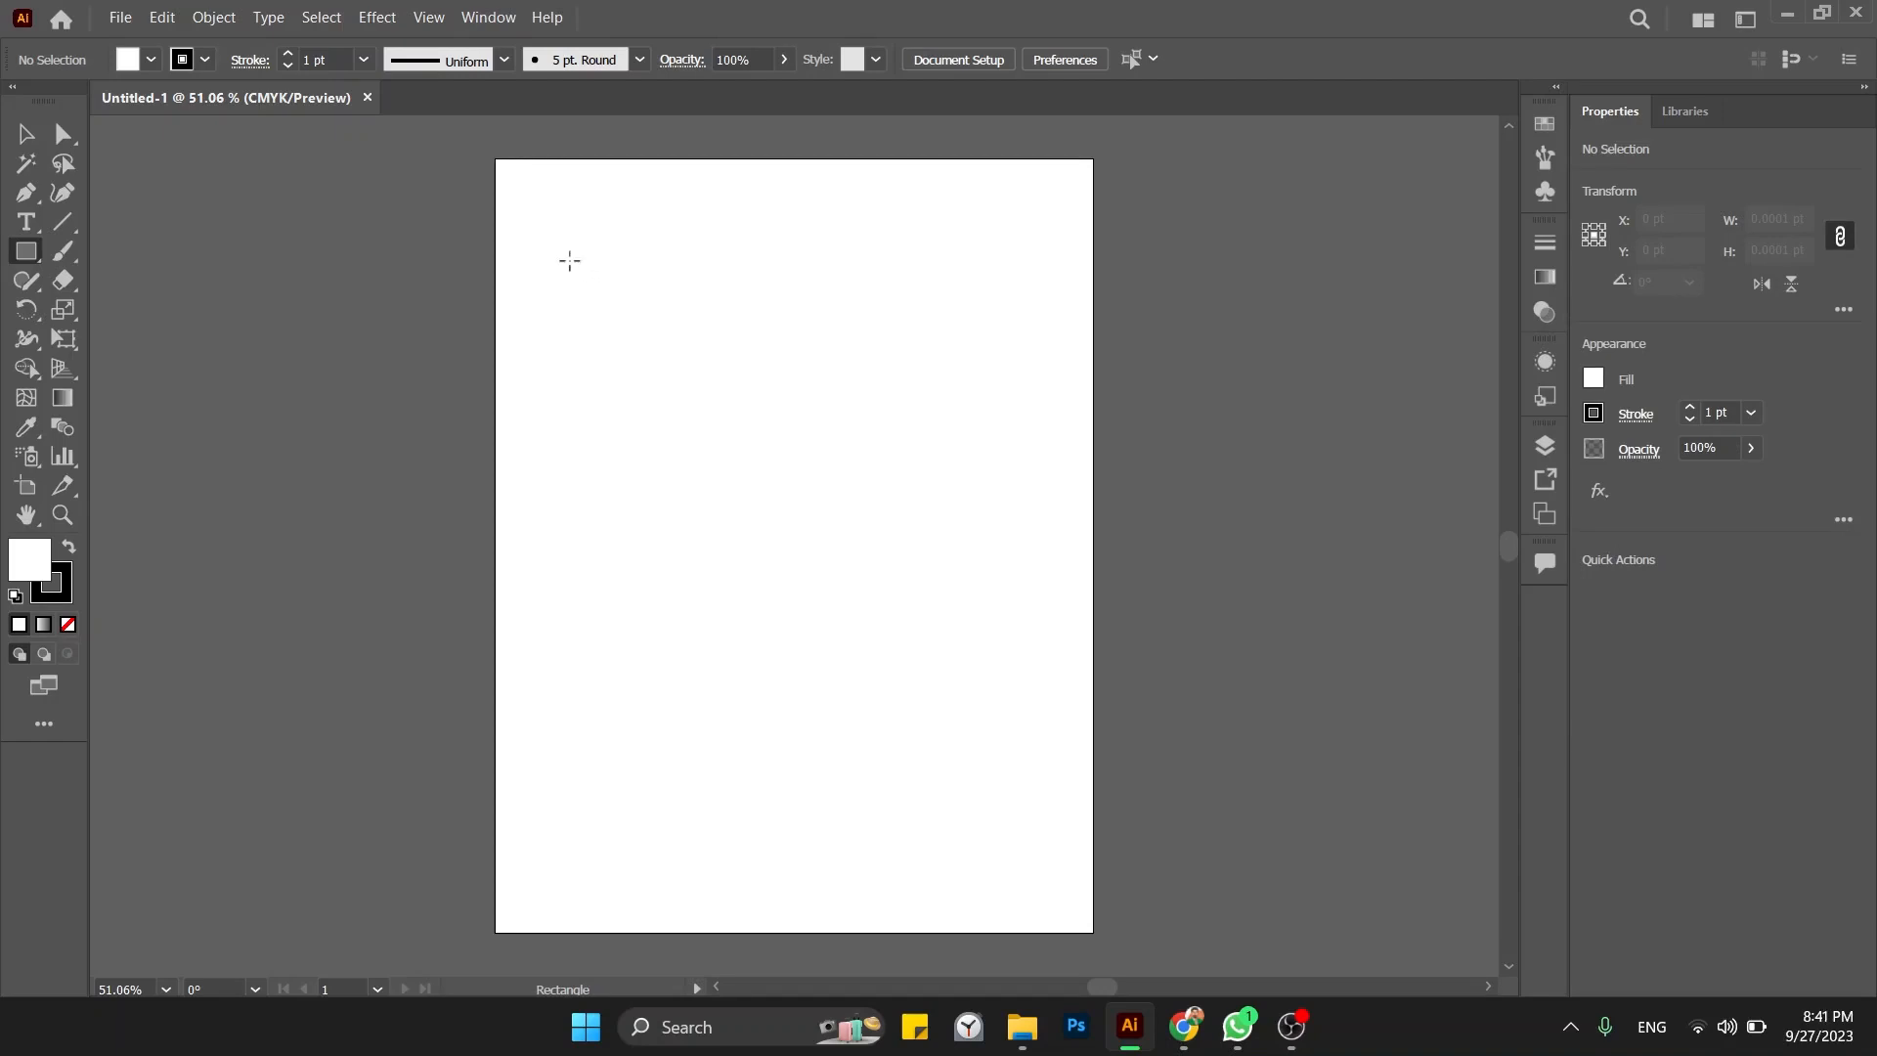
left_click_drag(570, 261, 841, 584)
key("v")
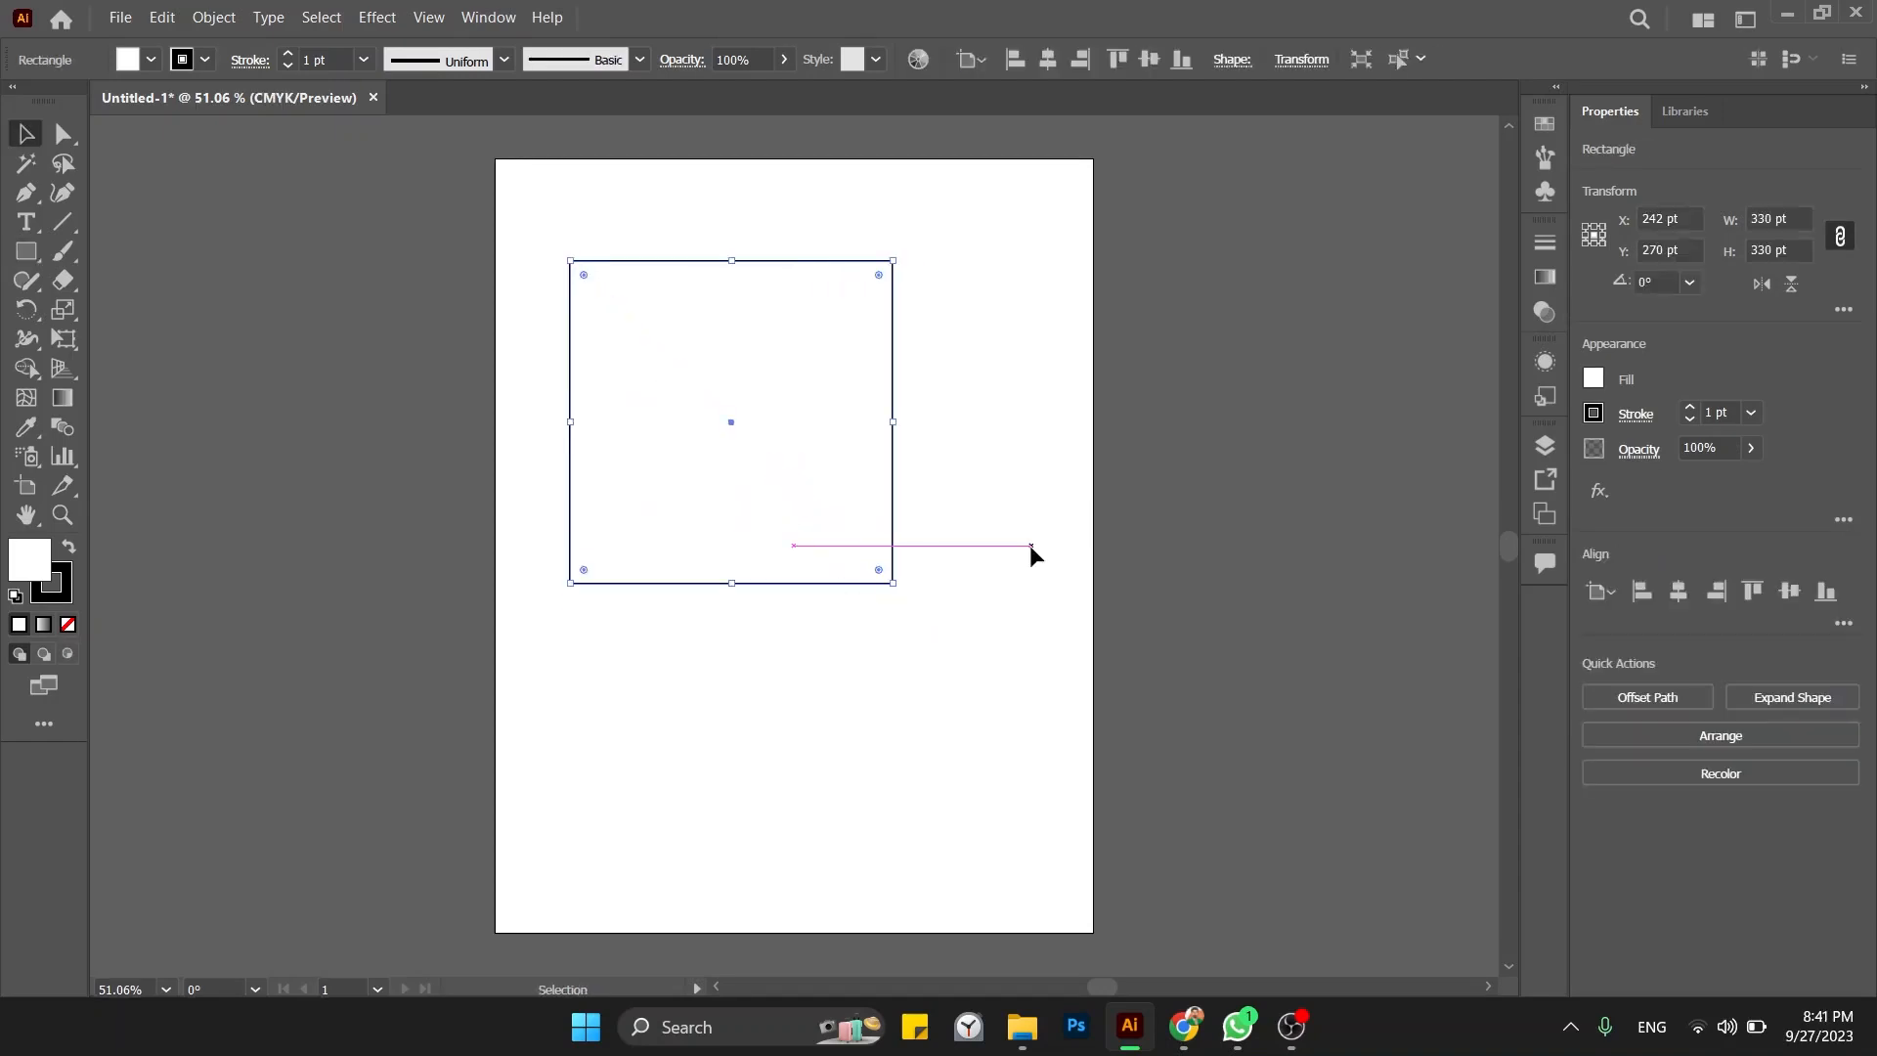
left_click(1030, 544)
left_click_drag(983, 430, 797, 470)
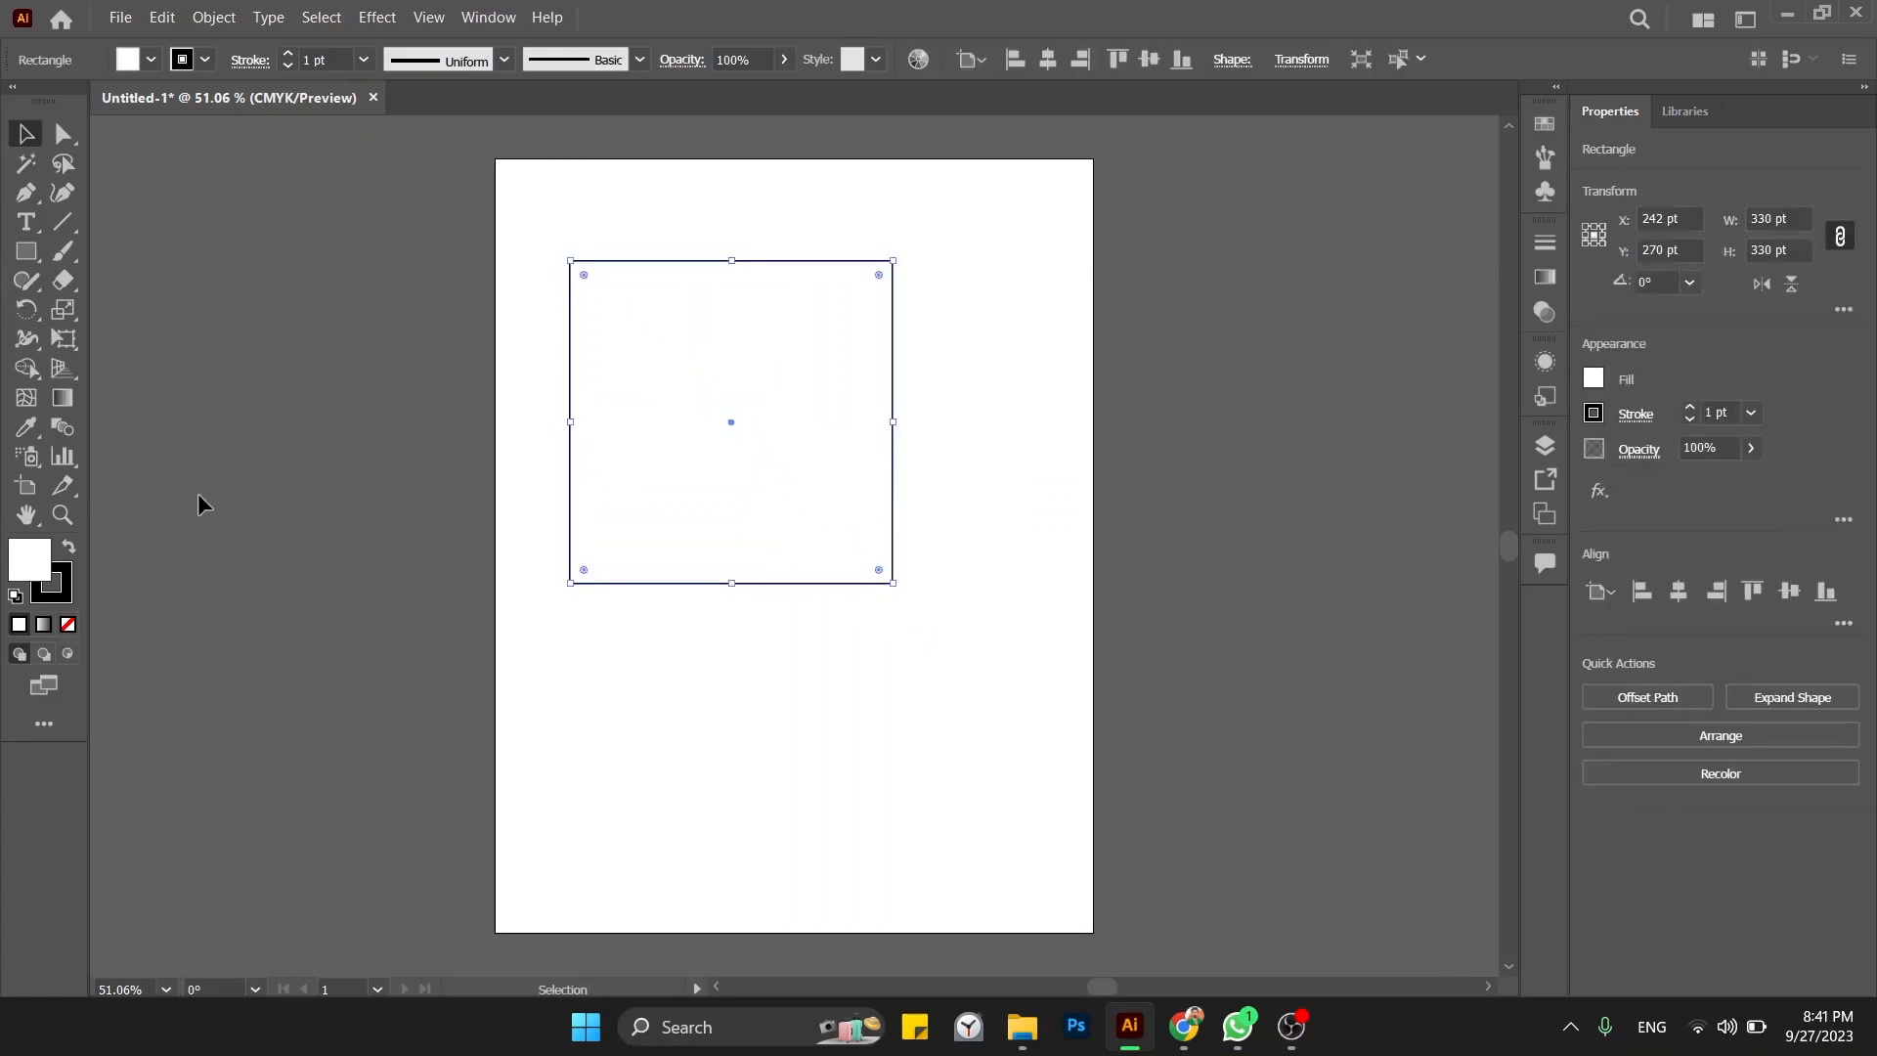
Step: Fill the square with a medium green chosen in the Color Picker
double_click(26, 559)
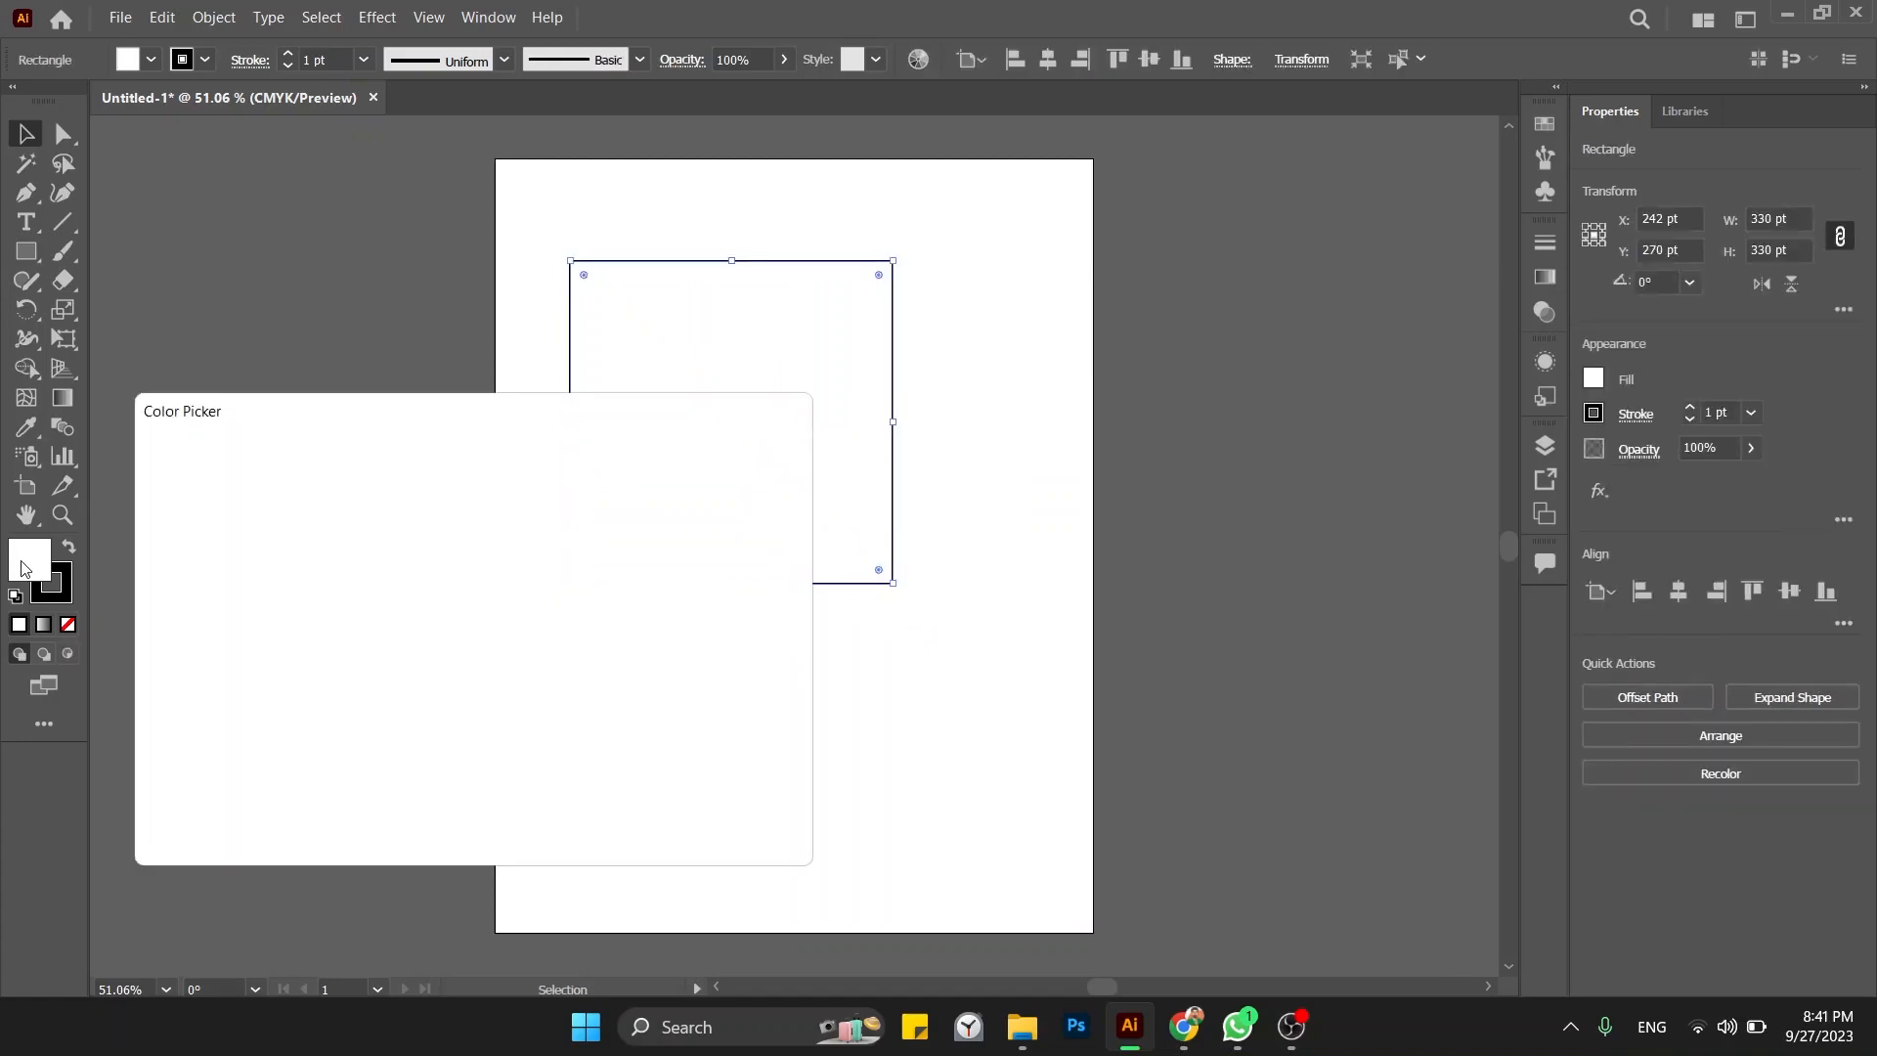
left_click_drag(491, 641, 504, 693)
left_click_drag(446, 572, 457, 625)
left_click(734, 483)
left_click(971, 481)
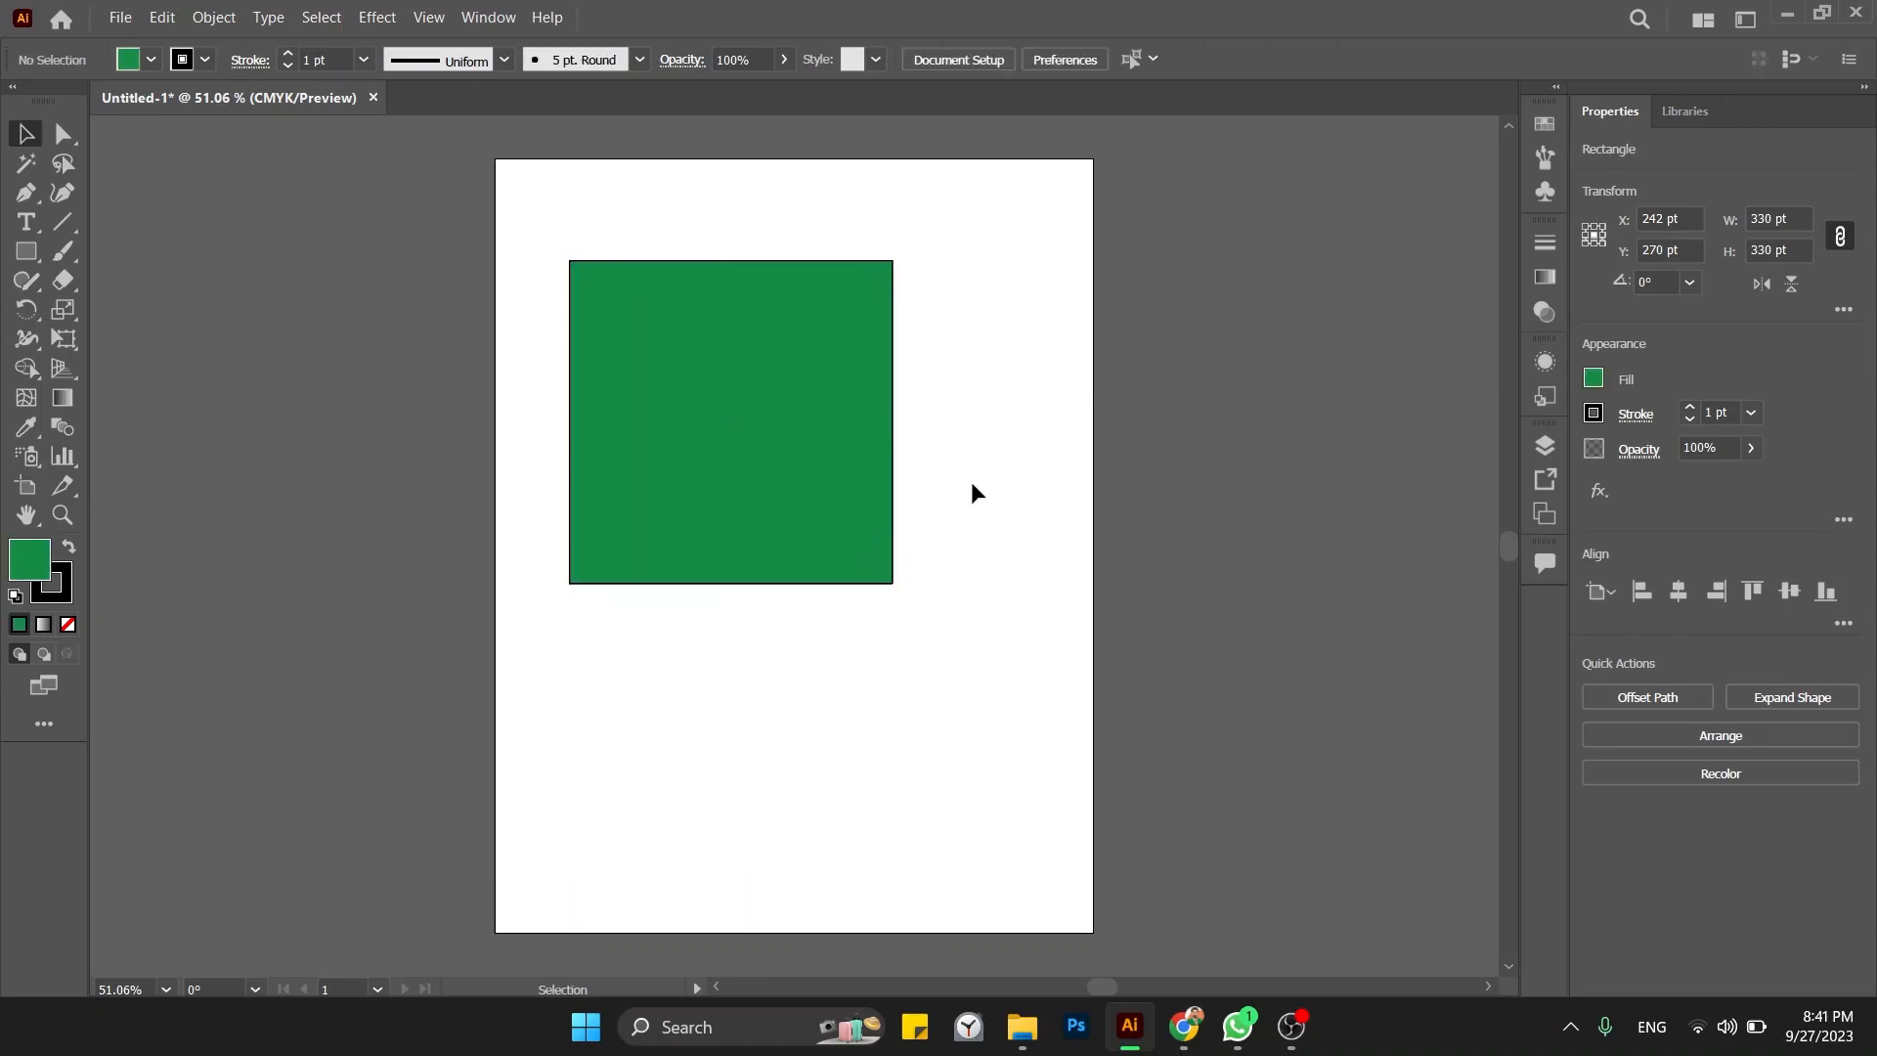
Step: Move the green square toward the middle of the artboard, to about X 293 pt, Y 313 pt
left_click_drag(770, 453, 832, 503)
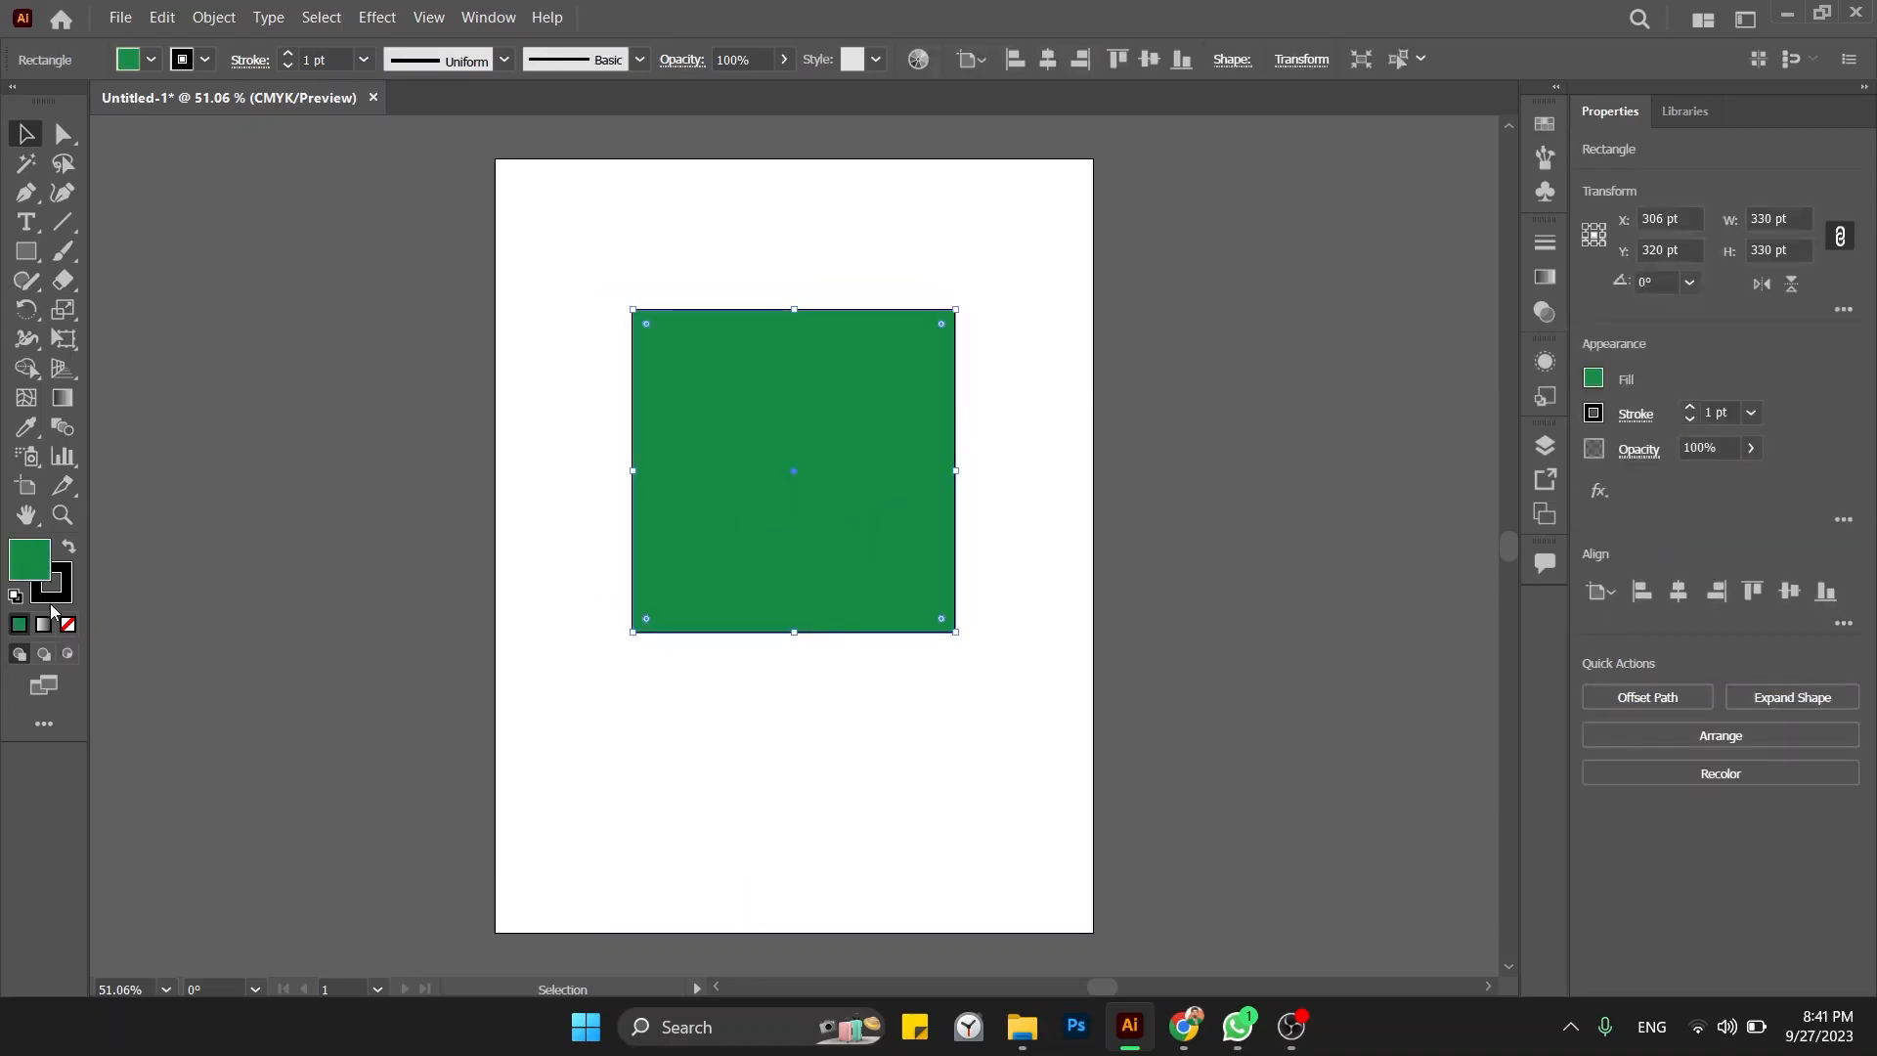
left_click(578, 748)
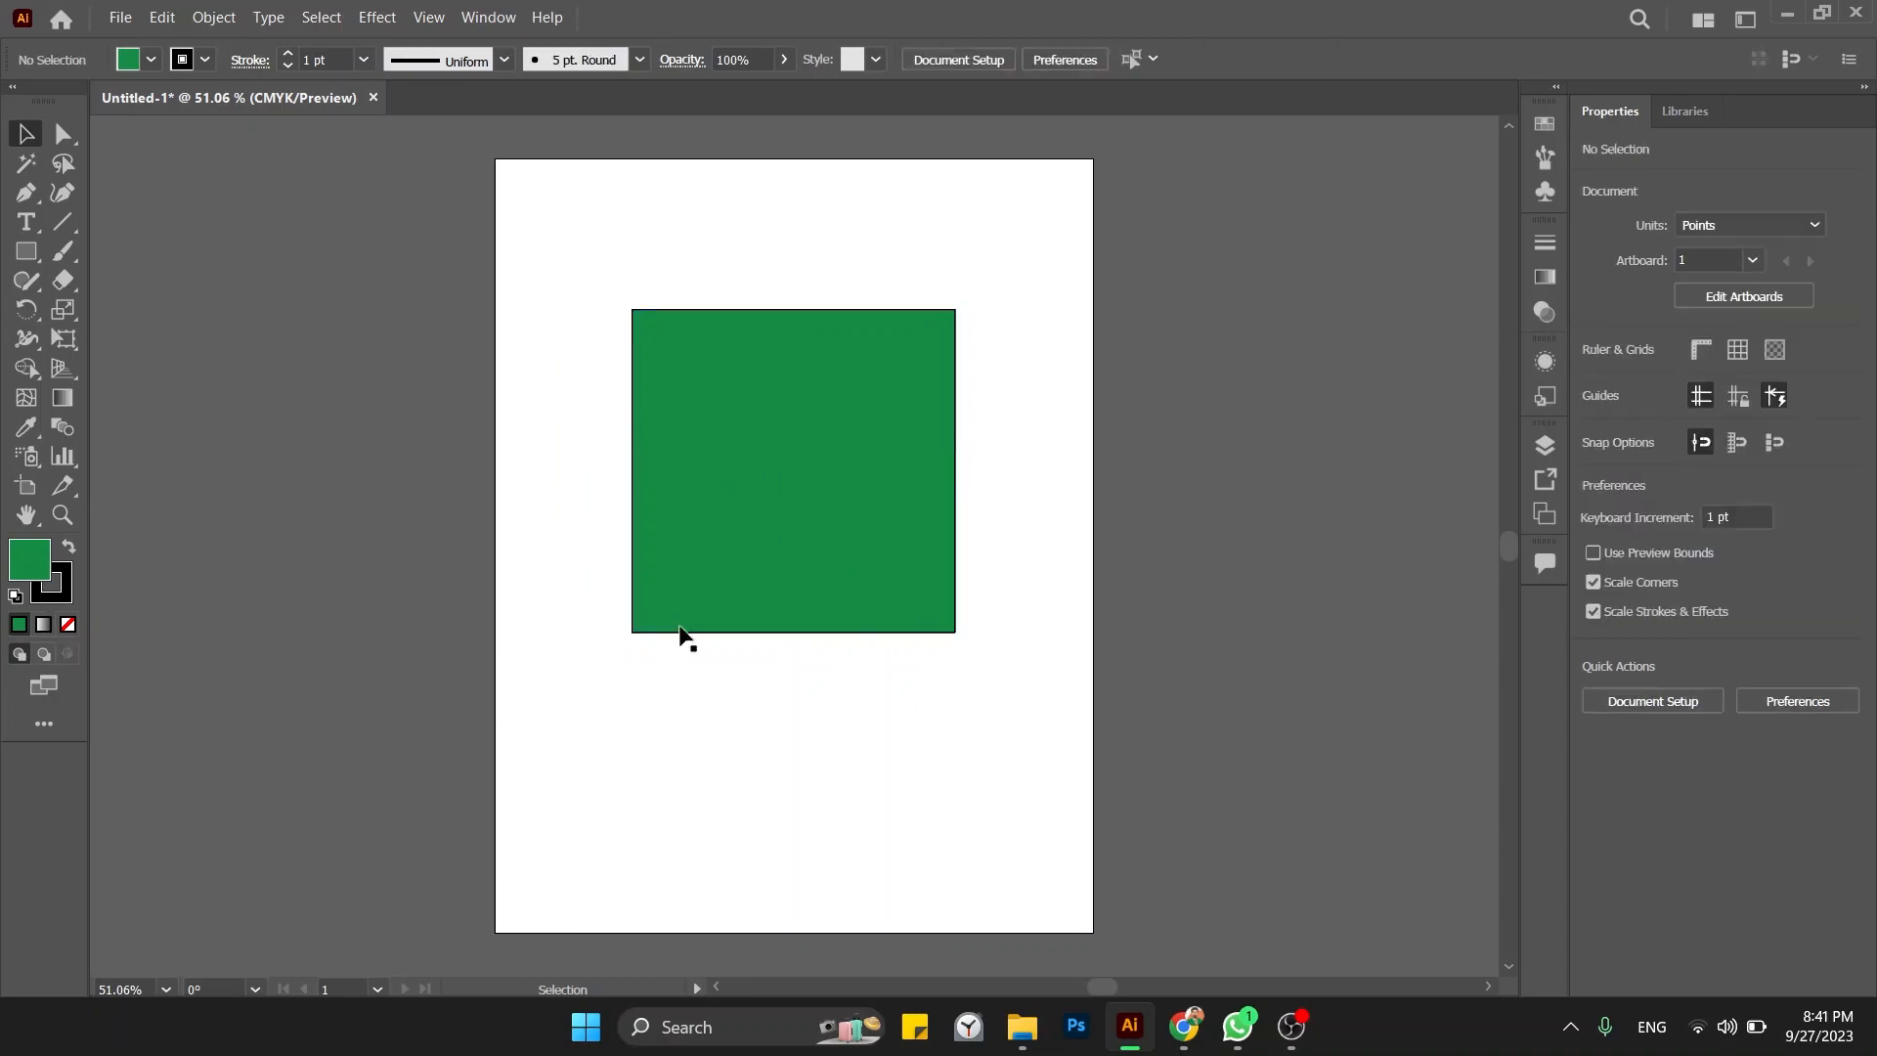
left_click_drag(701, 593, 689, 587)
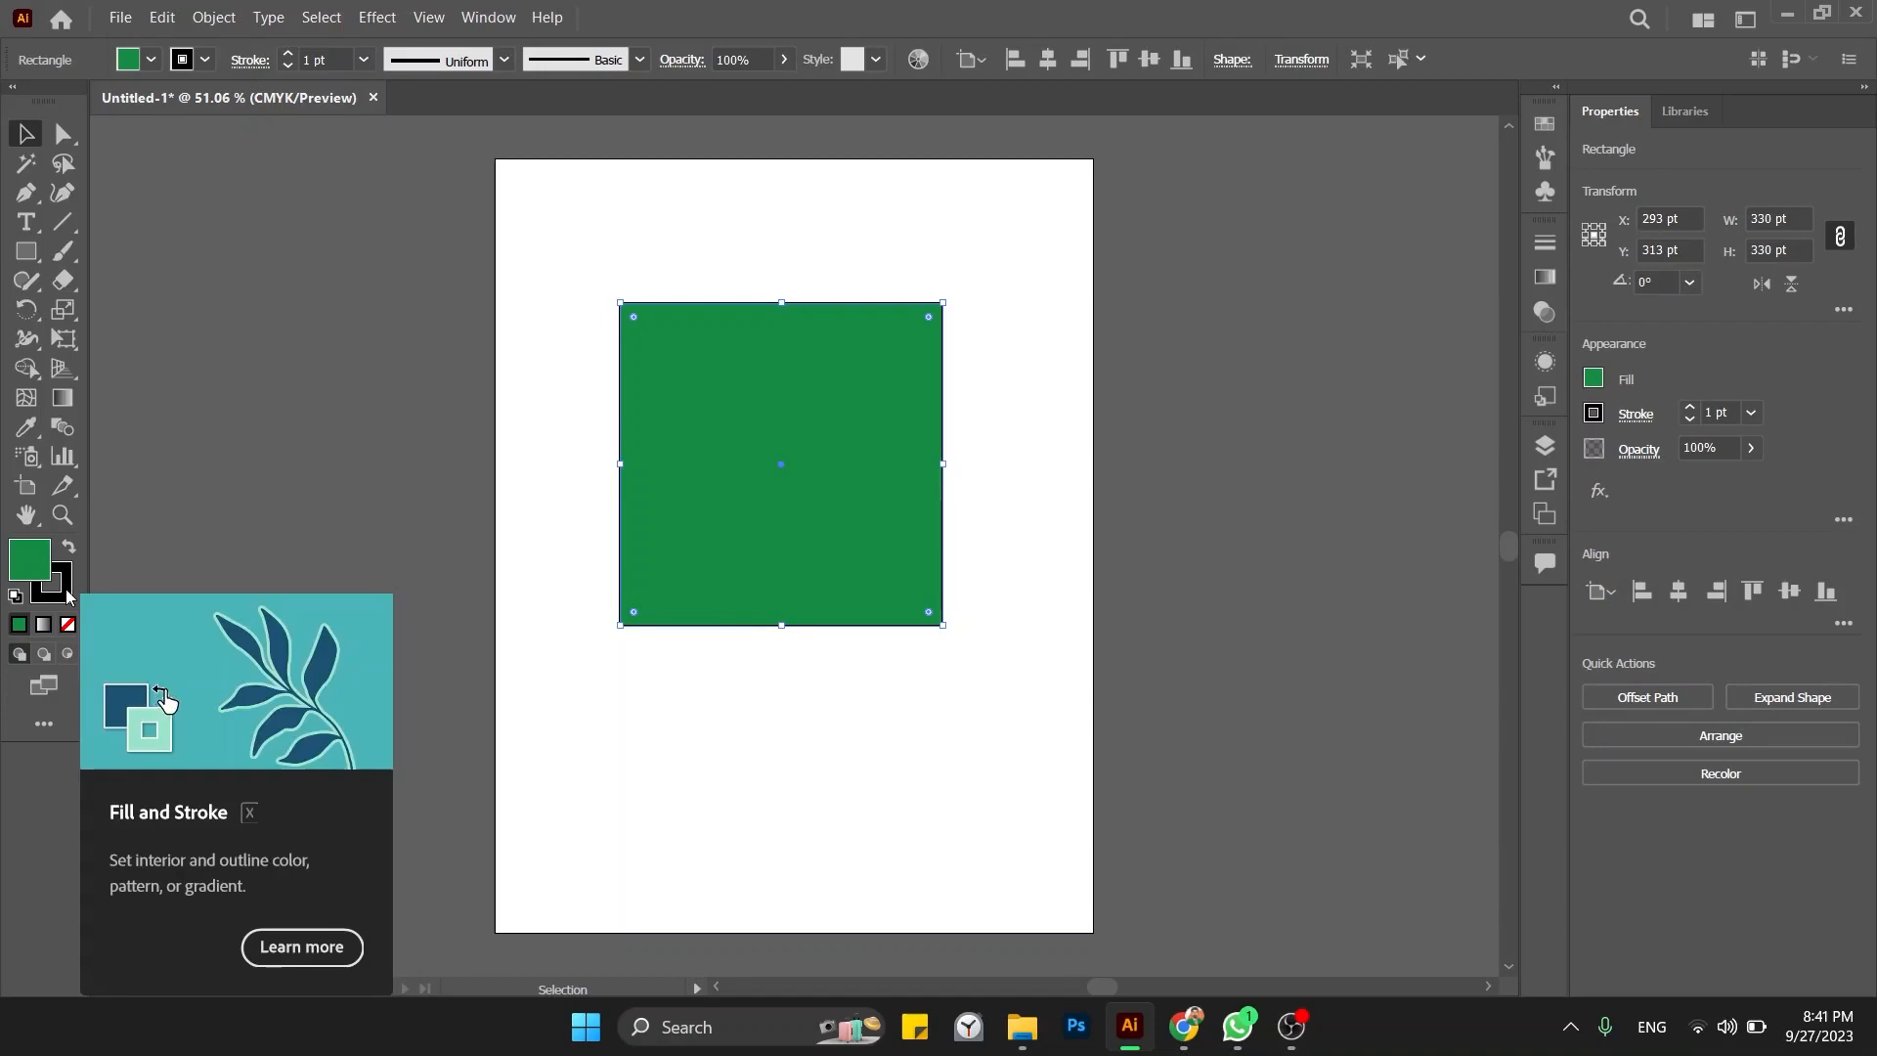
left_click(207, 536)
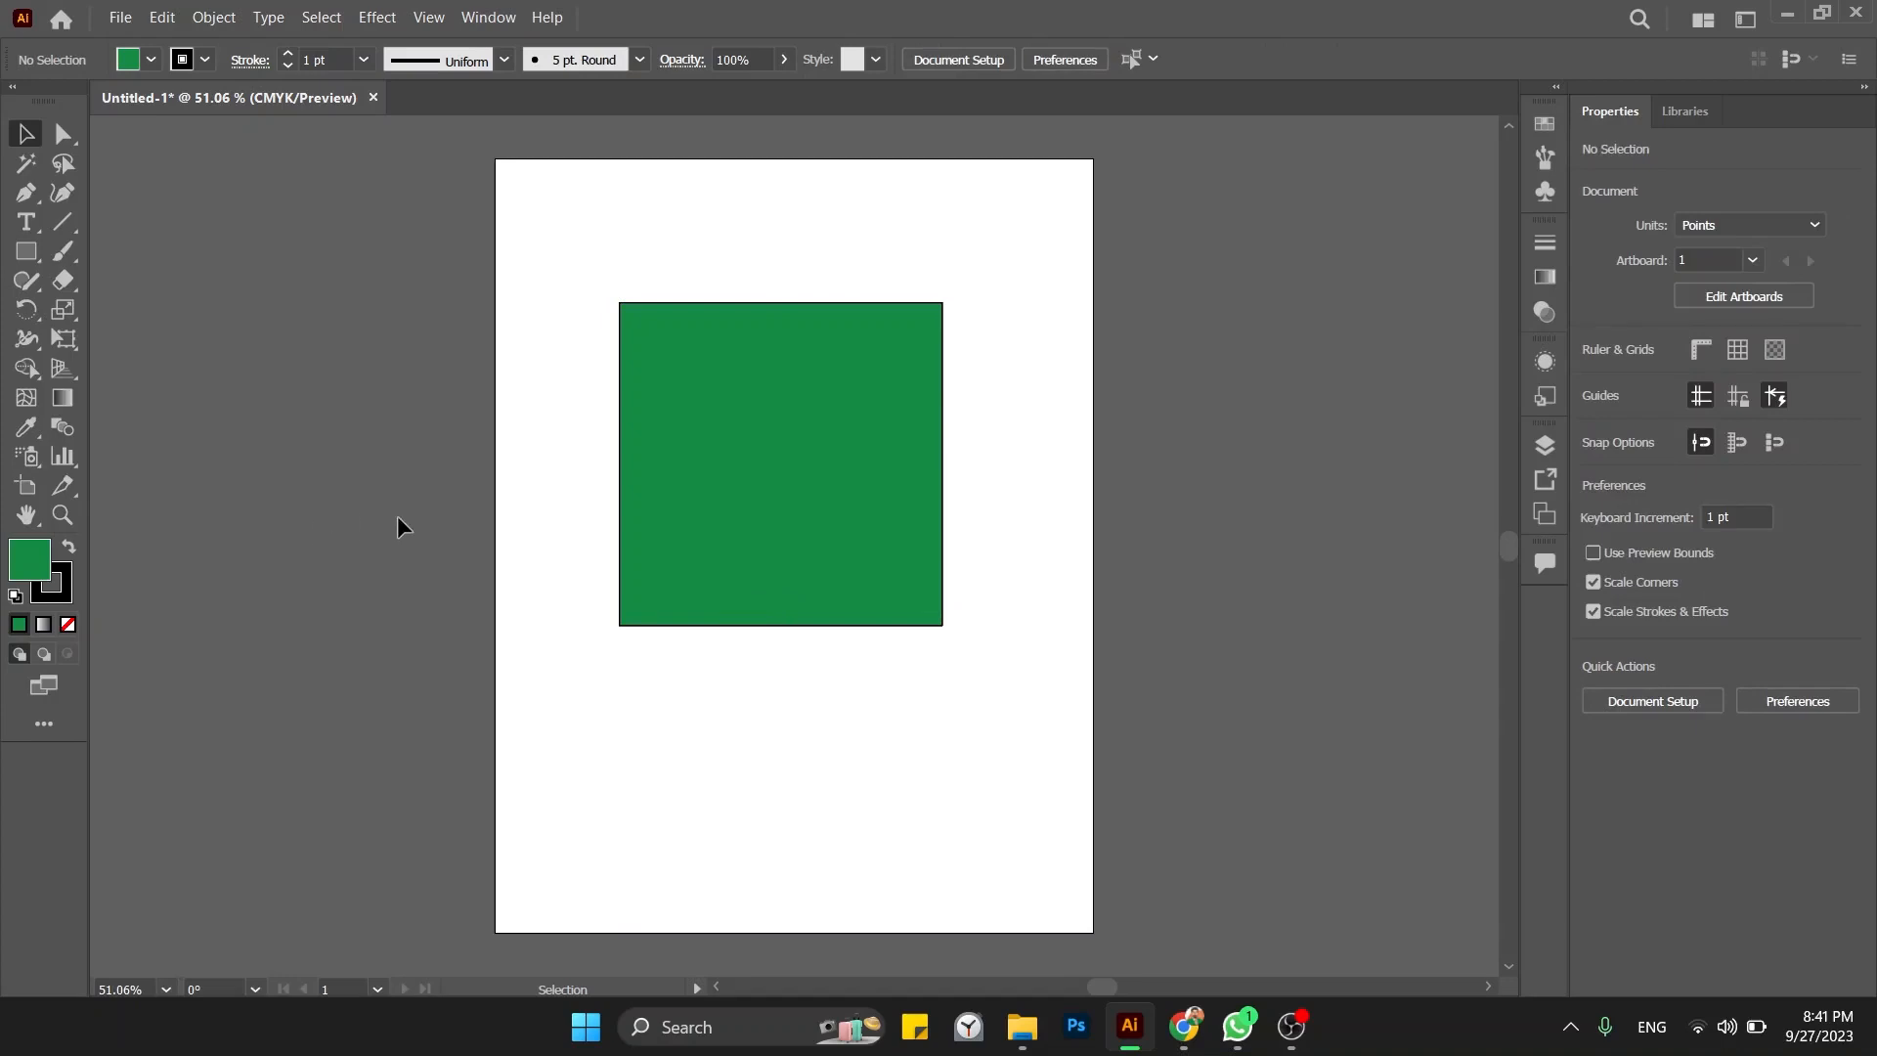
Step: Set the green square's stroke weight to 10 pt
left_click(733, 528)
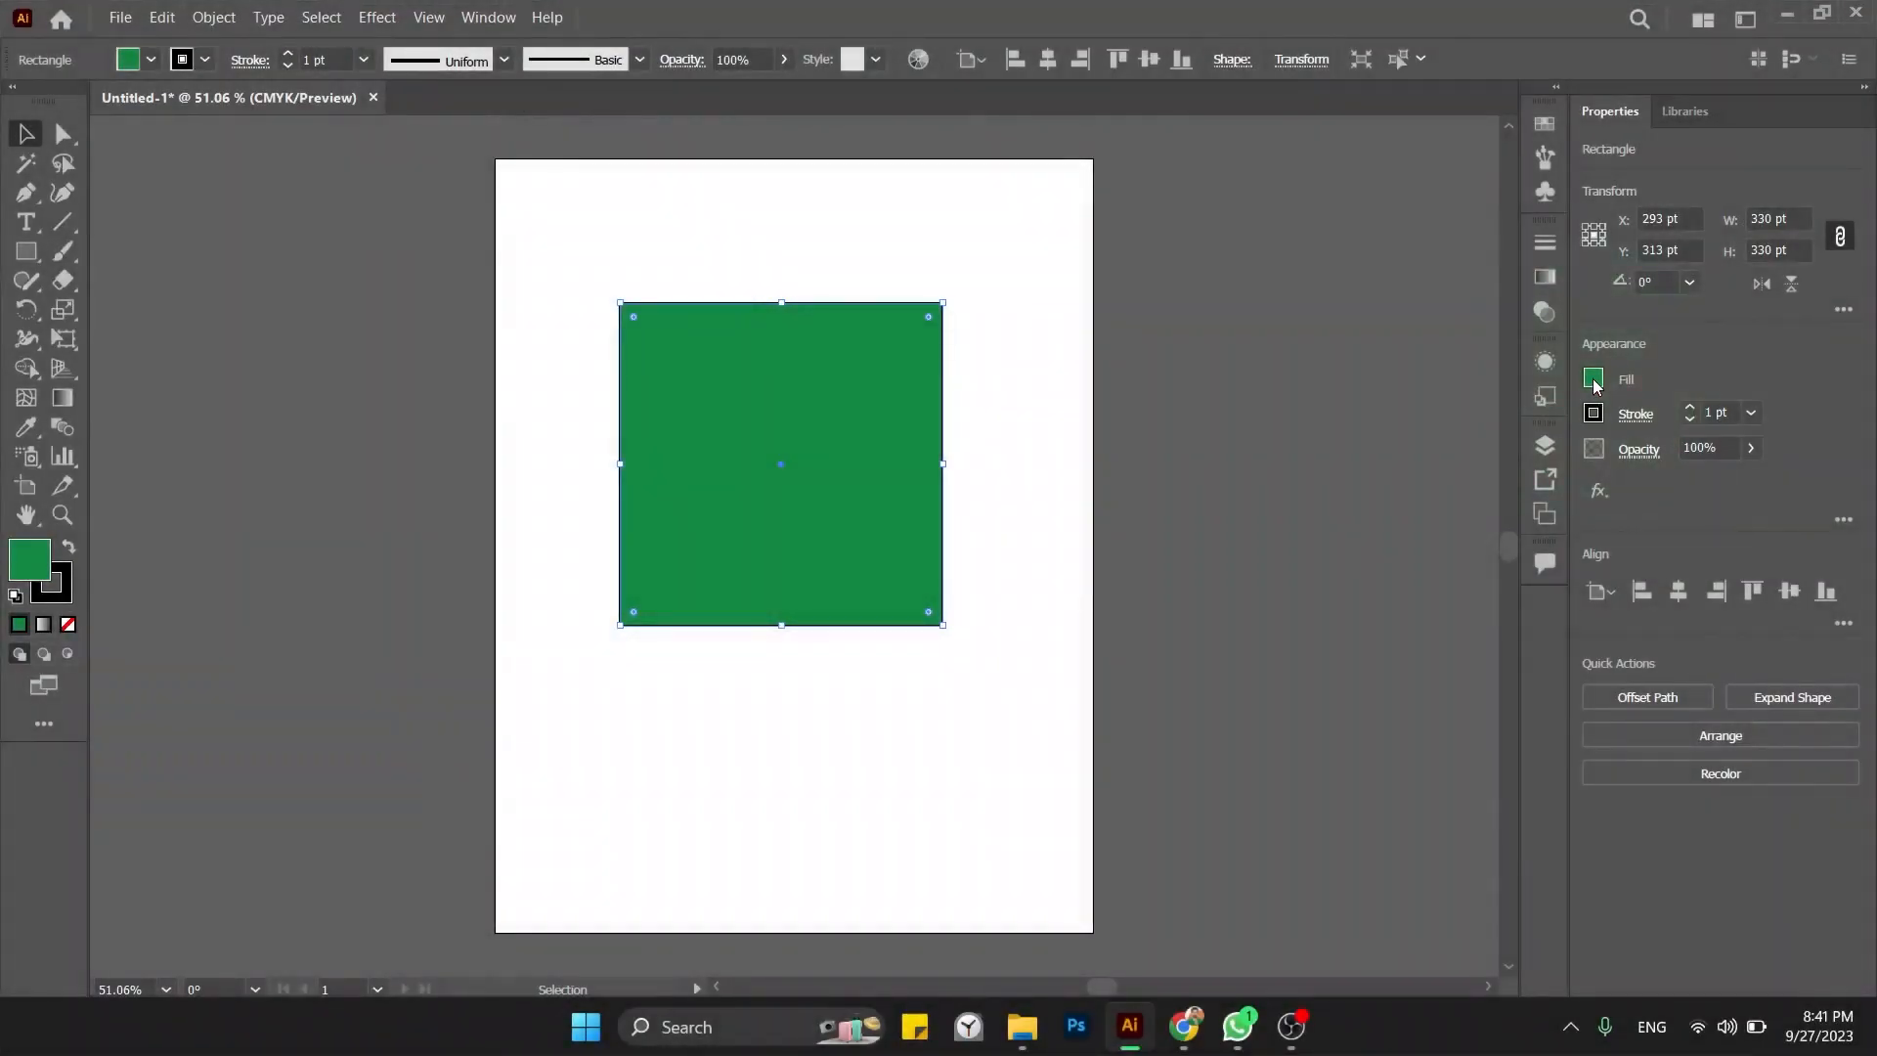
left_click(1595, 382)
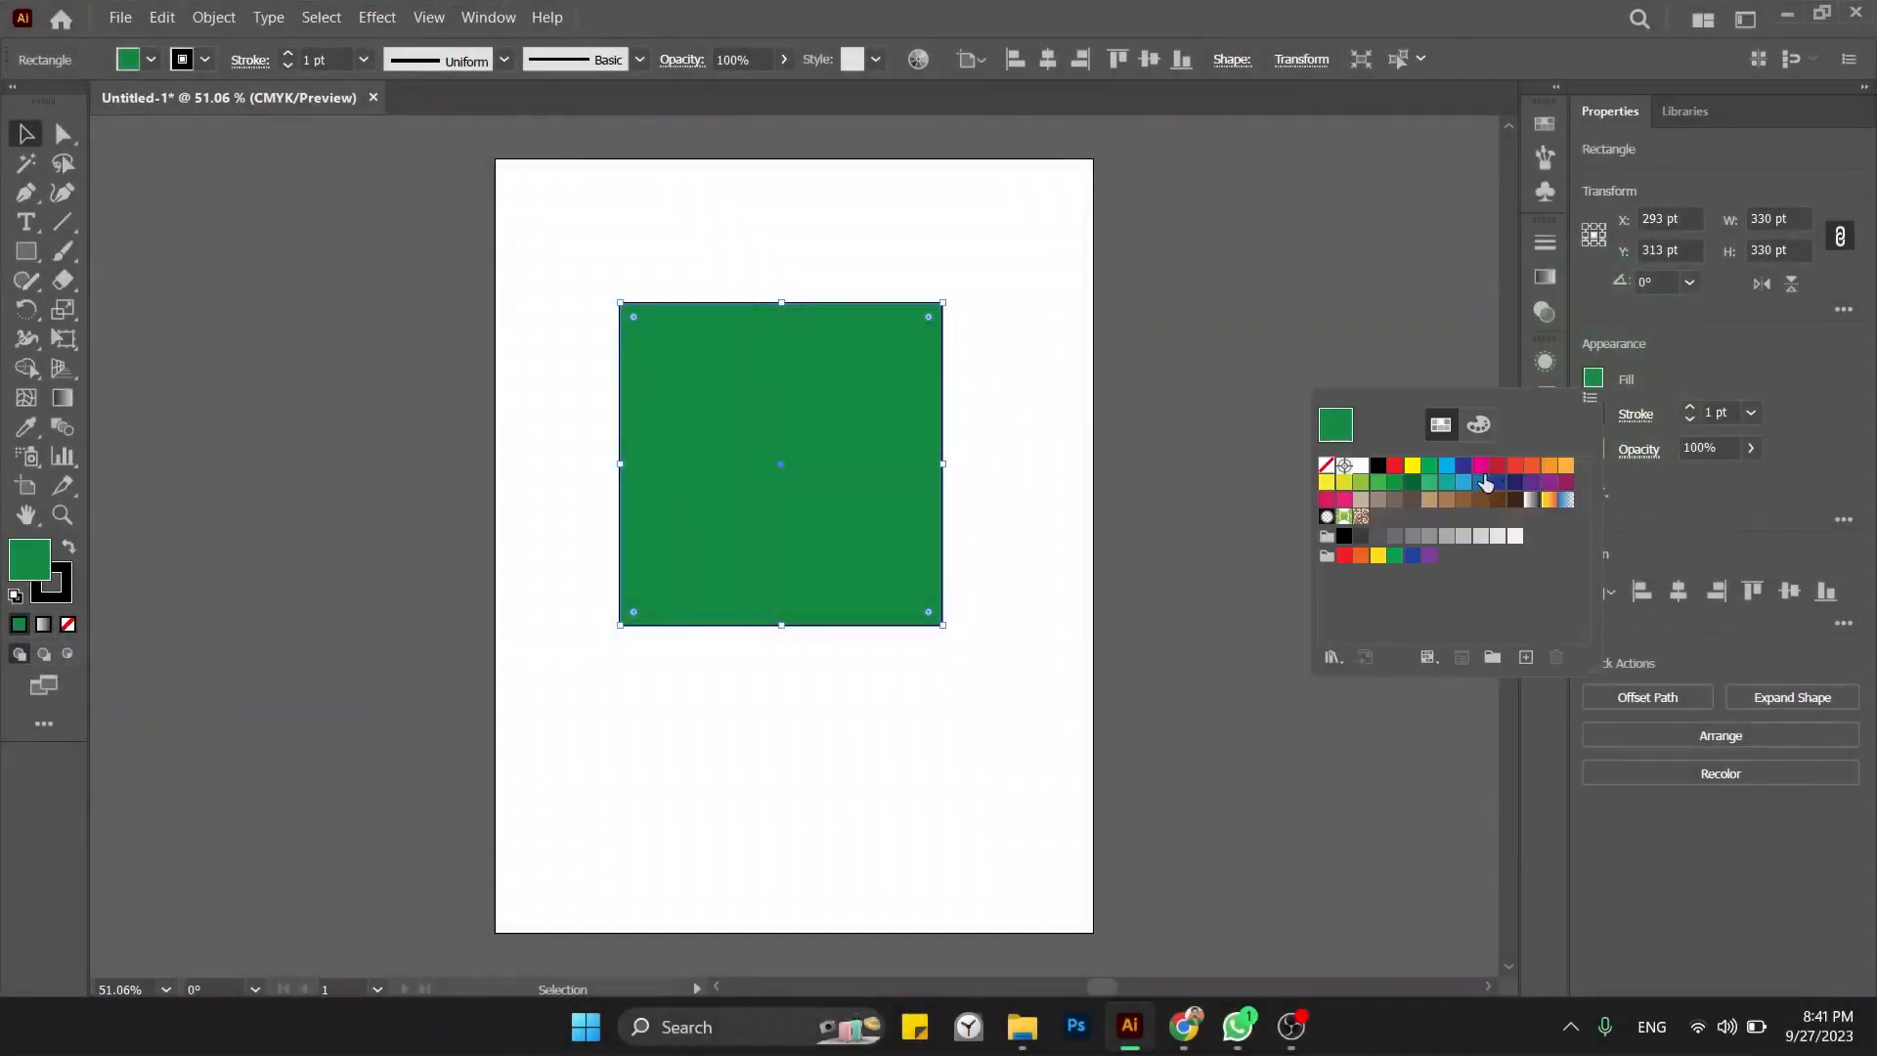
left_click(1665, 380)
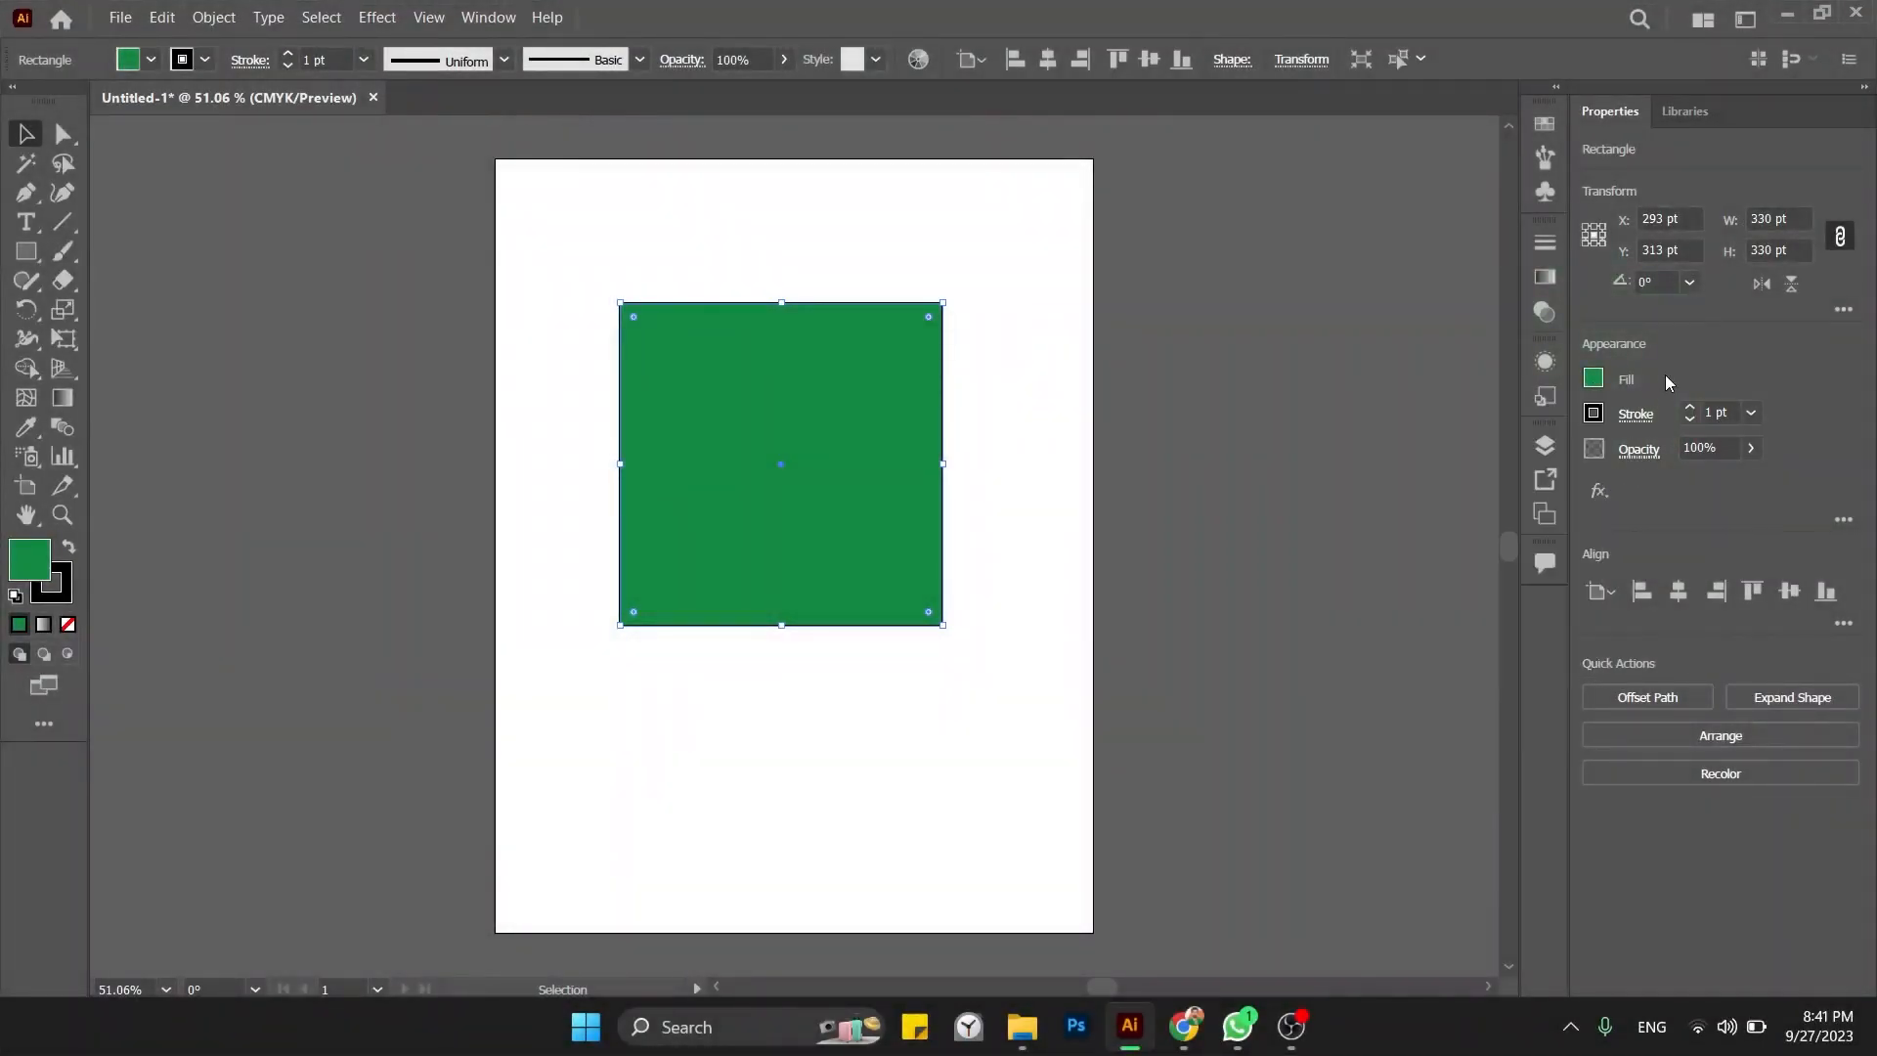
left_click(1728, 414)
type("10")
key("Return")
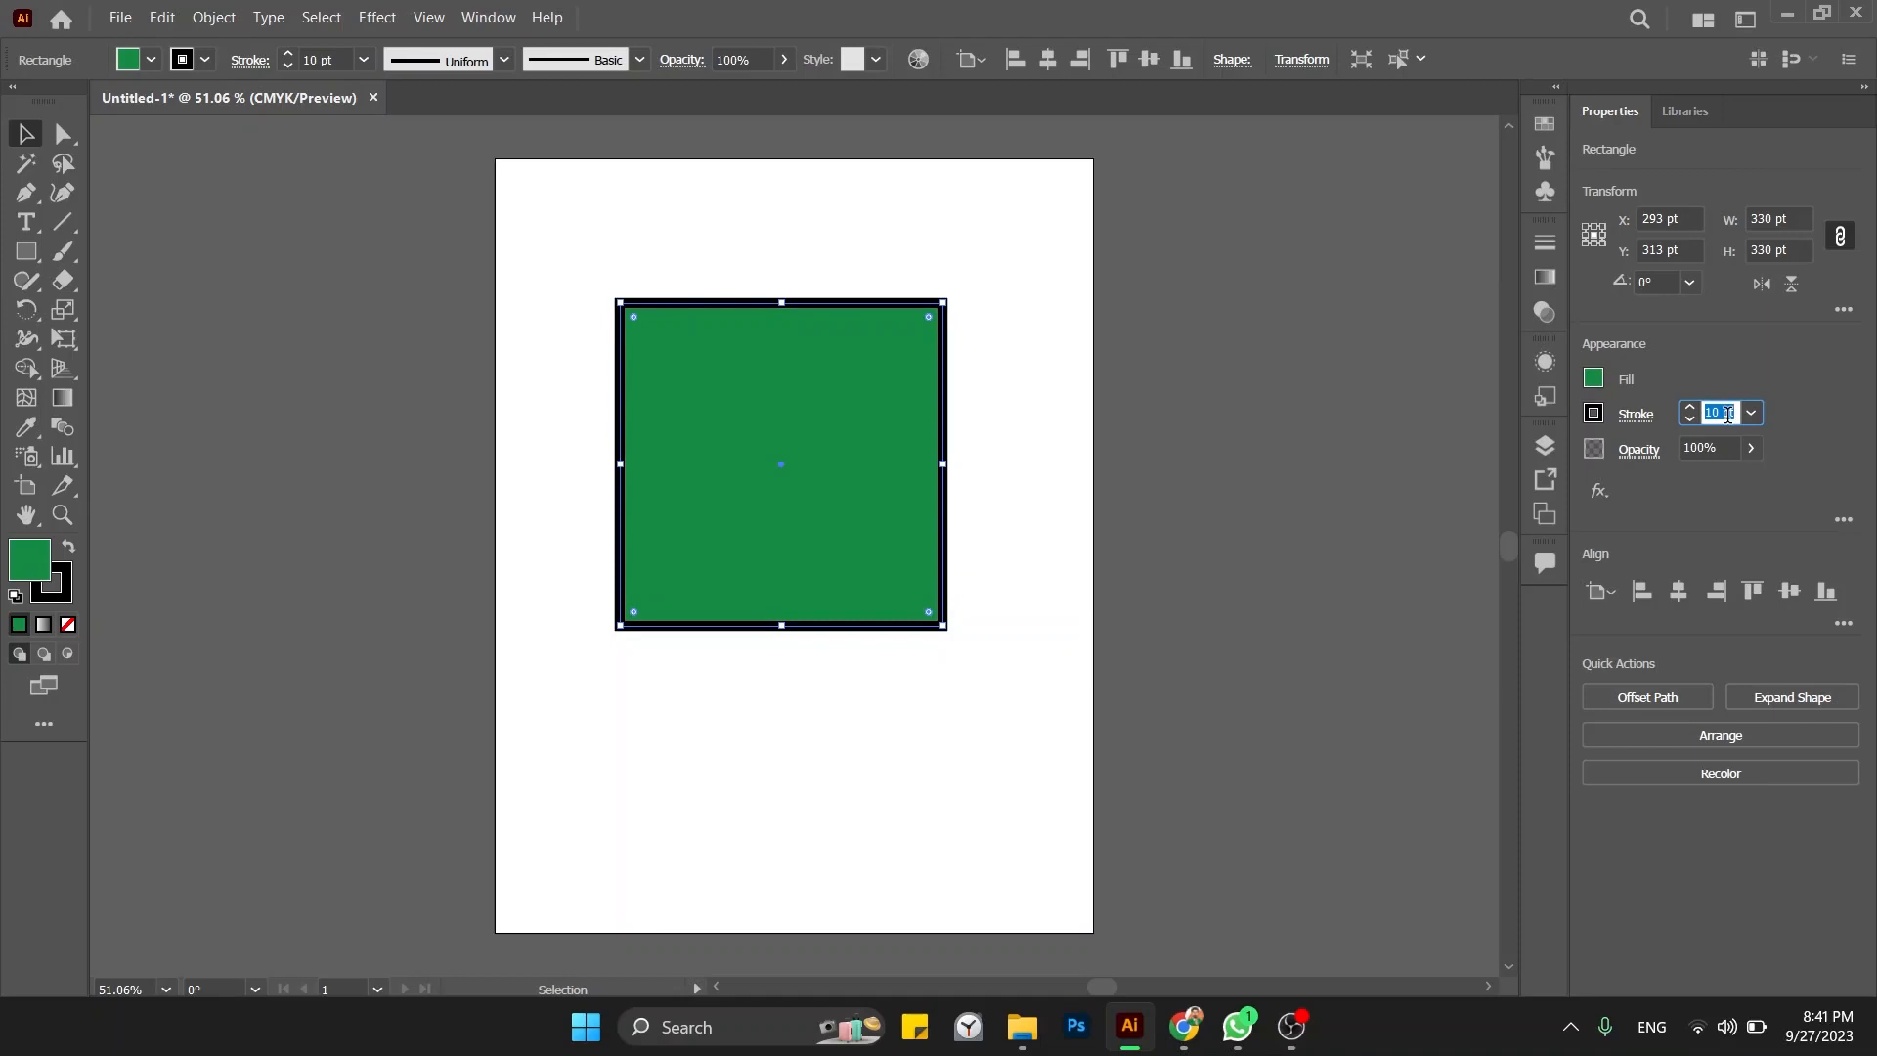
Step: Set the square's stroke weight to 20 pt and raise it in 10 pt increments to 30 pt
type("20")
key("Return")
key("shift+Up")
key("shift+Up")
key("shift+Up")
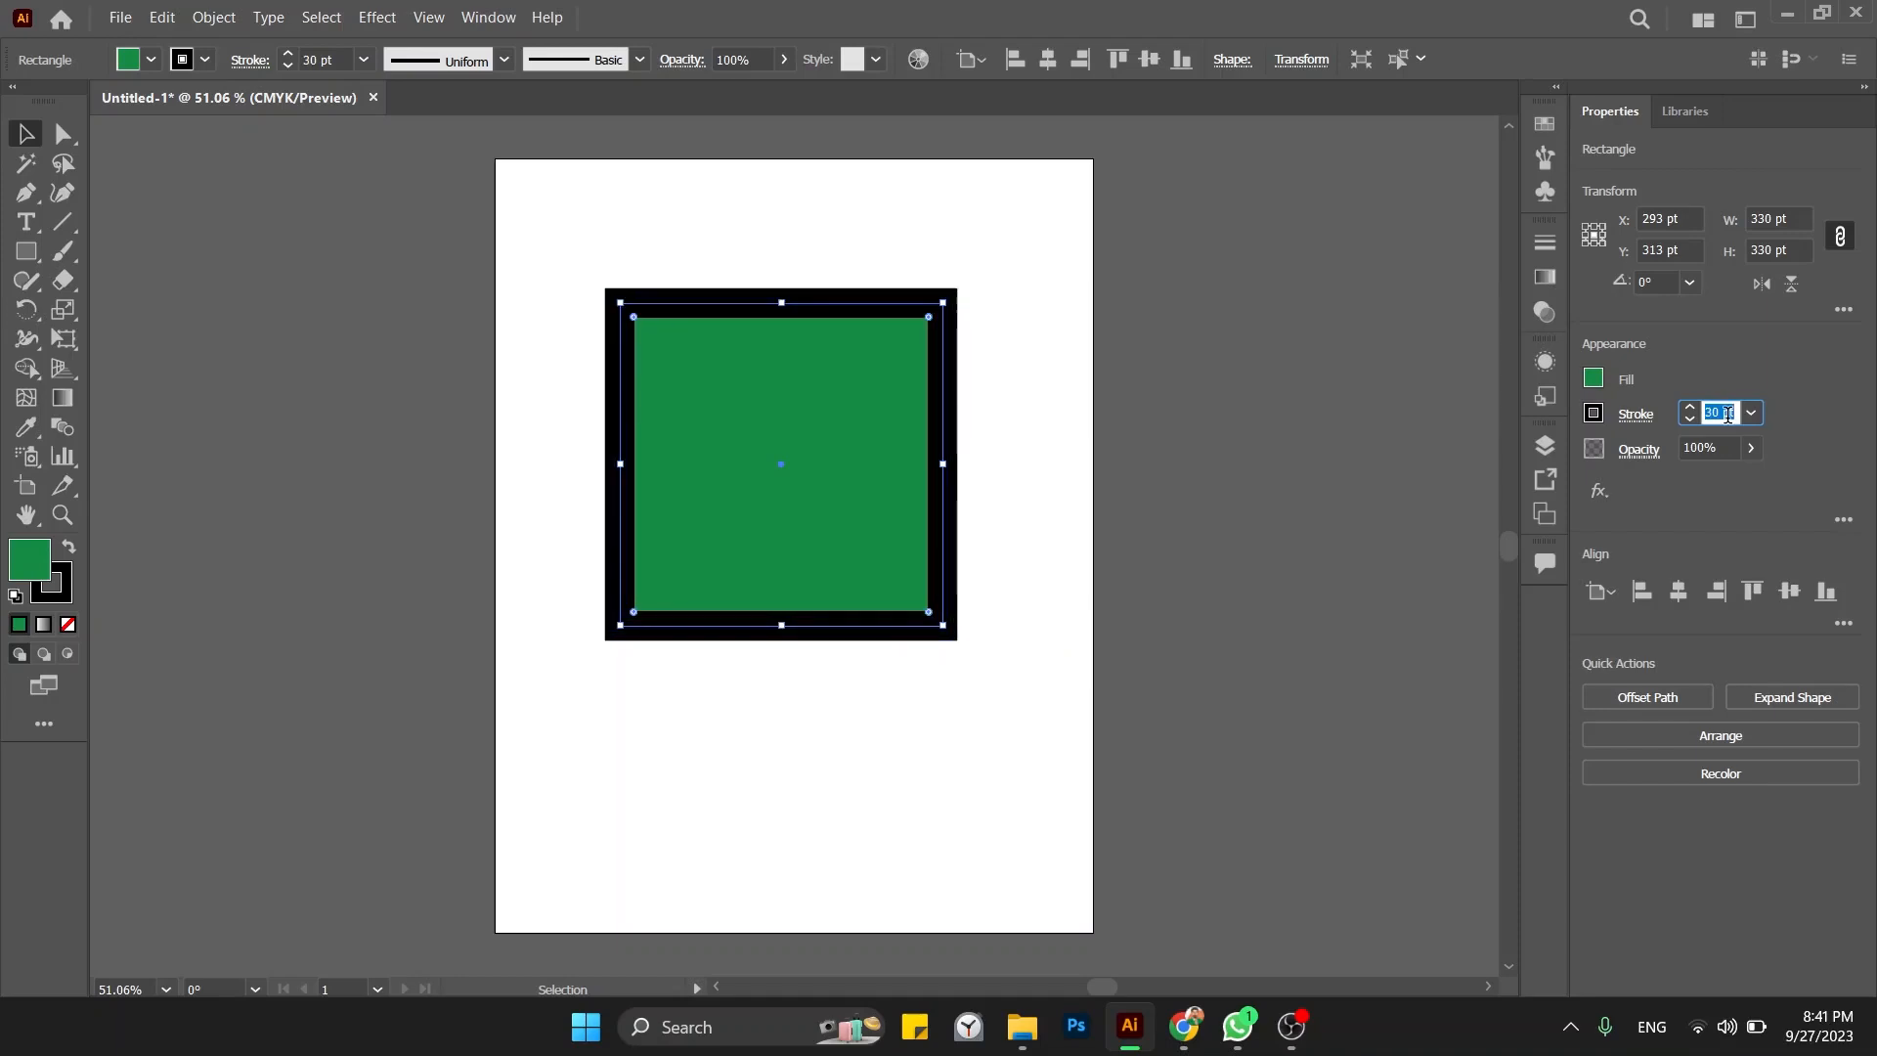
Step: Reduce the square's stroke weight in 10 pt increments to 0.25 pt
key("shift+Down")
key("shift+Down")
key("shift+Down")
key("shift+Down")
key("shift+Down")
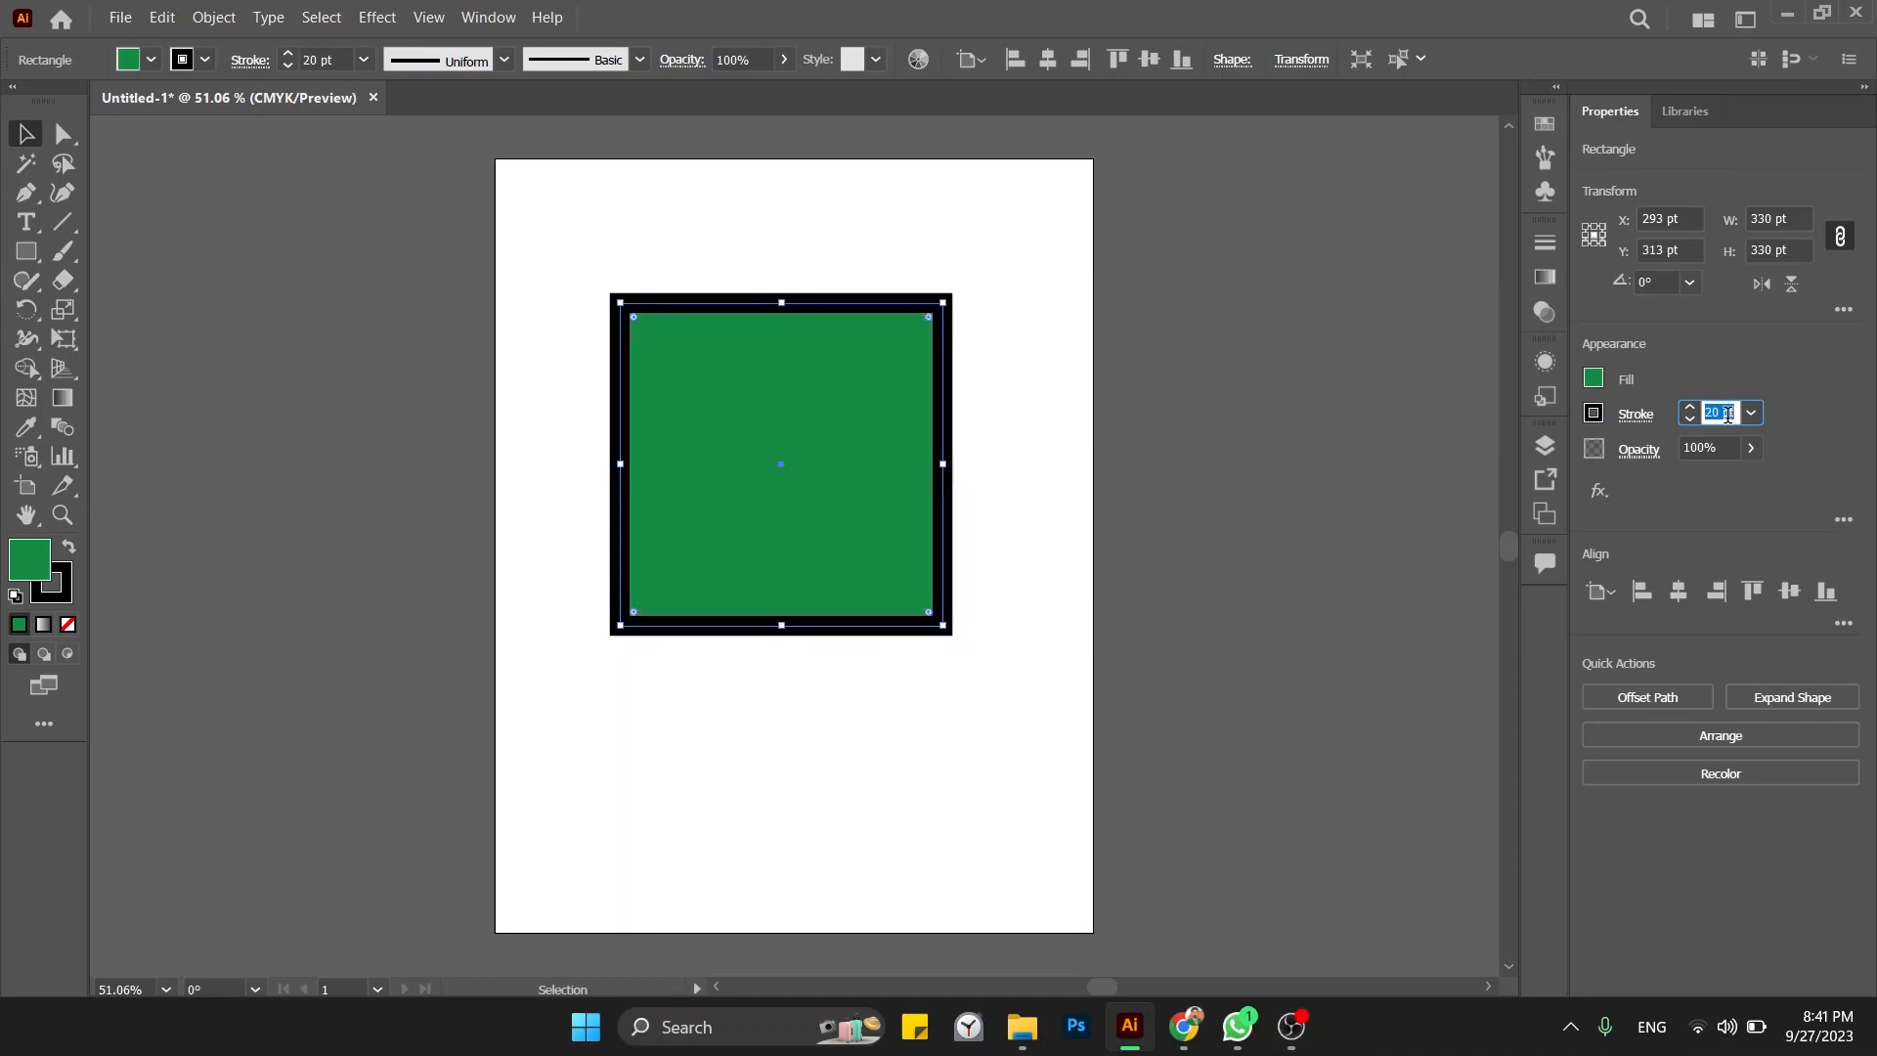
key("shift+Up")
key("shift+Down")
key("Up")
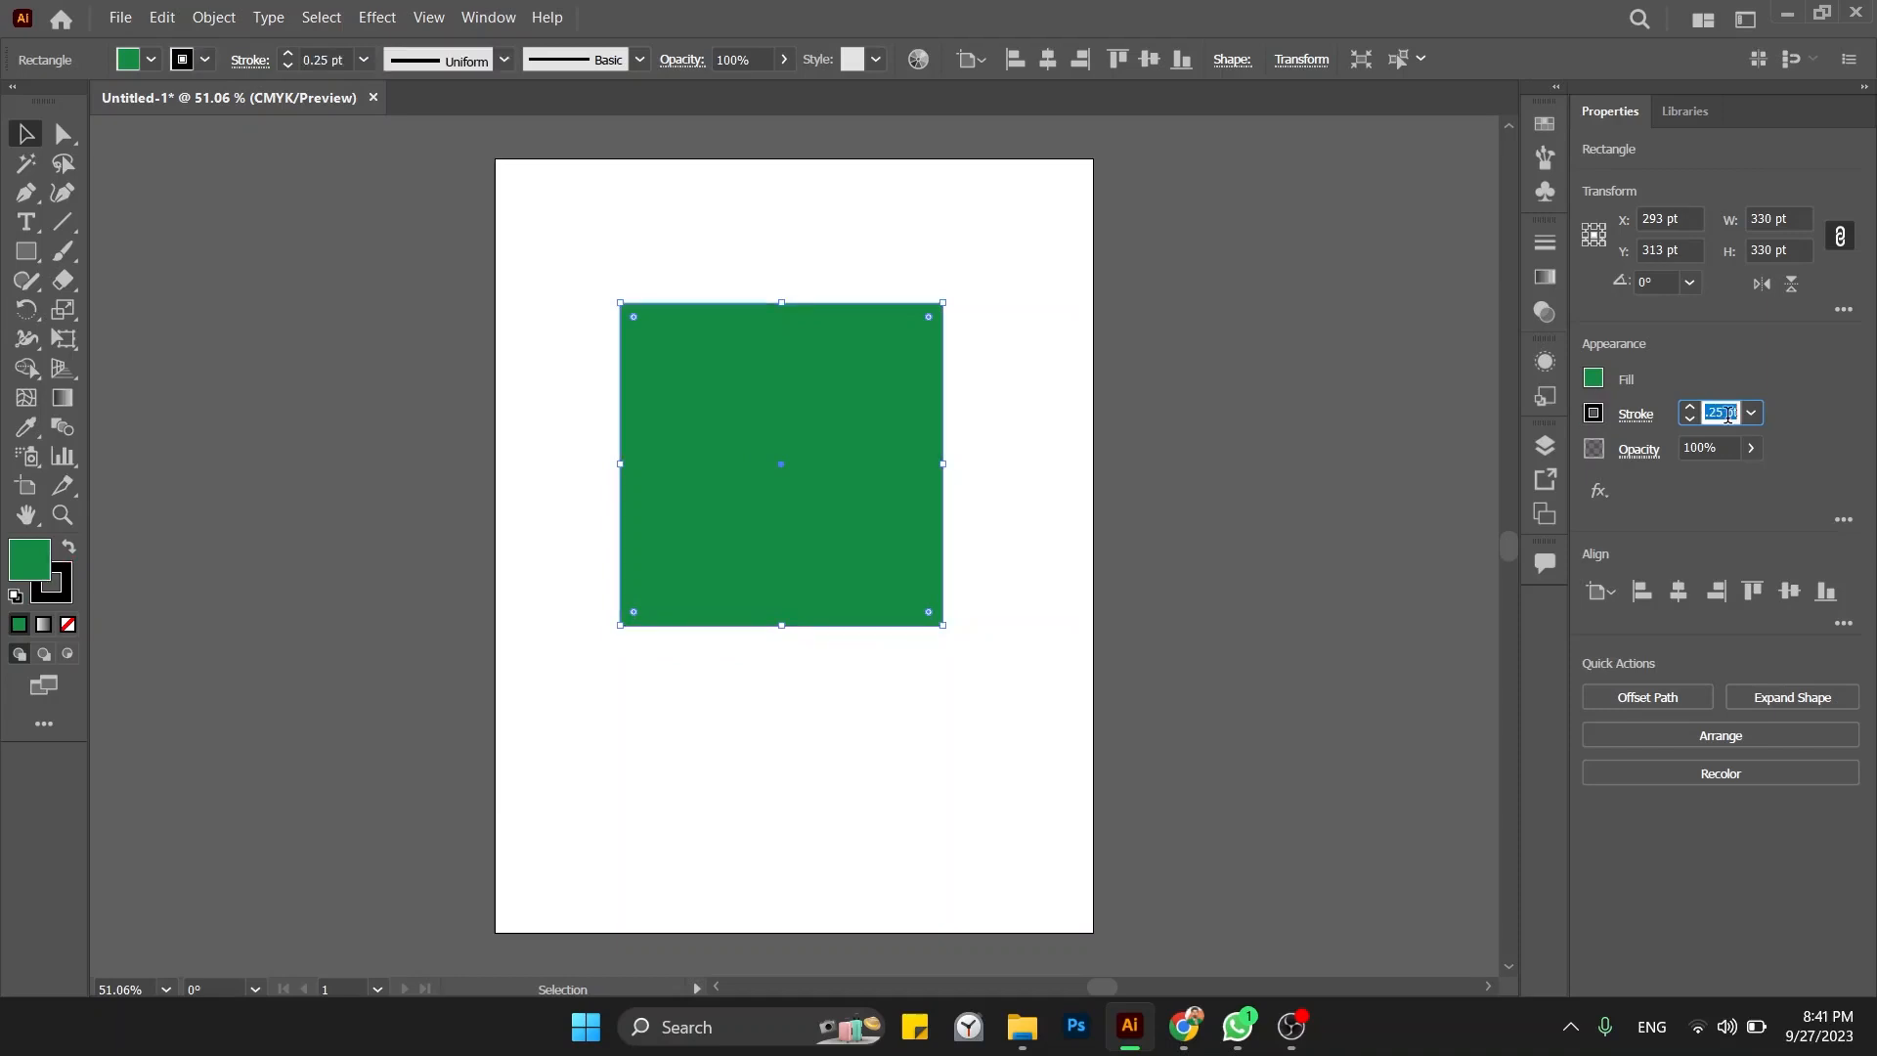
Step: Raise the square's stroke weight in 1 pt increments to 30 pt
key("Up")
key("Up")
key("Up")
key("Up")
key("Down")
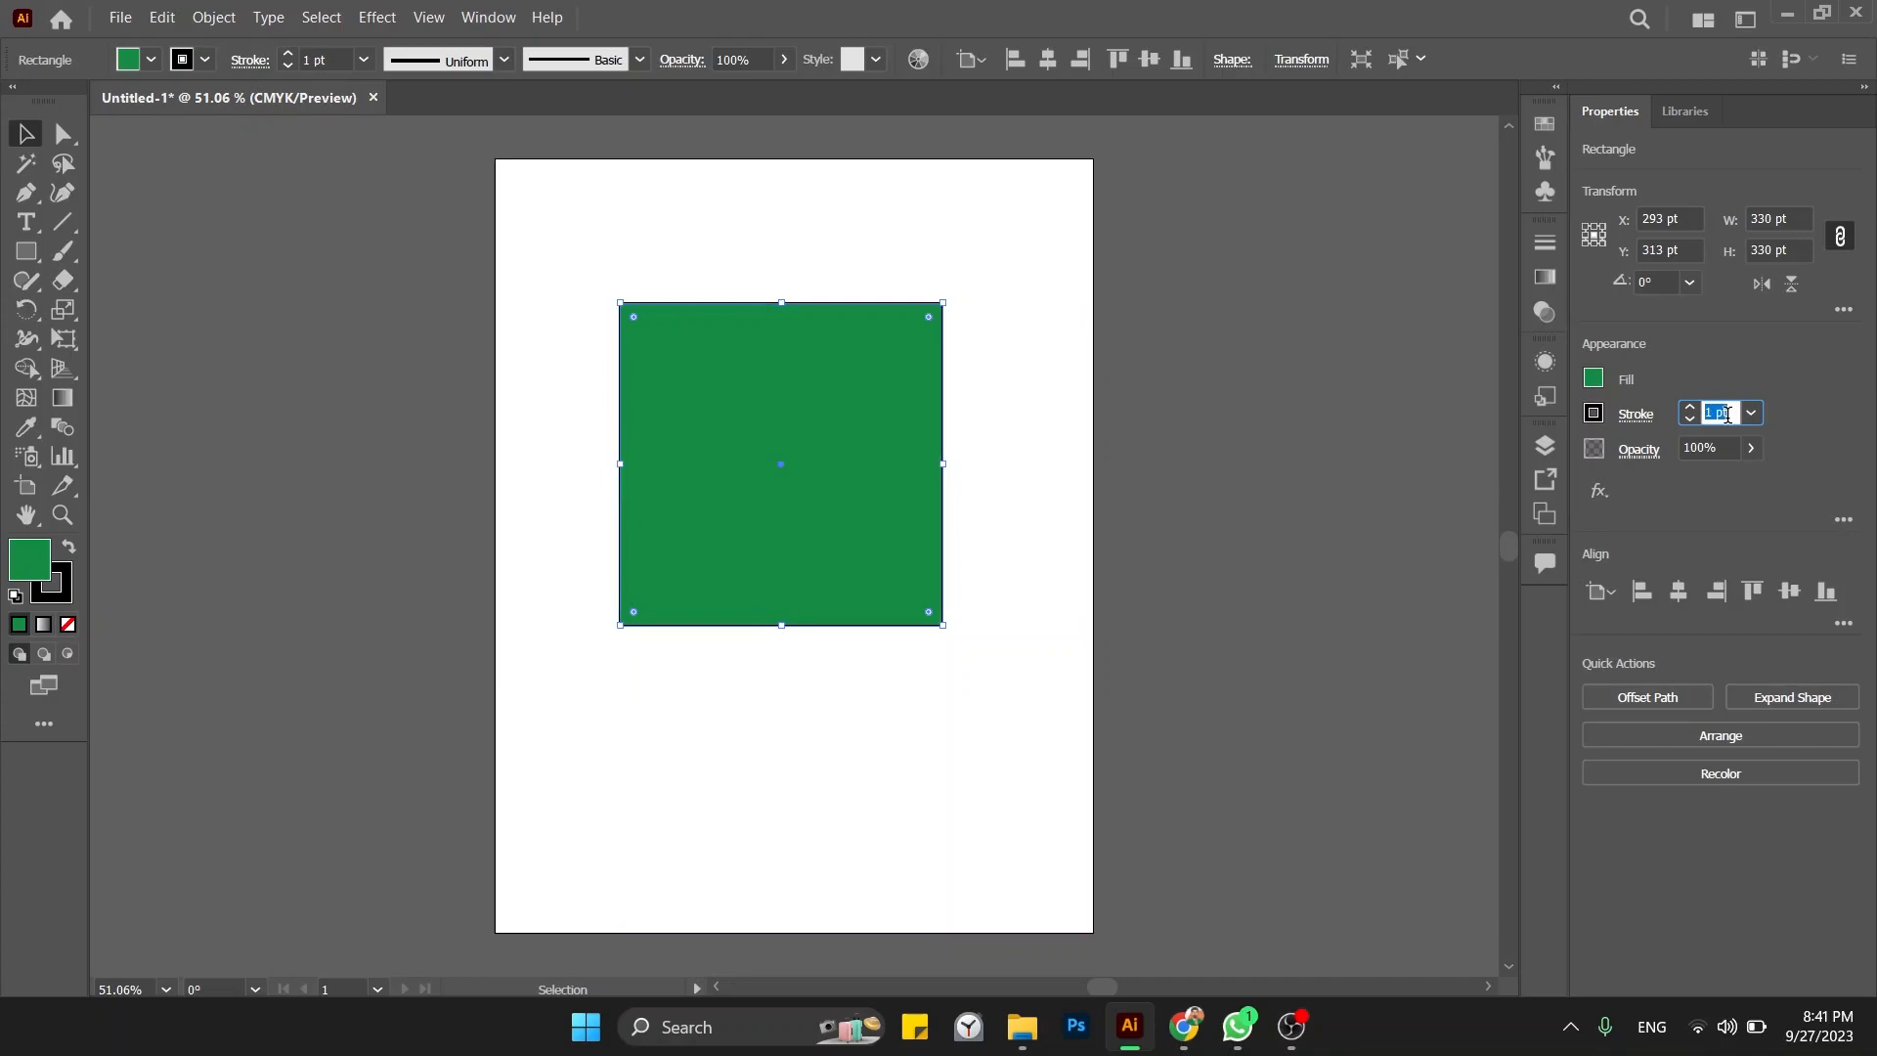
key("Up")
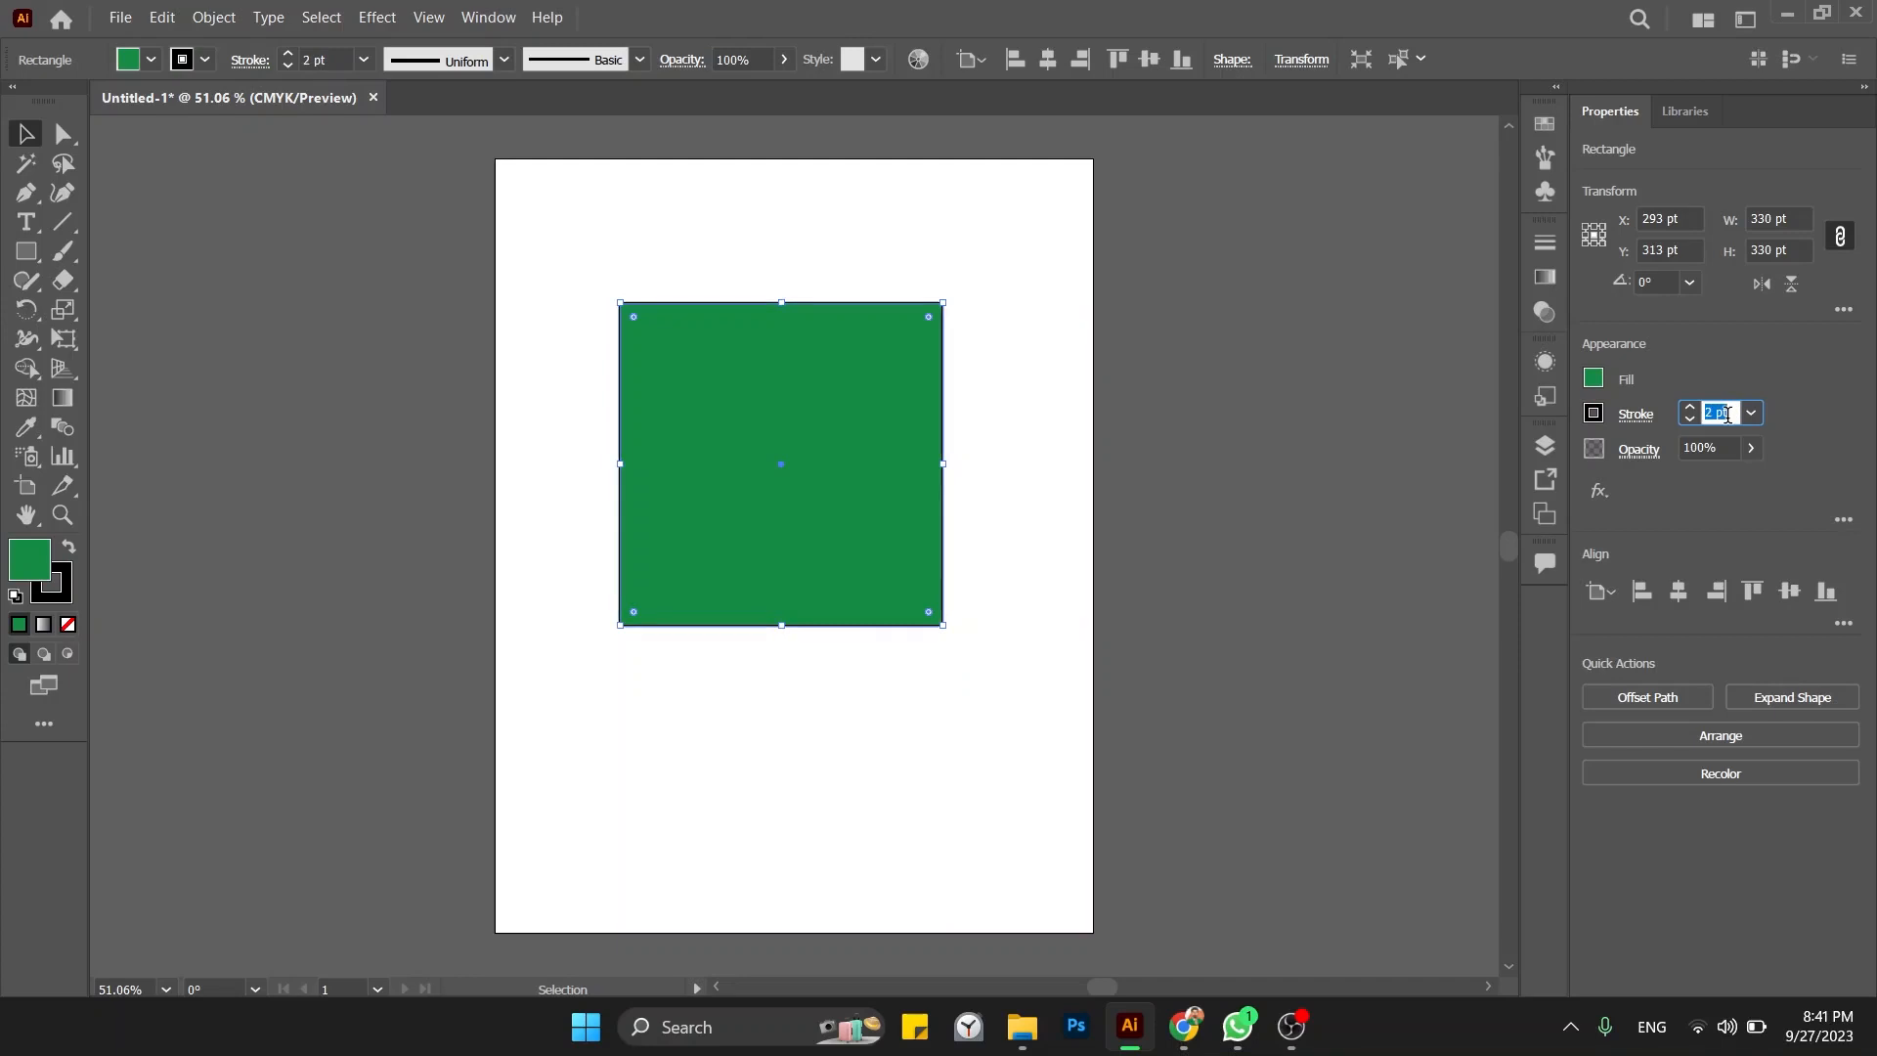
key("Up")
key("Up")
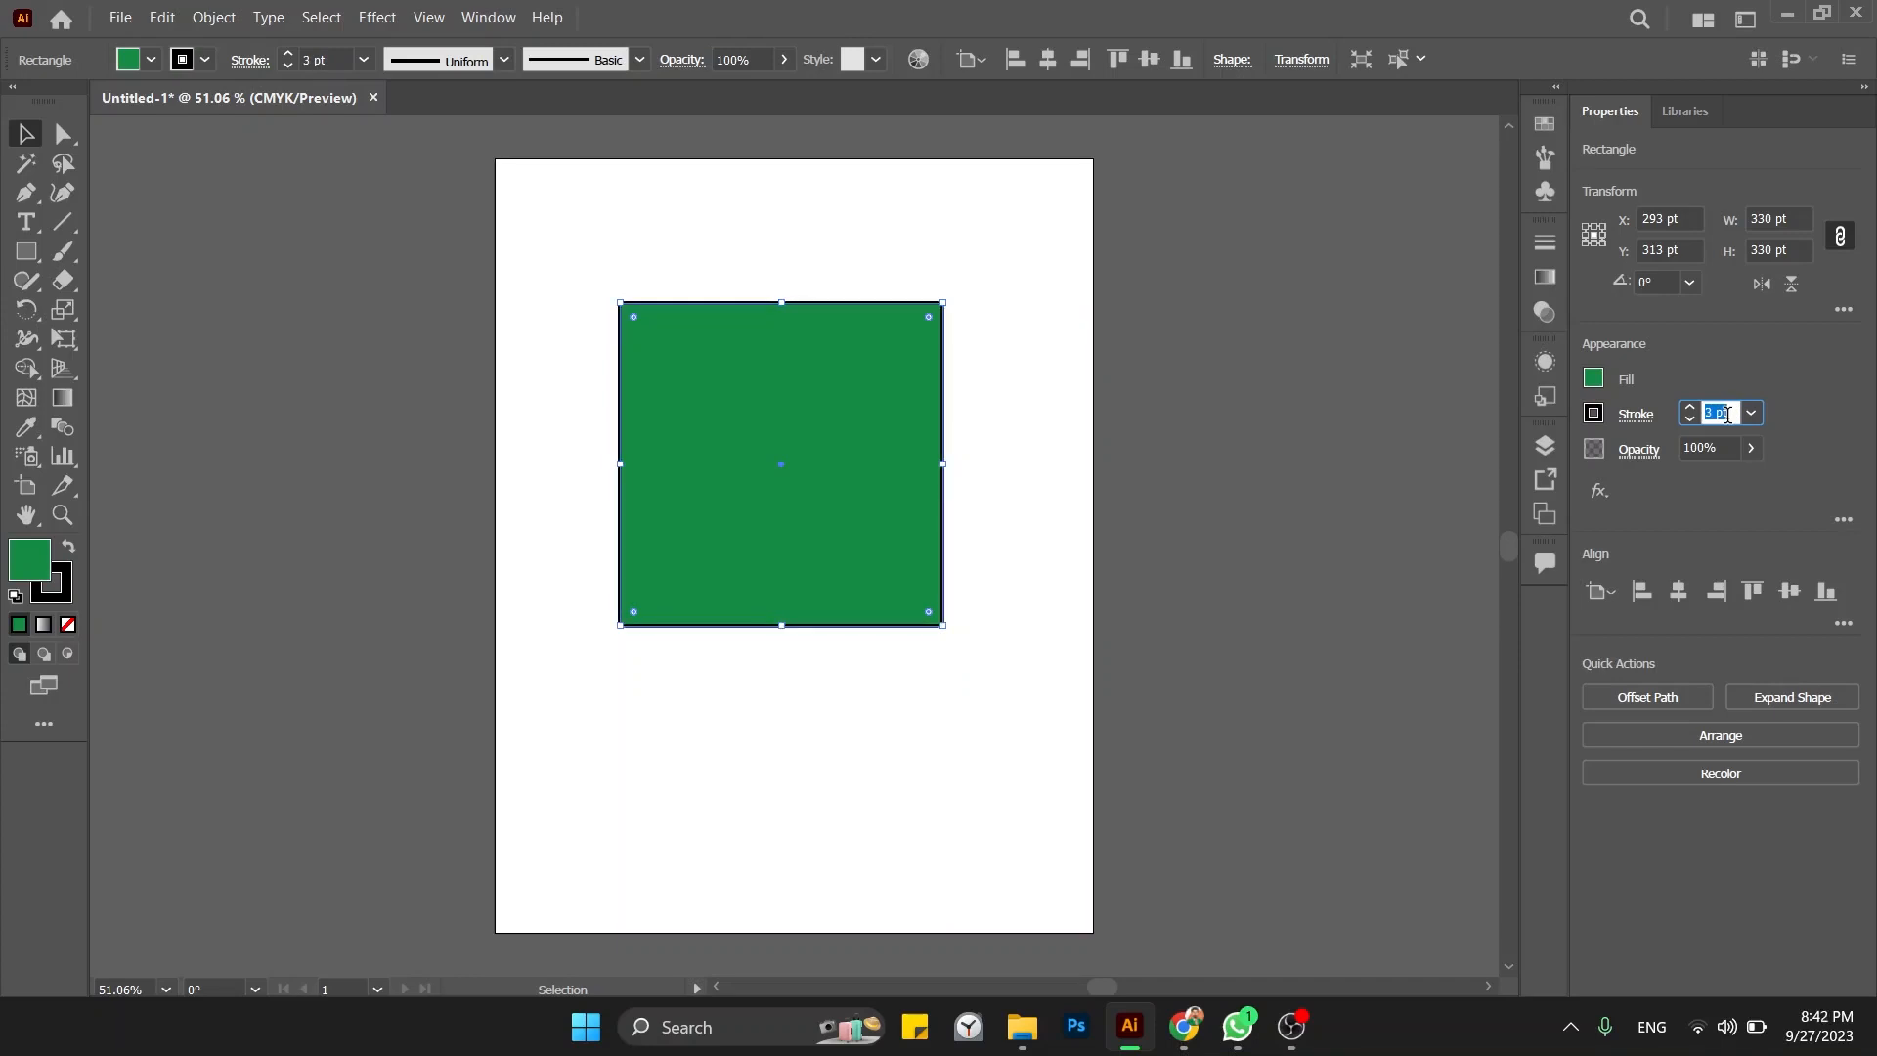
key("Up")
key("Up")
key("Up")
key("Up")
key("Up")
key("Up")
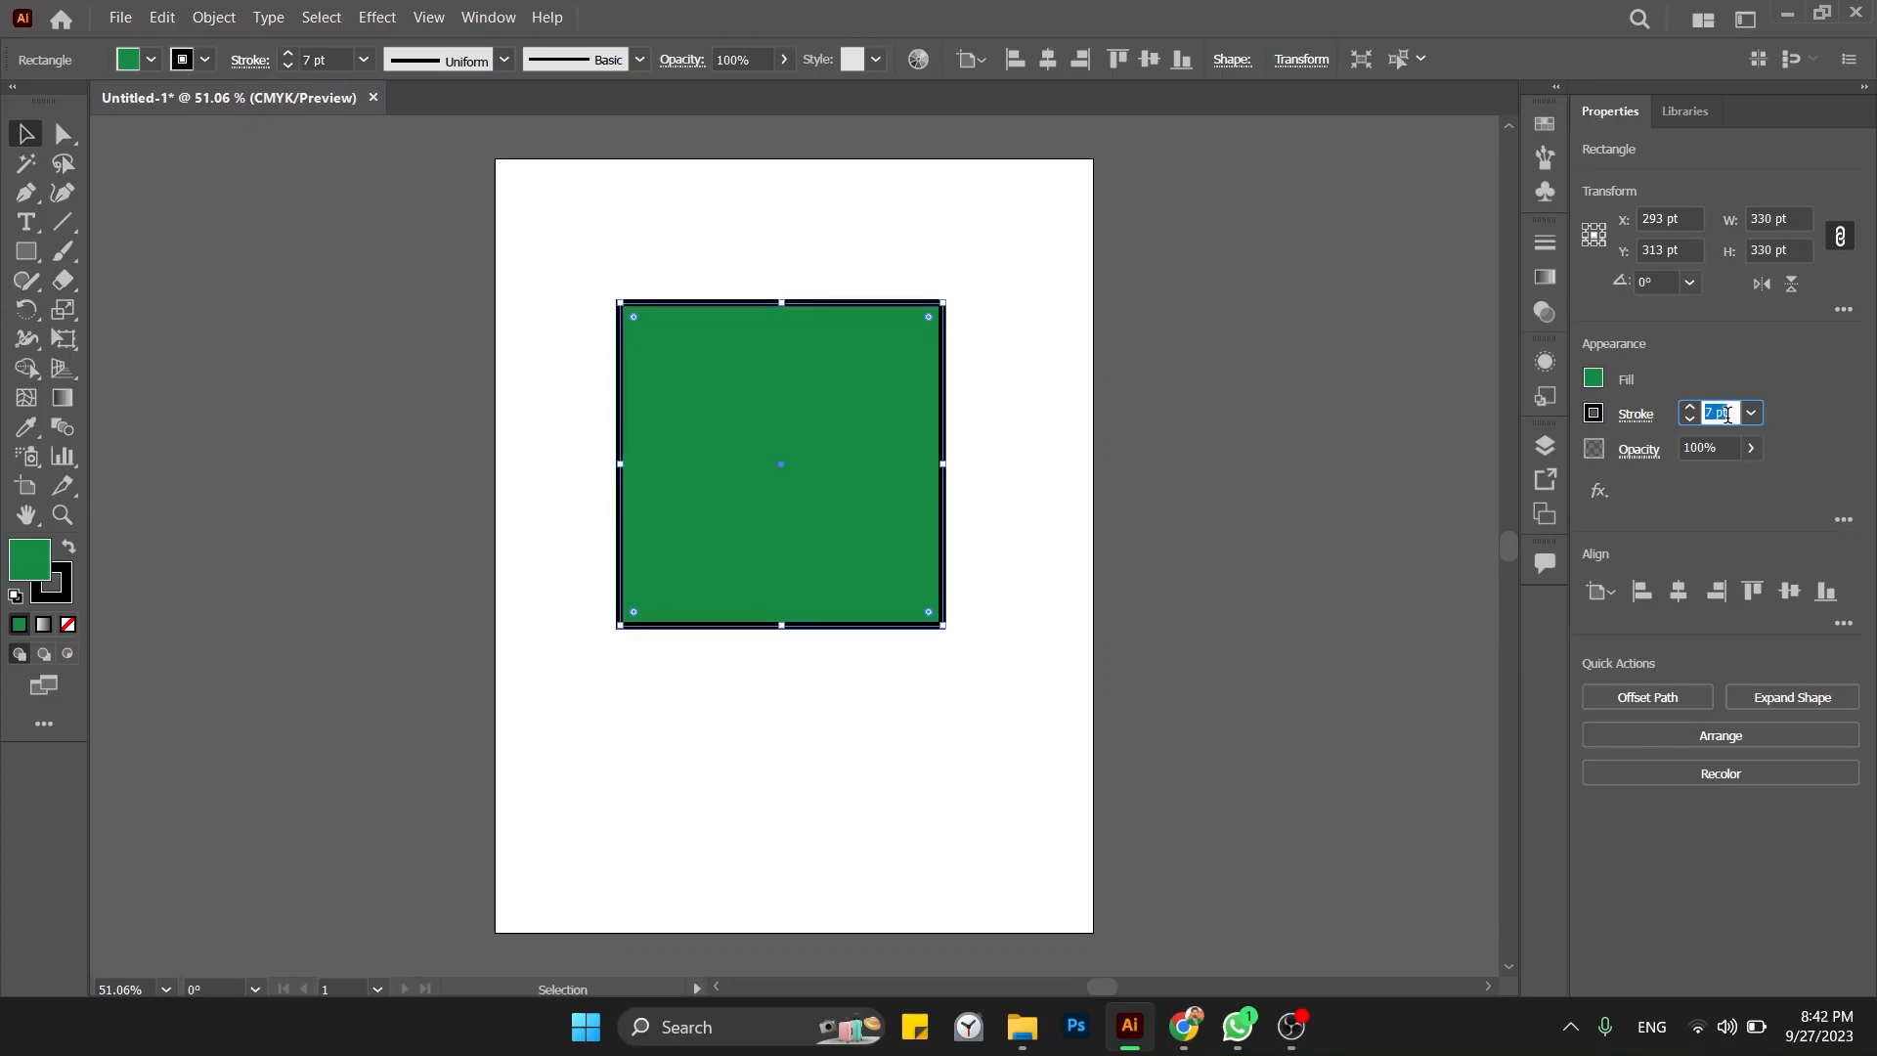
key("Up")
key("Up")
key("Up")
key("Up")
key("Up")
key("Up")
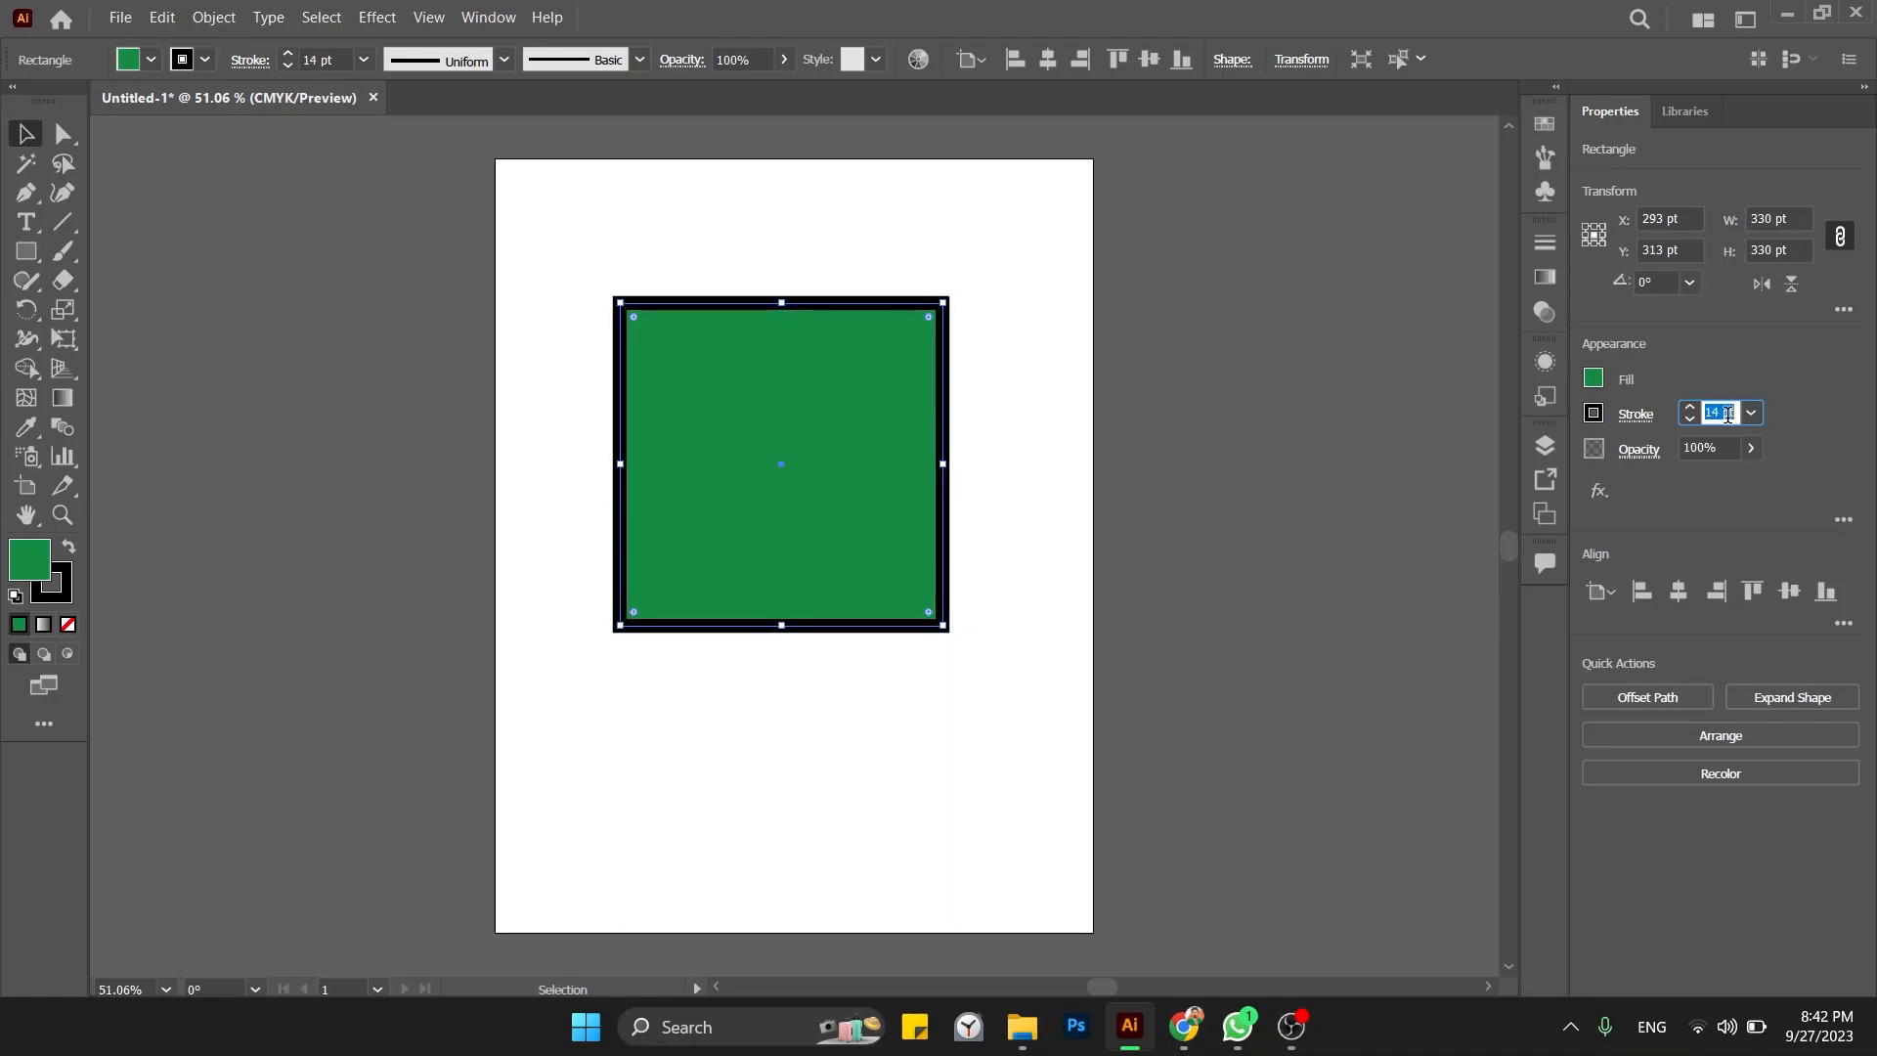
key("Up")
key("Up")
key("Up")
key("Up")
key("Up")
key("Up")
key("Up")
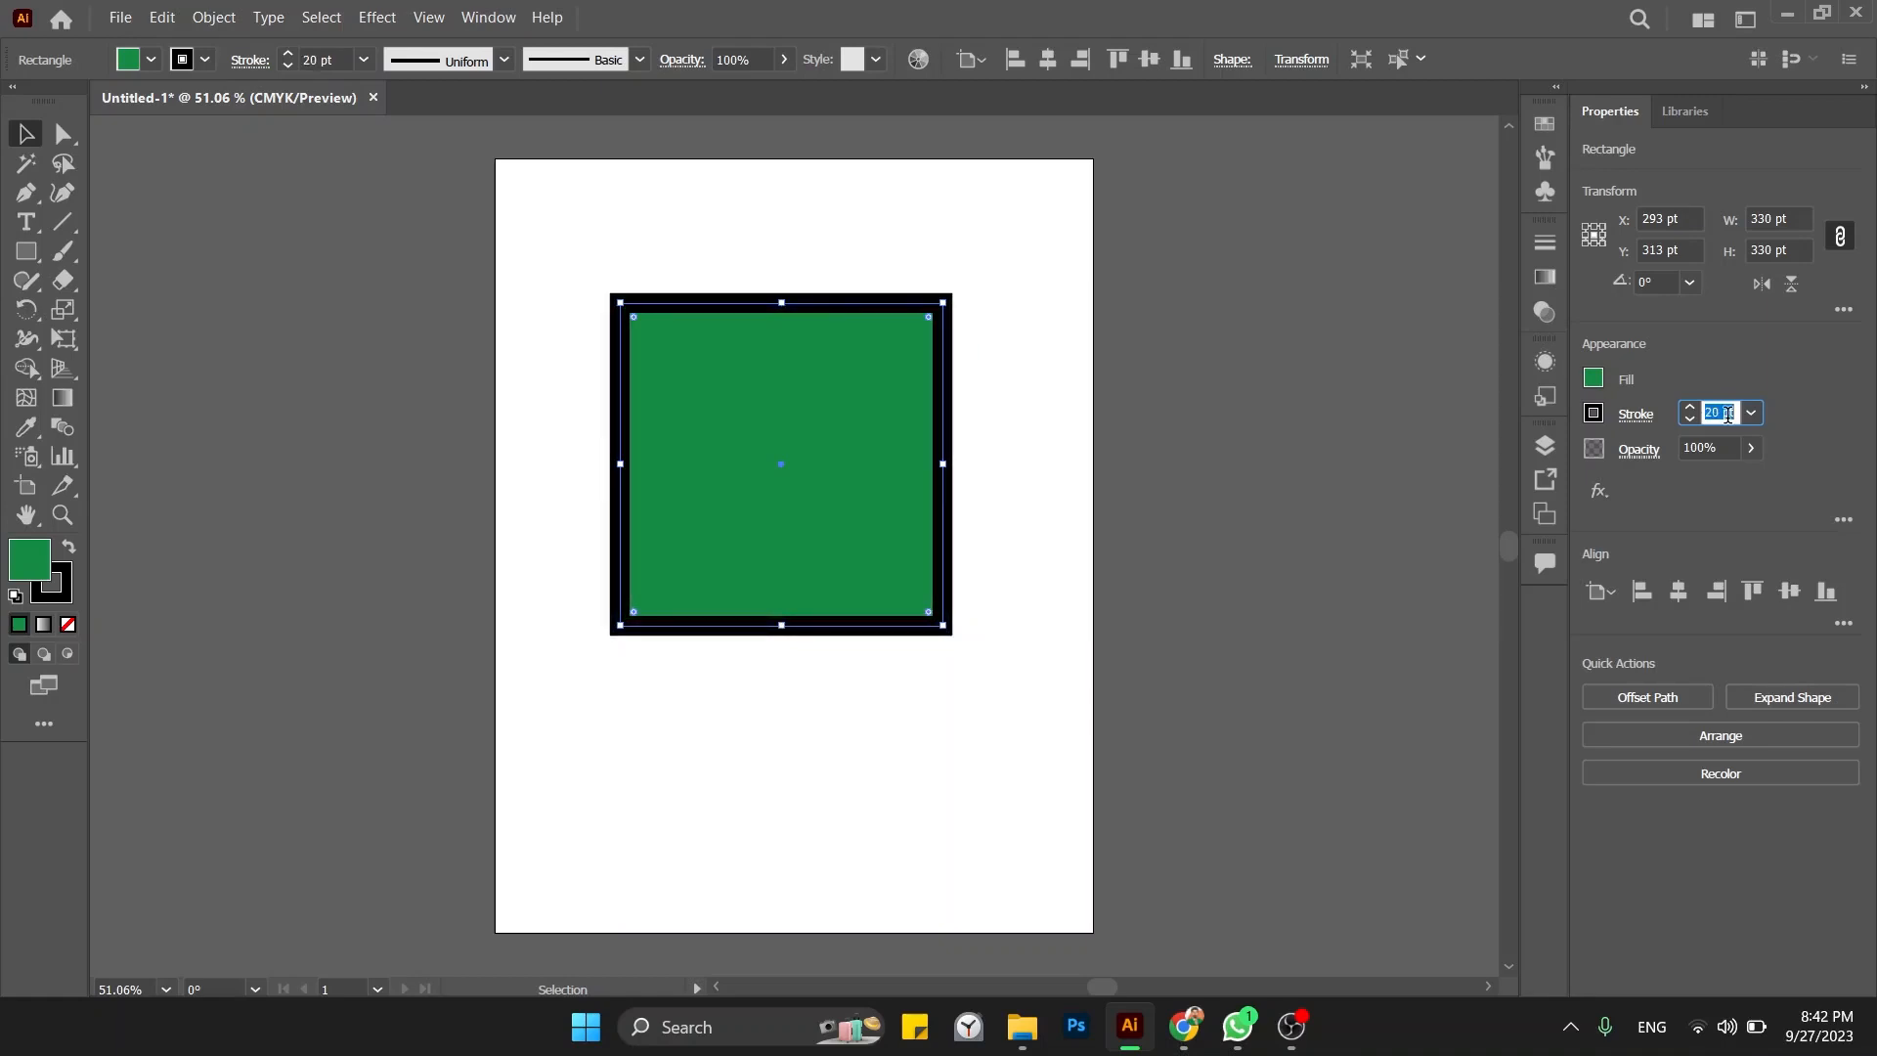
key("Up")
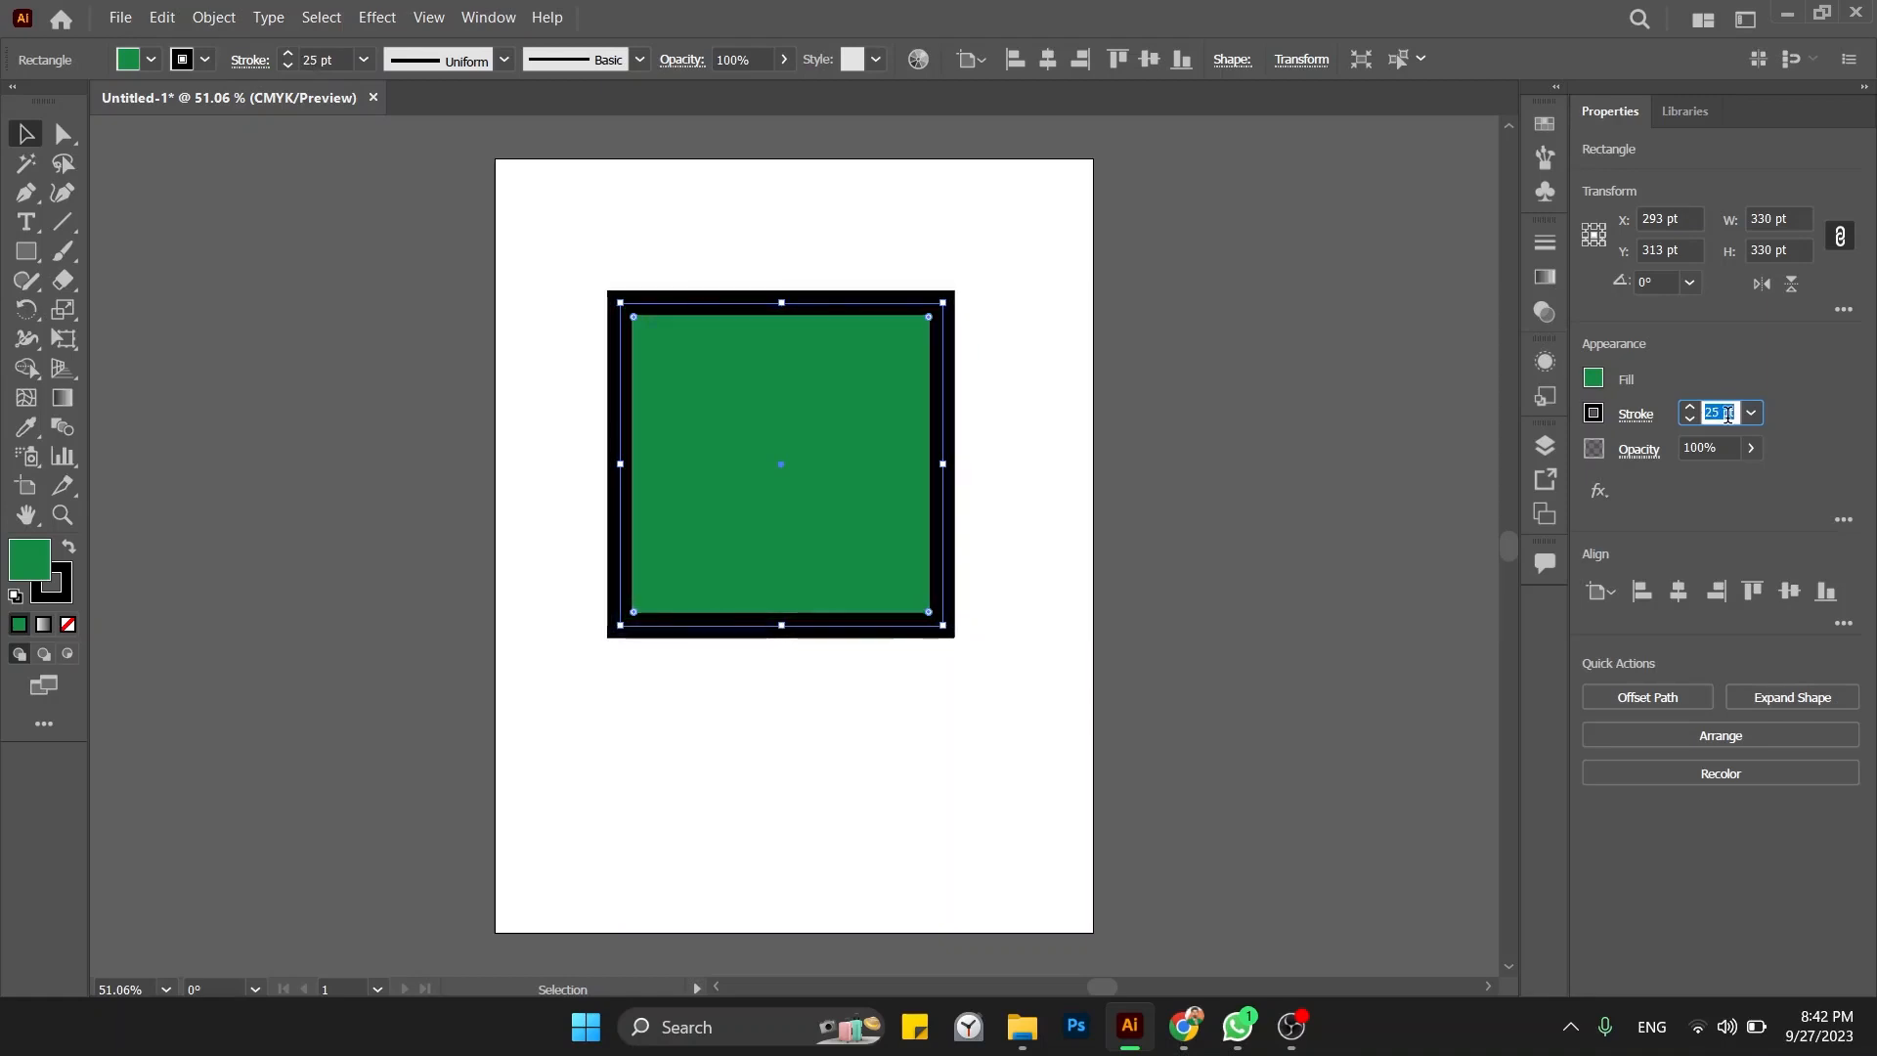
key("Up")
key("Up")
key("Up")
key("Up")
key("Up")
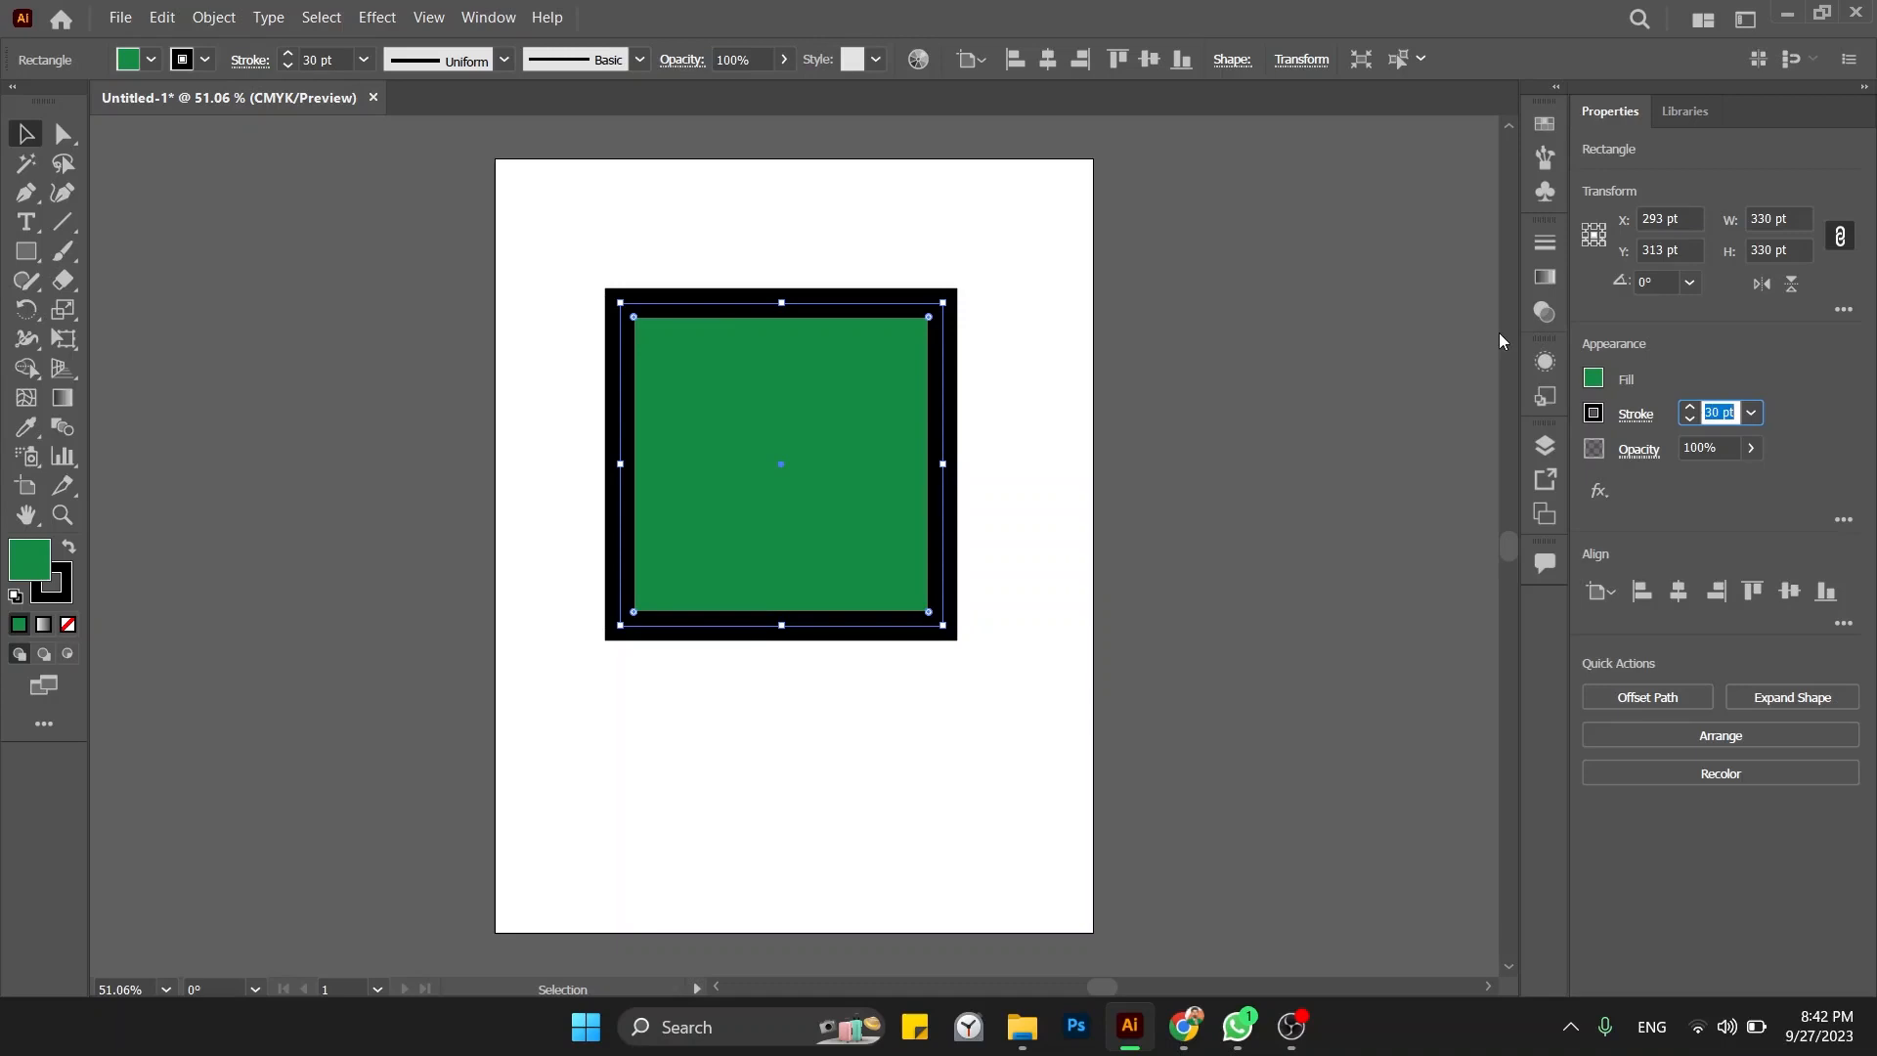
Step: Lower the square's stroke weight in 1 pt increments to 10 pt
key("Down")
key("Down")
key("Down")
key("Down")
key("Down")
key("Down")
key("Down")
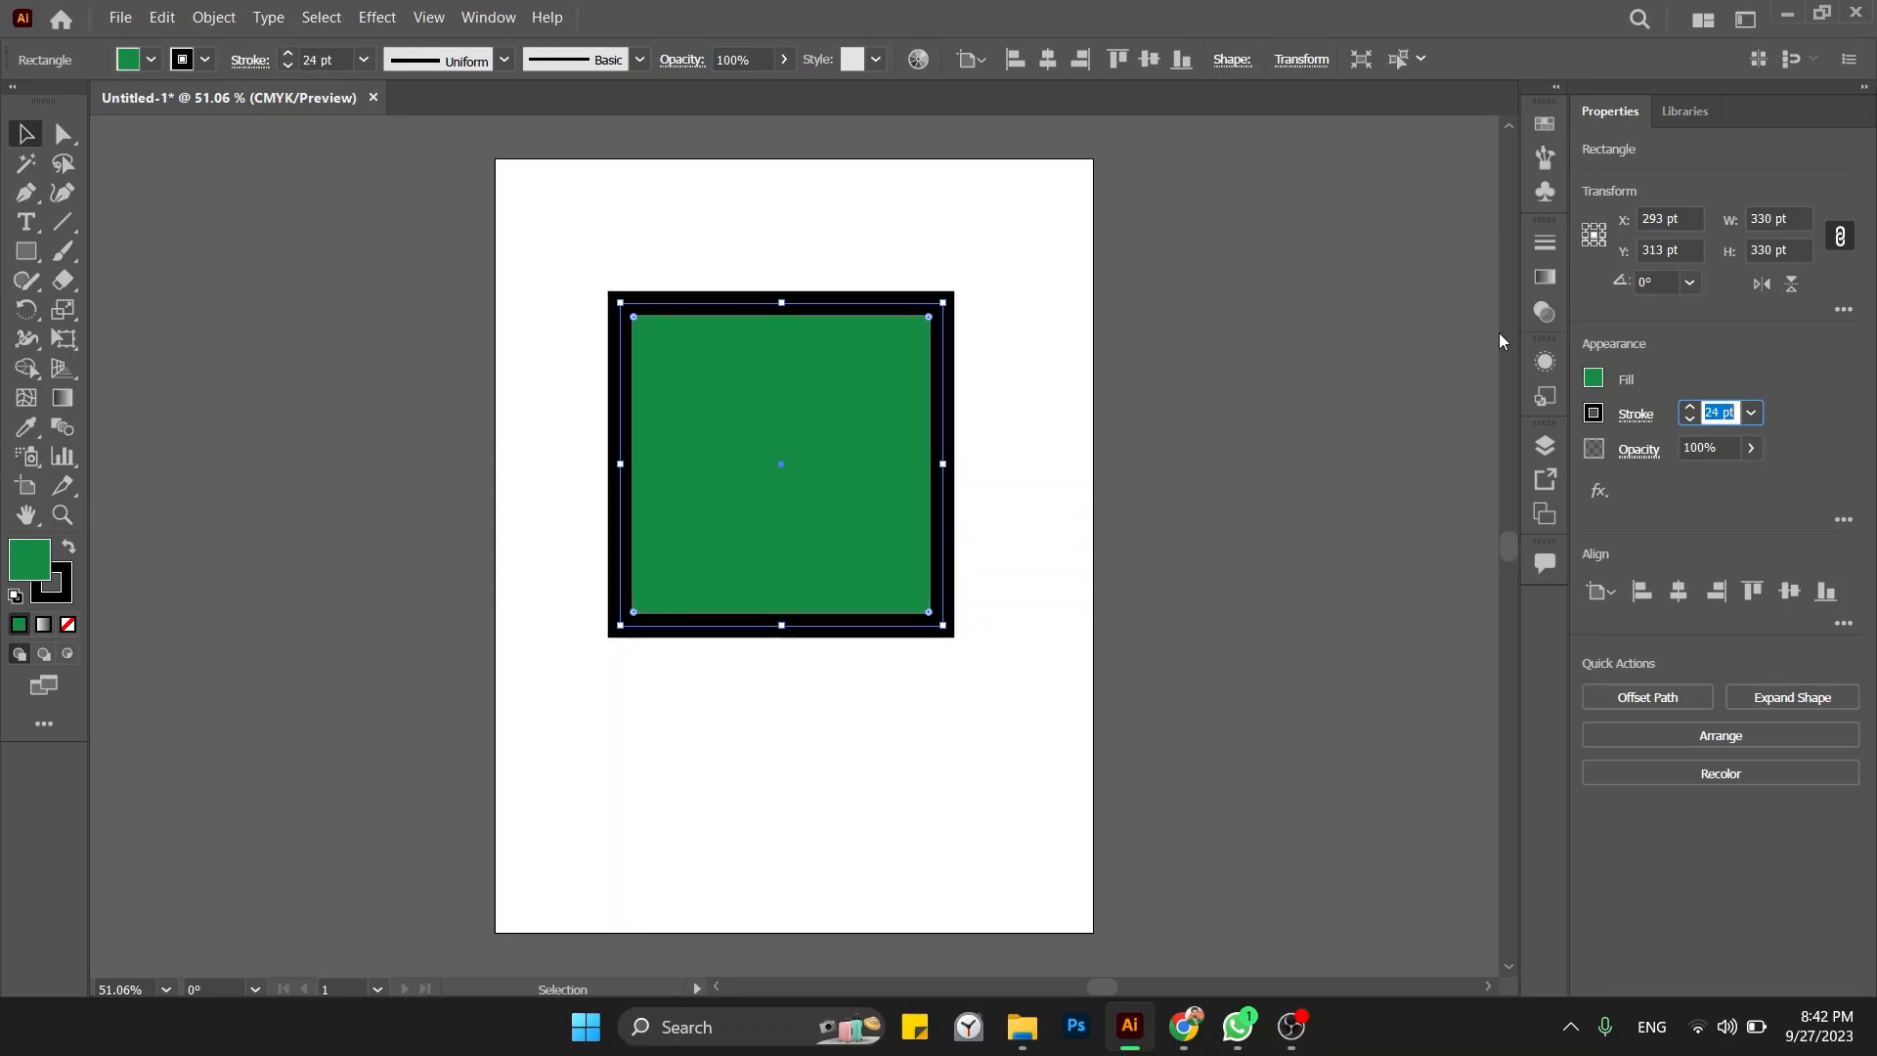
key("Down")
key("Down")
key("Down")
key("Down")
key("Down")
key("Down")
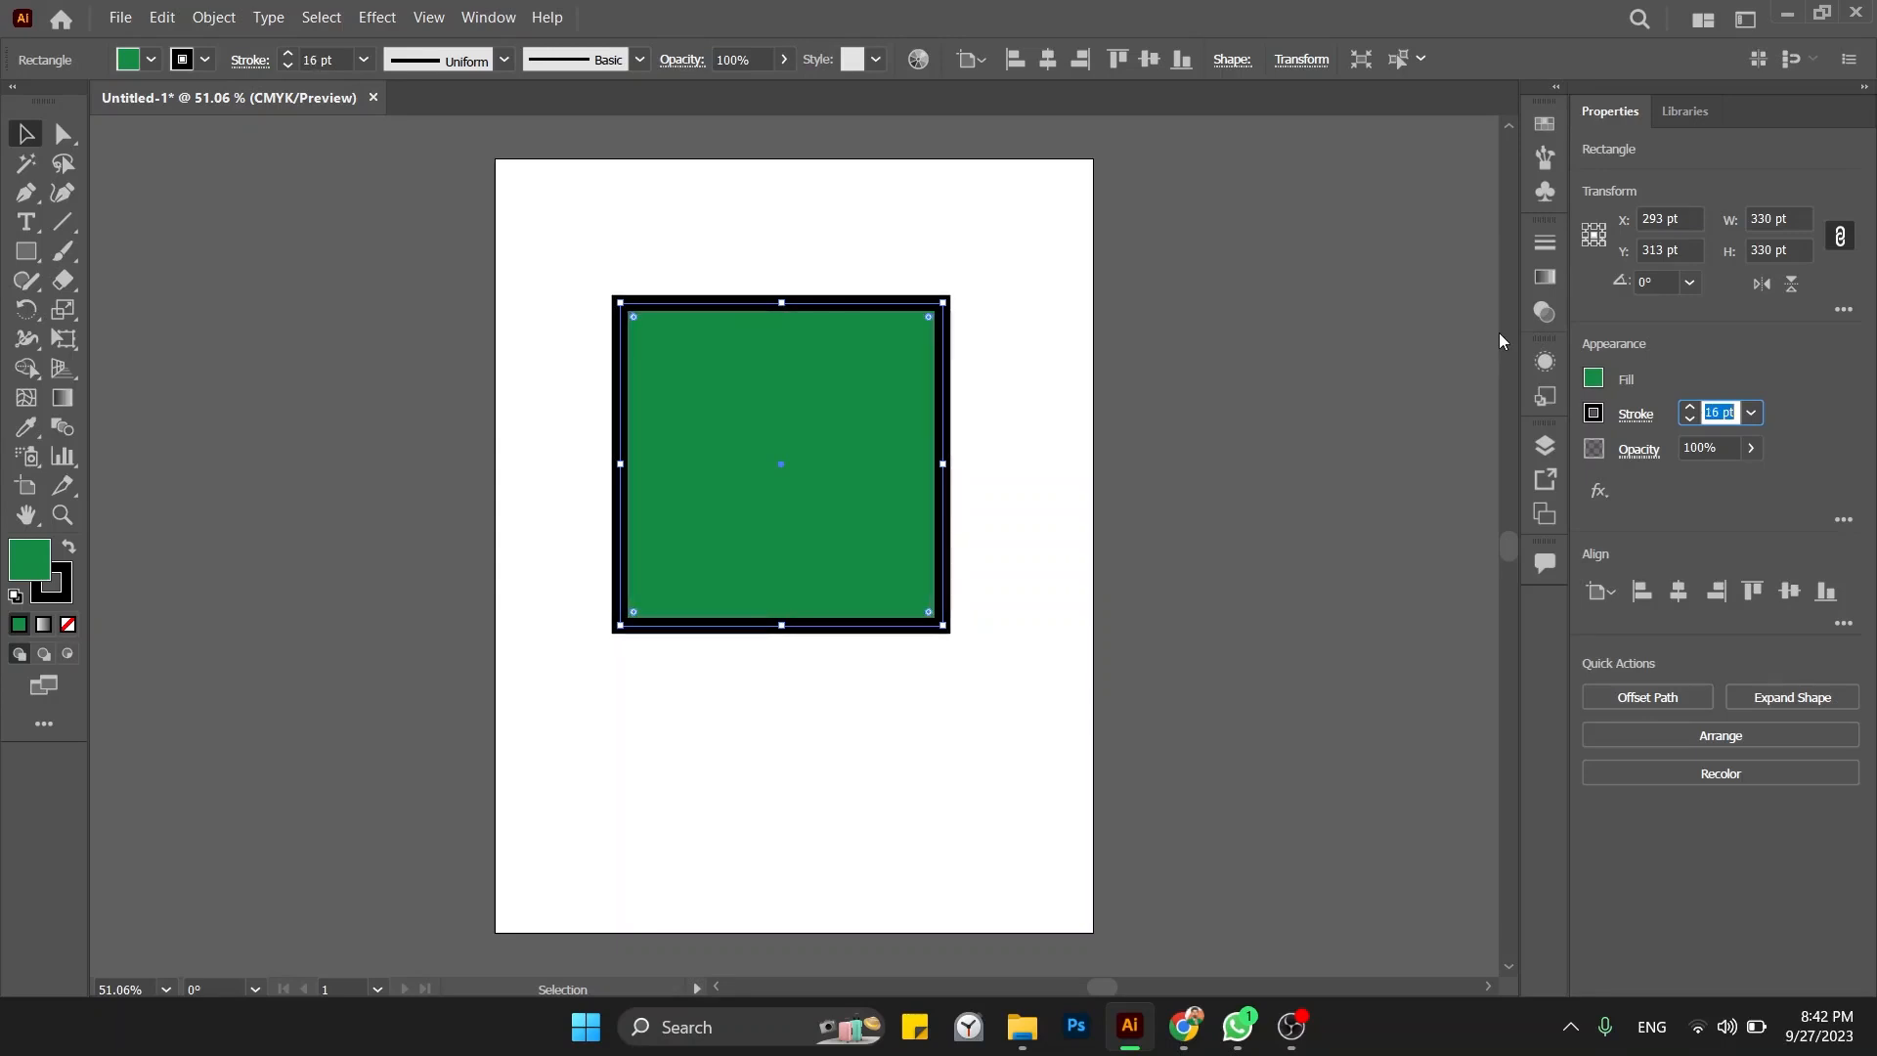
key("Down")
key("Down")
key("Down")
key("Down")
key("Down")
key("Down")
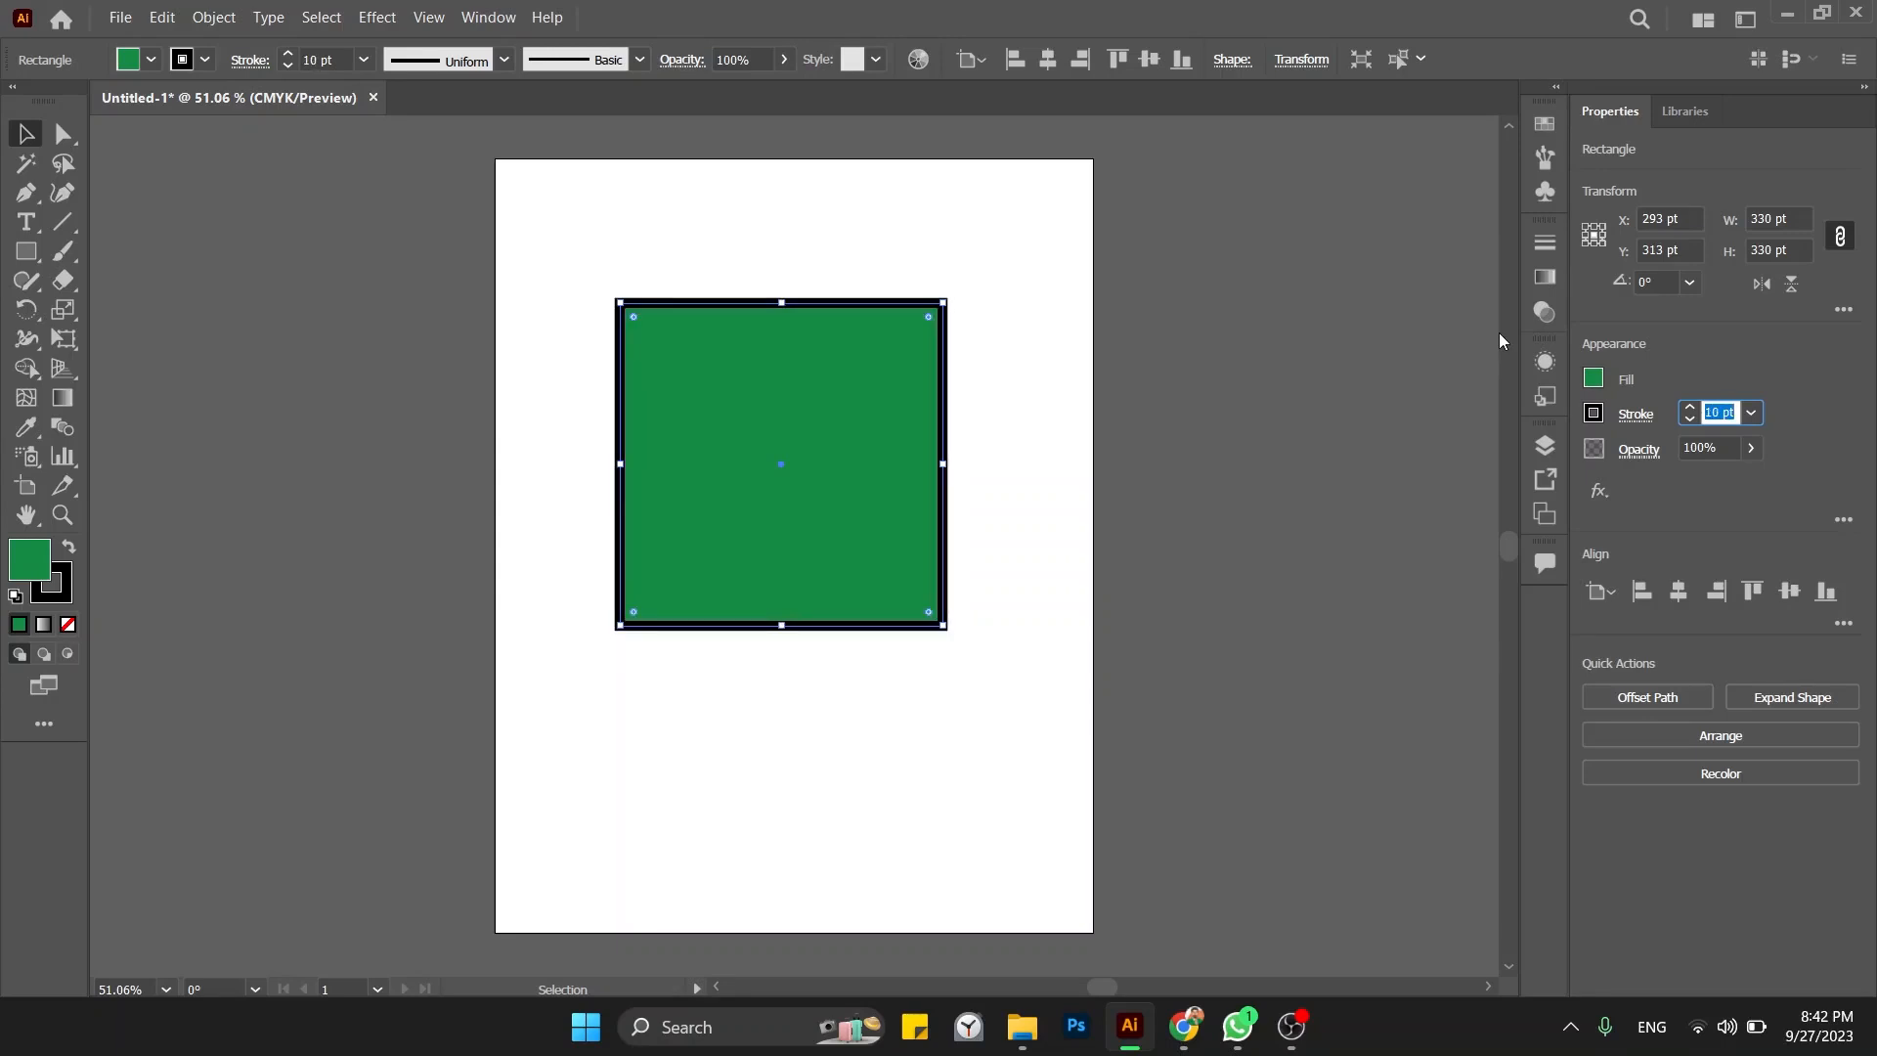
Step: Set the square's stroke weight to 20 pt and increase it in 10 pt increments to 50 pt
type("20")
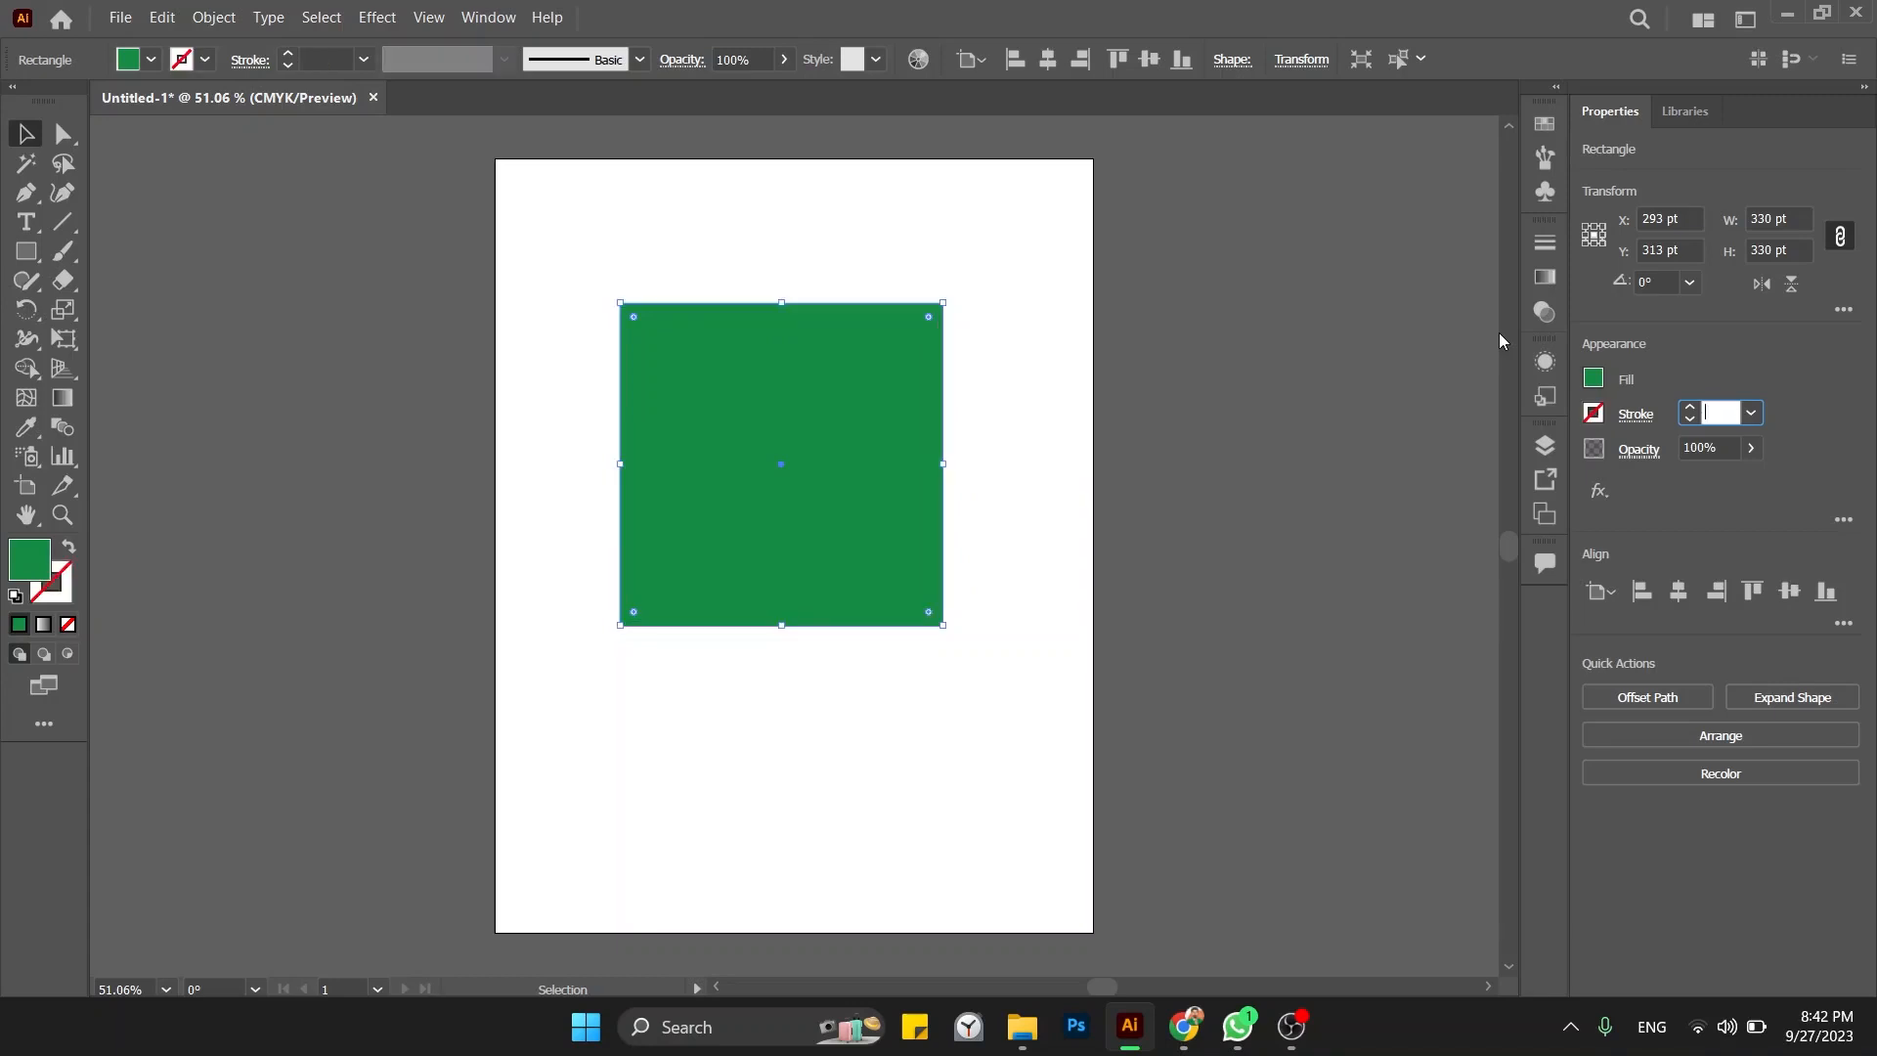
key("Return")
key("shift+Up")
key("shift+Up")
key("shift+Up")
key("shift+Up")
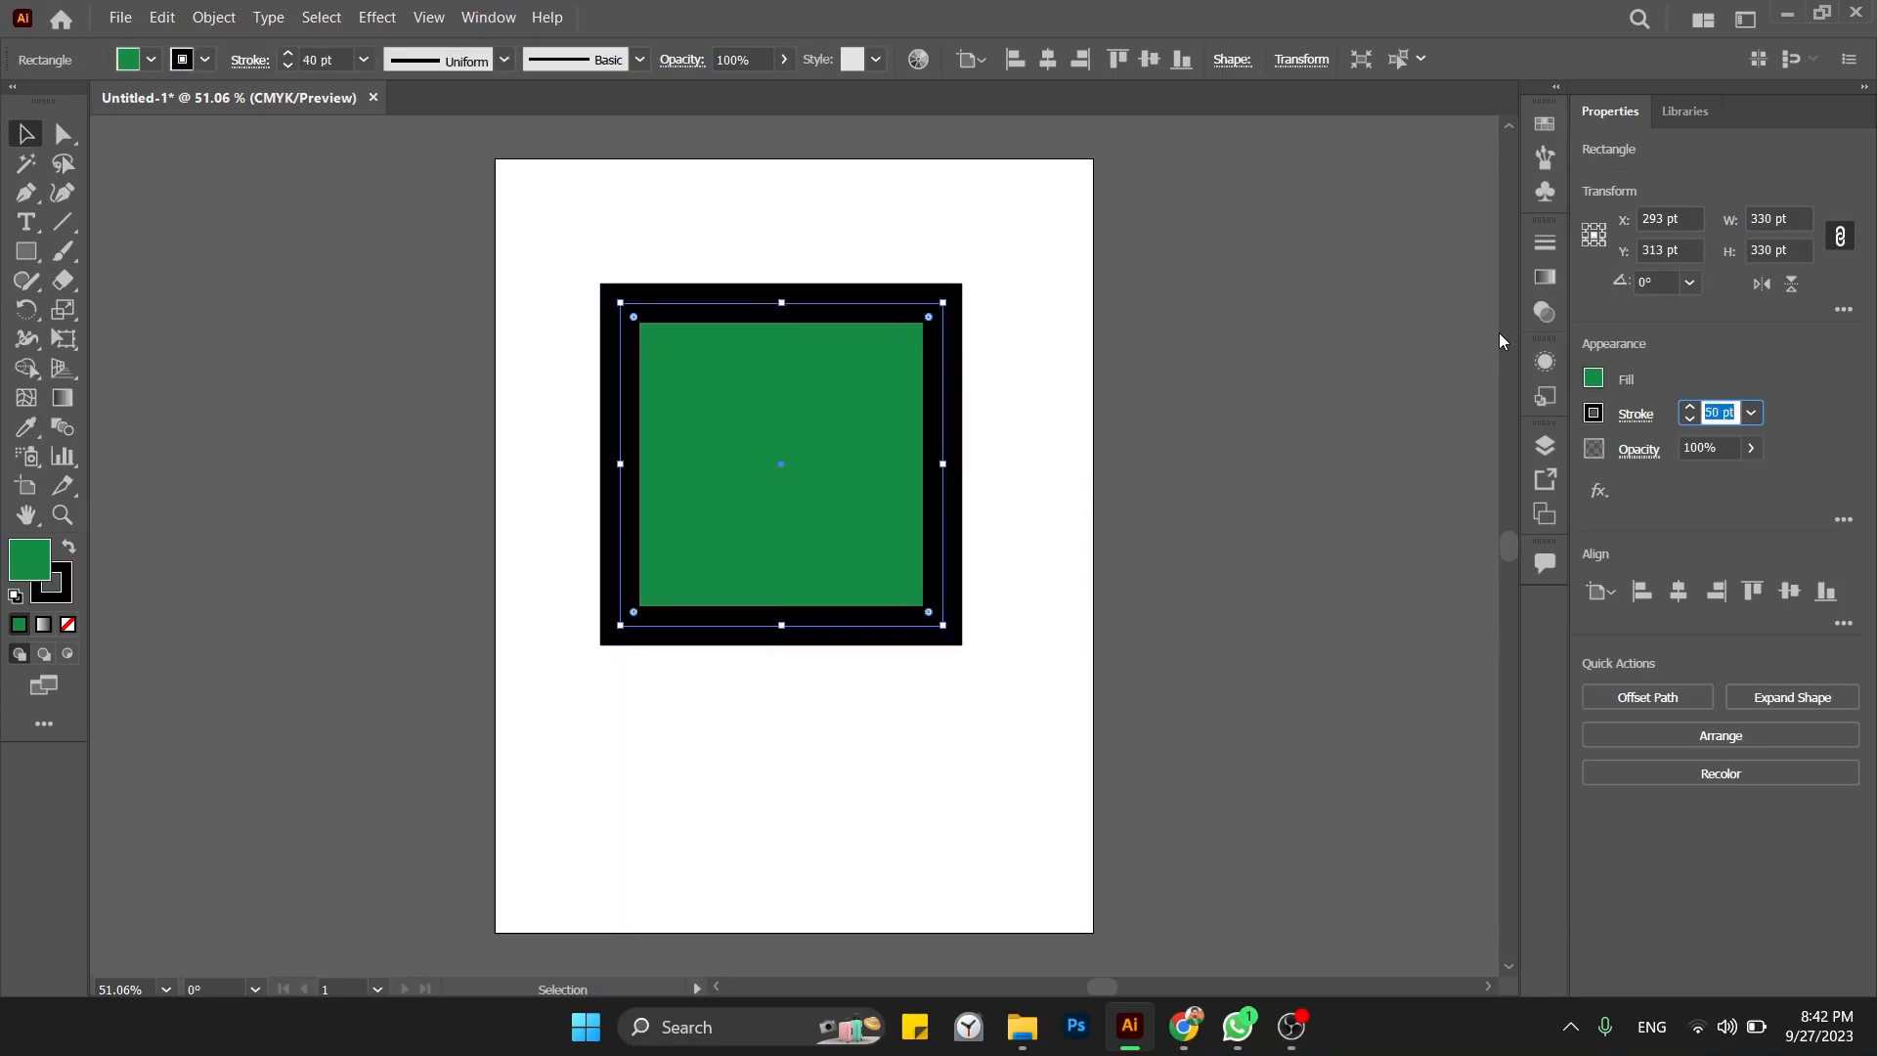
Step: Bring the square's stroke weight down in 10 pt increments to 10 pt and deselect the square
key("shift+Down")
key("shift+Down")
key("shift+Down")
key("shift+Down")
key("shift+Down")
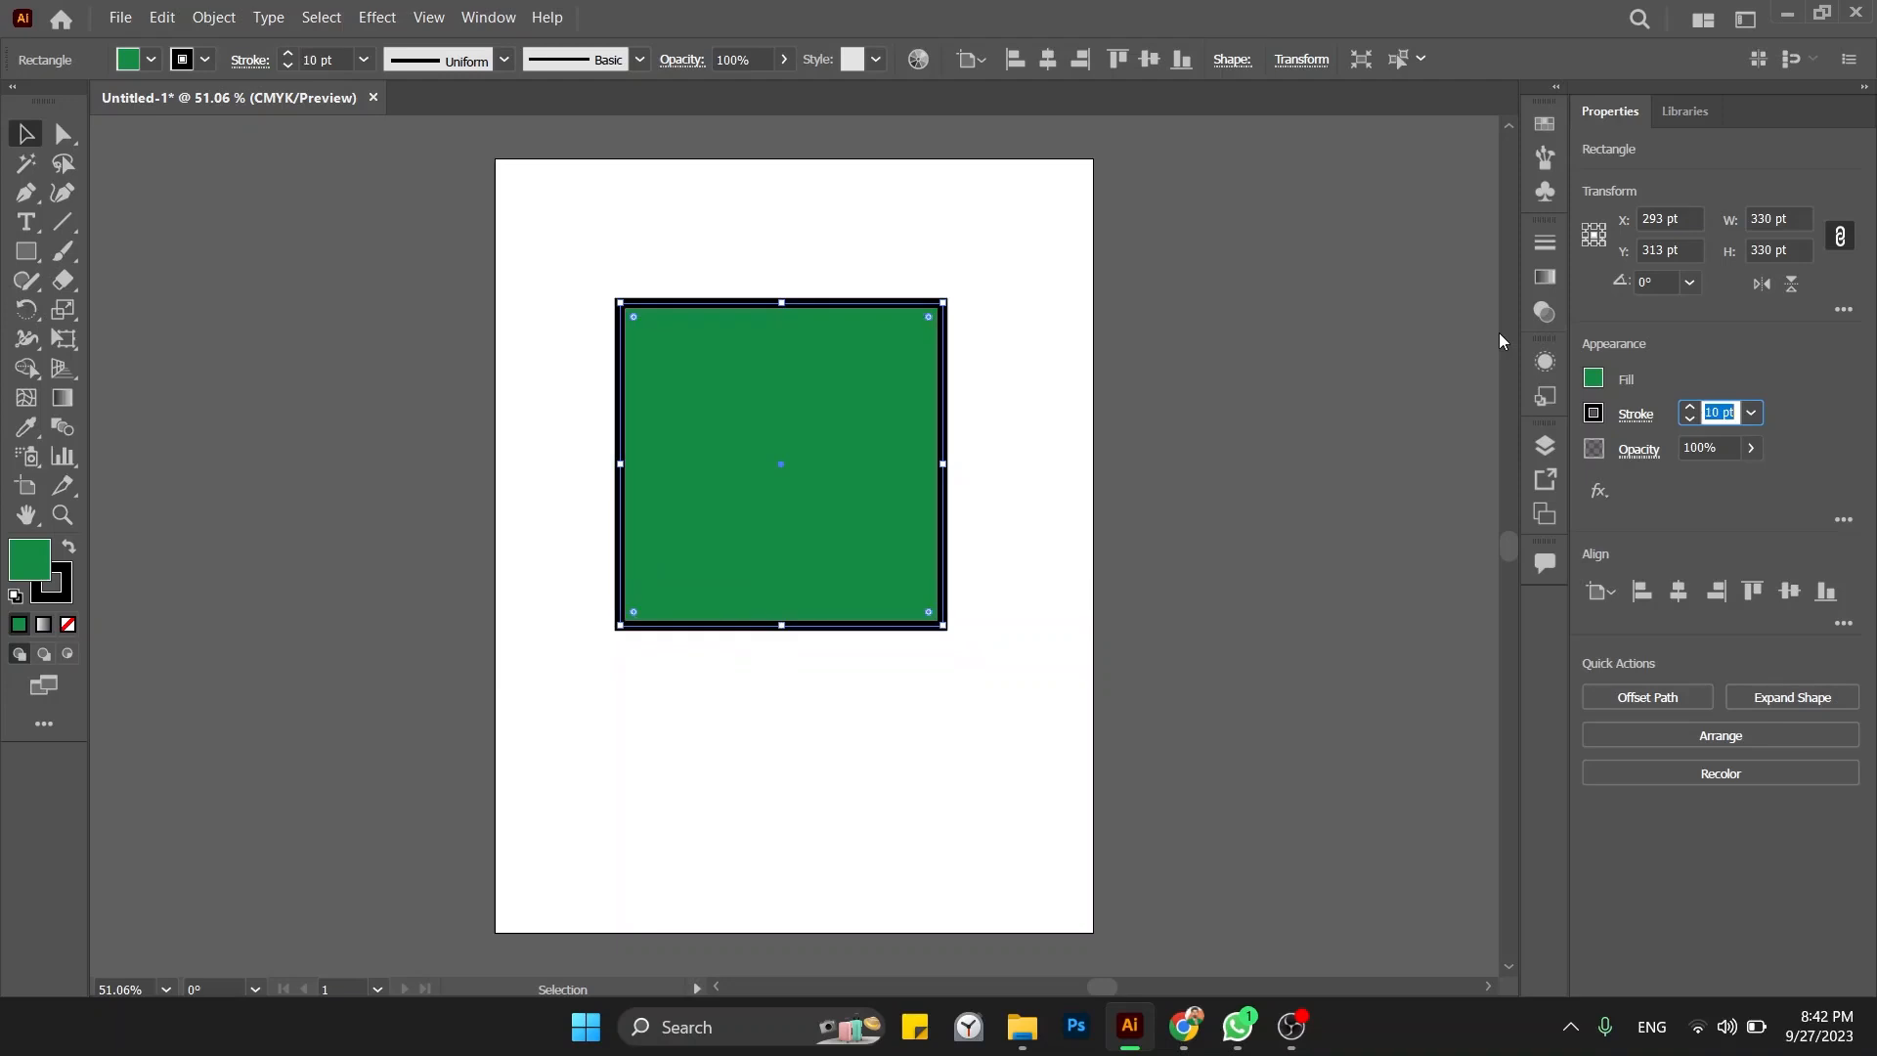
left_click(1439, 427)
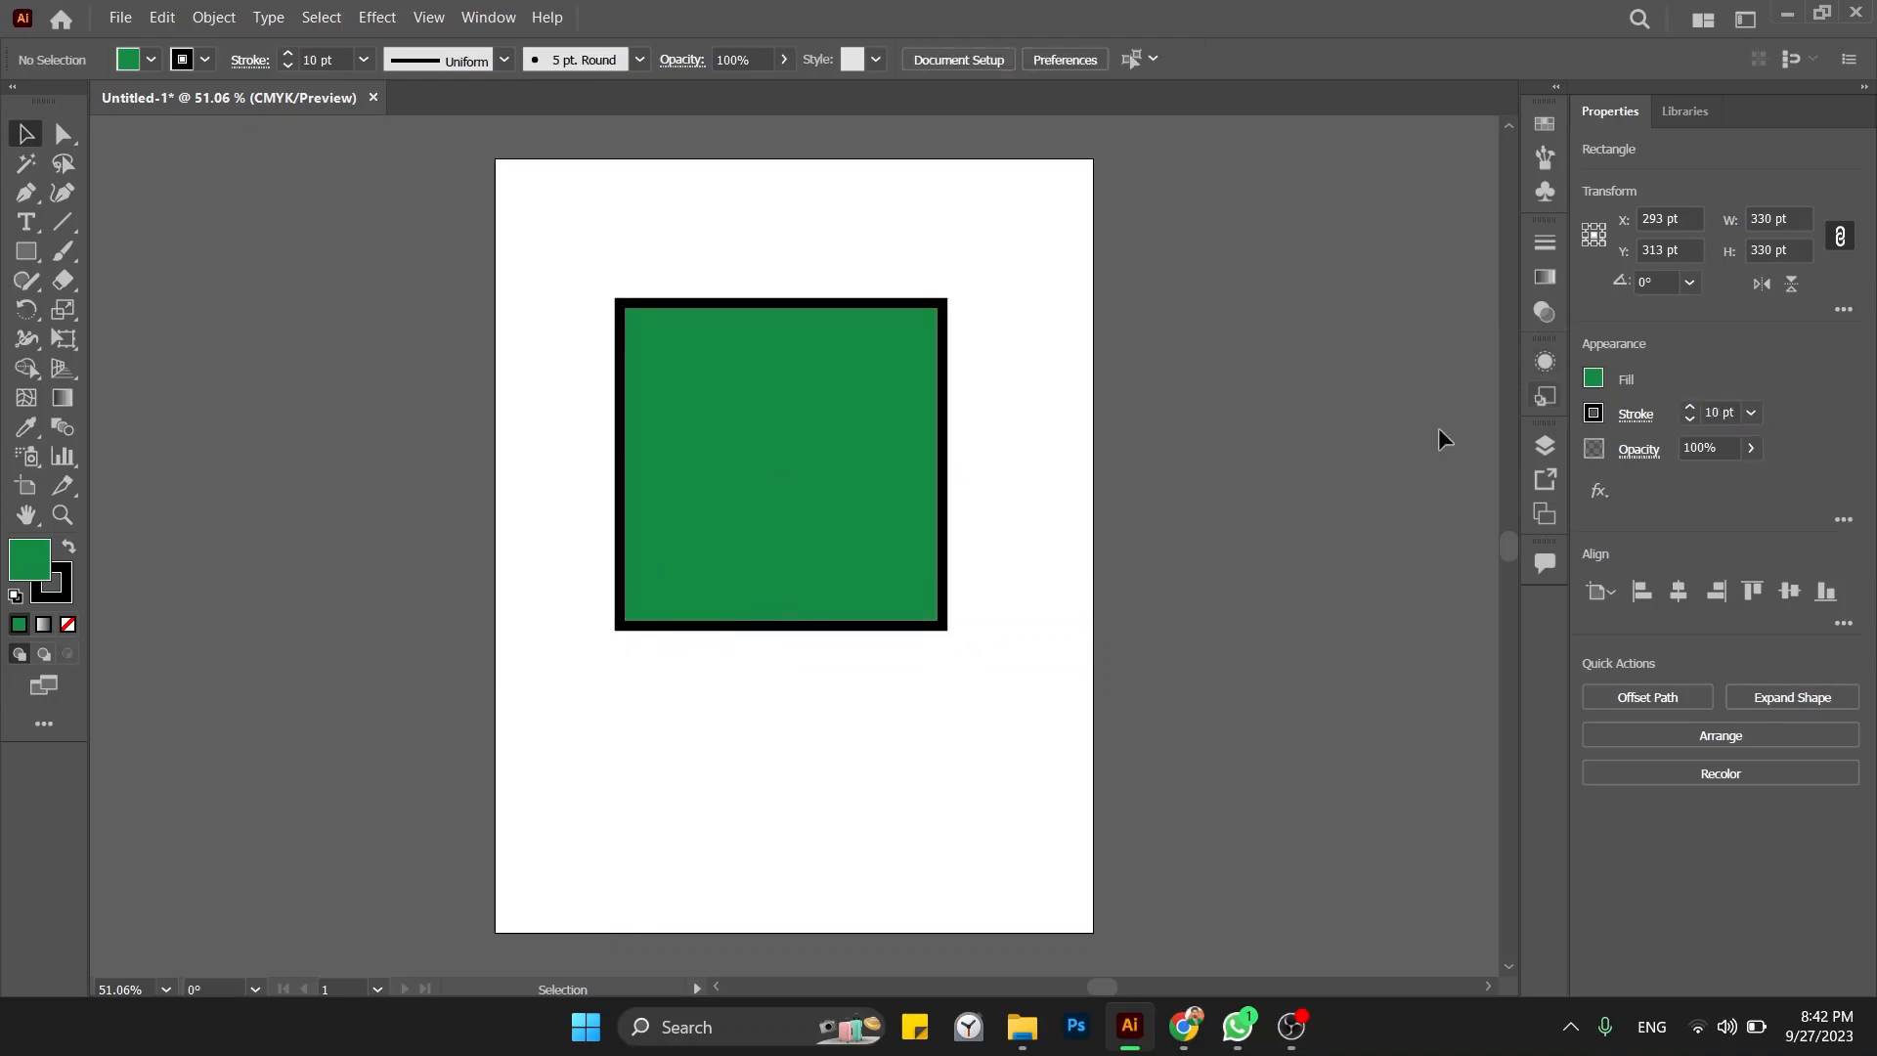
Step: Move the square near the artboard's left edge, to about X 195 pt, and display the Stroke settings
key("XF86AudioMute")
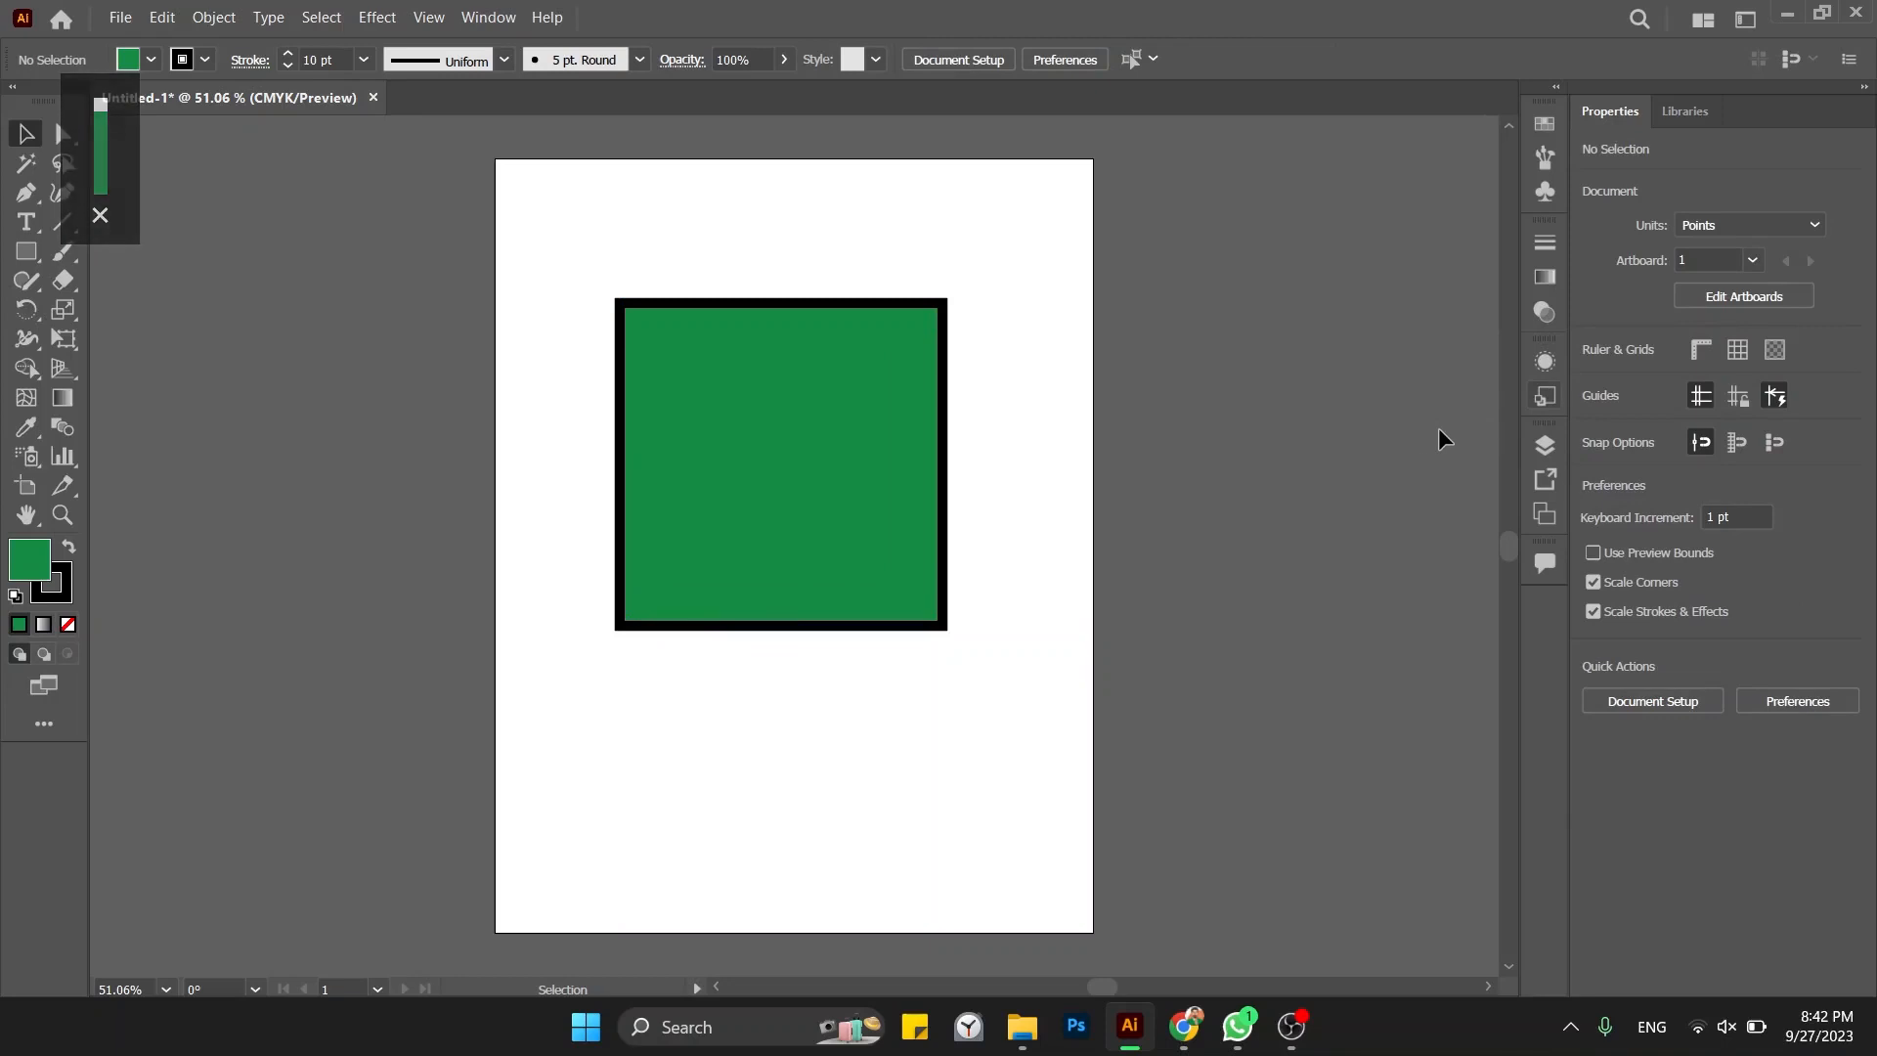
left_click_drag(770, 468, 674, 468)
left_click(467, 17)
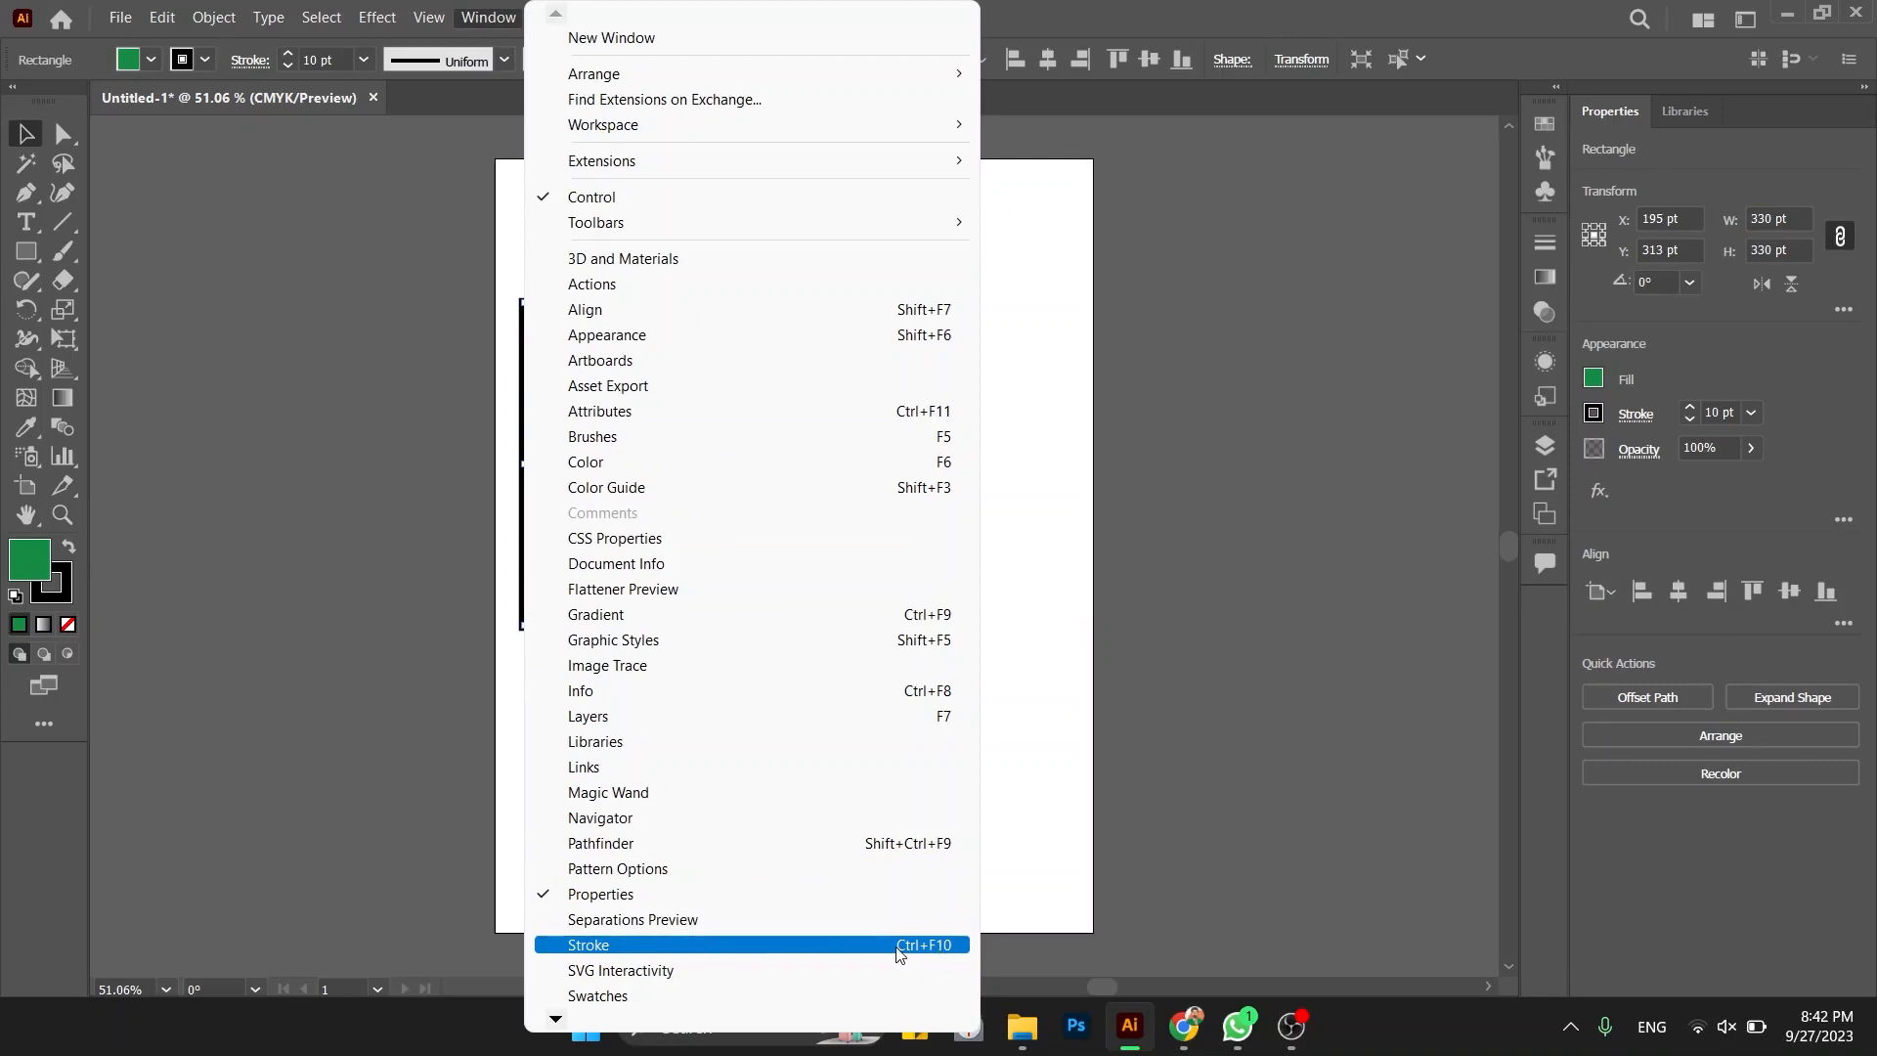
left_click(1074, 915)
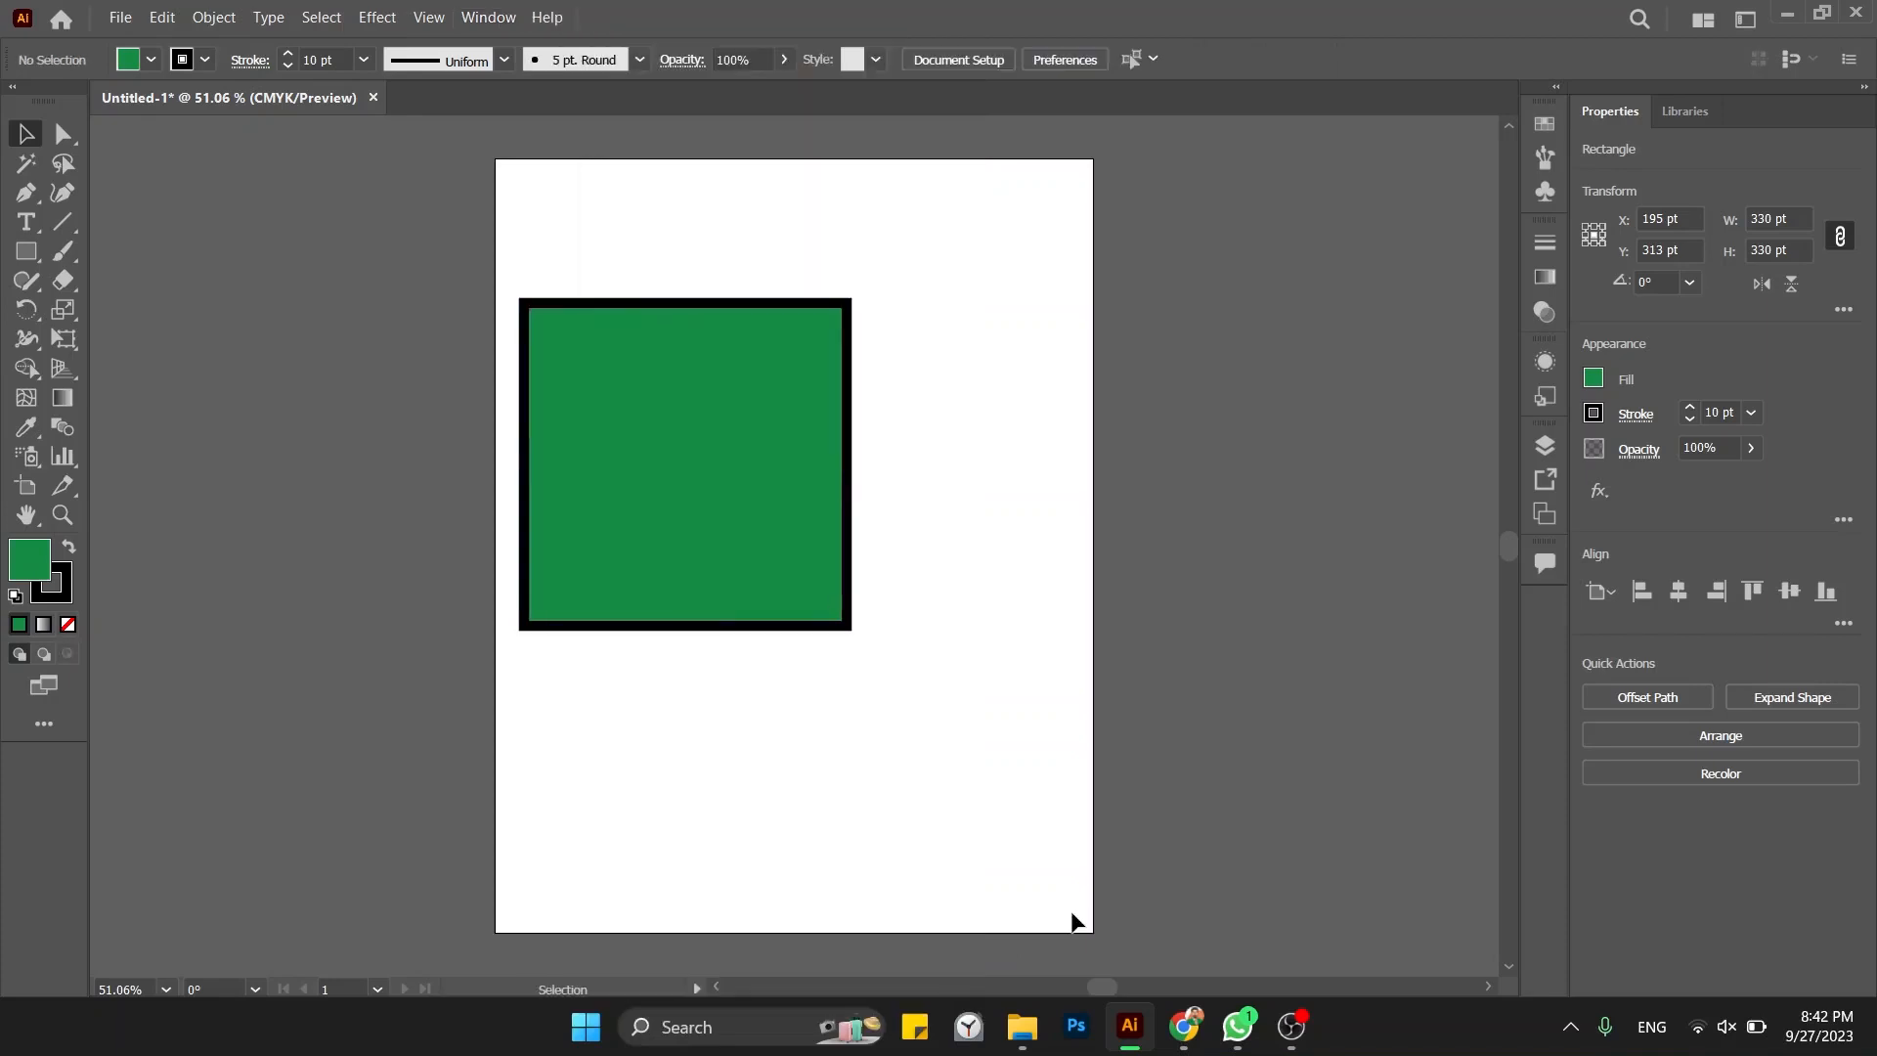
key("ctrl+F10")
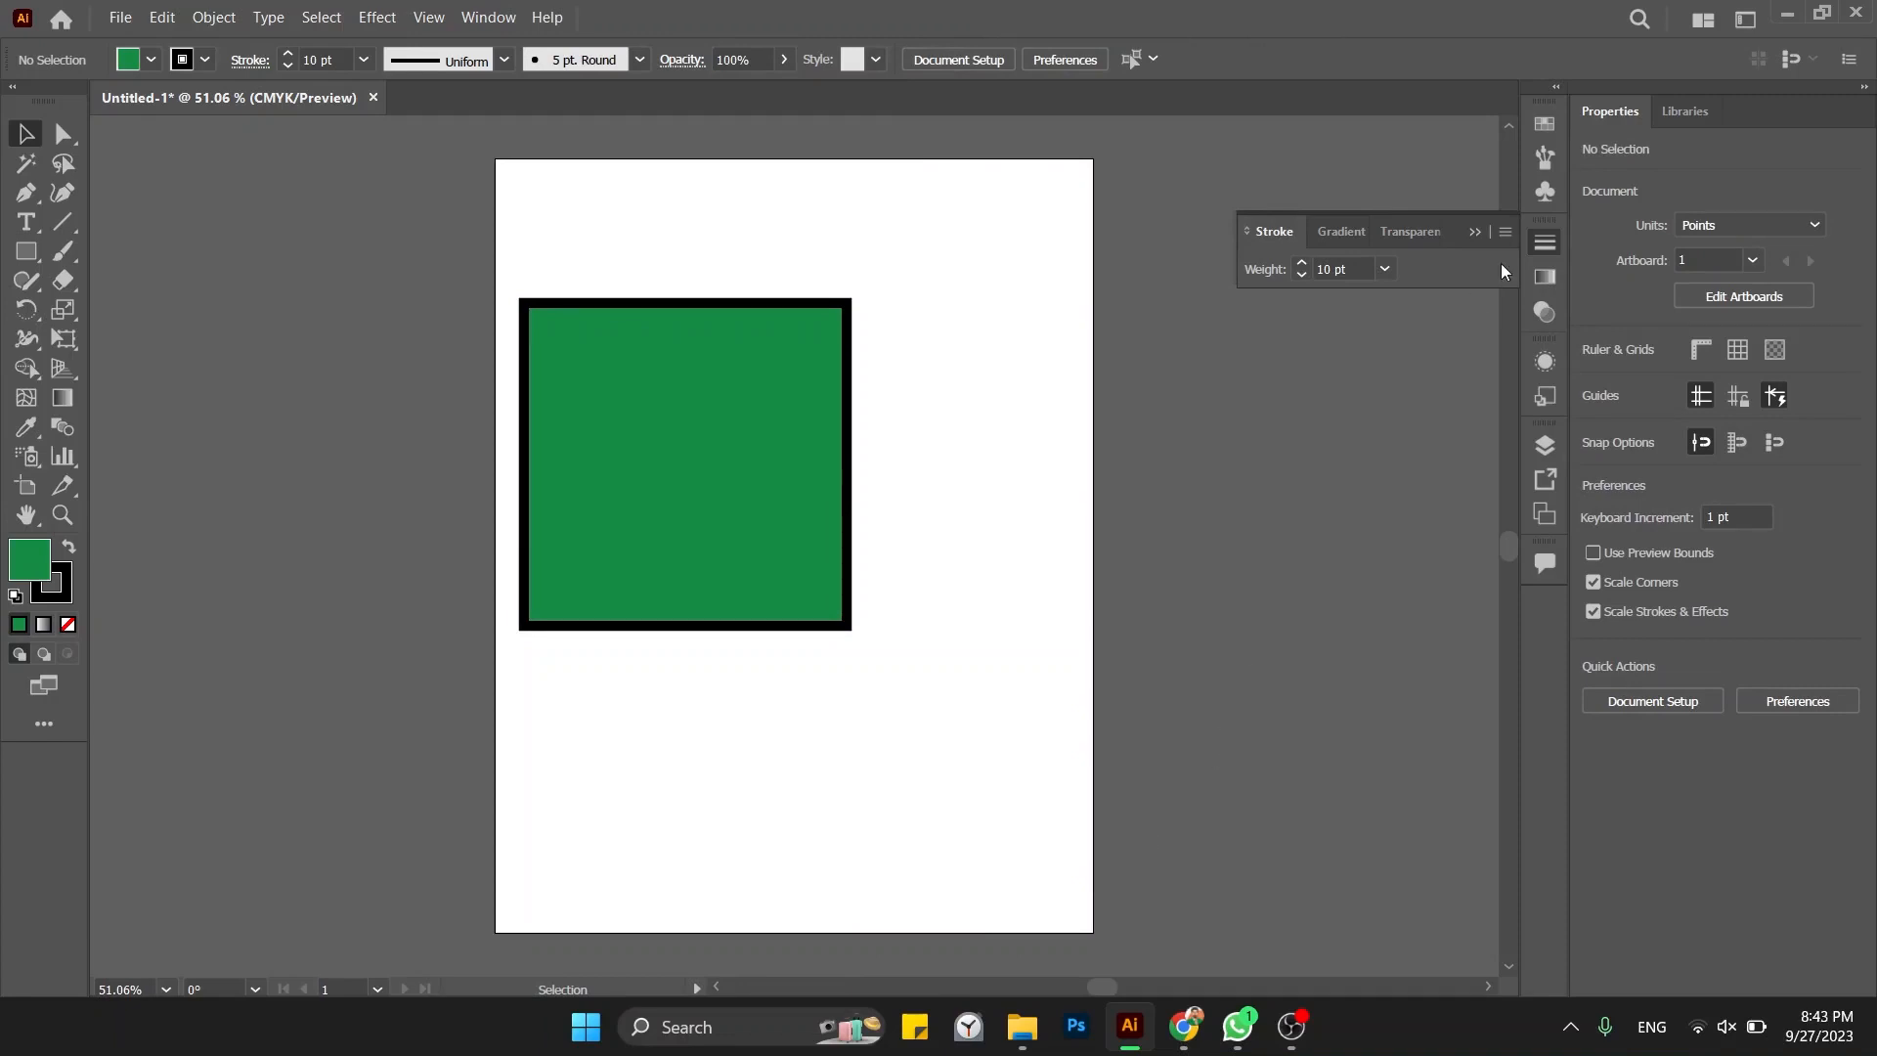
left_click(1544, 246)
left_click(1543, 247)
left_click(1544, 246)
left_click(1544, 246)
left_click(1544, 247)
left_click(1544, 246)
Step: Select the green square and raise its stroke weight in 10 pt increments to 30 pt
left_click(1346, 271)
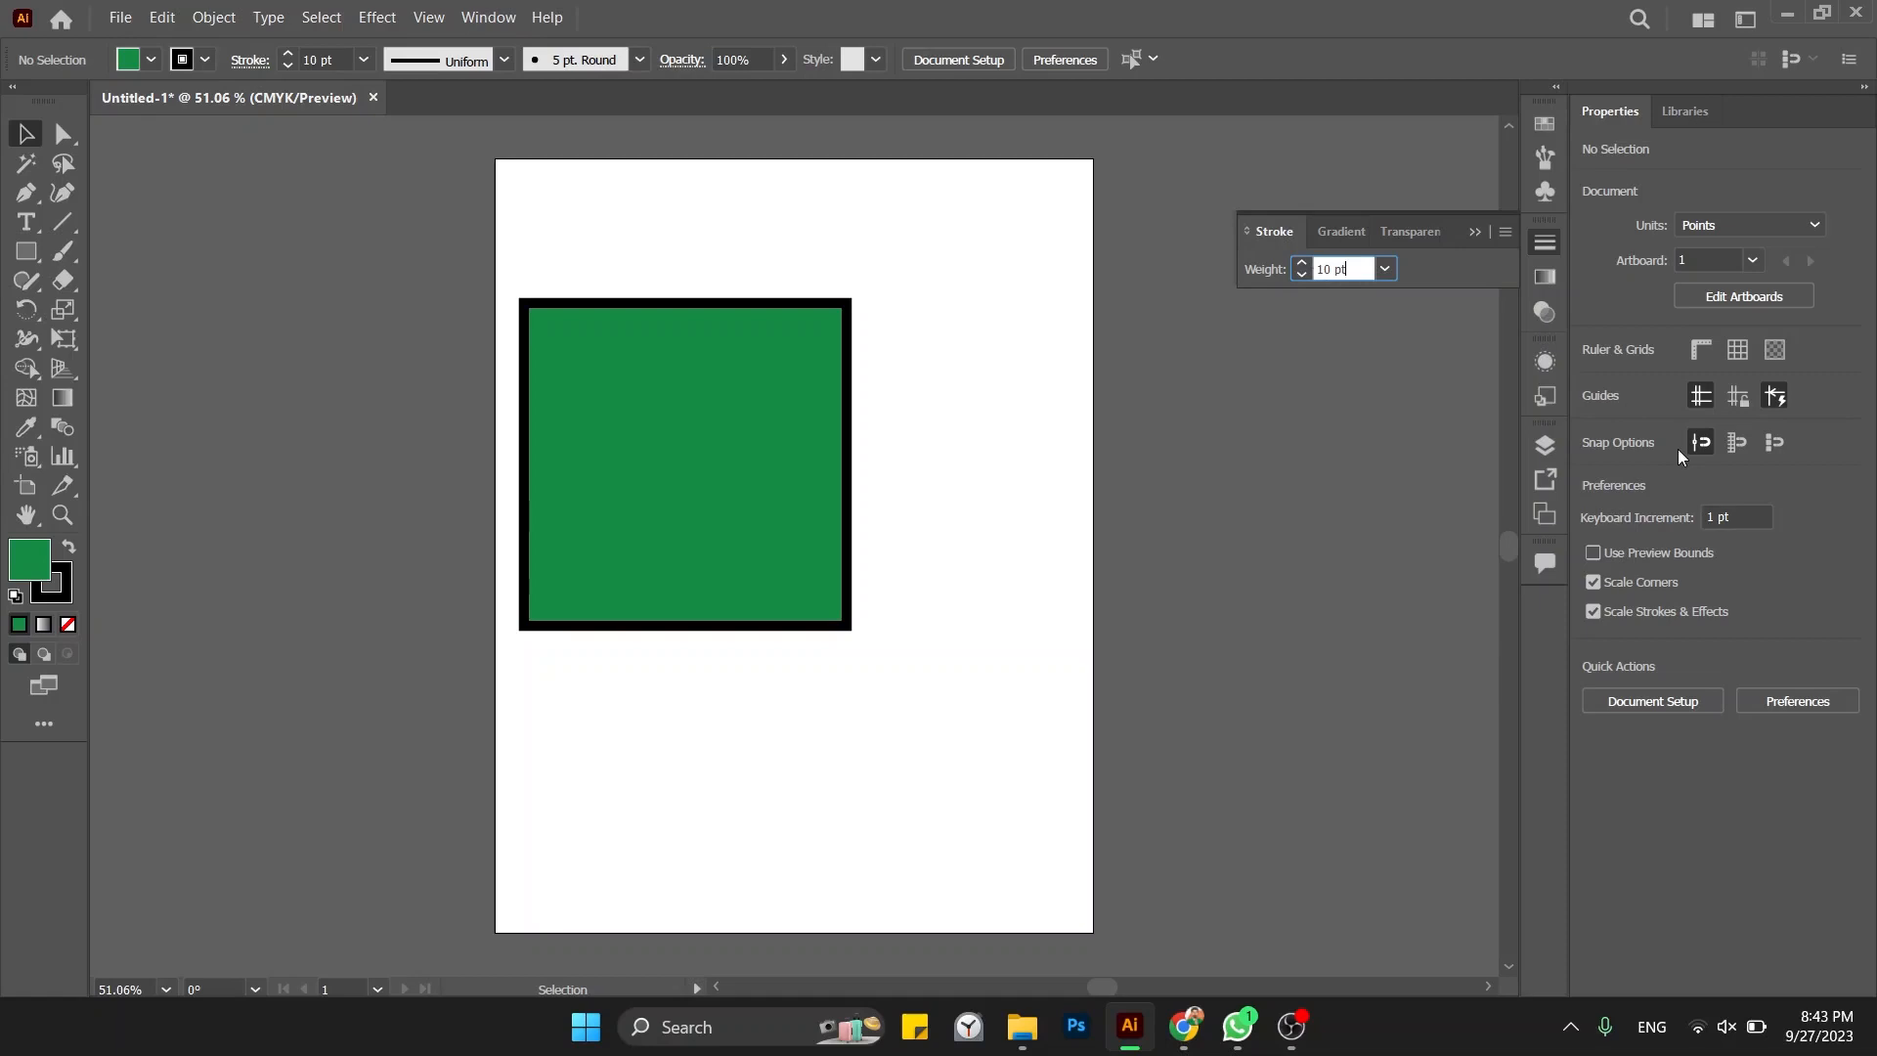
left_click(640, 466)
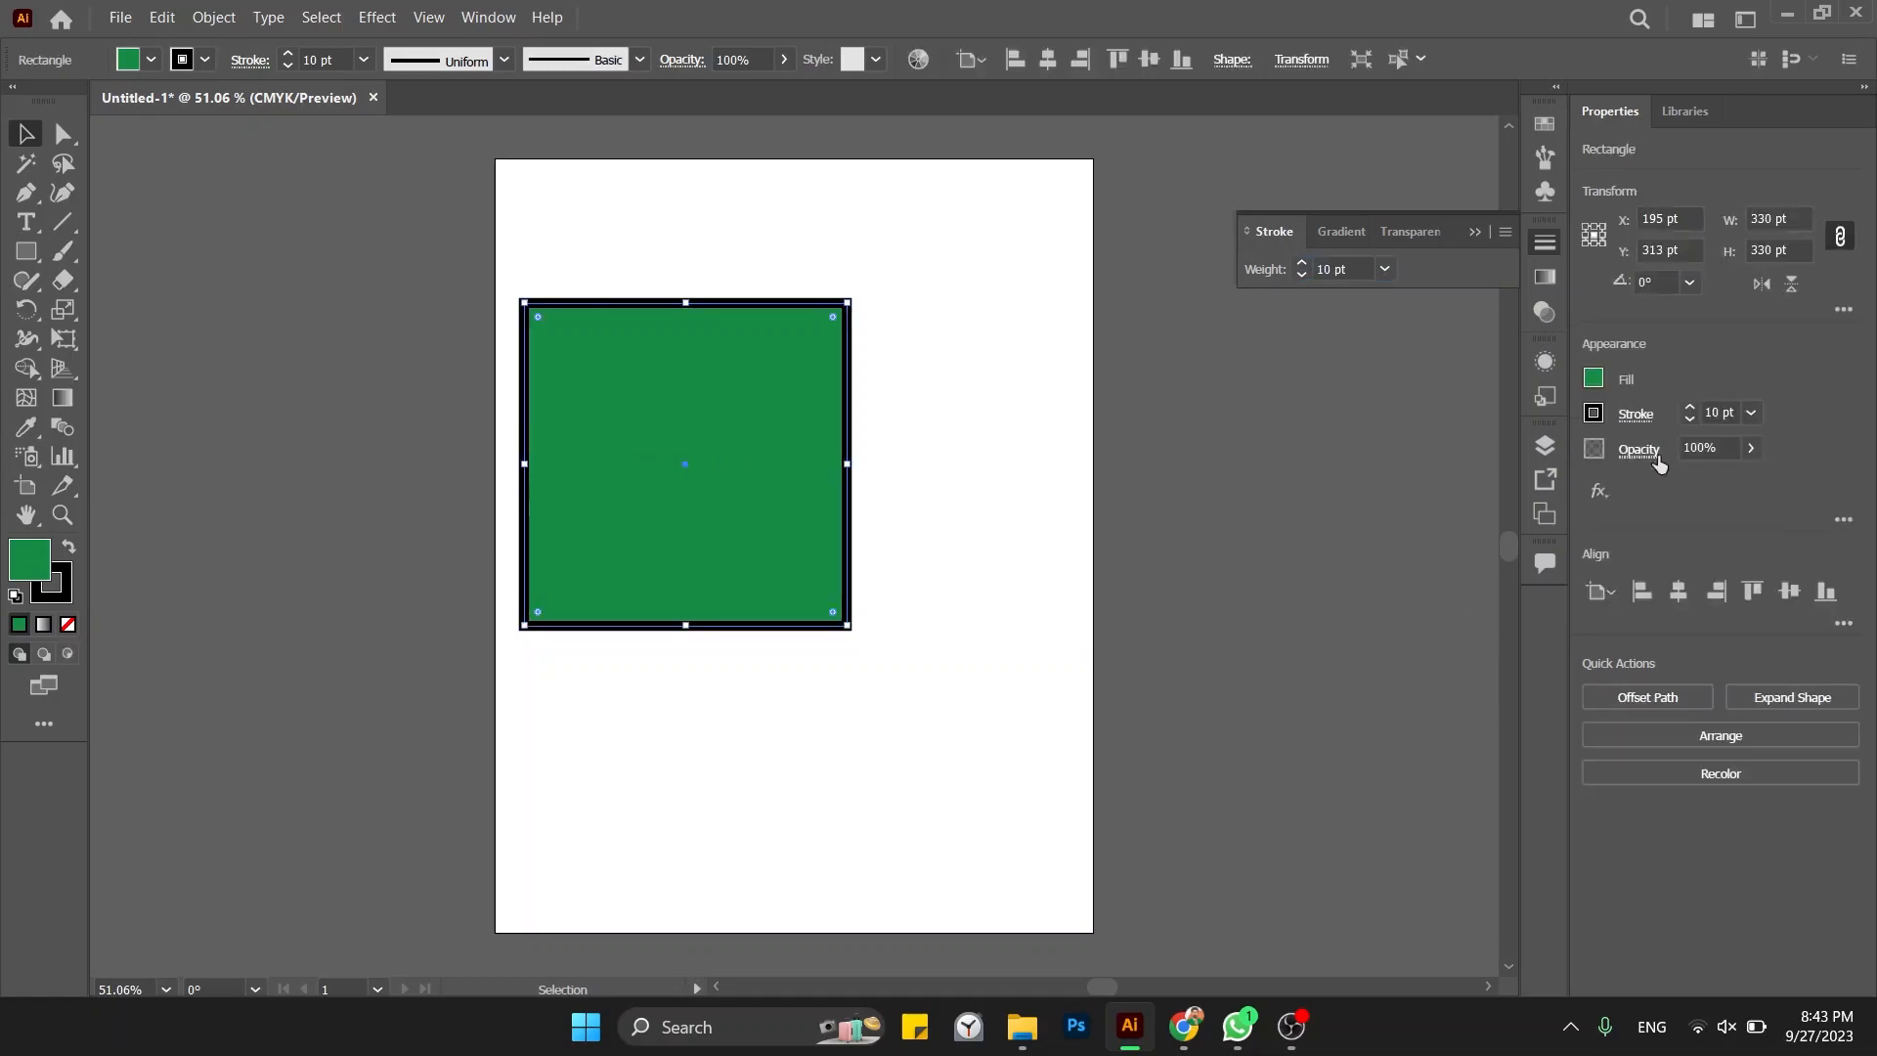
left_click(1718, 412)
left_click(1327, 258)
key("shift+Up")
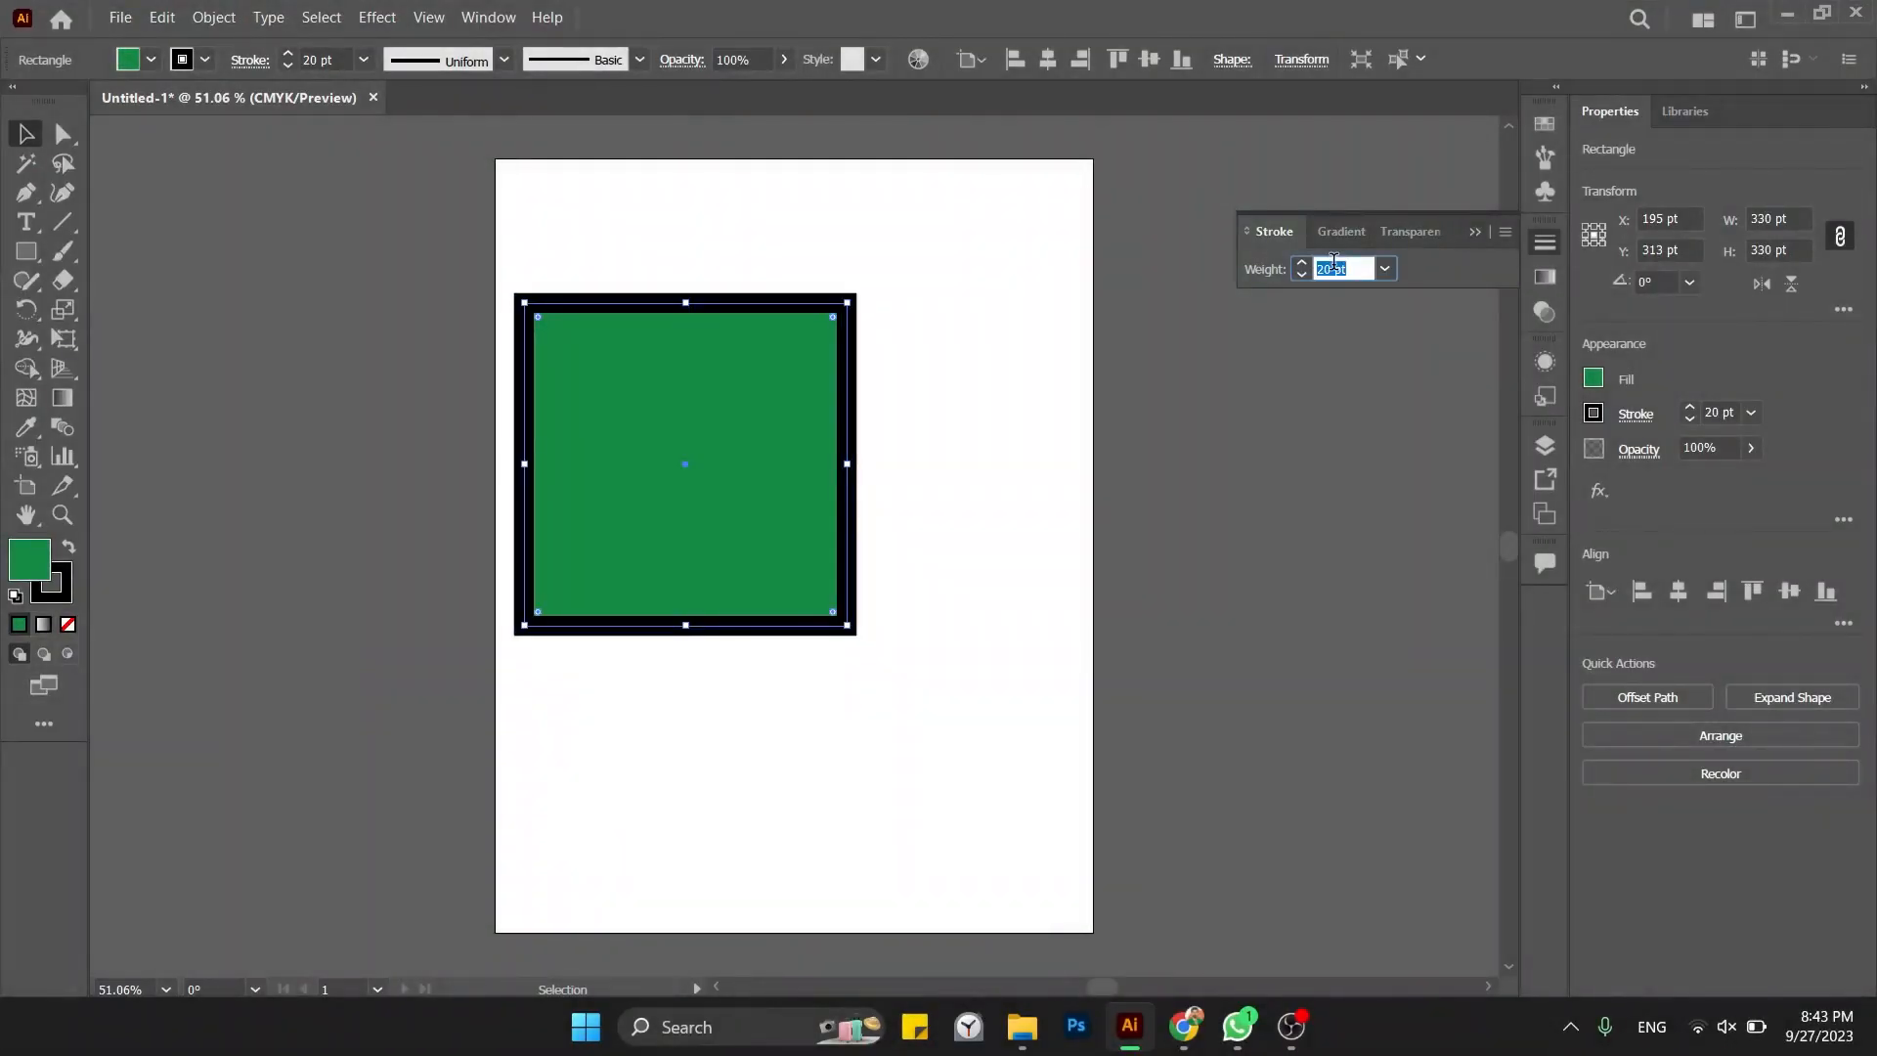
left_click(1713, 413)
key("shift+Up")
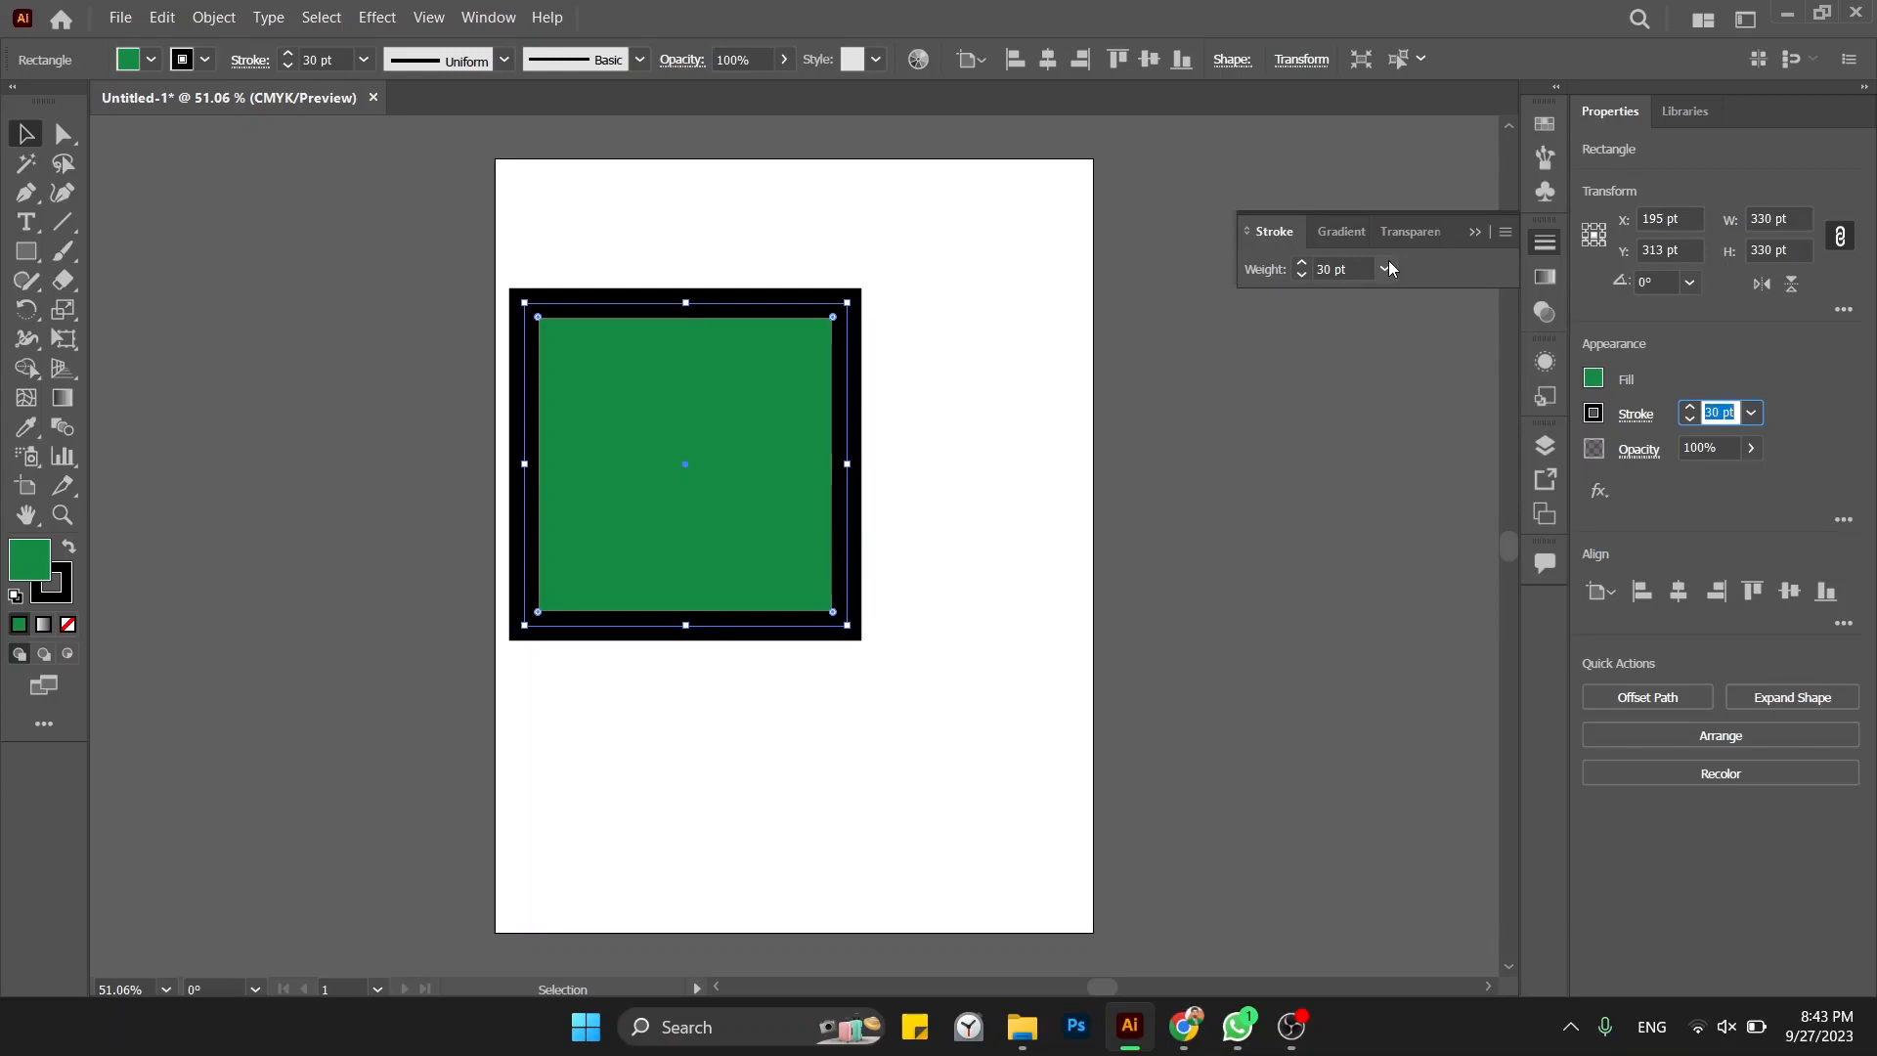
Step: Show the full set of Stroke options, including cap, corner, alignment and dashed line settings
left_click(1504, 238)
left_click(1503, 236)
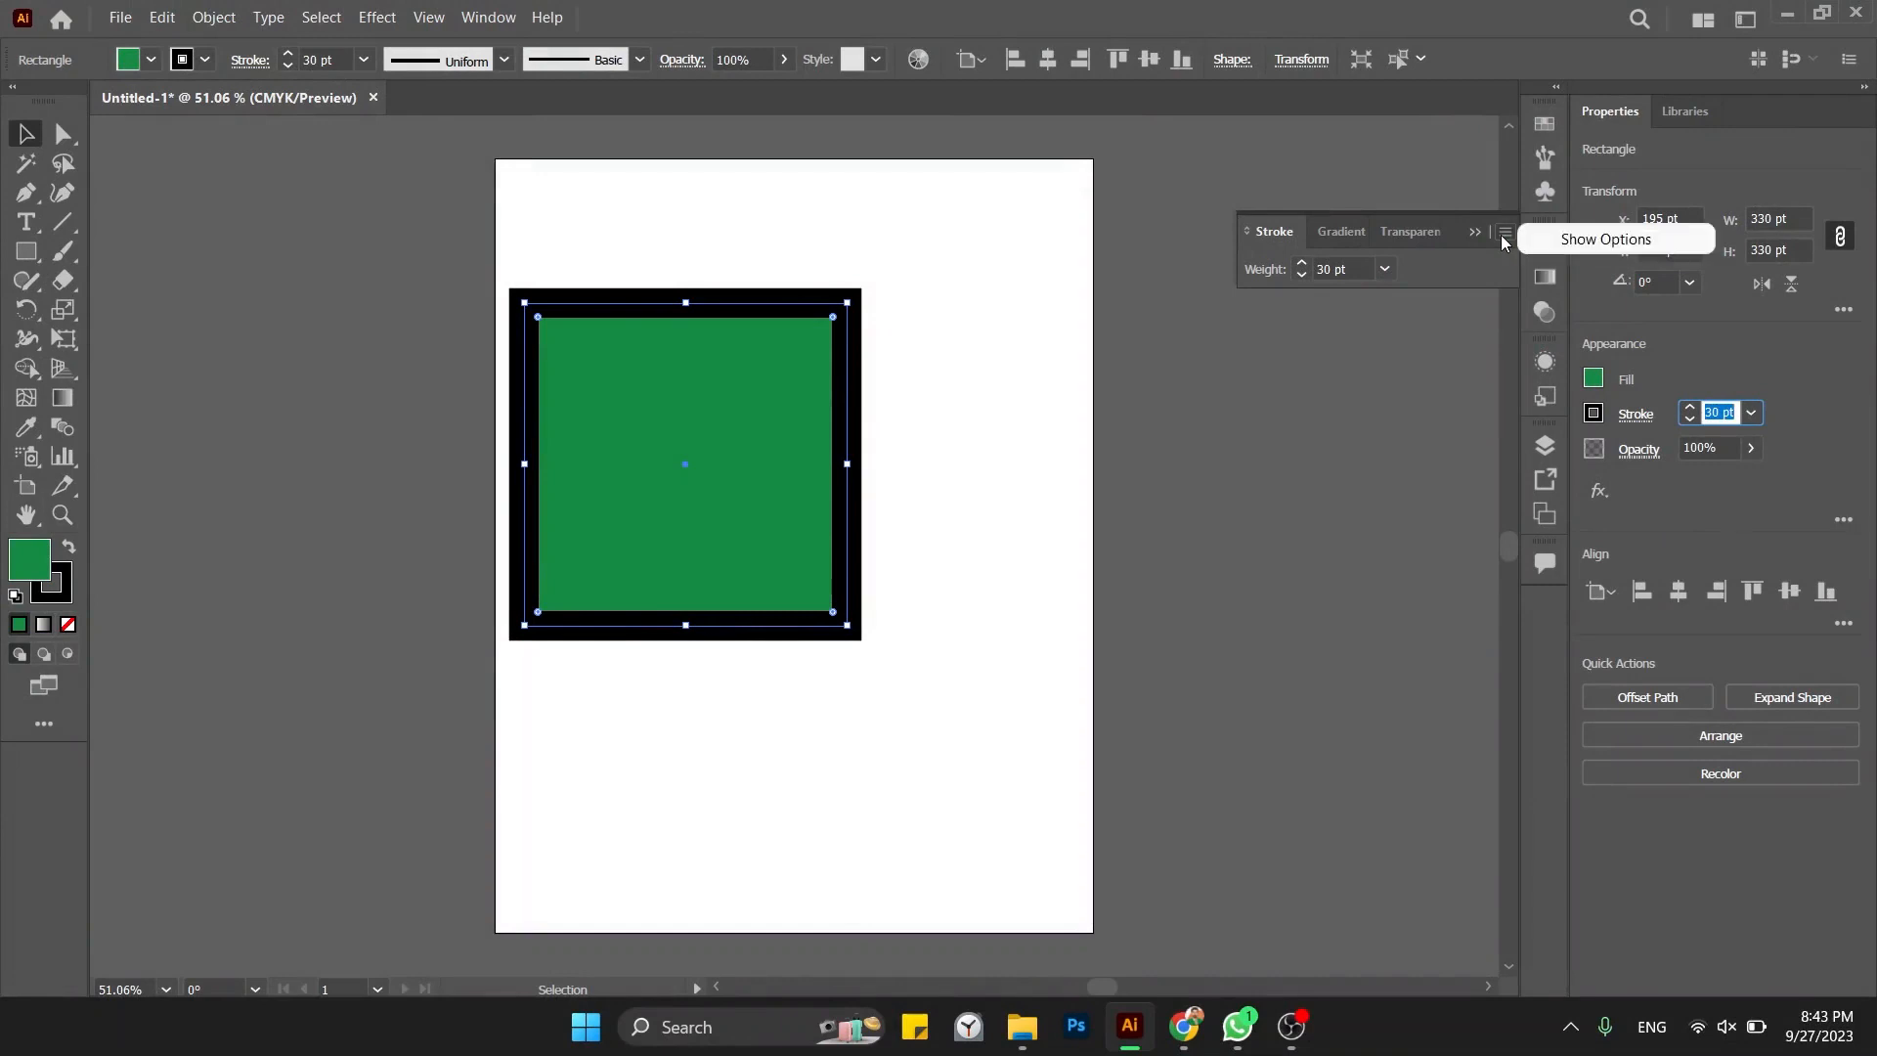
left_click(1557, 241)
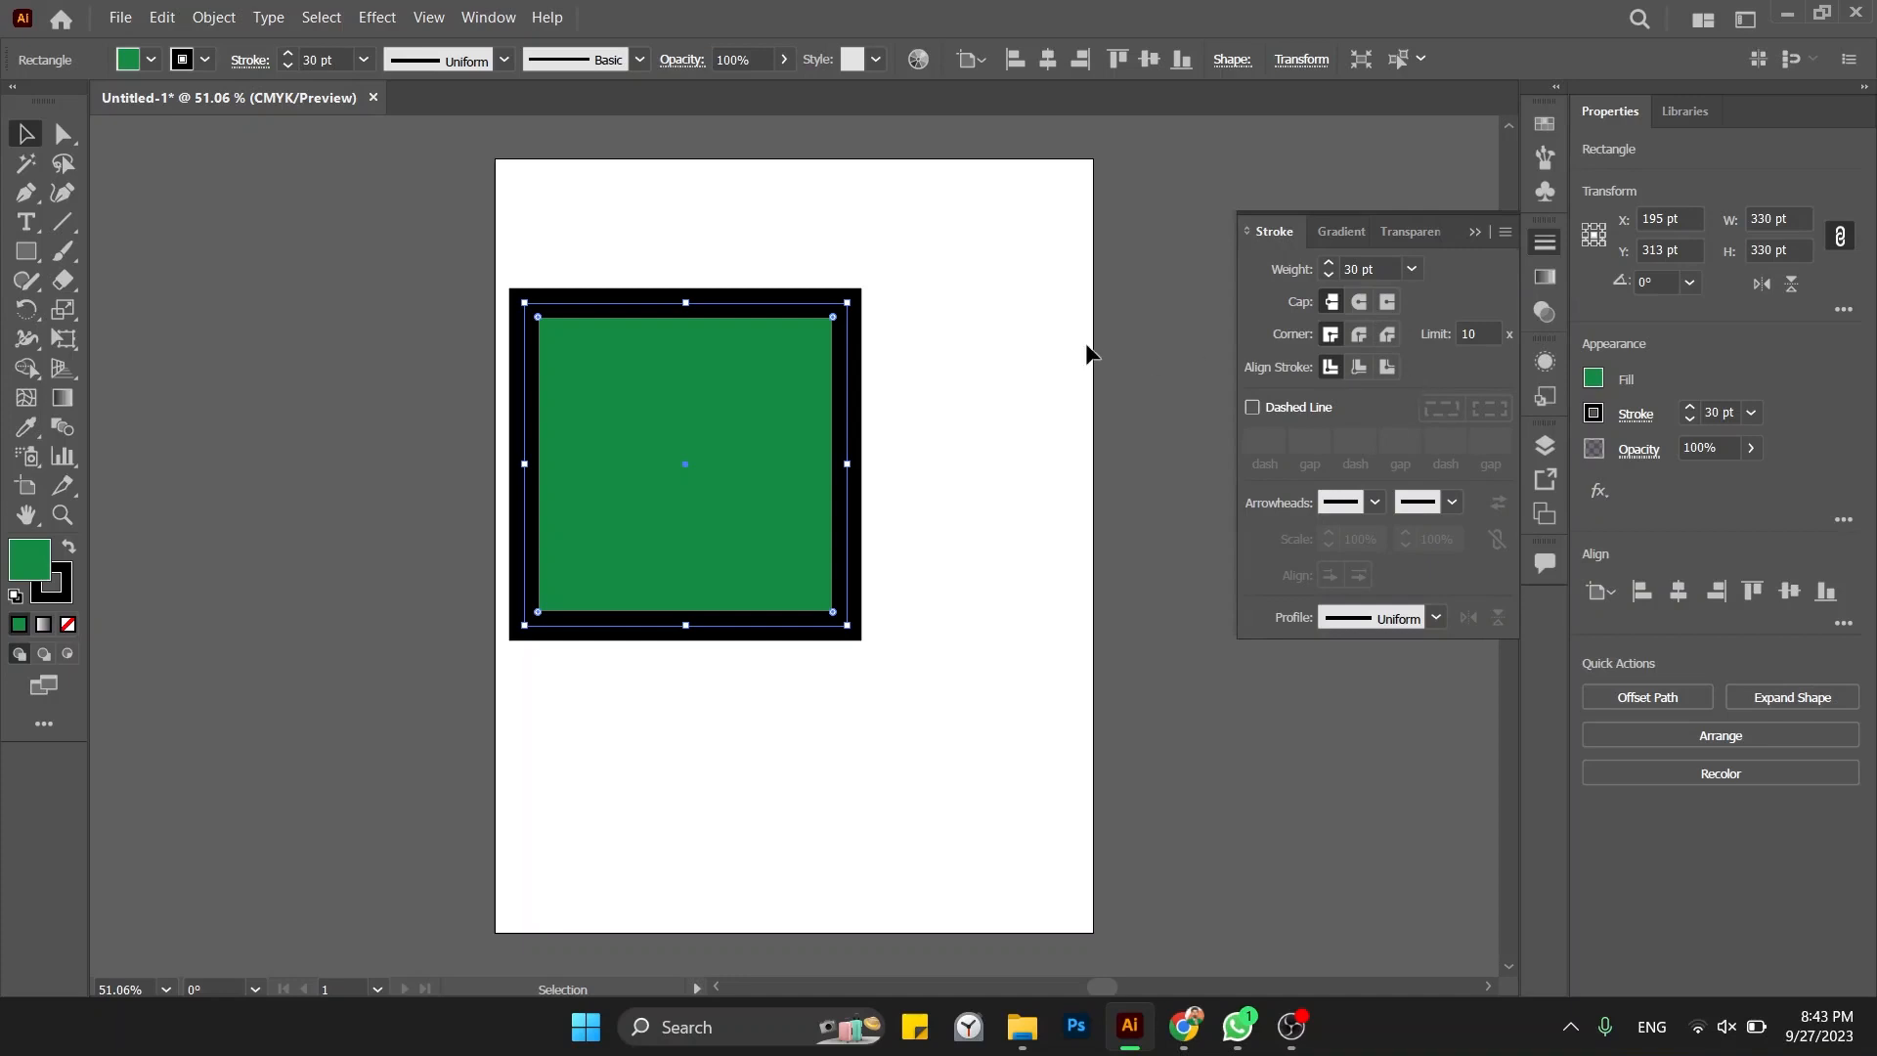
Step: Shift the square slightly right on the artboard to about X 227 pt, keeping its height position
left_click(934, 396)
left_click_drag(944, 396, 872, 407)
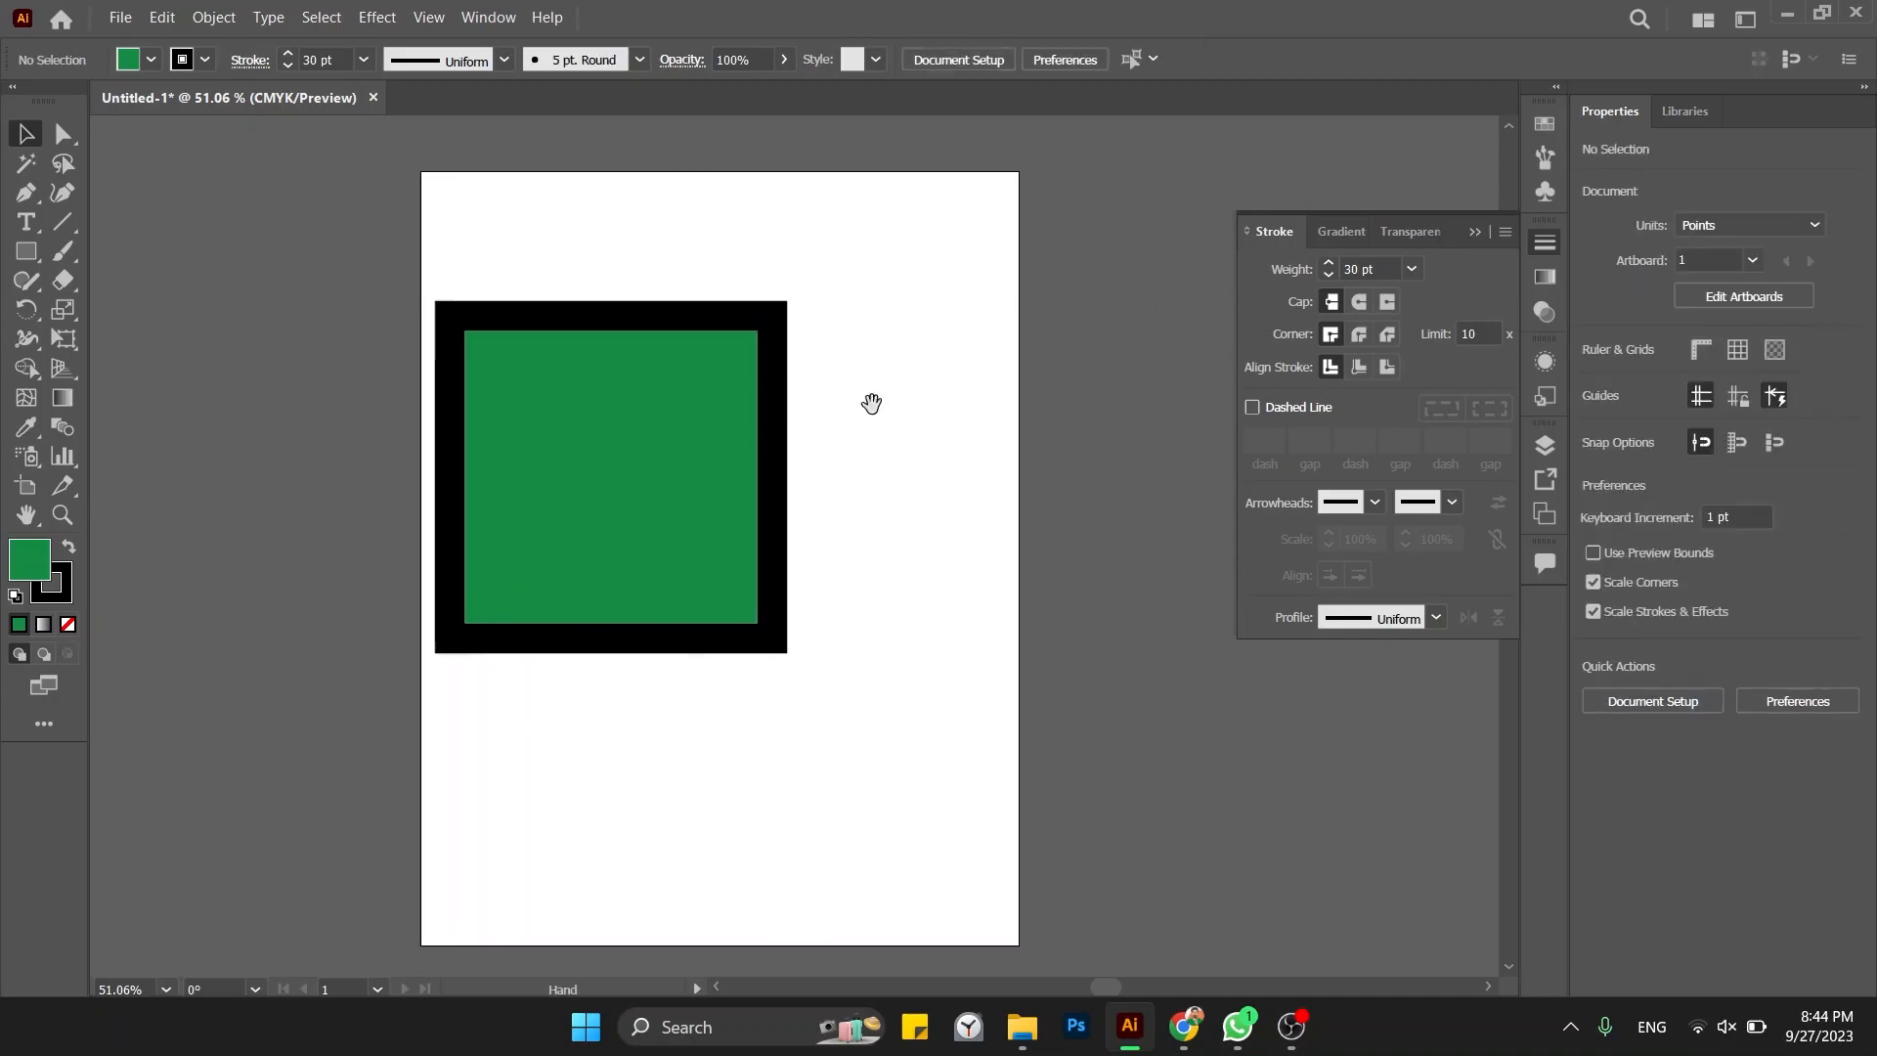
left_click_drag(606, 403, 638, 403)
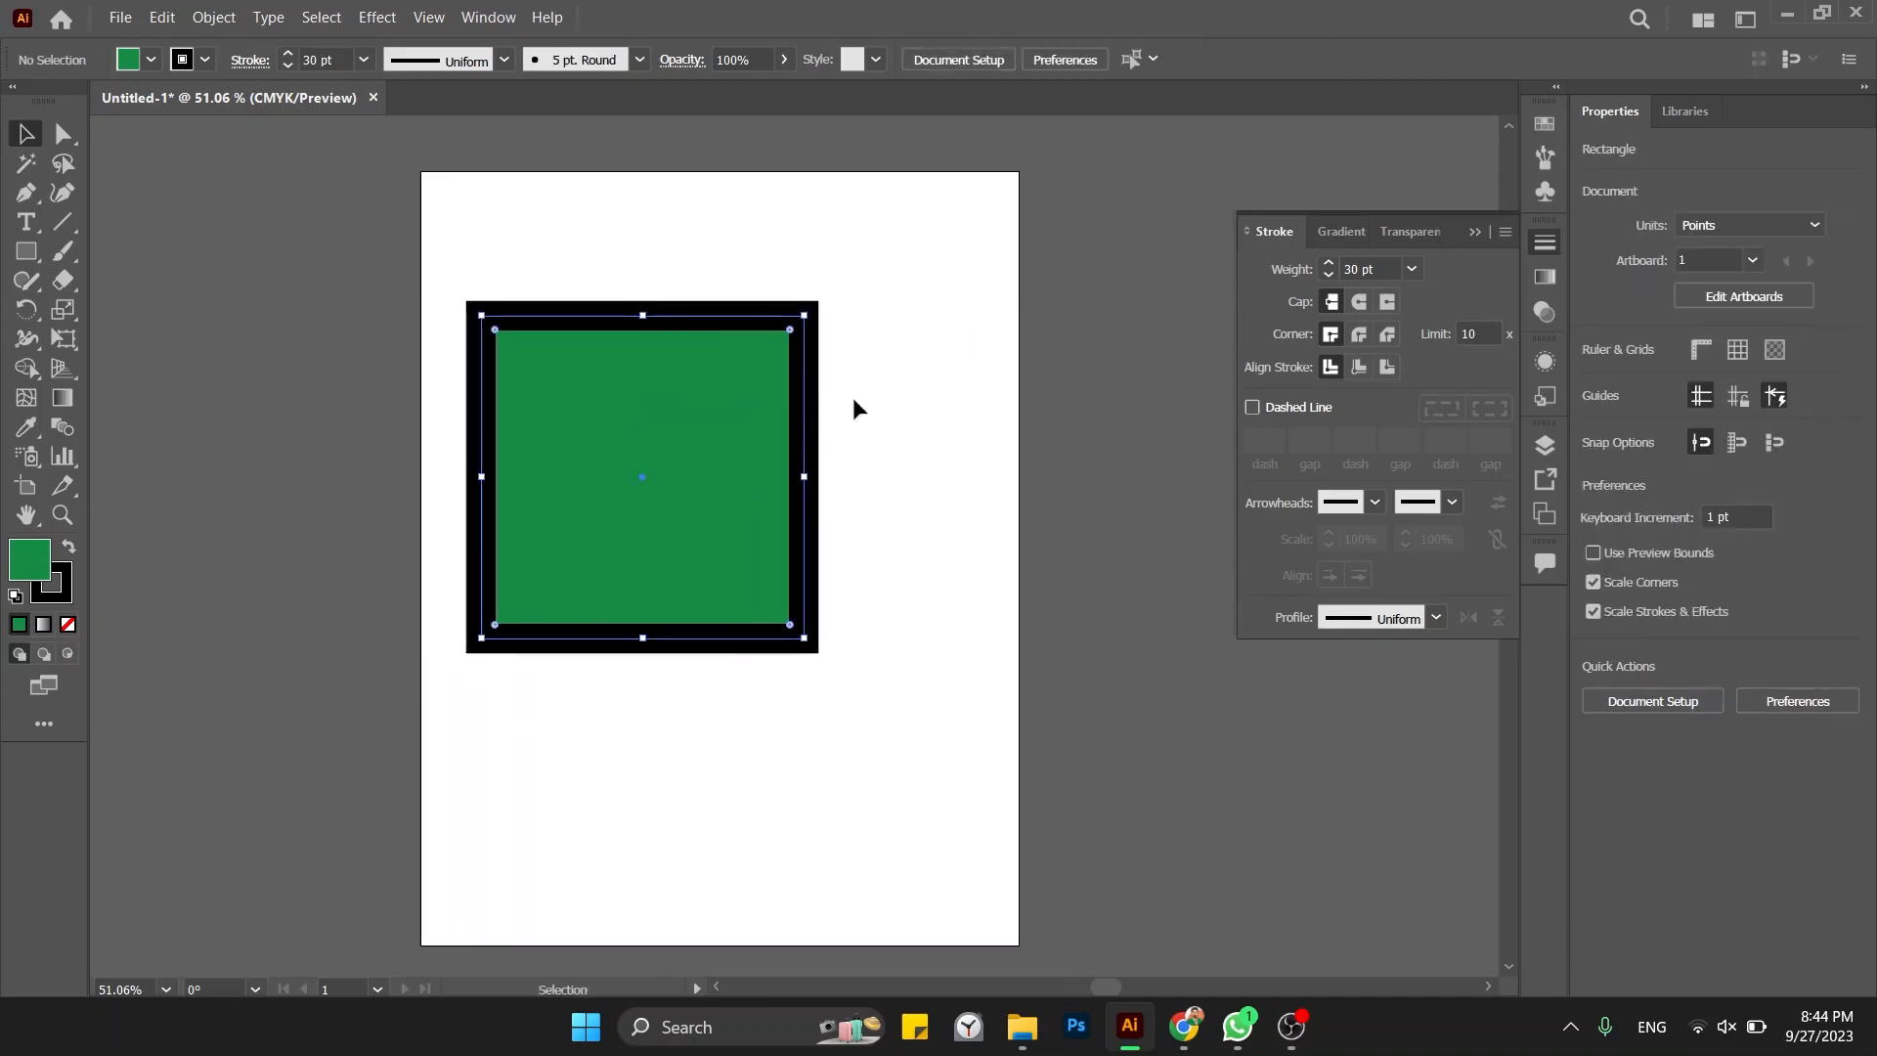
Step: Try a 10 pt stroke weight on the square and bring it back up in 10 pt increments to 30 pt
left_click(1388, 270)
double_click(1388, 270)
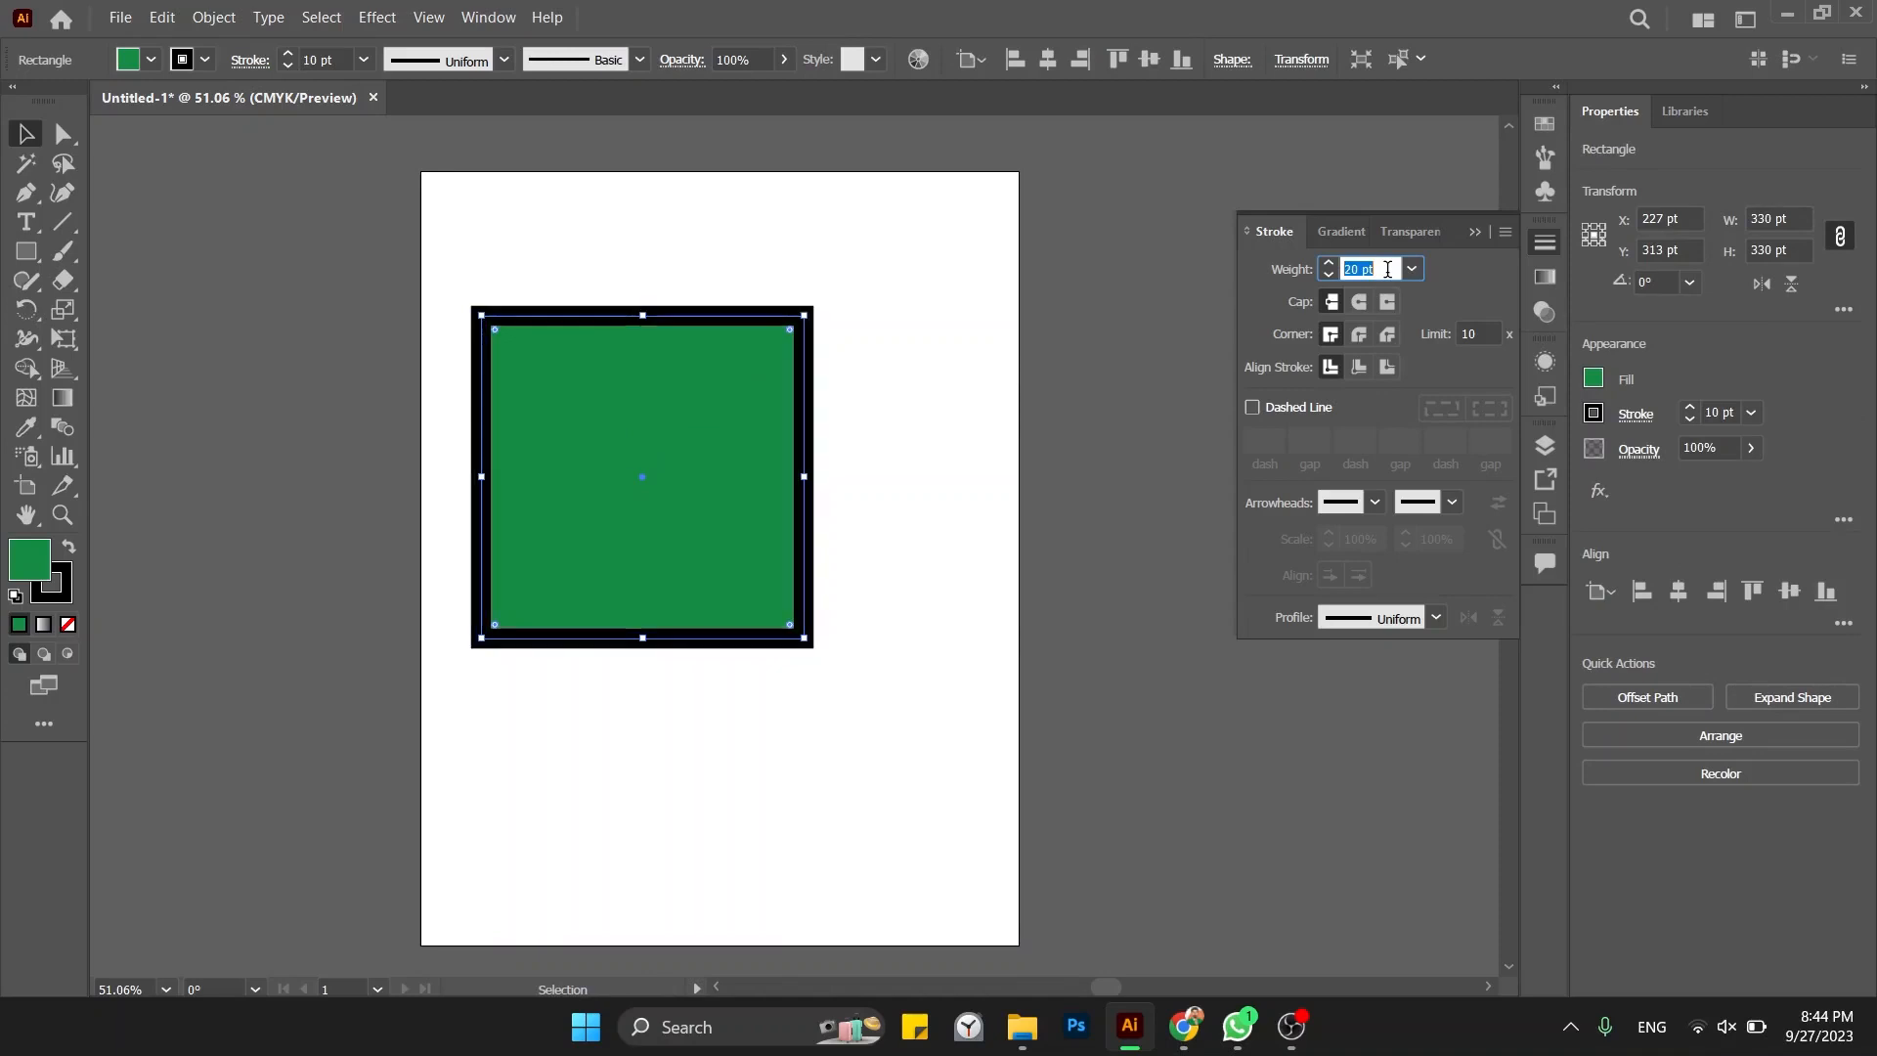
left_click(1262, 304)
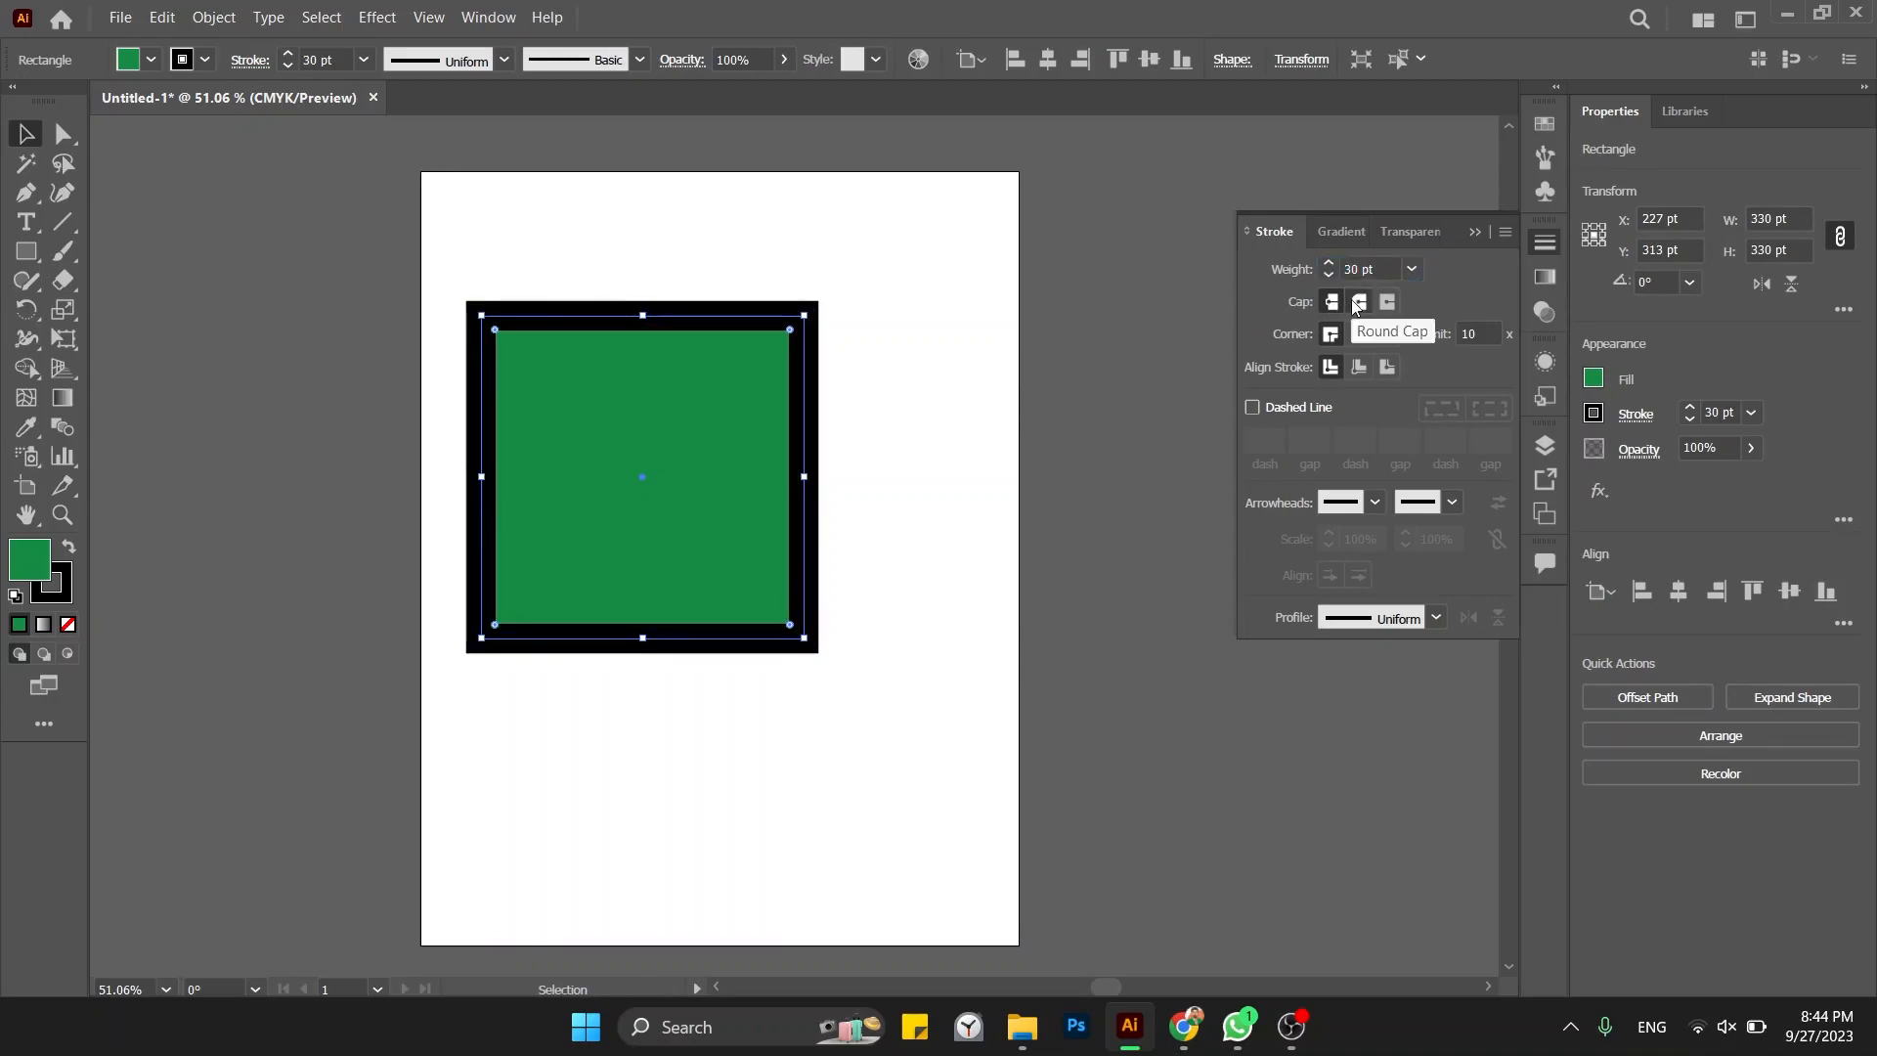
left_click(1358, 304)
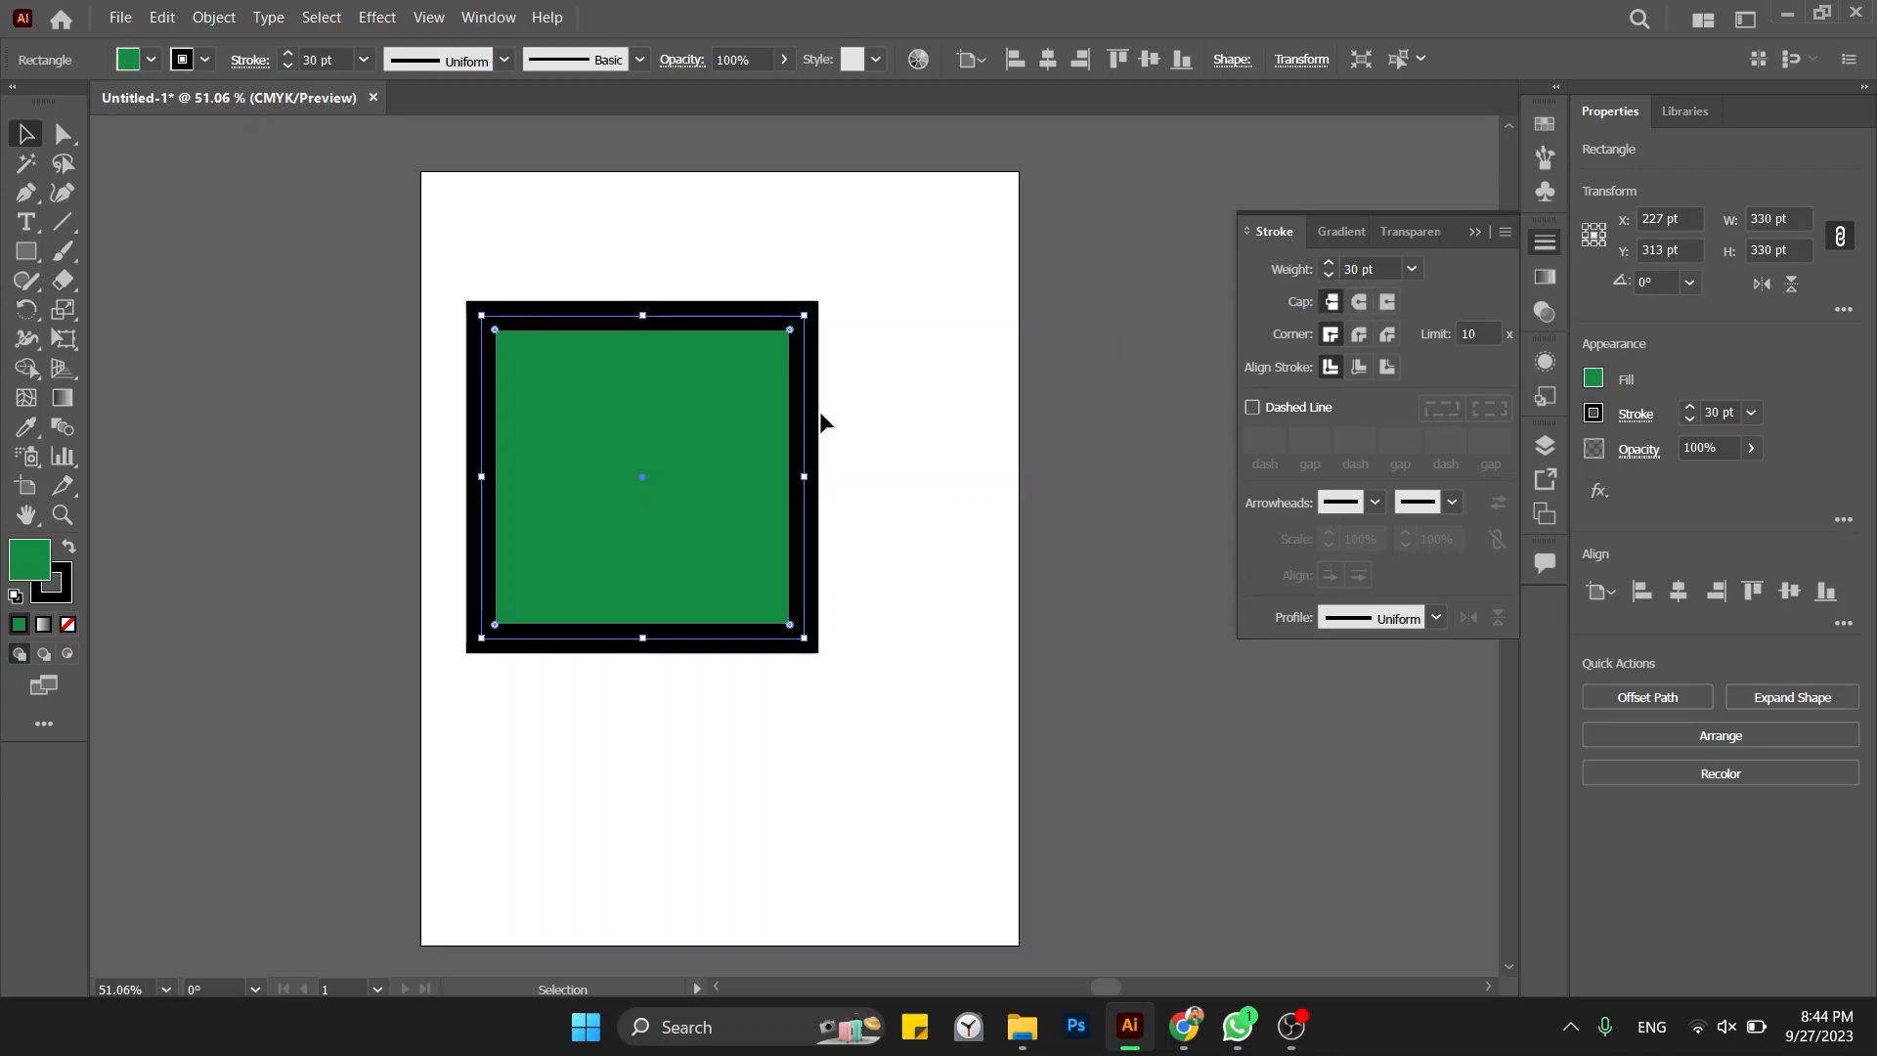
Step: Move the square off the artboard's left side and draw a 45° diagonal line about 329 pt wide and high on the artboard
left_click_drag(762, 431, 284, 395)
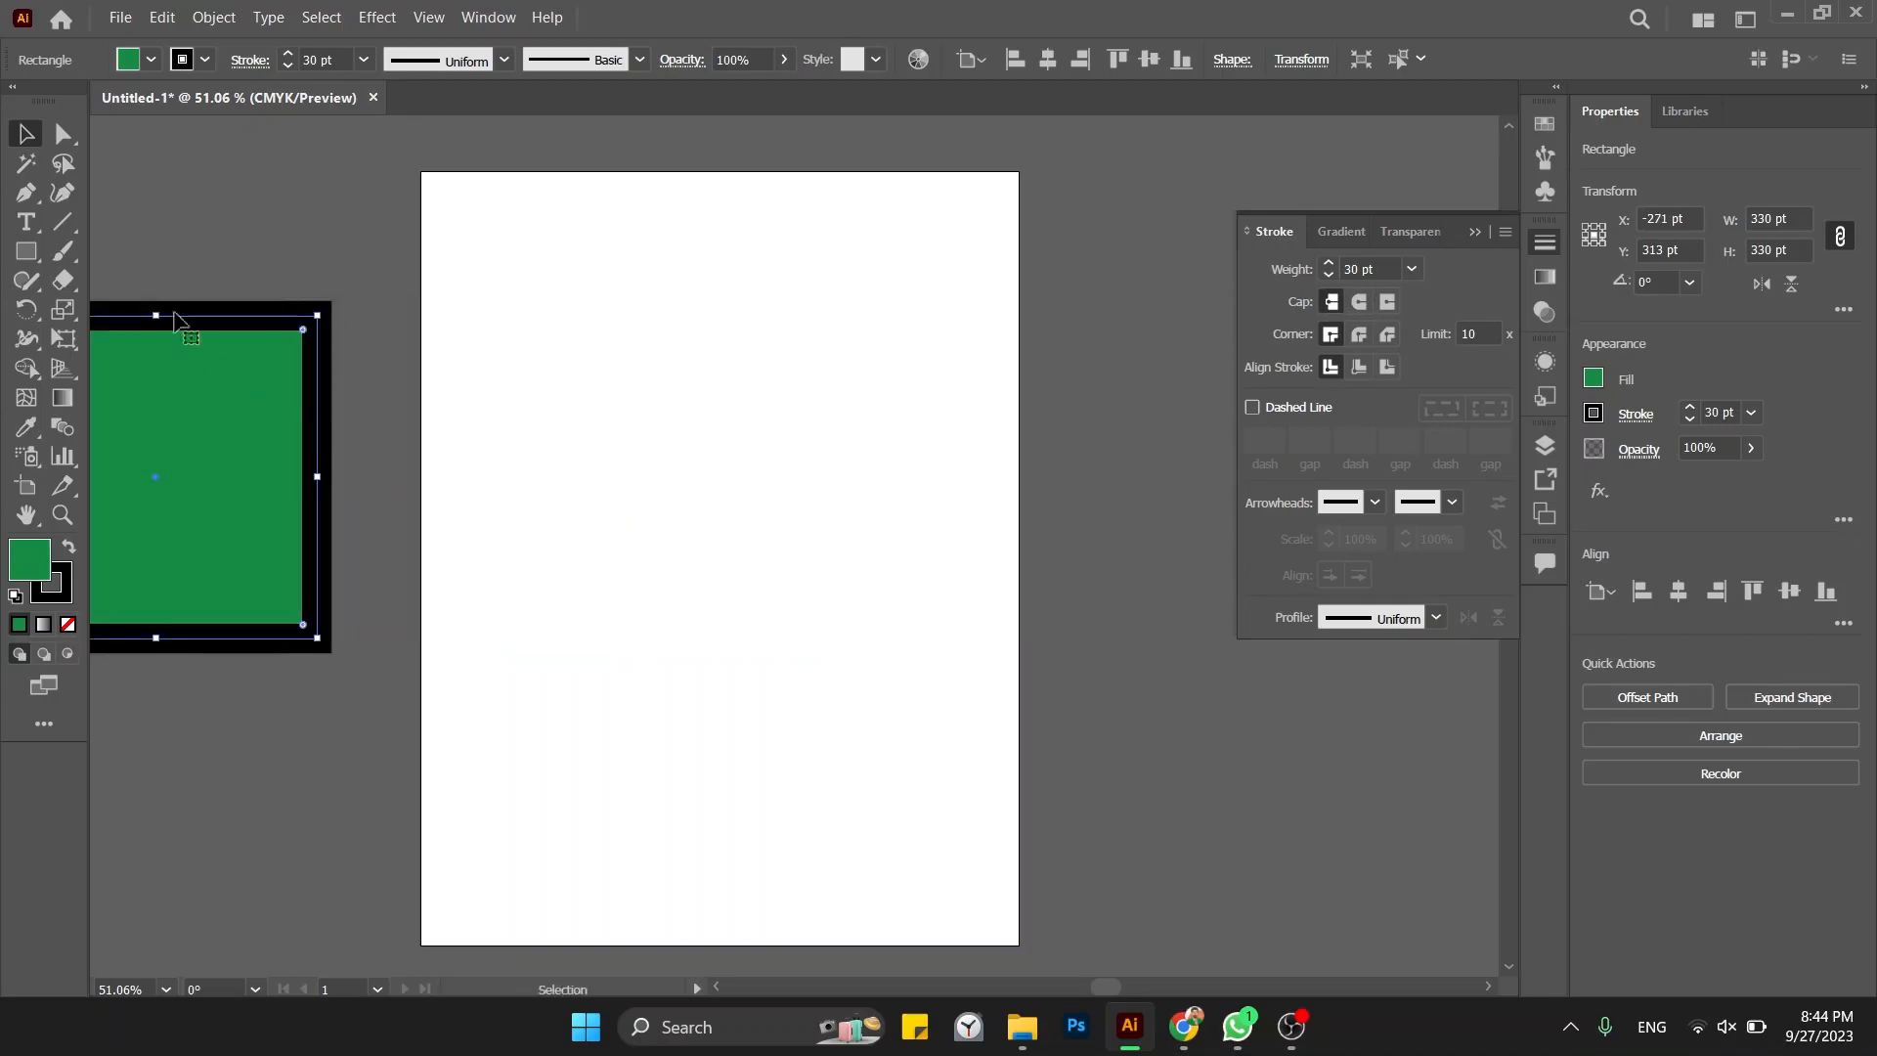
left_click(63, 230)
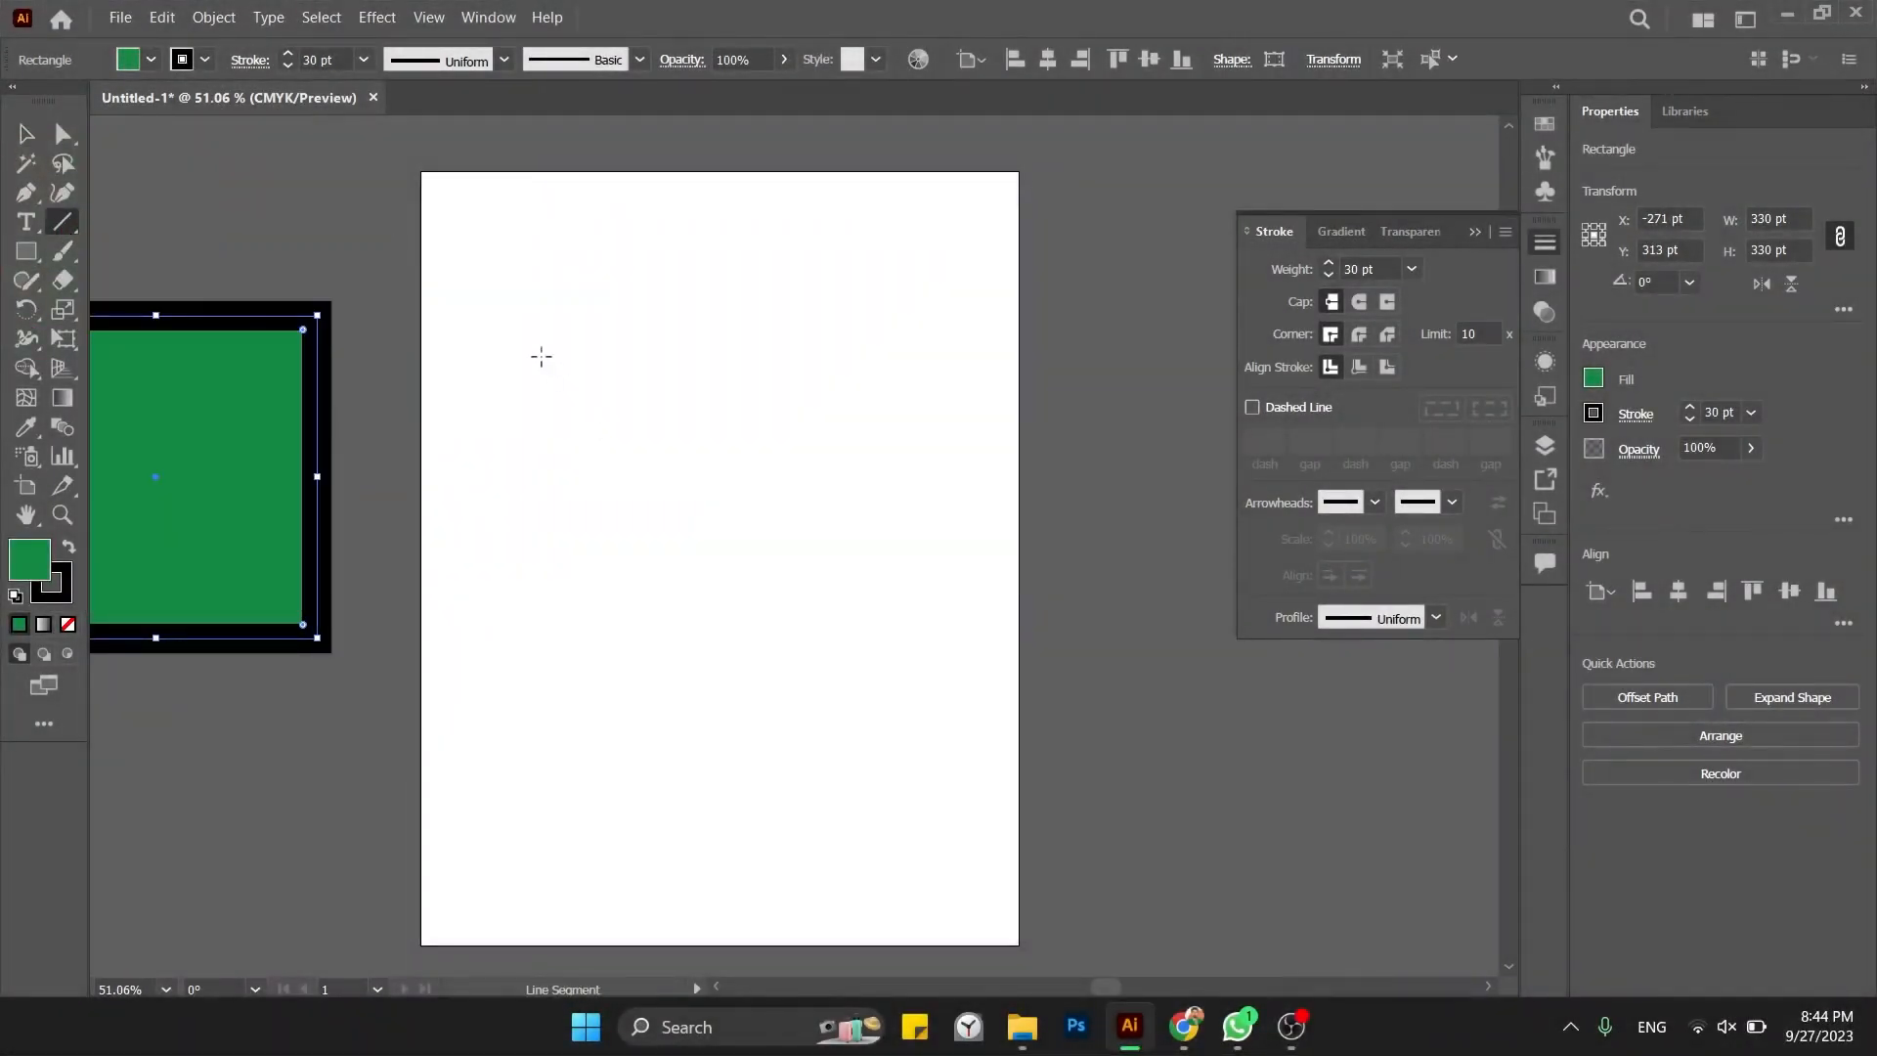
left_click_drag(541, 355, 863, 677)
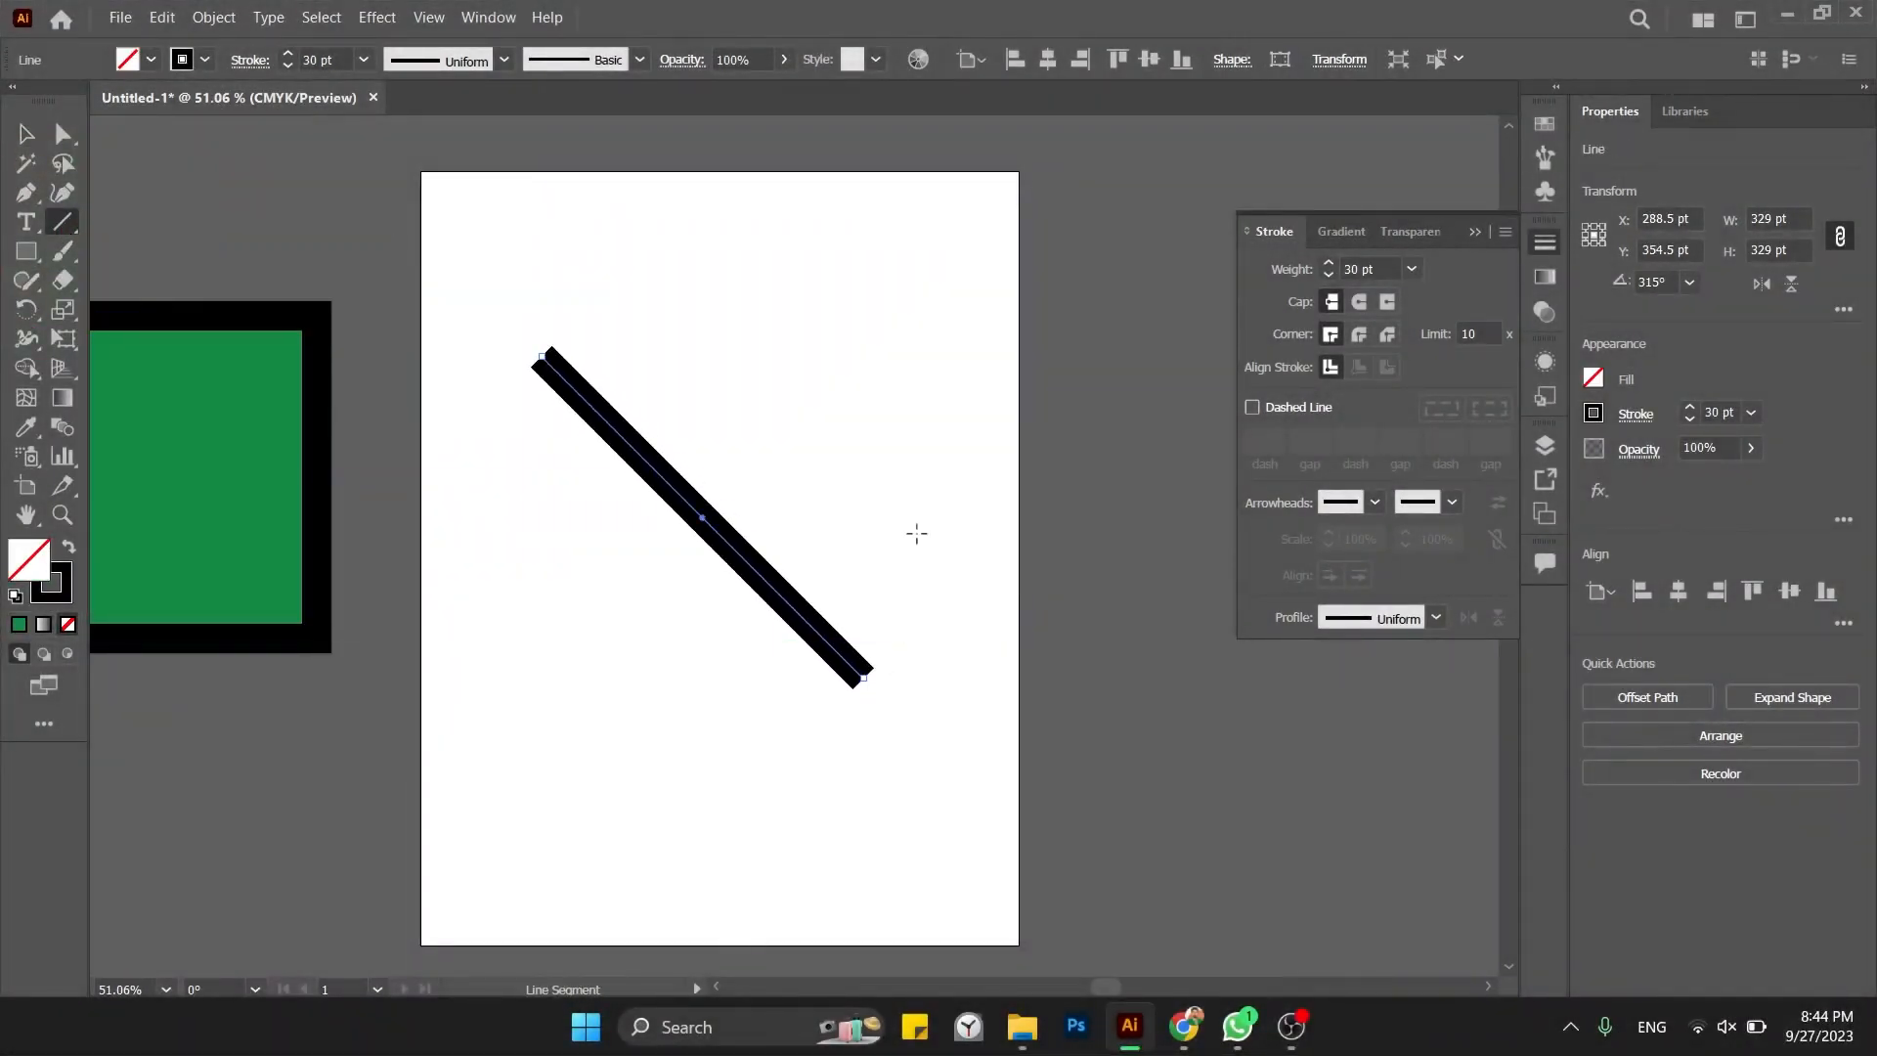
key("v")
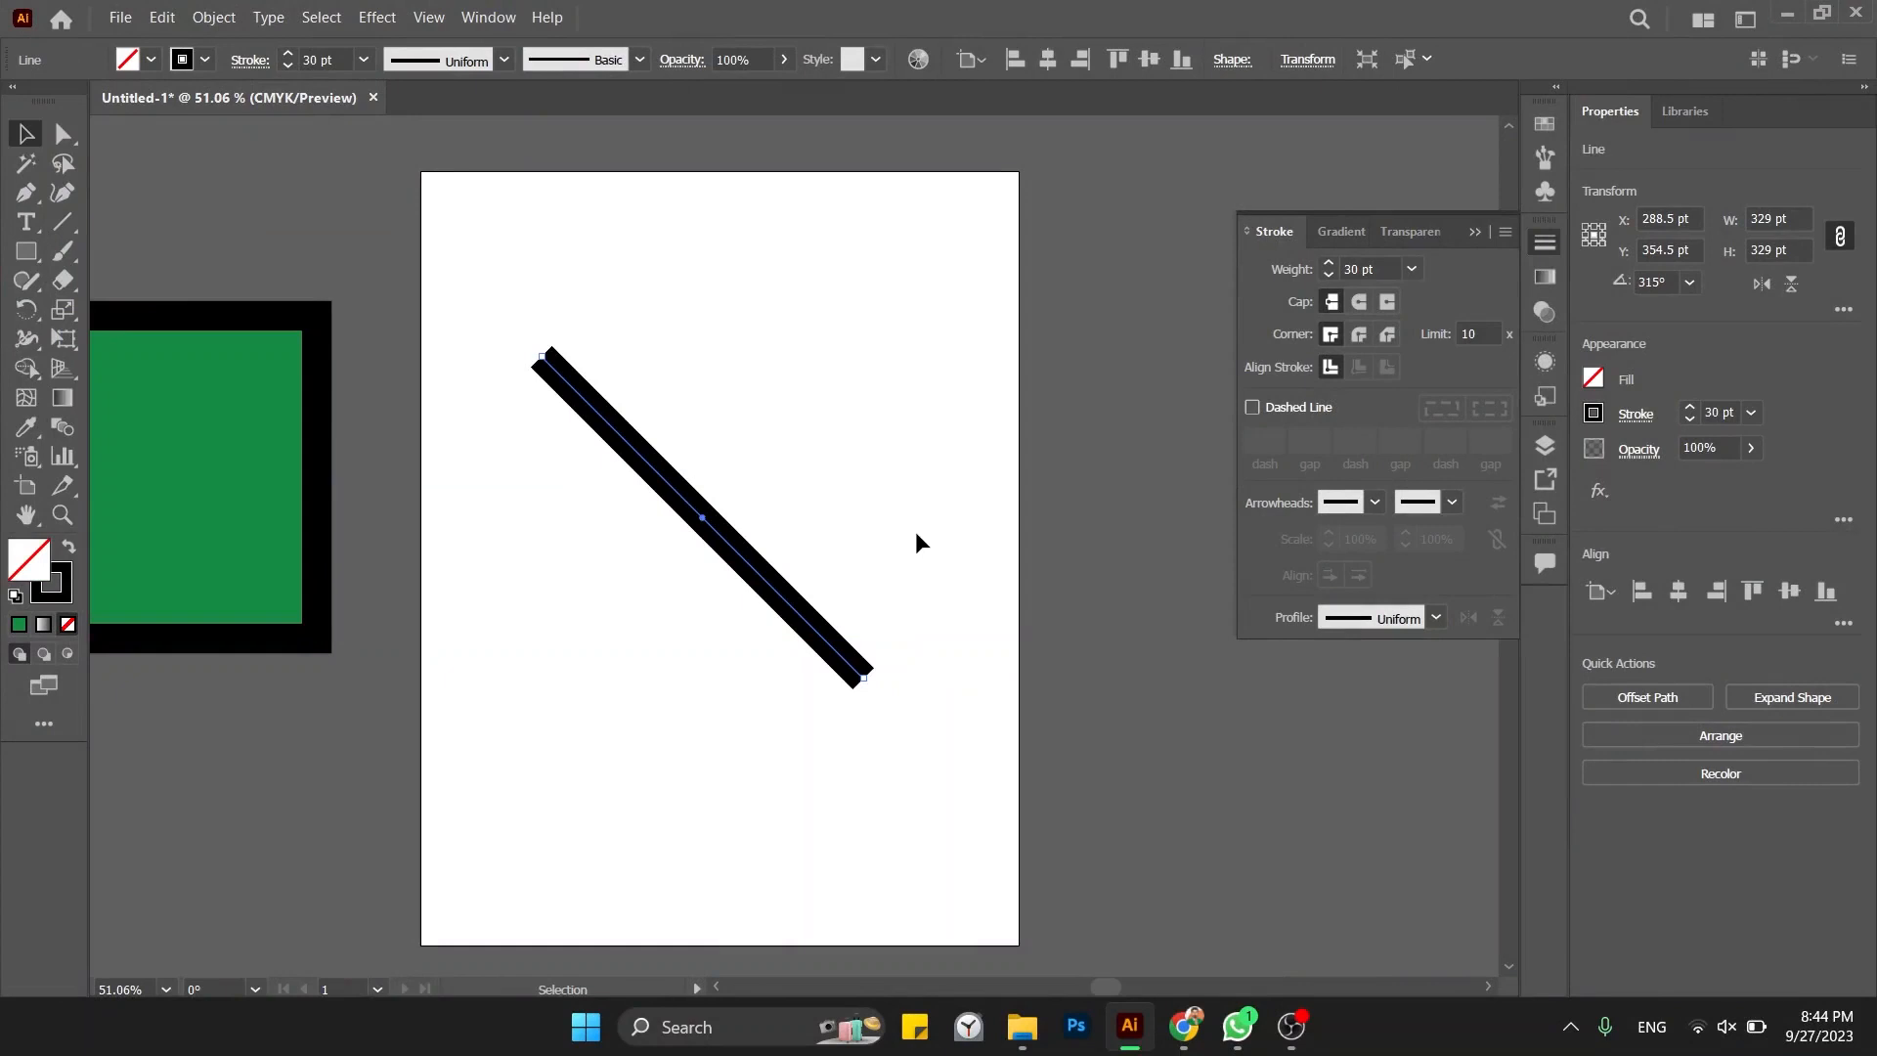
Step: Try Round Cap, Butt Cap and Projecting Cap on the diagonal line's ends, then return it to Butt Cap
left_click(1350, 305)
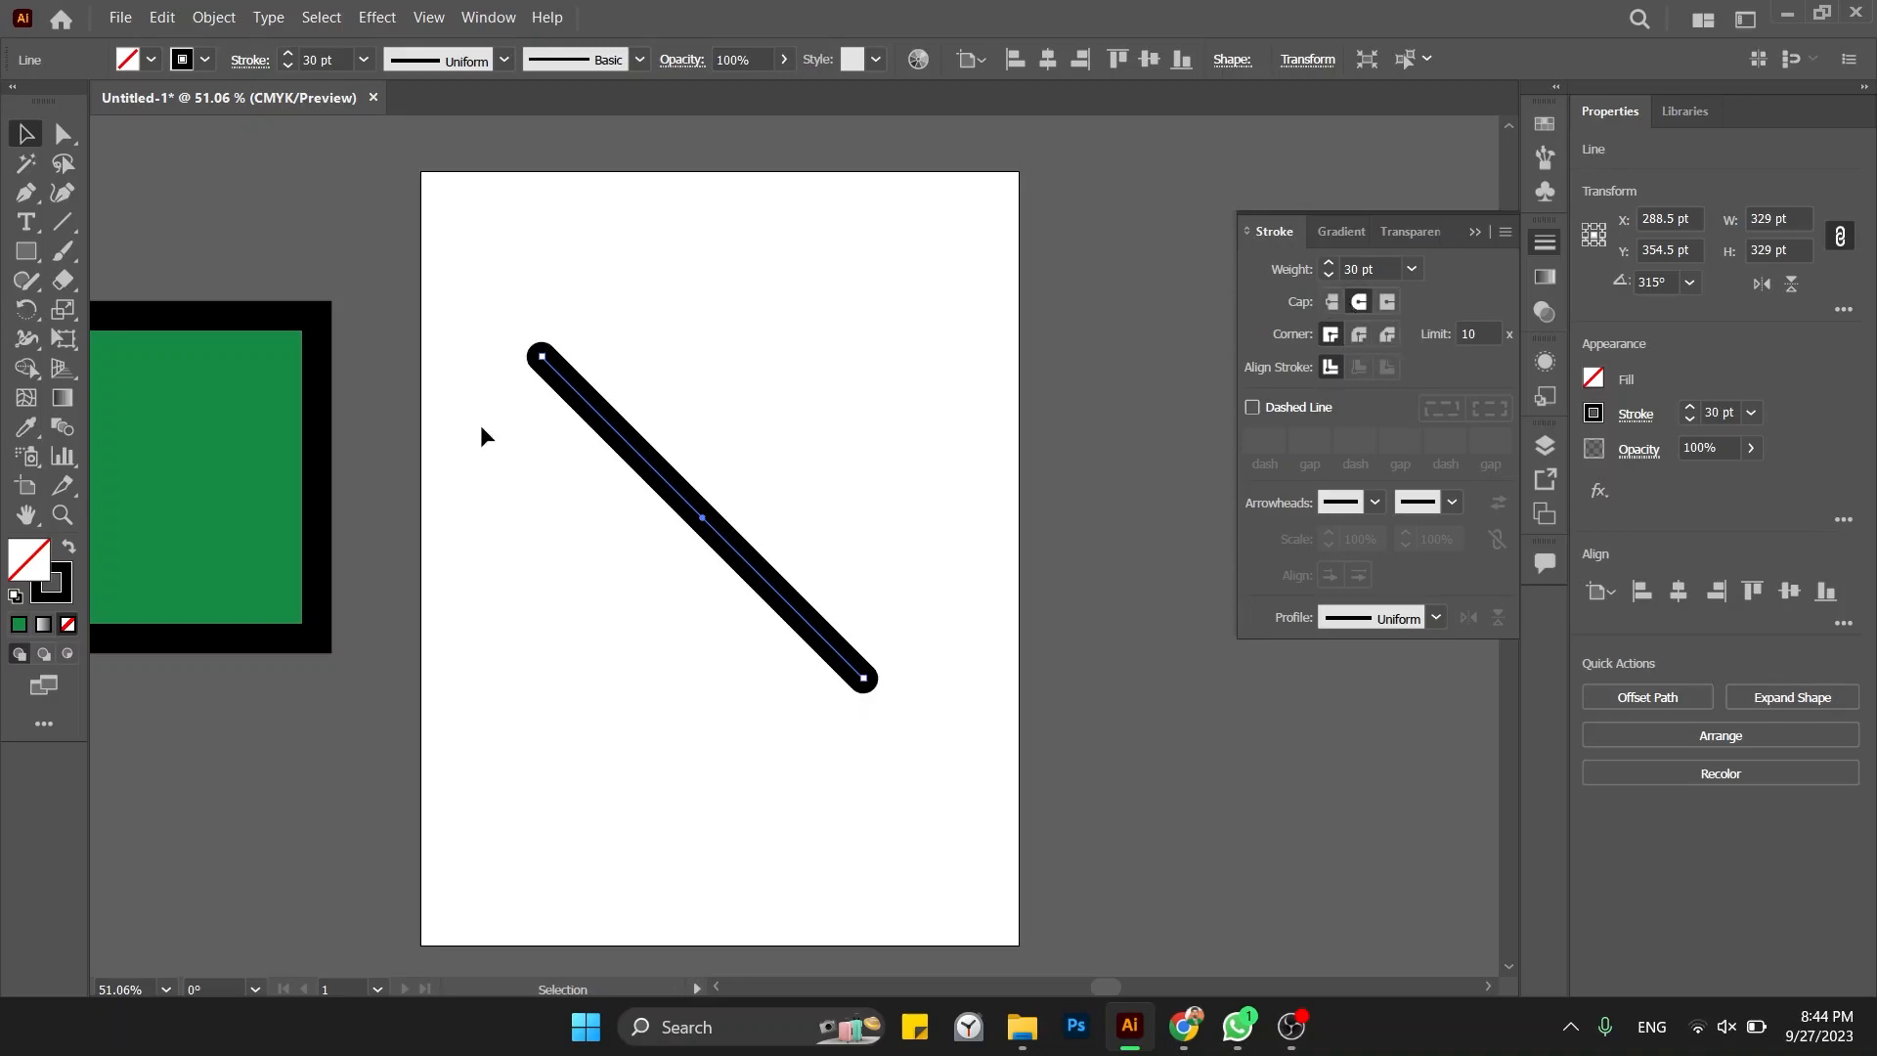
key("z")
left_click_drag(552, 340, 797, 542)
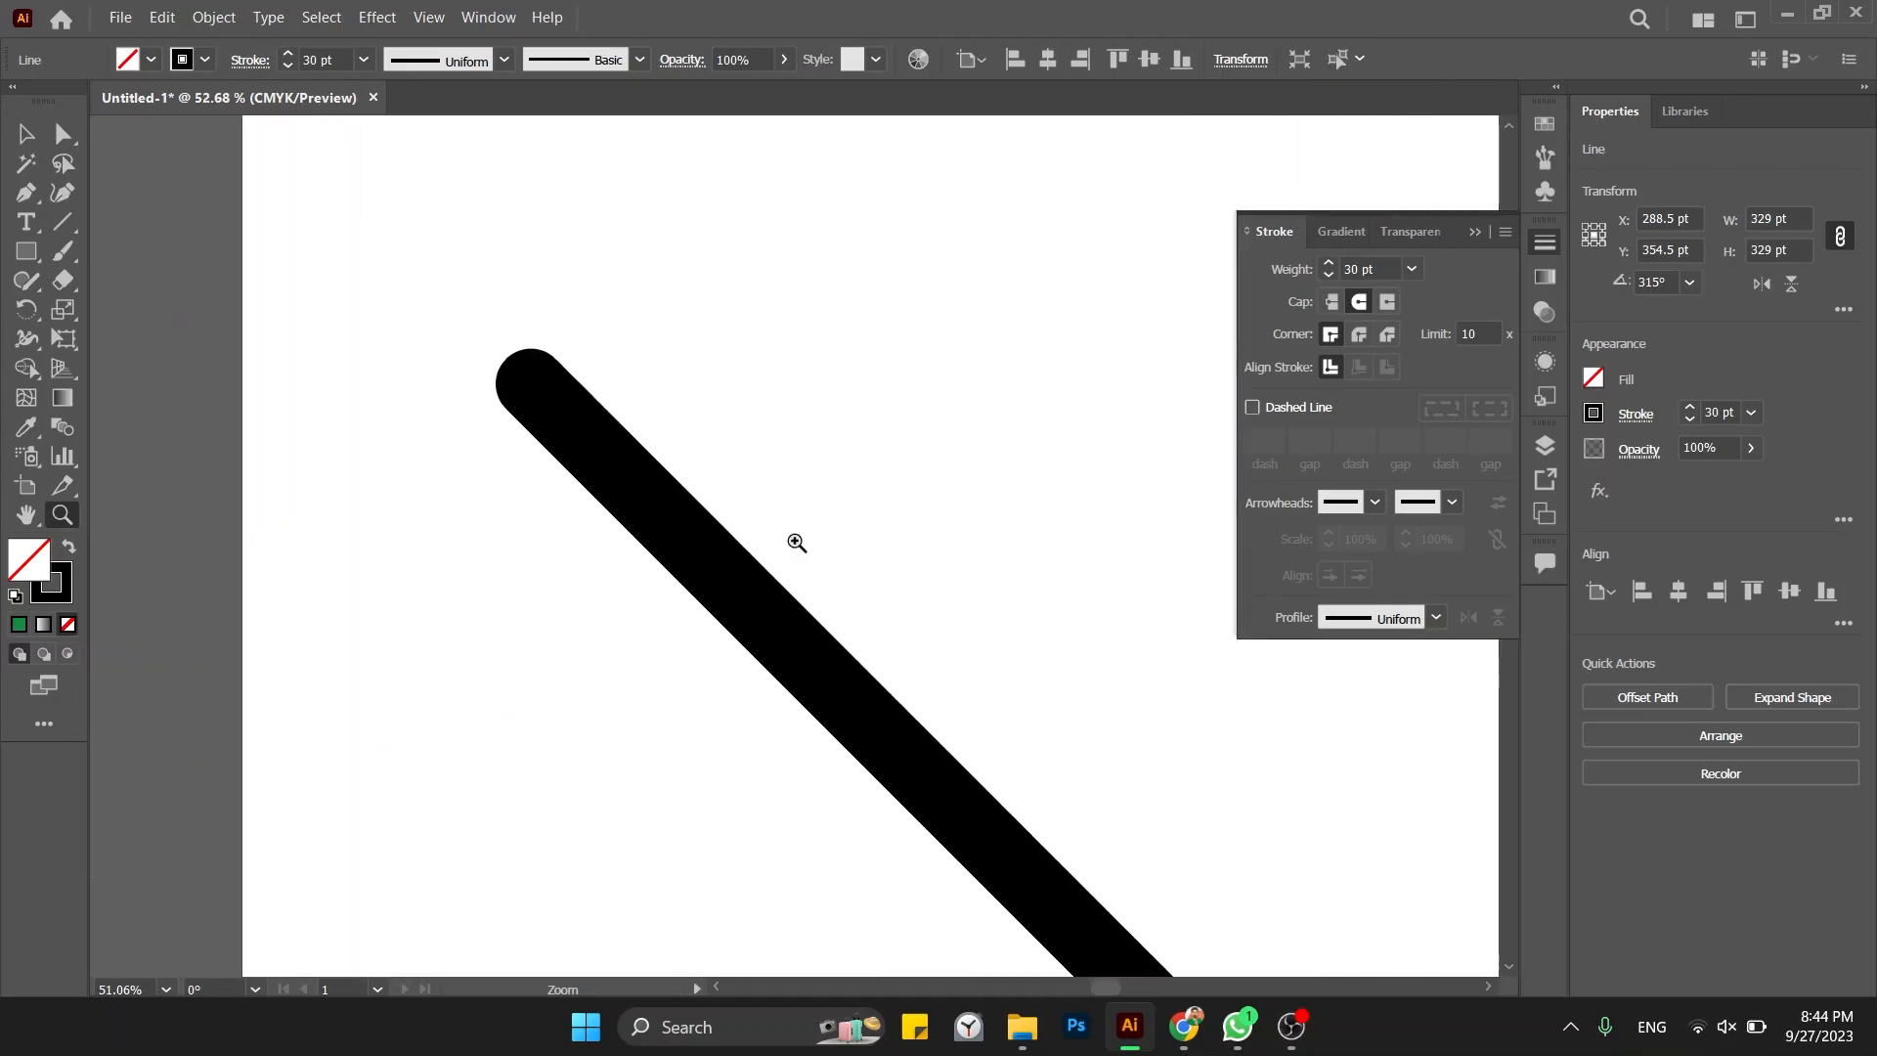
key("v")
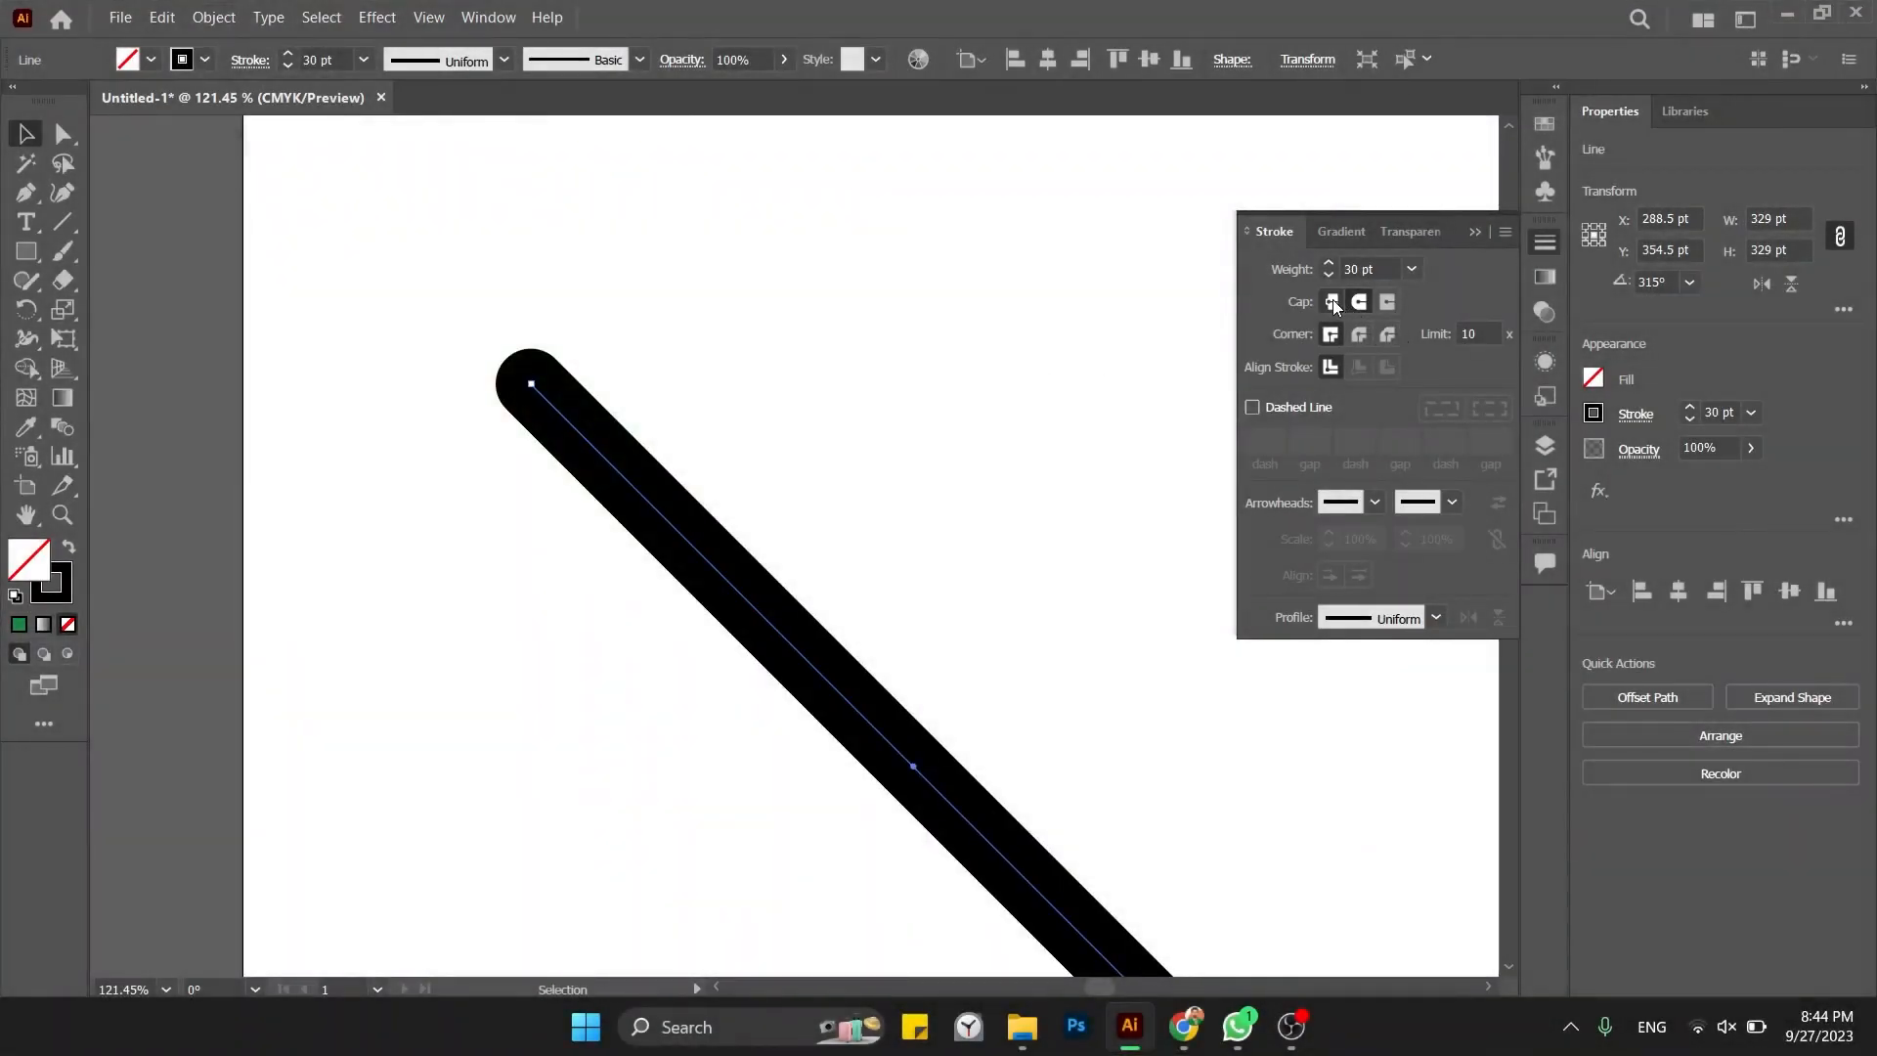
left_click(1333, 303)
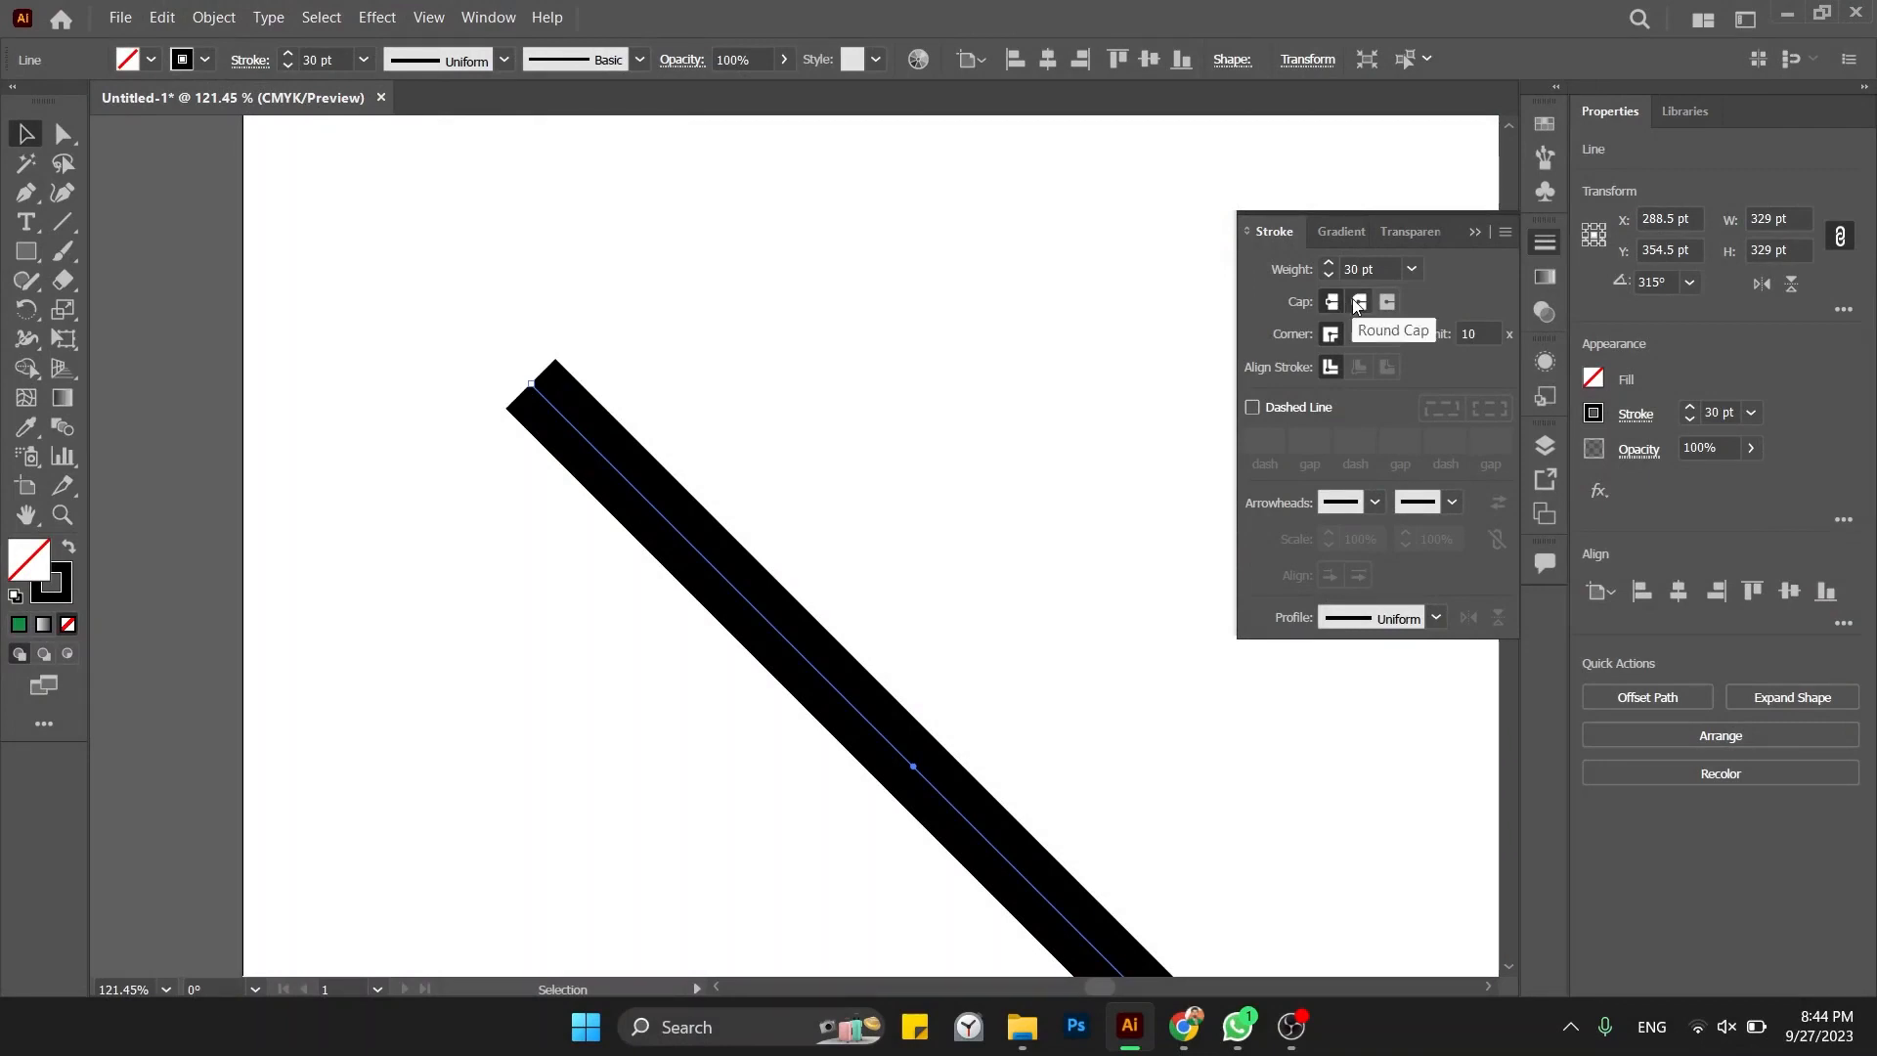
left_click(1357, 304)
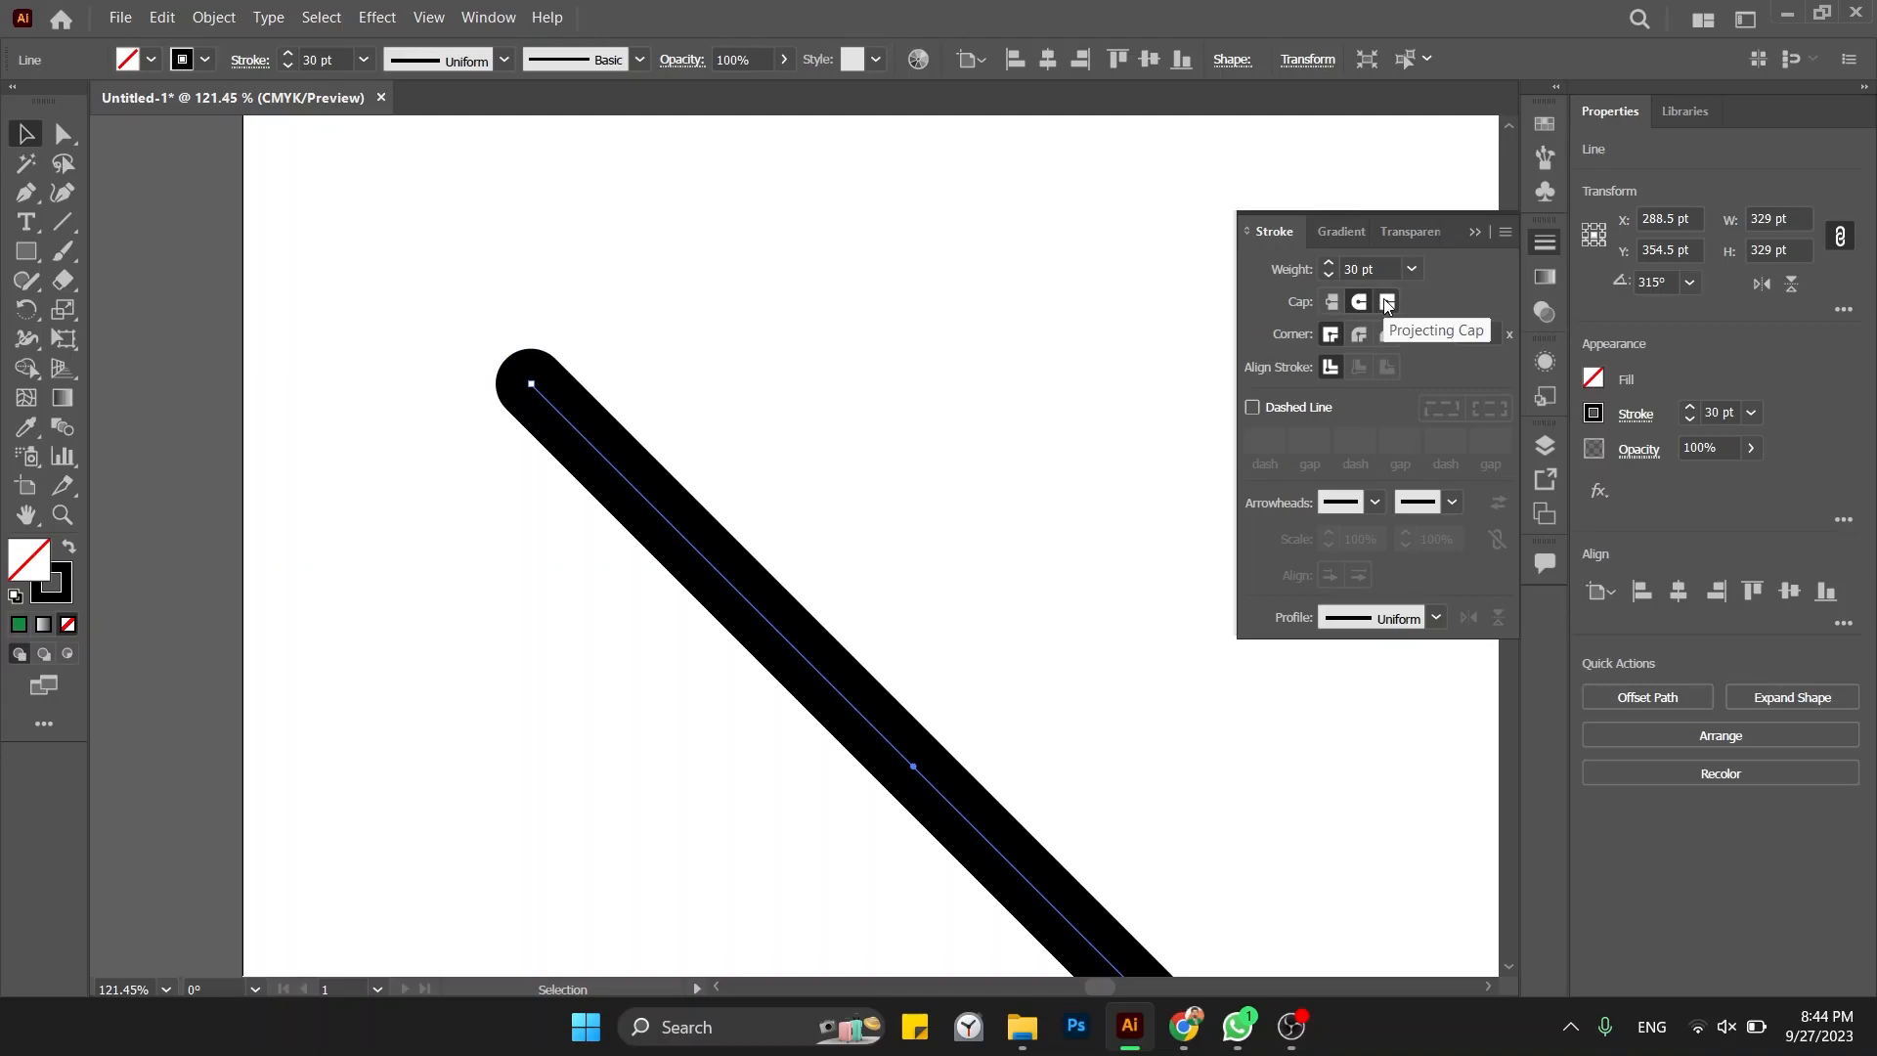
left_click(1387, 304)
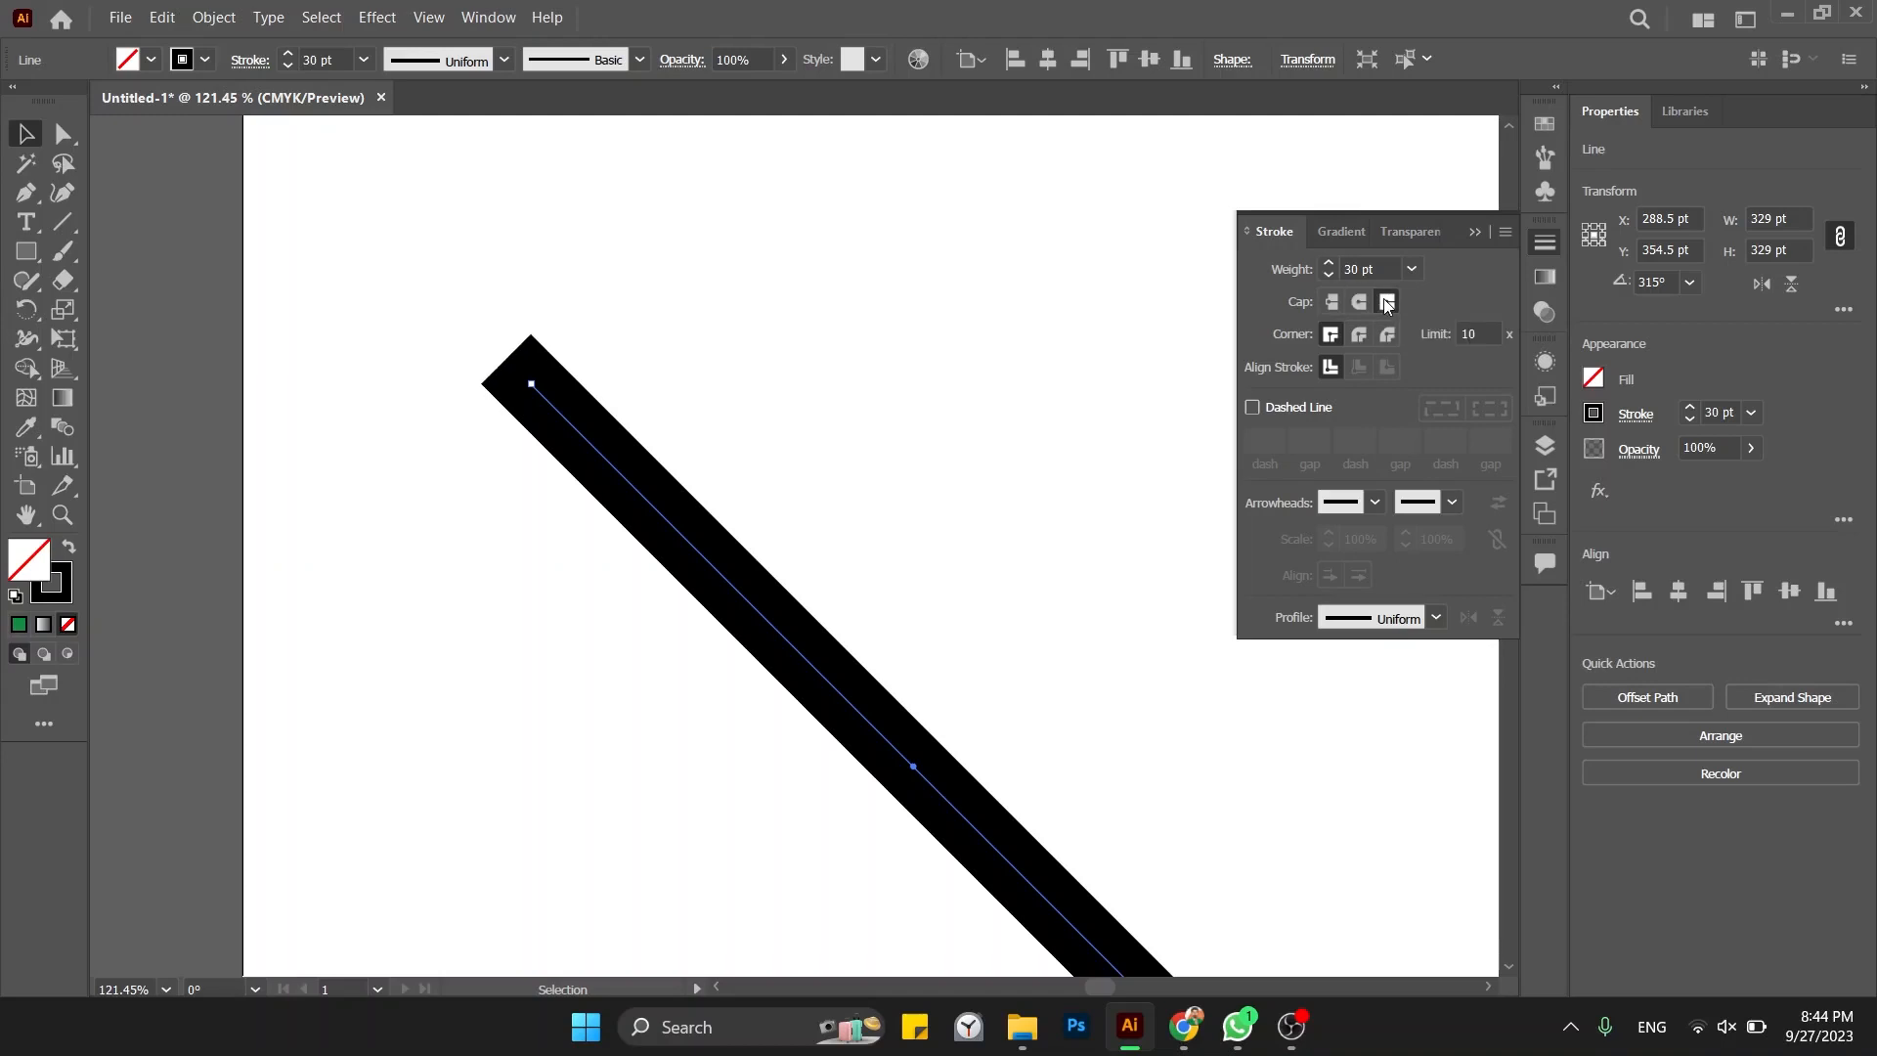
left_click(1332, 302)
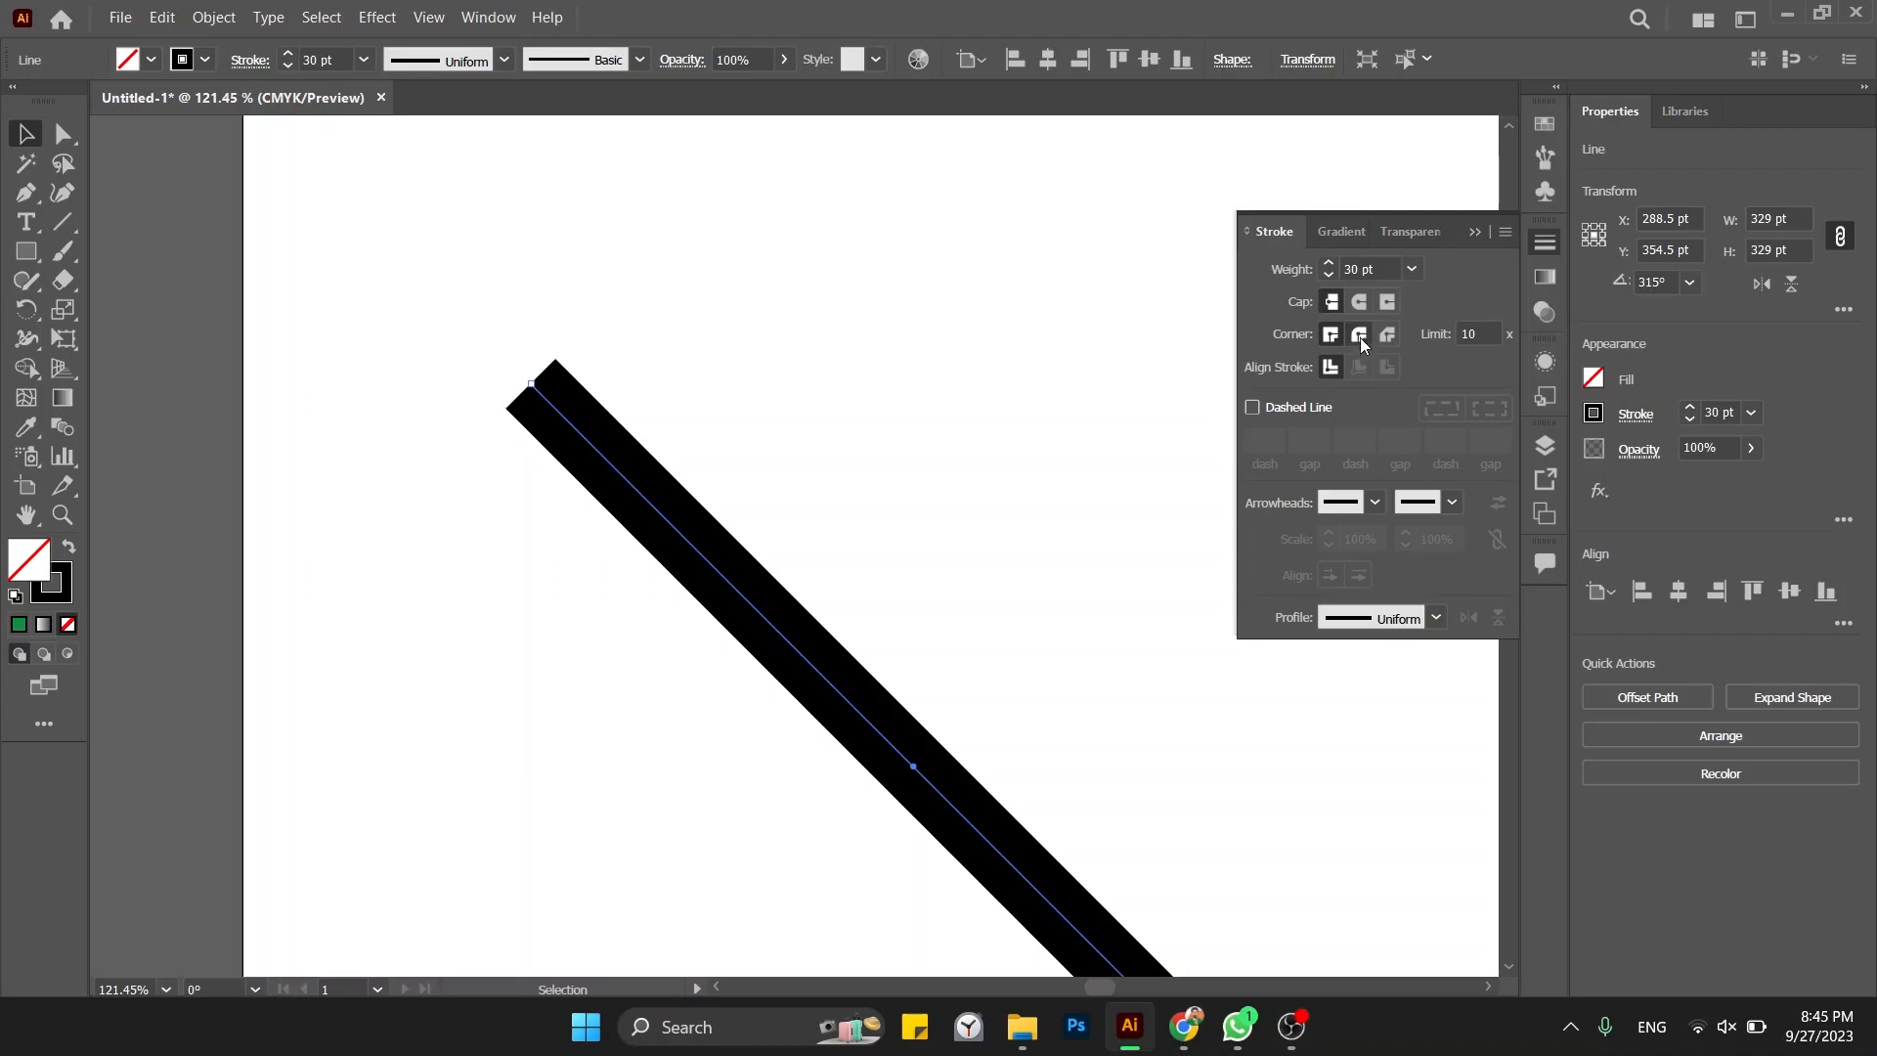
Step: Compare Round Cap and Projecting Cap with Butt Cap on the line once more, finishing on Butt Cap
left_click(1360, 301)
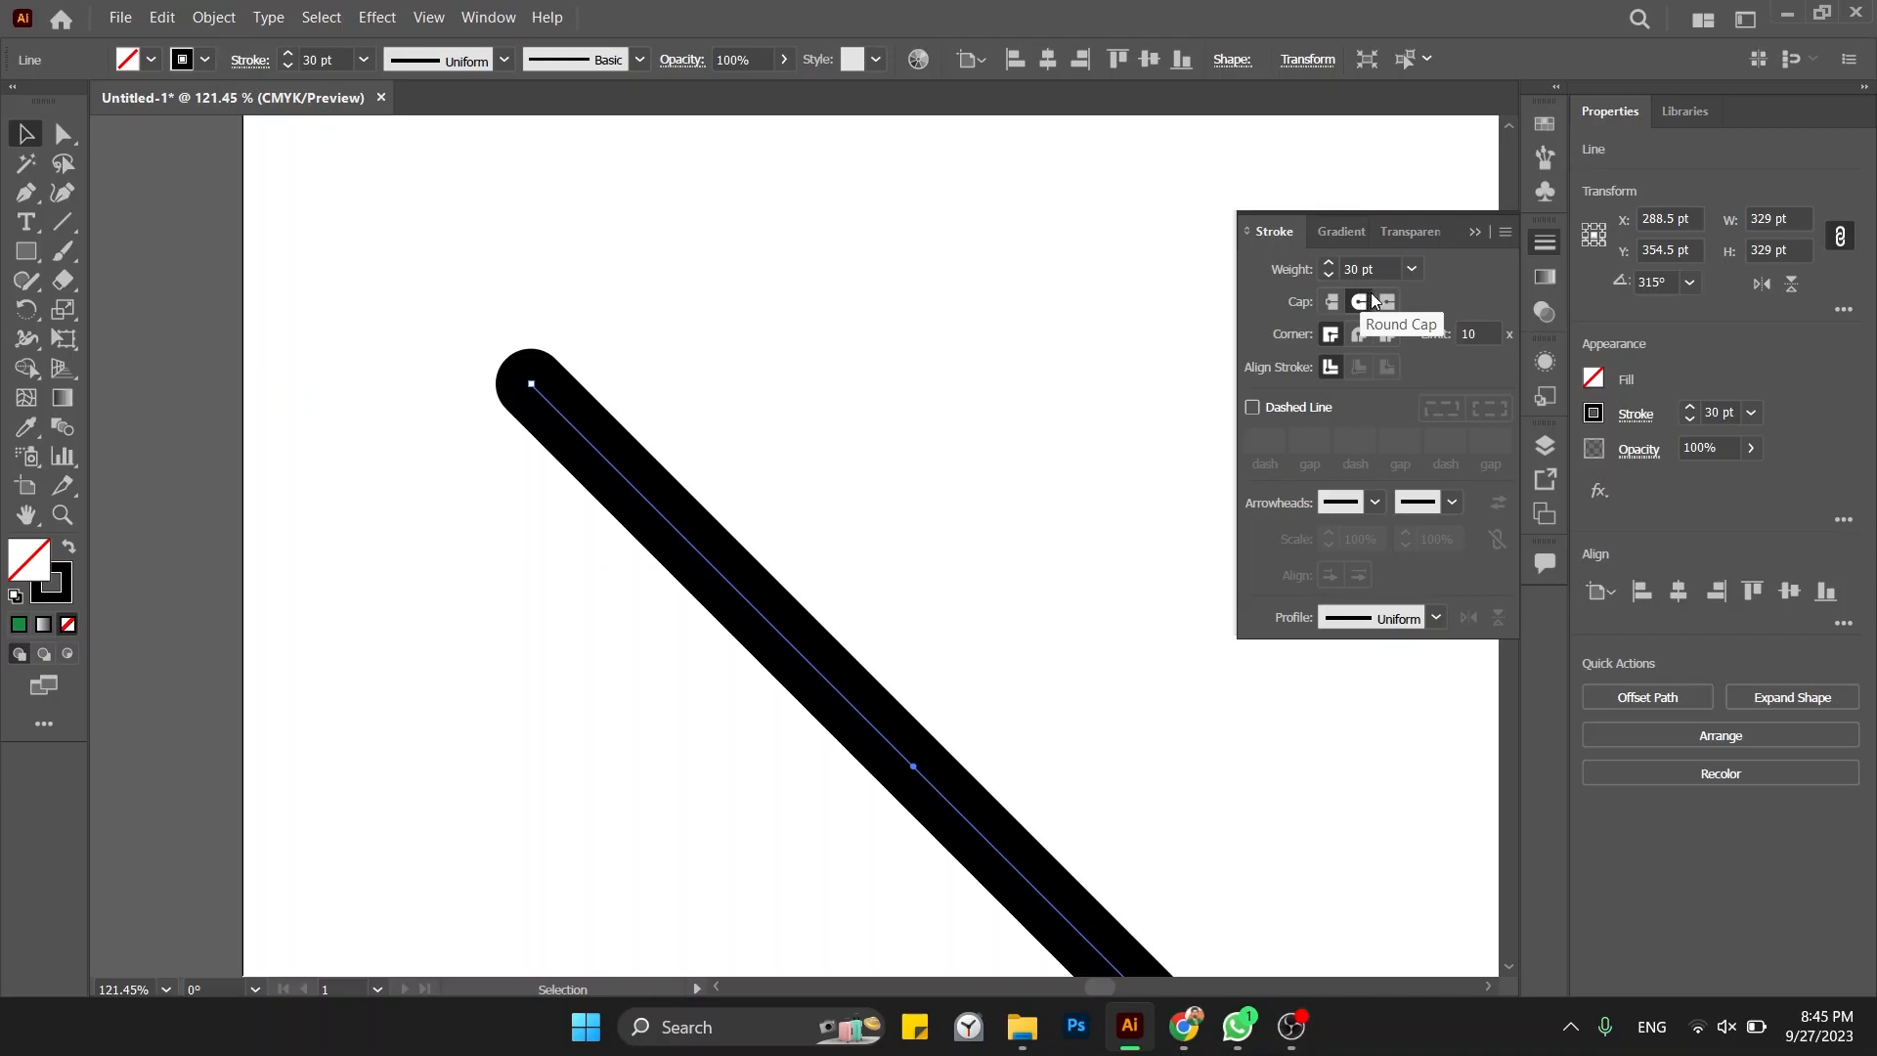
left_click(1387, 304)
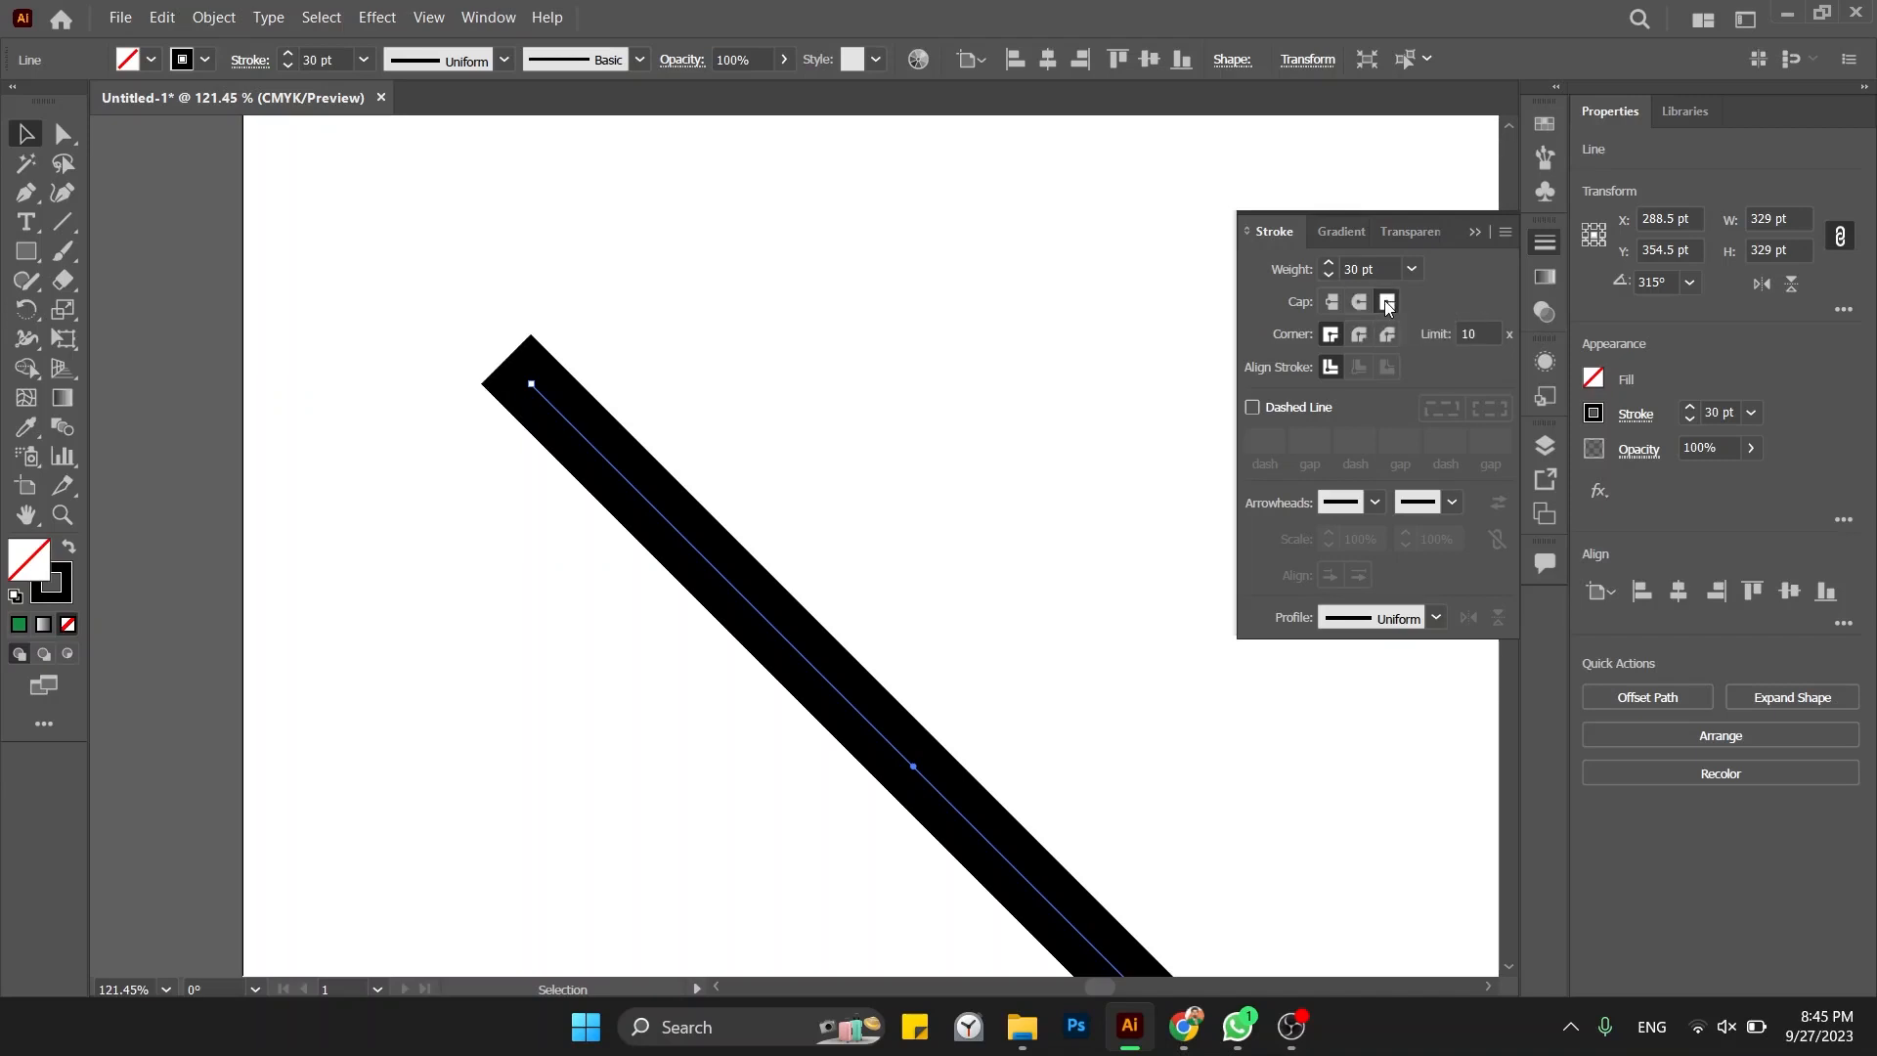
left_click(1332, 301)
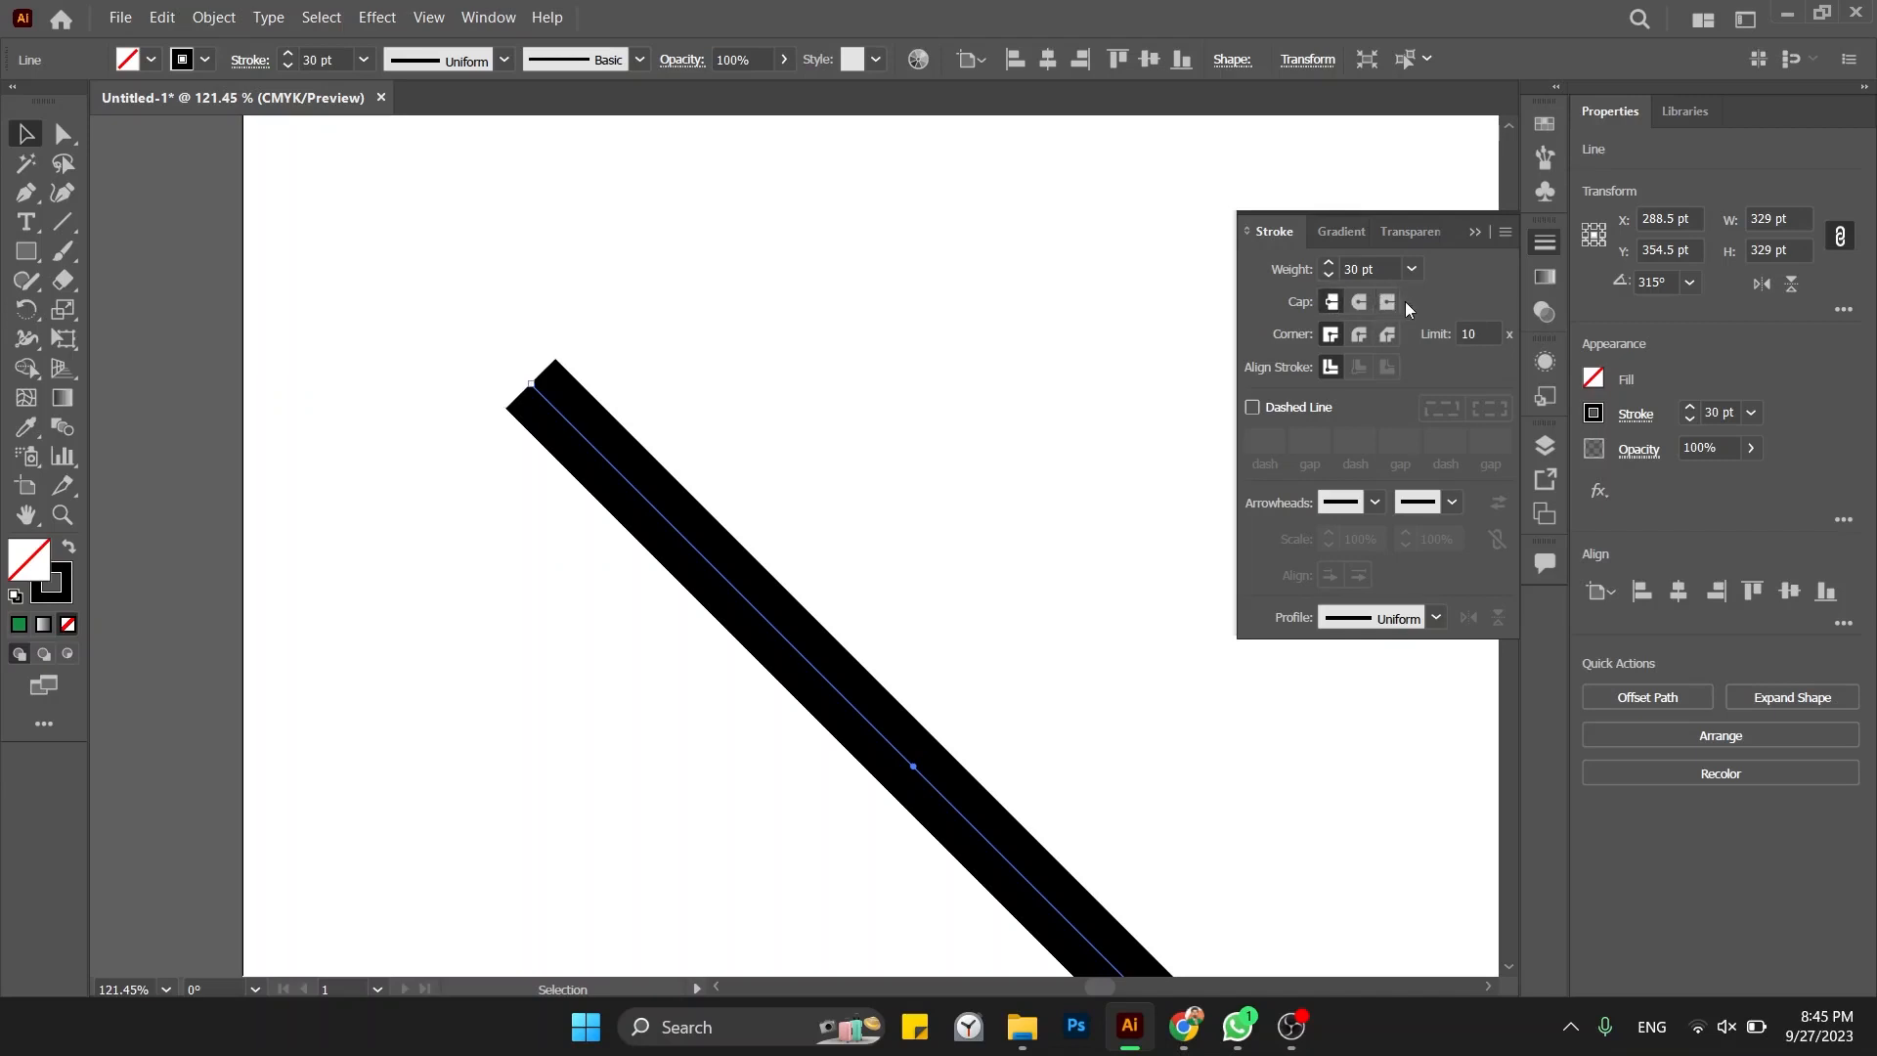
left_click(1388, 303)
left_click(1382, 305)
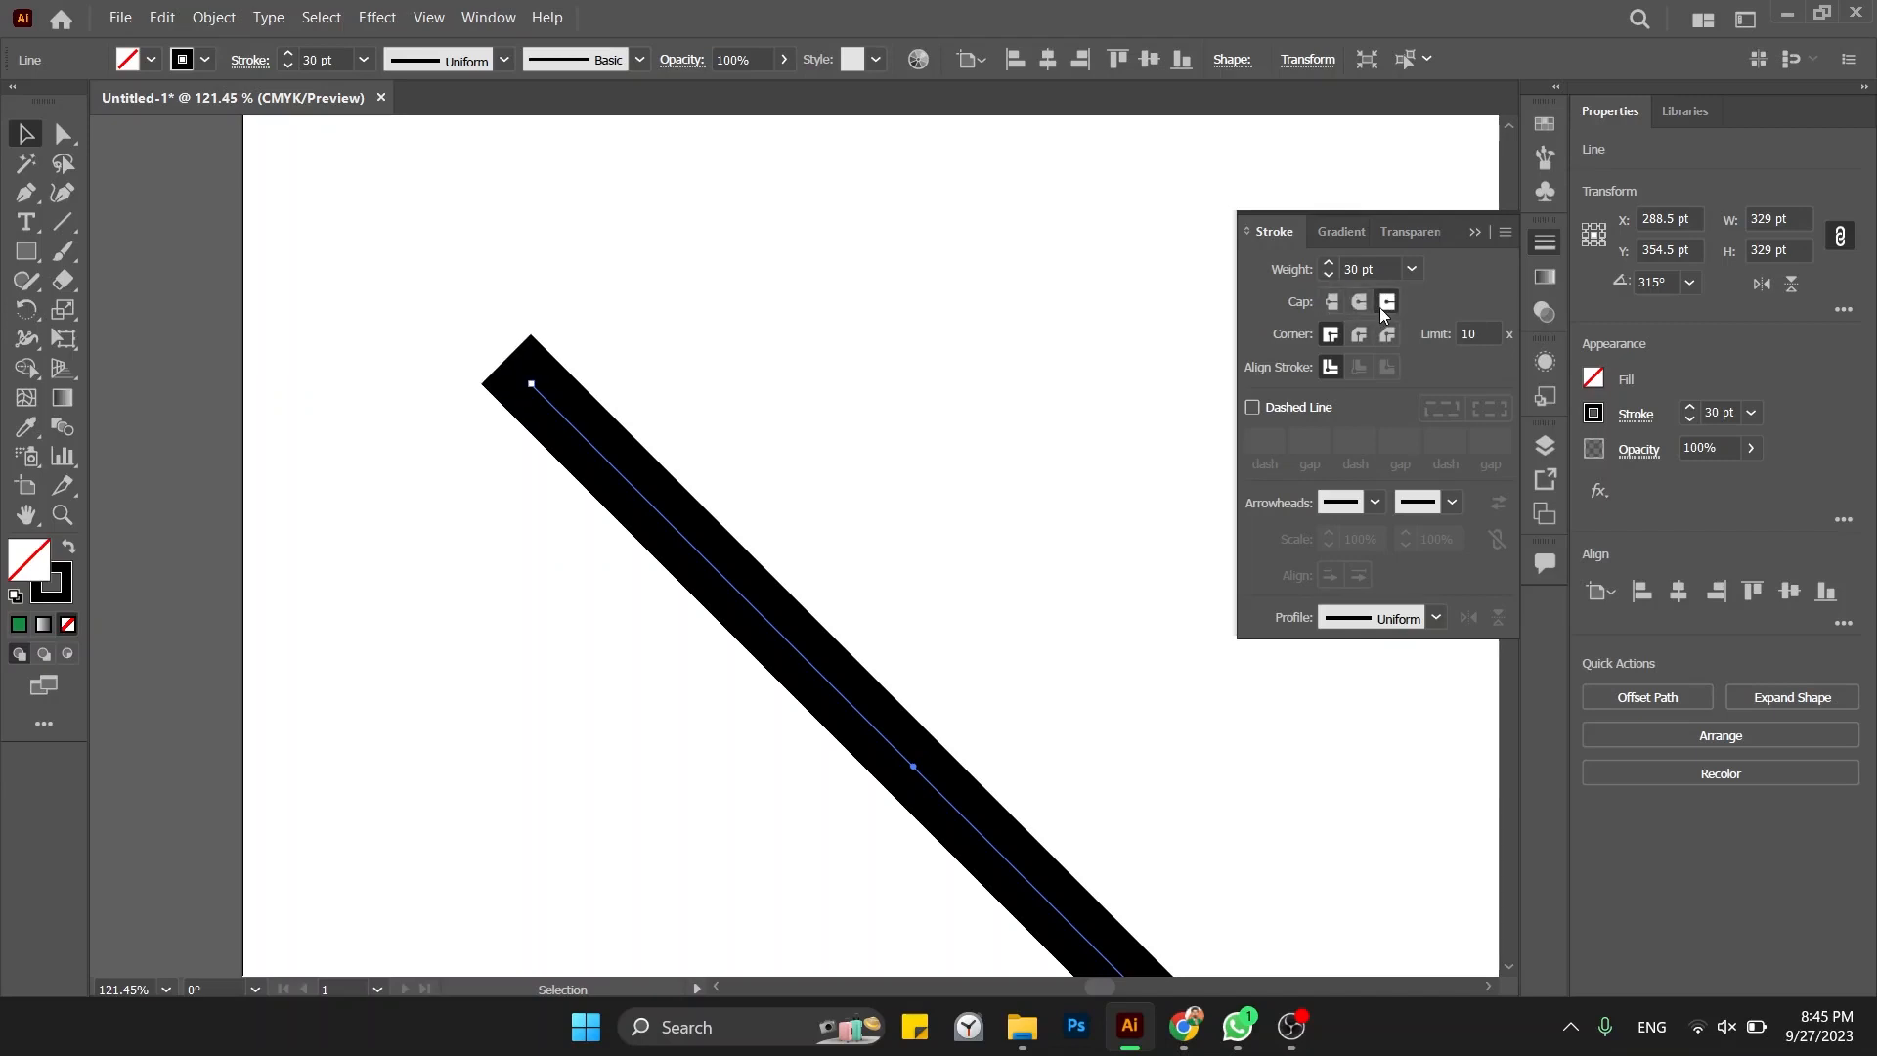
left_click(1331, 302)
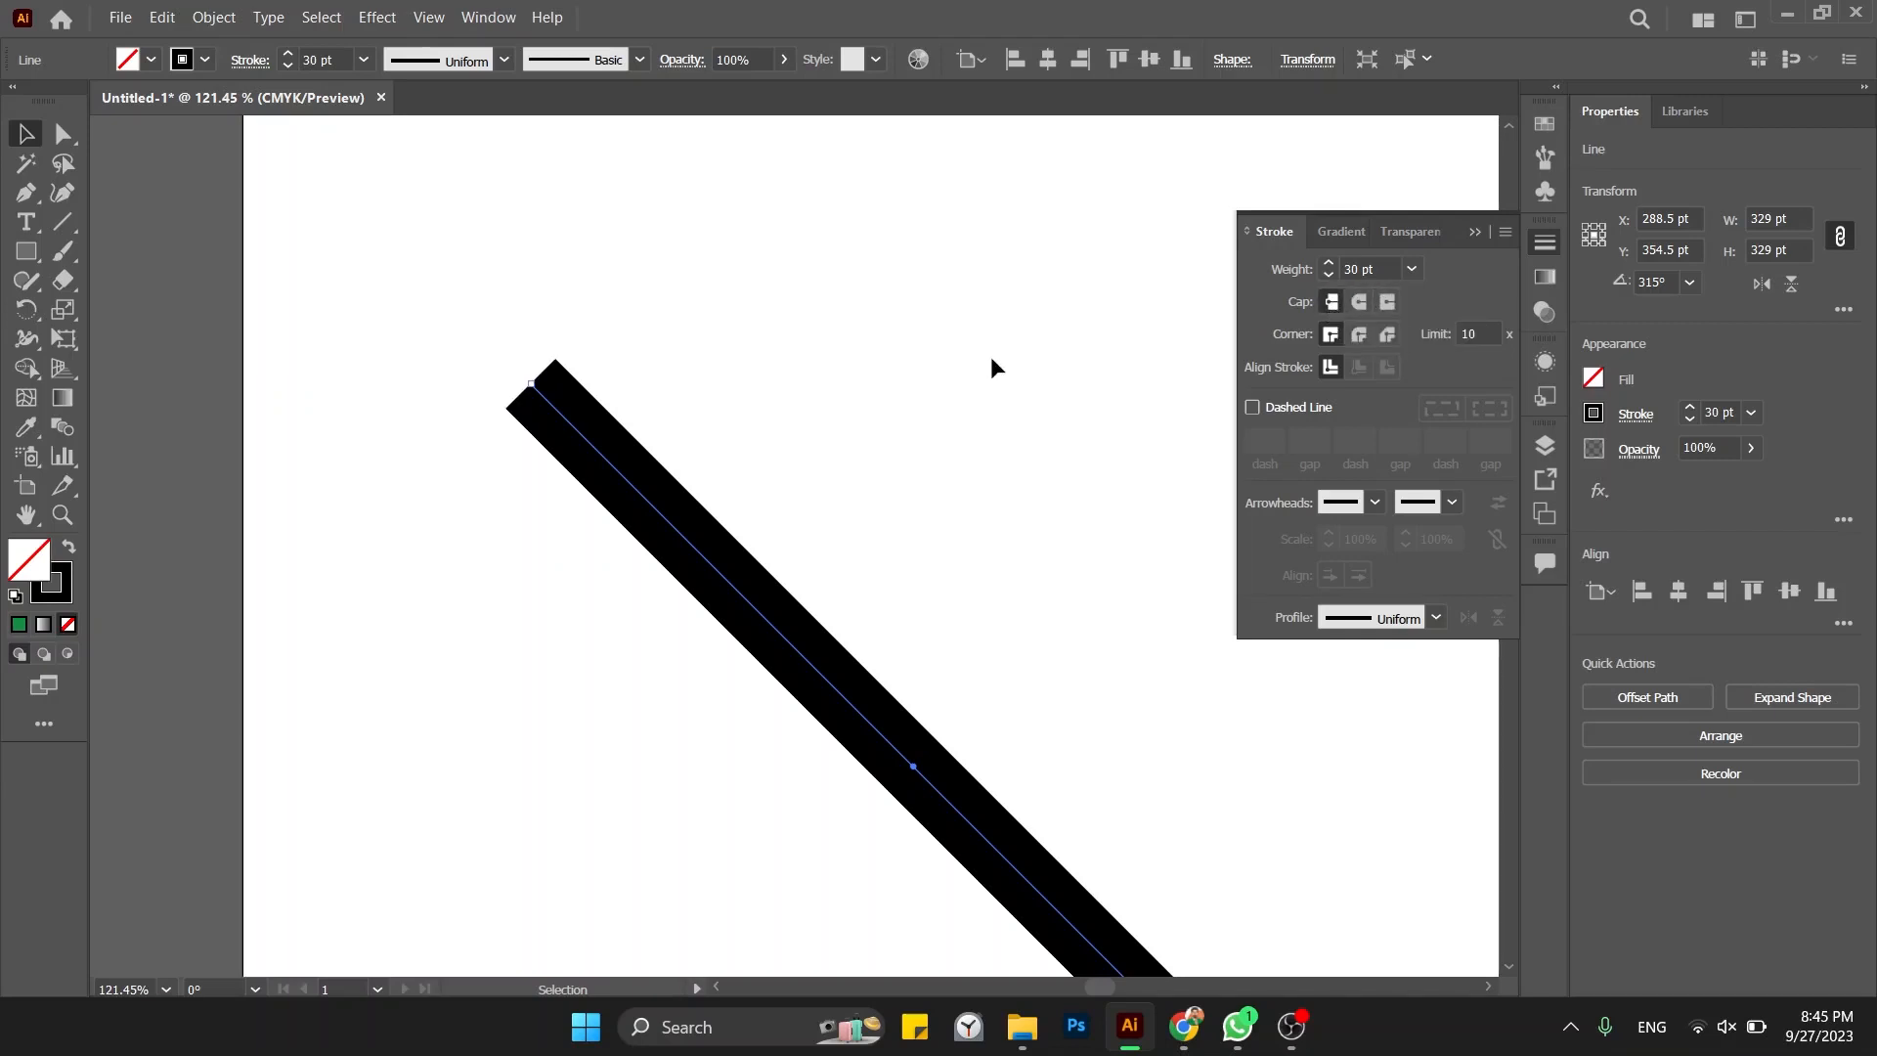
Step: Move the diagonal line off the artboard's right side, to about X 815 pt, Y 402.5 pt
key("ctrl+minus")
key("ctrl+minus")
key("ctrl+minus")
key("ctrl+minus")
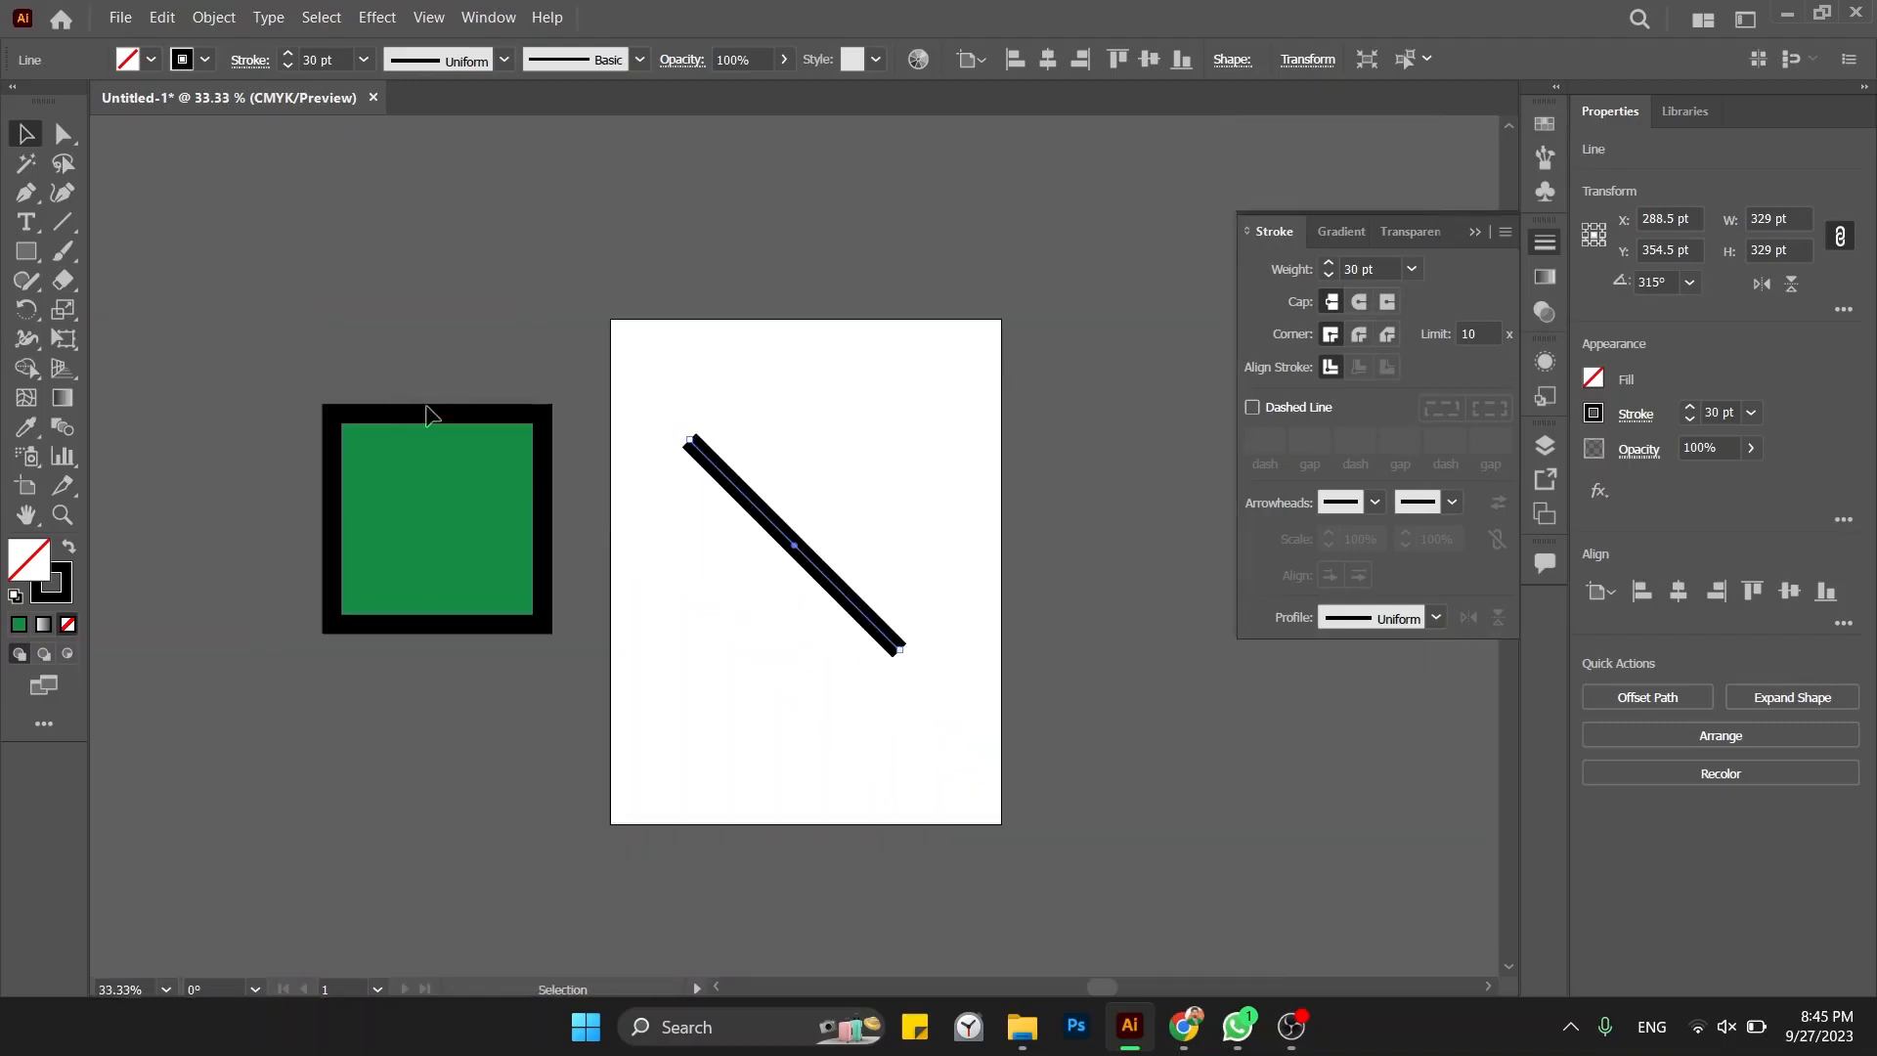
left_click(423, 599)
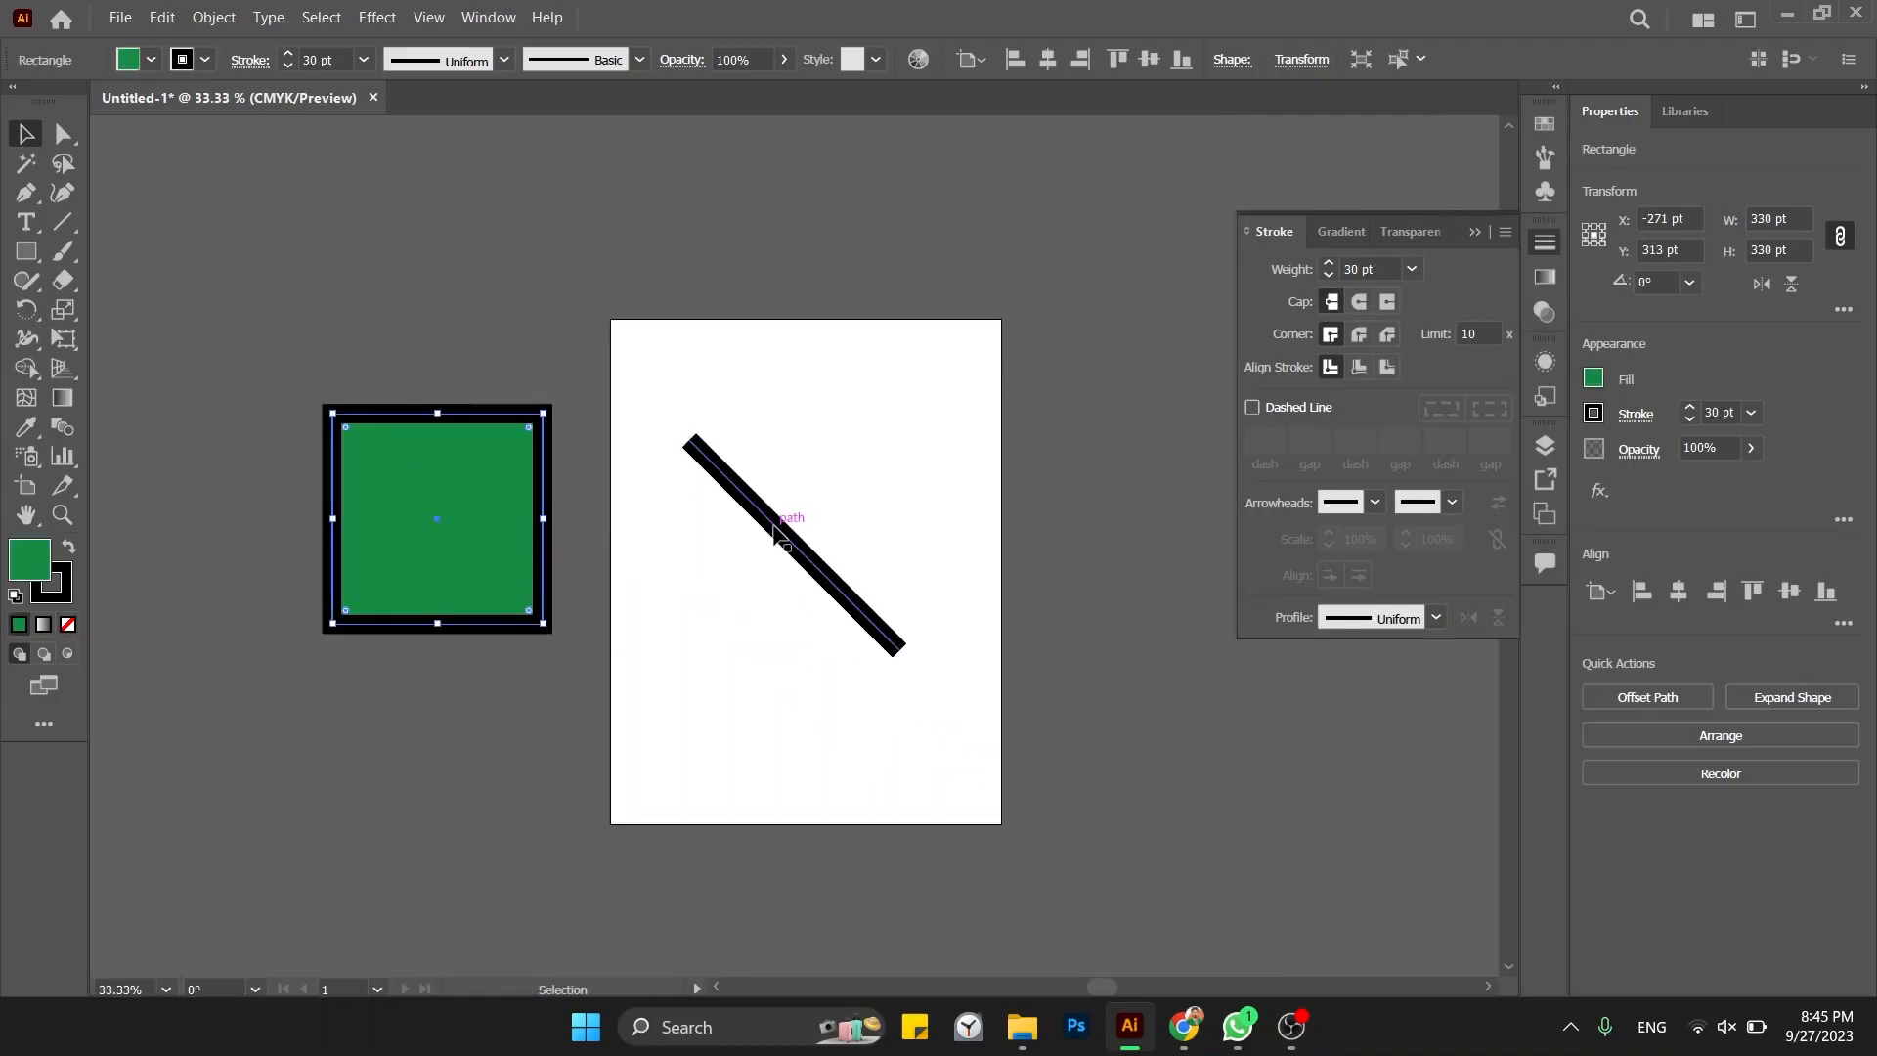
left_click_drag(775, 533, 1113, 563)
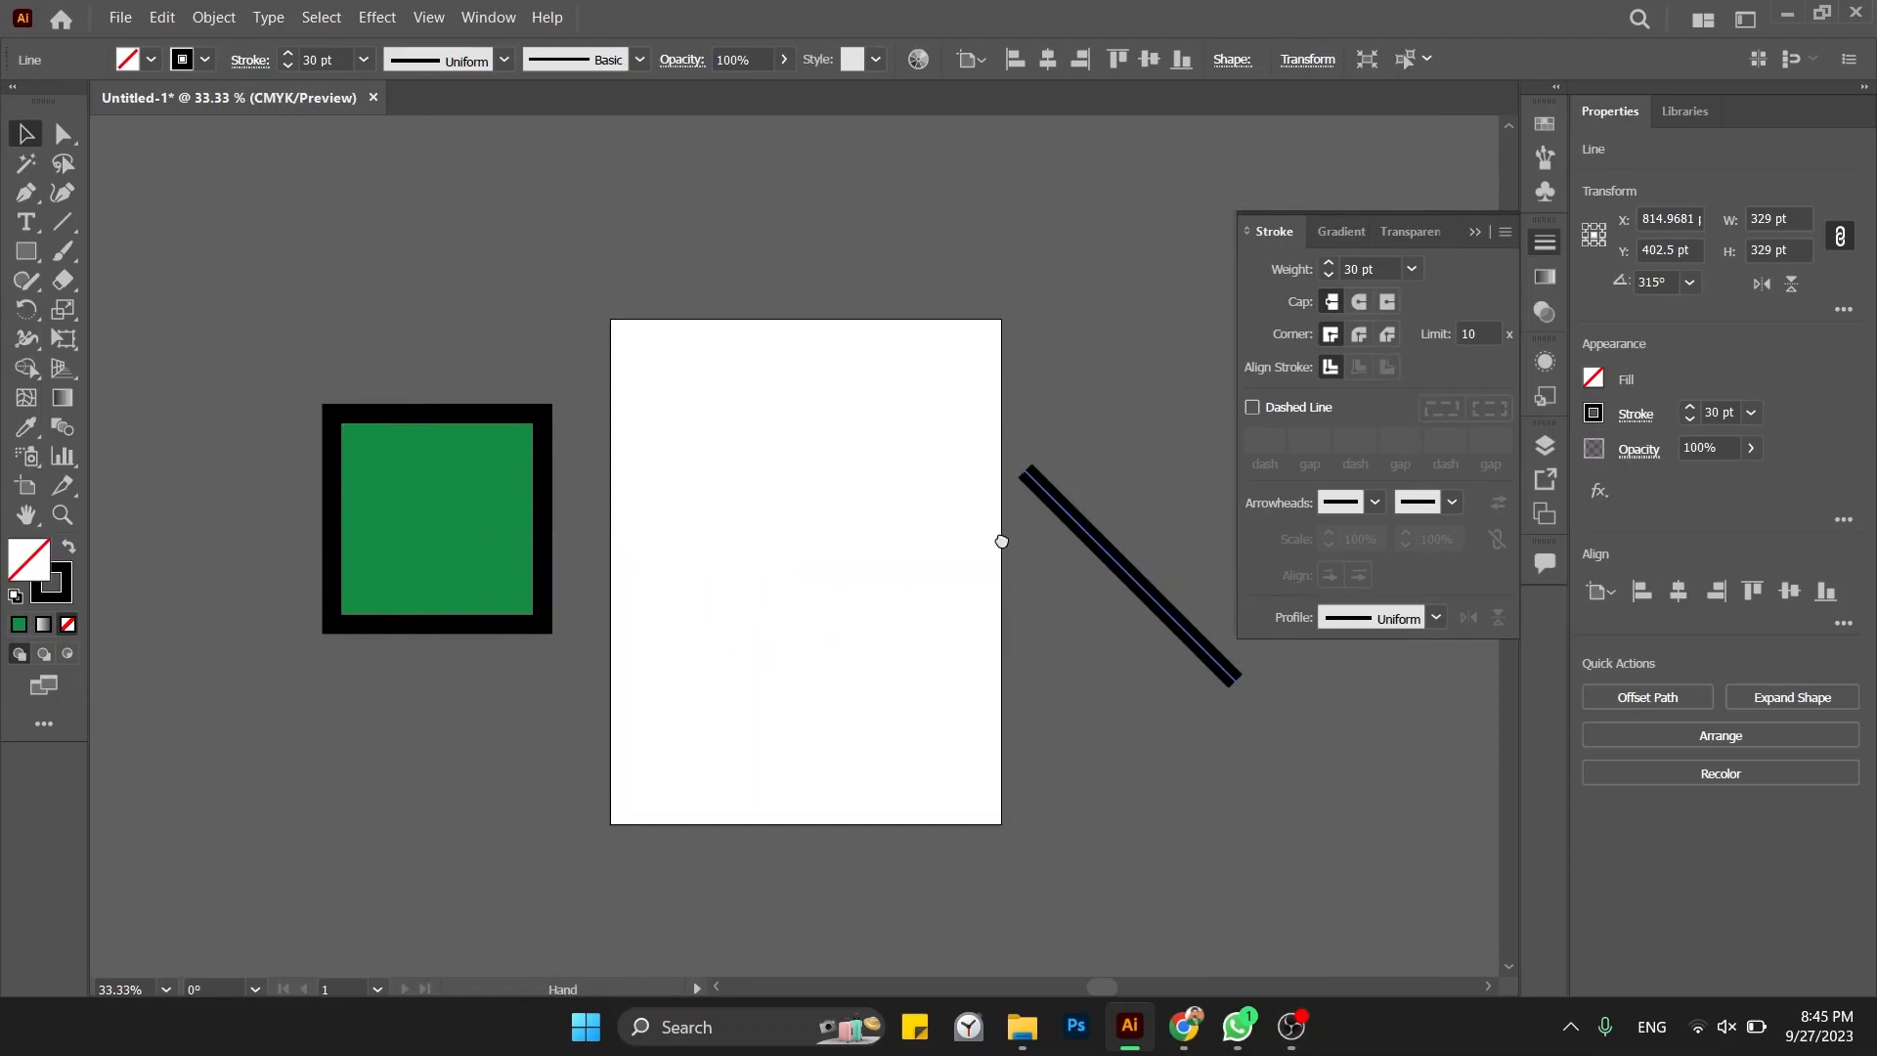
Step: Bring the green square back onto the artboard at about X 279 pt, Y 339 pt
left_click_drag(1003, 542, 739, 531)
left_click_drag(829, 382, 704, 499)
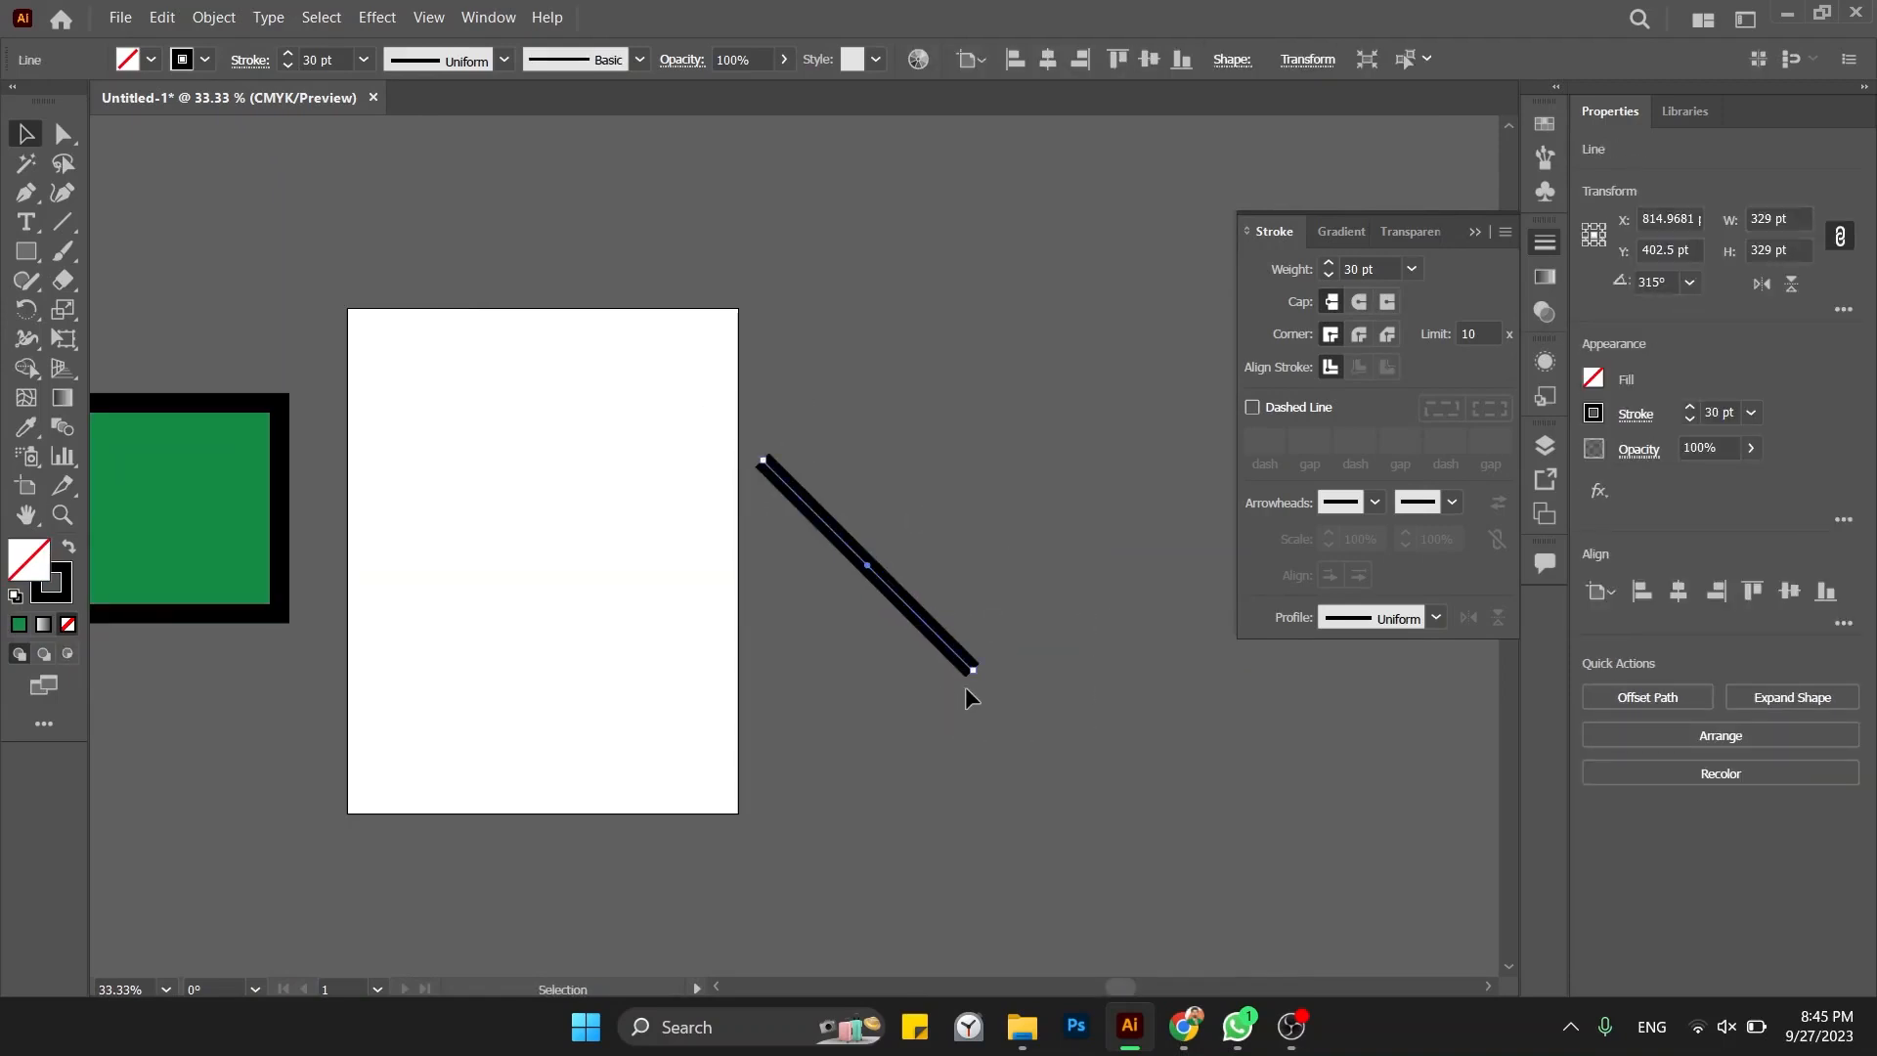
left_click_drag(843, 490, 732, 500)
left_click_drag(216, 521, 569, 541)
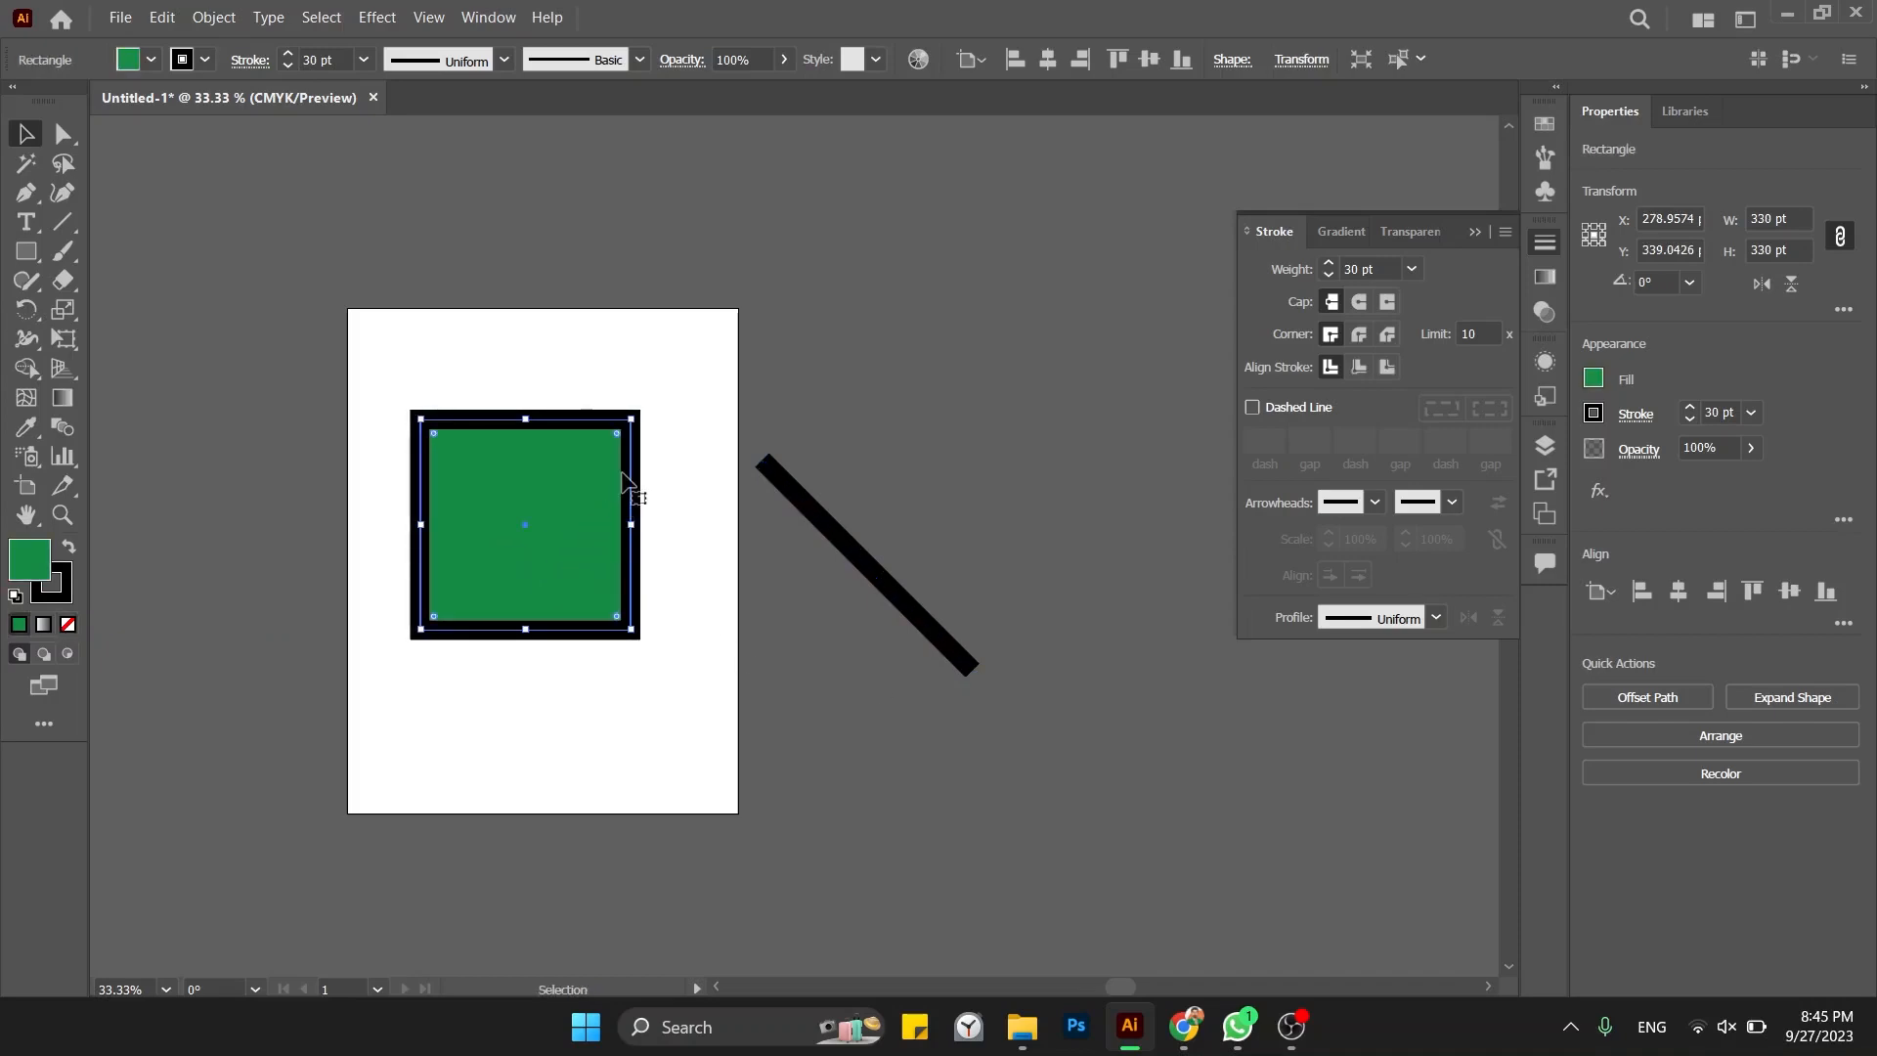
Step: Examine the corners of the square's stroke up close
key("ctrl+plus")
key("ctrl+plus")
key("ctrl+plus")
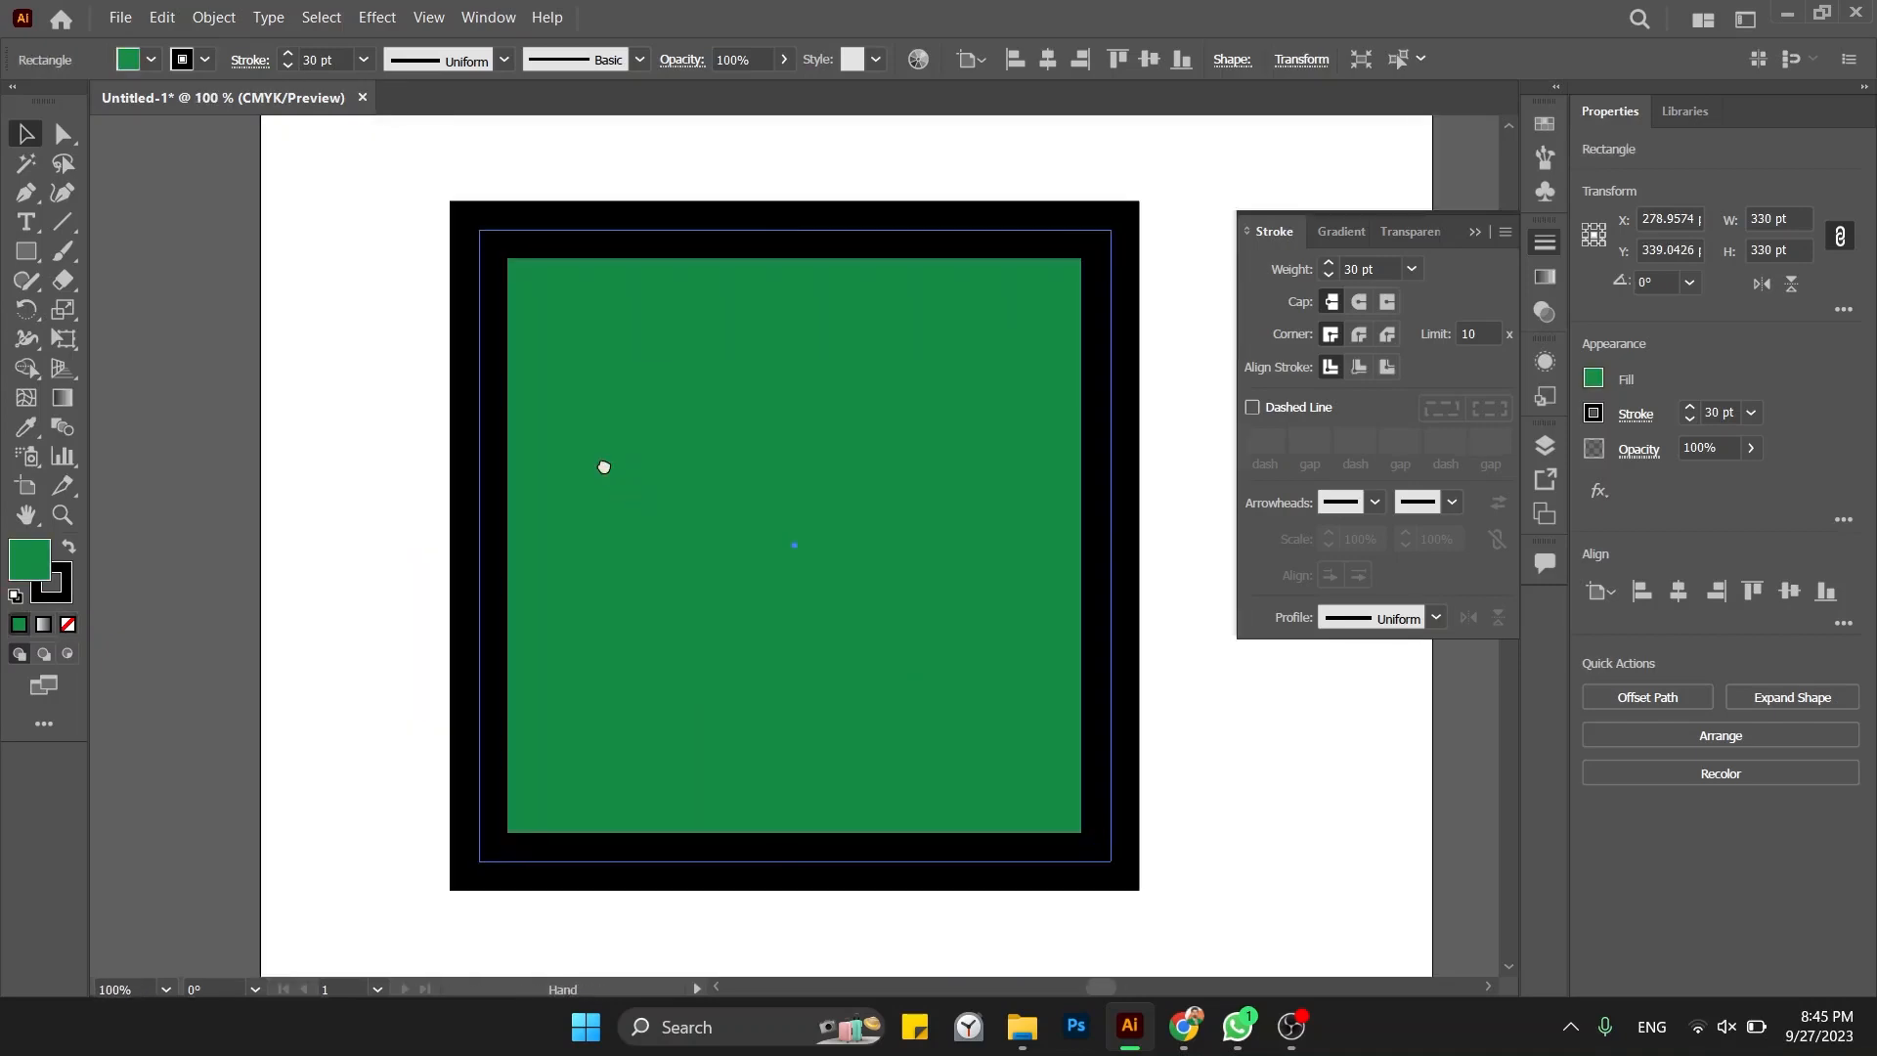
left_click_drag(604, 467, 519, 473)
left_click_drag(326, 162, 450, 295)
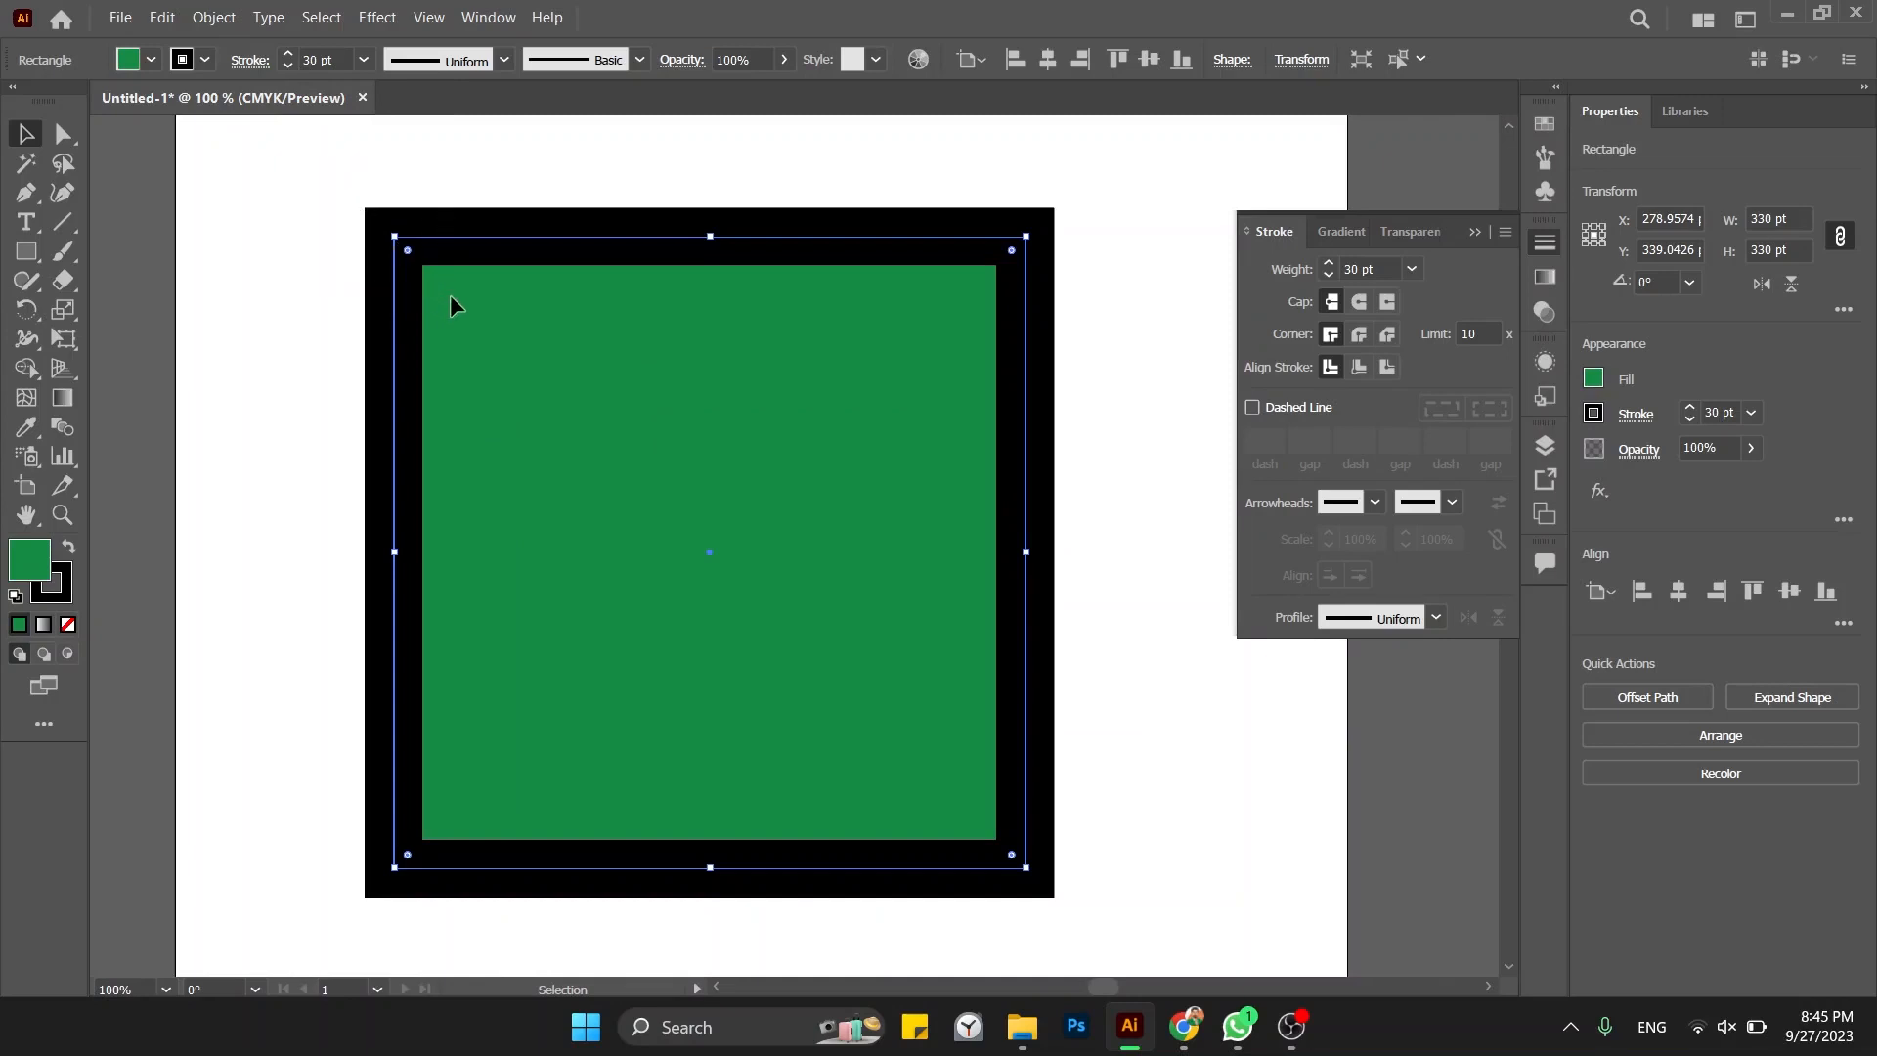
left_click_drag(1112, 182, 912, 328)
key("ctrl+minus")
key("ctrl+minus")
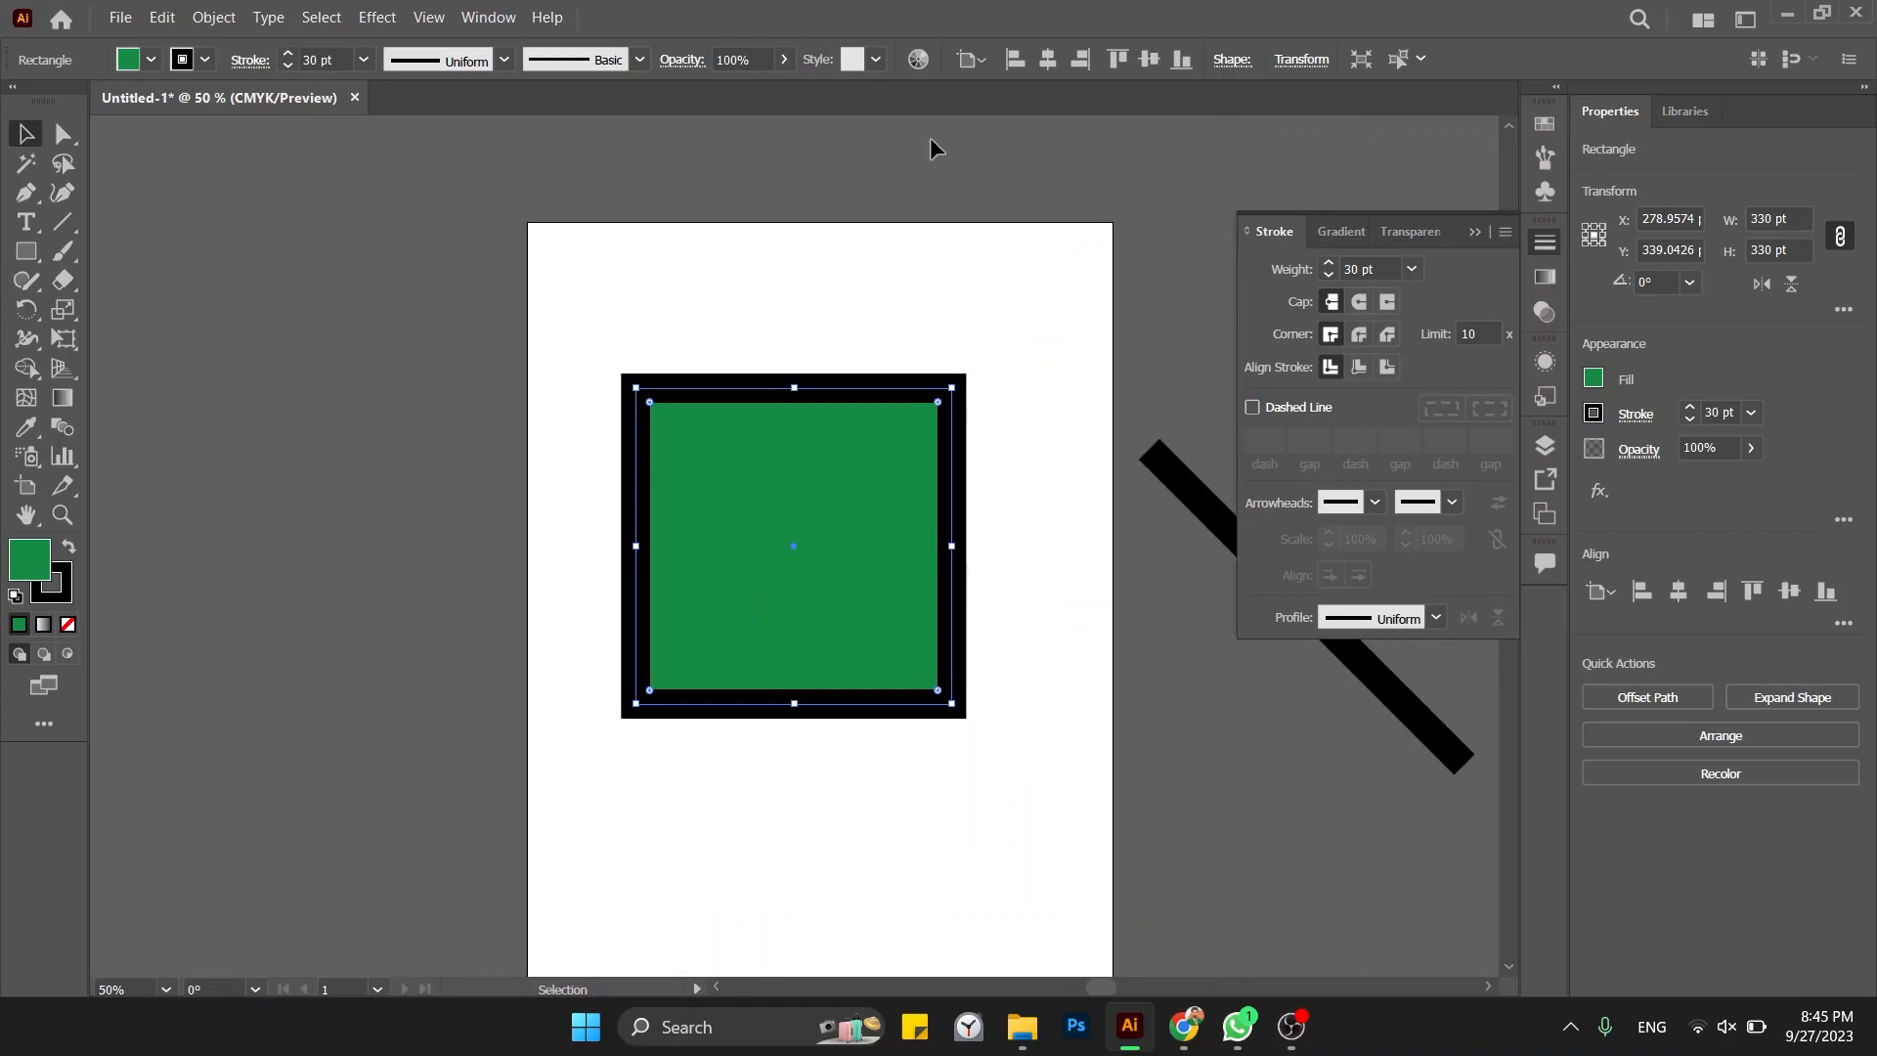
Step: Shift the green square toward the artboard's left edge, to about X 213 pt, Y 337 pt
left_click_drag(794, 508, 730, 520)
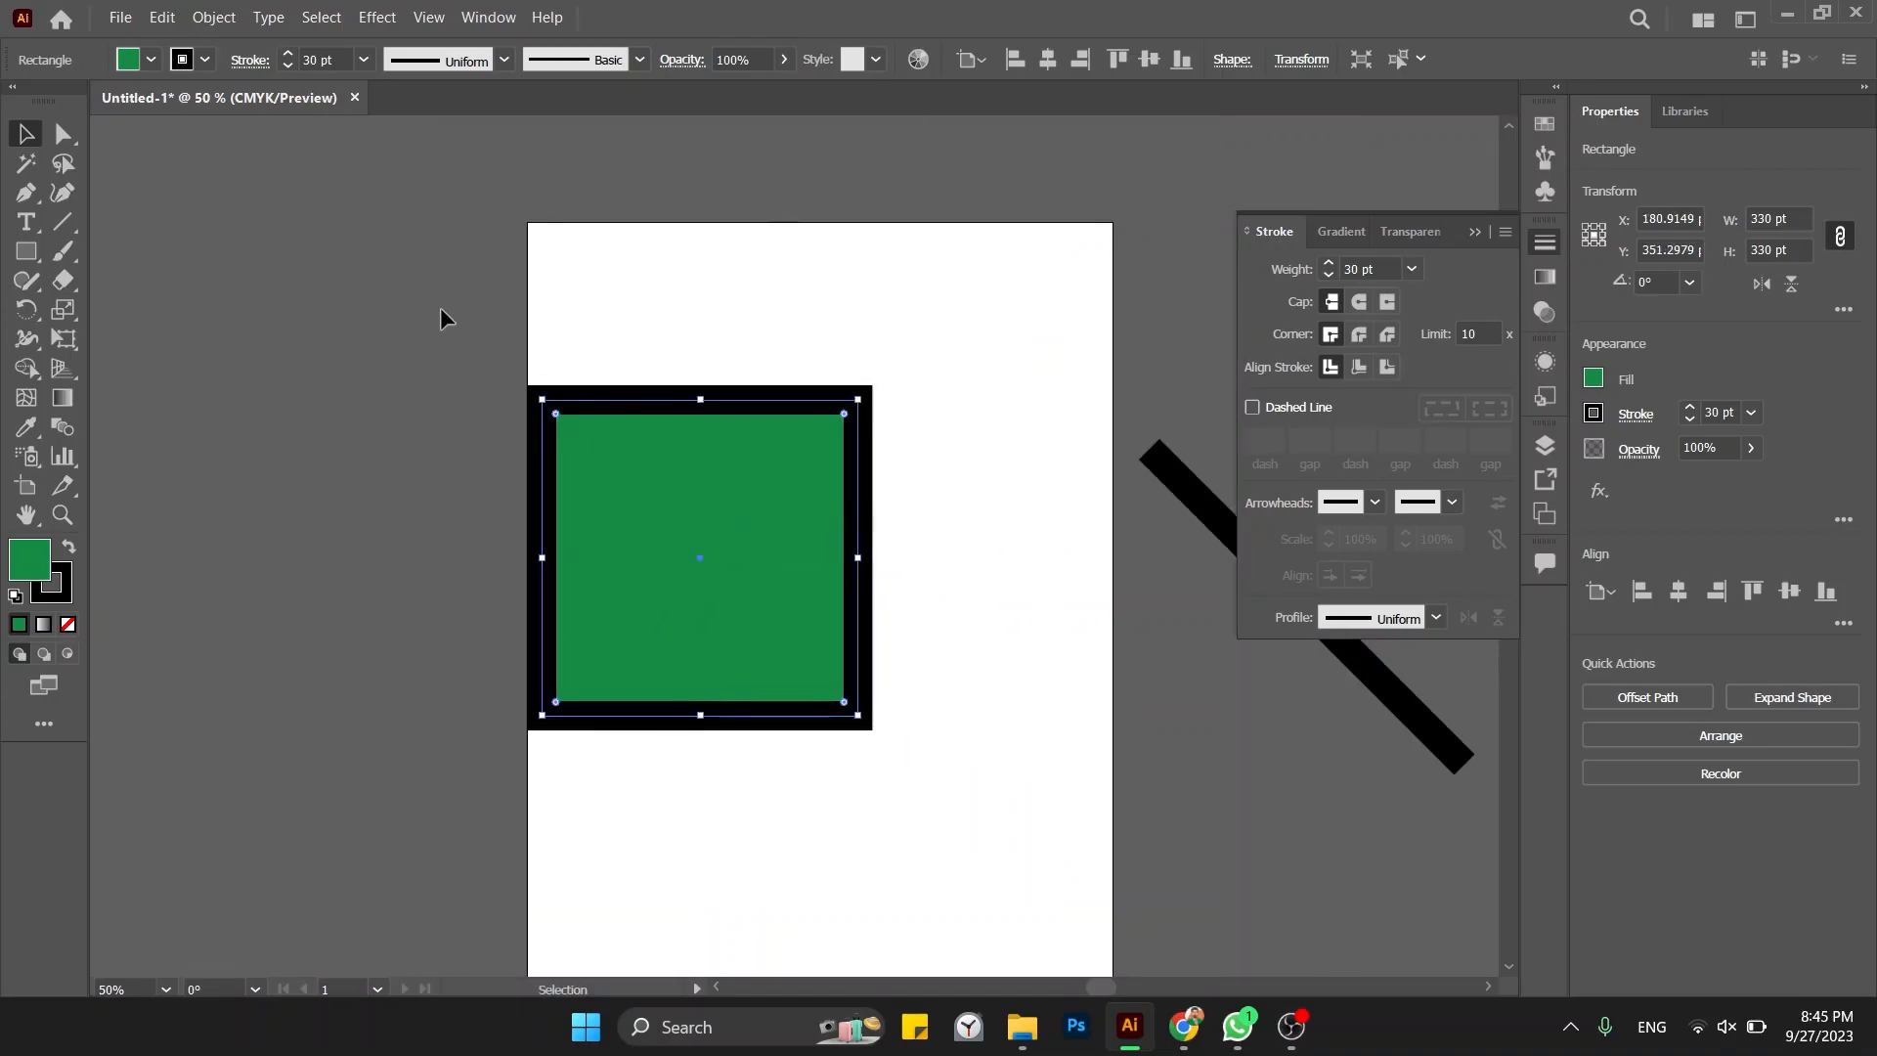
key("ctrl+z")
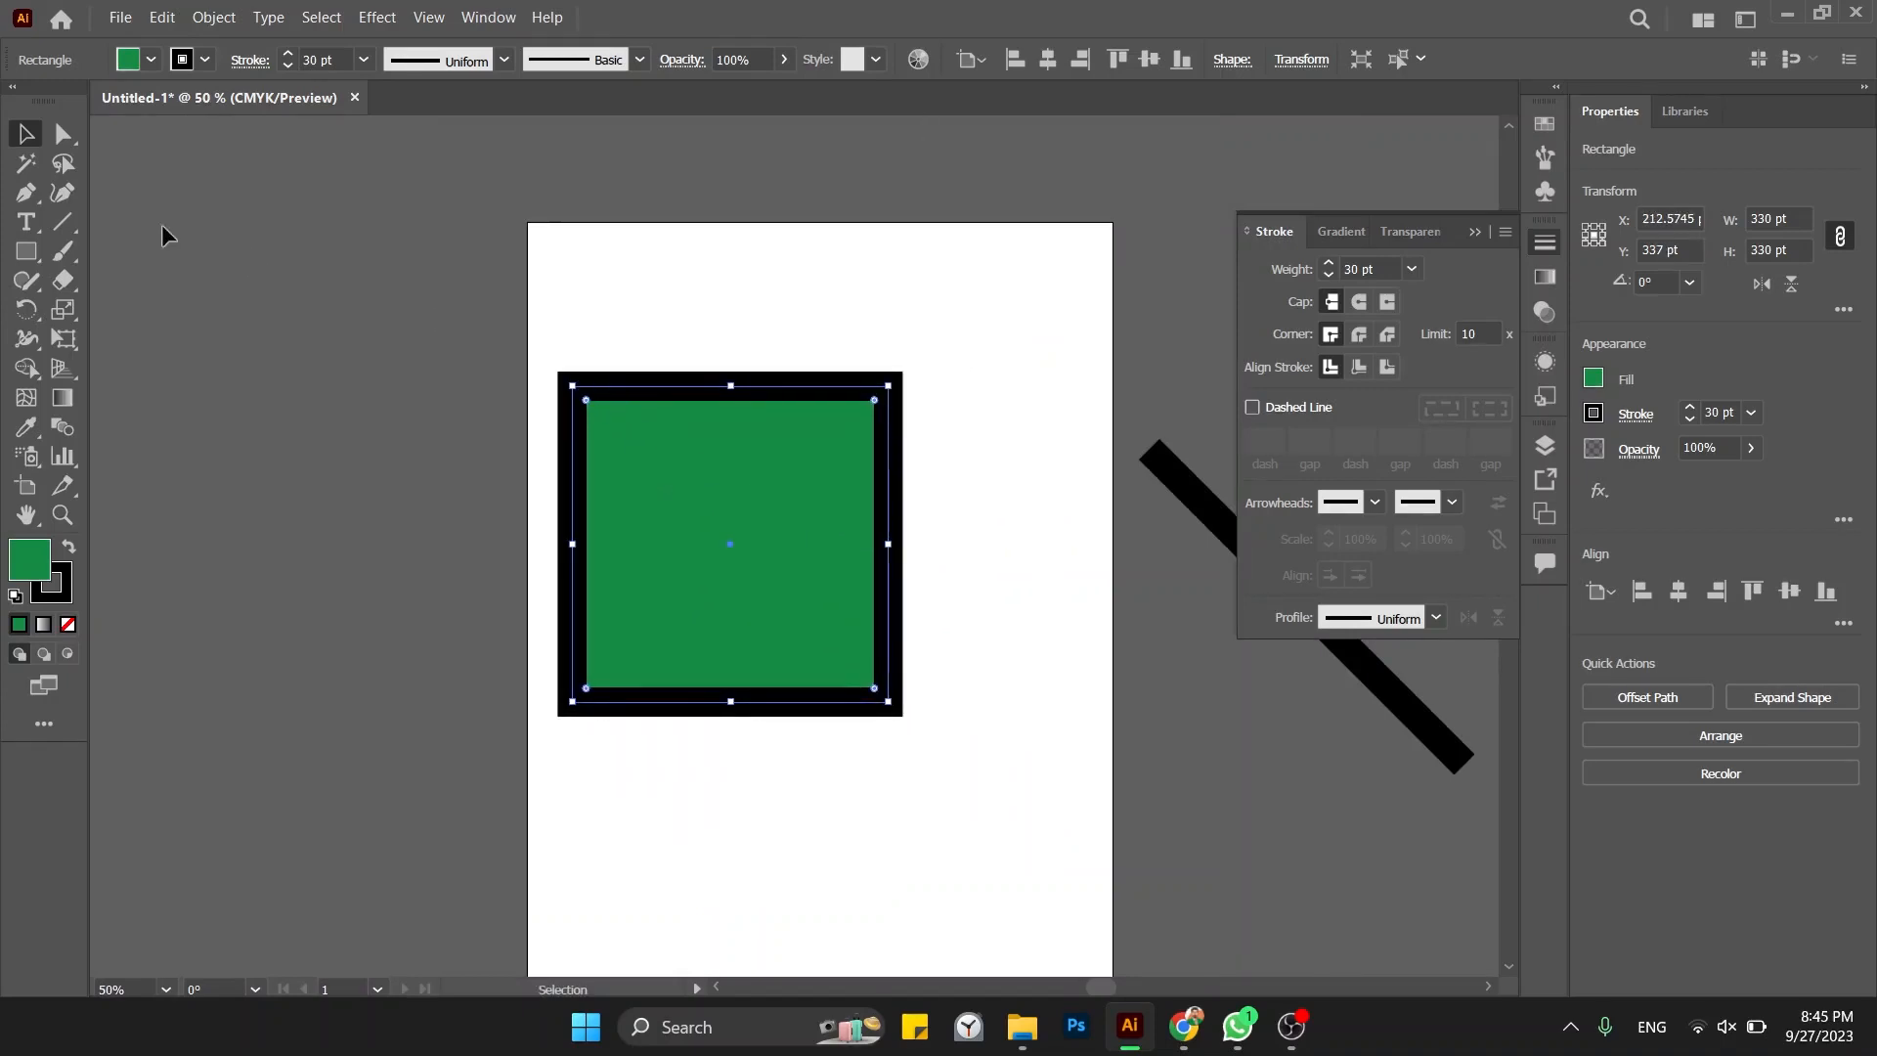
Step: Delete the square's upper-right anchor point to leave an open L-shaped path, and deselect it
left_click(65, 142)
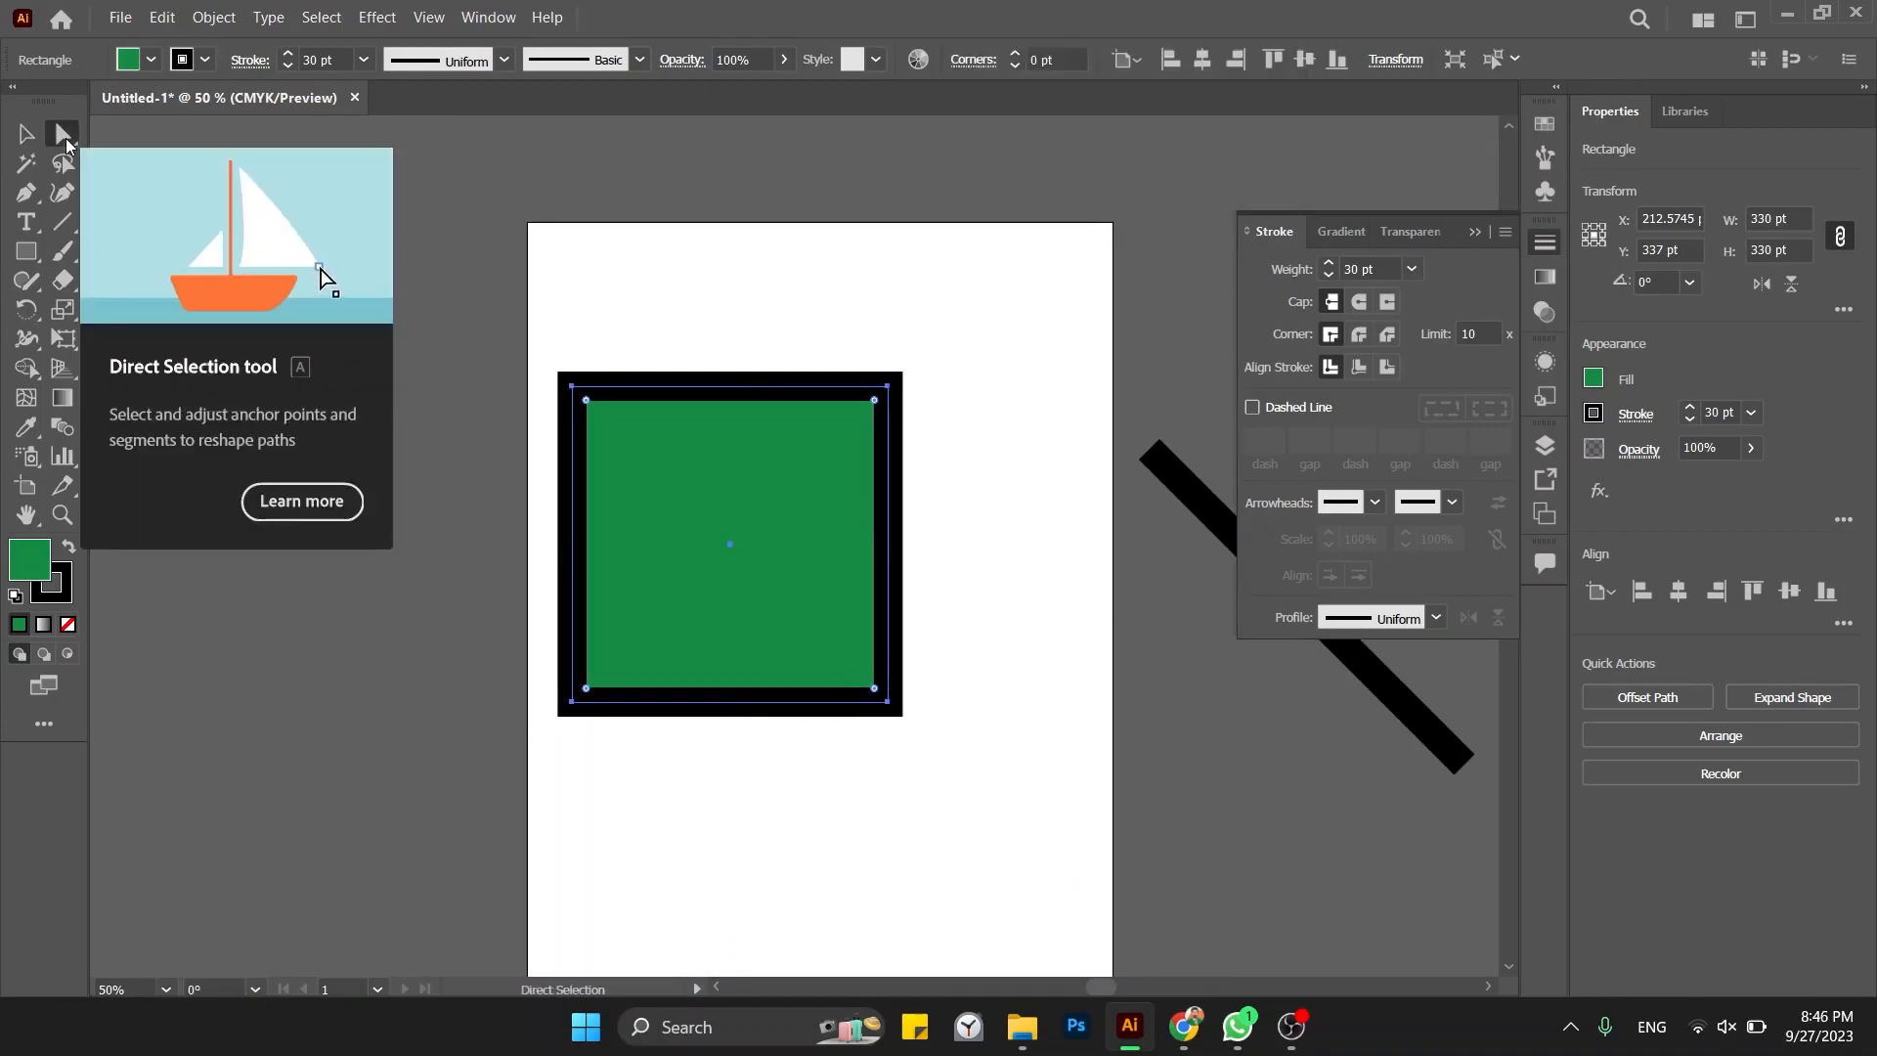
left_click_drag(946, 330, 825, 452)
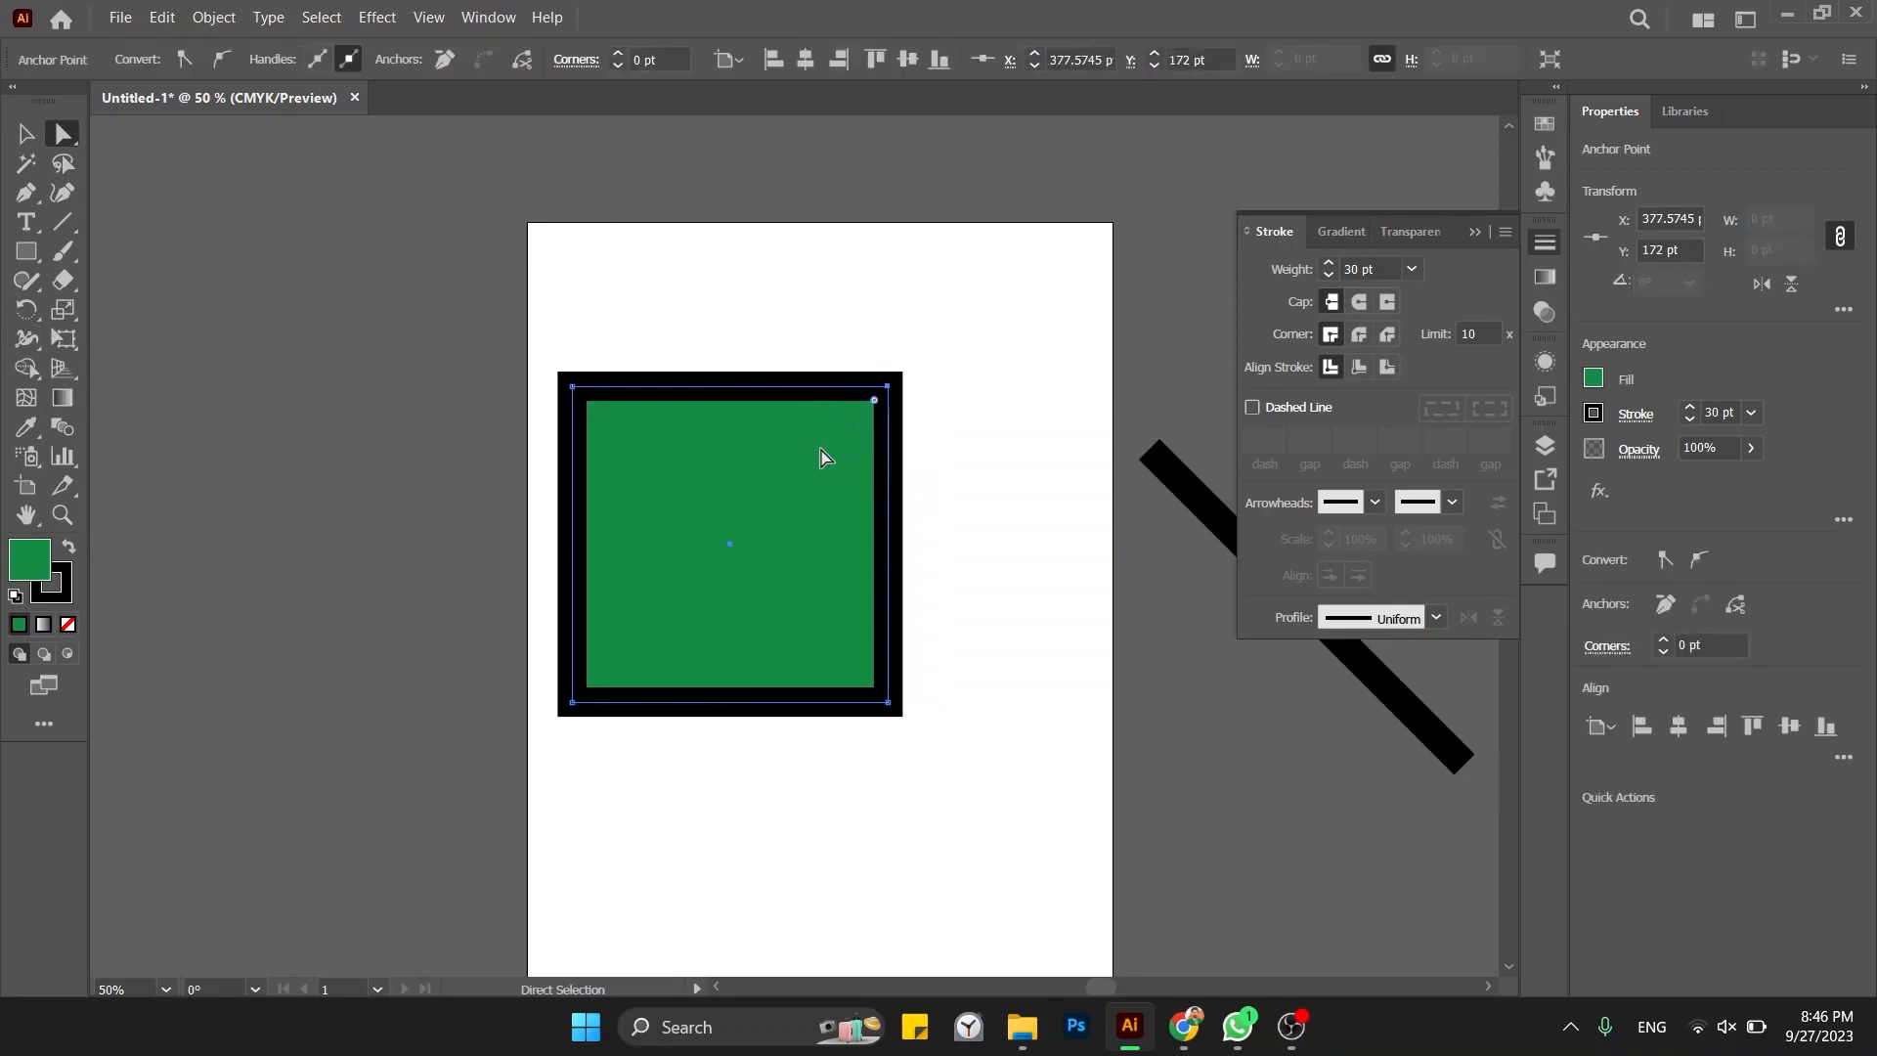
key("Delete")
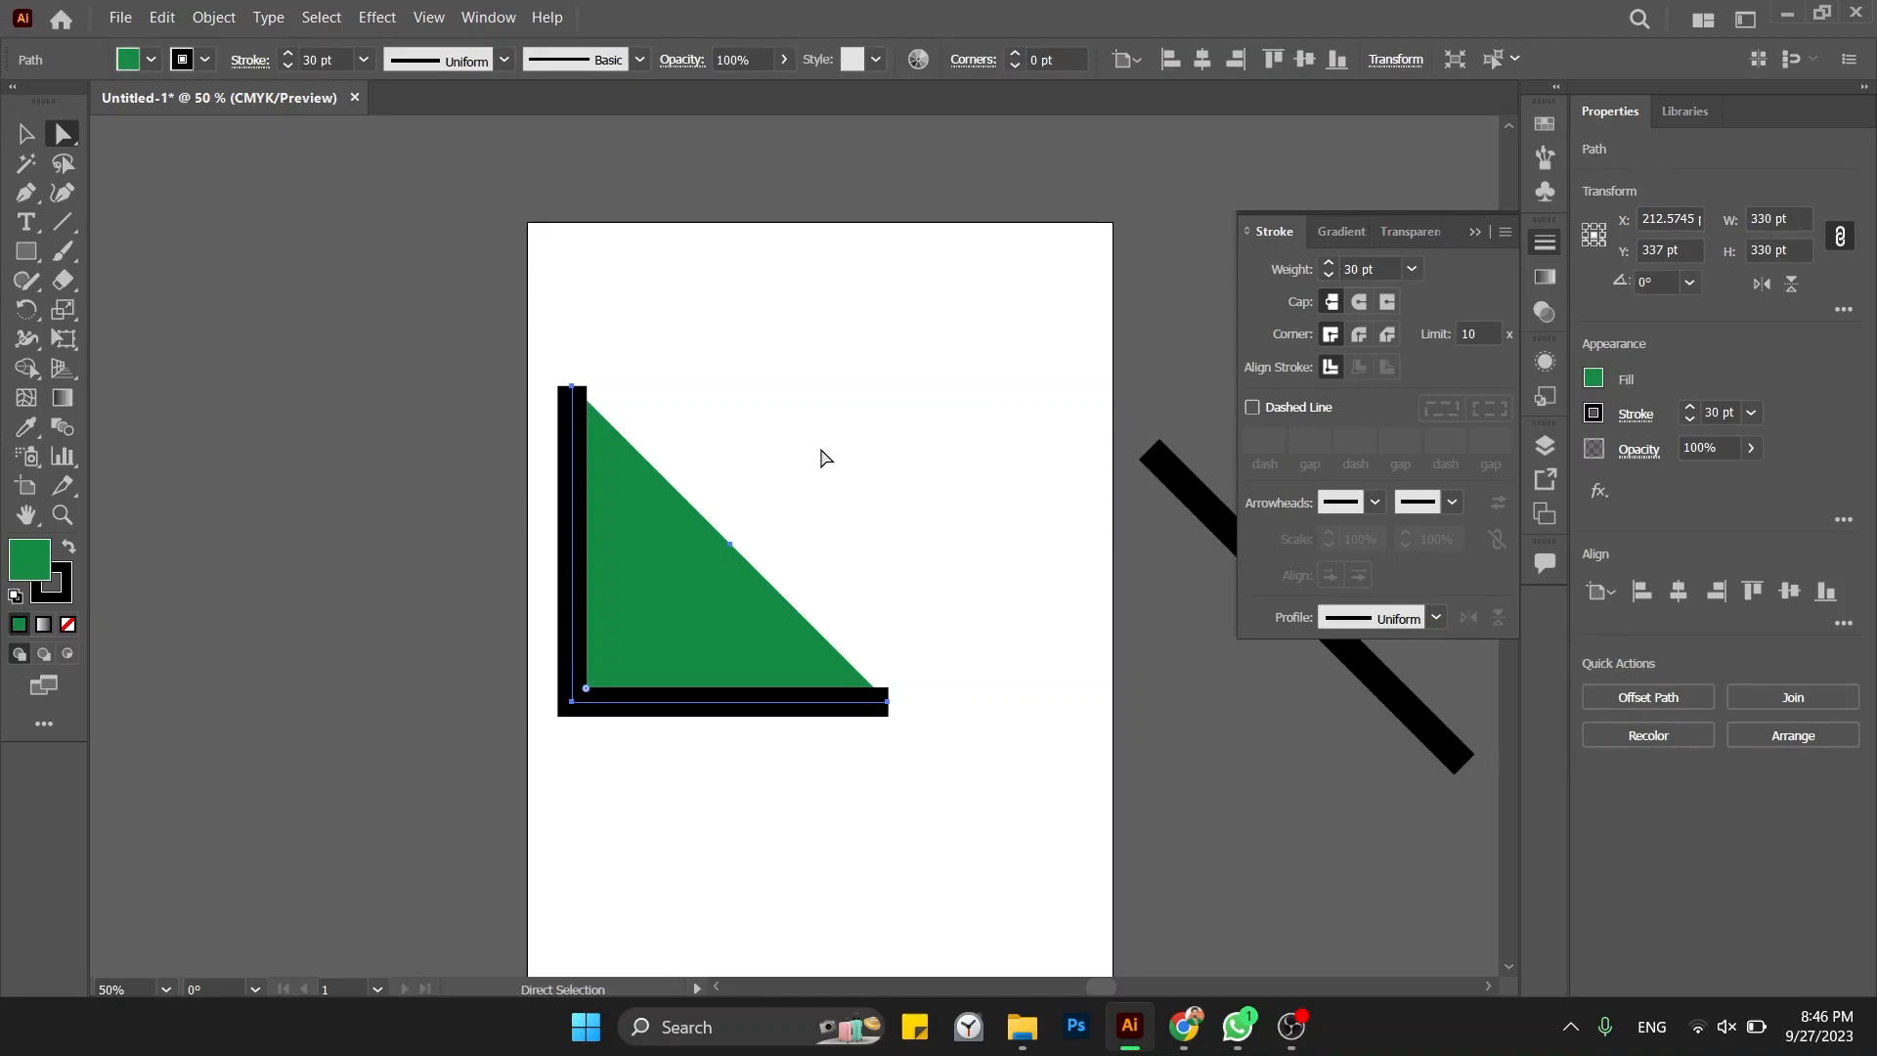
key("v")
left_click(821, 452)
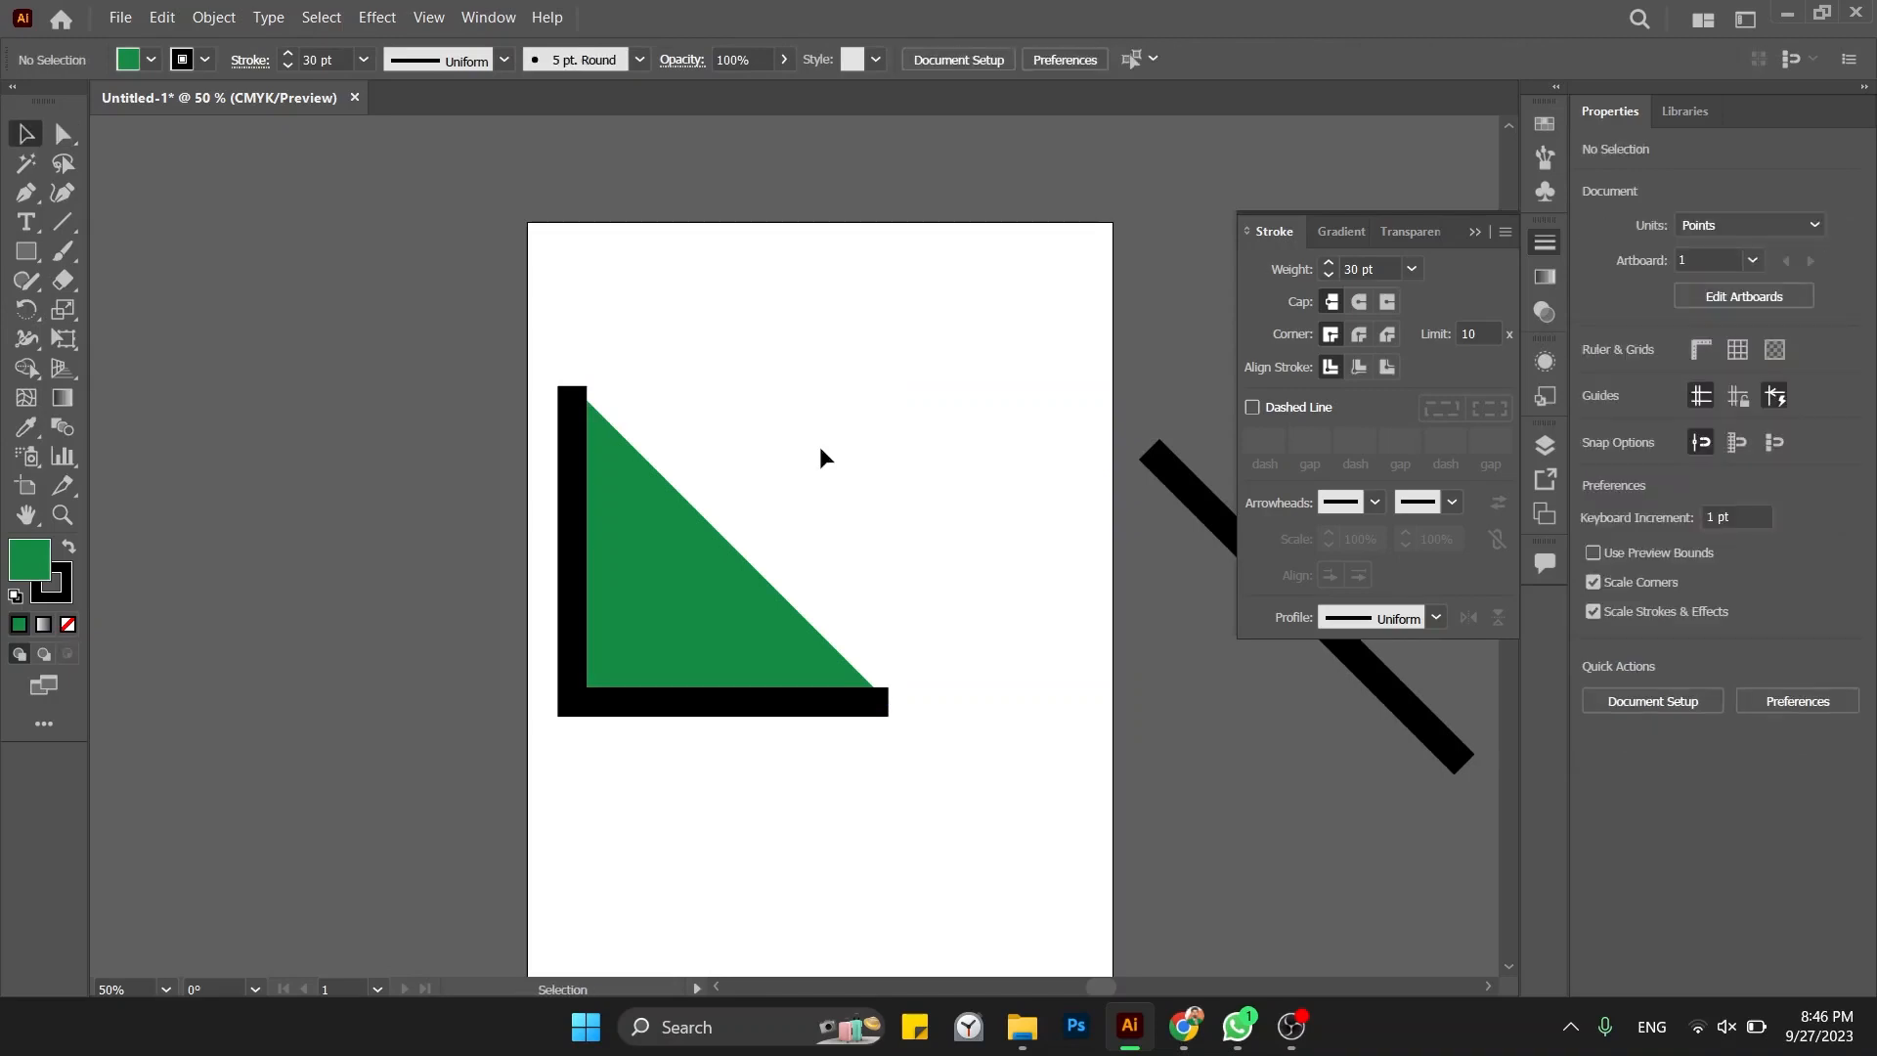
Step: Compare Round Cap and Projecting Cap on the open path's ends, finishing on Butt Cap
left_click(787, 558)
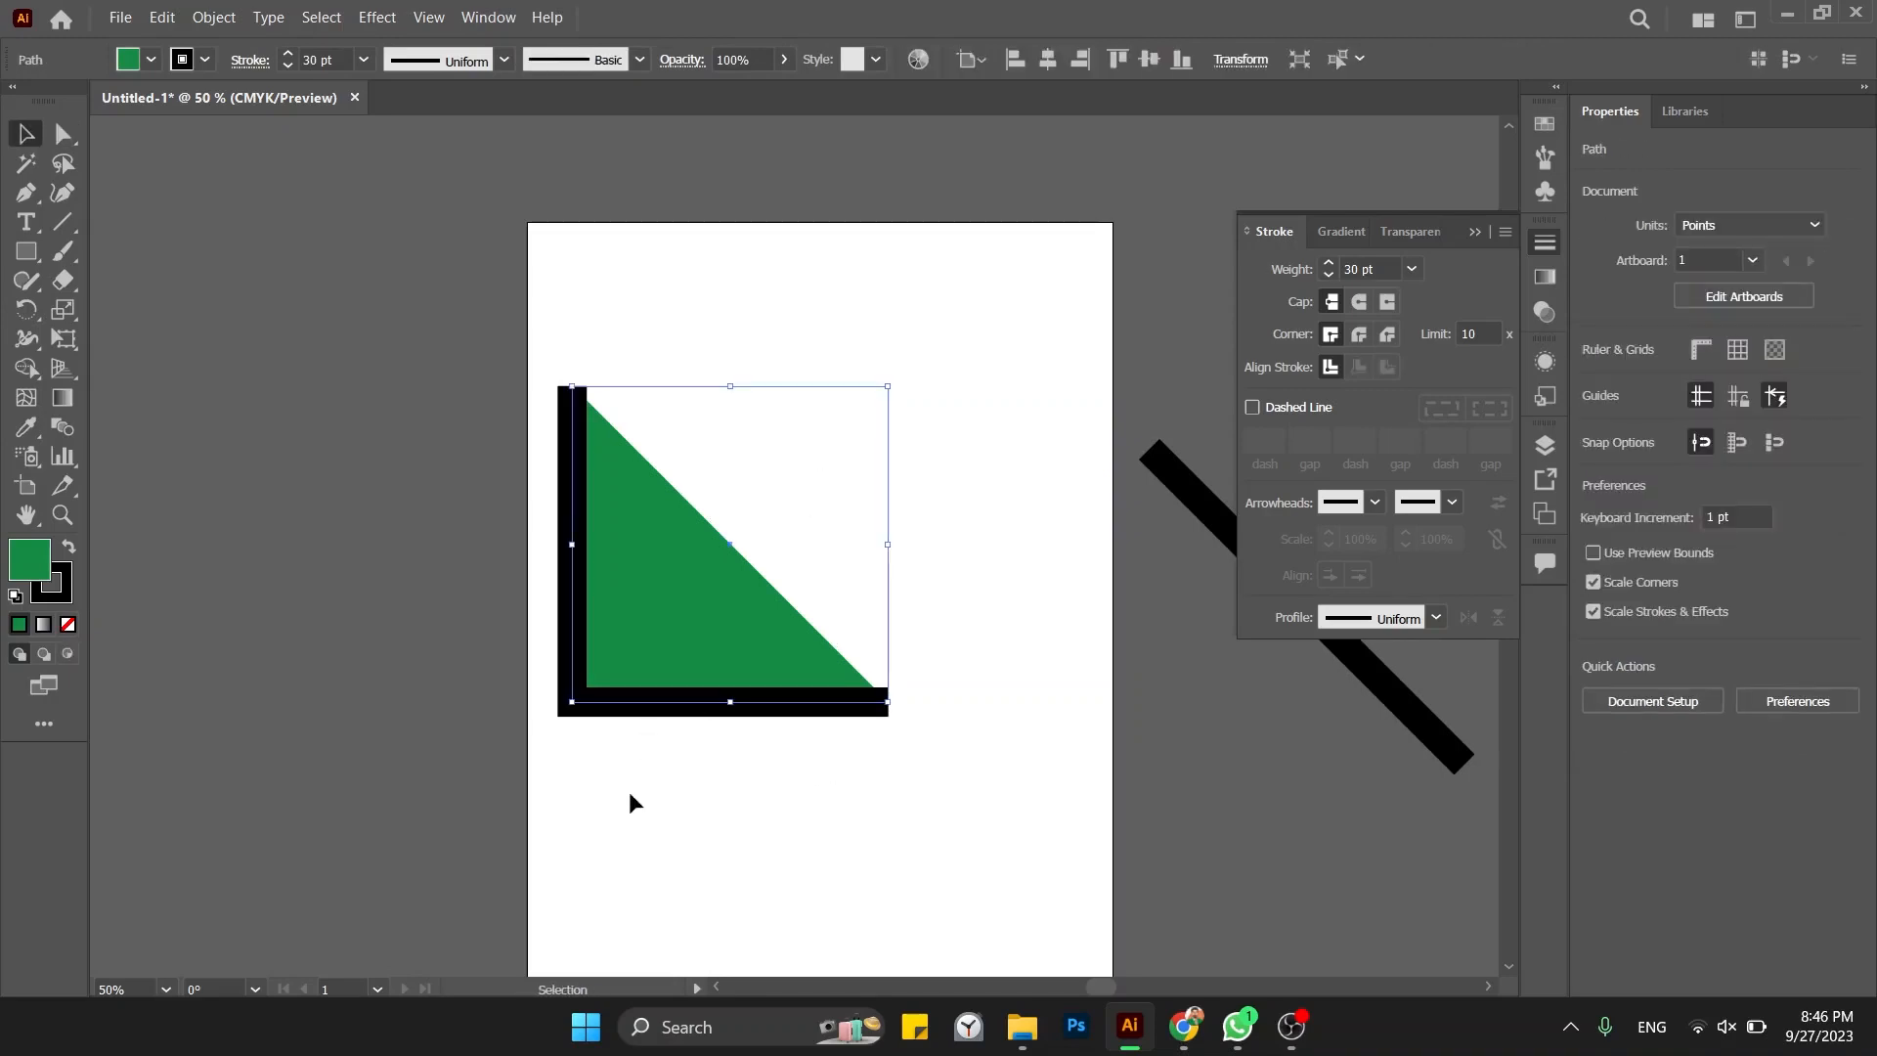
left_click(1359, 303)
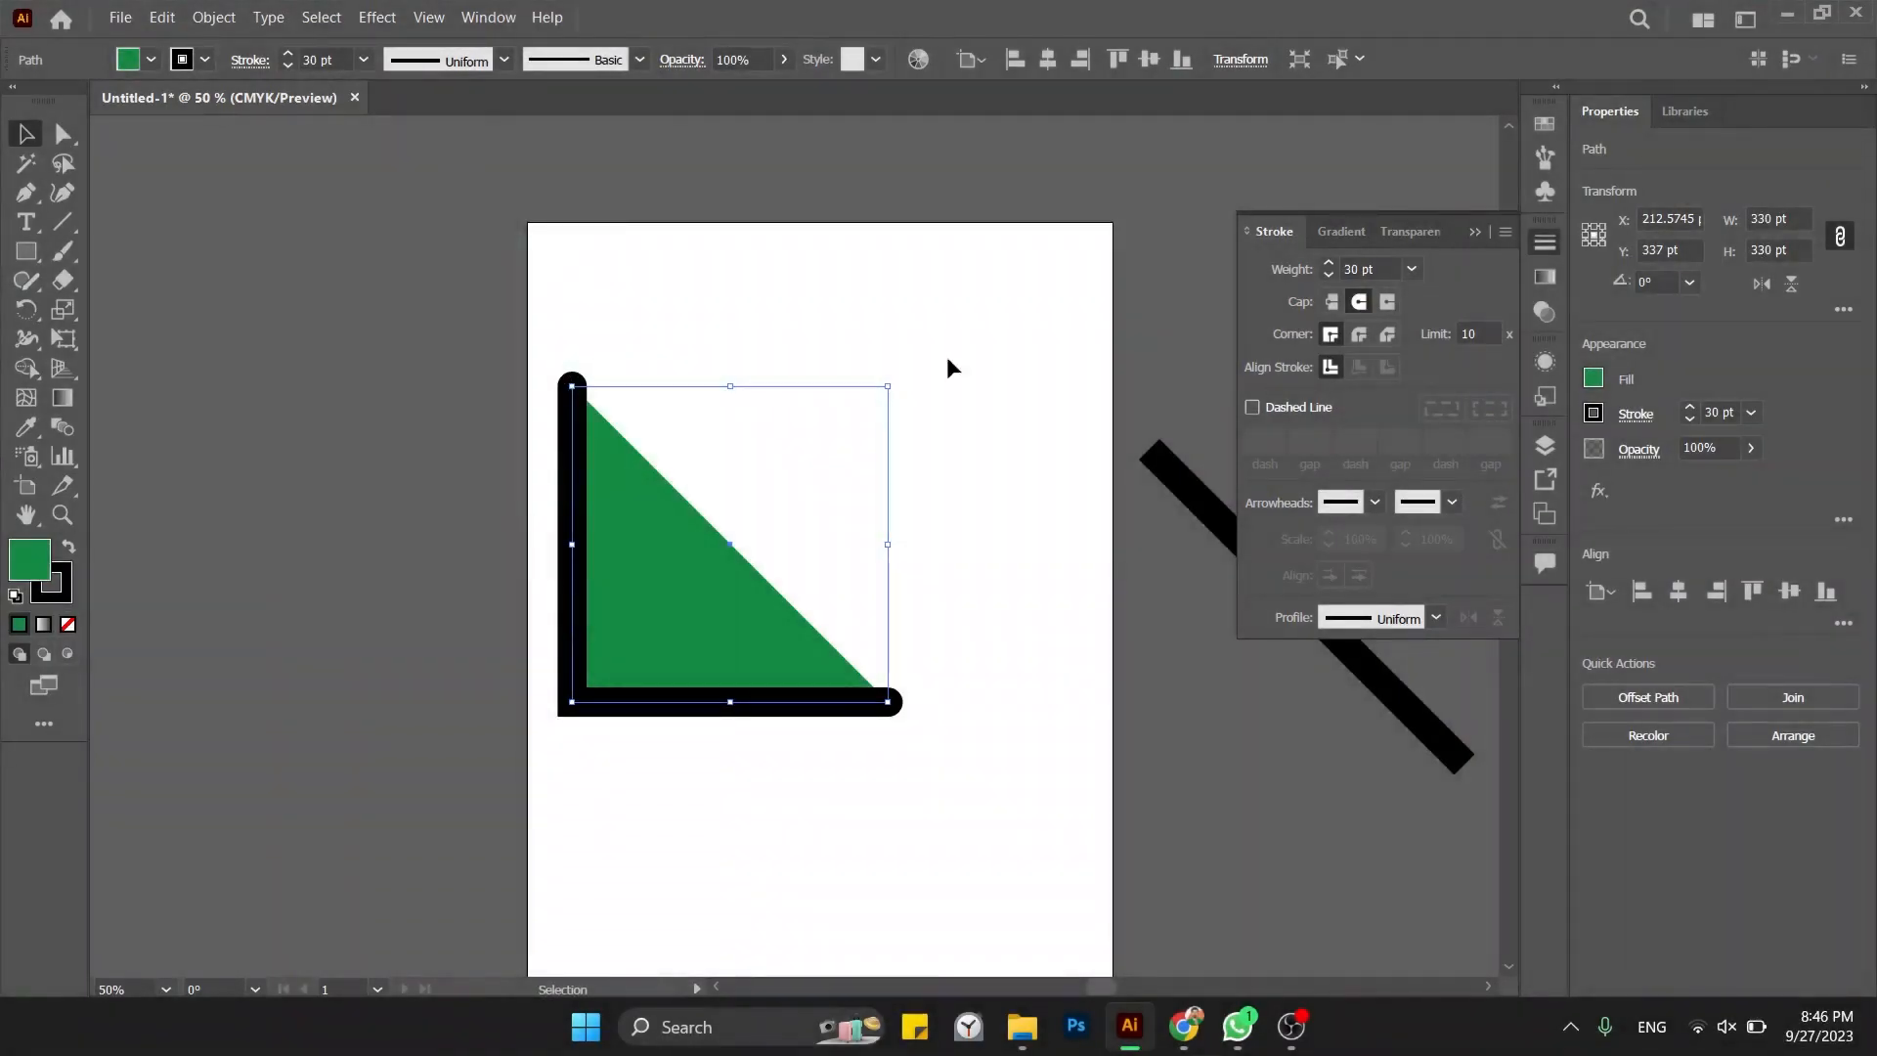
left_click(1333, 302)
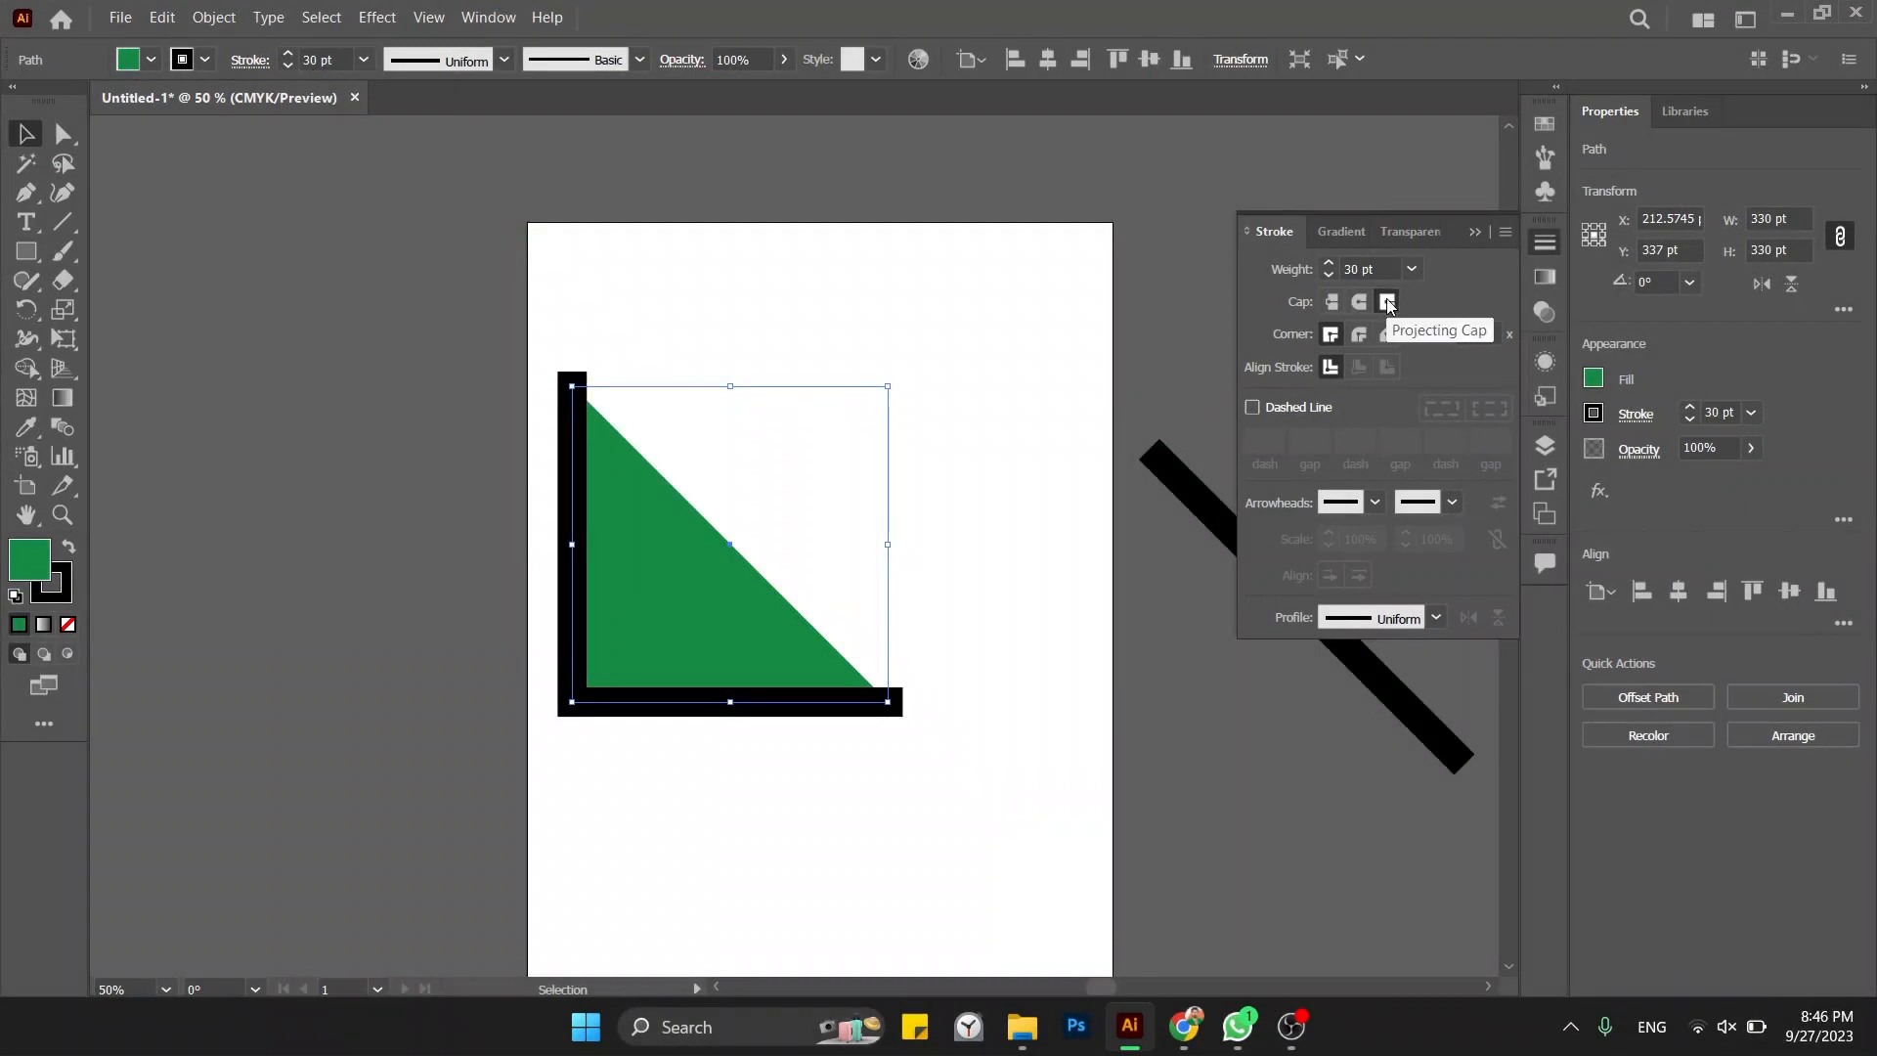
left_click(1359, 301)
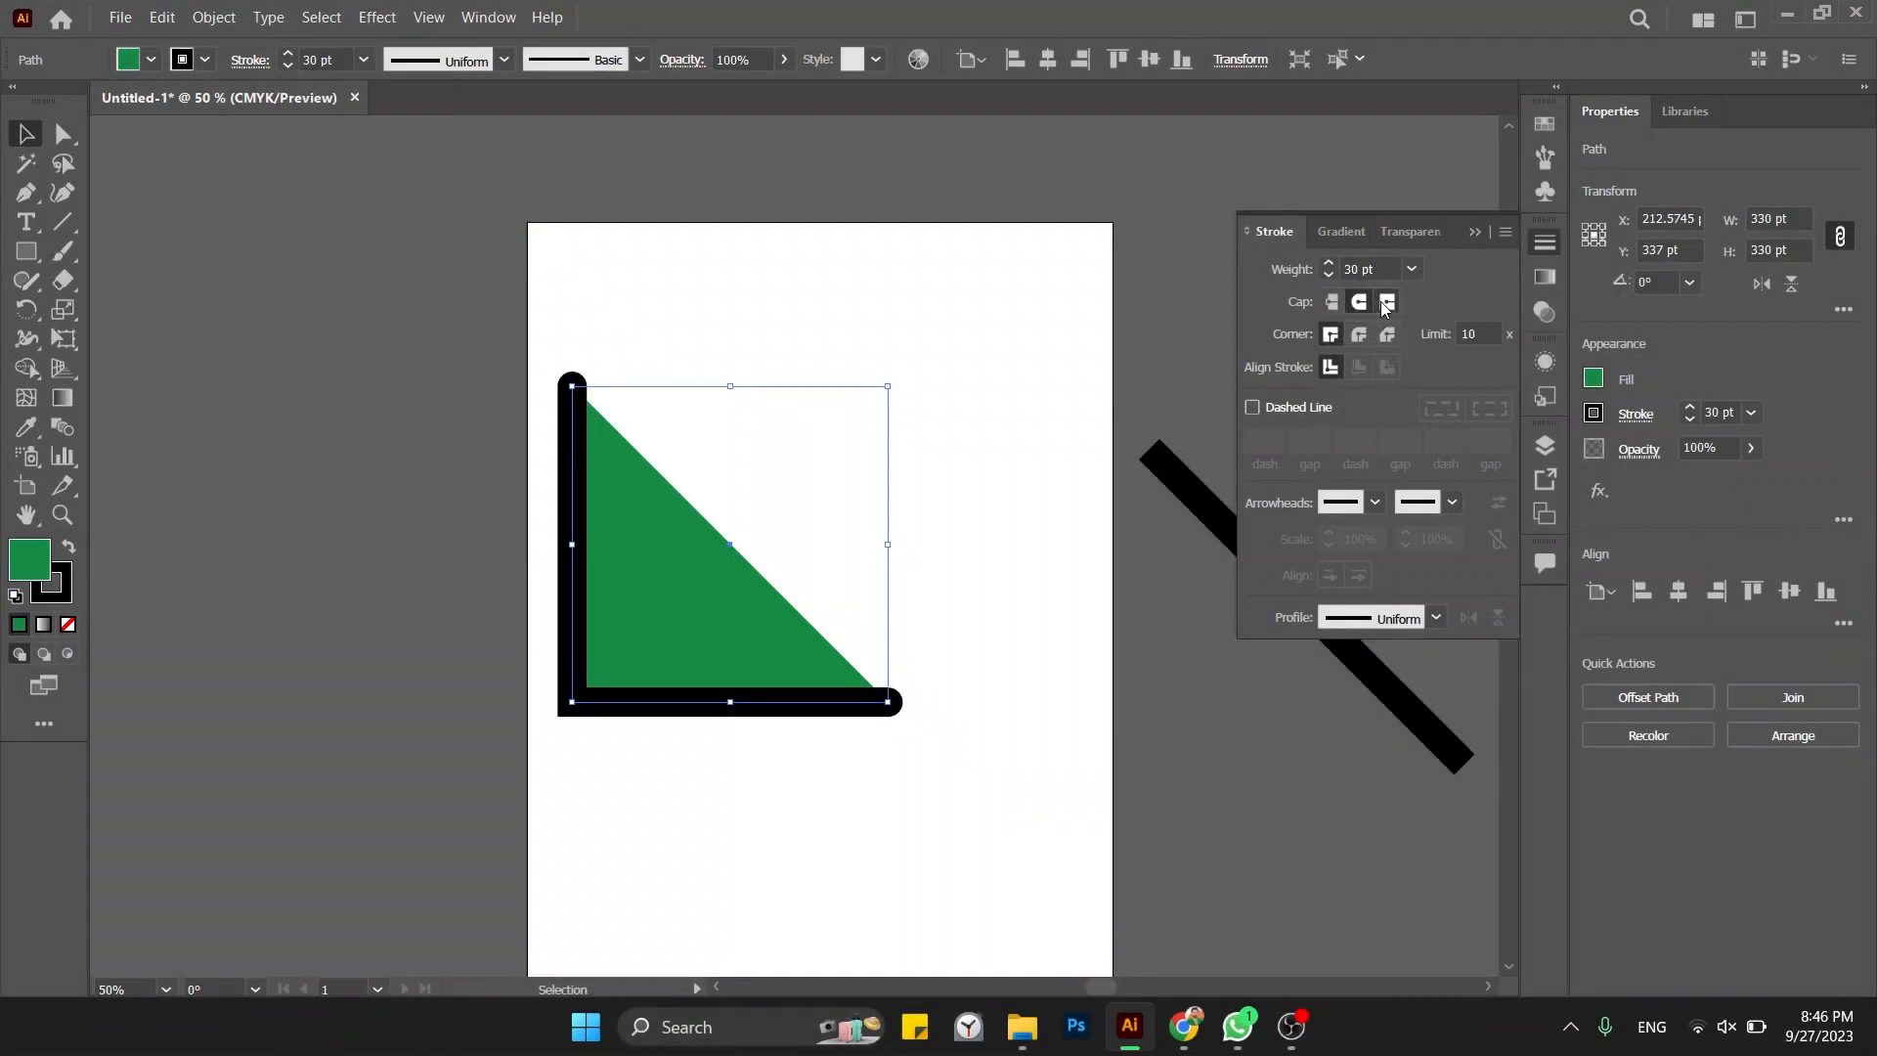
left_click(1330, 304)
left_click(877, 550)
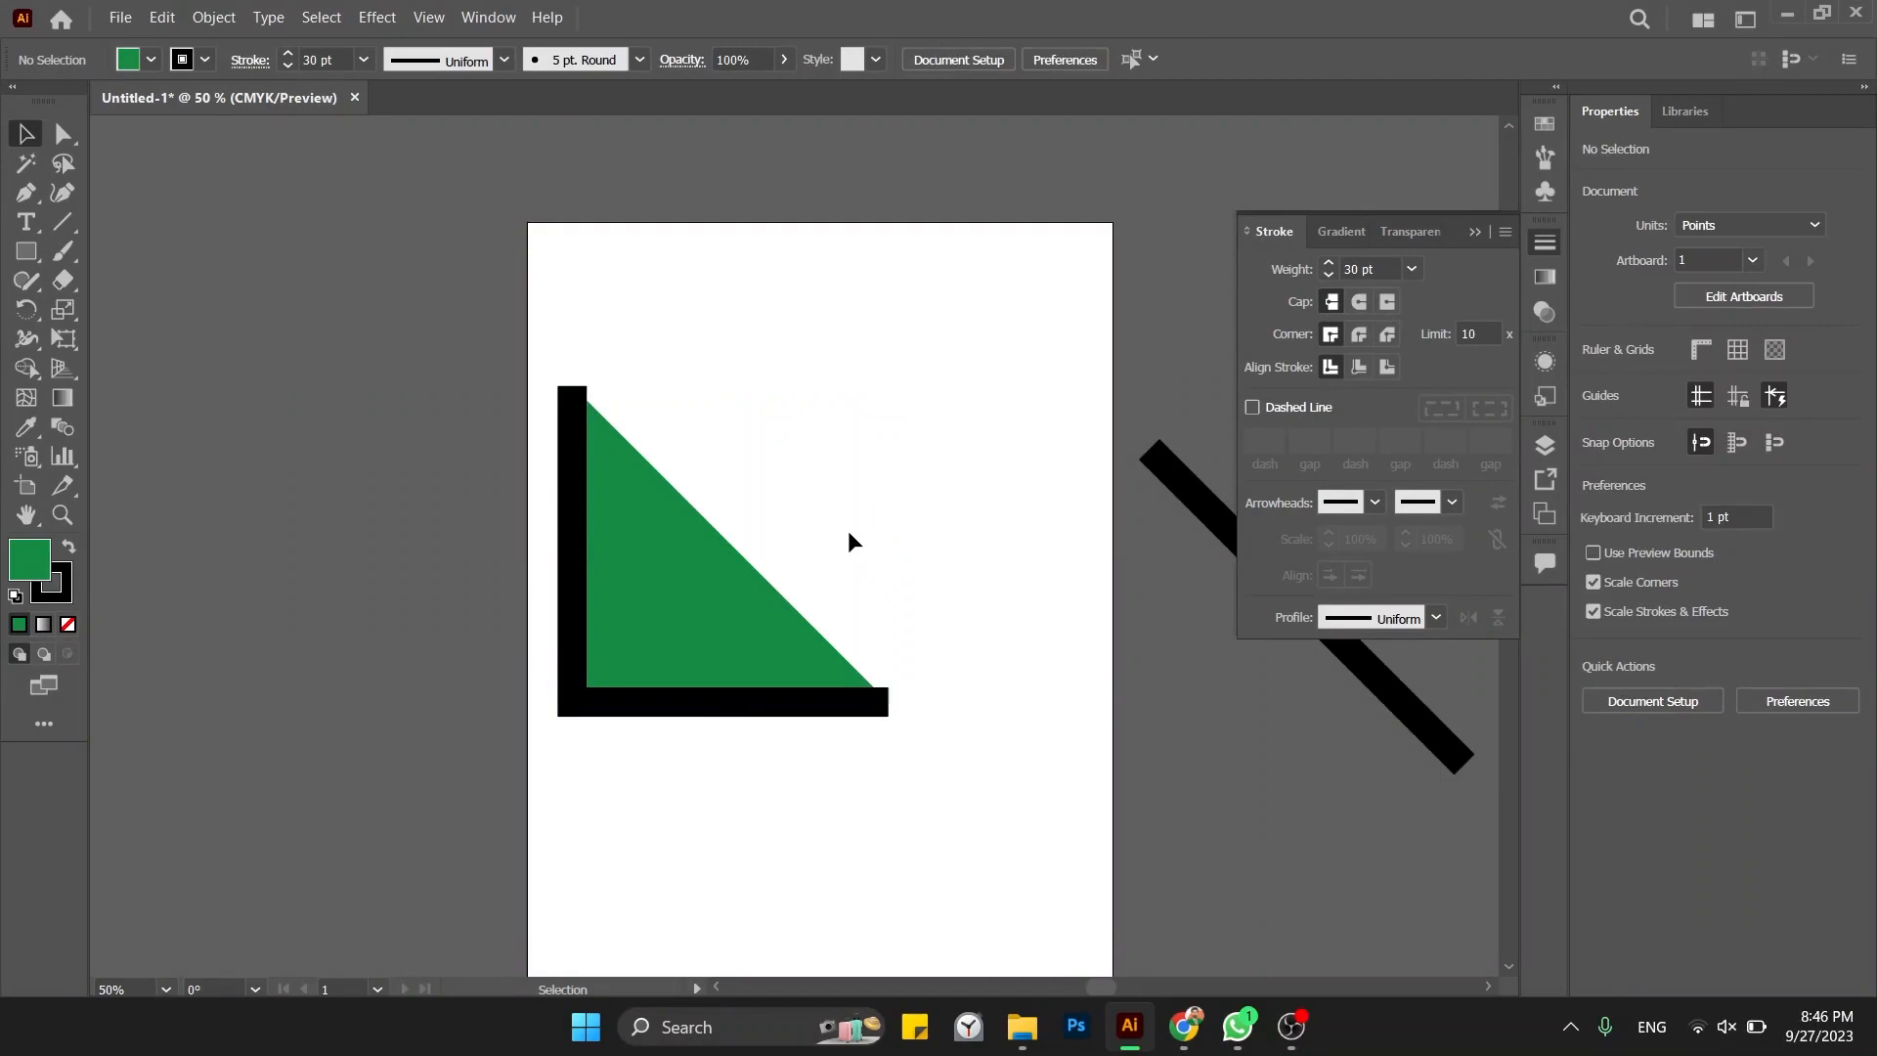
Step: Examine the open path's end points in outline view, and return to the normal preview
key("ctrl")
key("ctrl+y")
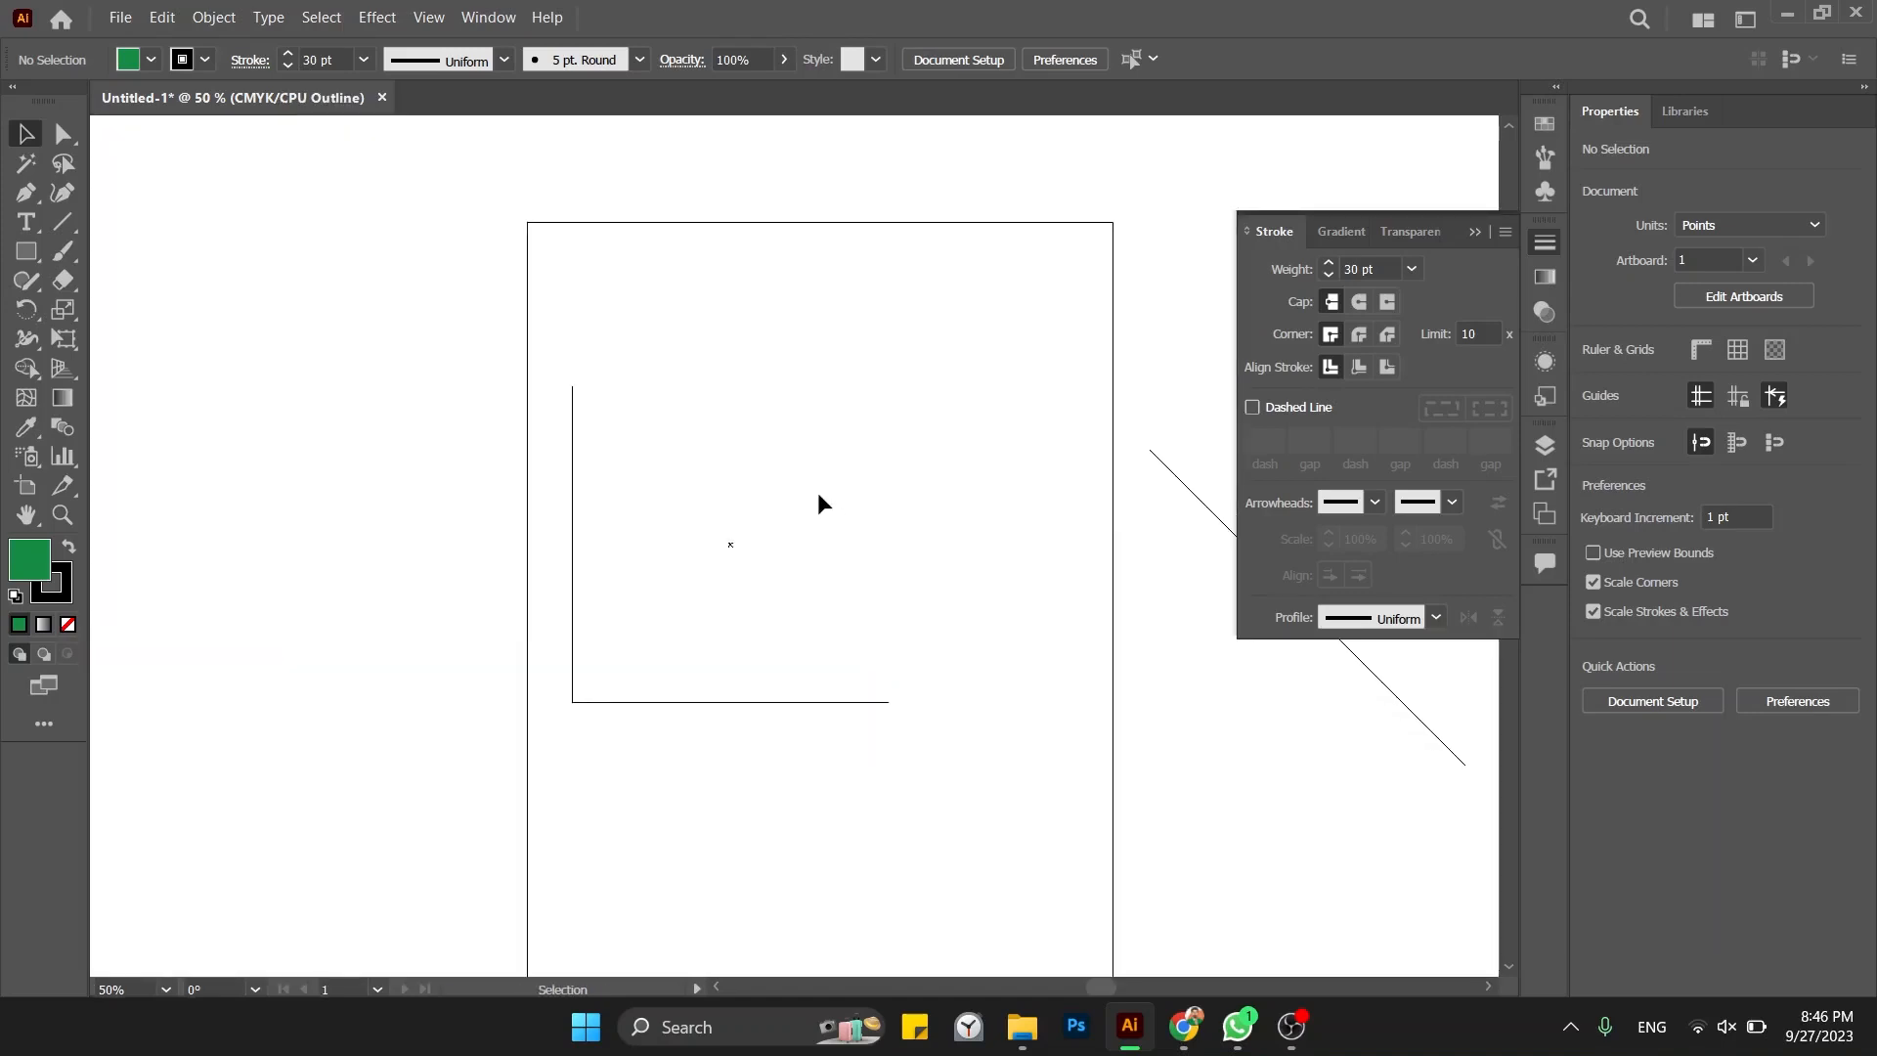
left_click_drag(783, 408, 489, 598)
left_click(586, 325)
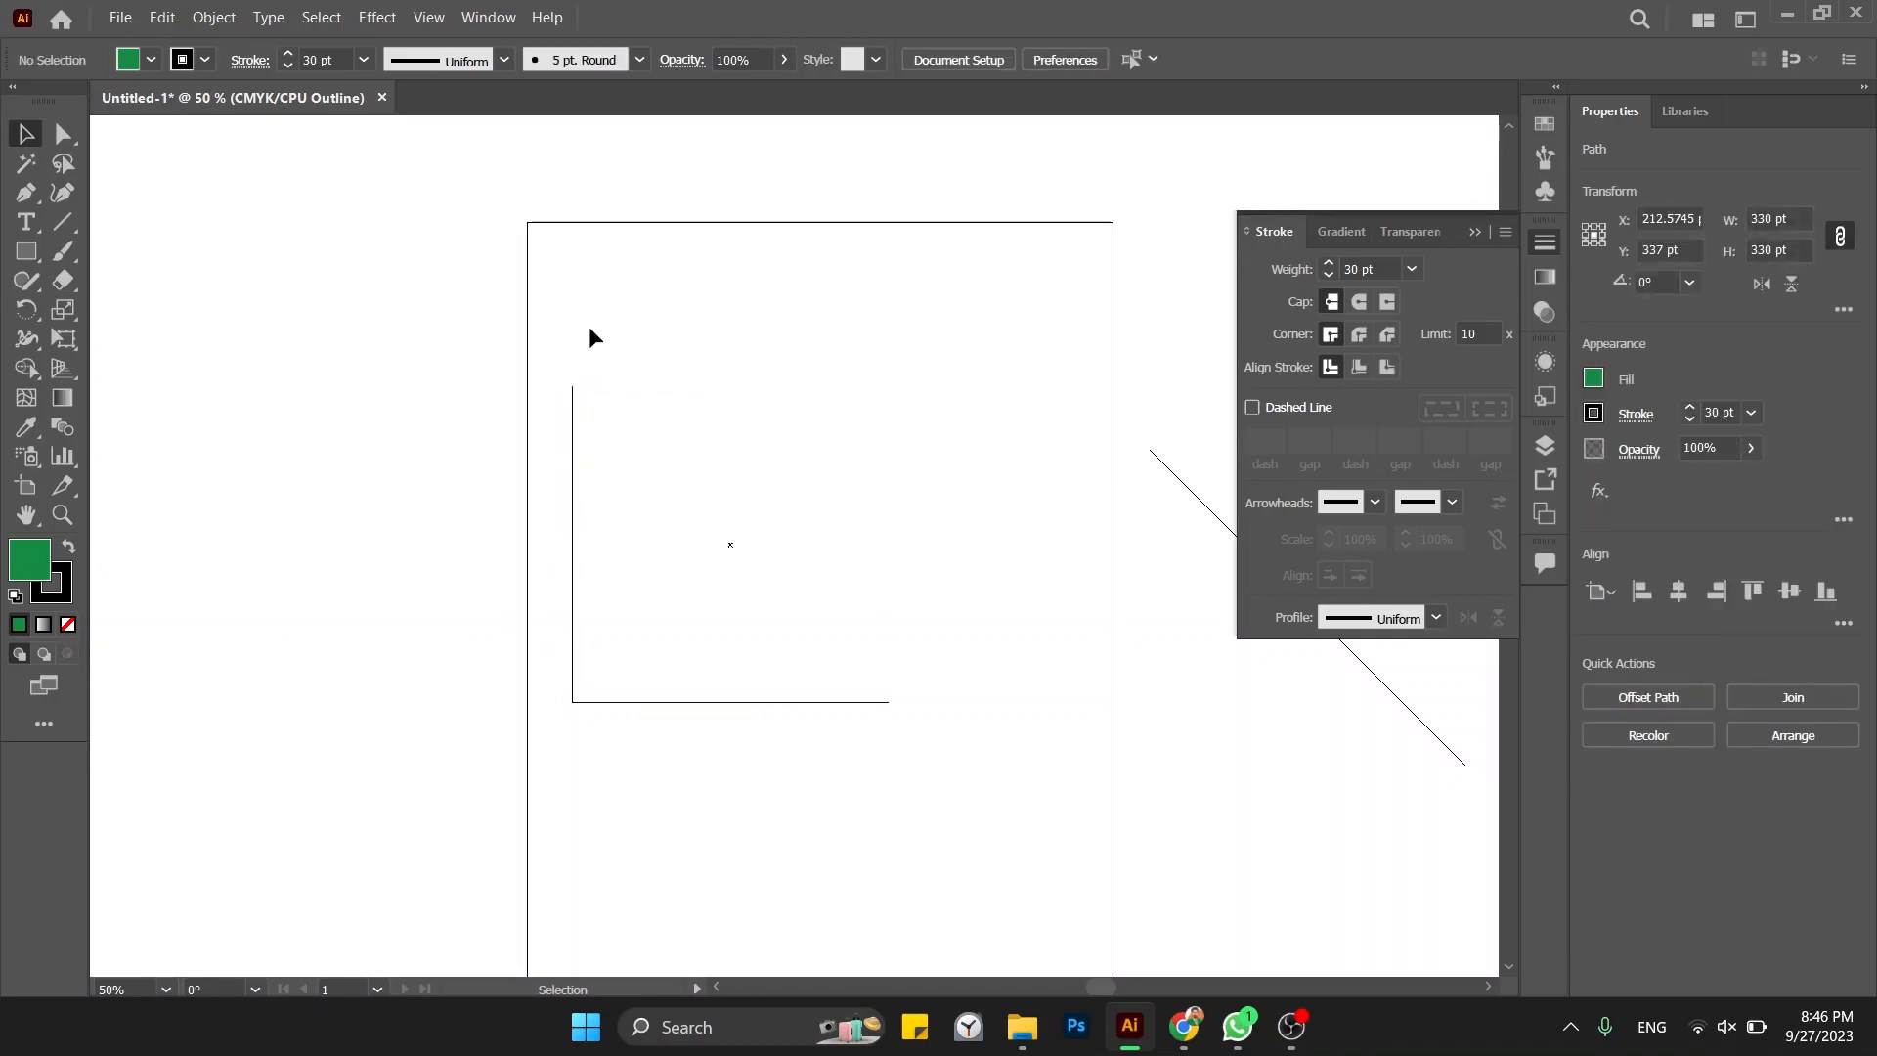
left_click_drag(559, 360, 654, 444)
left_click(597, 379)
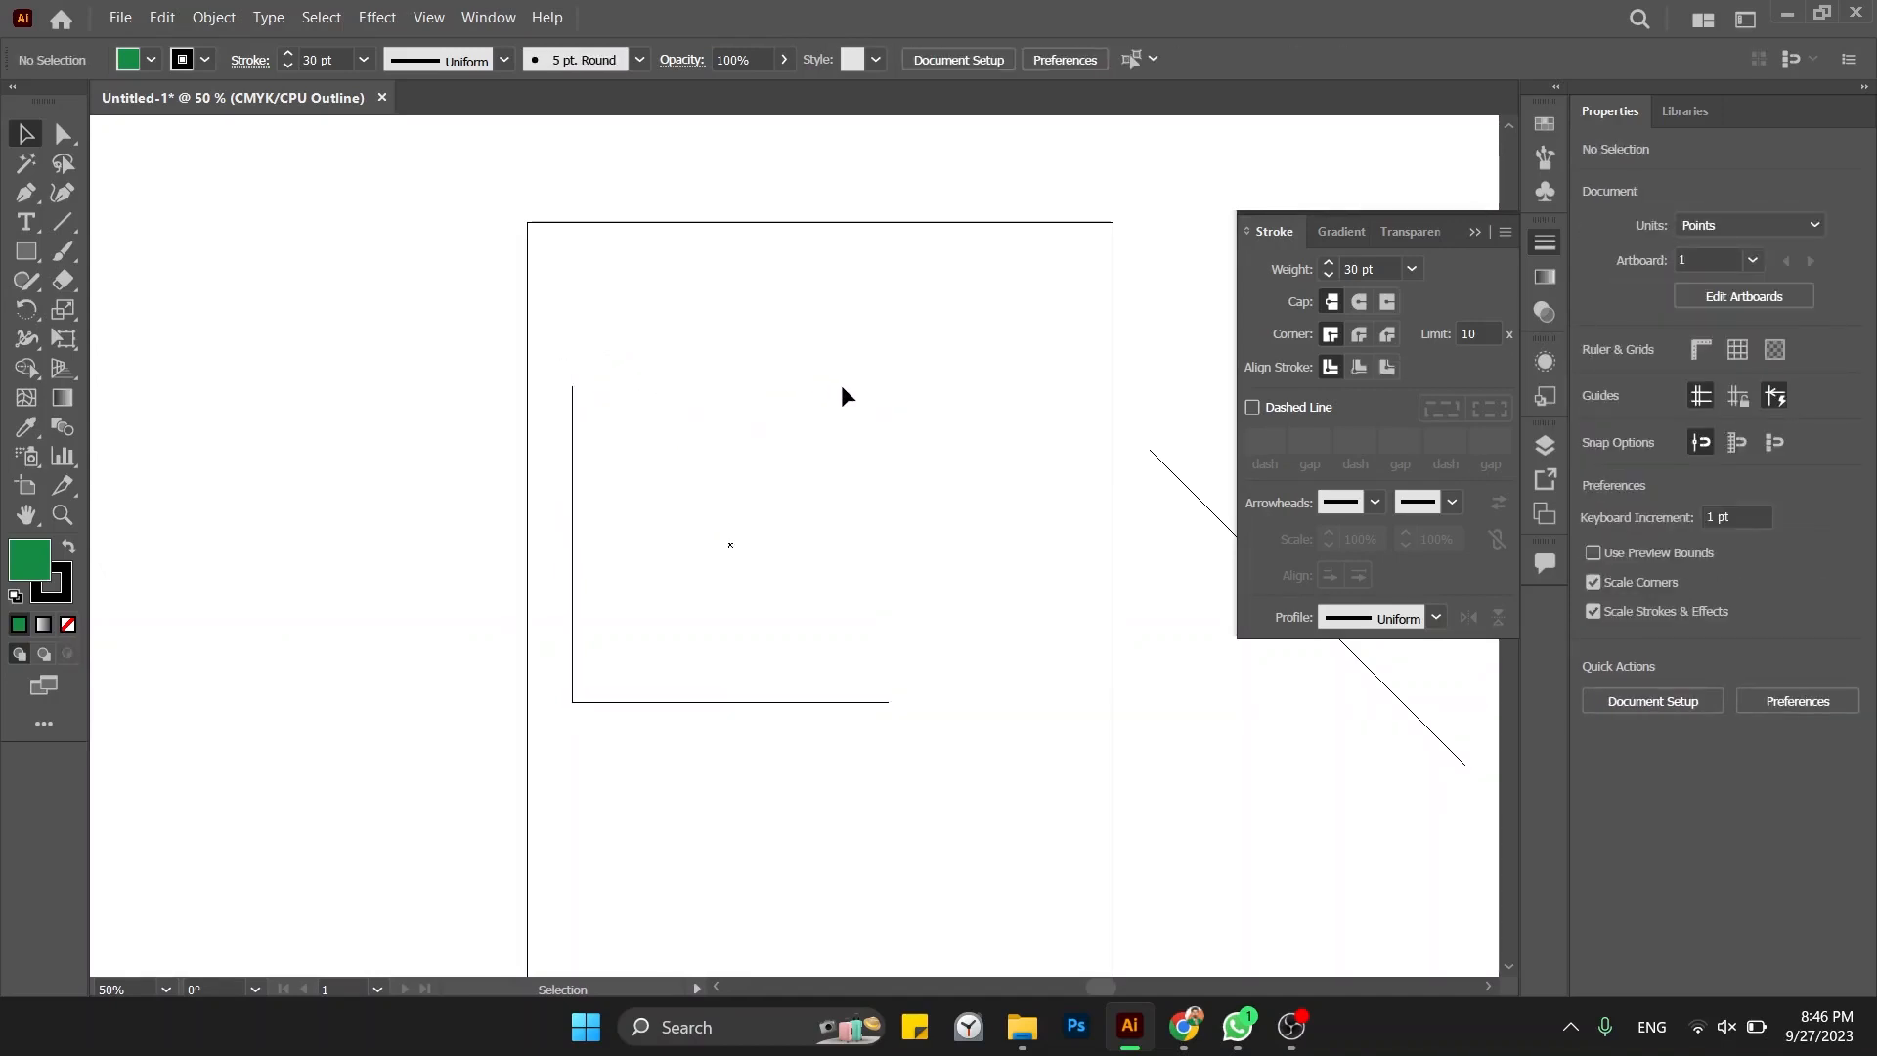
key("a")
key("ctrl+y")
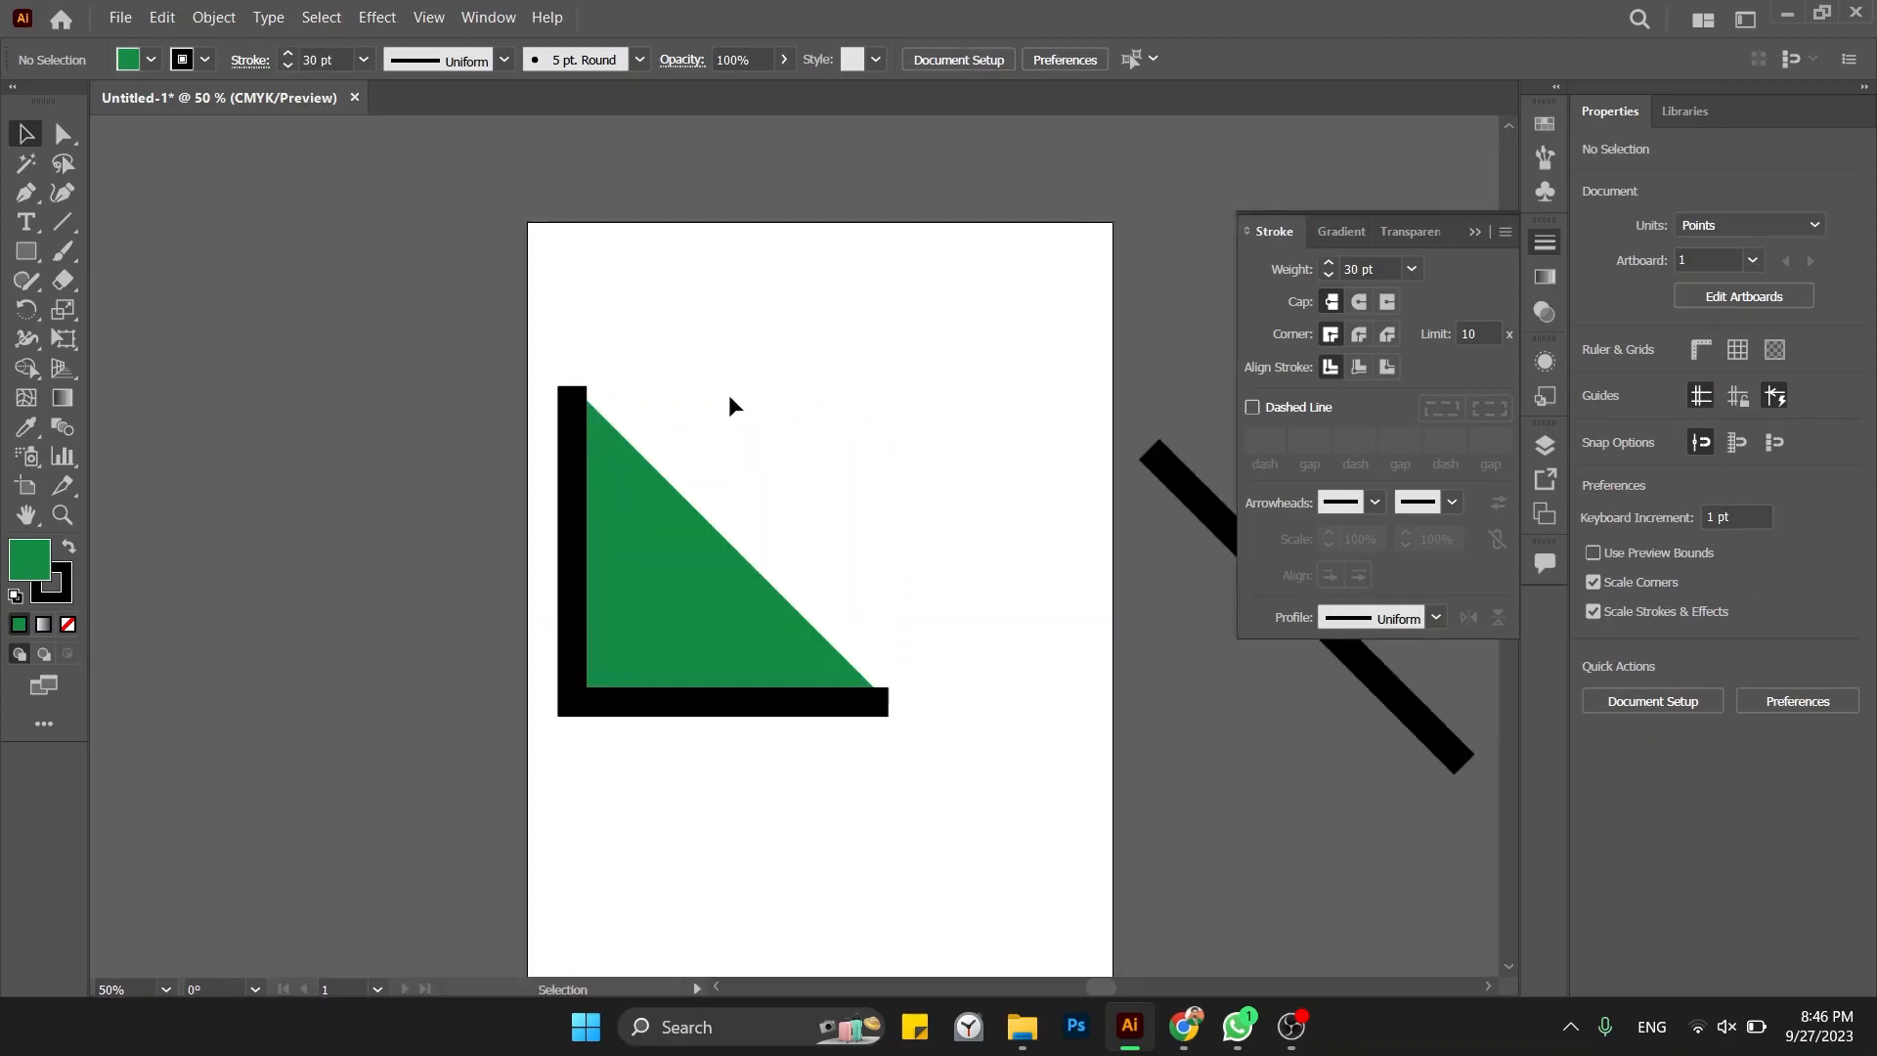
Step: Undo the anchor point deletion to restore the full green square, and clear the selection
key("a")
key("ctrl+a")
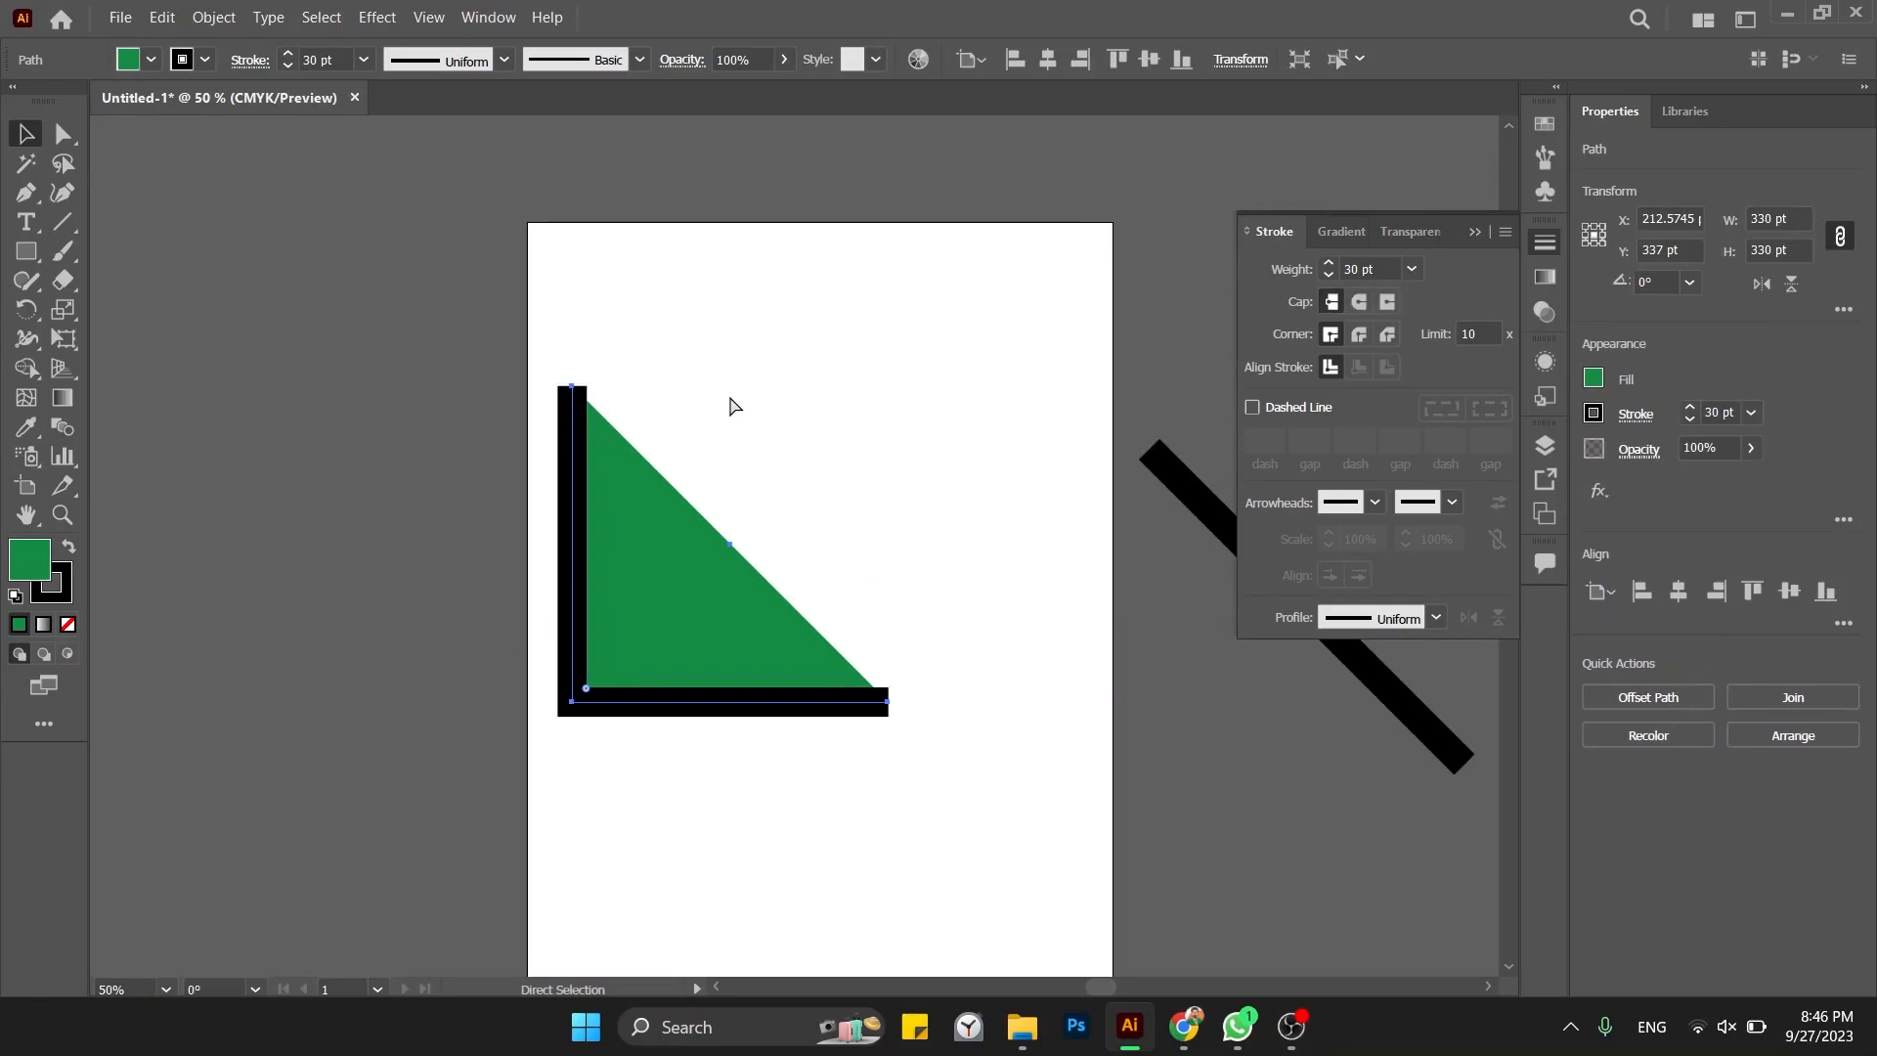
key("ctrl+z")
key("v")
left_click(880, 318)
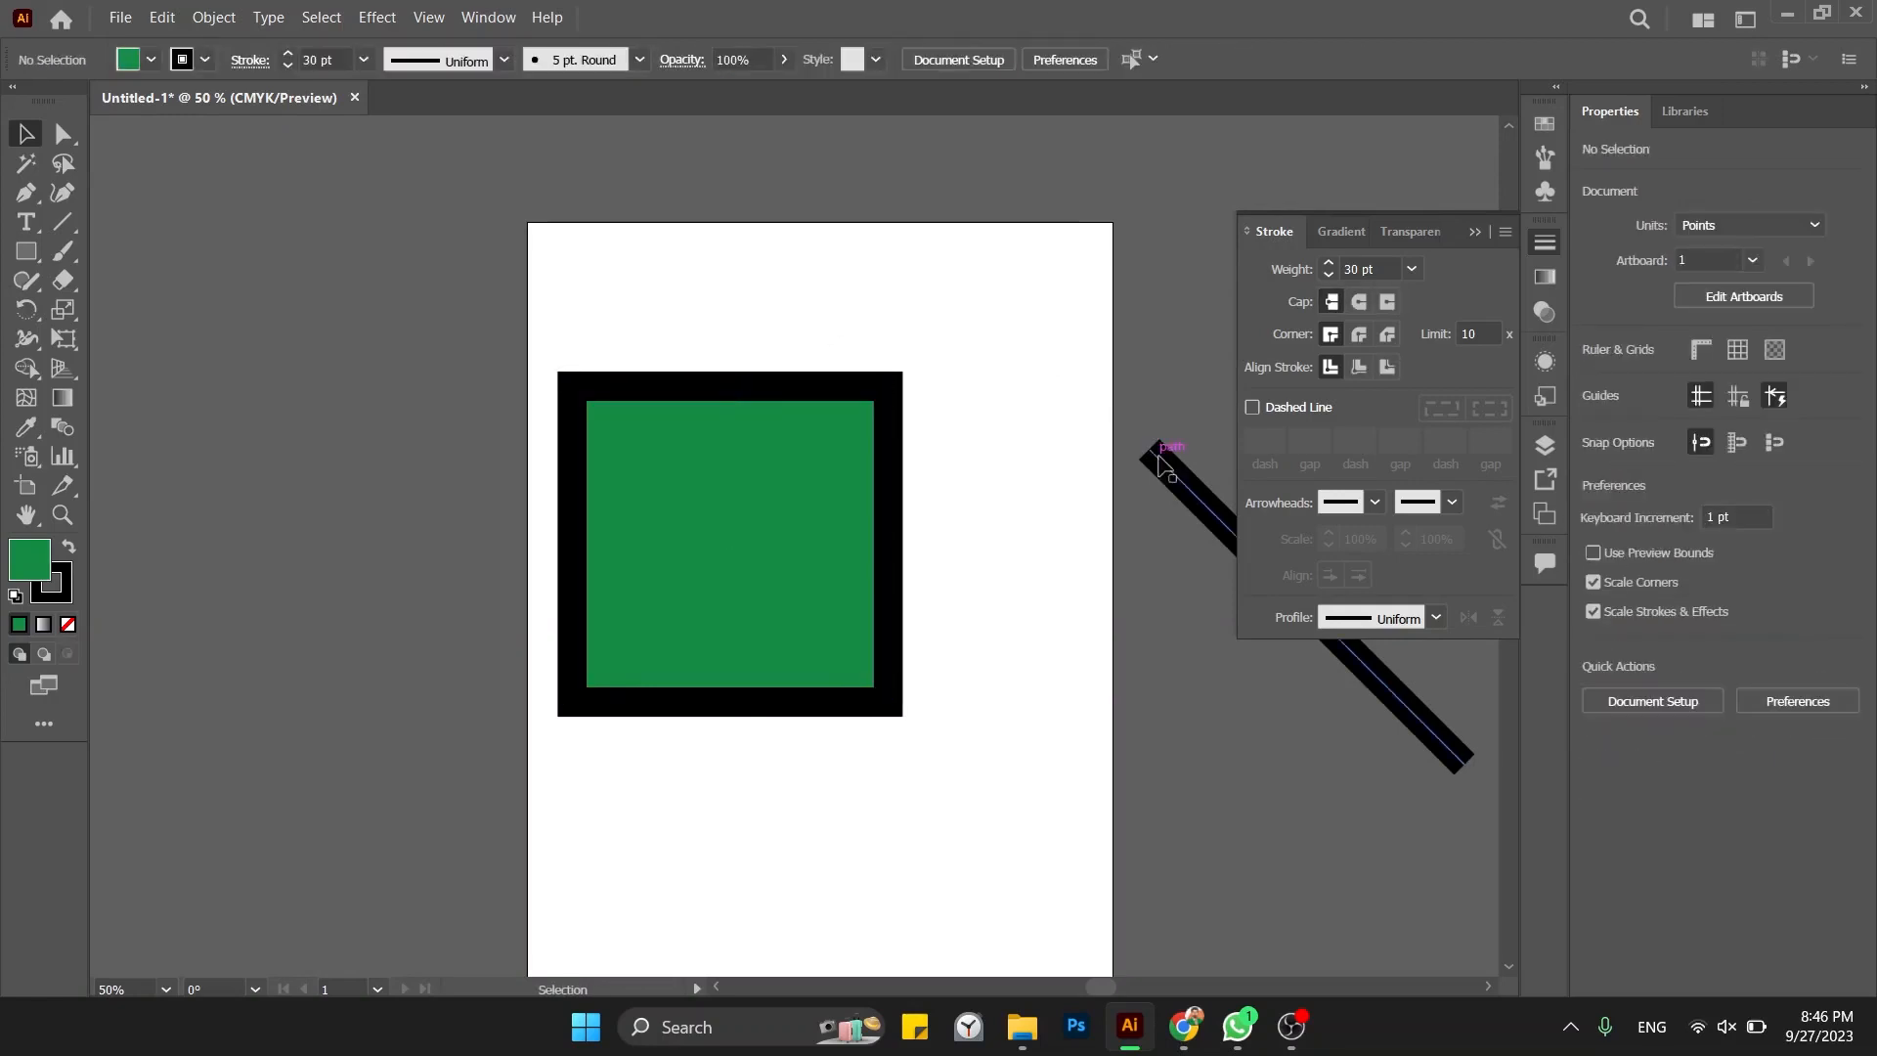
Step: Move the diagonal line level with the square, to about X 791 pt, Y 337 pt
left_click_drag(1161, 457, 1139, 394)
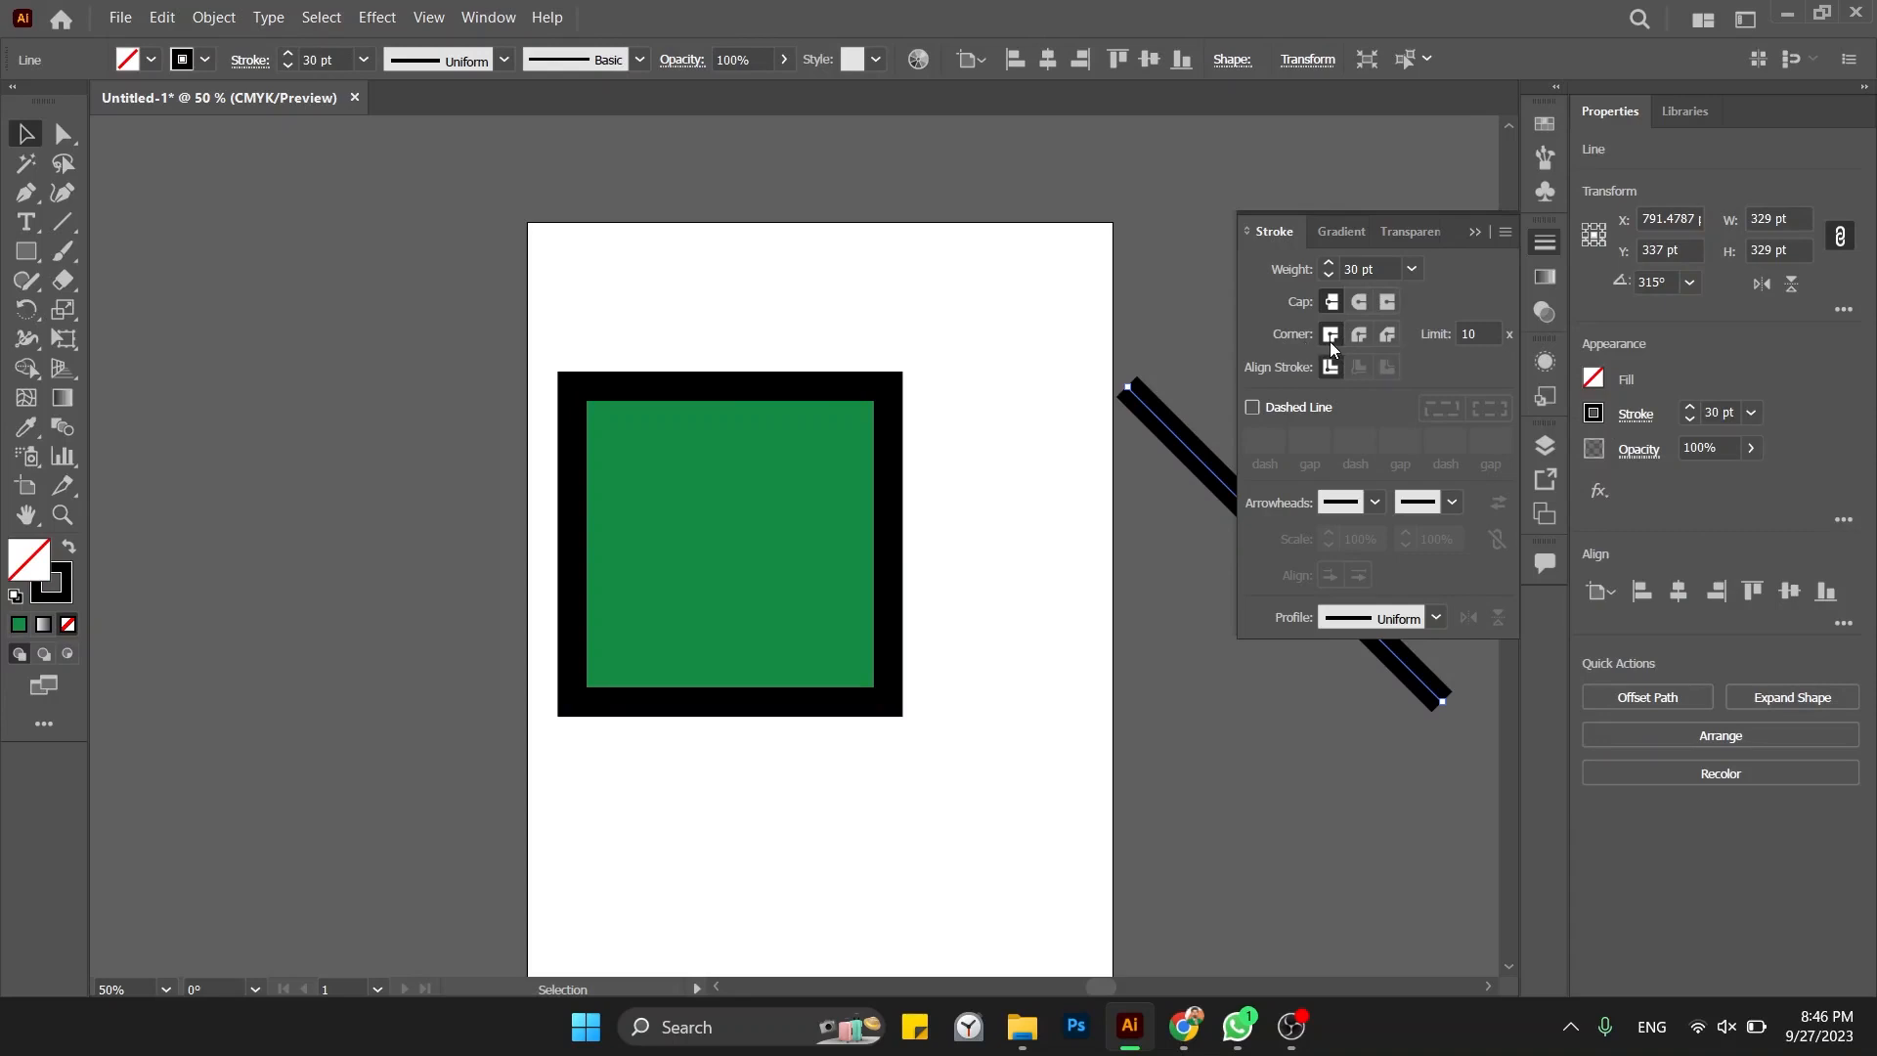
left_click_drag(1148, 366, 887, 372)
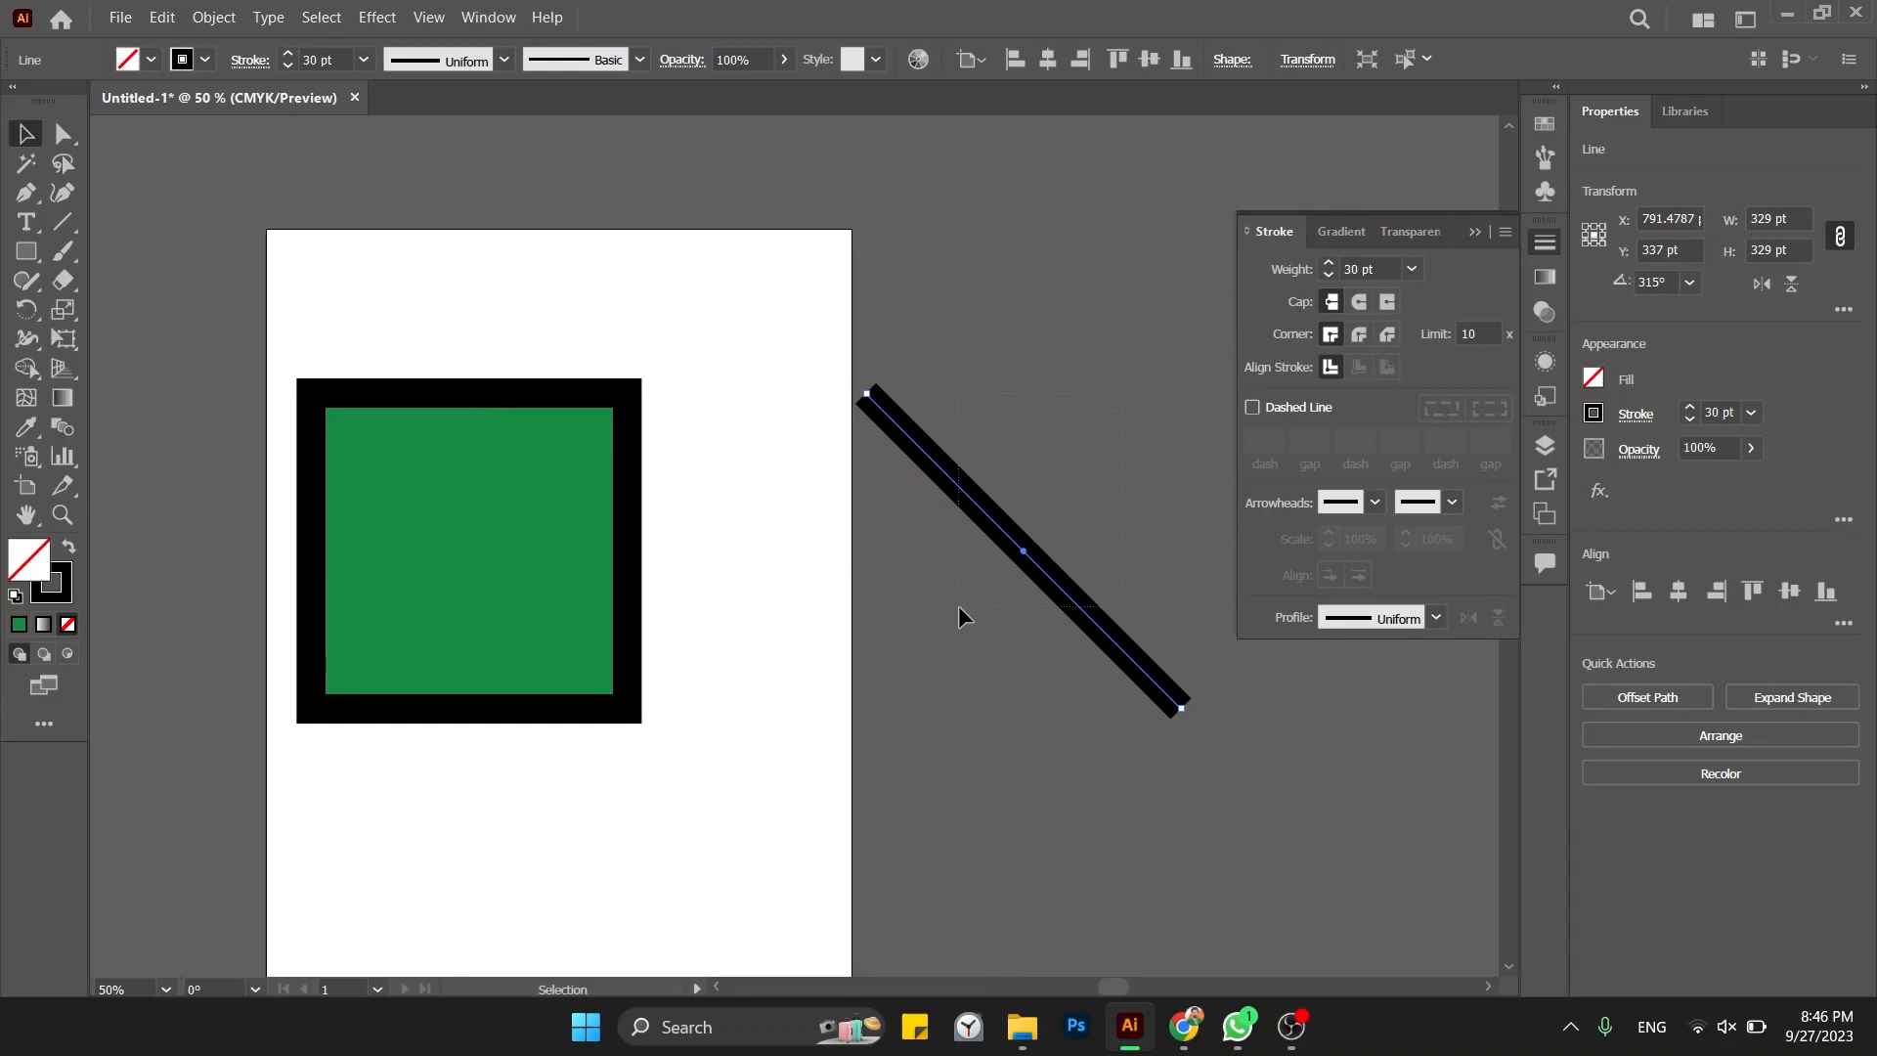
Step: Apply Round Join to the corners of the green square's stroke
left_click_drag(665, 331, 255, 883)
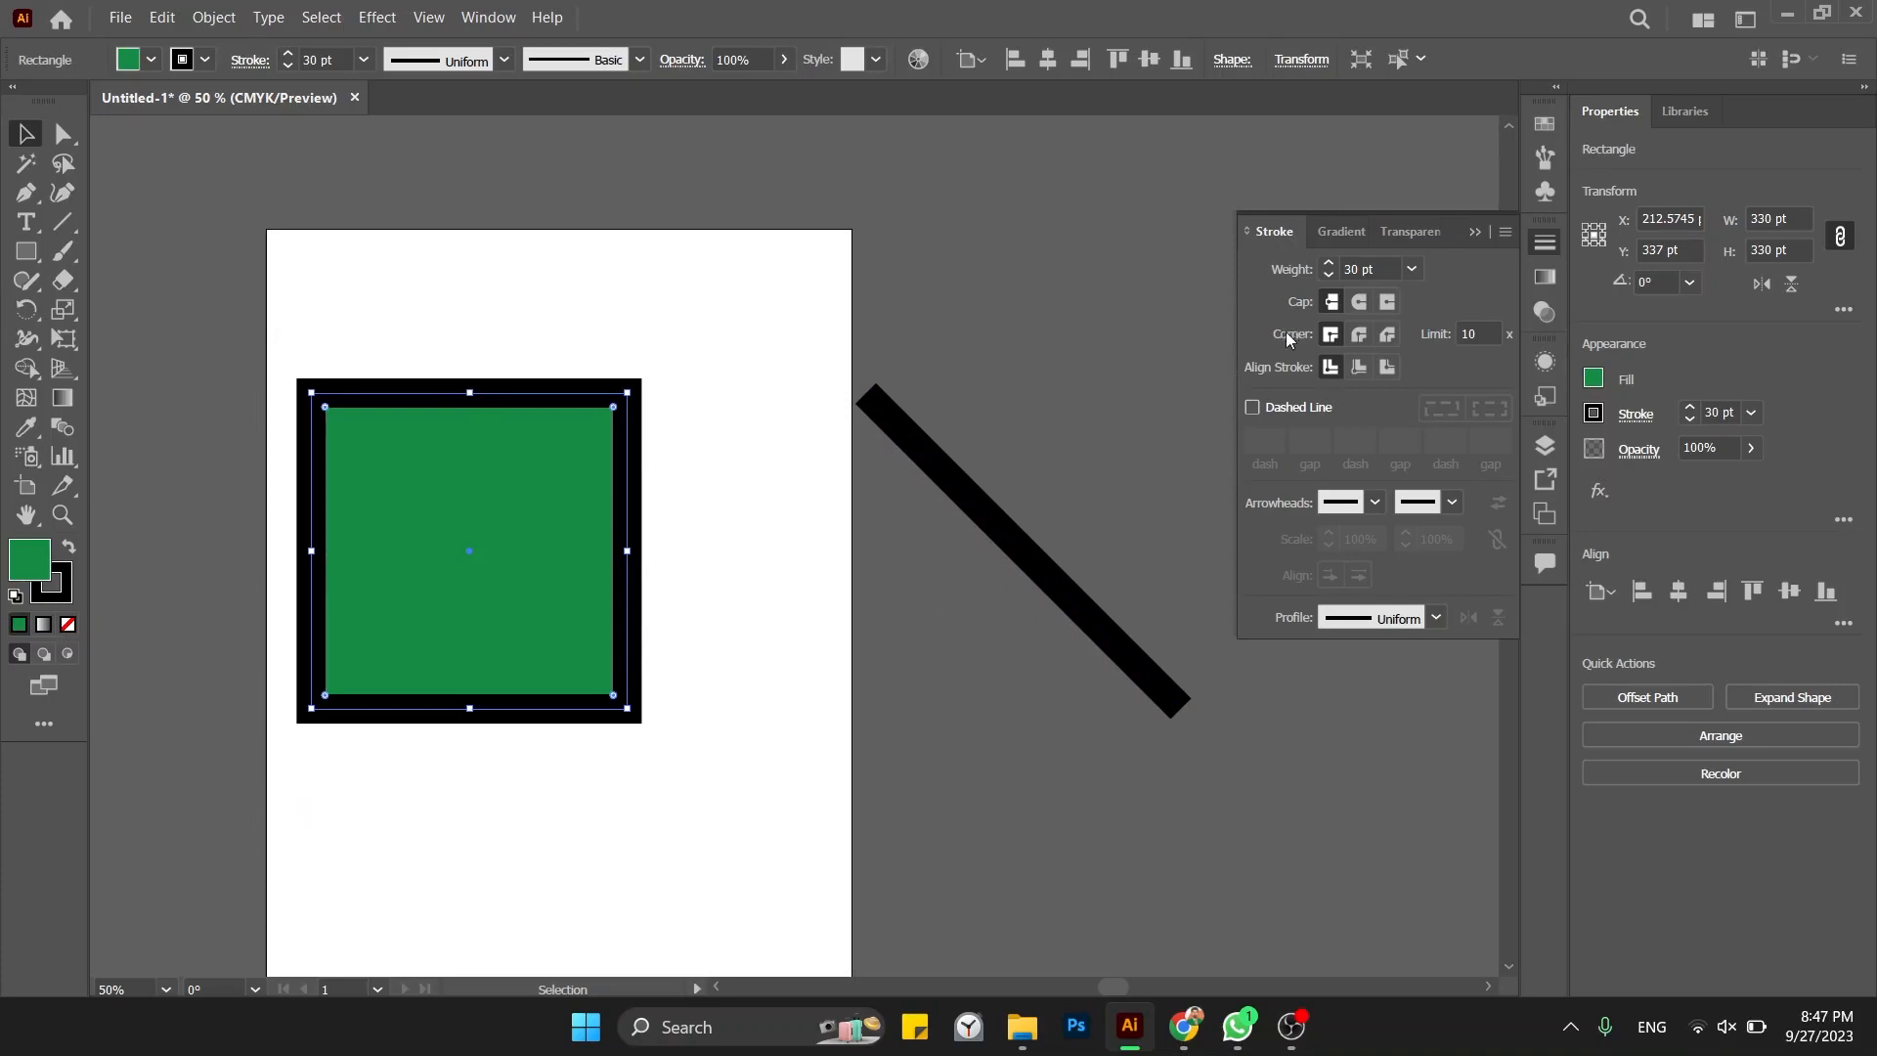
left_click_drag(1046, 415, 867, 589)
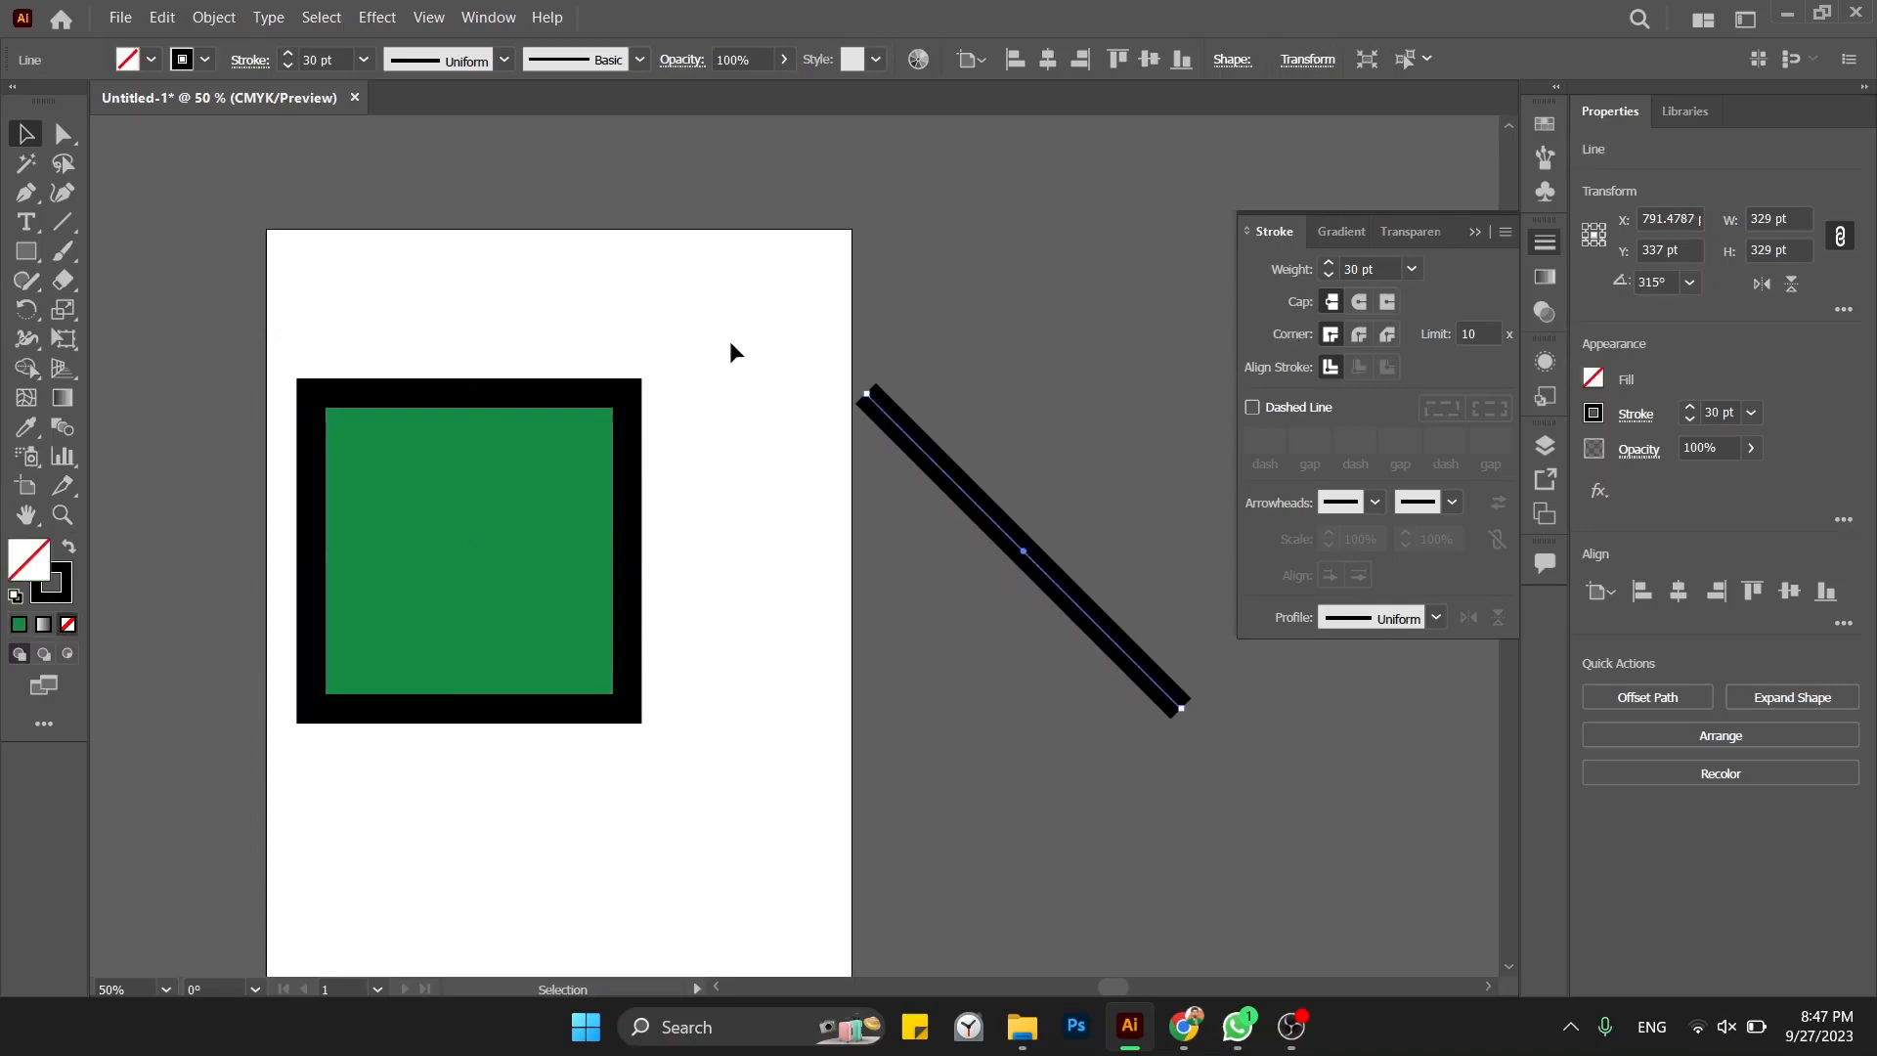
left_click_drag(731, 344, 193, 821)
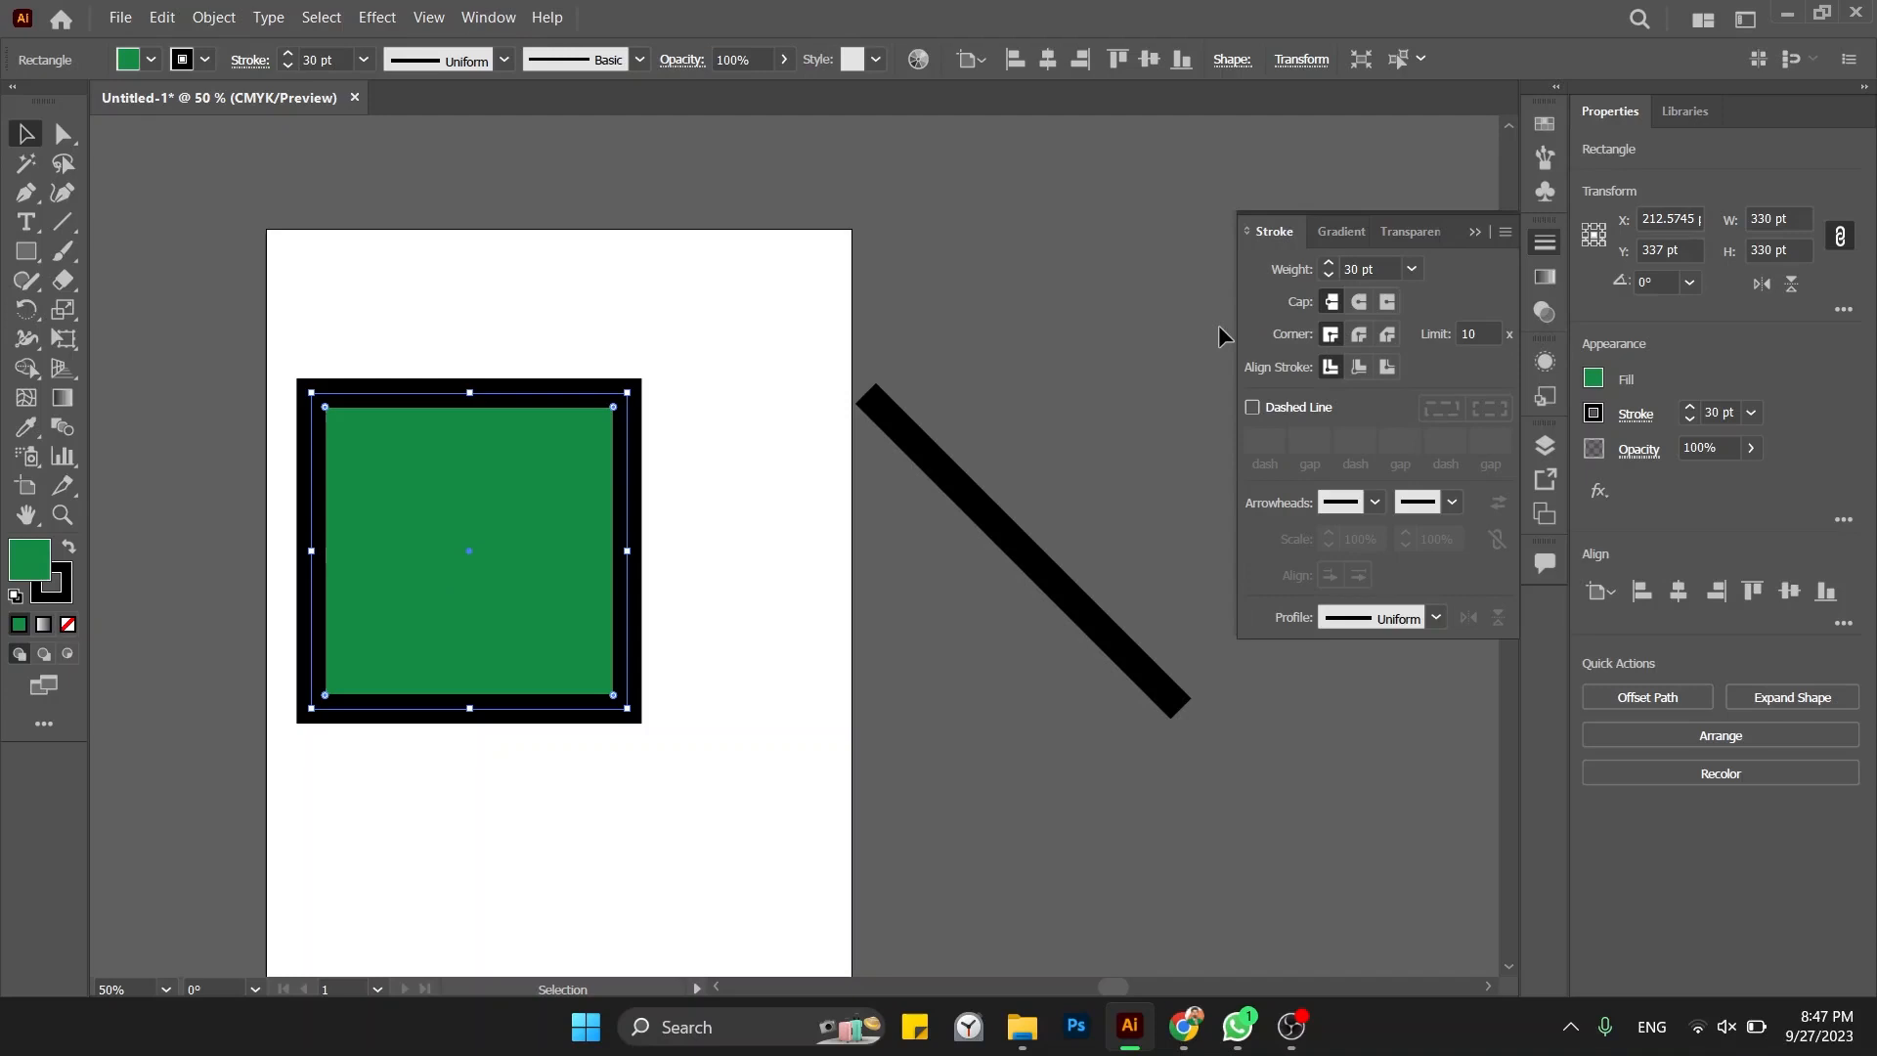
left_click(1358, 334)
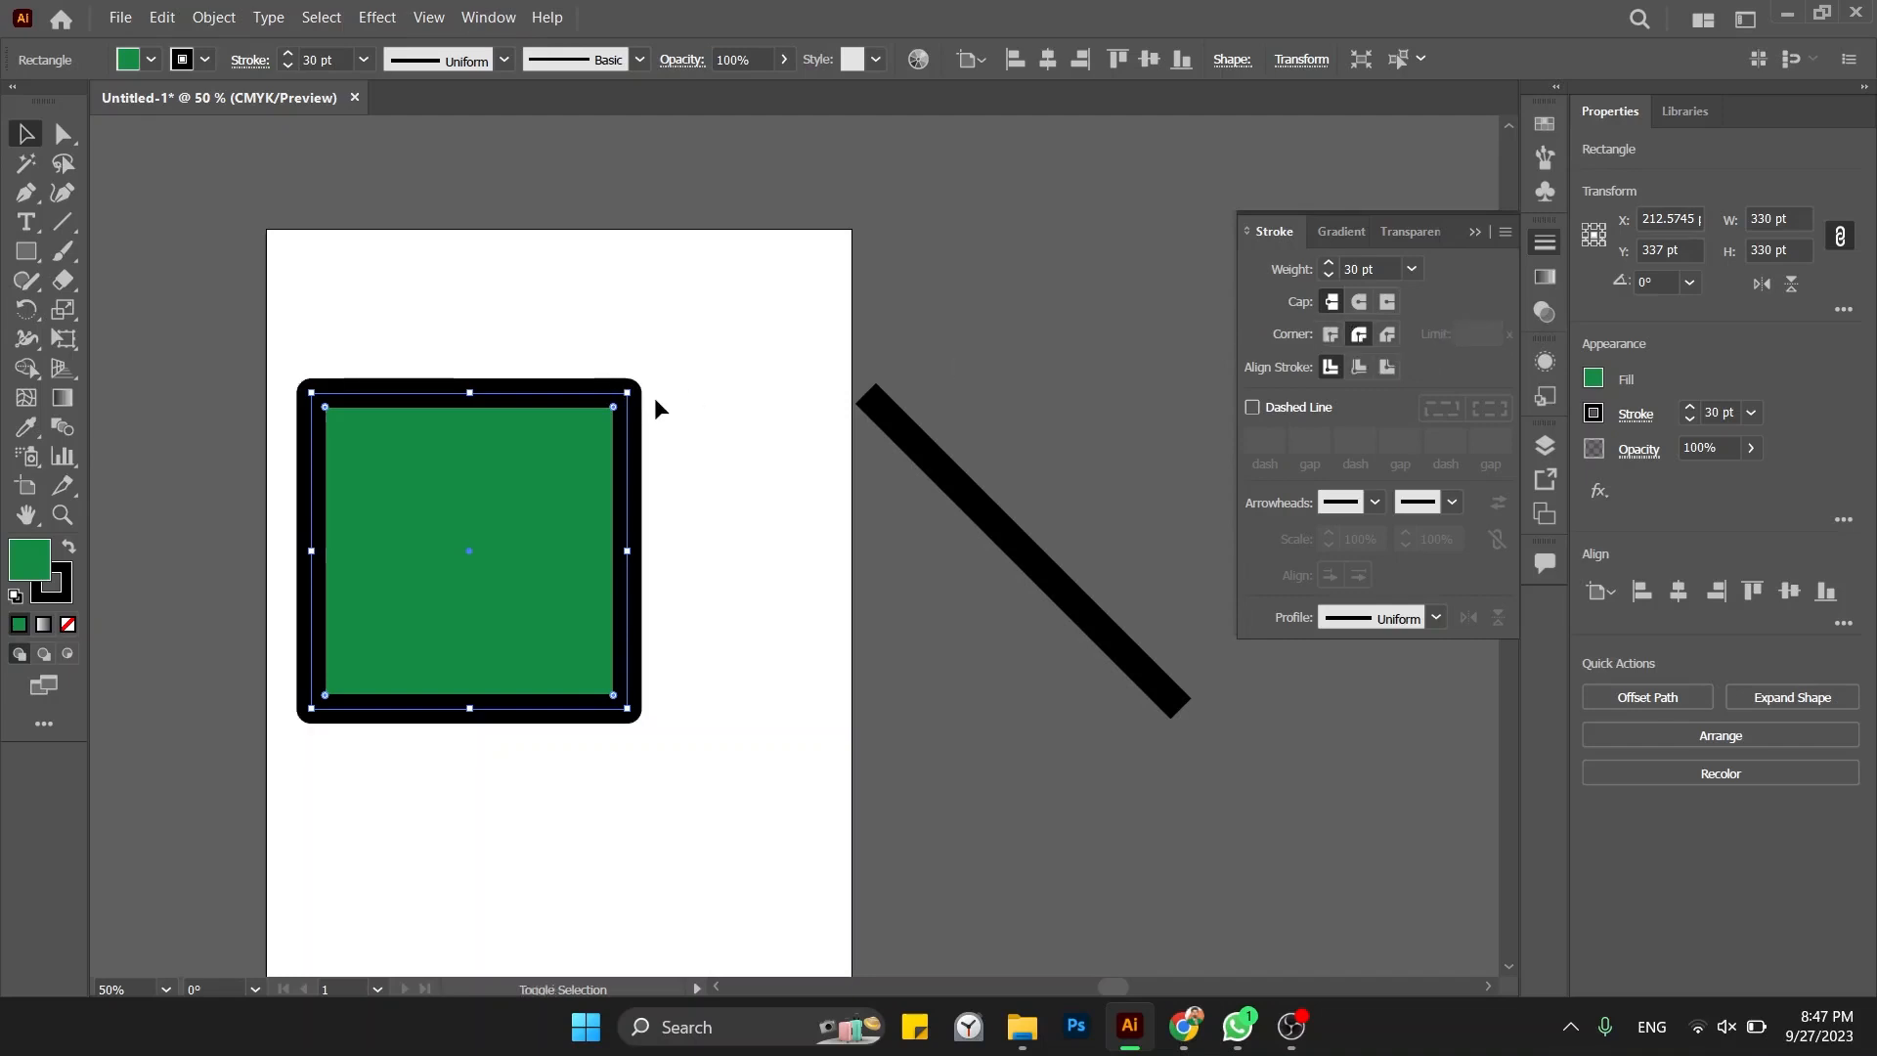
Step: Compare Miter Join with Round Join on the square's upper-right corner up close, finishing on Round Join at 100% view
key("z")
left_click(616, 386)
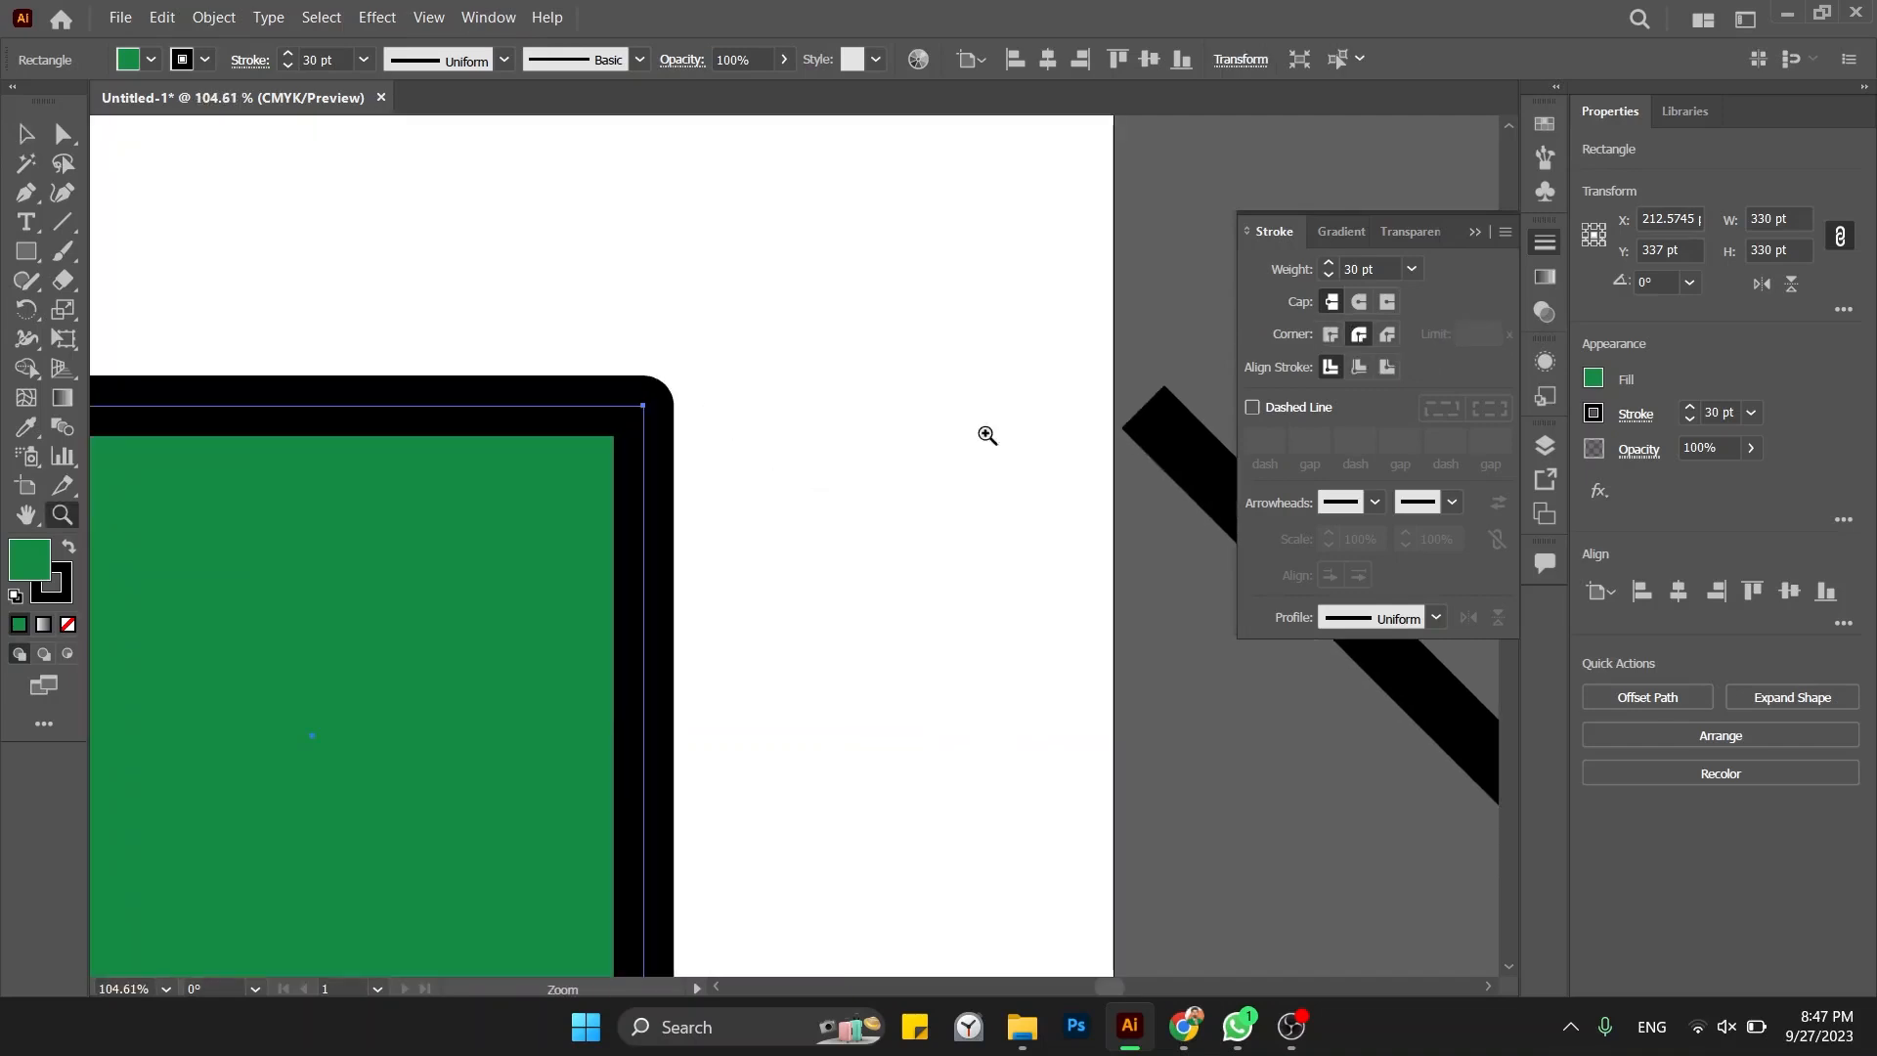
left_click(1330, 334)
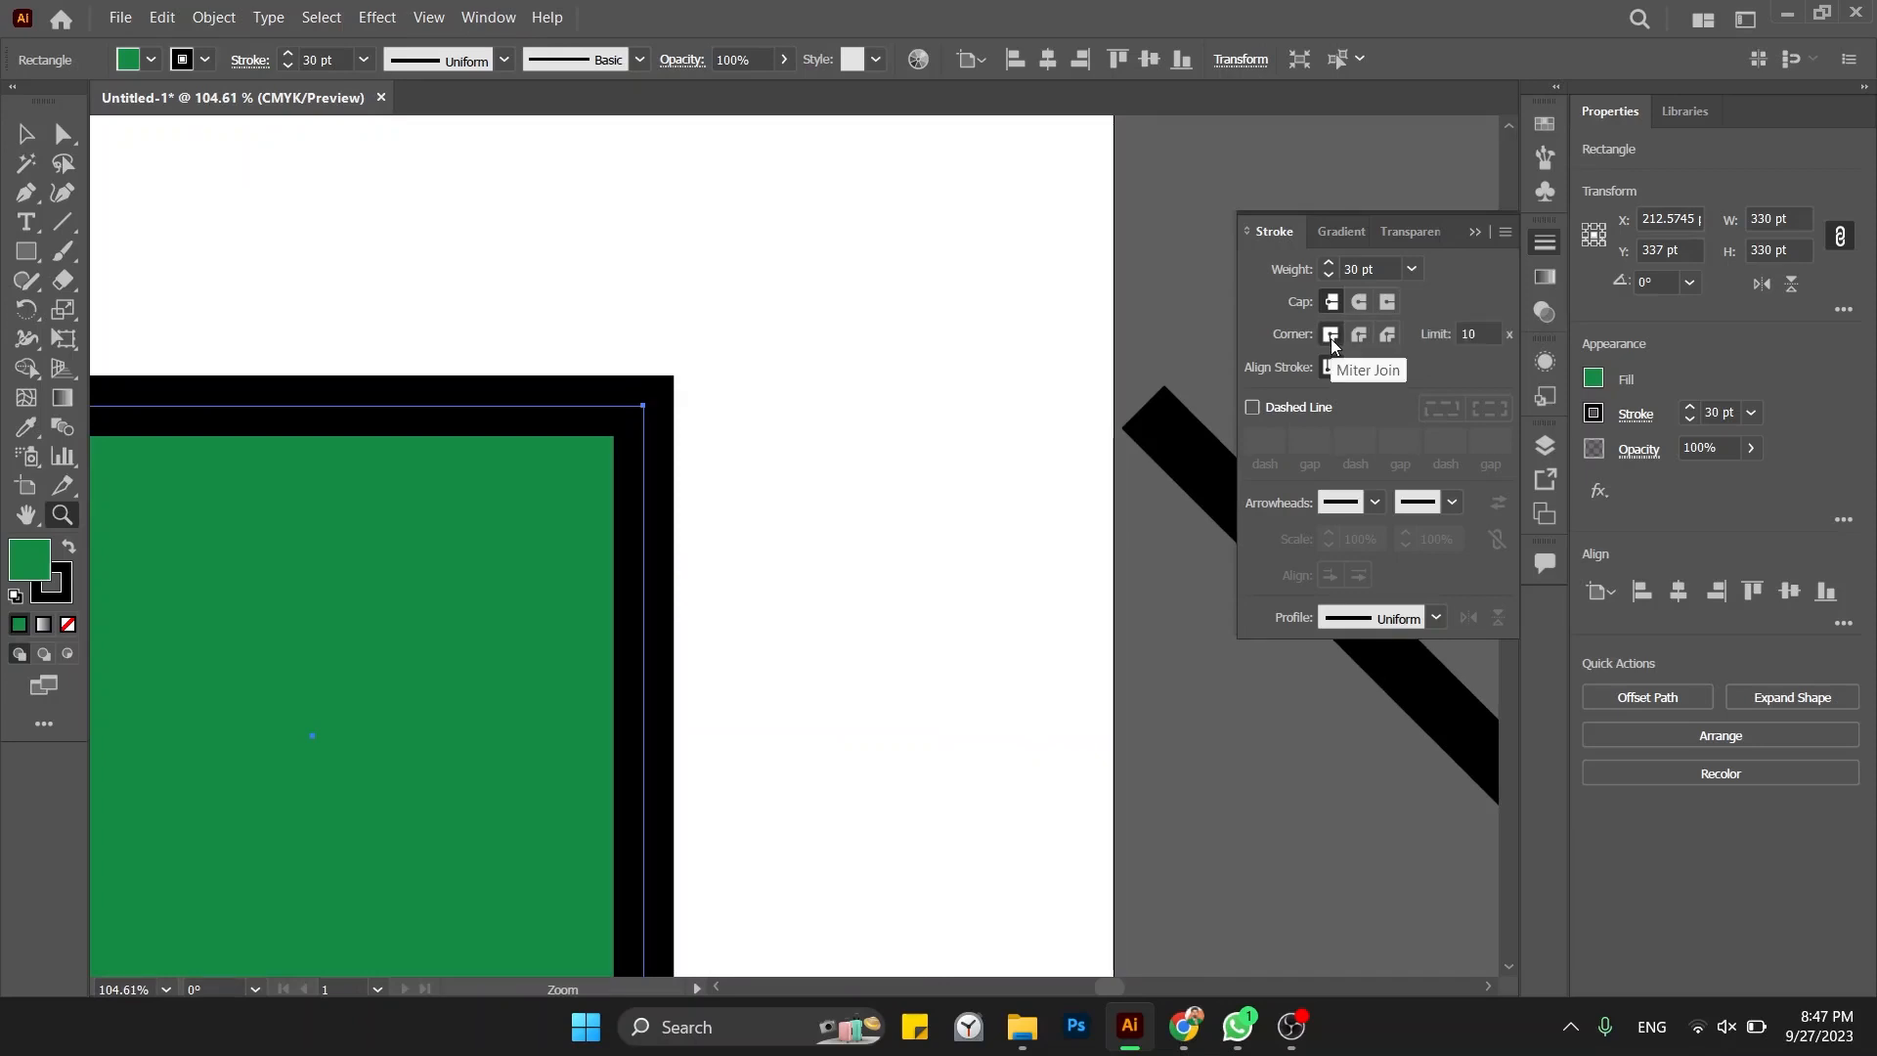
left_click(1354, 335)
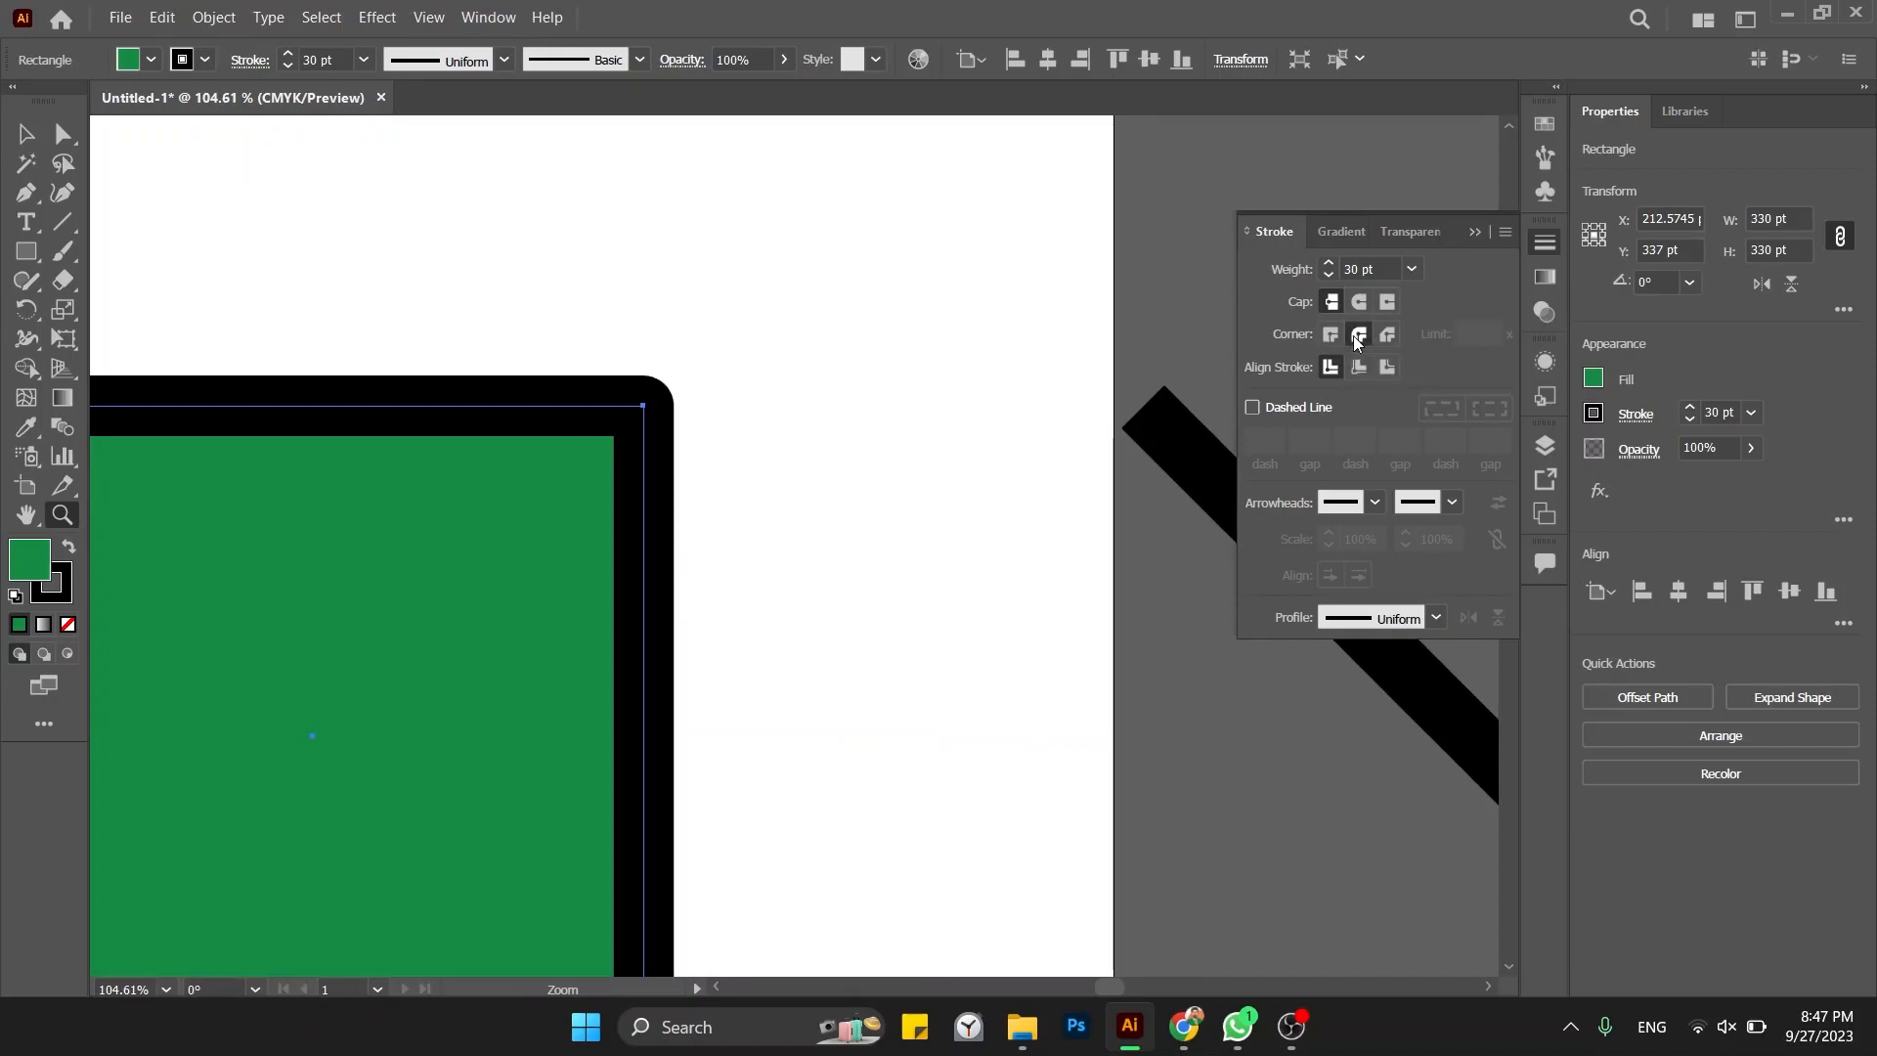
left_click_drag(622, 432, 826, 388)
key("ctrl+1")
left_click(1150, 452)
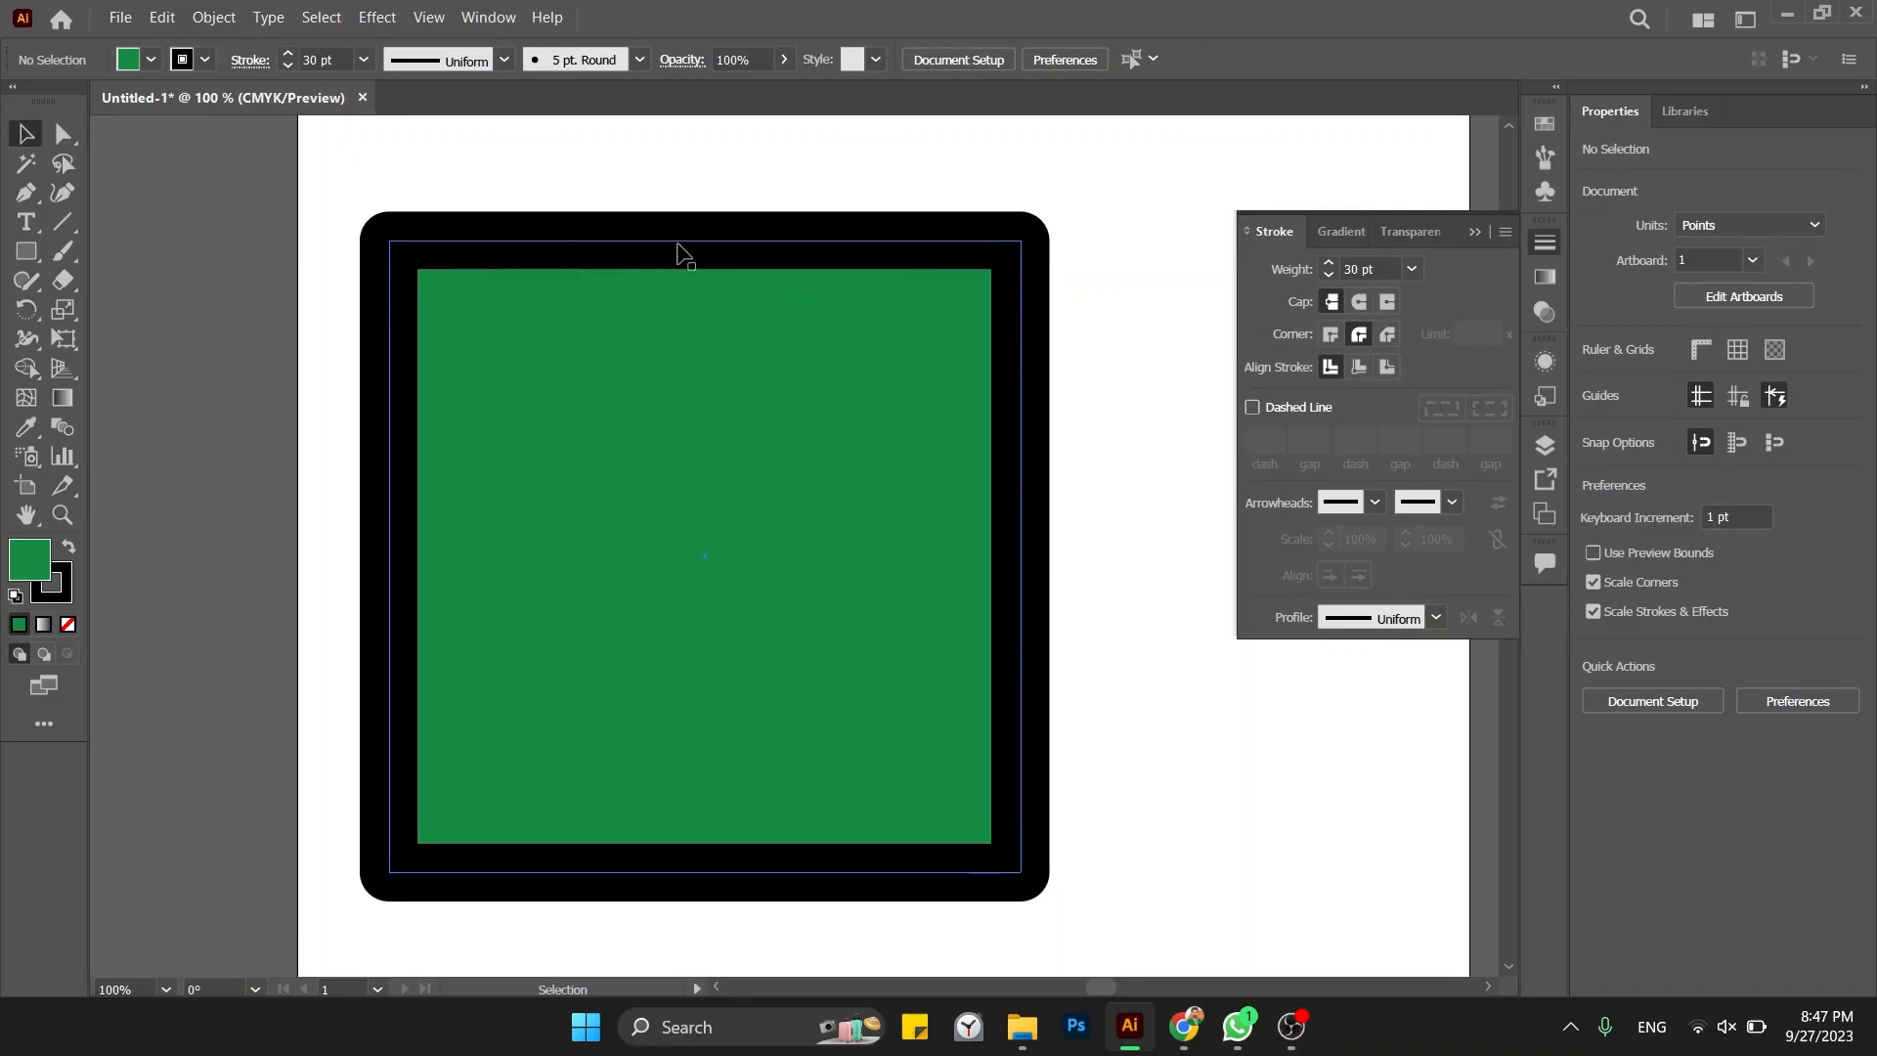
Step: Apply Bevel Join to the square's stroke corners and dismiss the interrupting IDM dialog
left_click(955, 290)
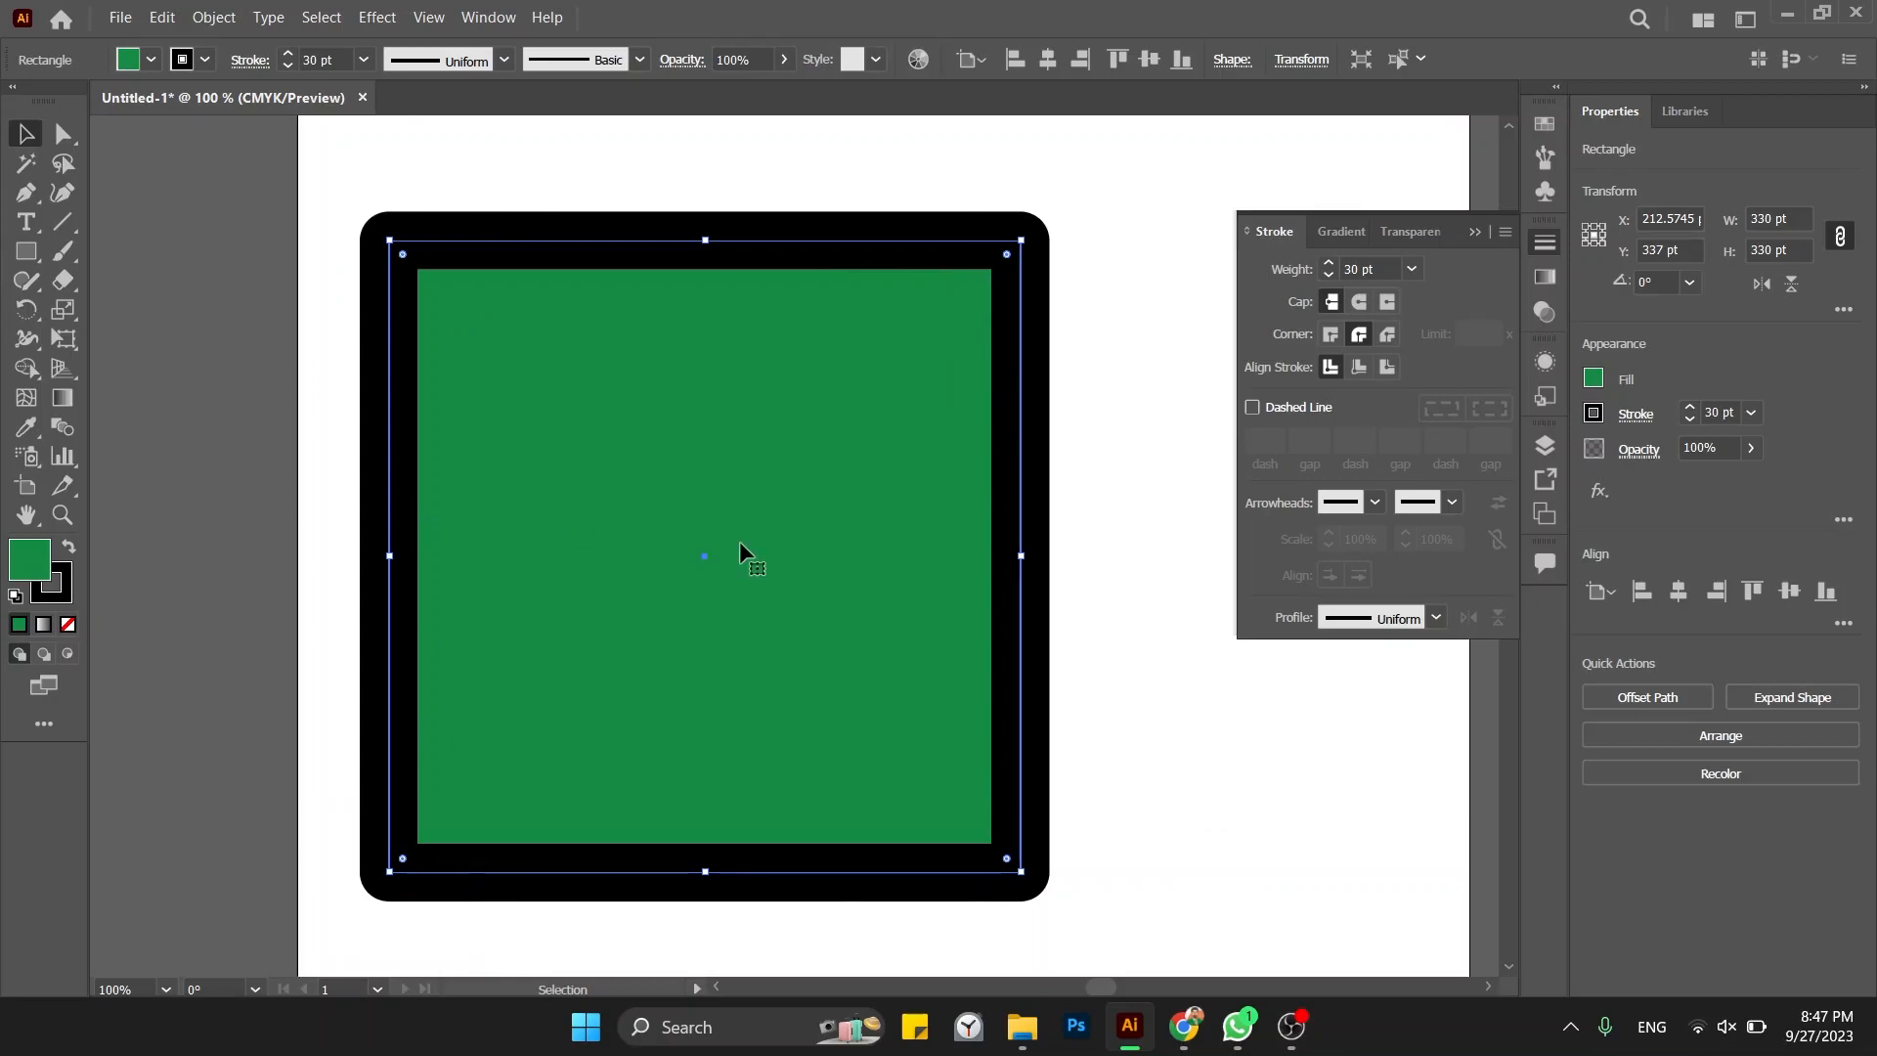
left_click(1387, 334)
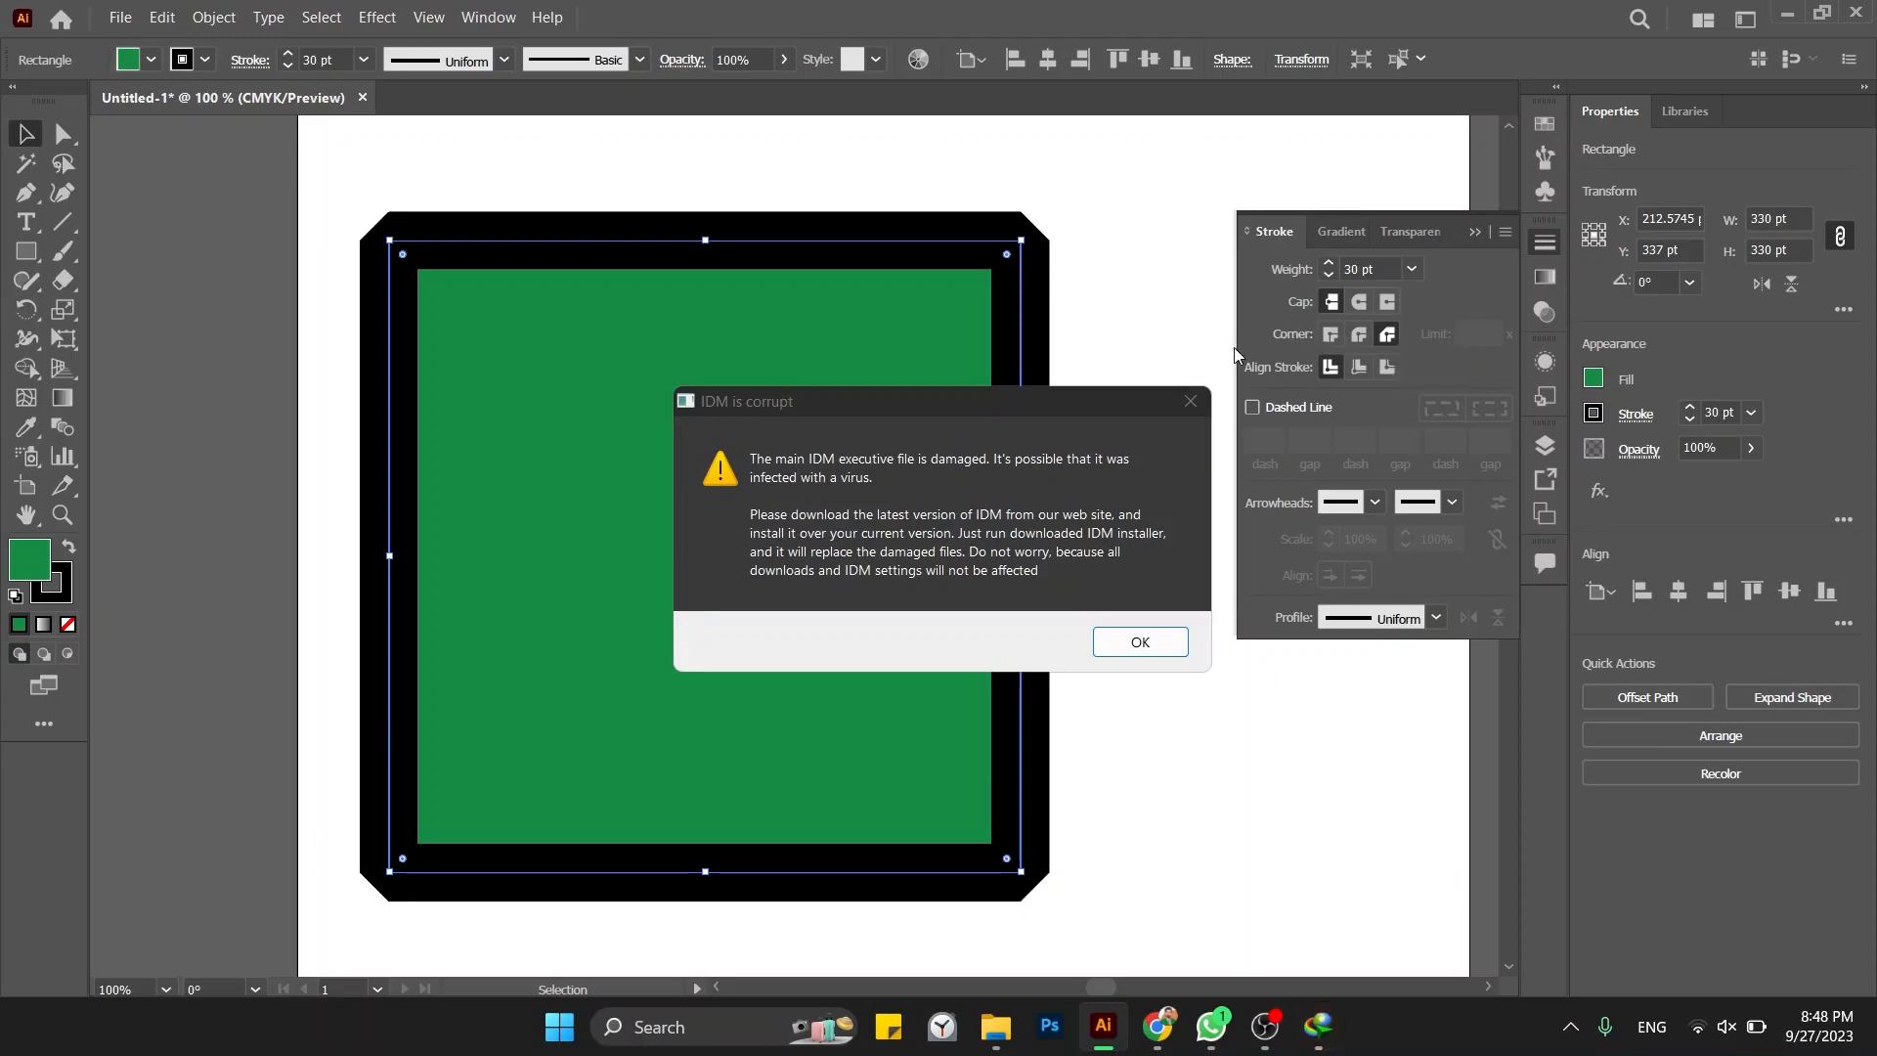
left_click(1199, 395)
key("alt+Tab")
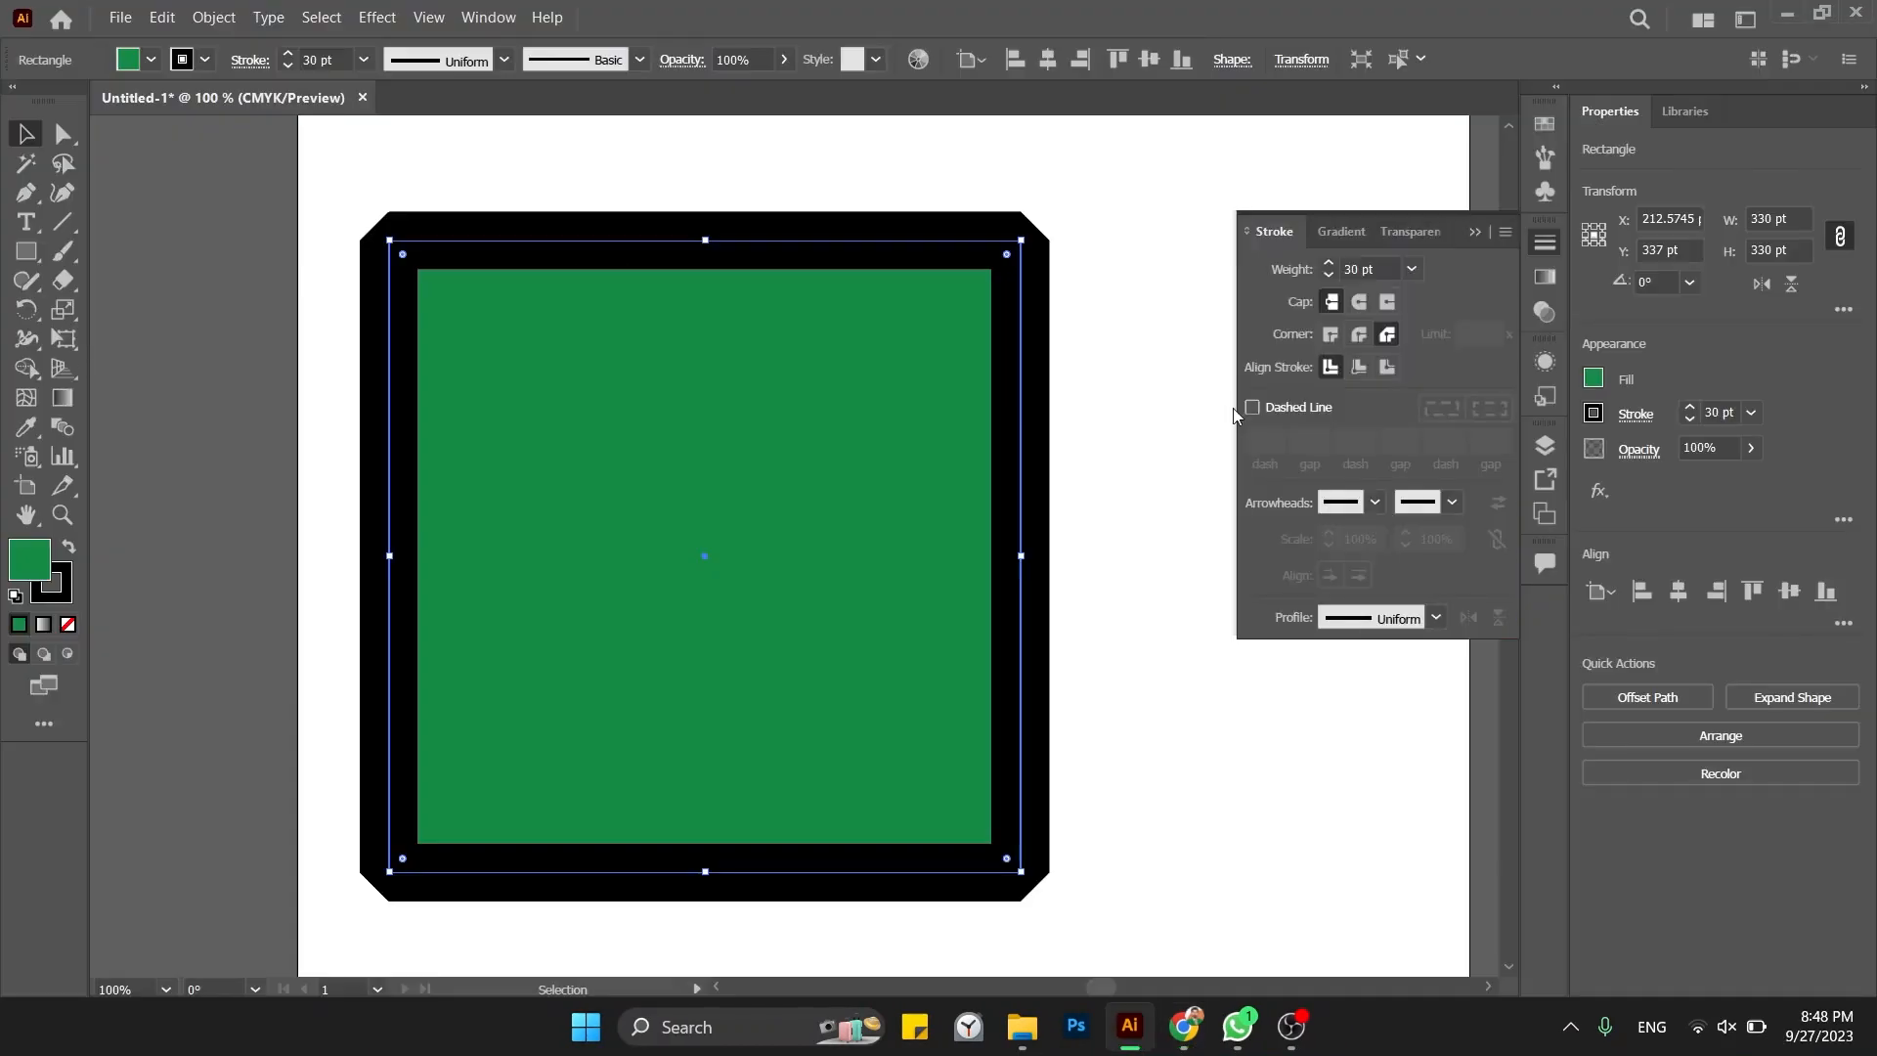
Step: Compare Round, Miter and Bevel Join once more on the square's stroke, finishing on Miter Join
left_click(1359, 336)
left_click(1333, 336)
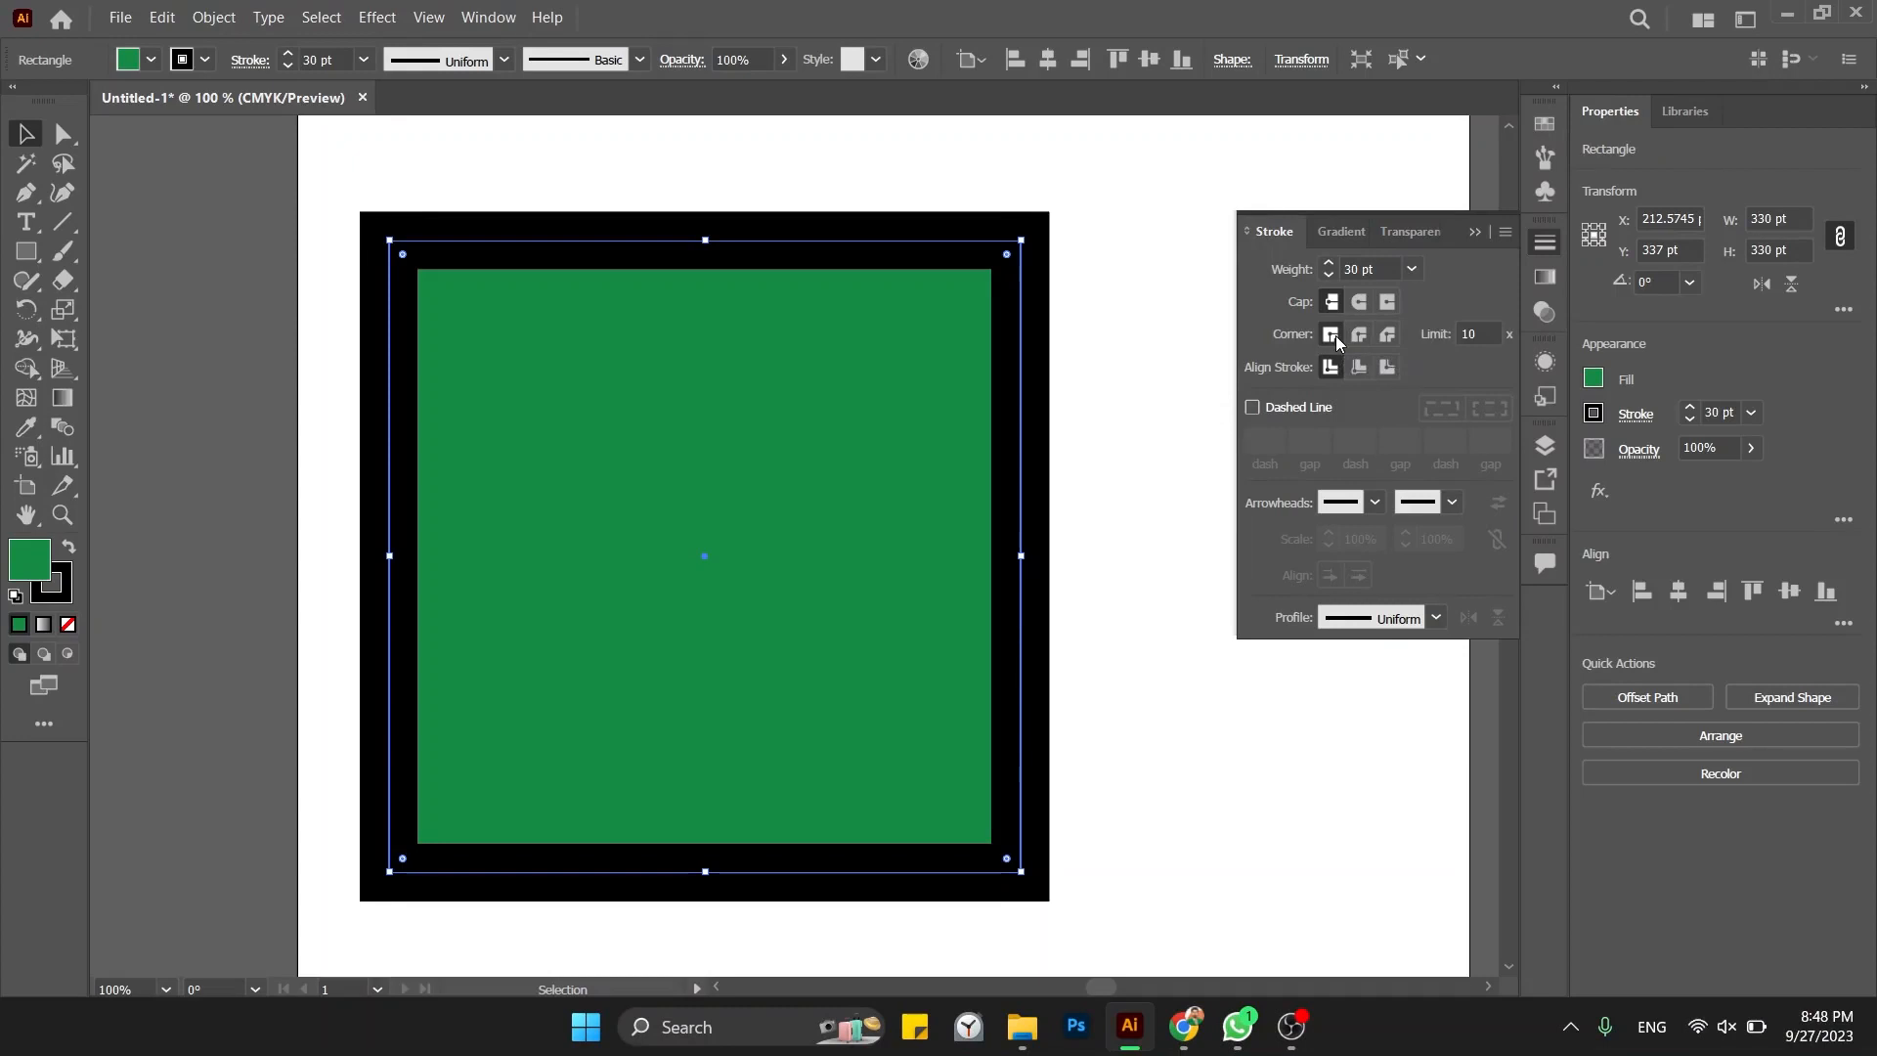
left_click(1359, 336)
left_click(1385, 337)
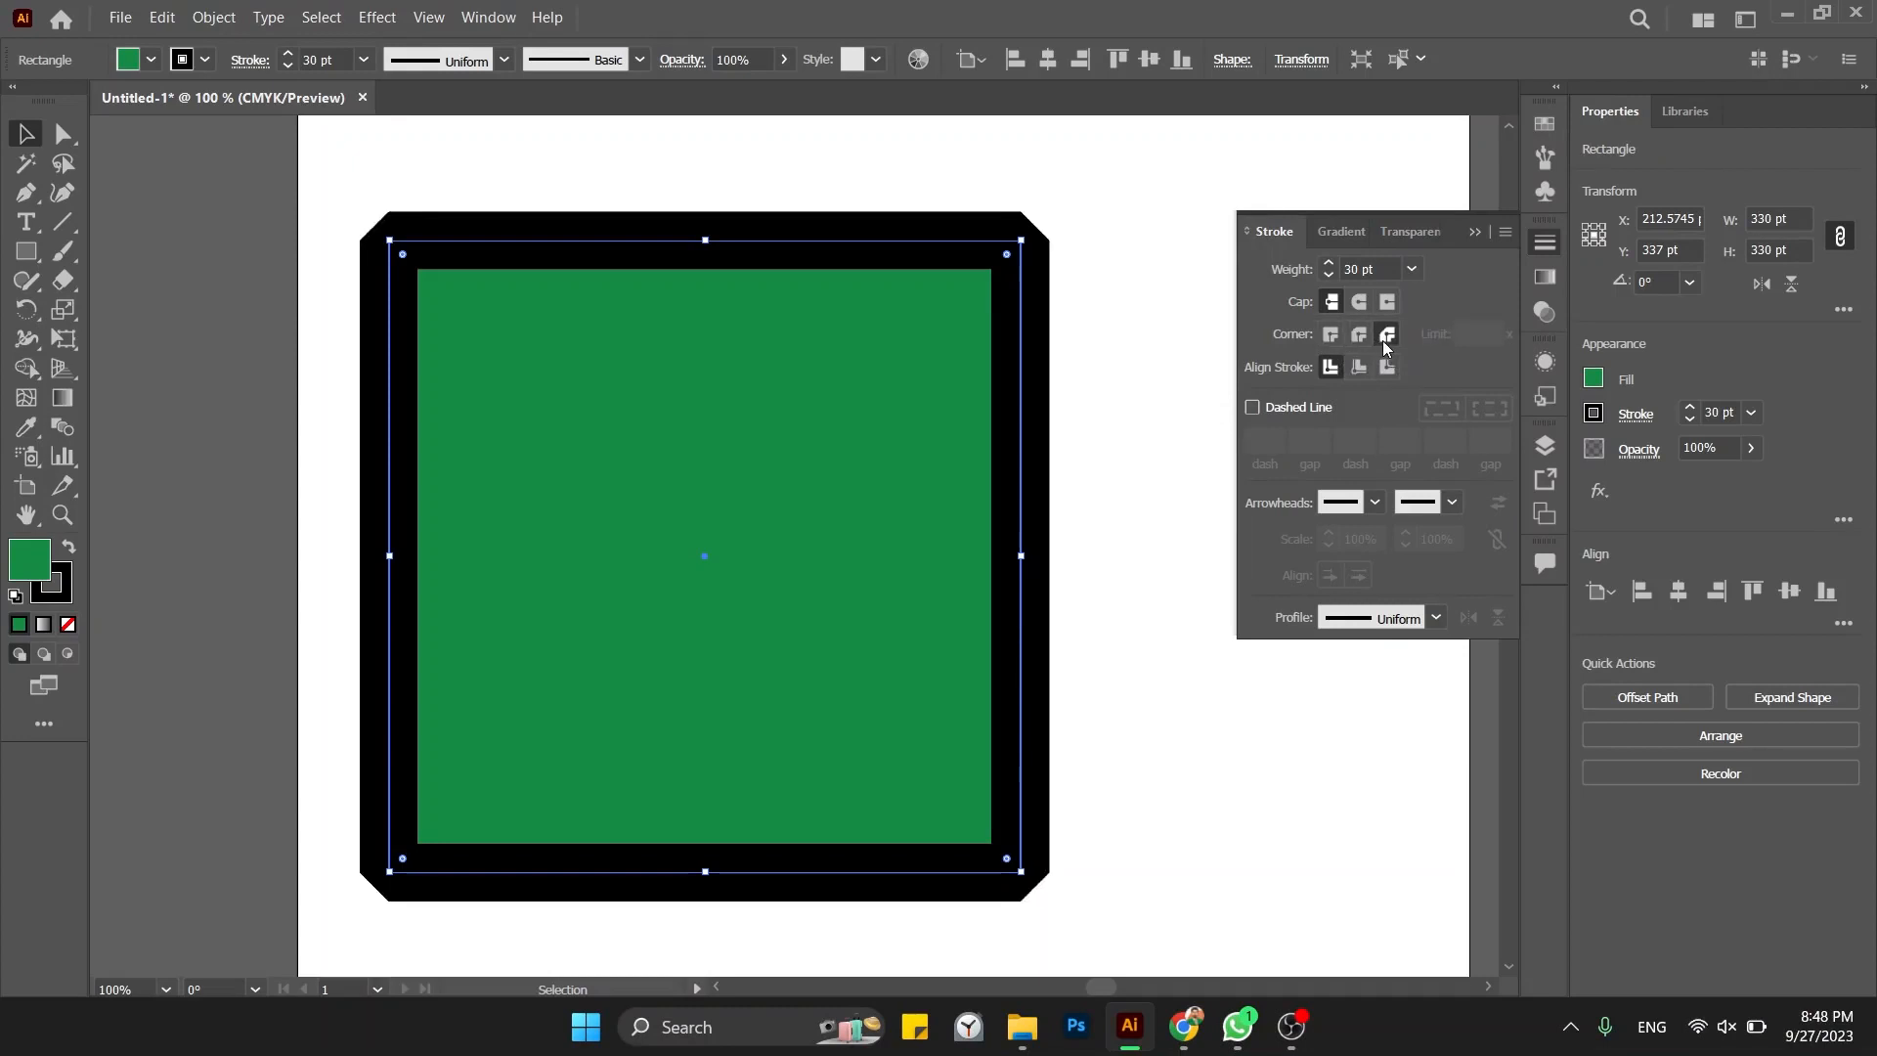
left_click(1331, 335)
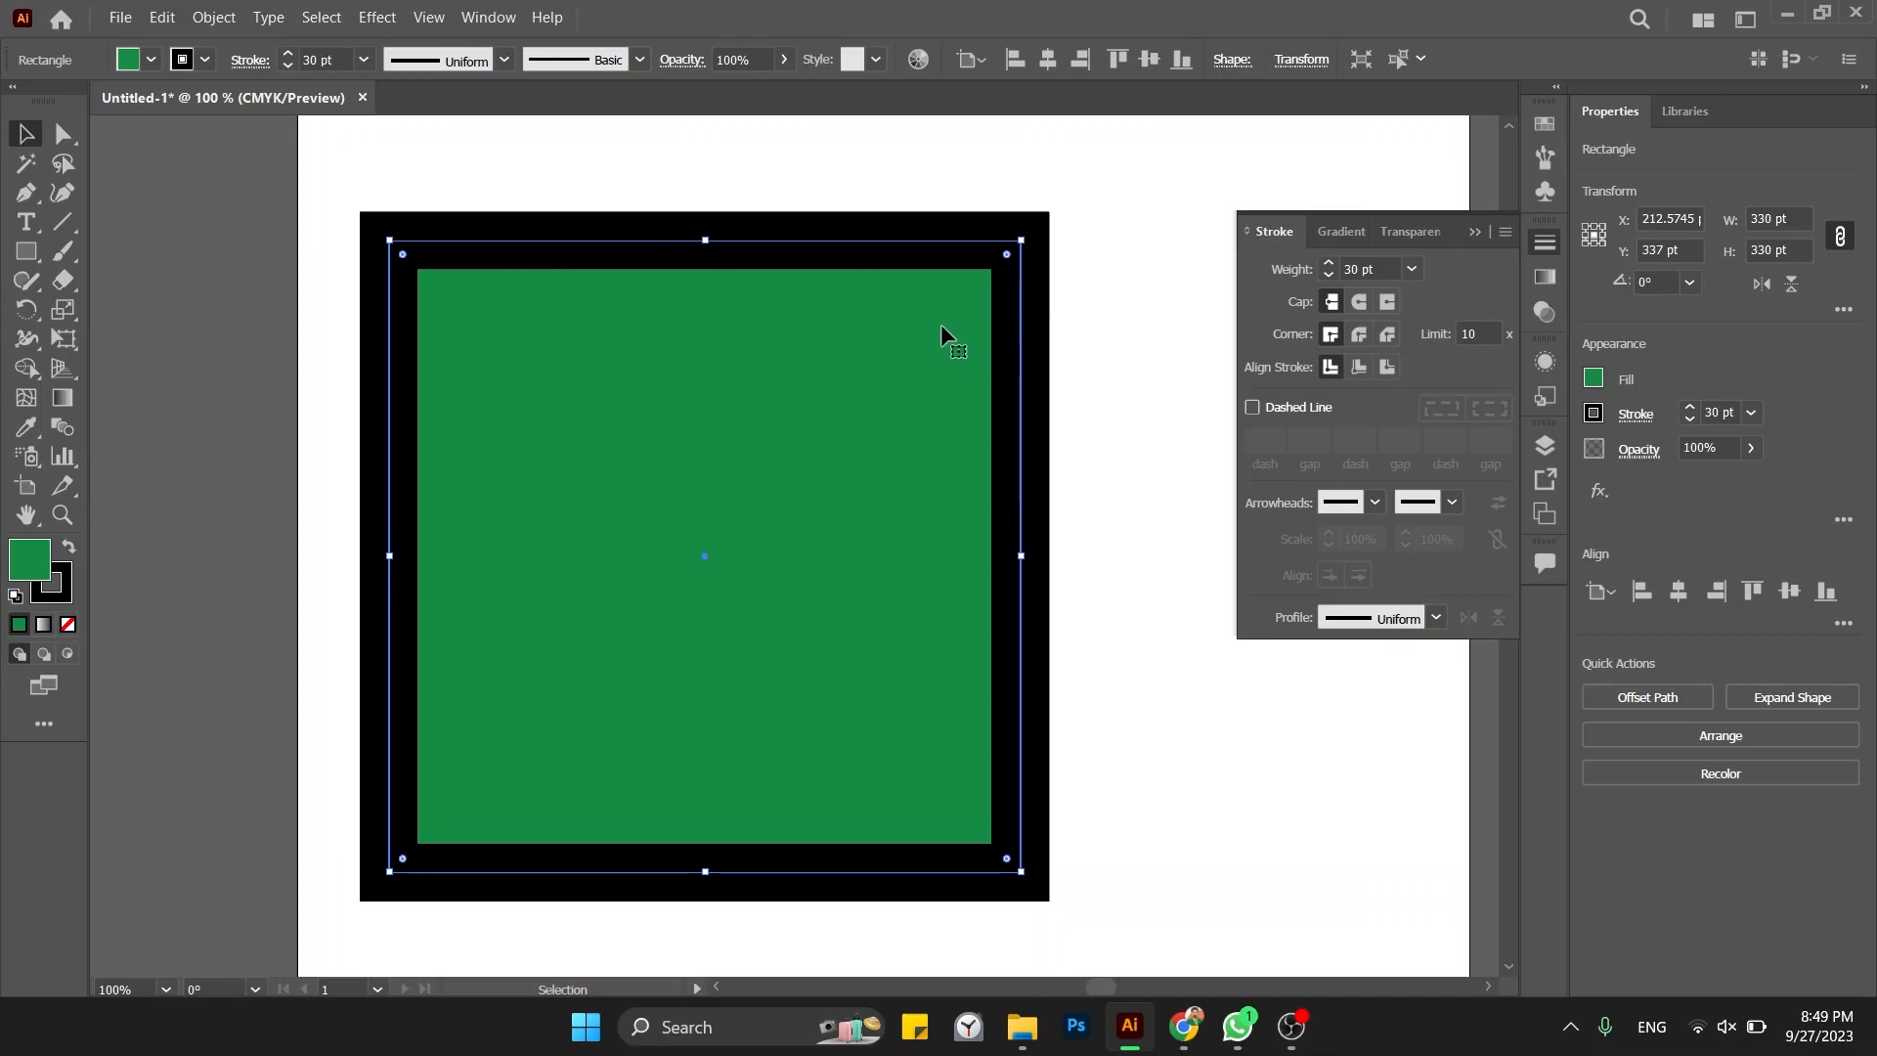
Step: Alternate between outline view and normal preview to examine where the square's path runs within its stroke
key("ctrl+y")
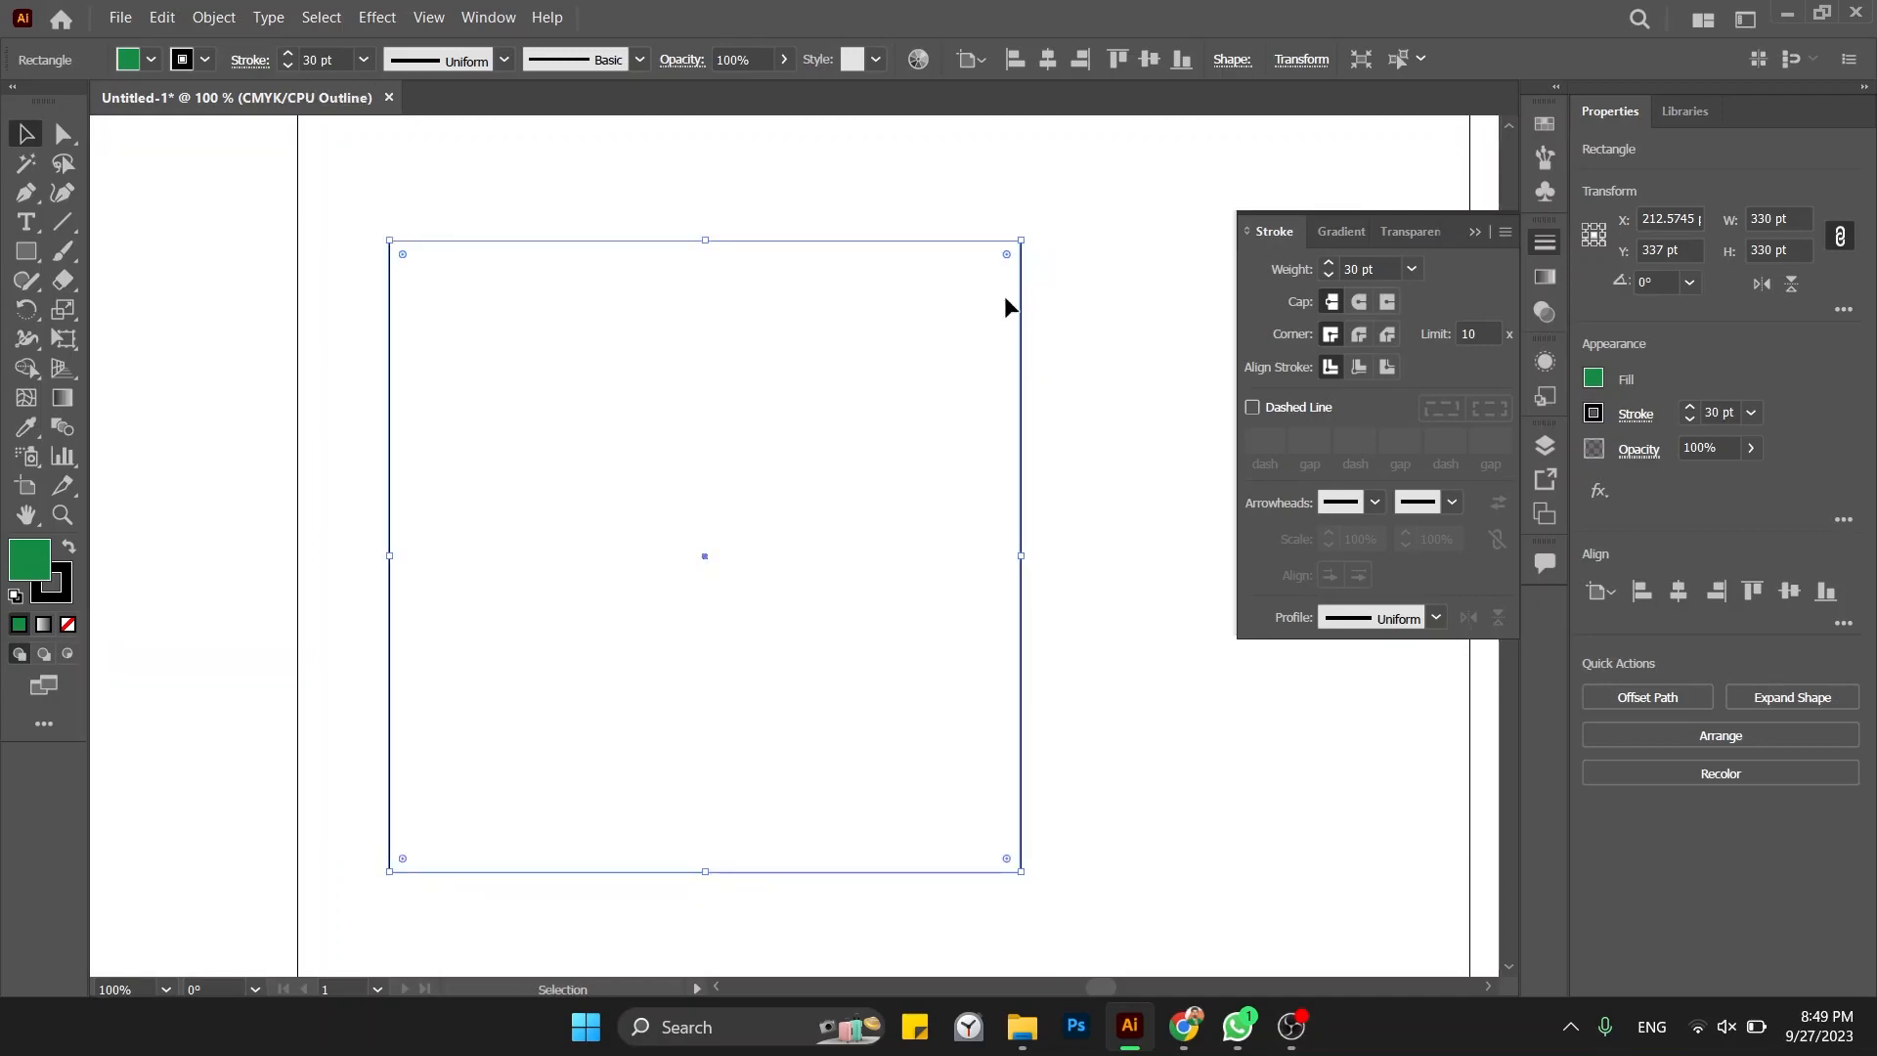
key("a")
key("ctrl+y")
key("ctrl+y")
key("ctrl+y")
key("ctrl+y")
key("ctrl+y")
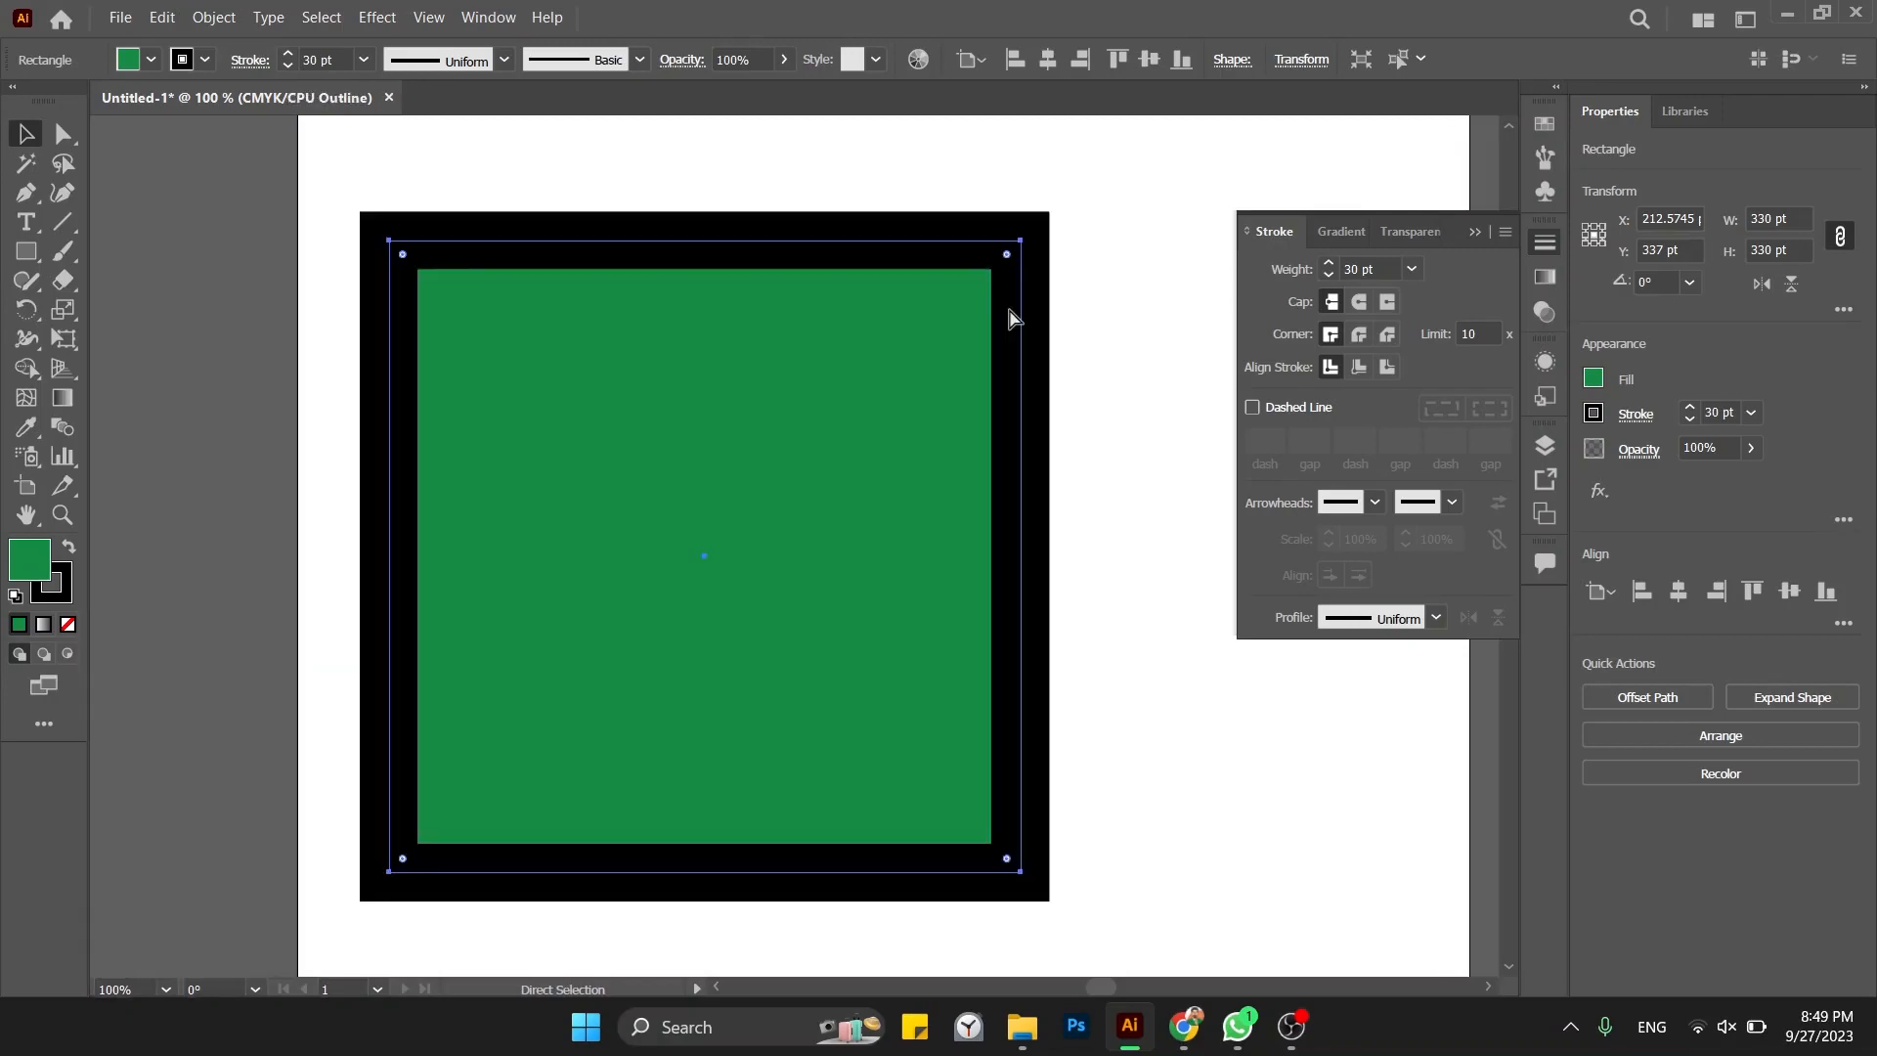
Step: Check the square's path in outline view and compare inside and outside stroke alignment, finishing on center alignment
key("ctrl+y")
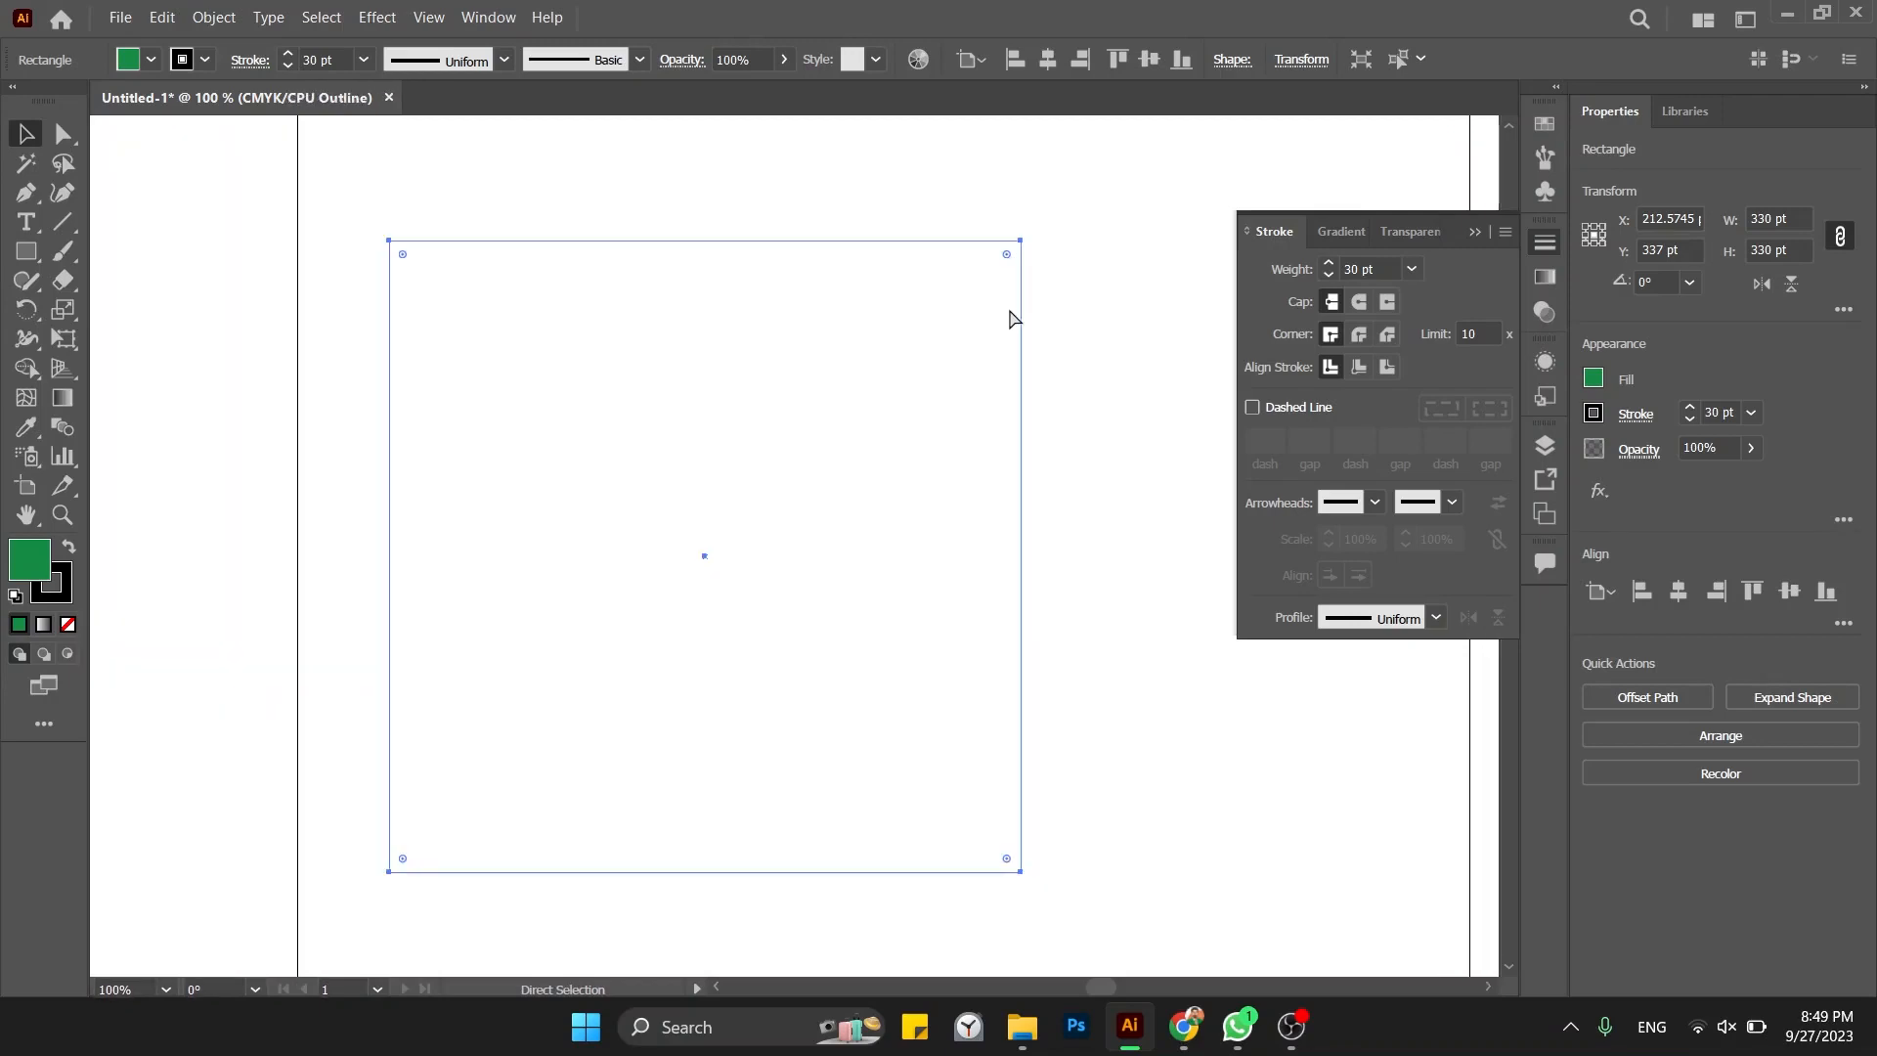
key("ctrl+y")
key("v")
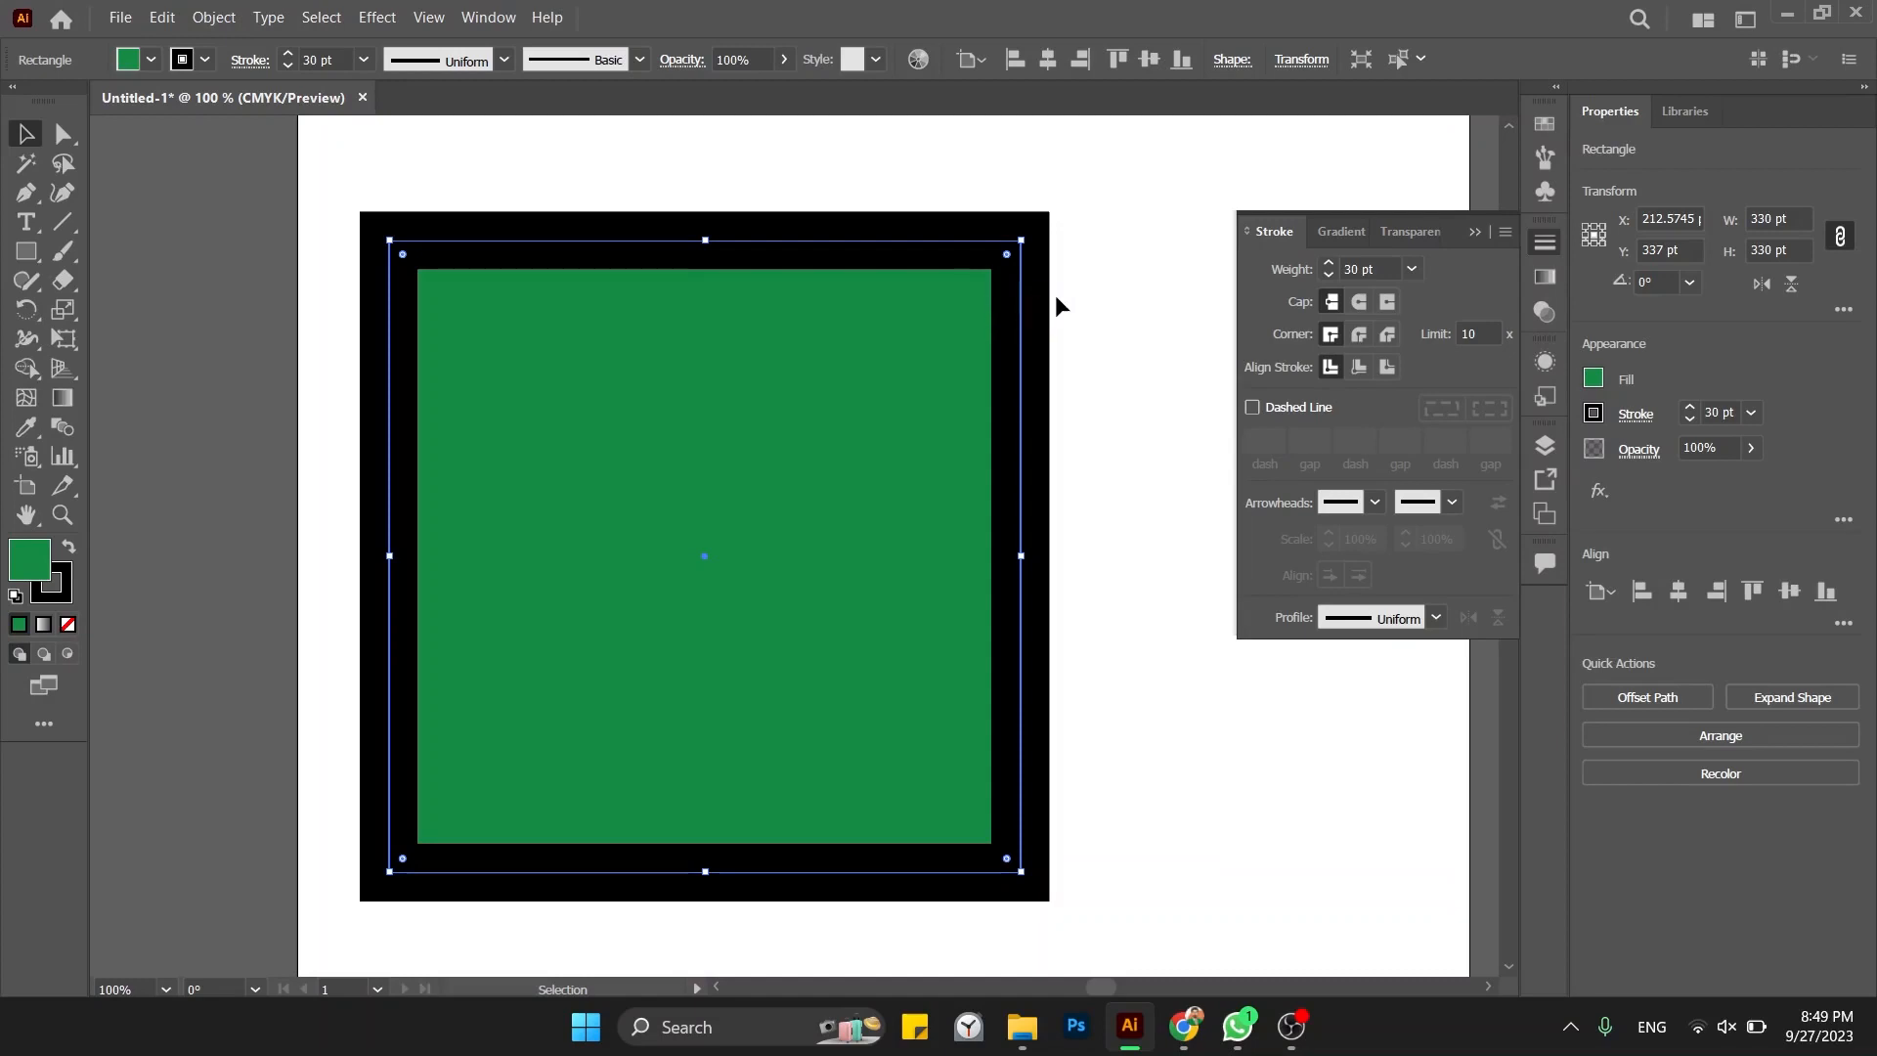
left_click(1355, 370)
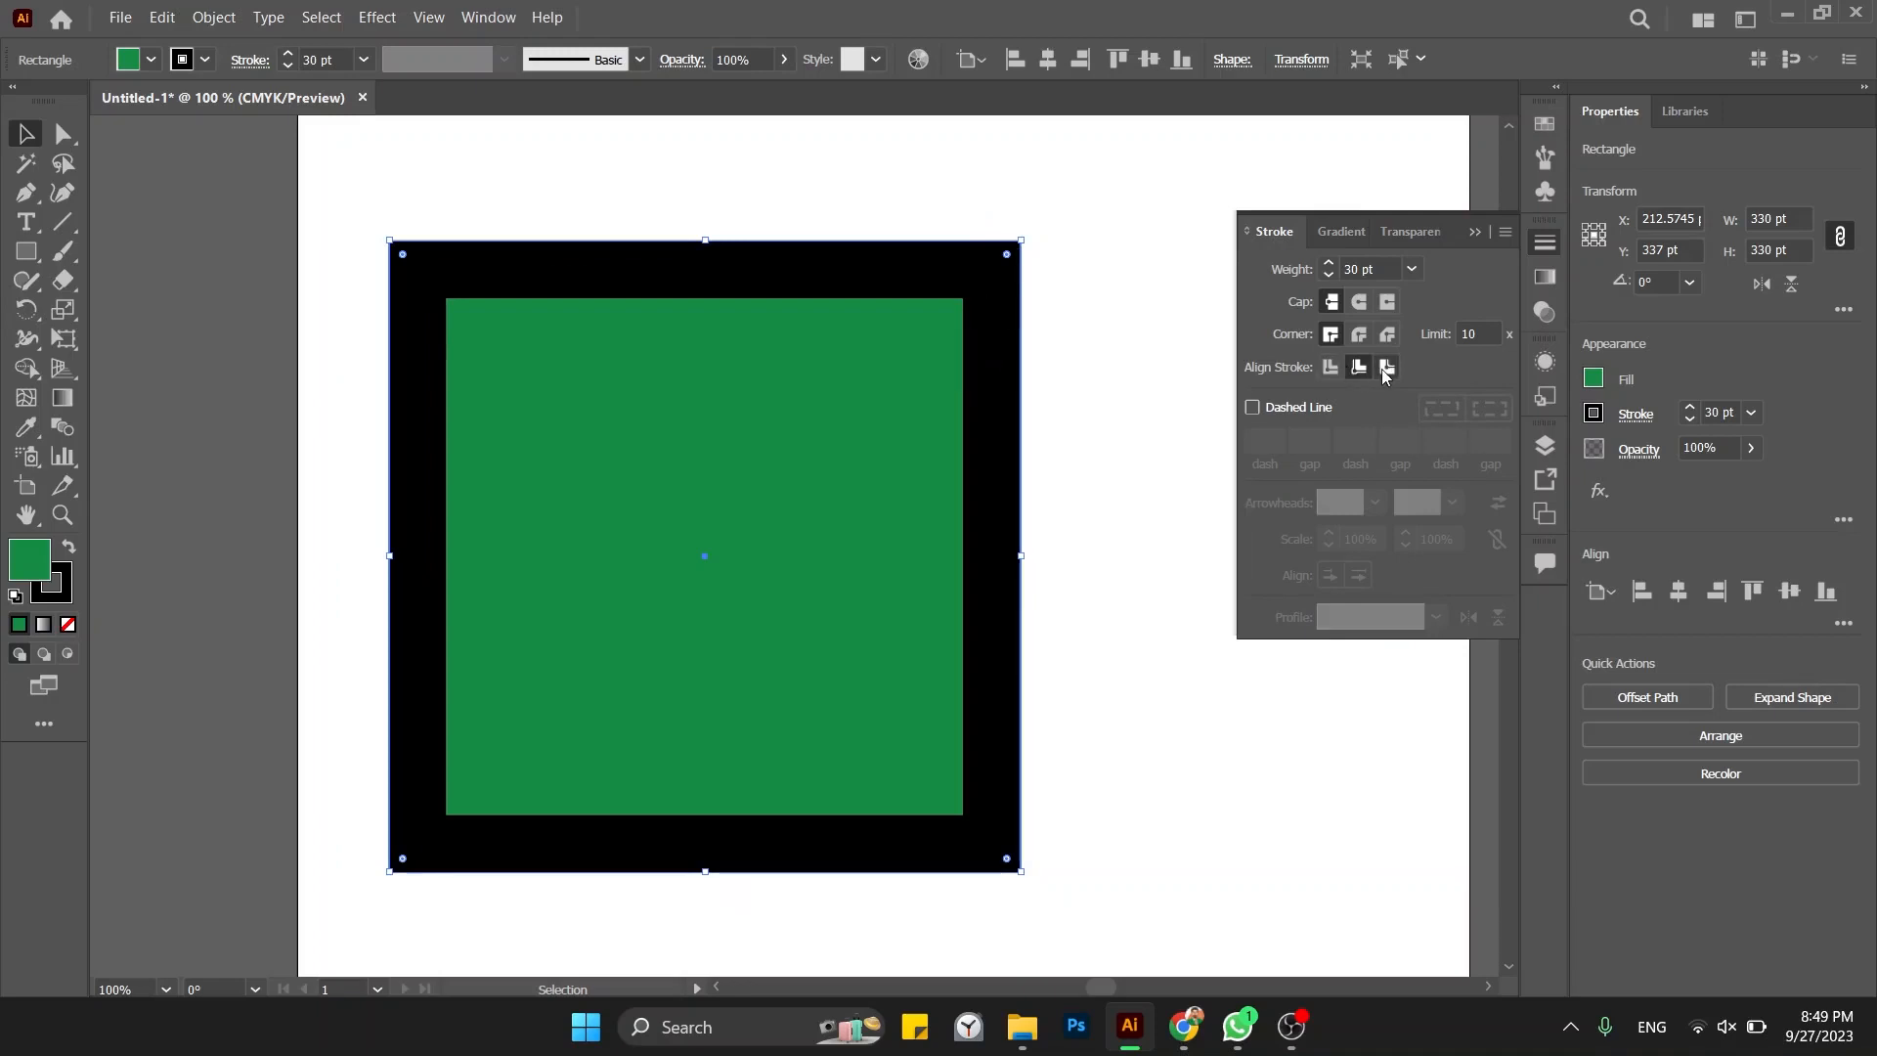
left_click(1387, 370)
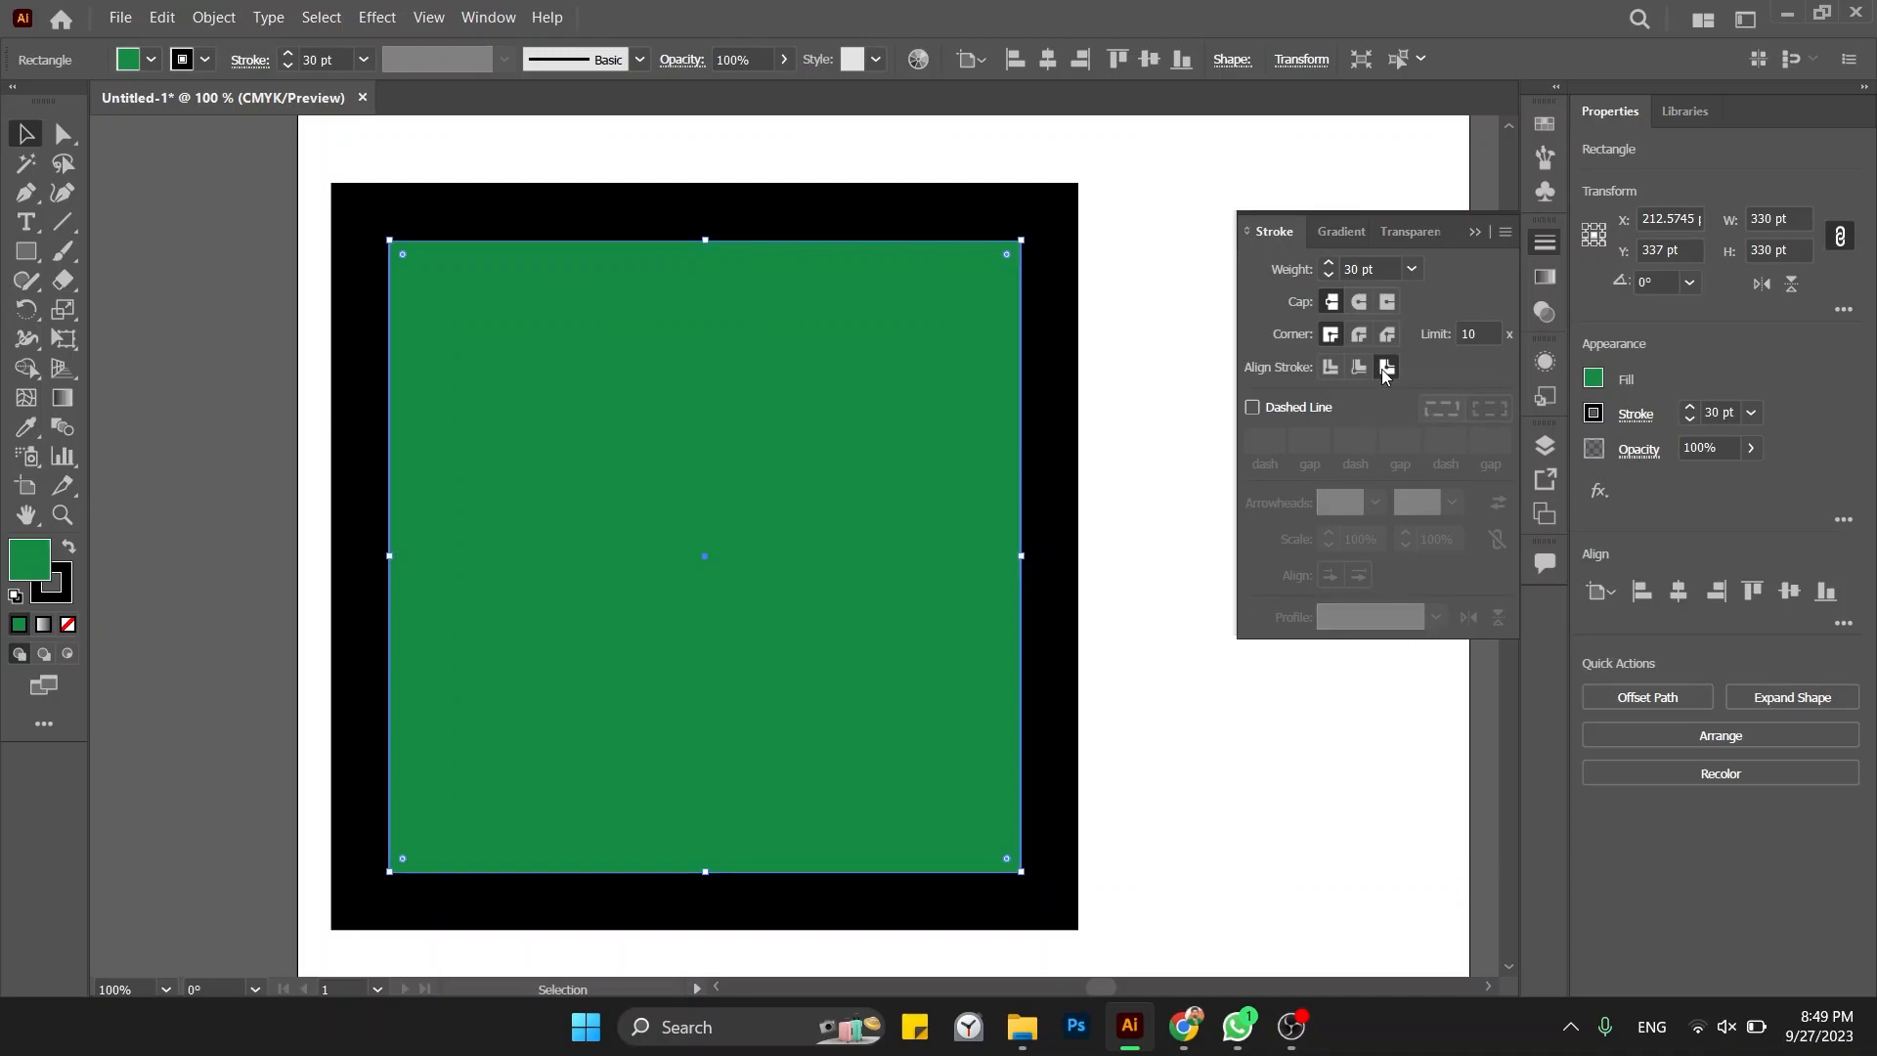
left_click(1333, 371)
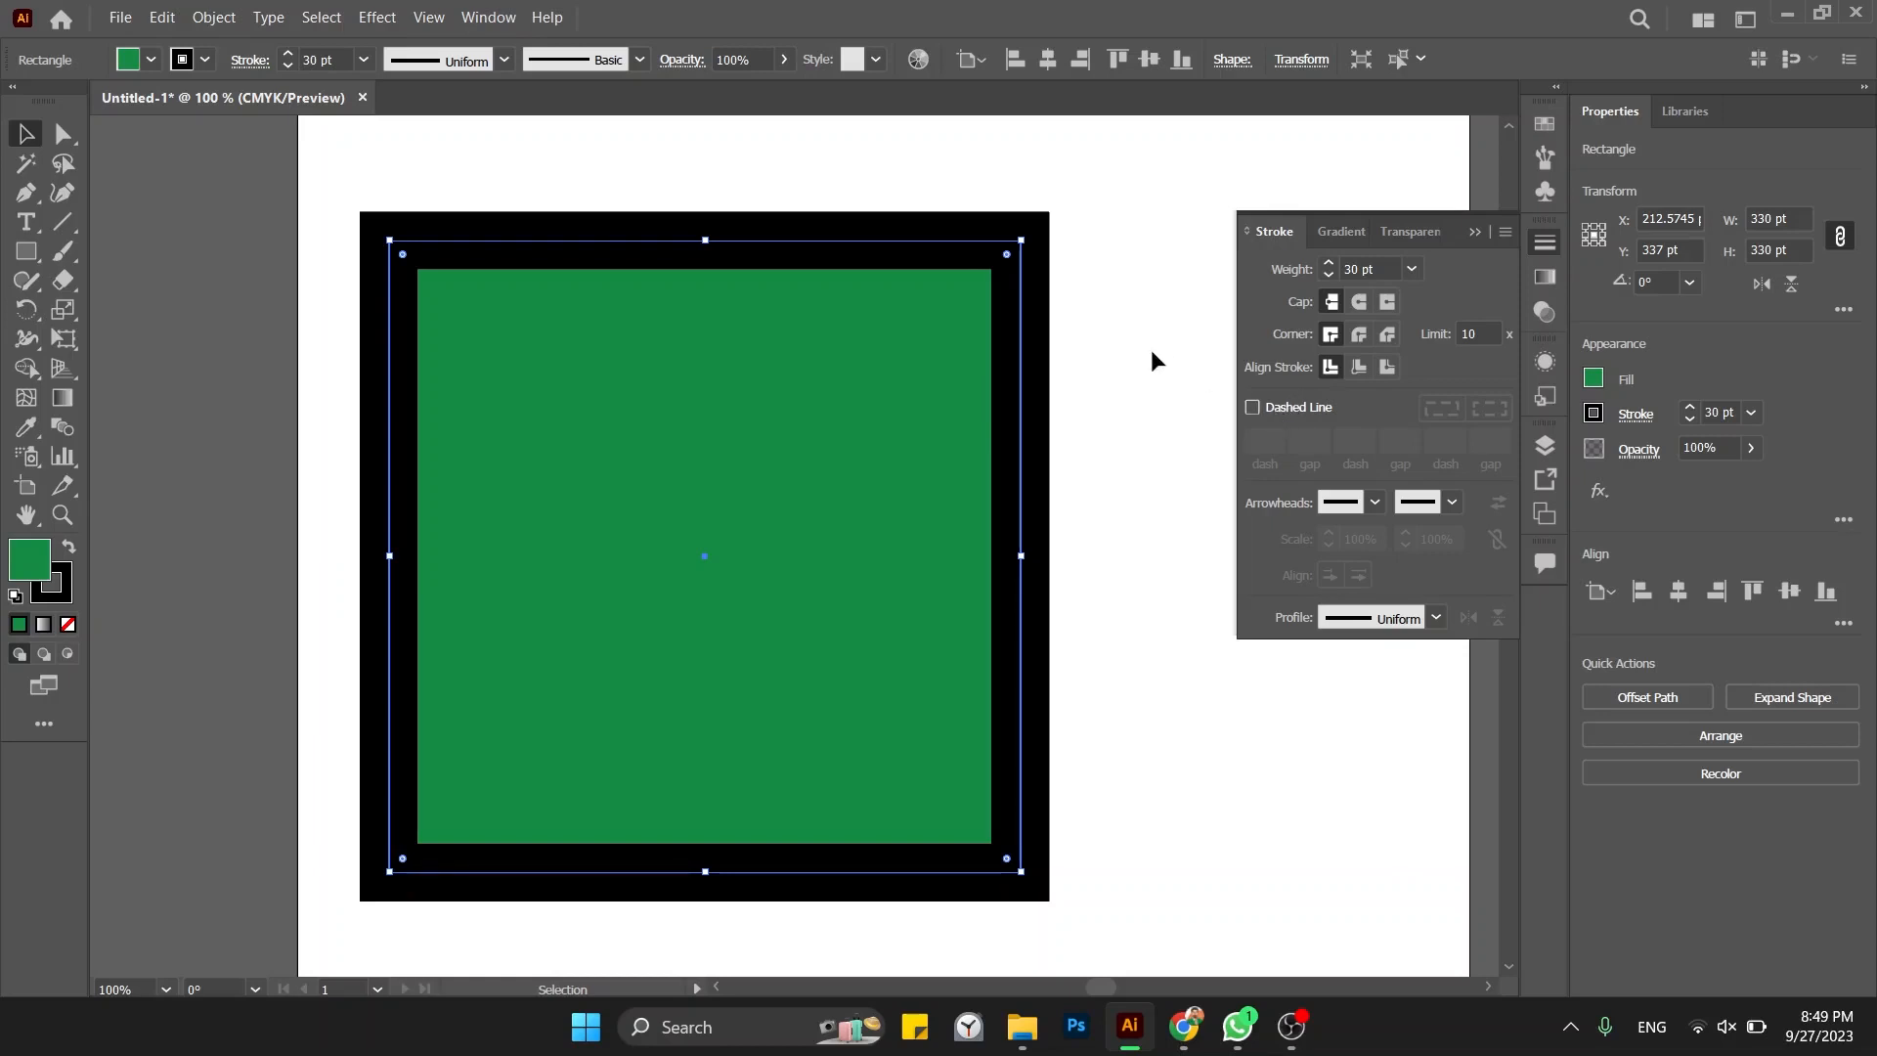
left_click_drag(1152, 351, 1110, 355)
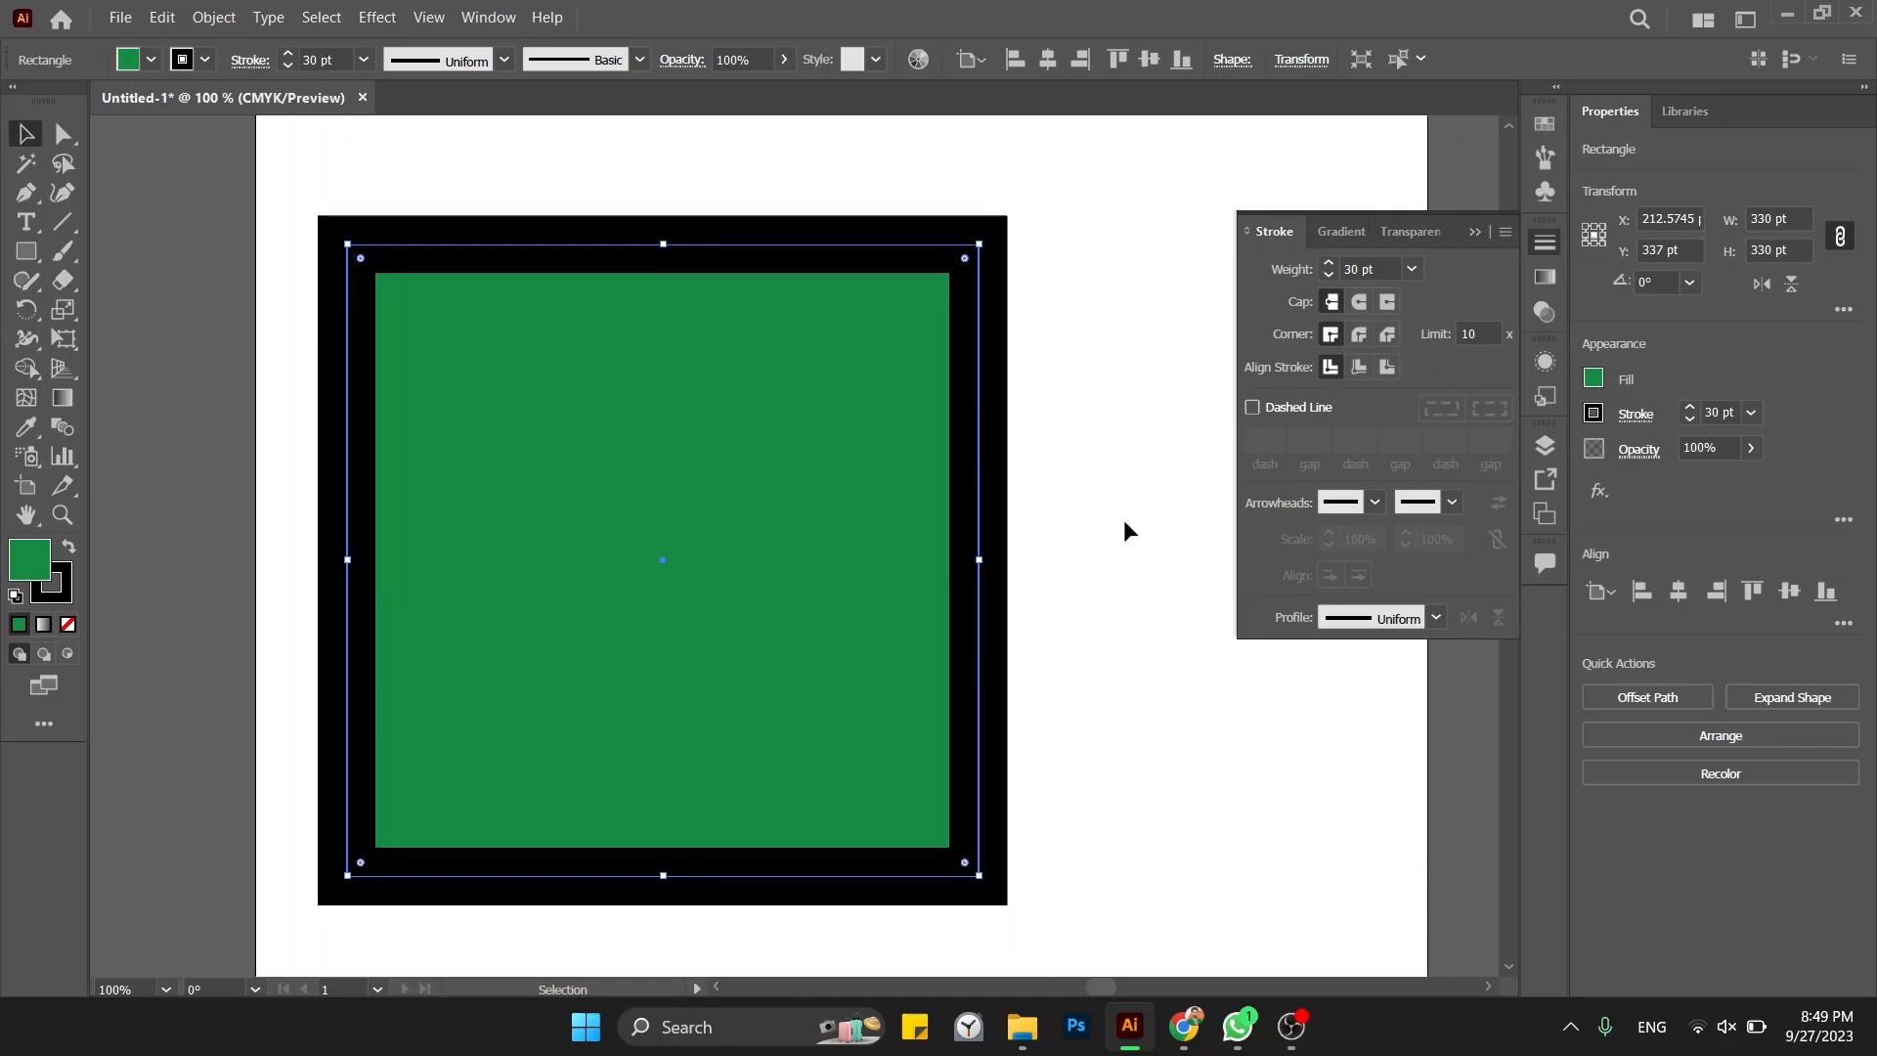
Step: Turn the square's stroke into a dashed line and try various dash lengths, finishing at 8 pt
left_click(1271, 408)
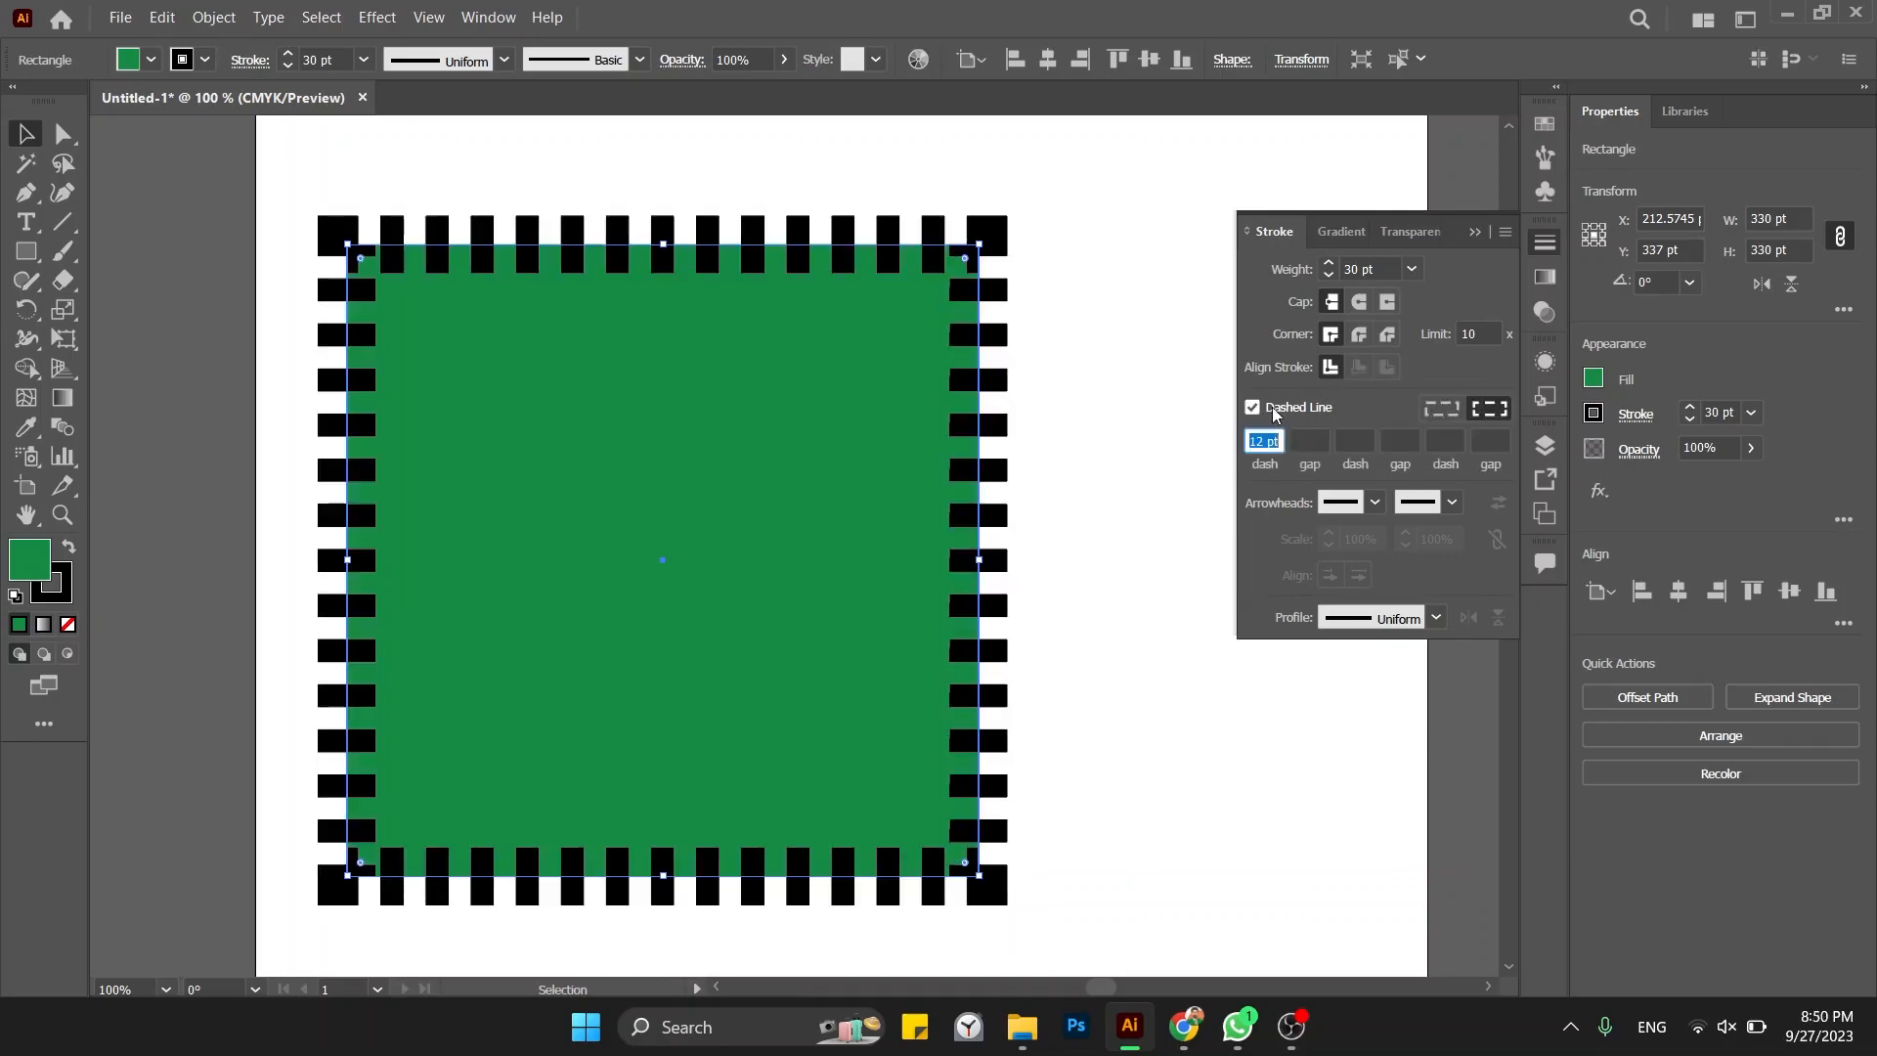
left_click_drag(1149, 188, 420, 885)
left_click(1263, 439)
scroll(1263, 439, "down", 12)
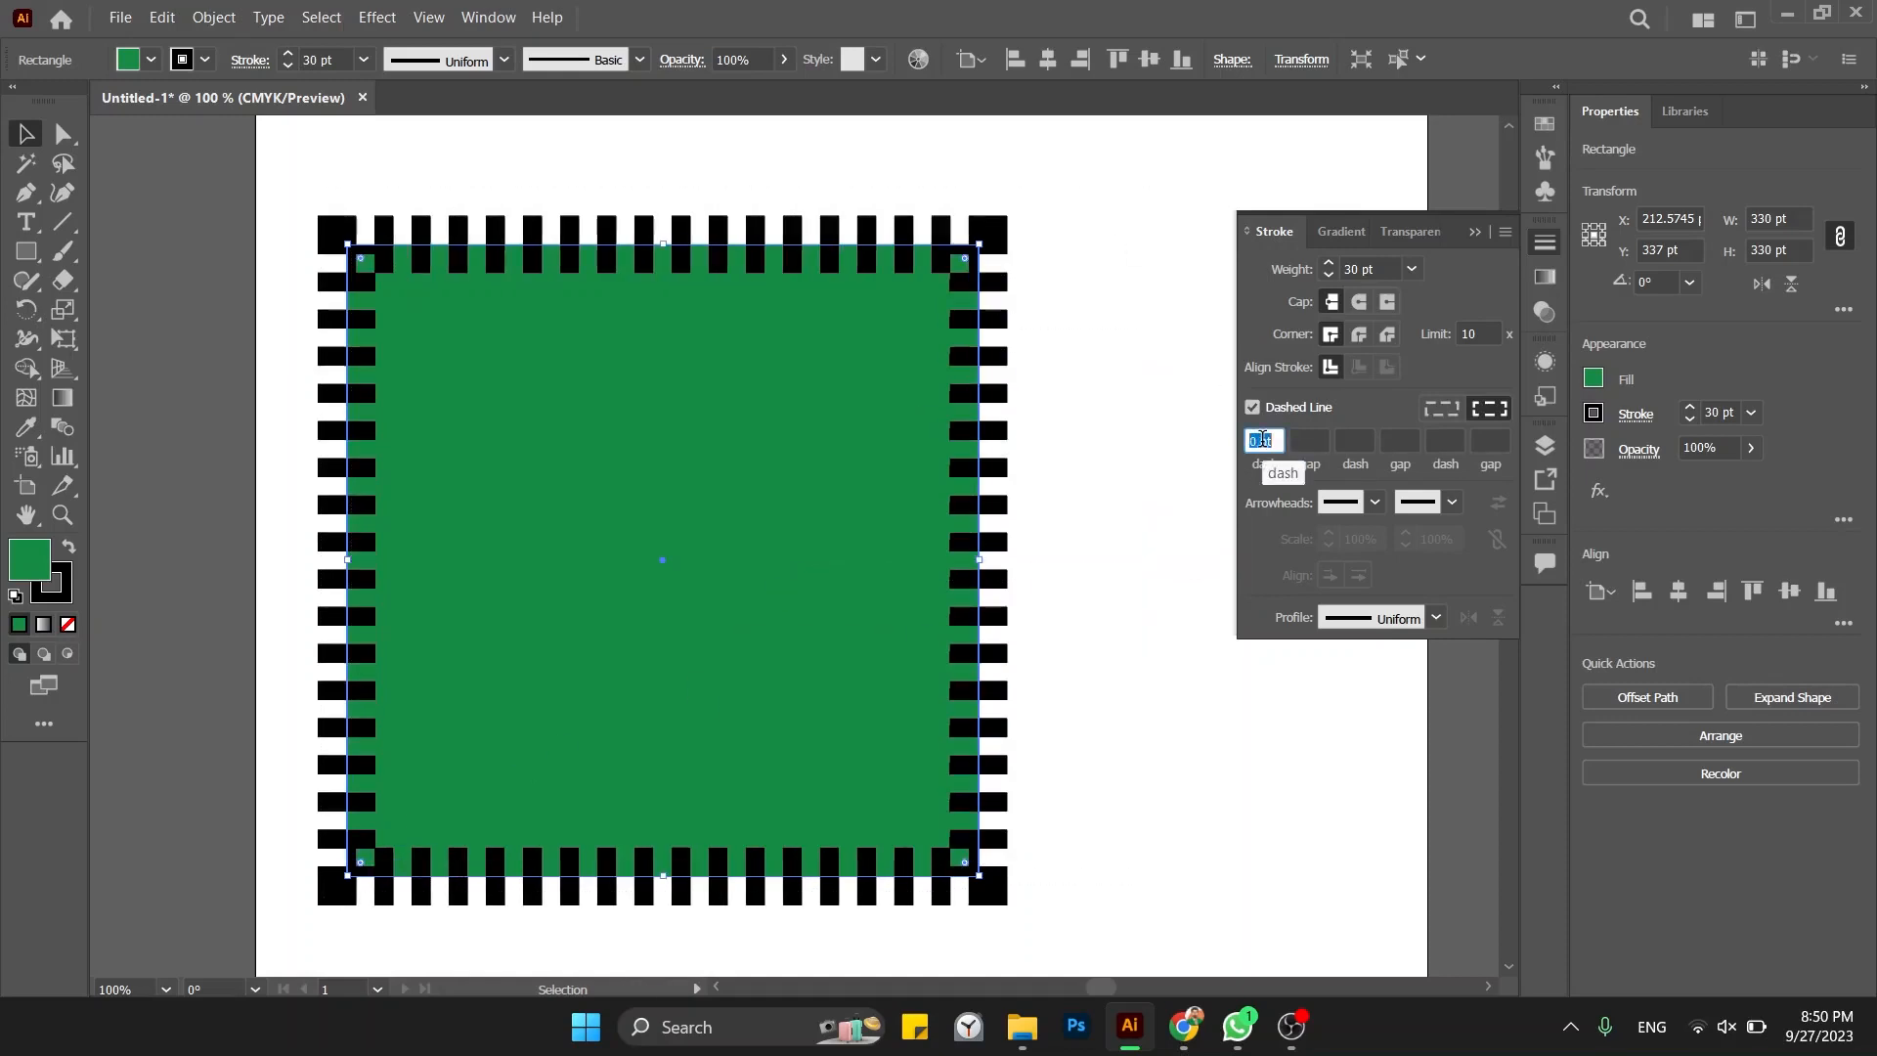
scroll(1263, 439, "up", 1)
scroll(1262, 439, "up", 6)
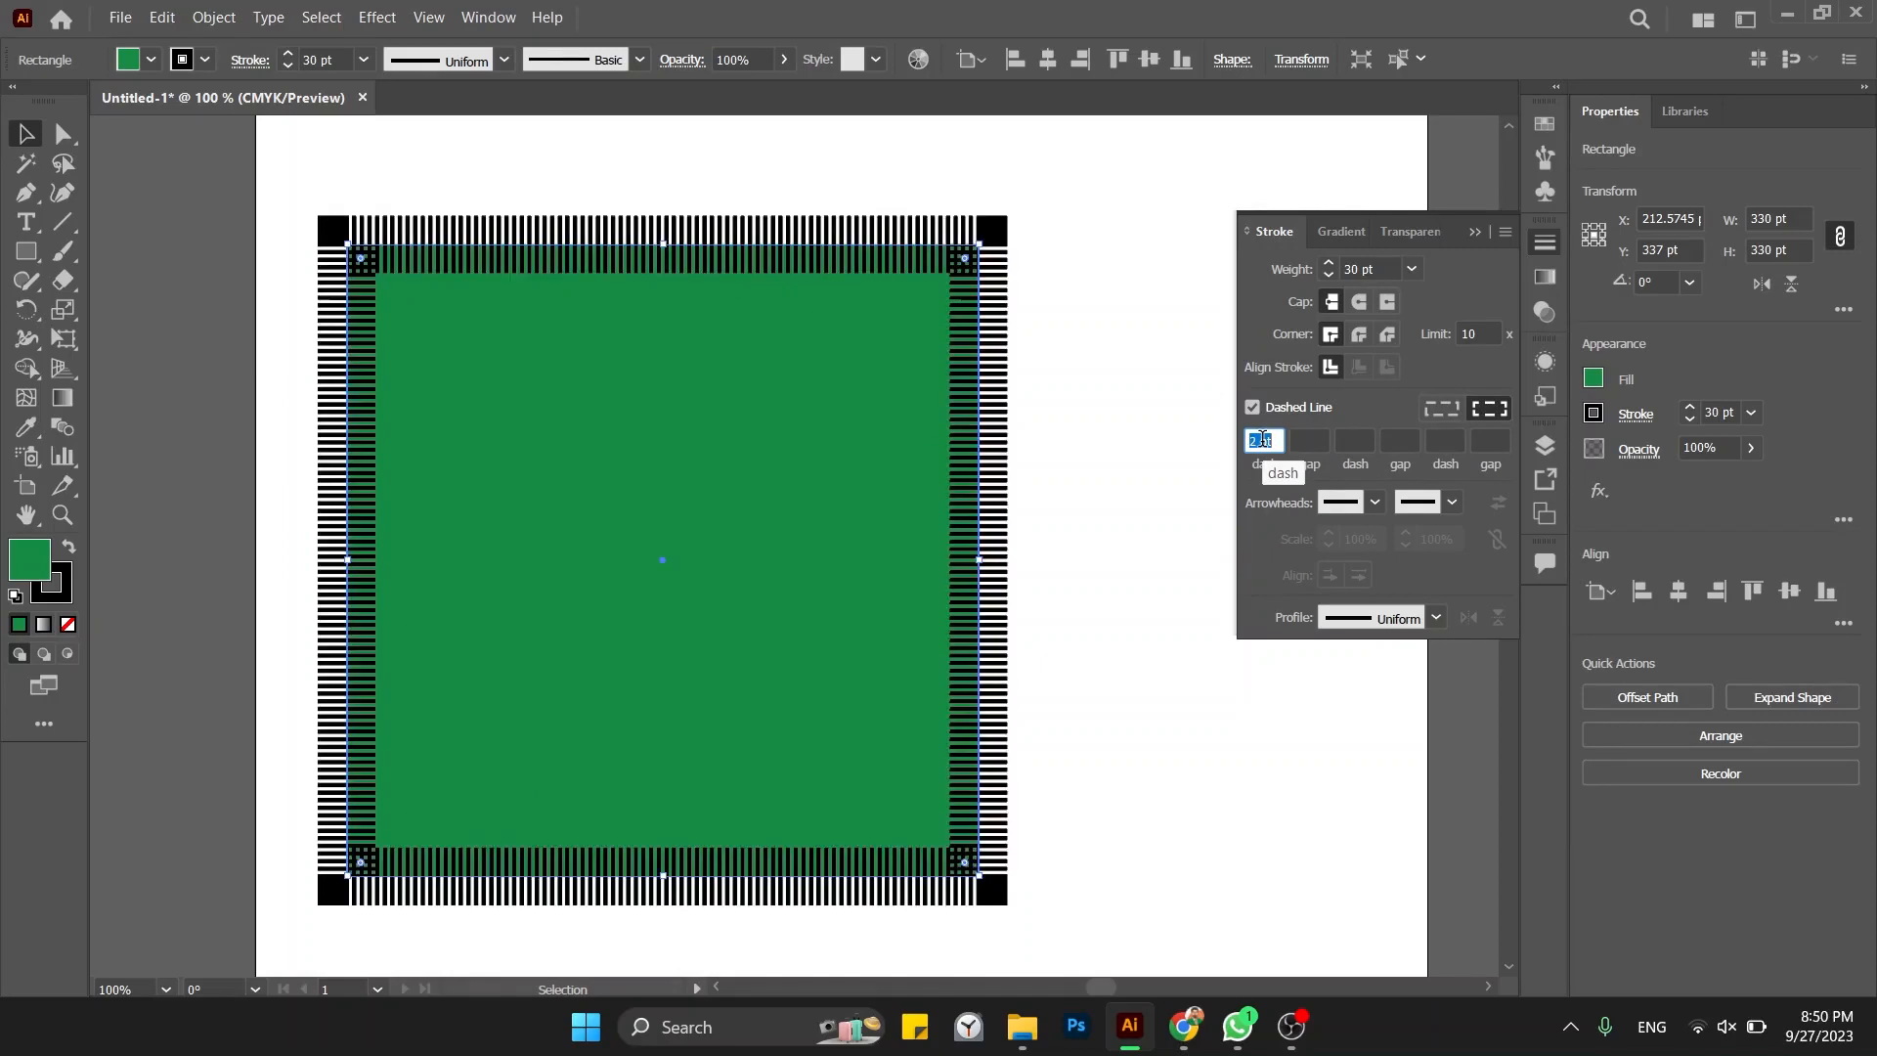
scroll(1263, 439, "up", 12)
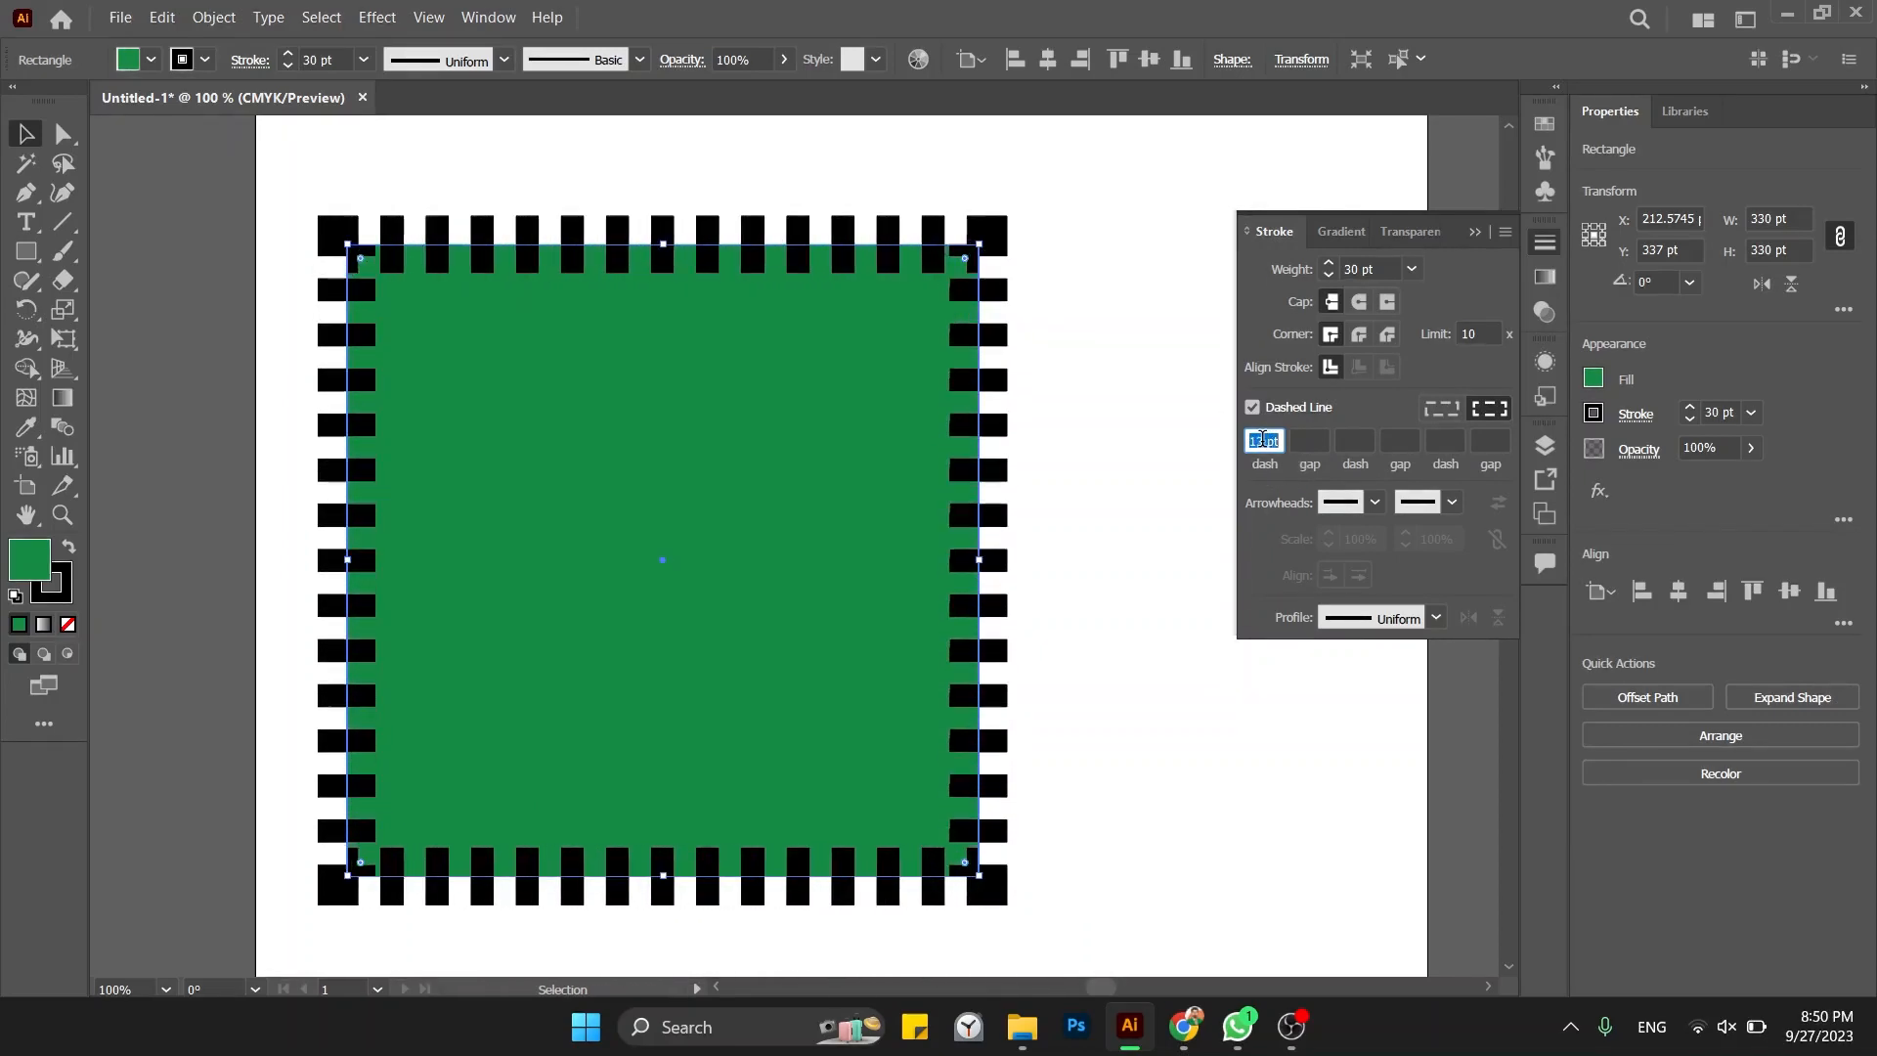
scroll(1262, 439, "down", 6)
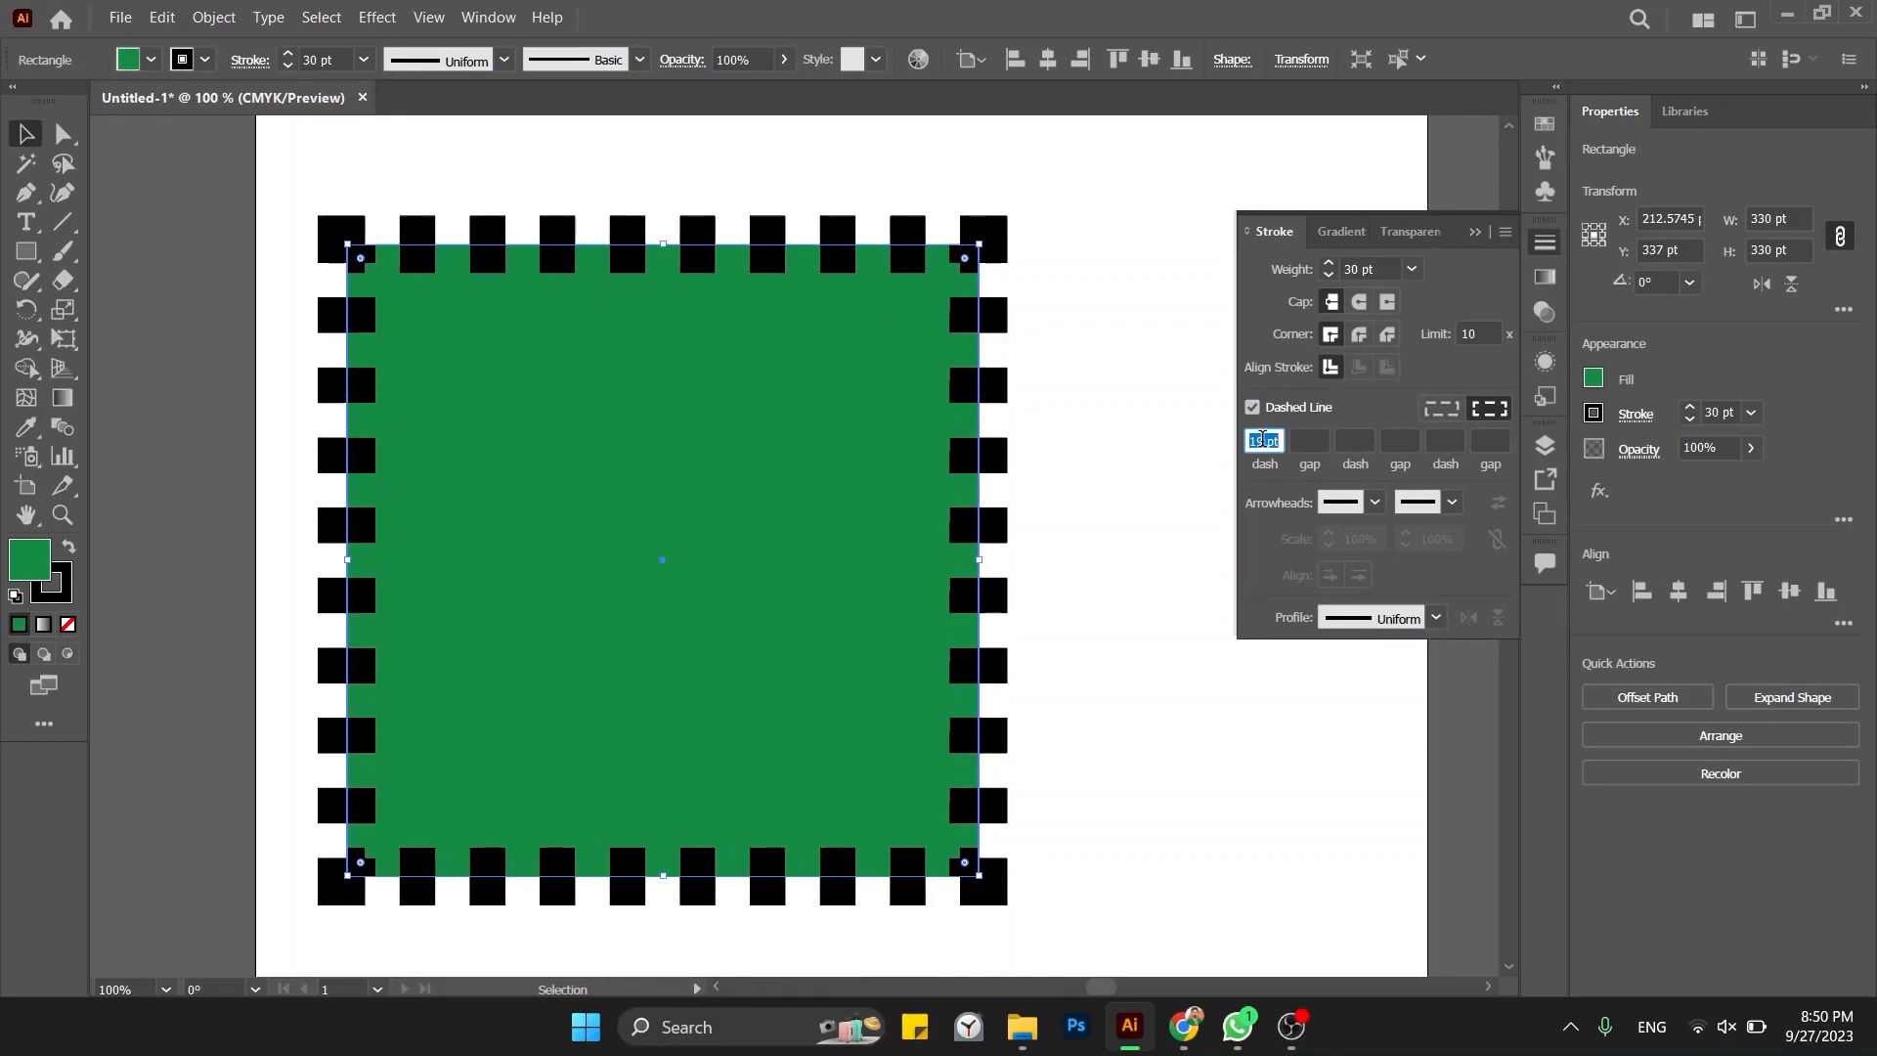
scroll(1263, 439, "down", 5)
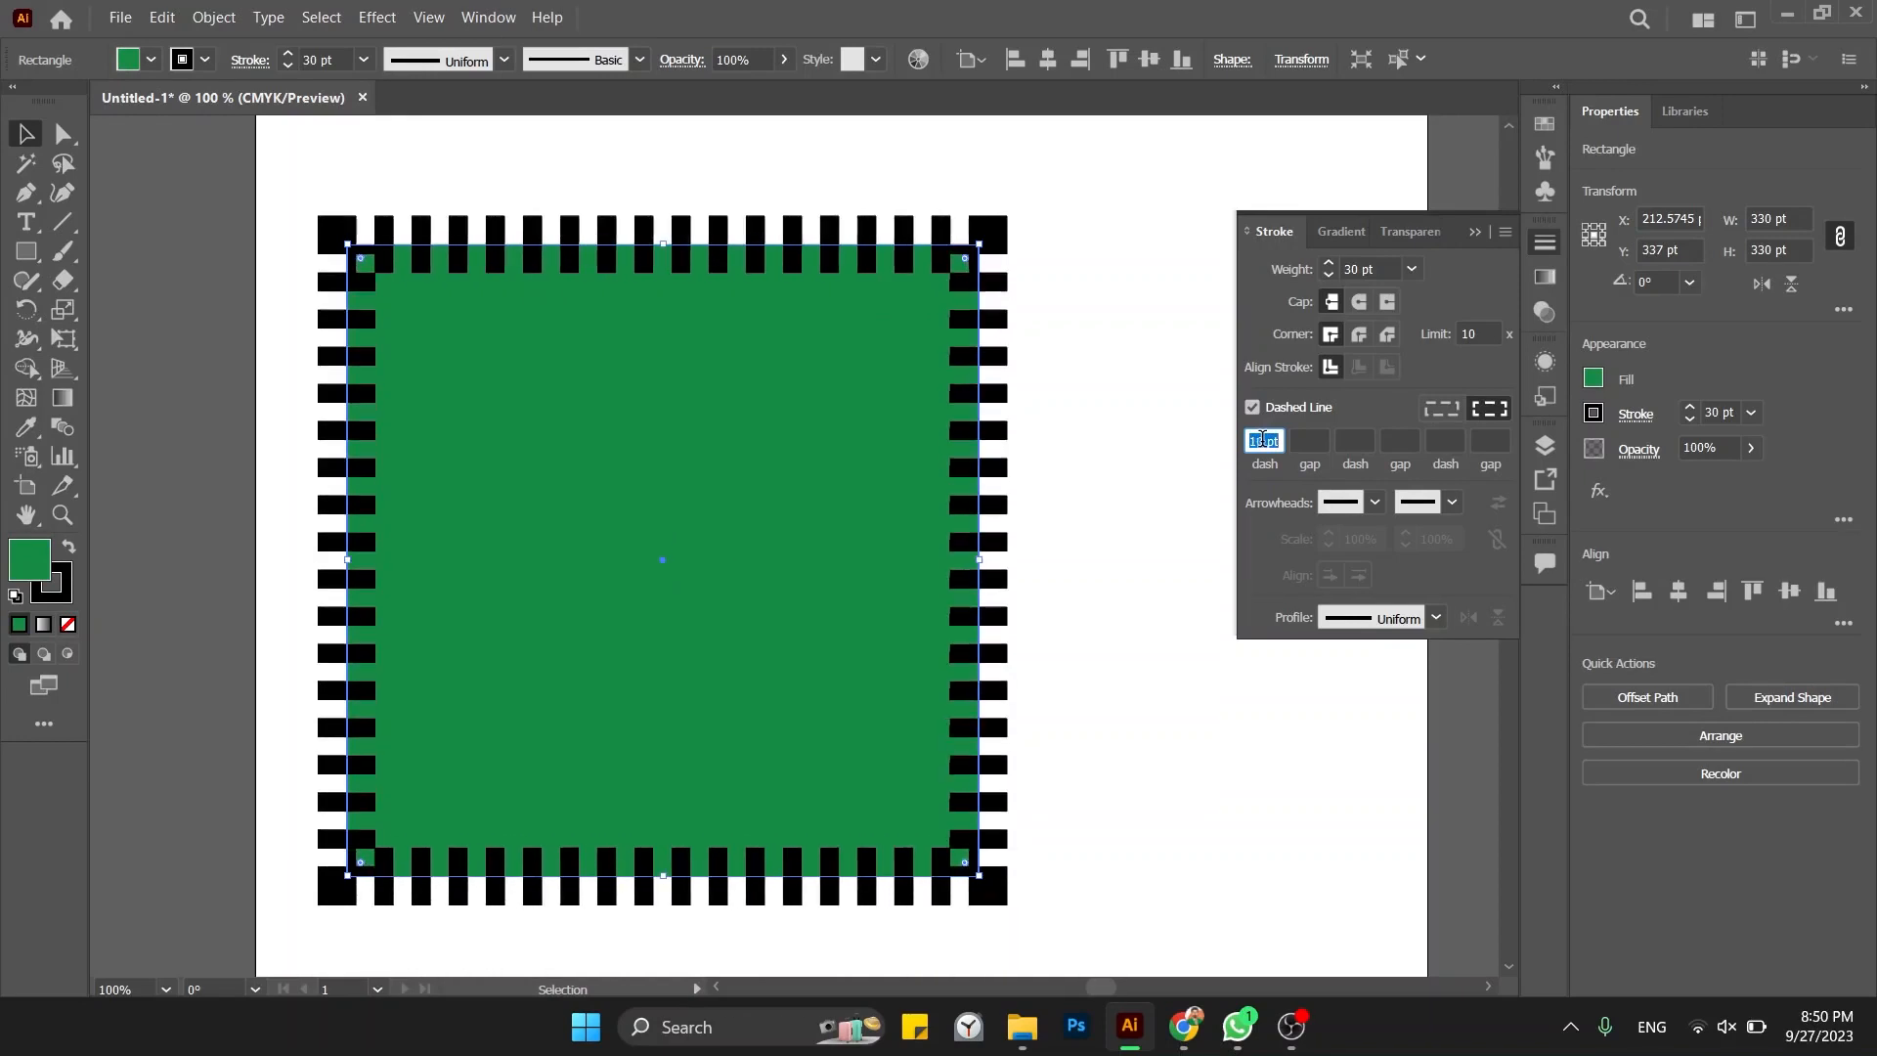
left_click(1099, 397)
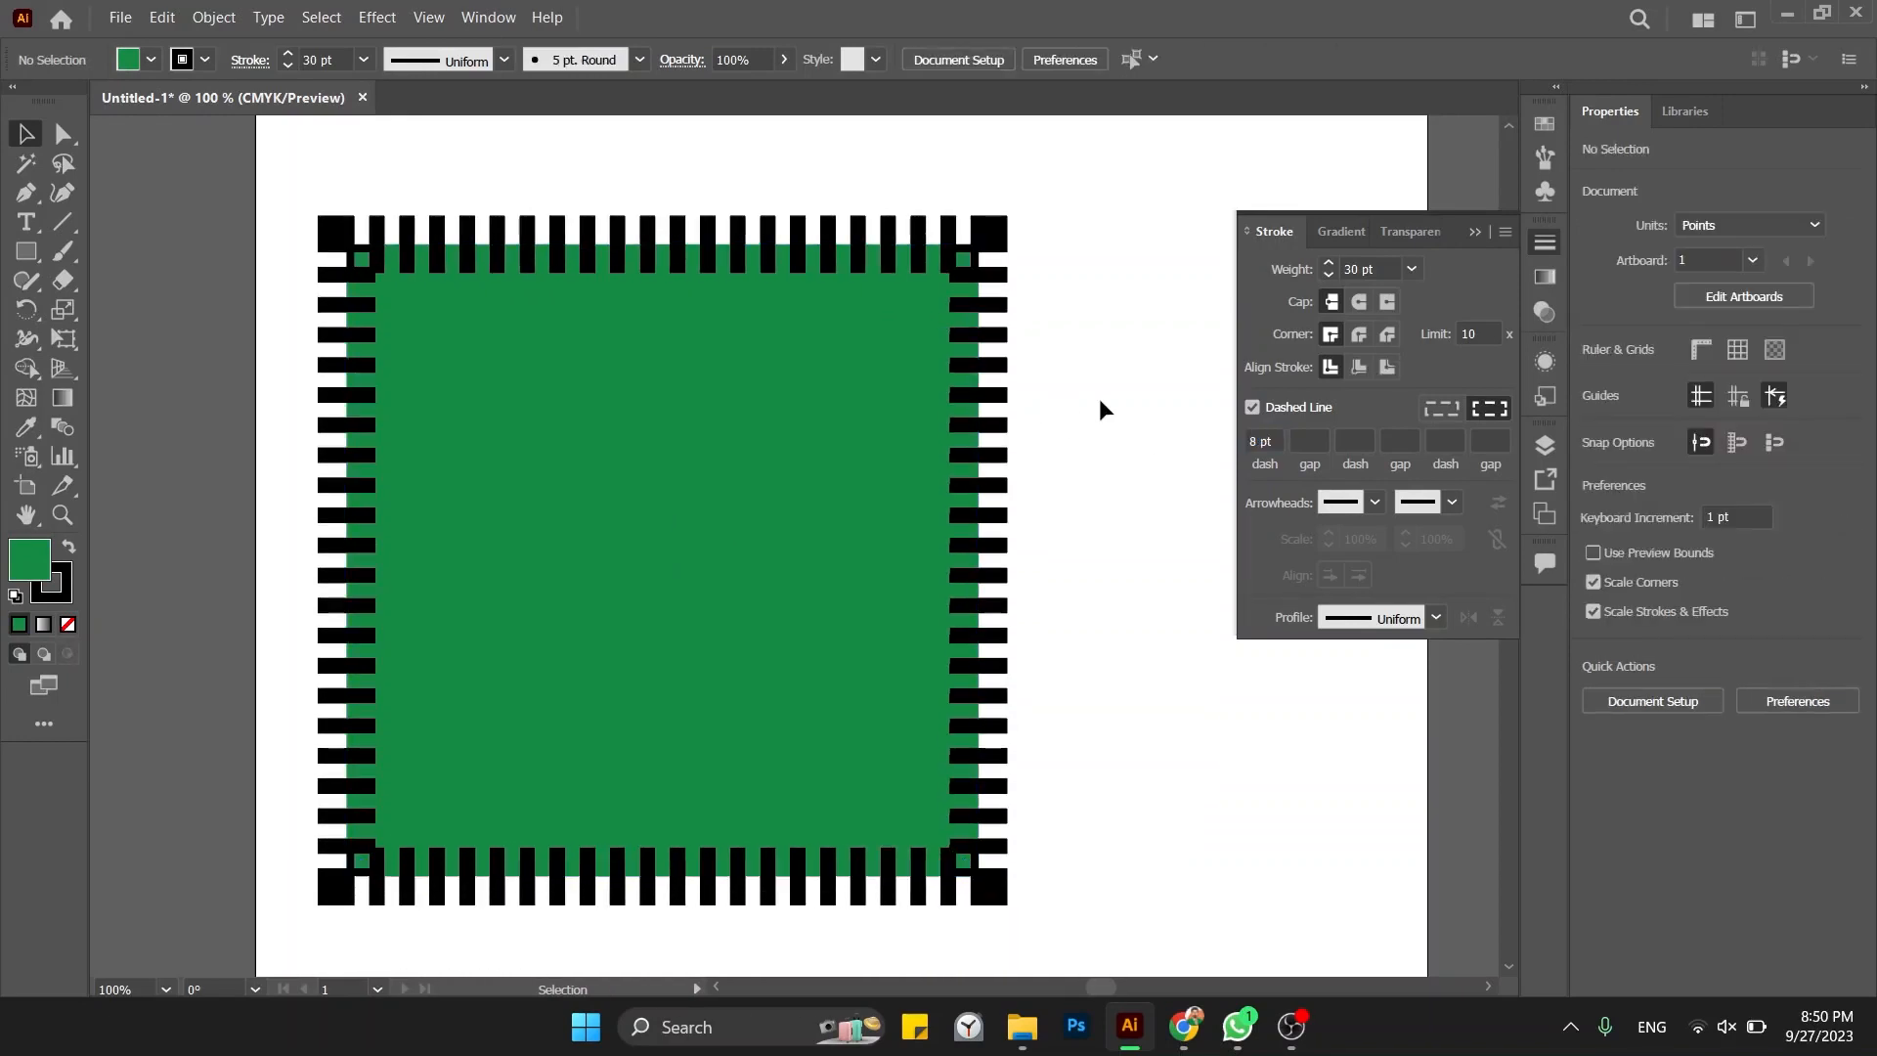
Step: Delete the dashed square and move the diagonal line from beside the artboard onto the artboard
left_click_drag(827, 431, 771, 440)
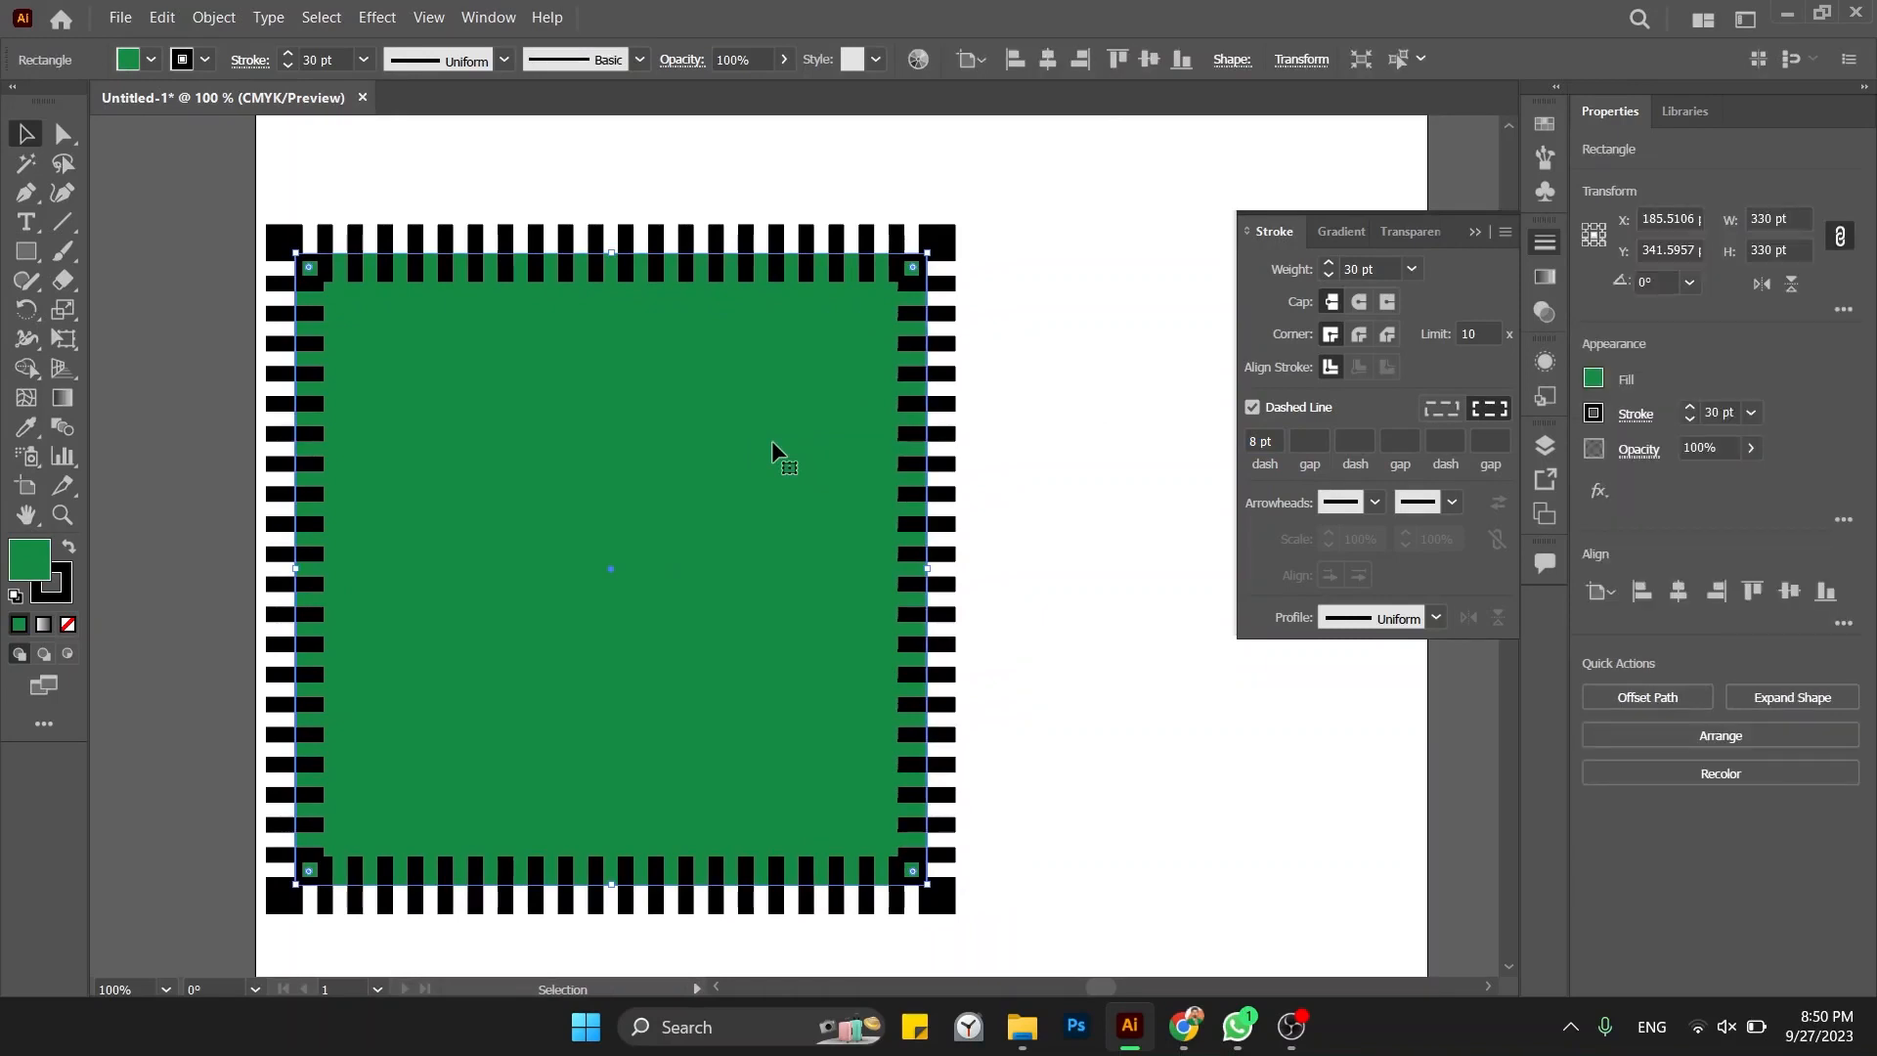
key("Delete")
left_click_drag(772, 440, 583, 390)
key("l")
key("v")
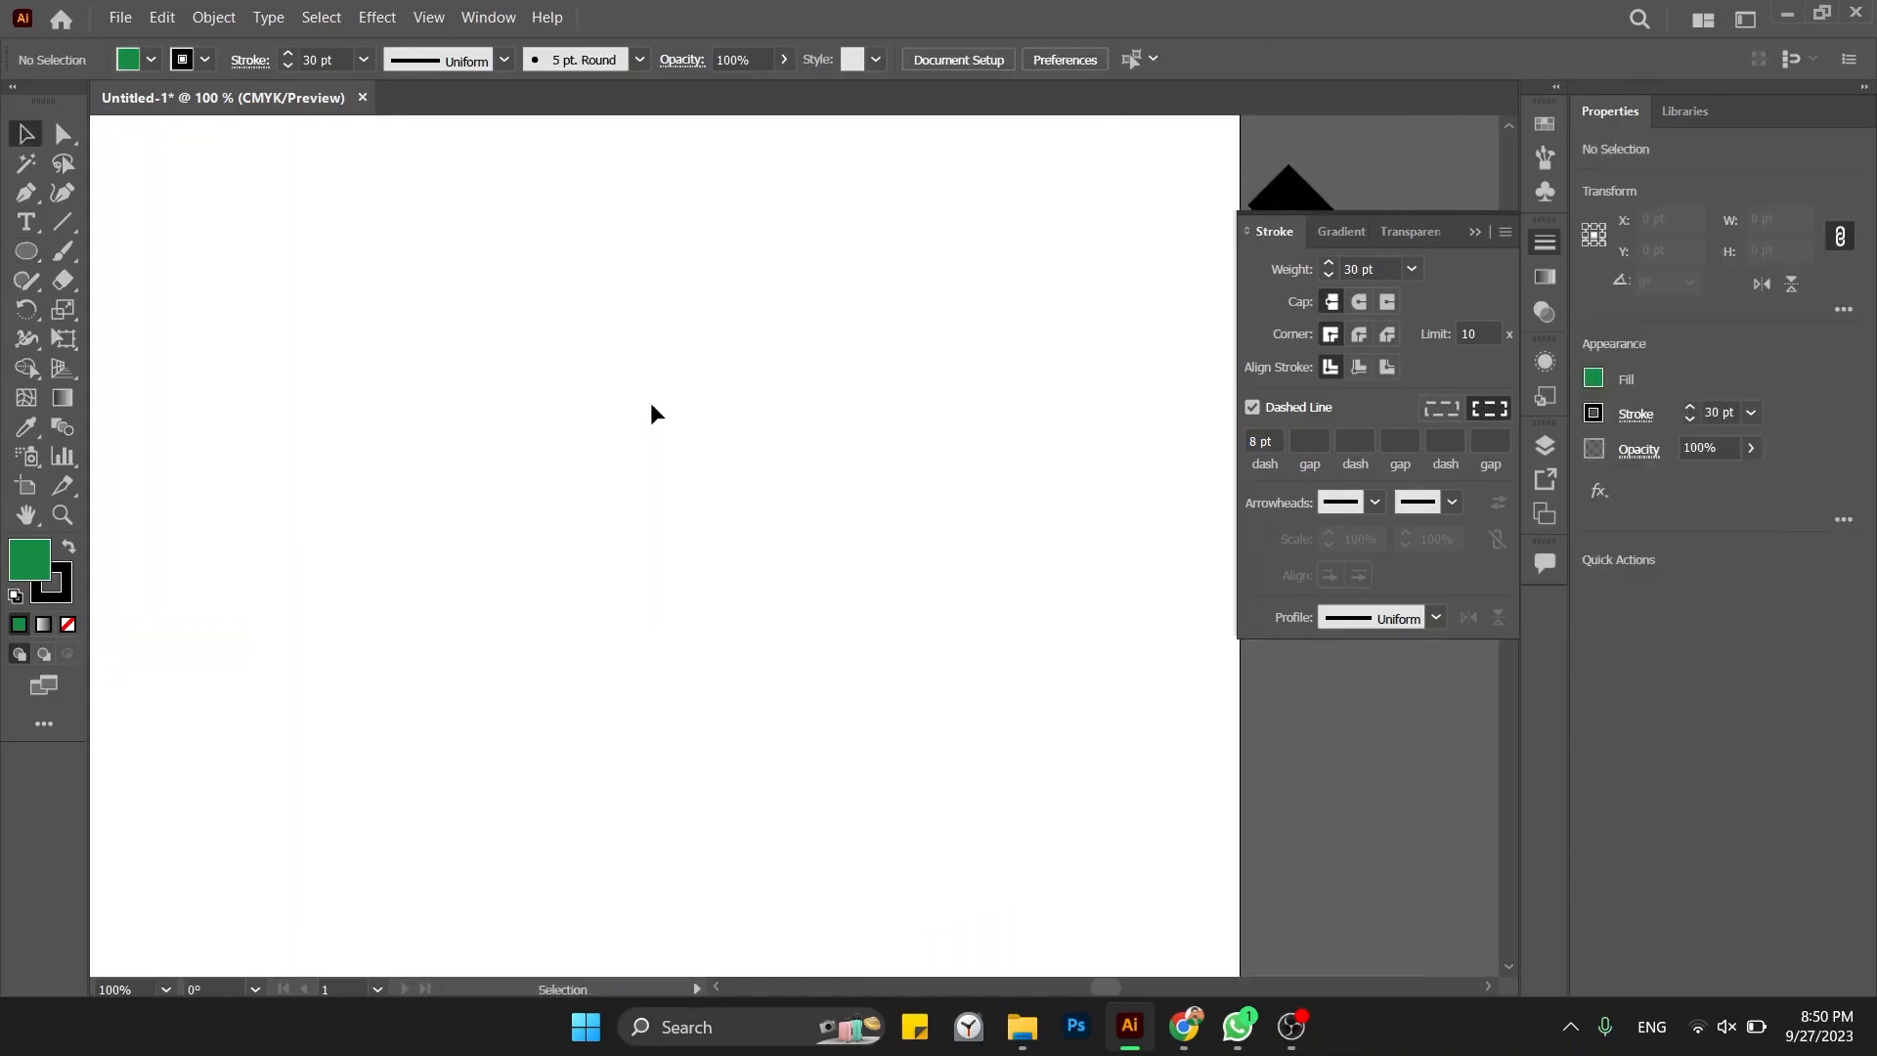
key("ctrl+minus")
key("ctrl+minus")
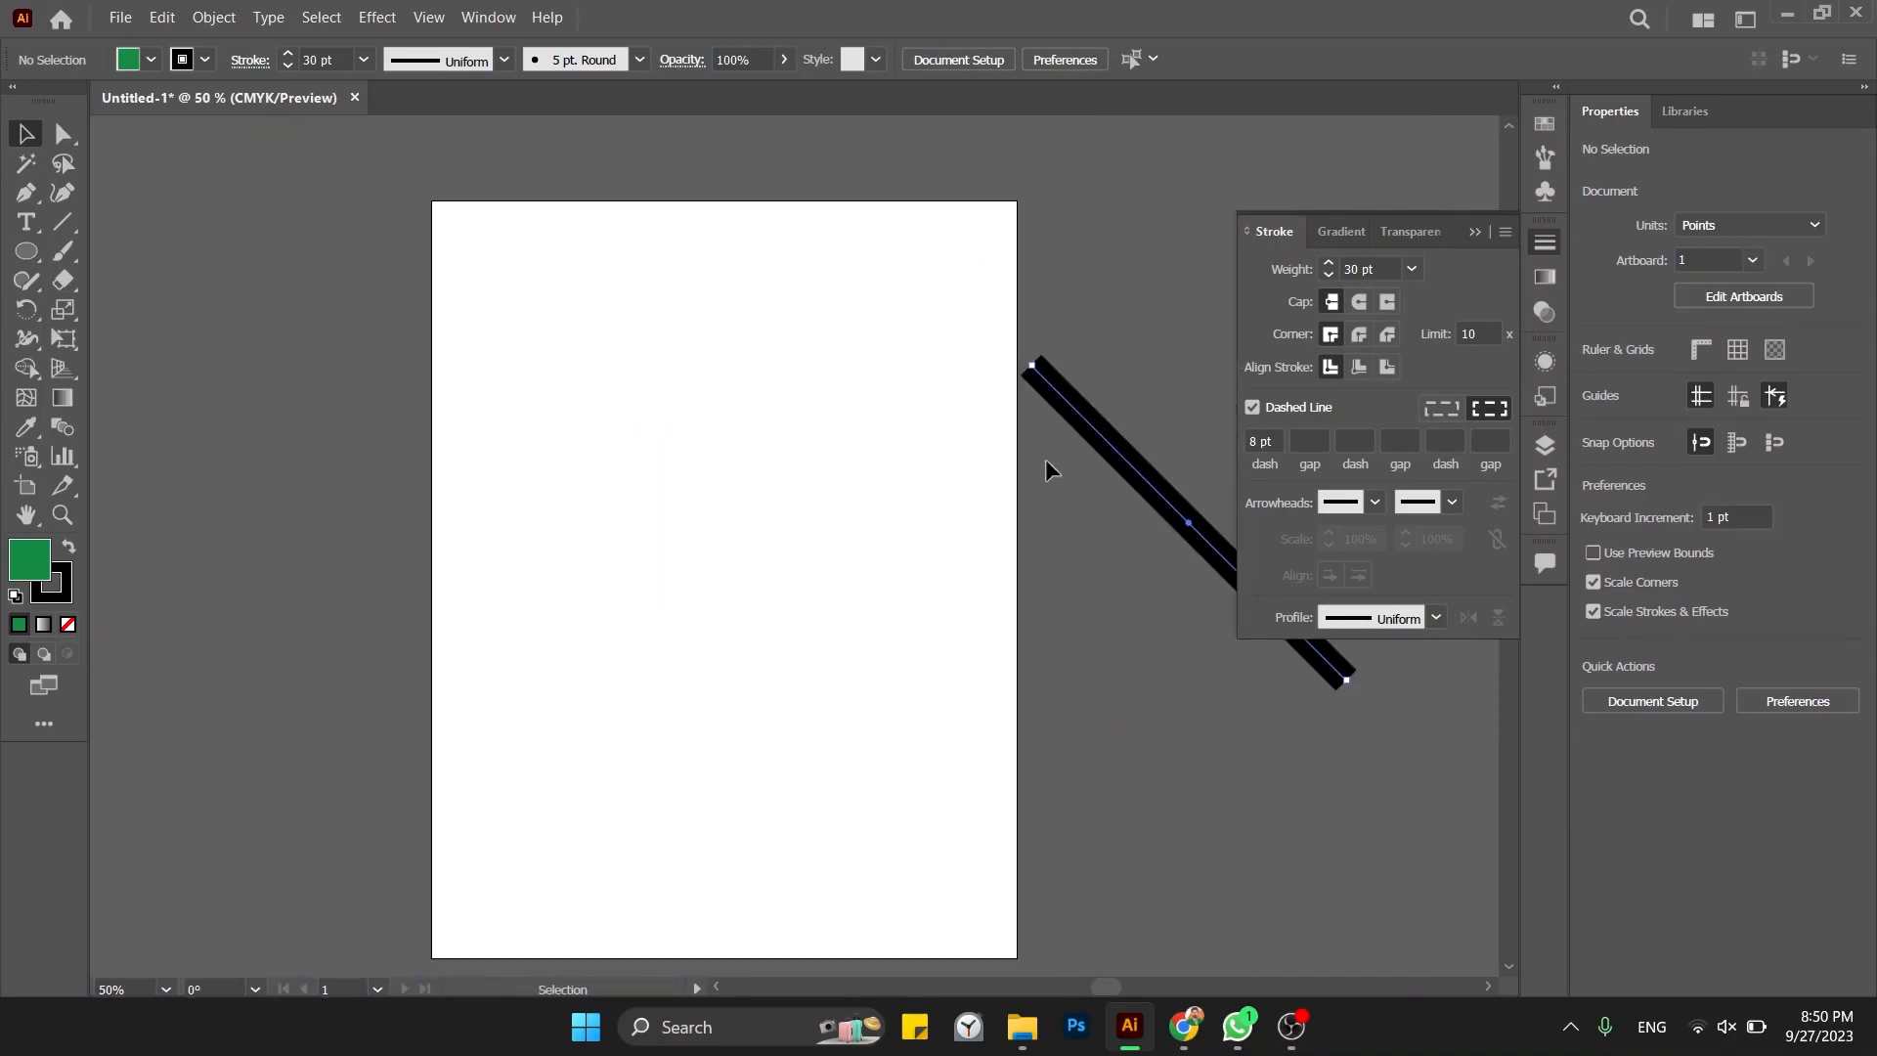
left_click(1080, 423)
left_click_drag(1080, 423, 619, 432)
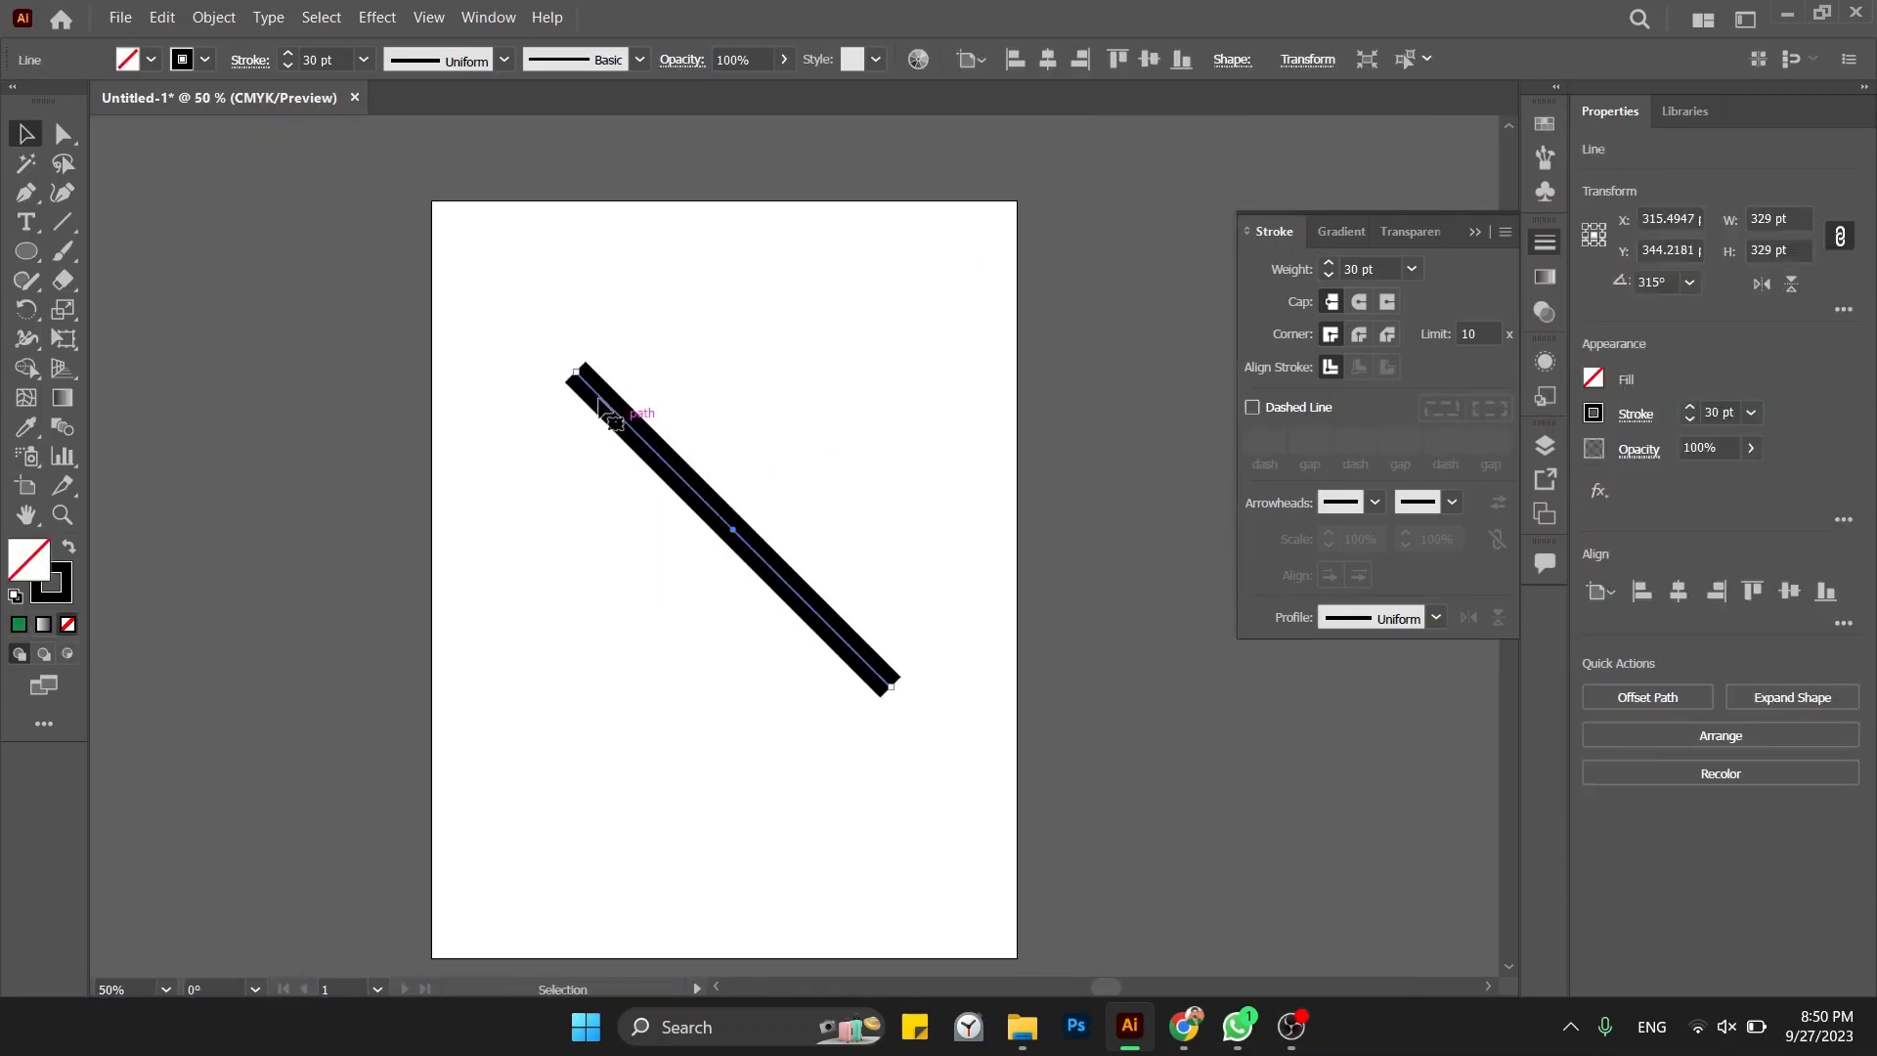
Step: Rotate the diagonal line to 0° so it lies horizontally and move it slightly up the artboard
left_click_drag(565, 368, 457, 401)
key("ctrl+plus")
key("ctrl+plus")
left_click_drag(595, 407, 409, 414)
left_click_drag(559, 443, 584, 643)
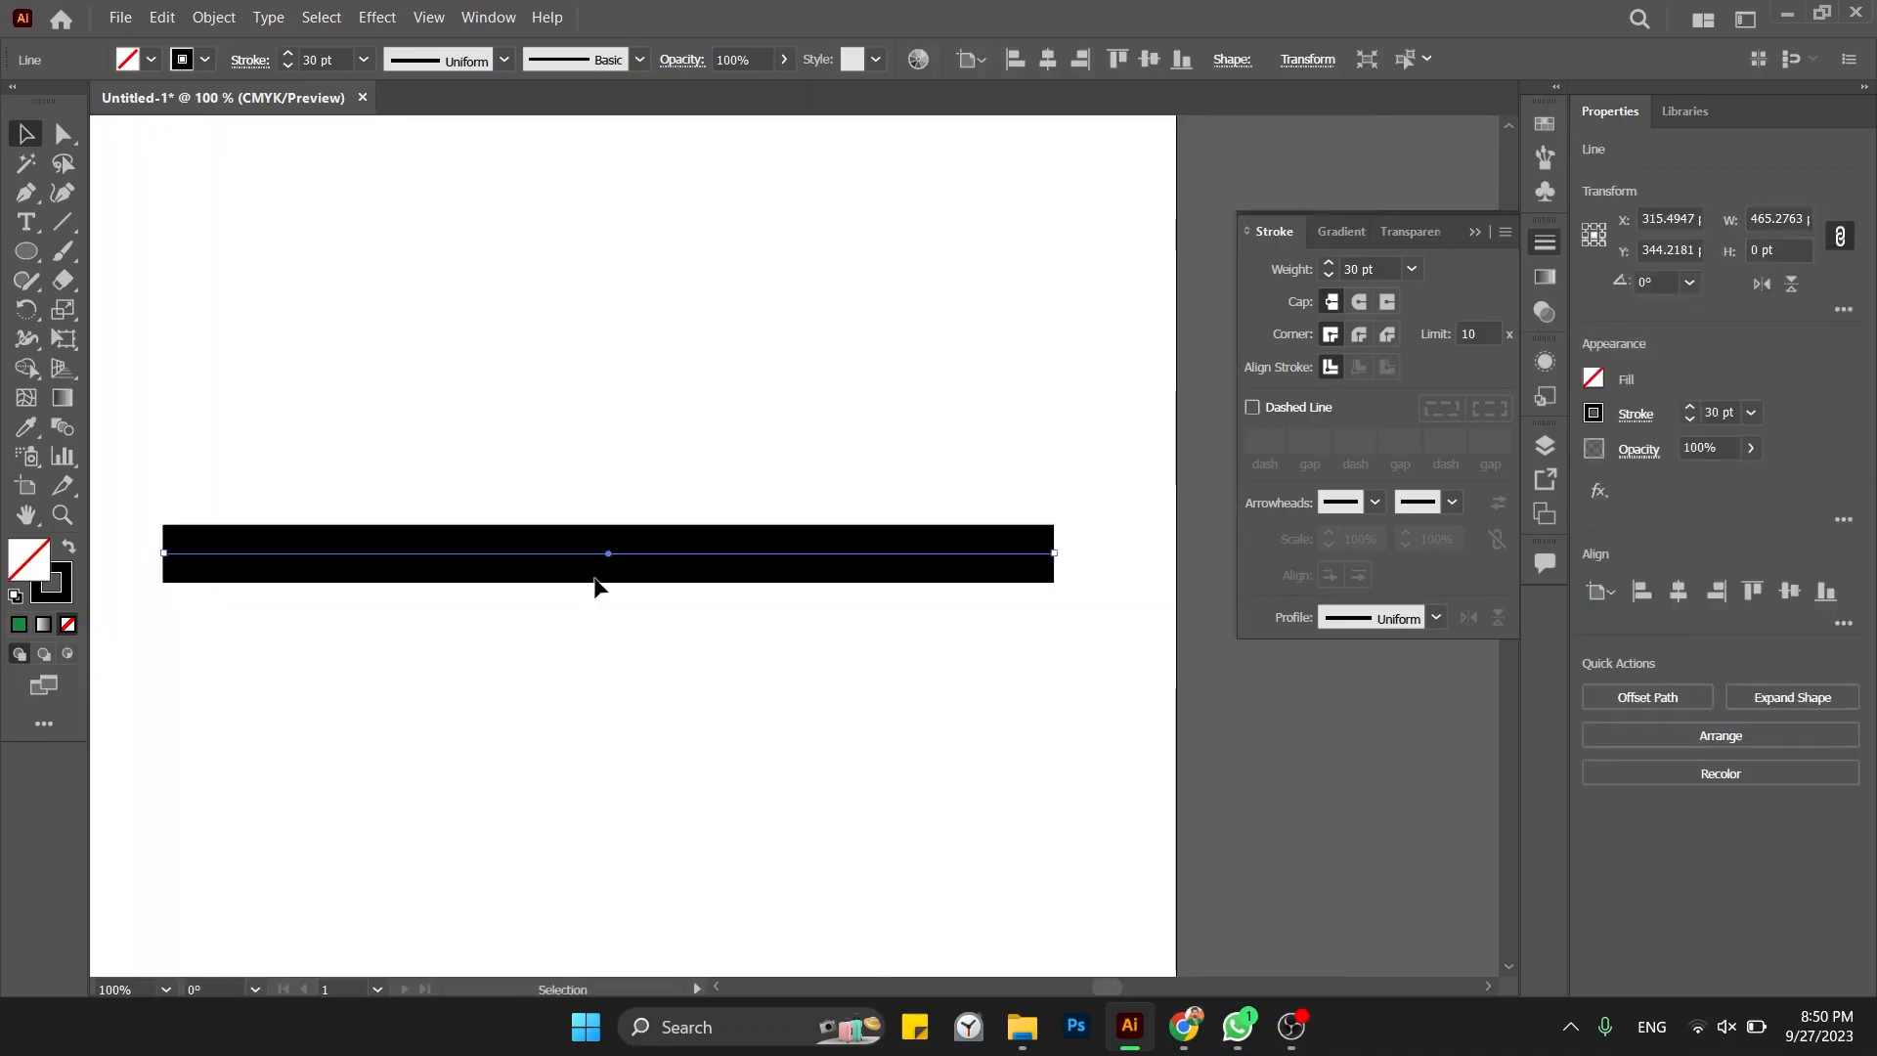
key("ctrl+z")
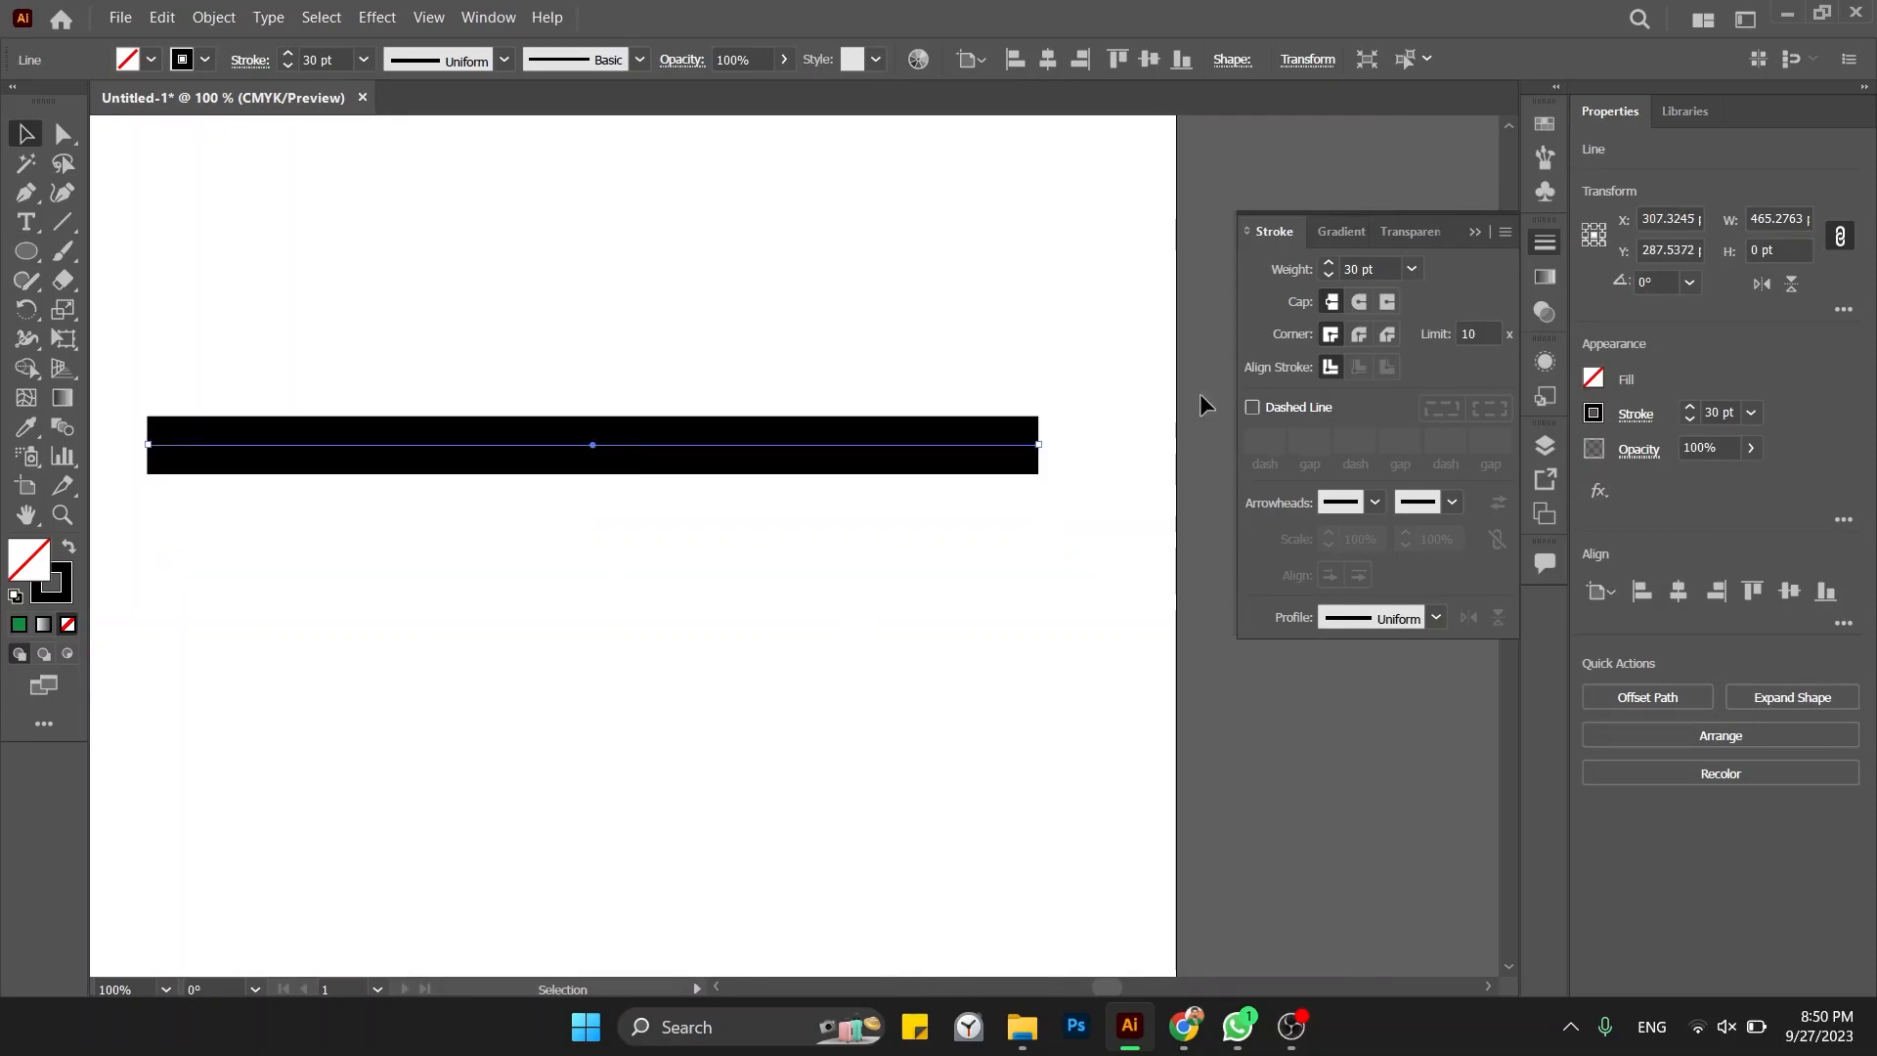
Step: Make the horizontal line's stroke dashed with a dash length of 20 pt
left_click(1258, 408)
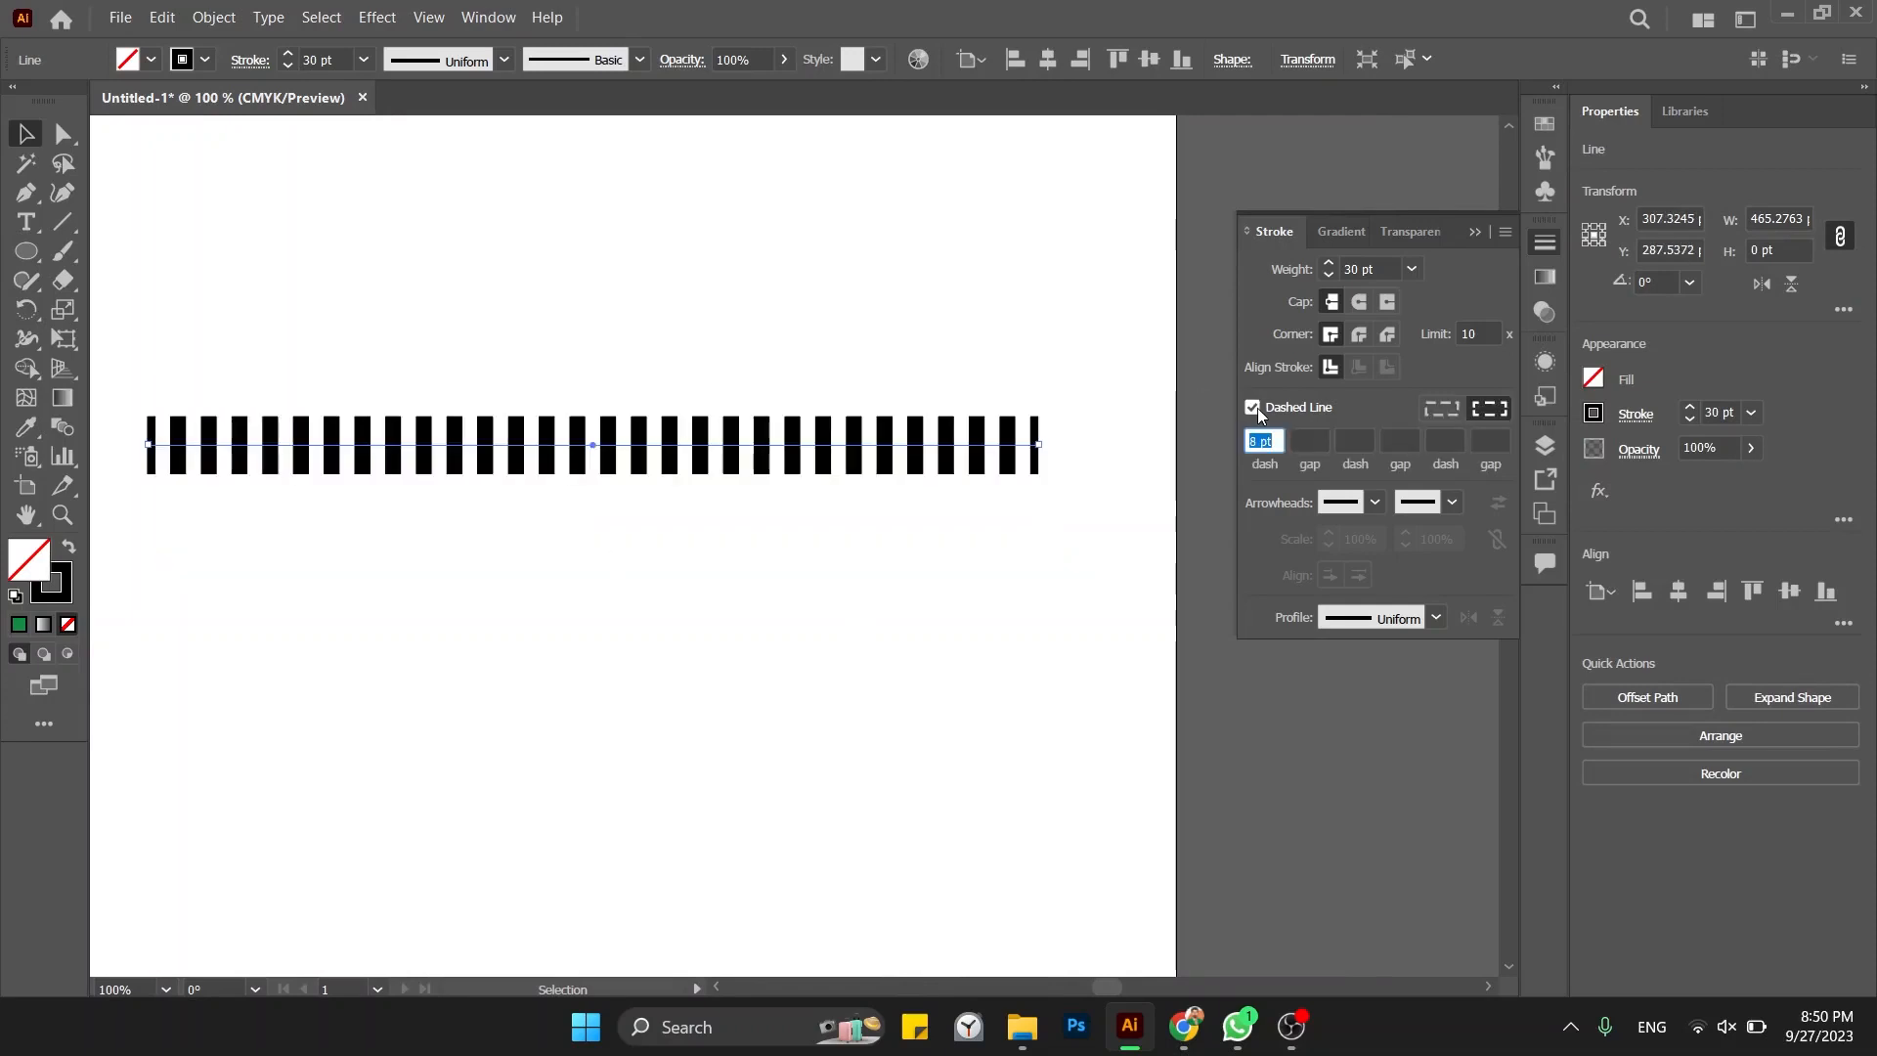
left_click(1267, 437)
left_click_drag(1271, 438, 1215, 441)
type("20")
key("Tab")
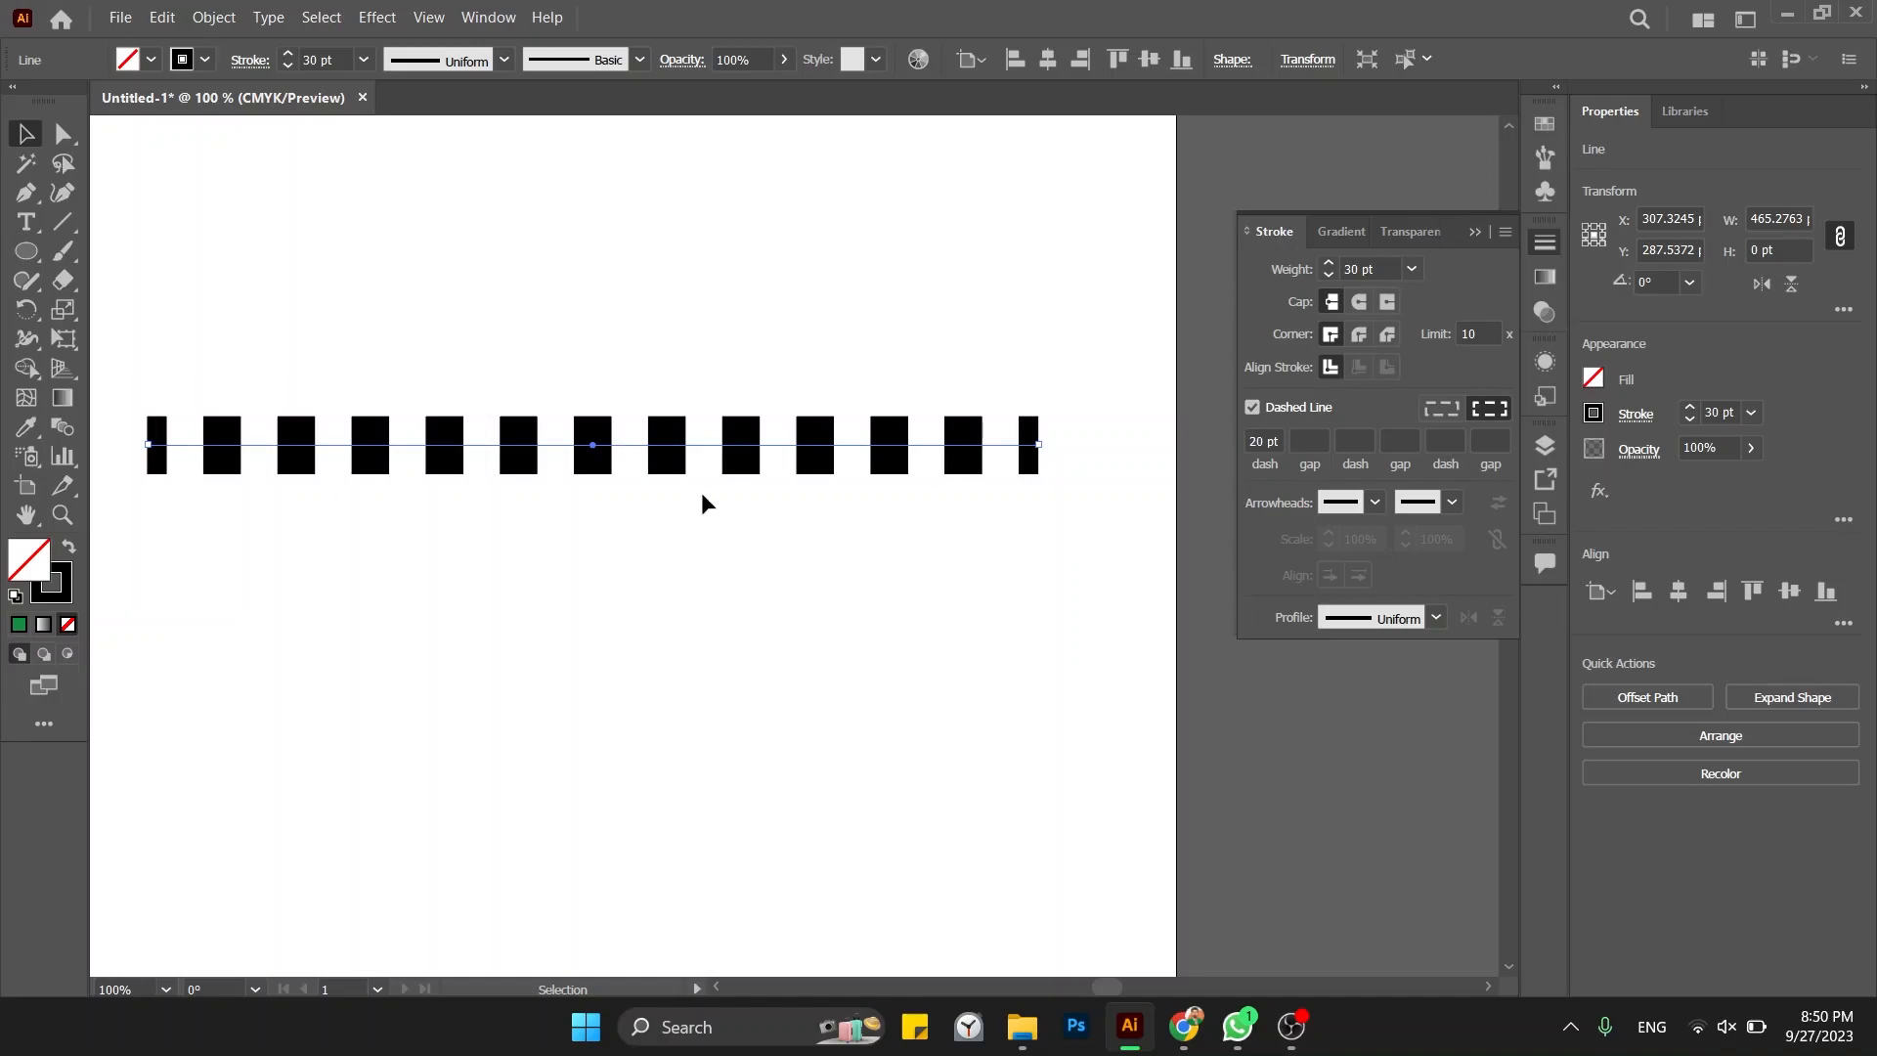
Step: Examine the widths of the dashes and gaps along the horizontal line up close
key("z")
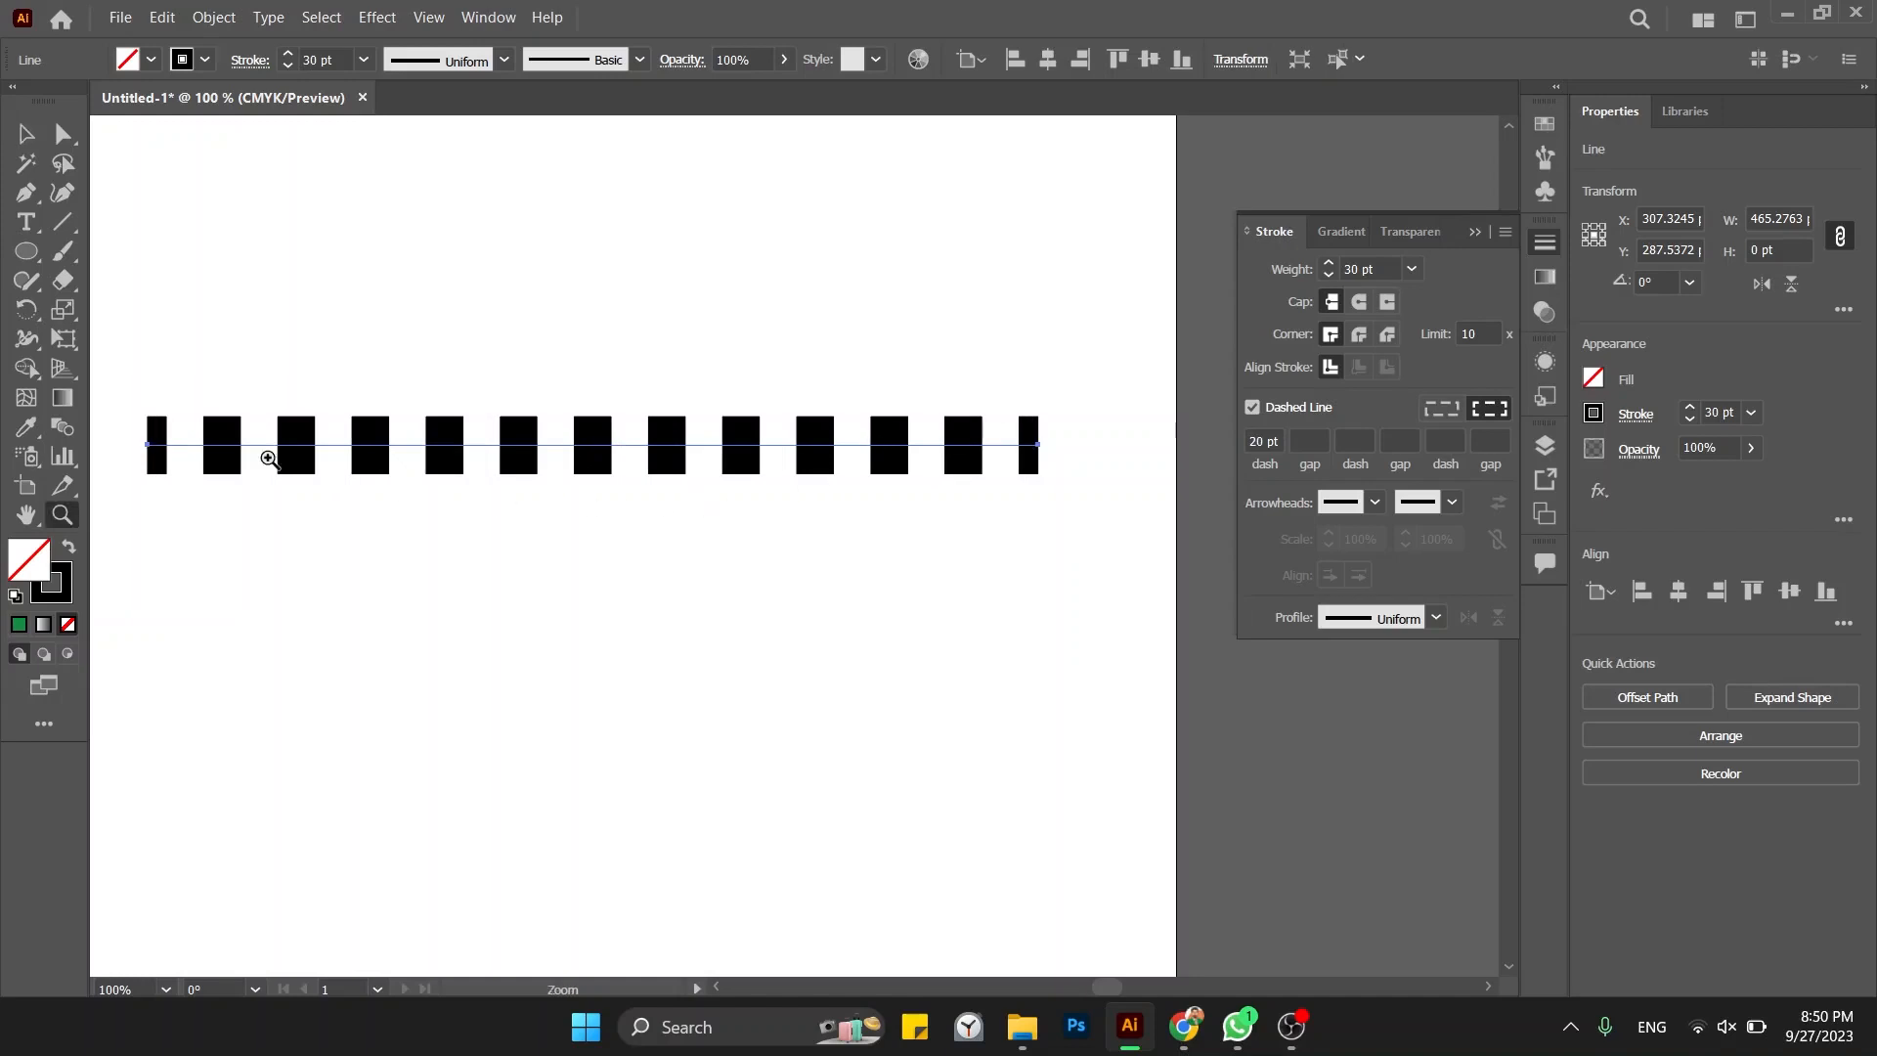
left_click_drag(269, 458, 484, 509)
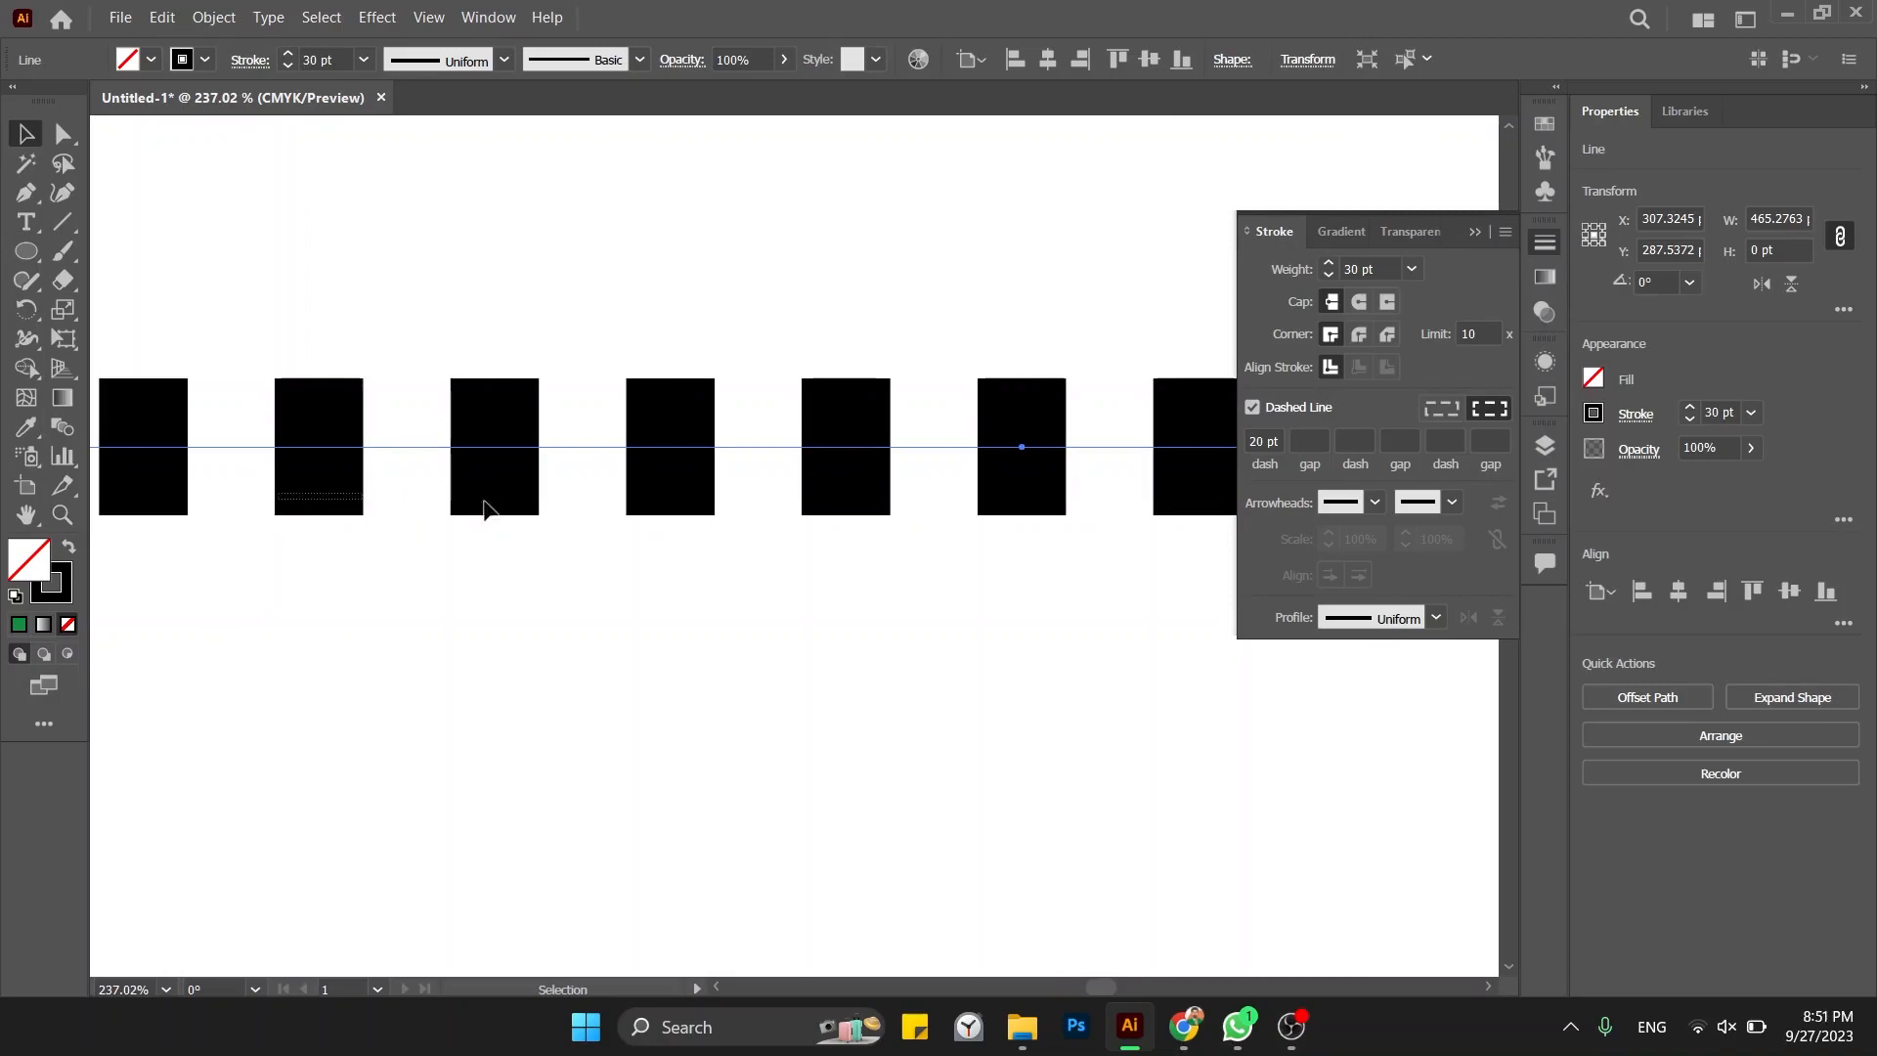
left_click(444, 525)
key("space")
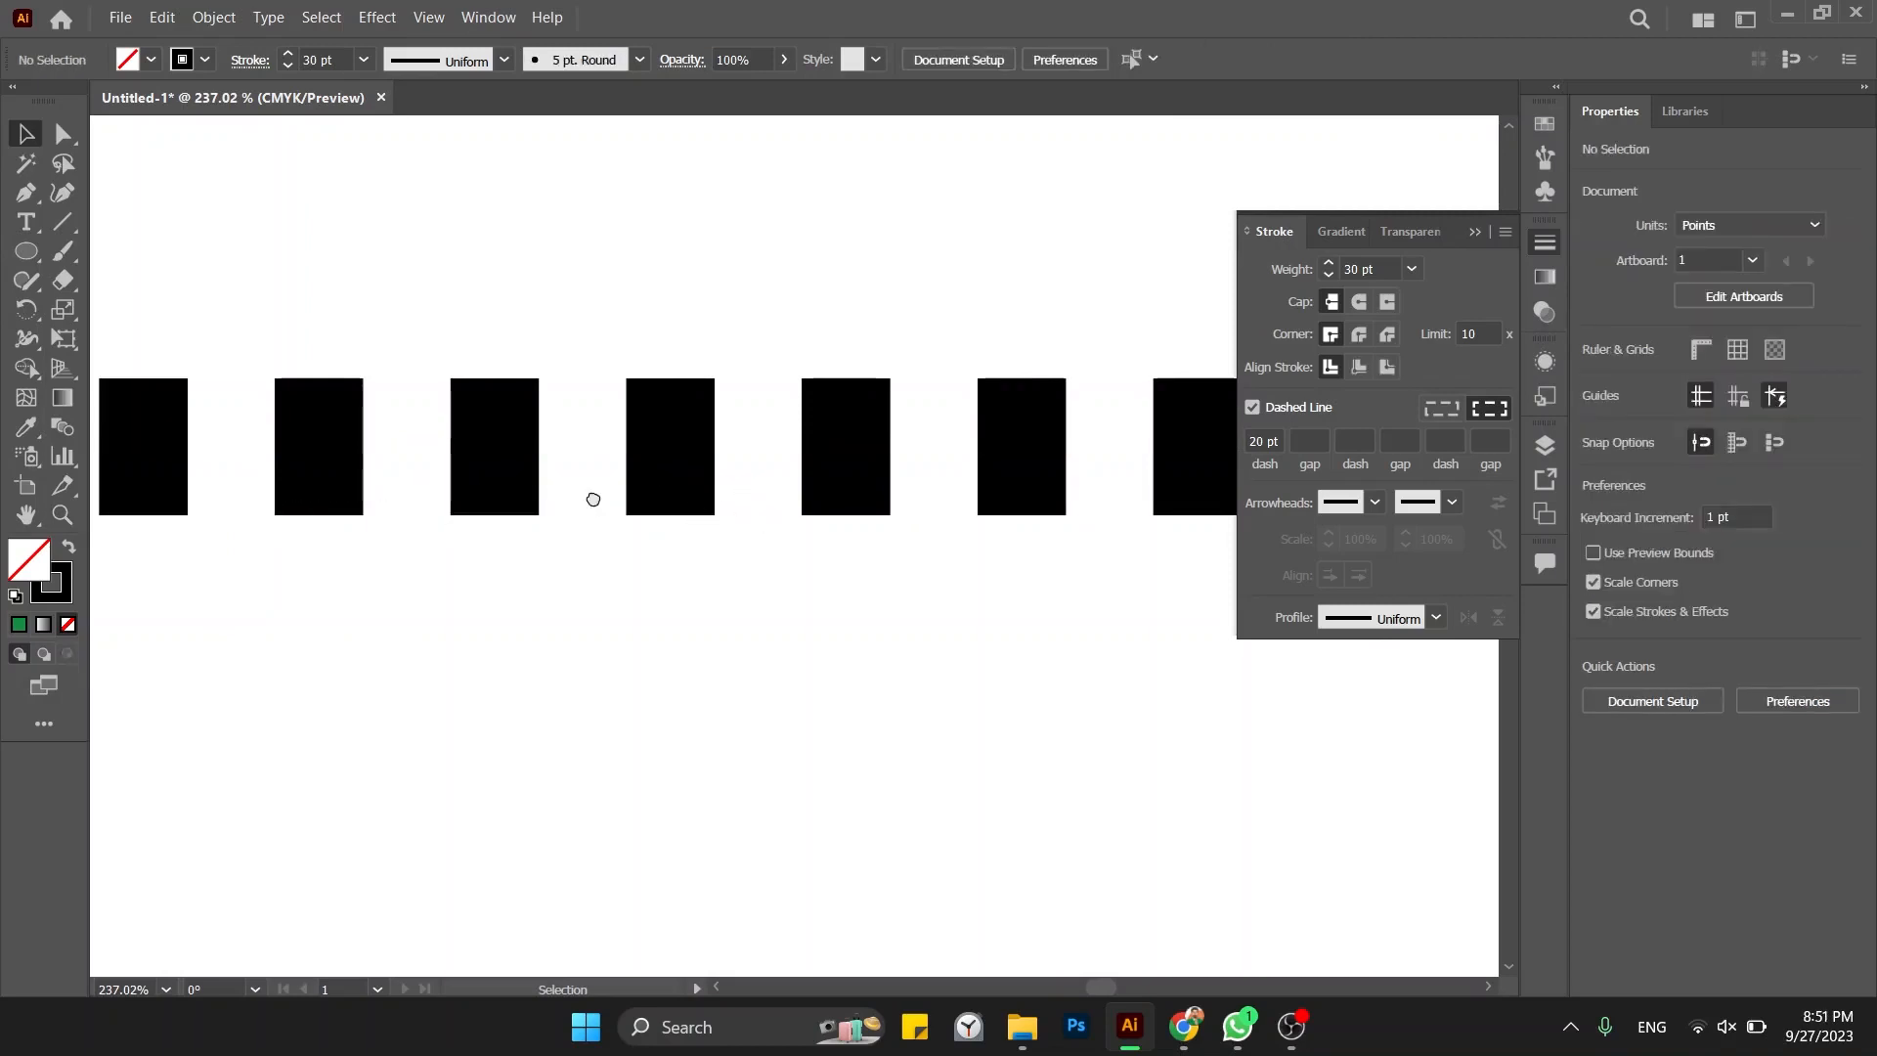
left_click_drag(593, 498, 808, 542)
left_click_drag(162, 395, 255, 604)
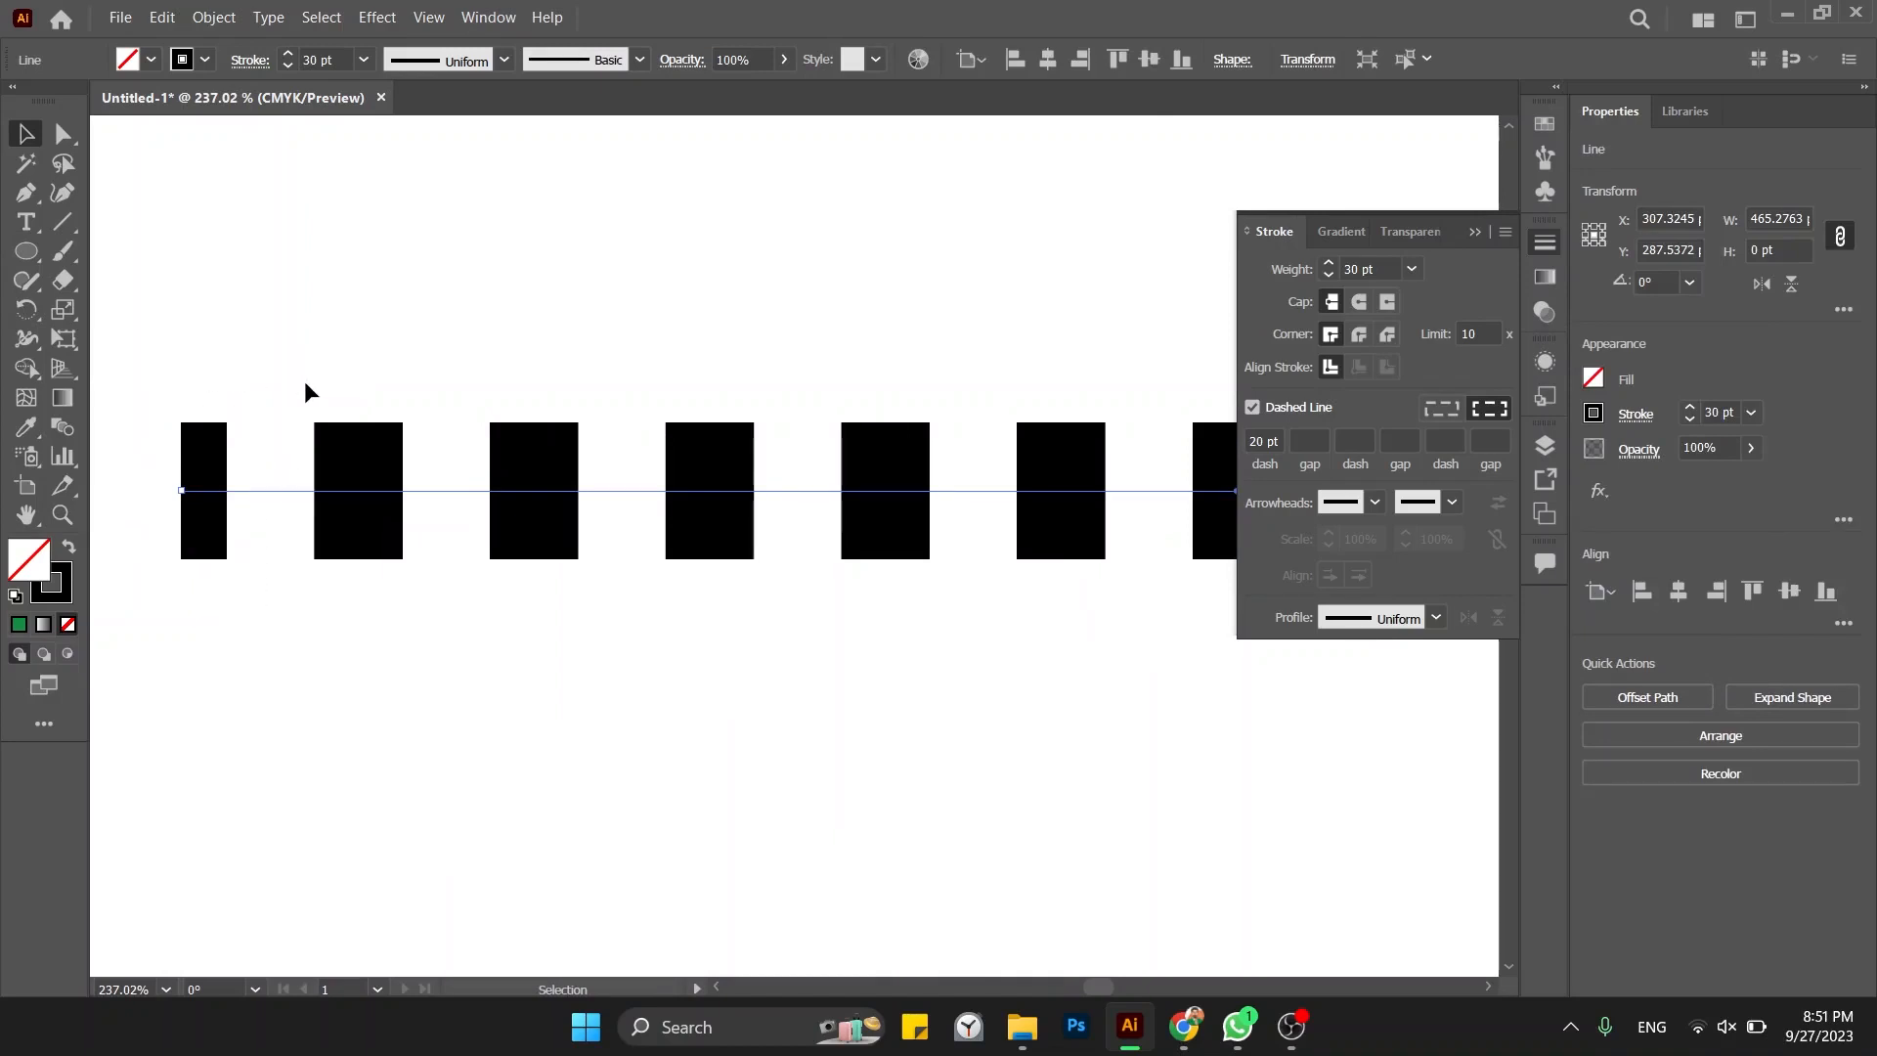
left_click(353, 494)
key("space")
left_click_drag(920, 356, 910, 359)
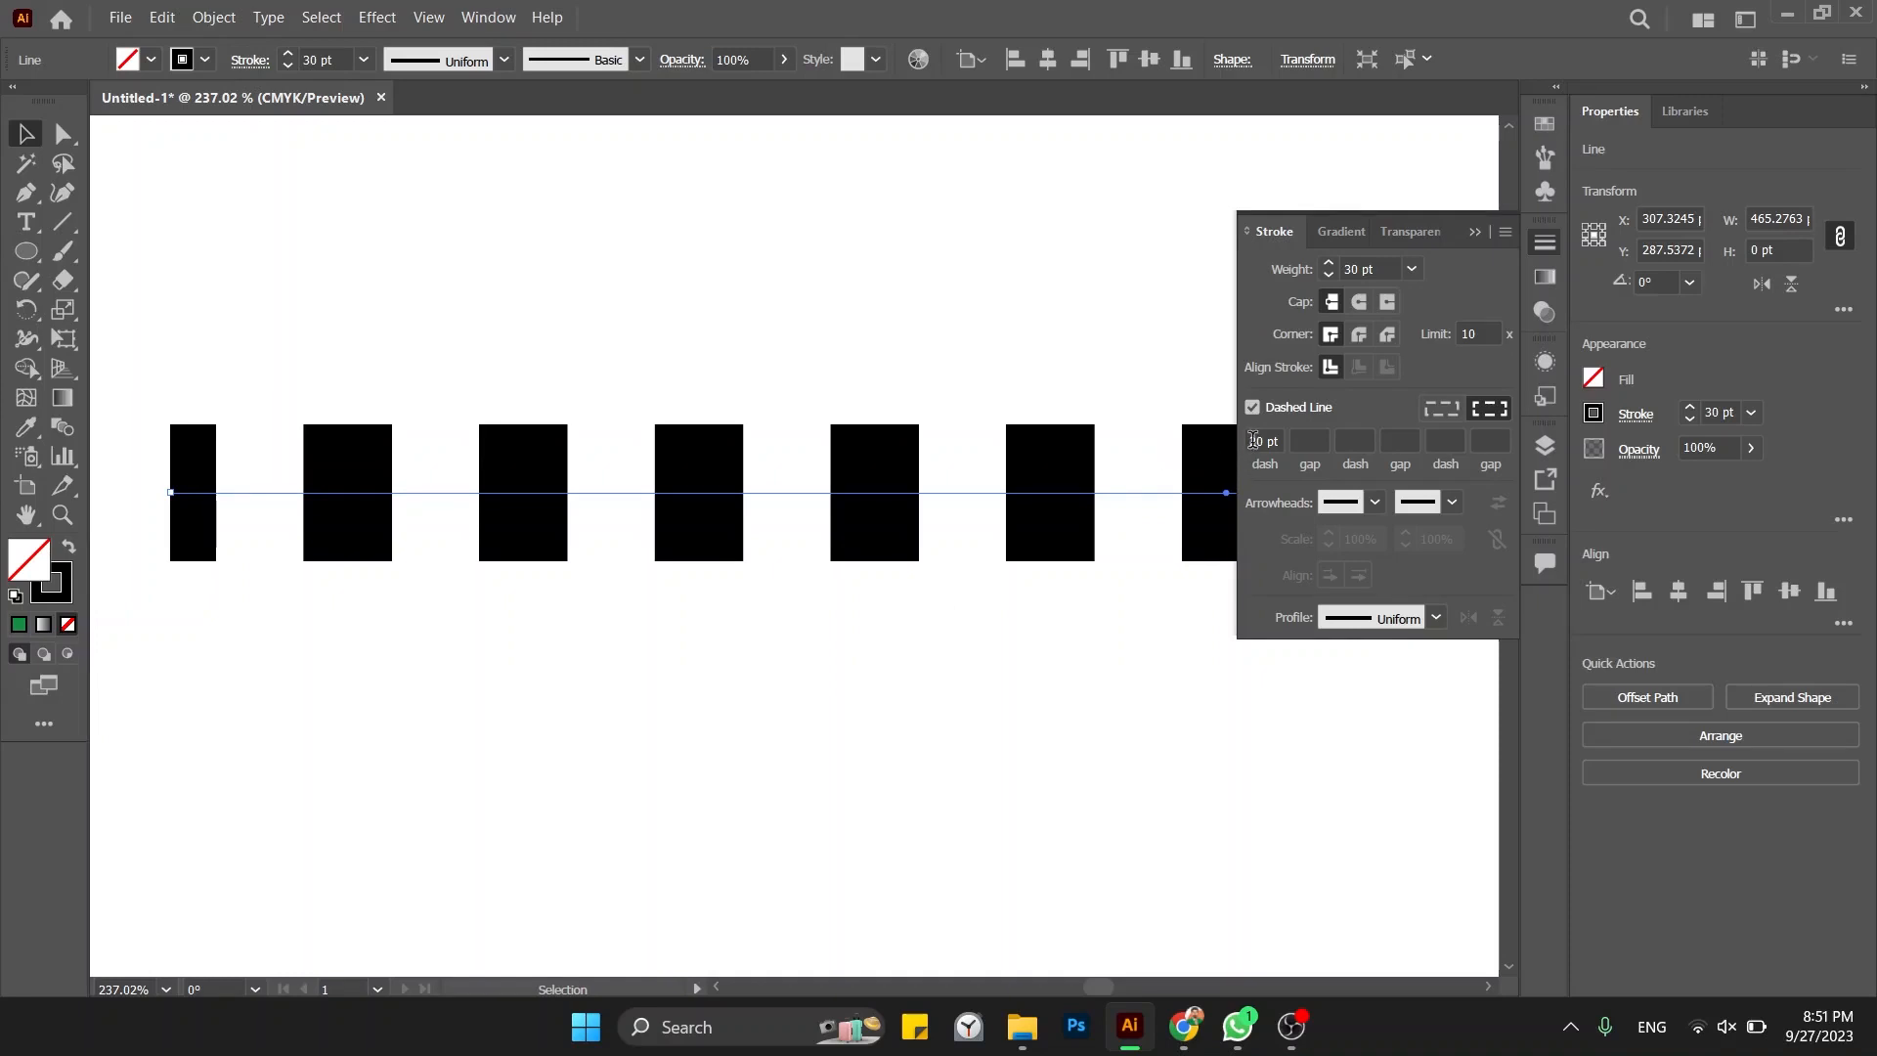
Step: Examine the partial dashes at both ends of the horizontal line at 100% view
key("ctrl+minus")
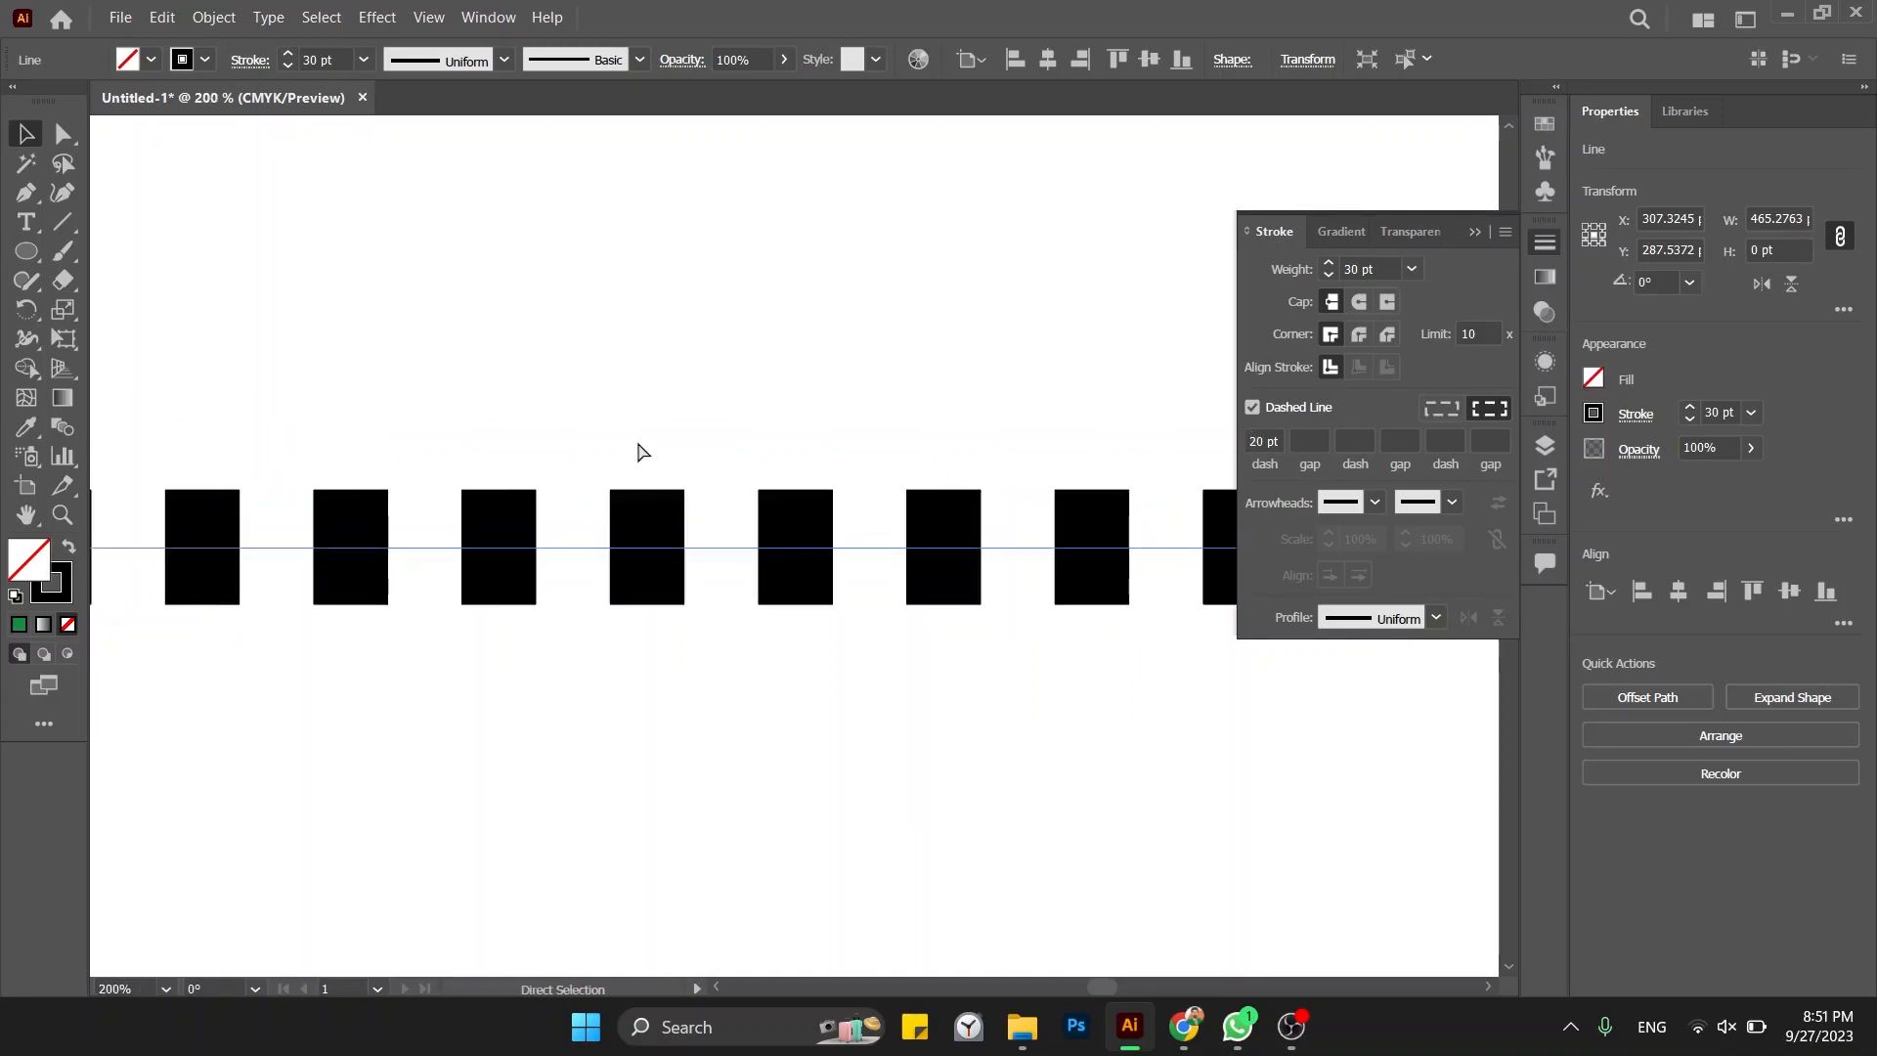
key("ctrl+minus")
key("ctrl+minus")
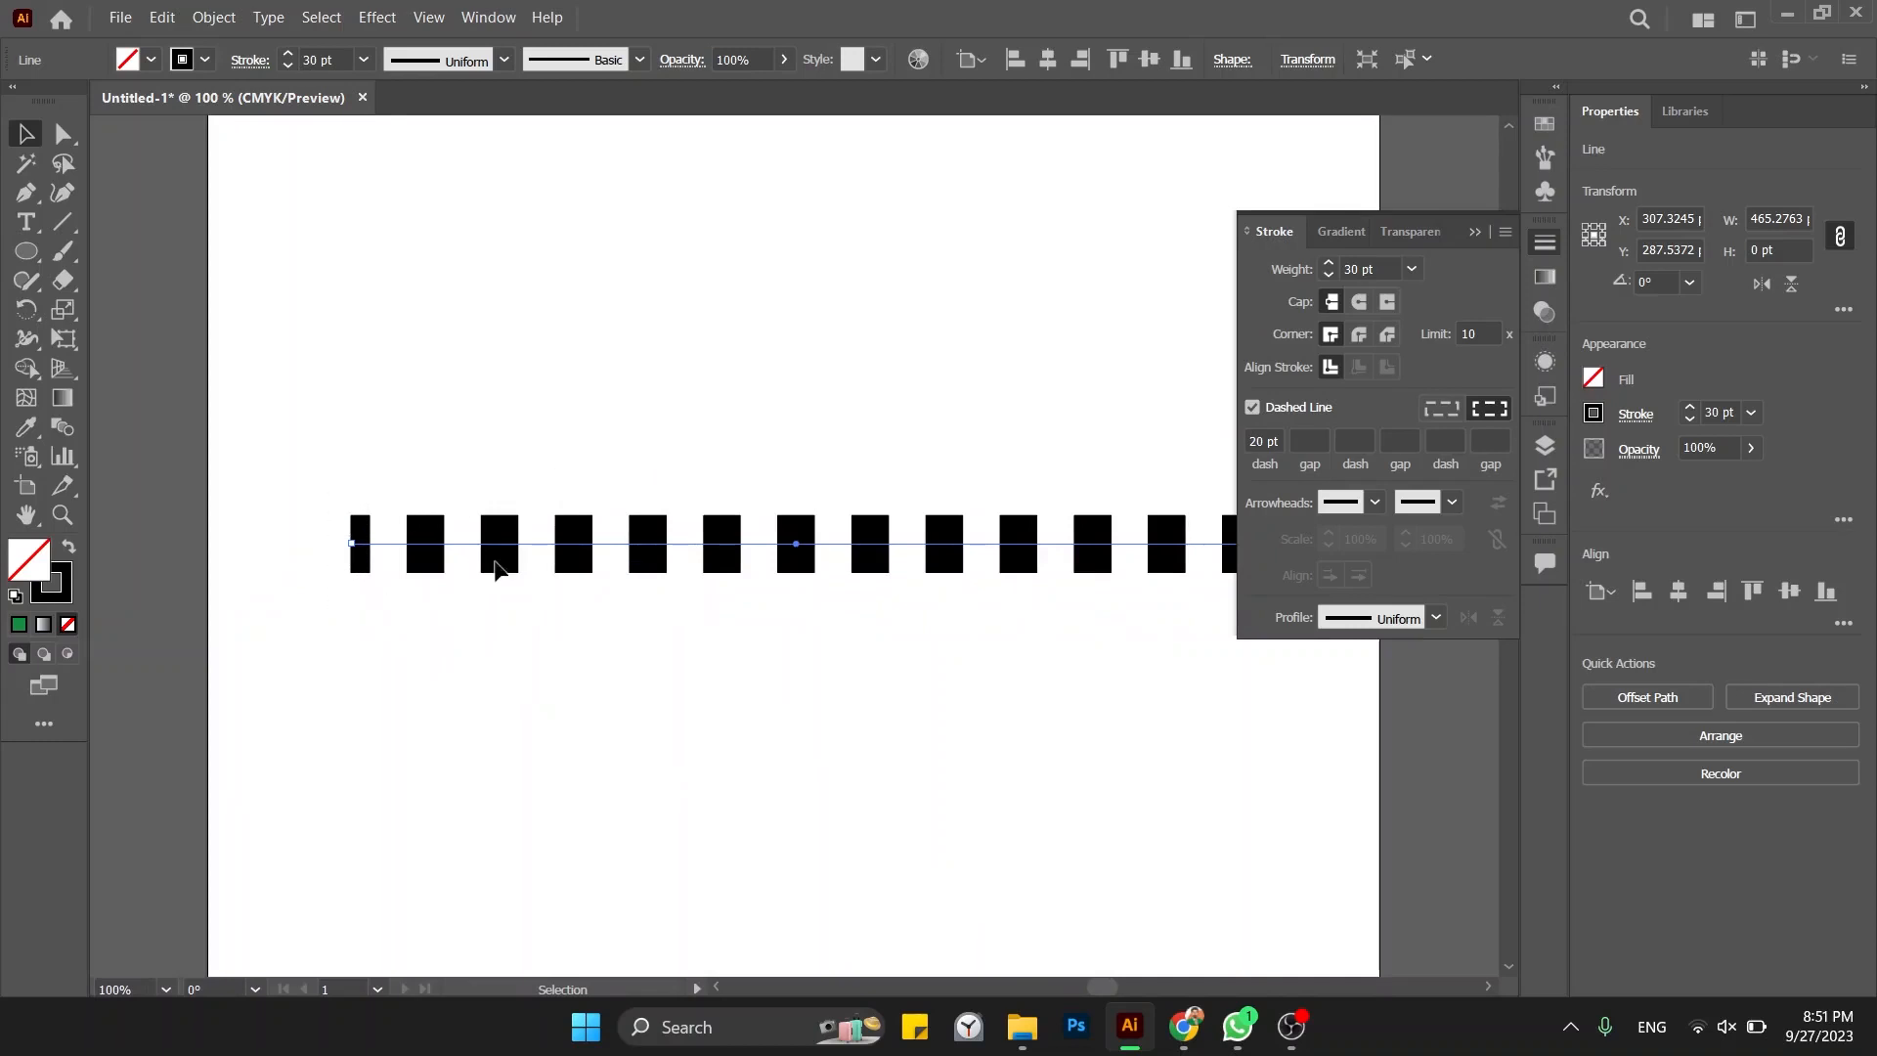
left_click_drag(579, 536, 432, 302)
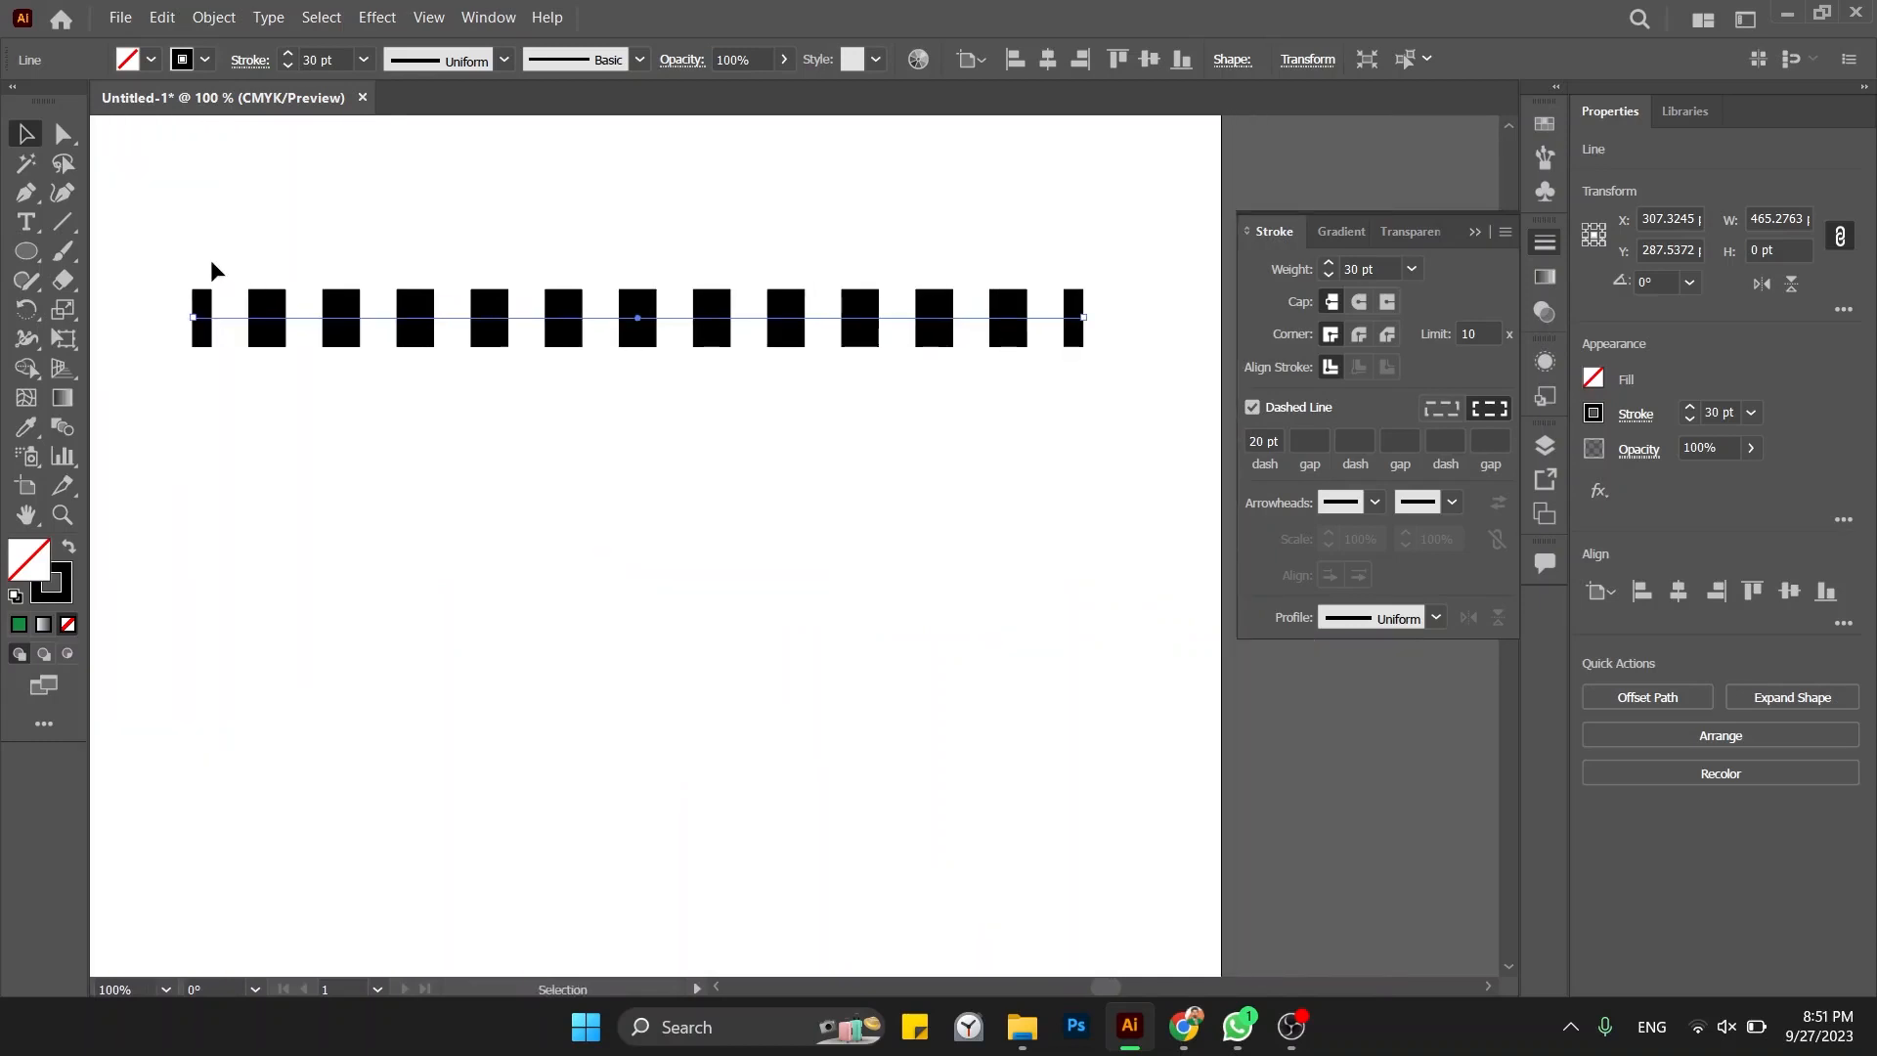
left_click_drag(212, 260, 172, 354)
left_click_drag(221, 258, 156, 357)
left_click_drag(1060, 265, 1117, 372)
left_click_drag(1111, 238, 1061, 358)
Step: Set the horizontal line's dash length to 30 pt
left_click(1264, 440)
type("30")
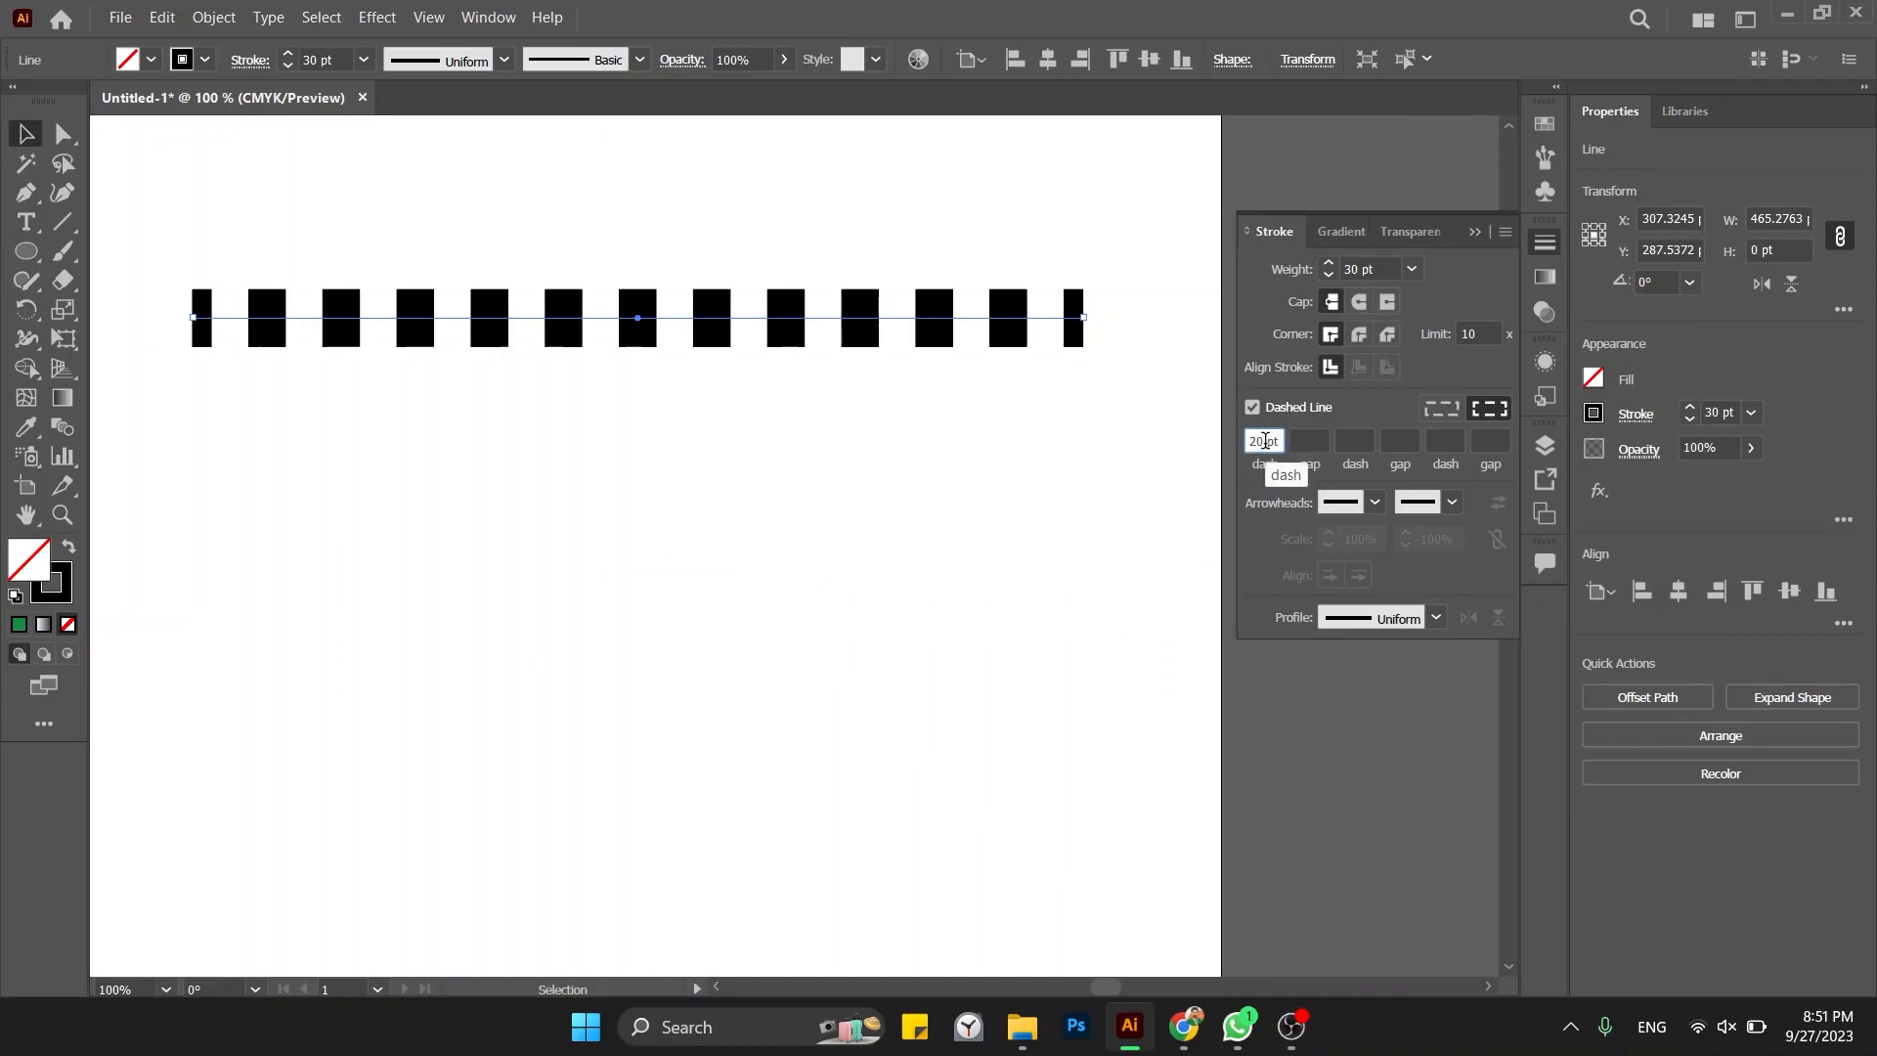
key("Return")
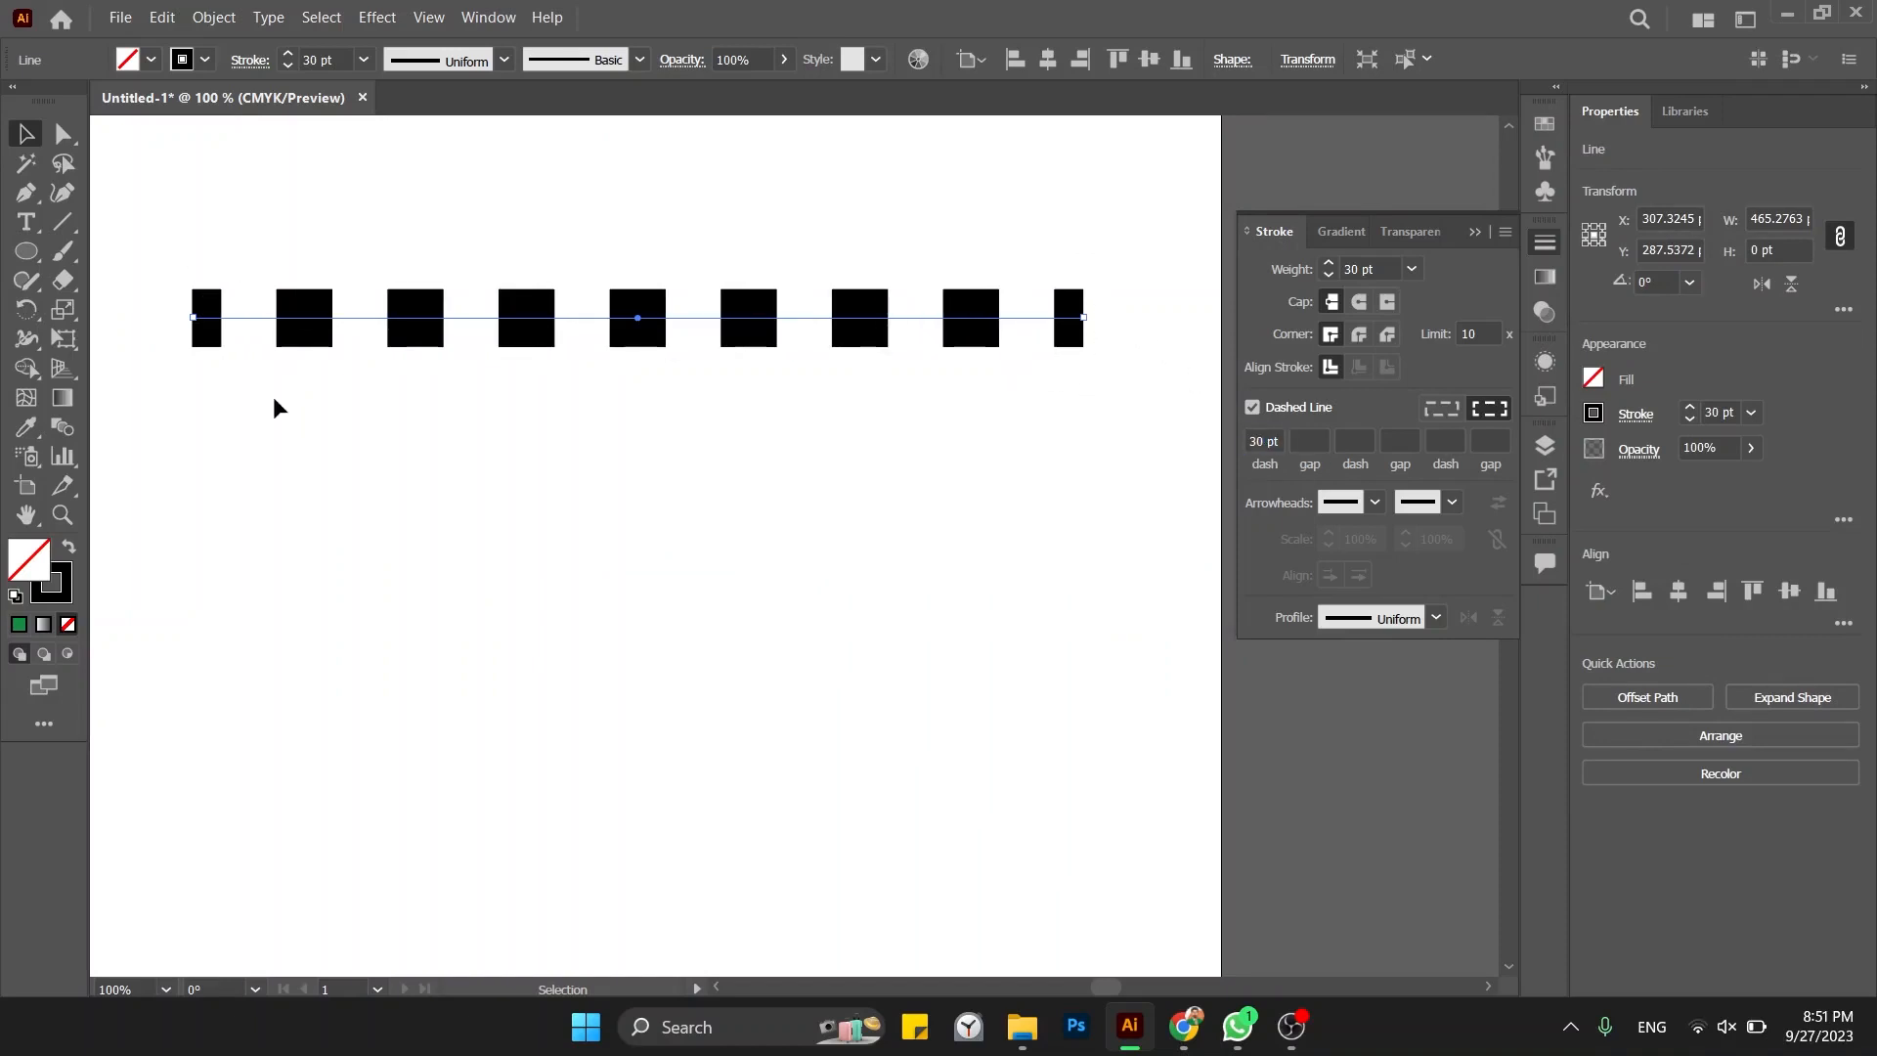
Step: Duplicate the dashed line and place the copy directly against the right end of the original
key("ctrl+minus")
key("ctrl+minus")
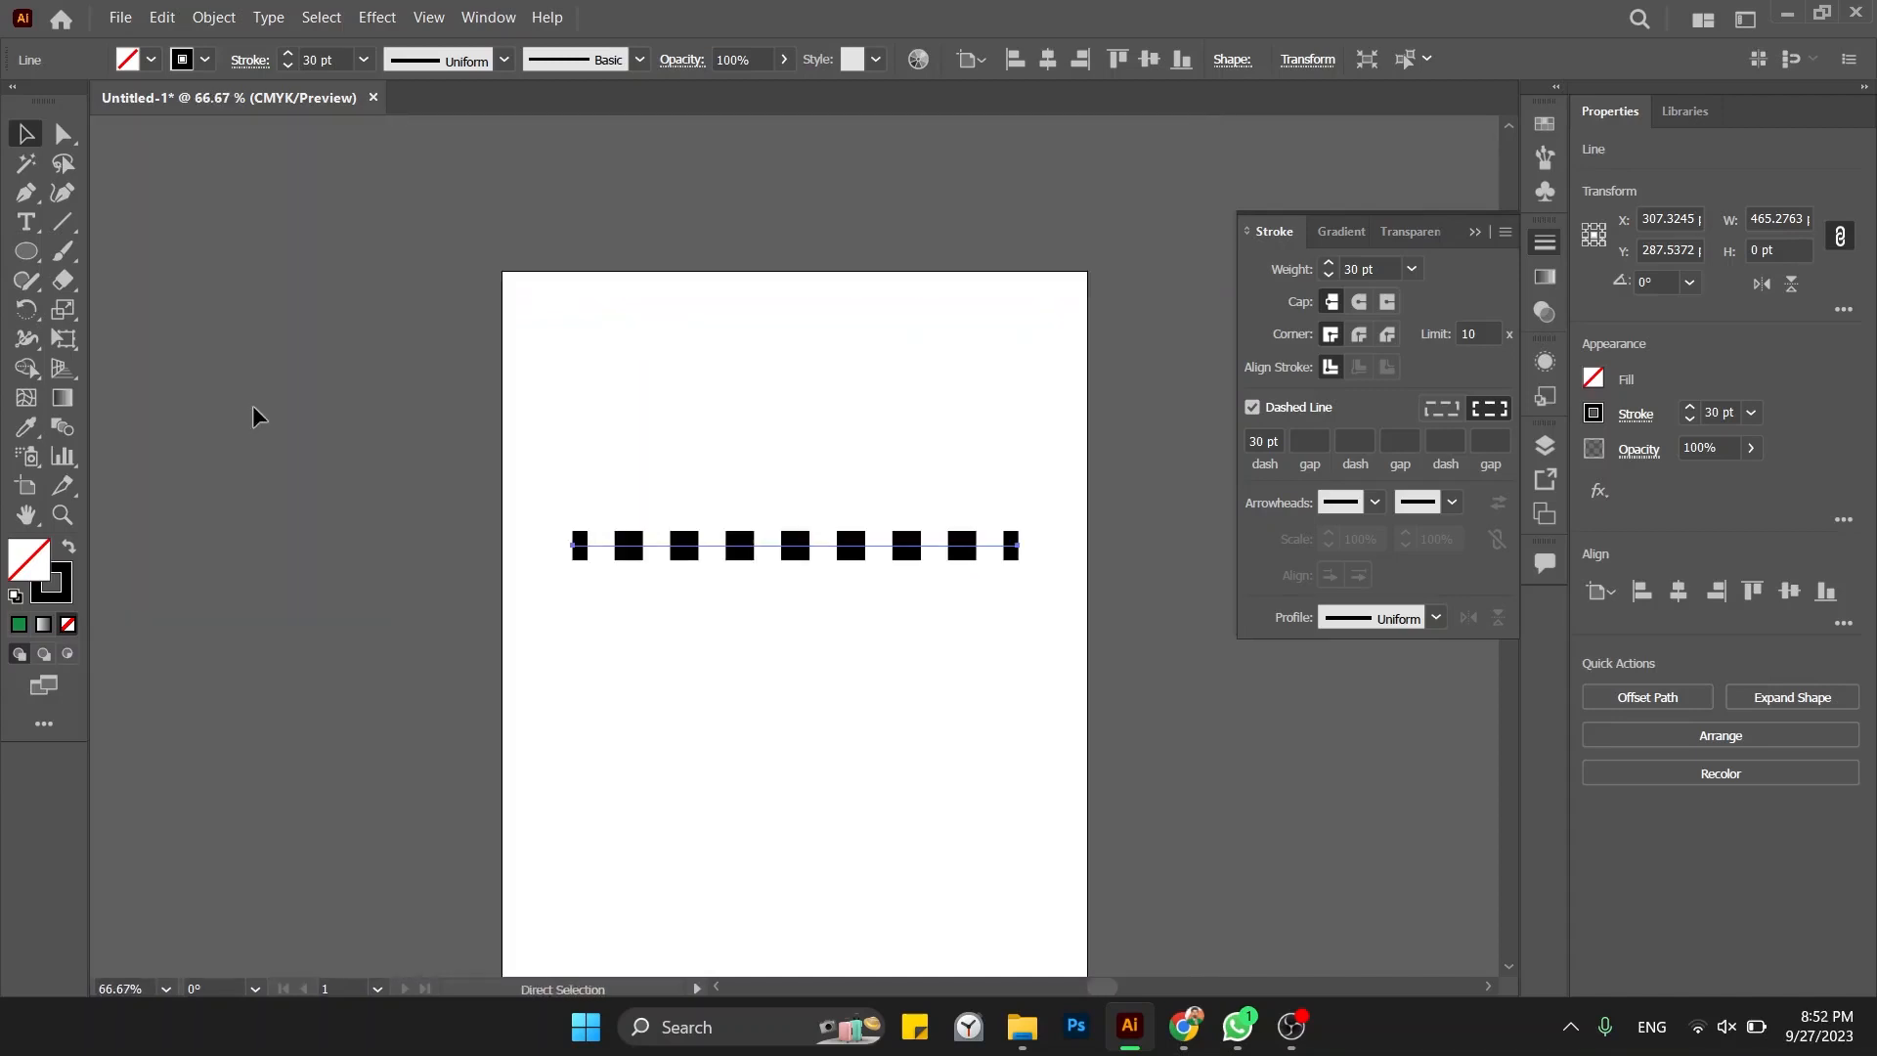
left_click(618, 587)
left_click_drag(642, 546, 737, 623)
left_click(1025, 611)
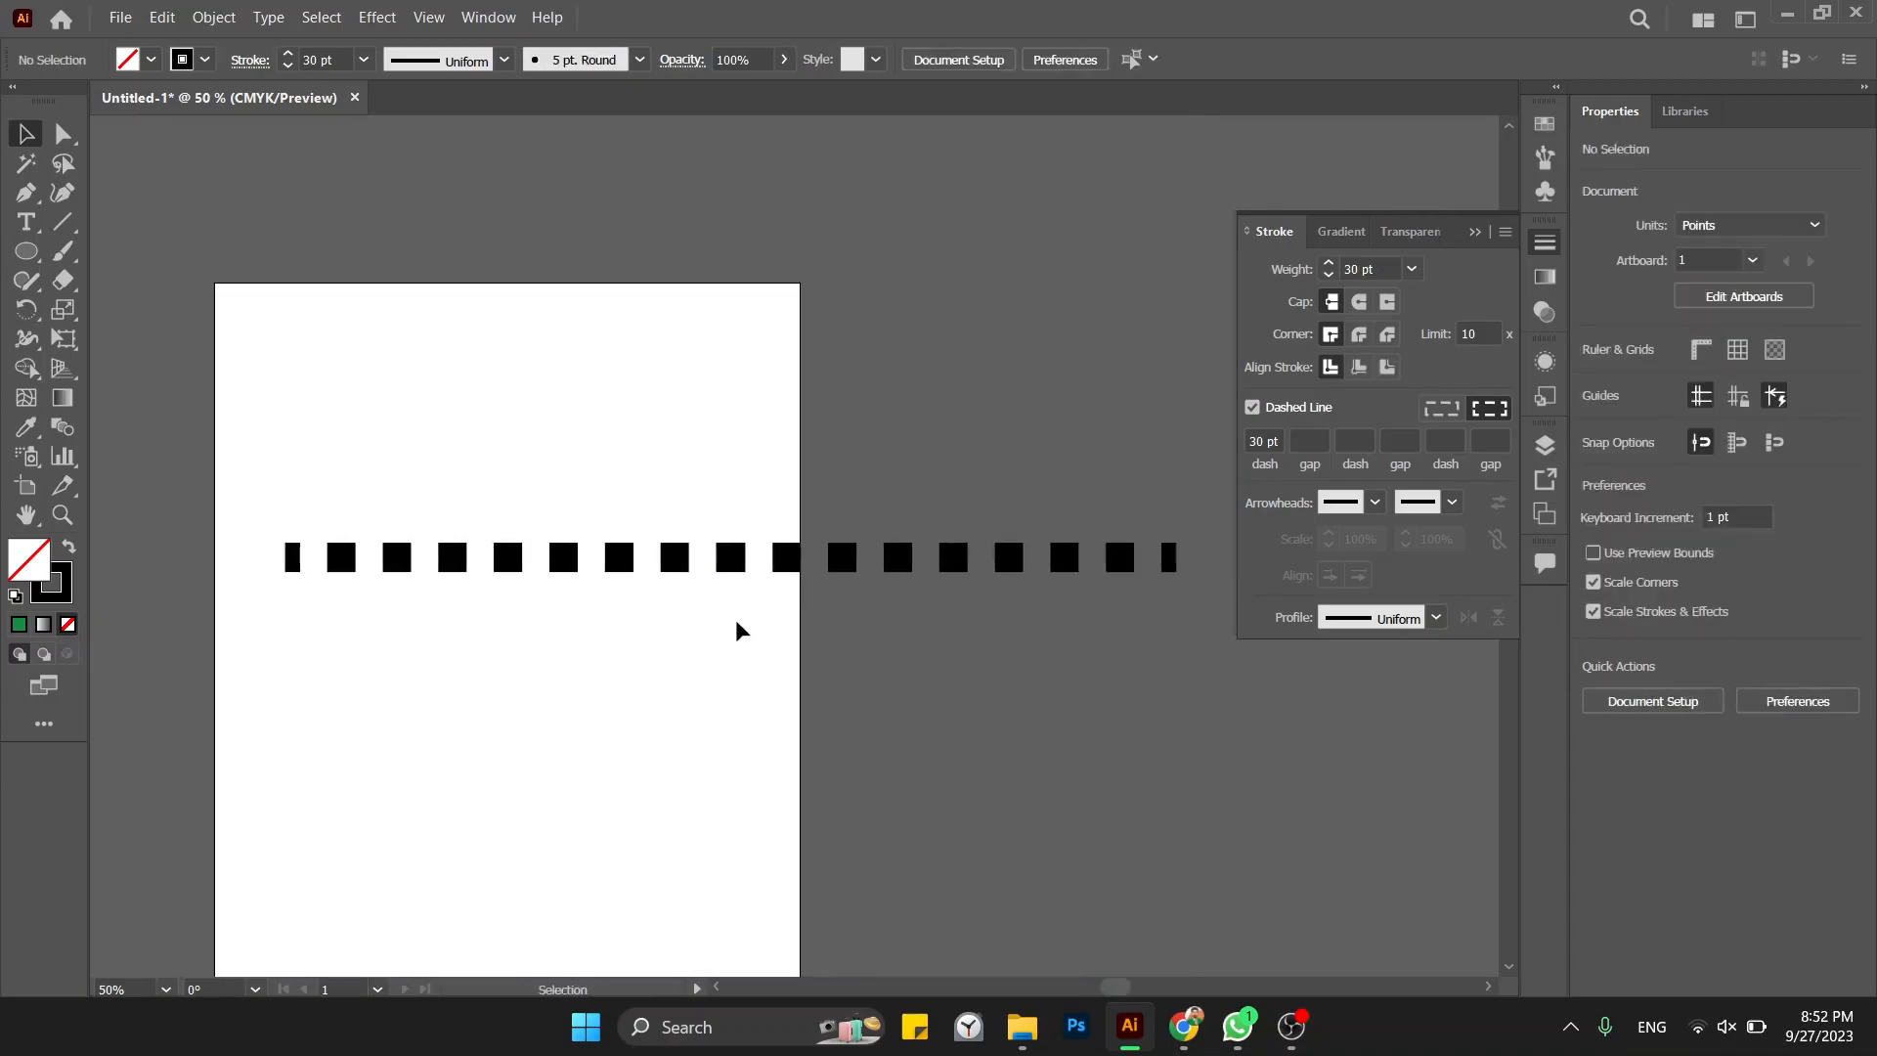
Step: Check the two joined lines by selecting both, and move the right-hand copy about 101 pt upward
left_click_drag(607, 515, 886, 716)
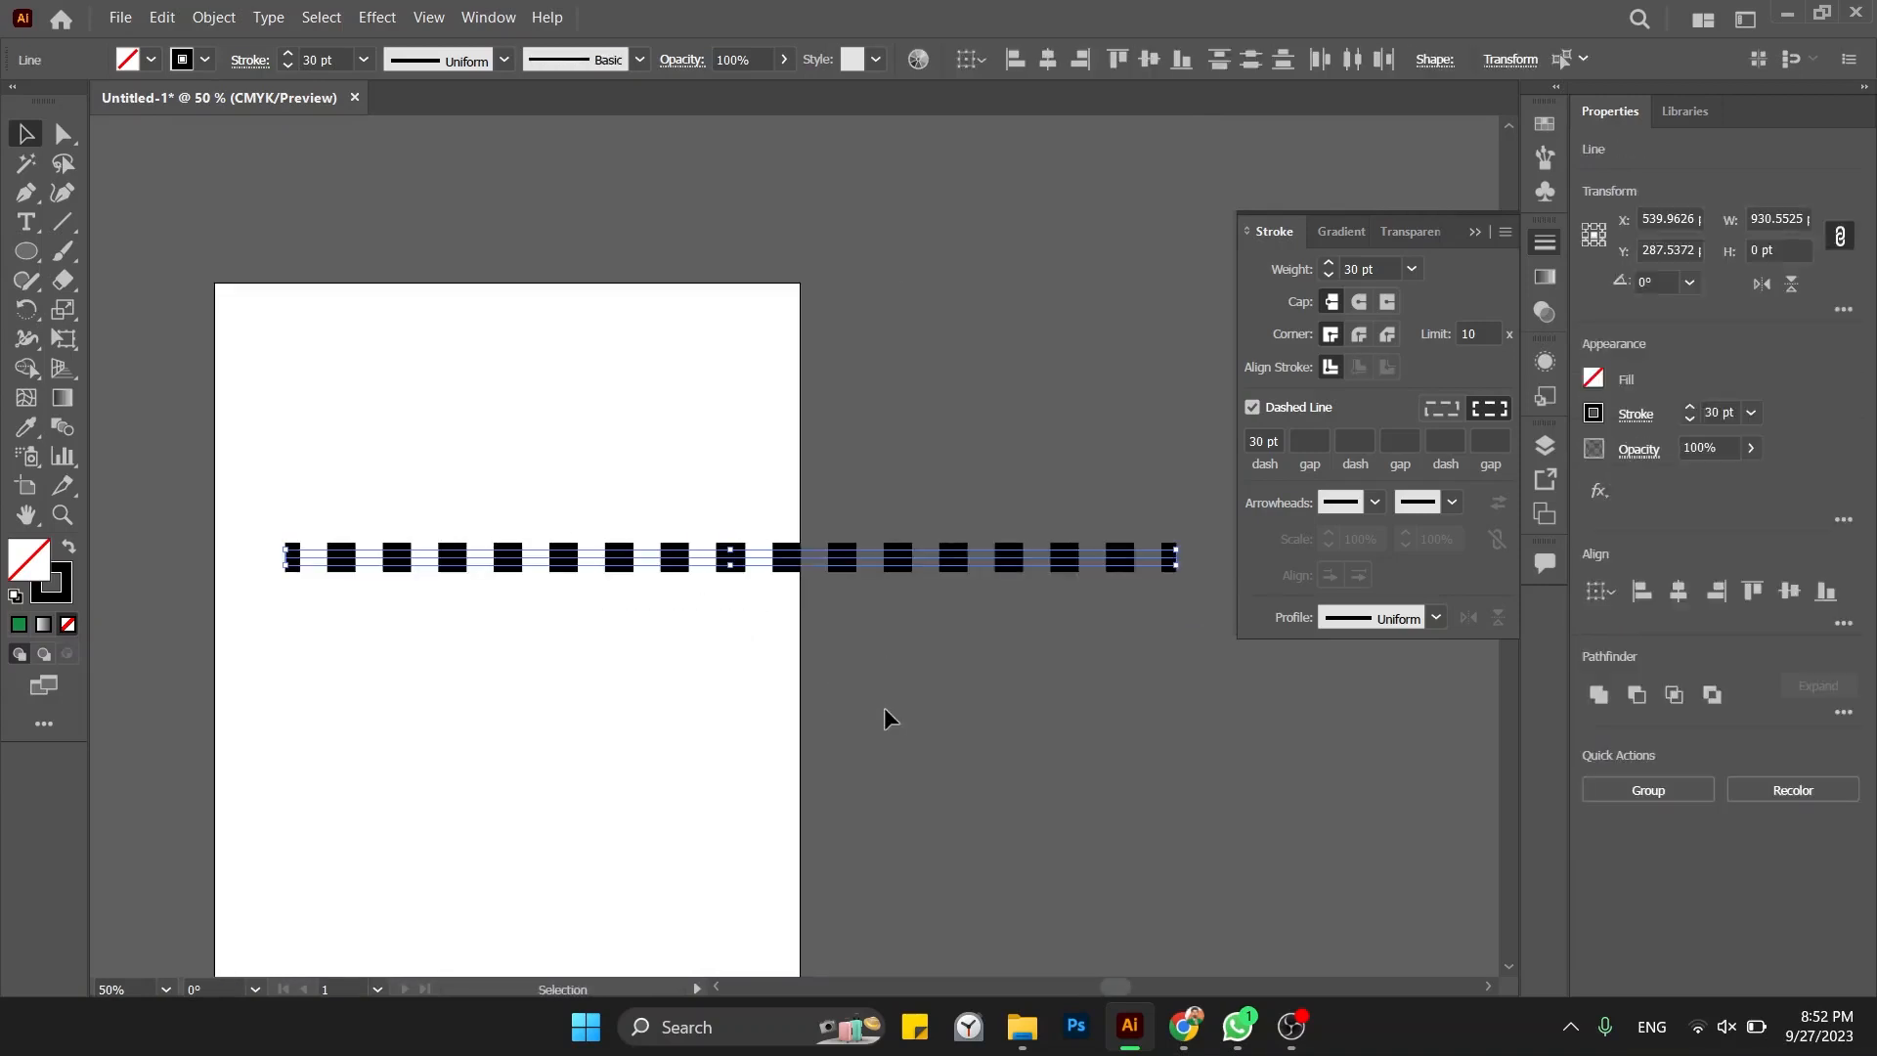
left_click(885, 709)
left_click(956, 560)
left_click_drag(957, 560, 959, 461)
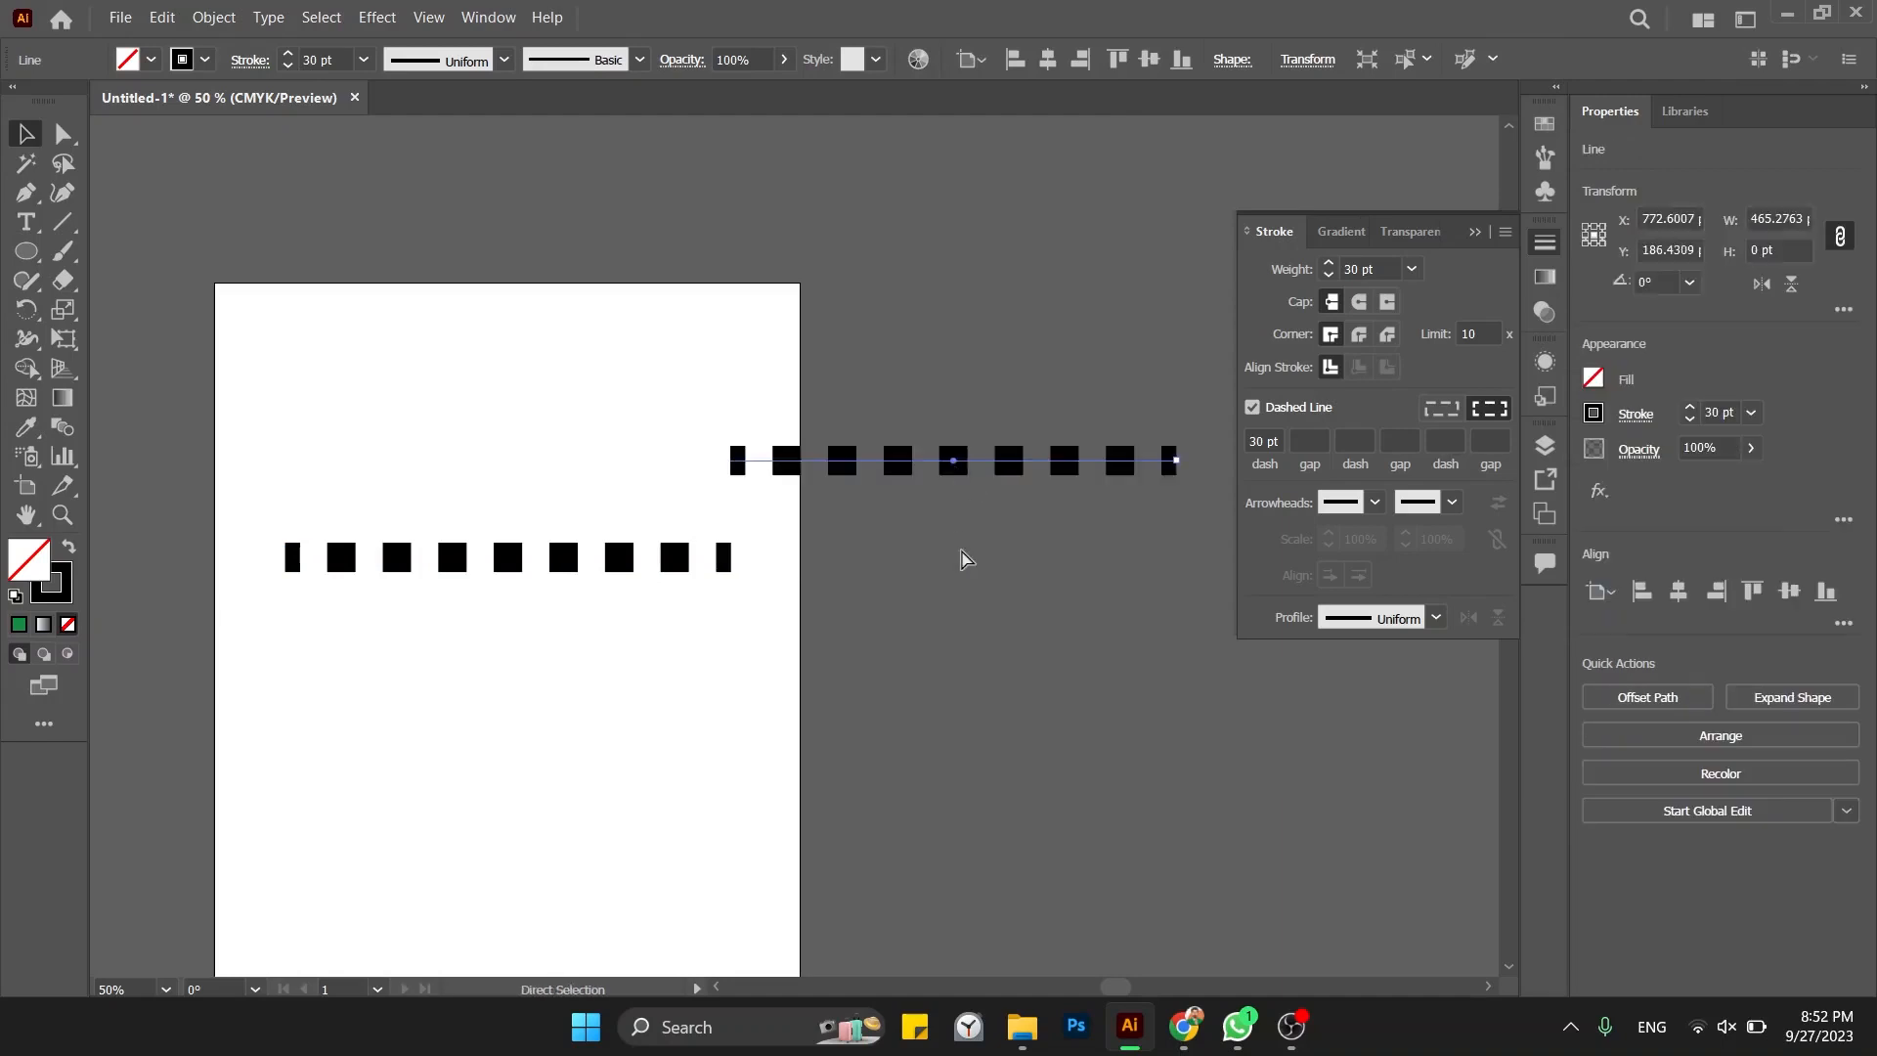
Step: Undo the upward move of the right-hand copy and delete that copy
key("ctrl+z")
left_click(811, 689)
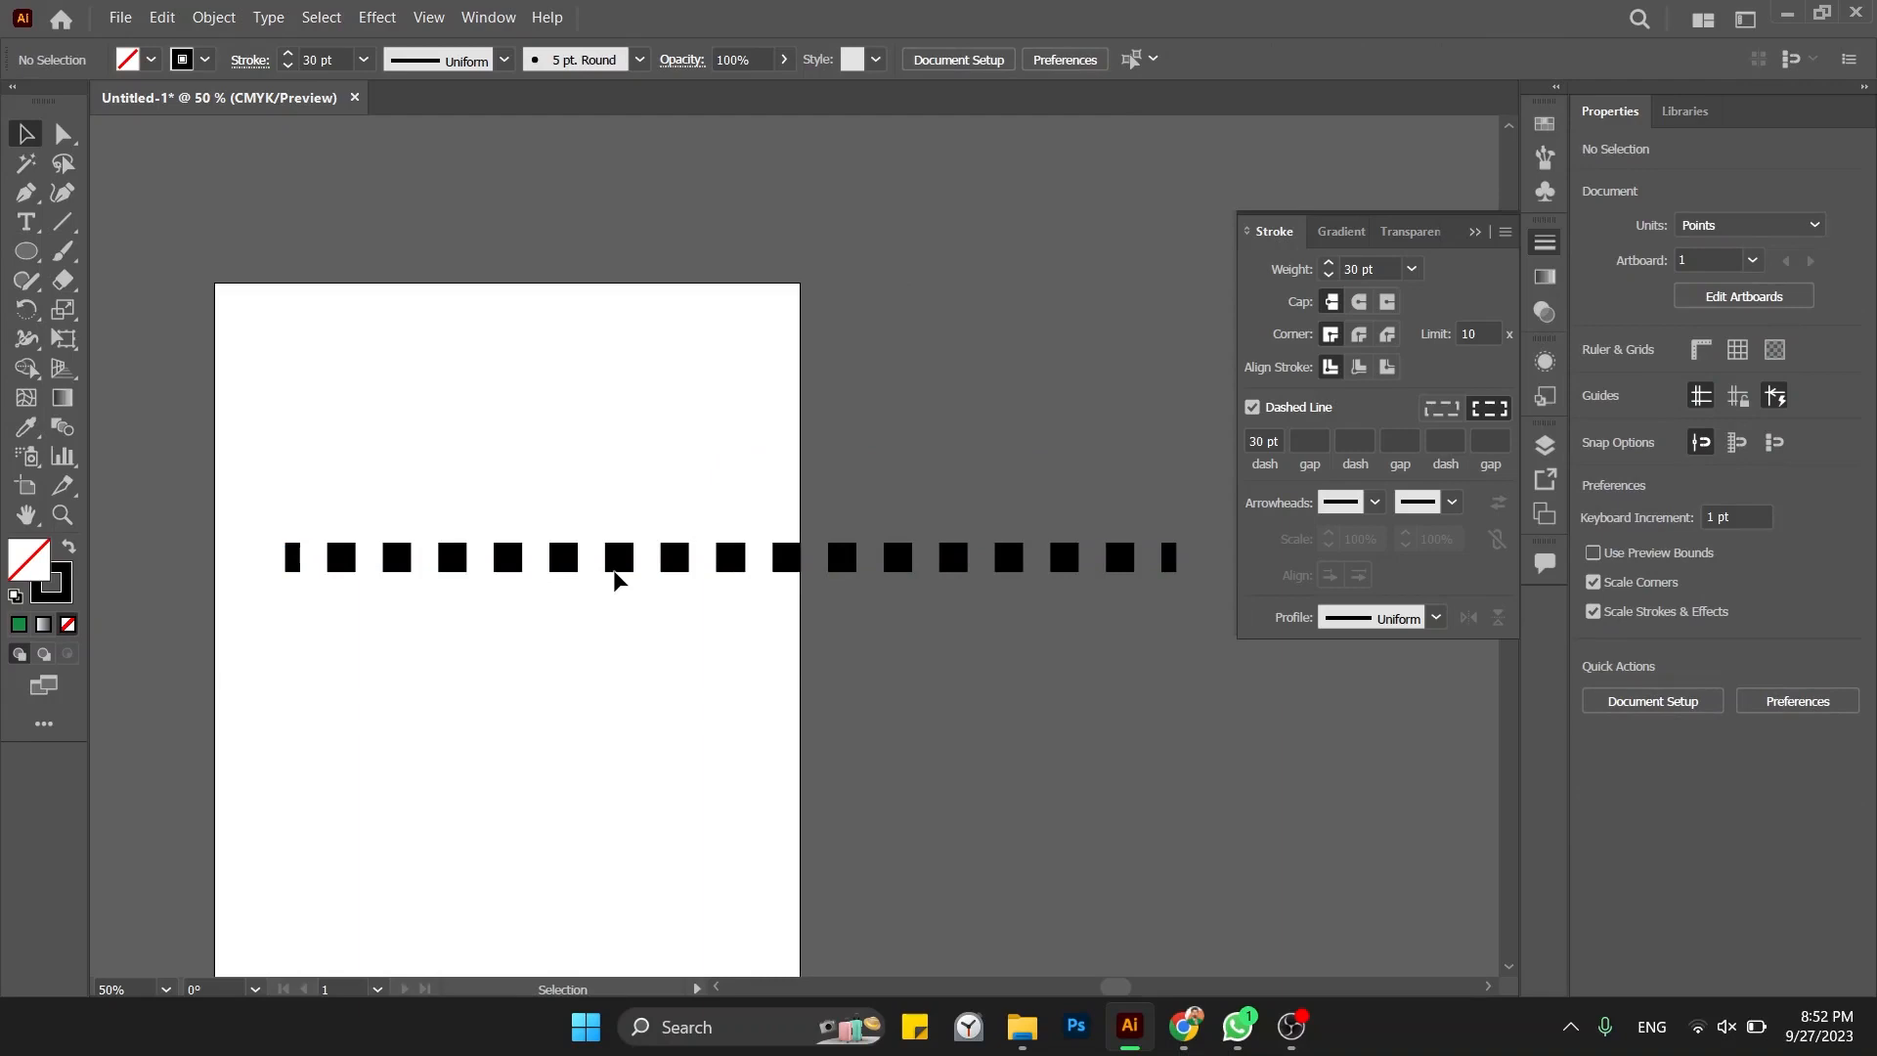
left_click_drag(813, 498, 922, 649)
key("Delete")
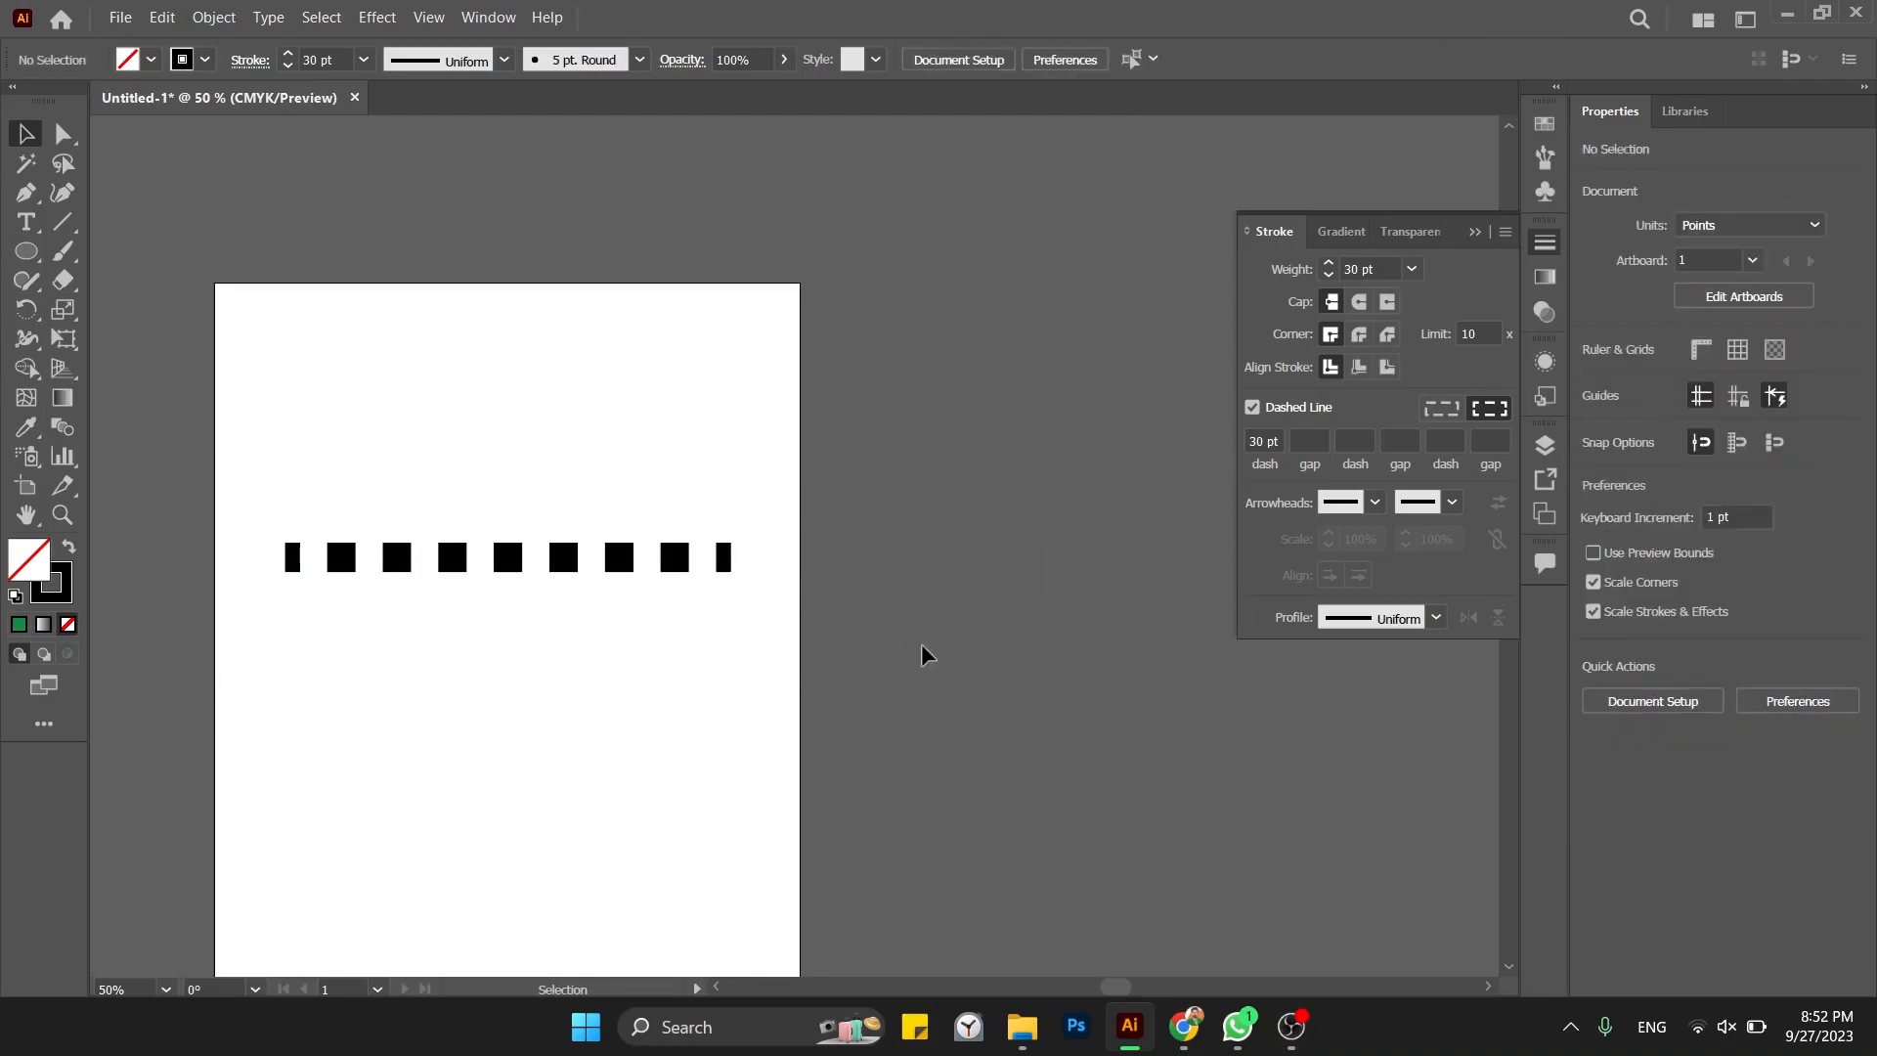
Step: Select the remaining dashed line and examine the partial dashes at both of its ends
left_click_drag(268, 474, 499, 641)
key("ctrl+equal")
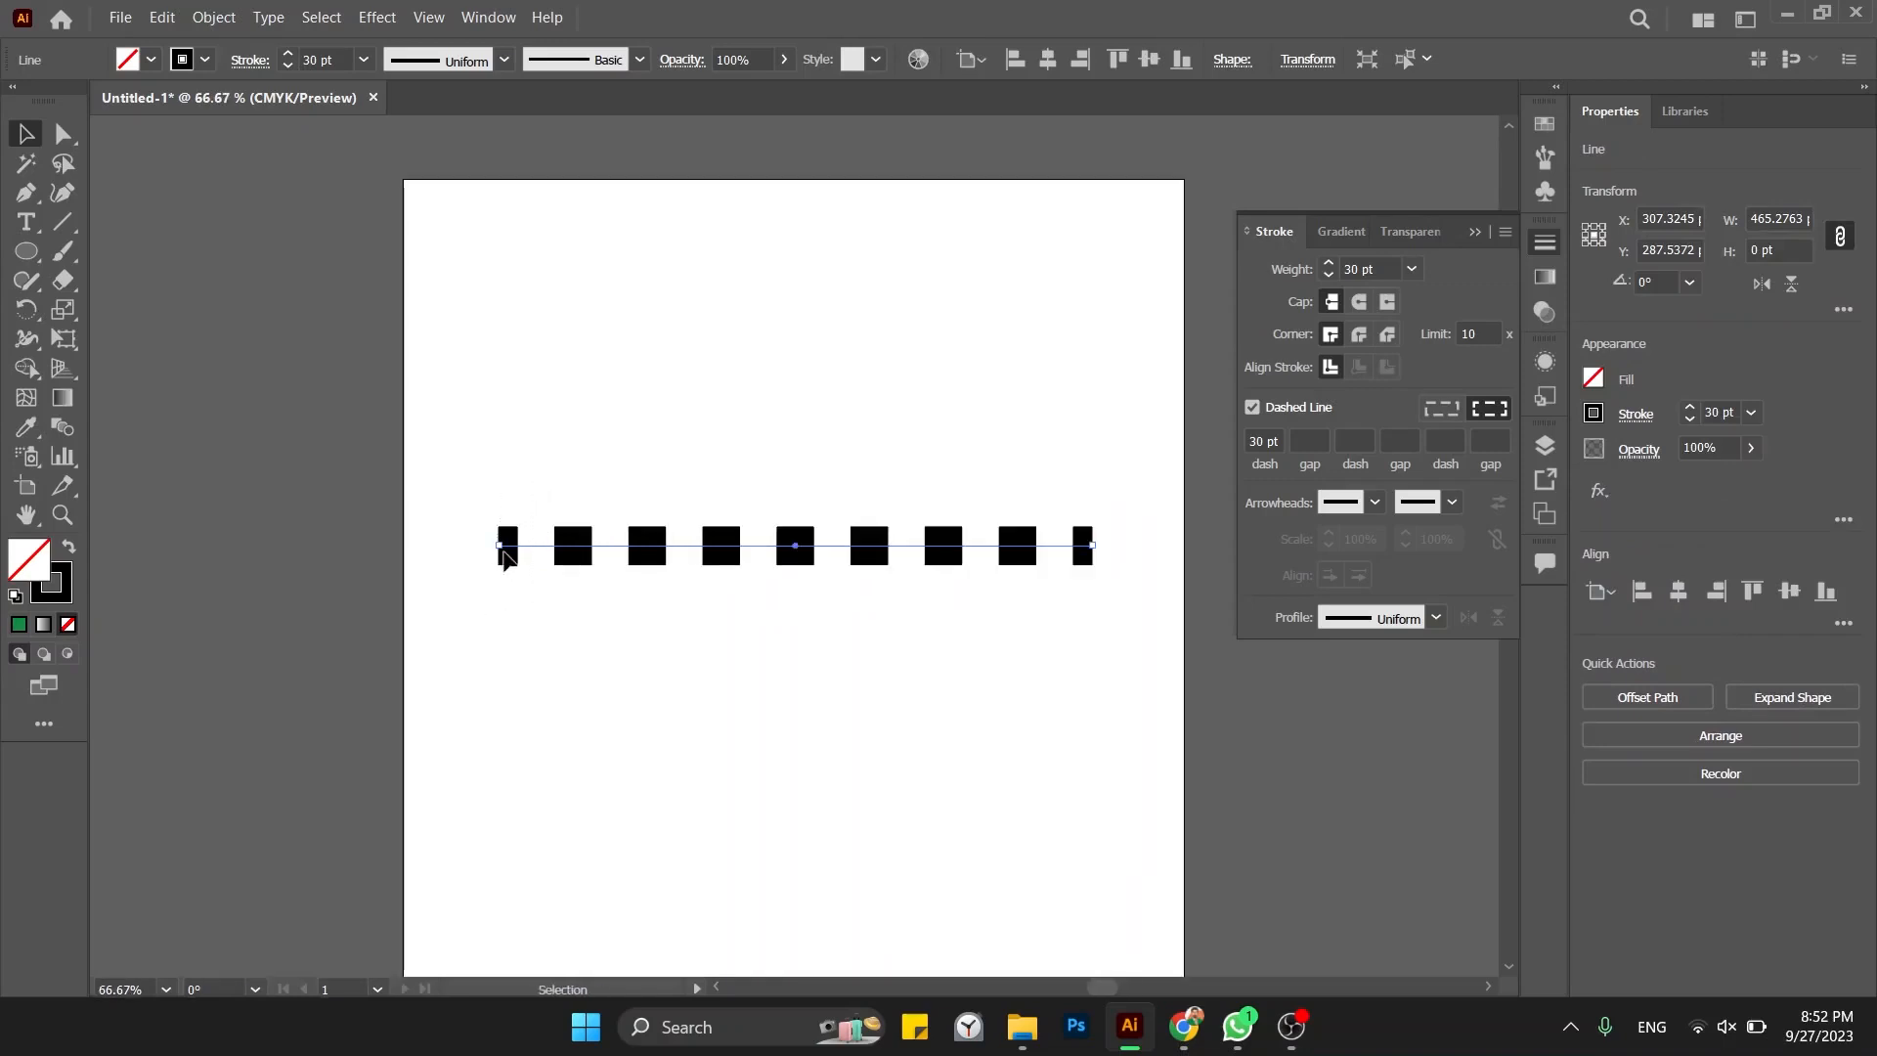
left_click_drag(509, 508, 503, 616)
left_click_drag(1073, 472, 1175, 662)
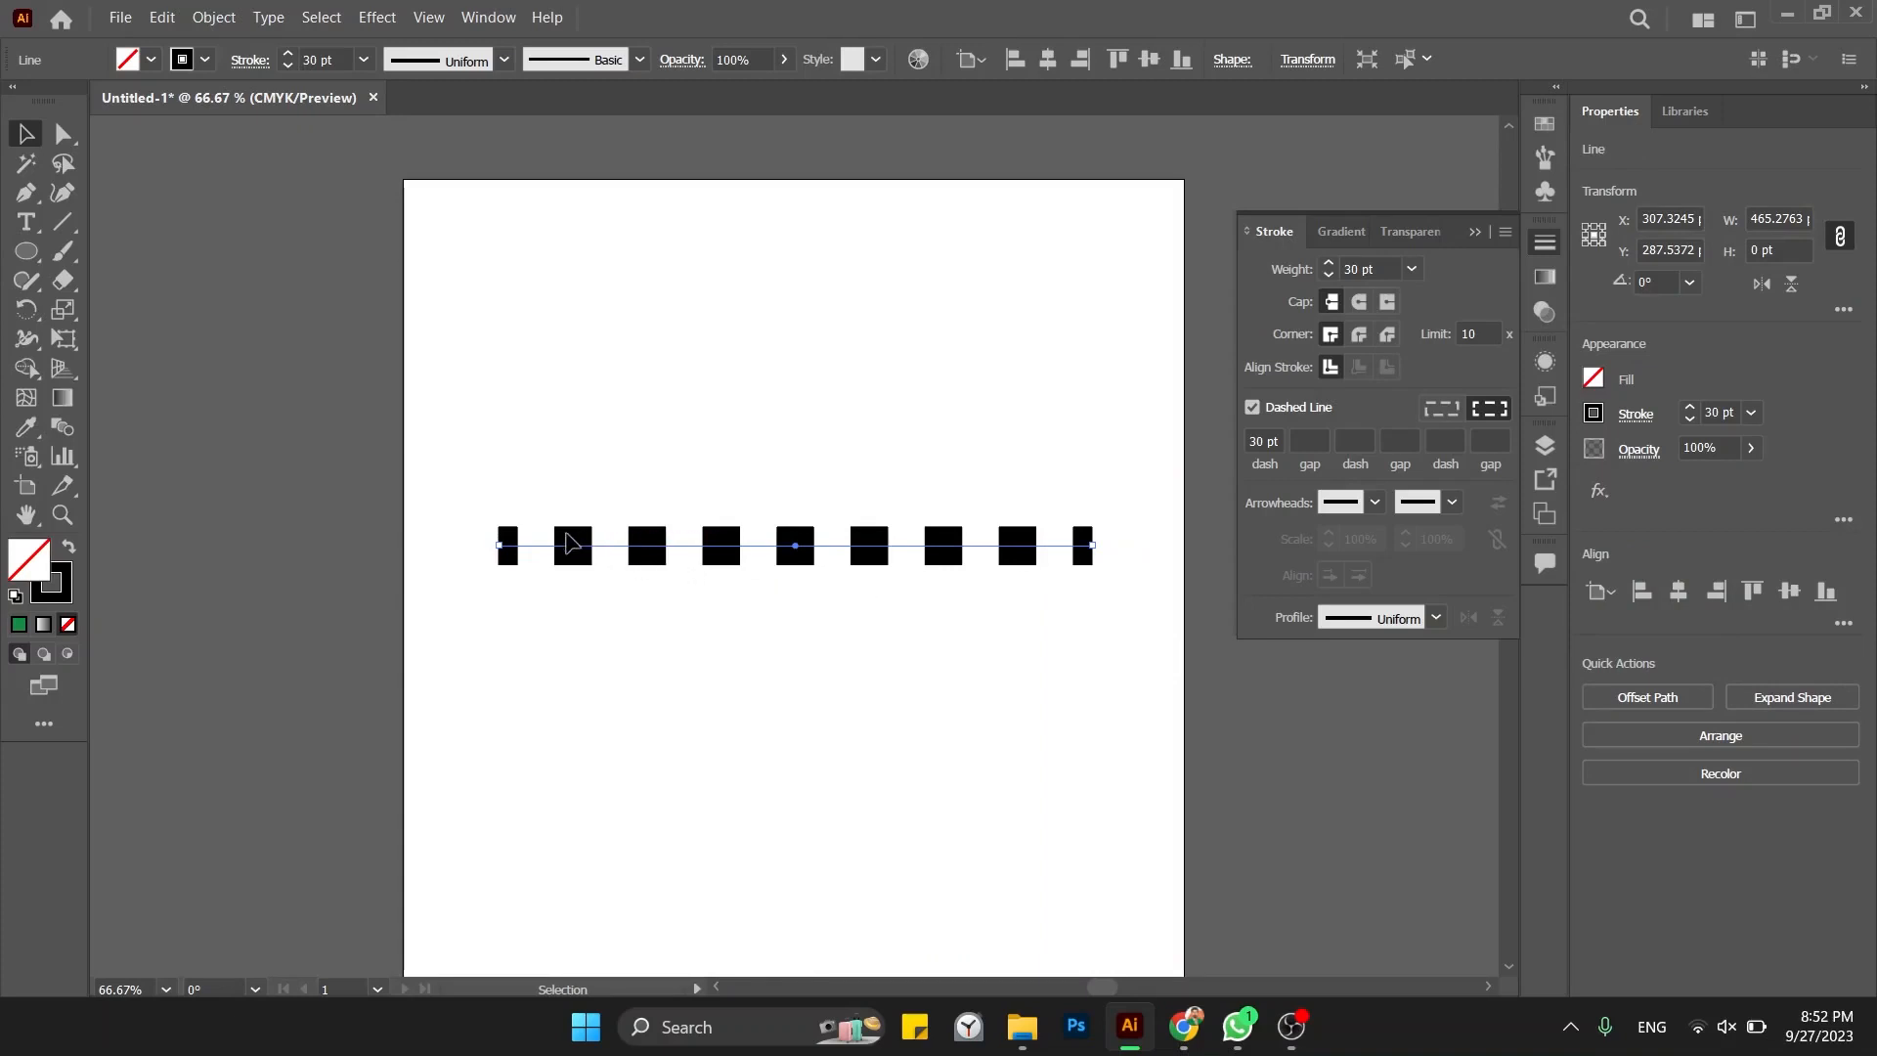
Step: Switch the line to preserving exact dash and gap lengths, and check the dashes at both ends
left_click(1436, 412)
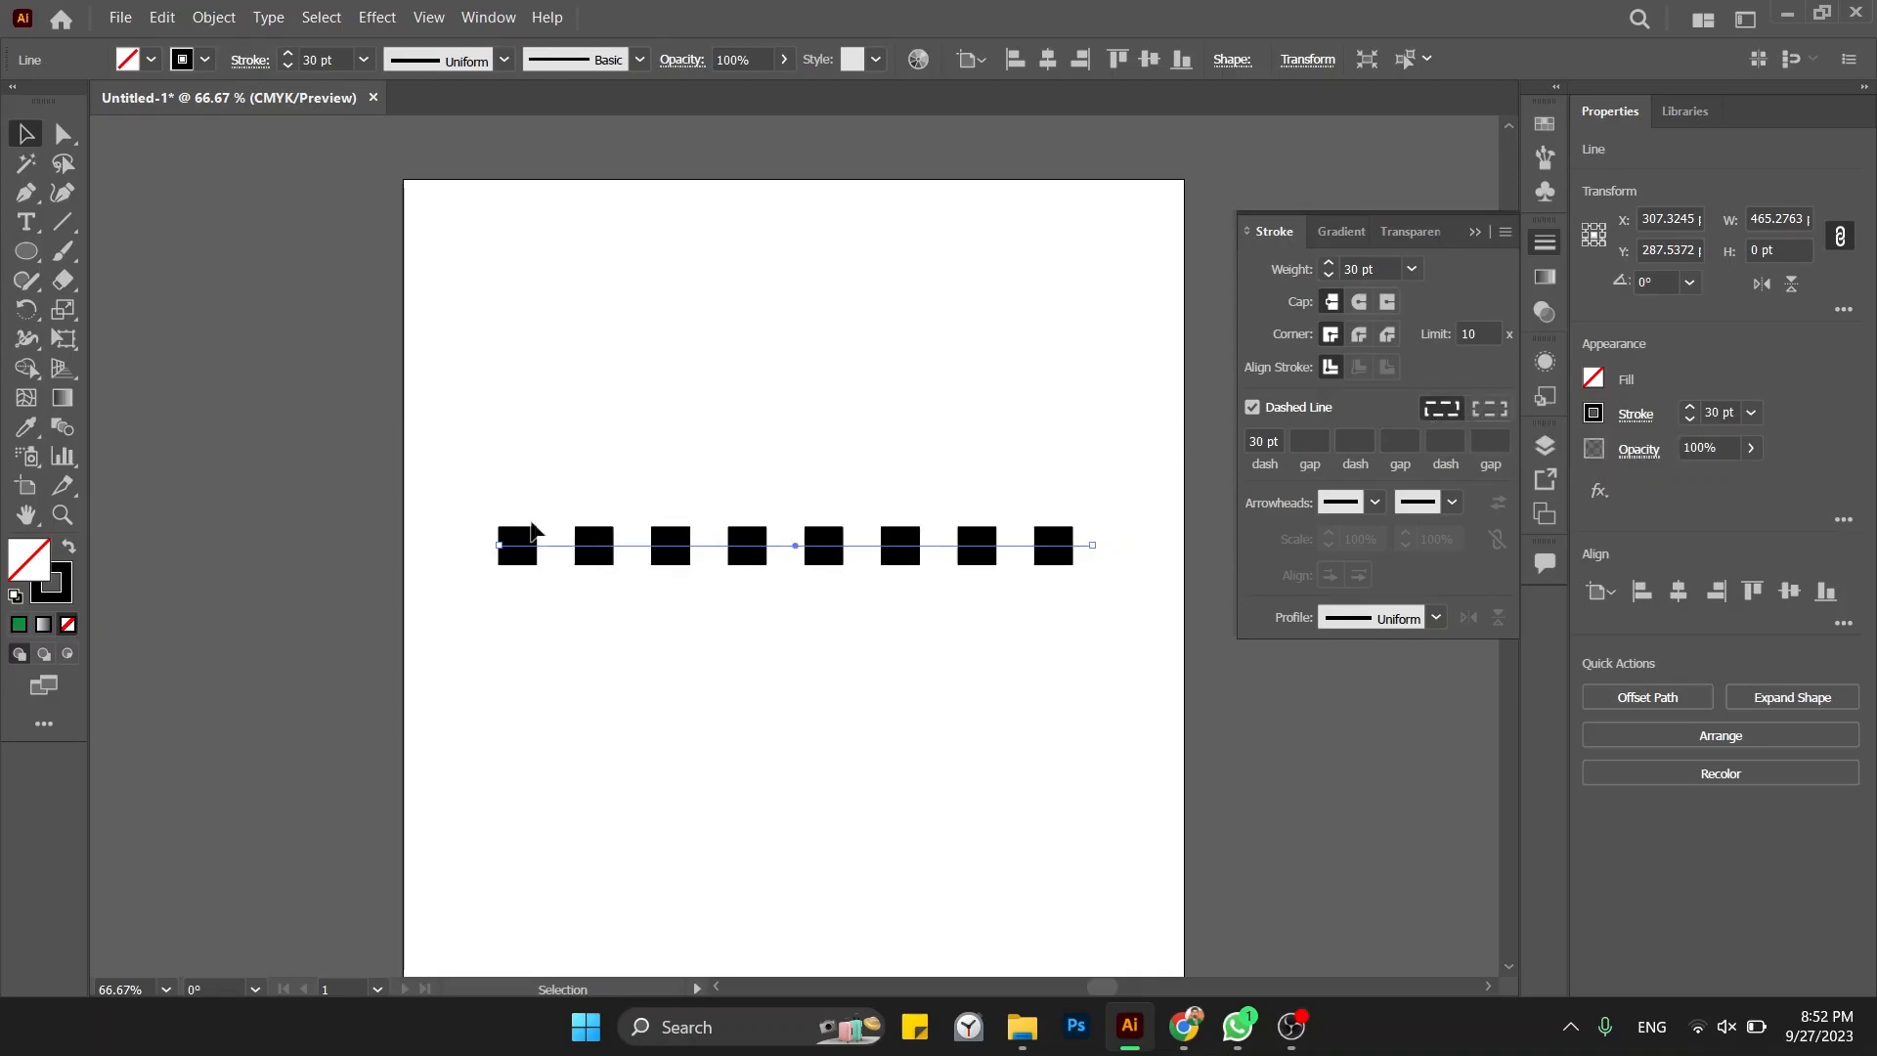
left_click_drag(458, 511, 540, 616)
left_click_drag(569, 481, 580, 525)
left_click_drag(1114, 487, 1089, 607)
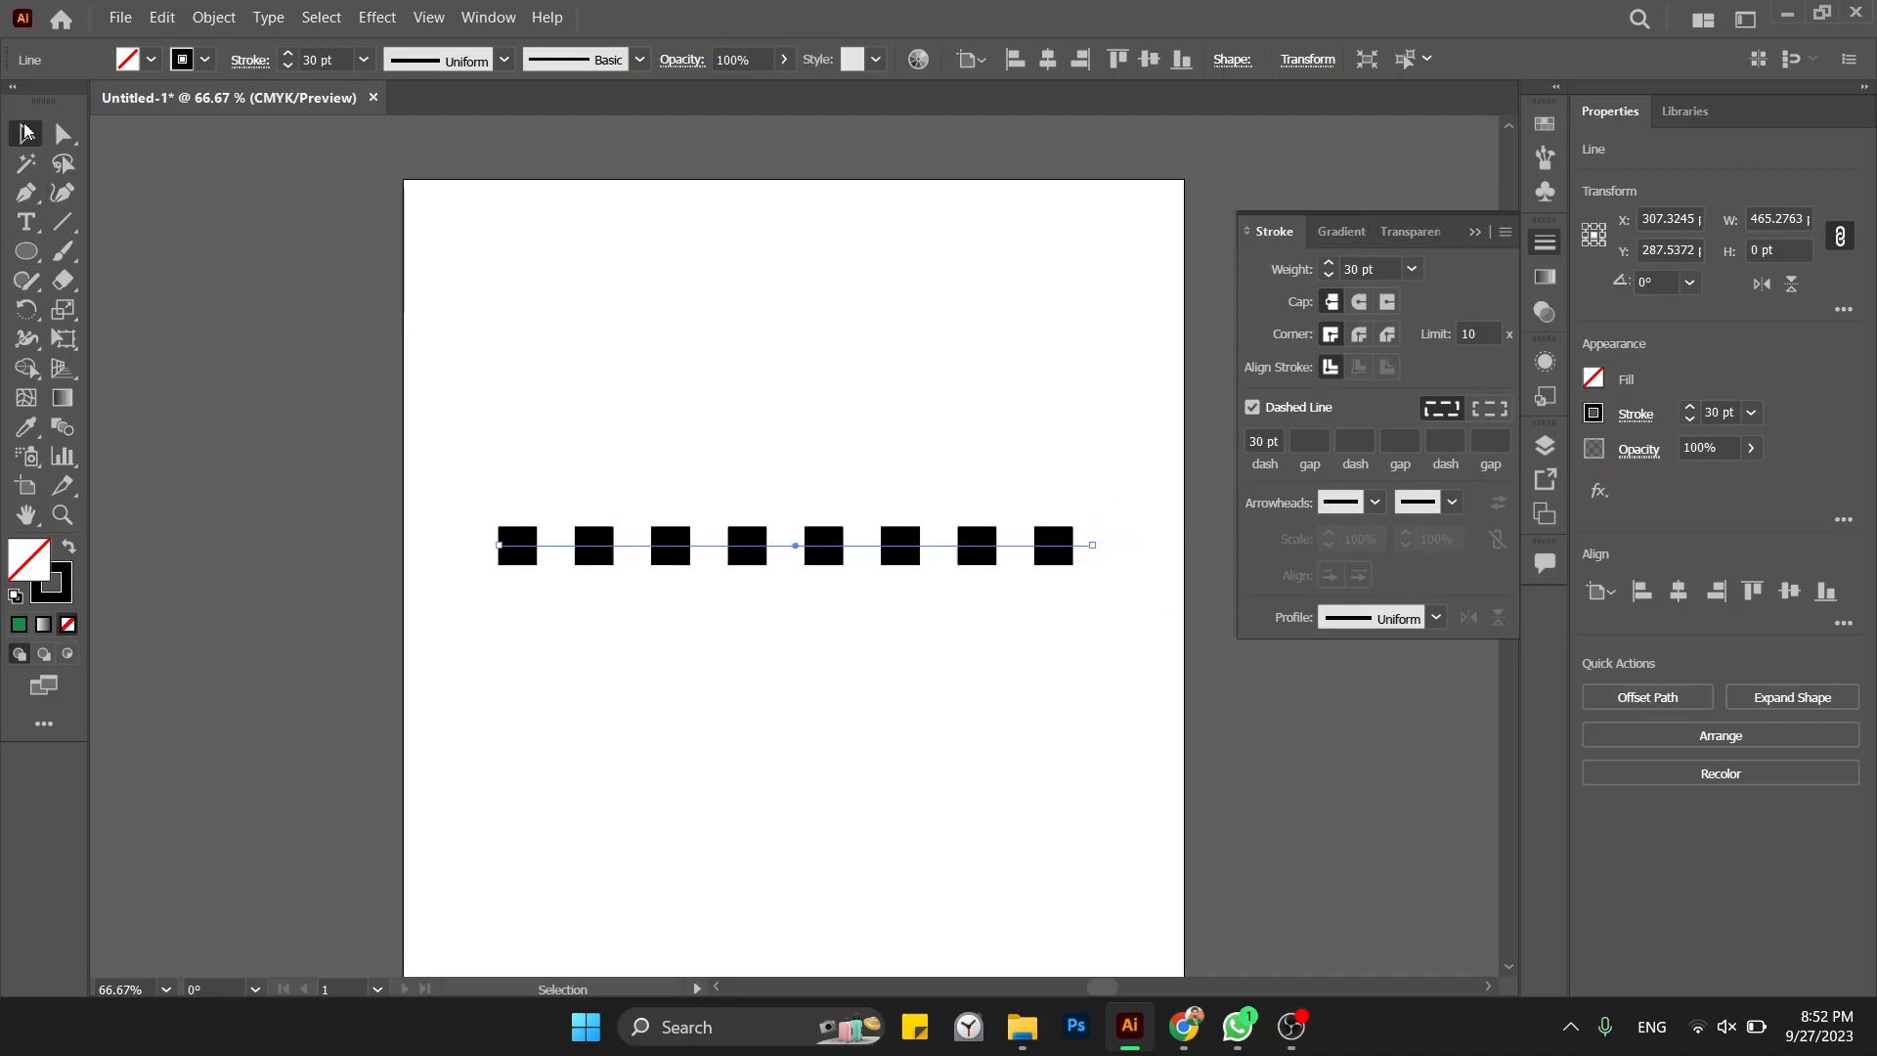
Step: Extend the dashed line's right end horizontally by about 47 pt and move the whole line to about X 288, Y 181 pt
left_click(62, 134)
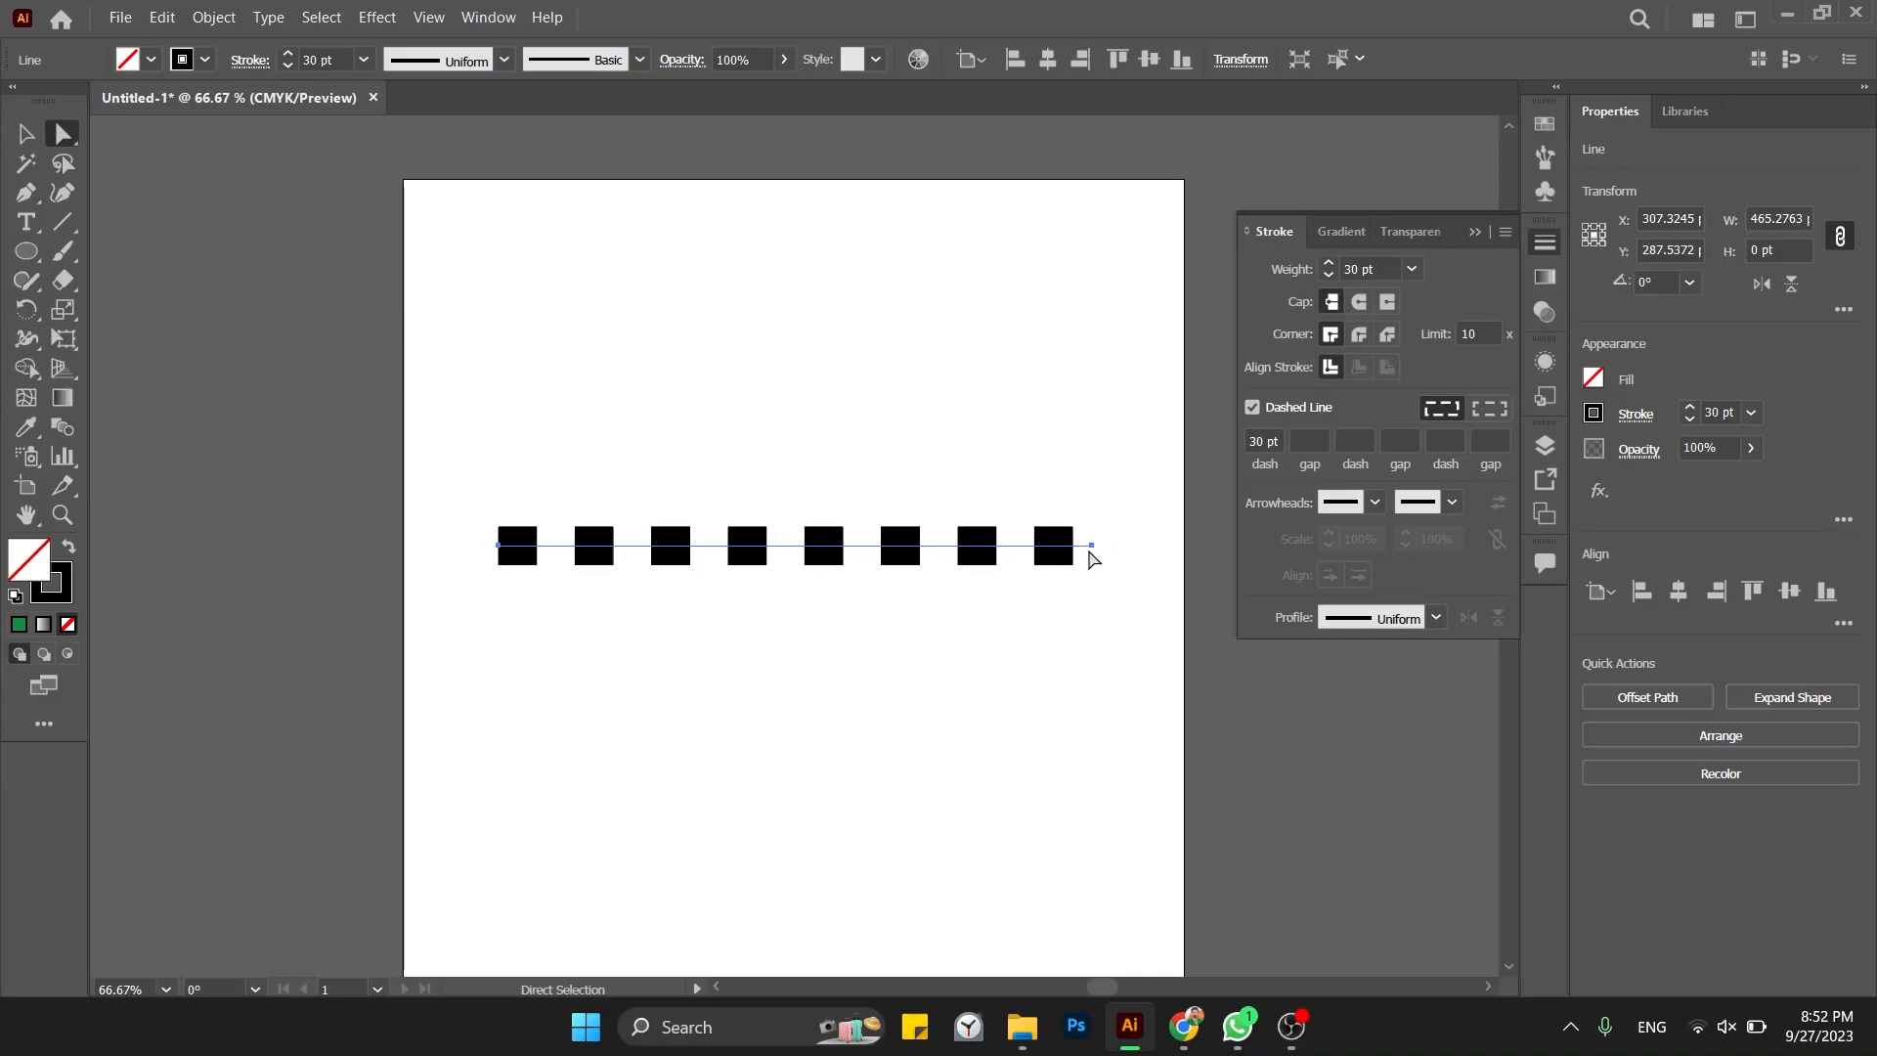
left_click(1091, 548)
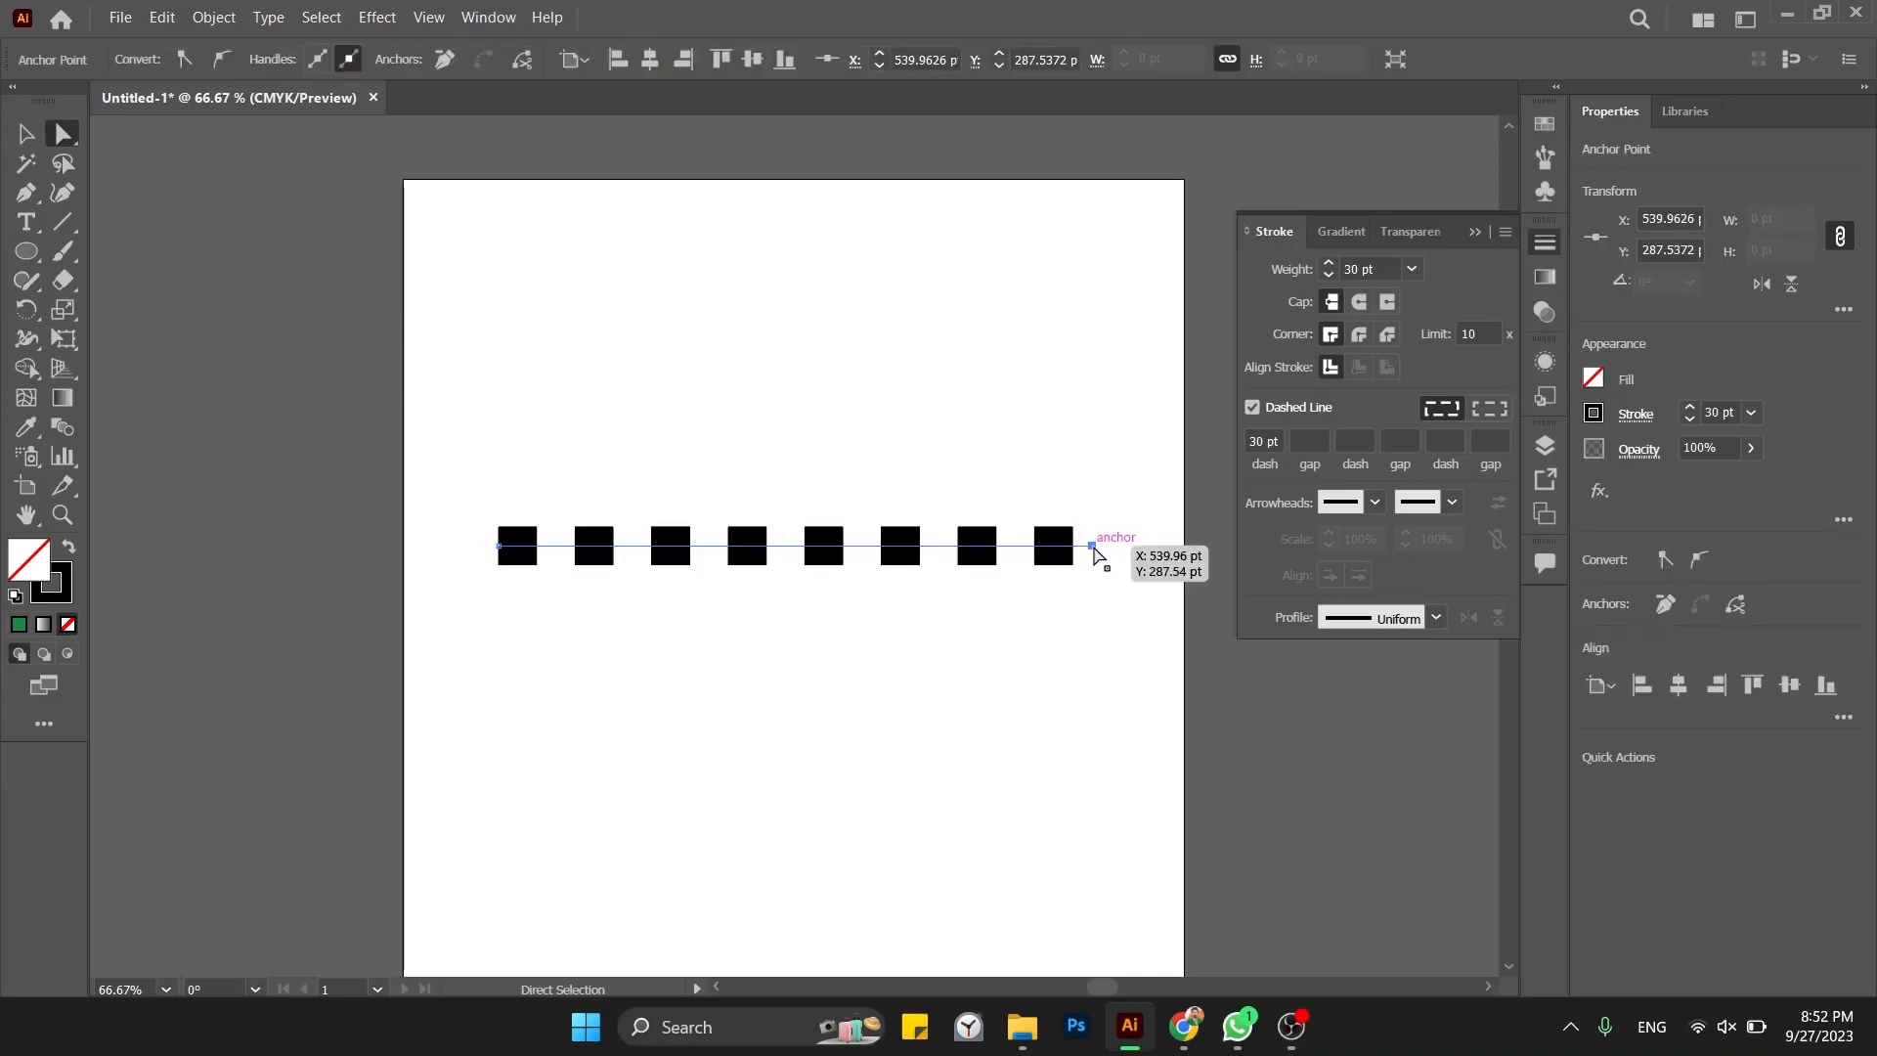
left_click_drag(1094, 552, 1153, 546)
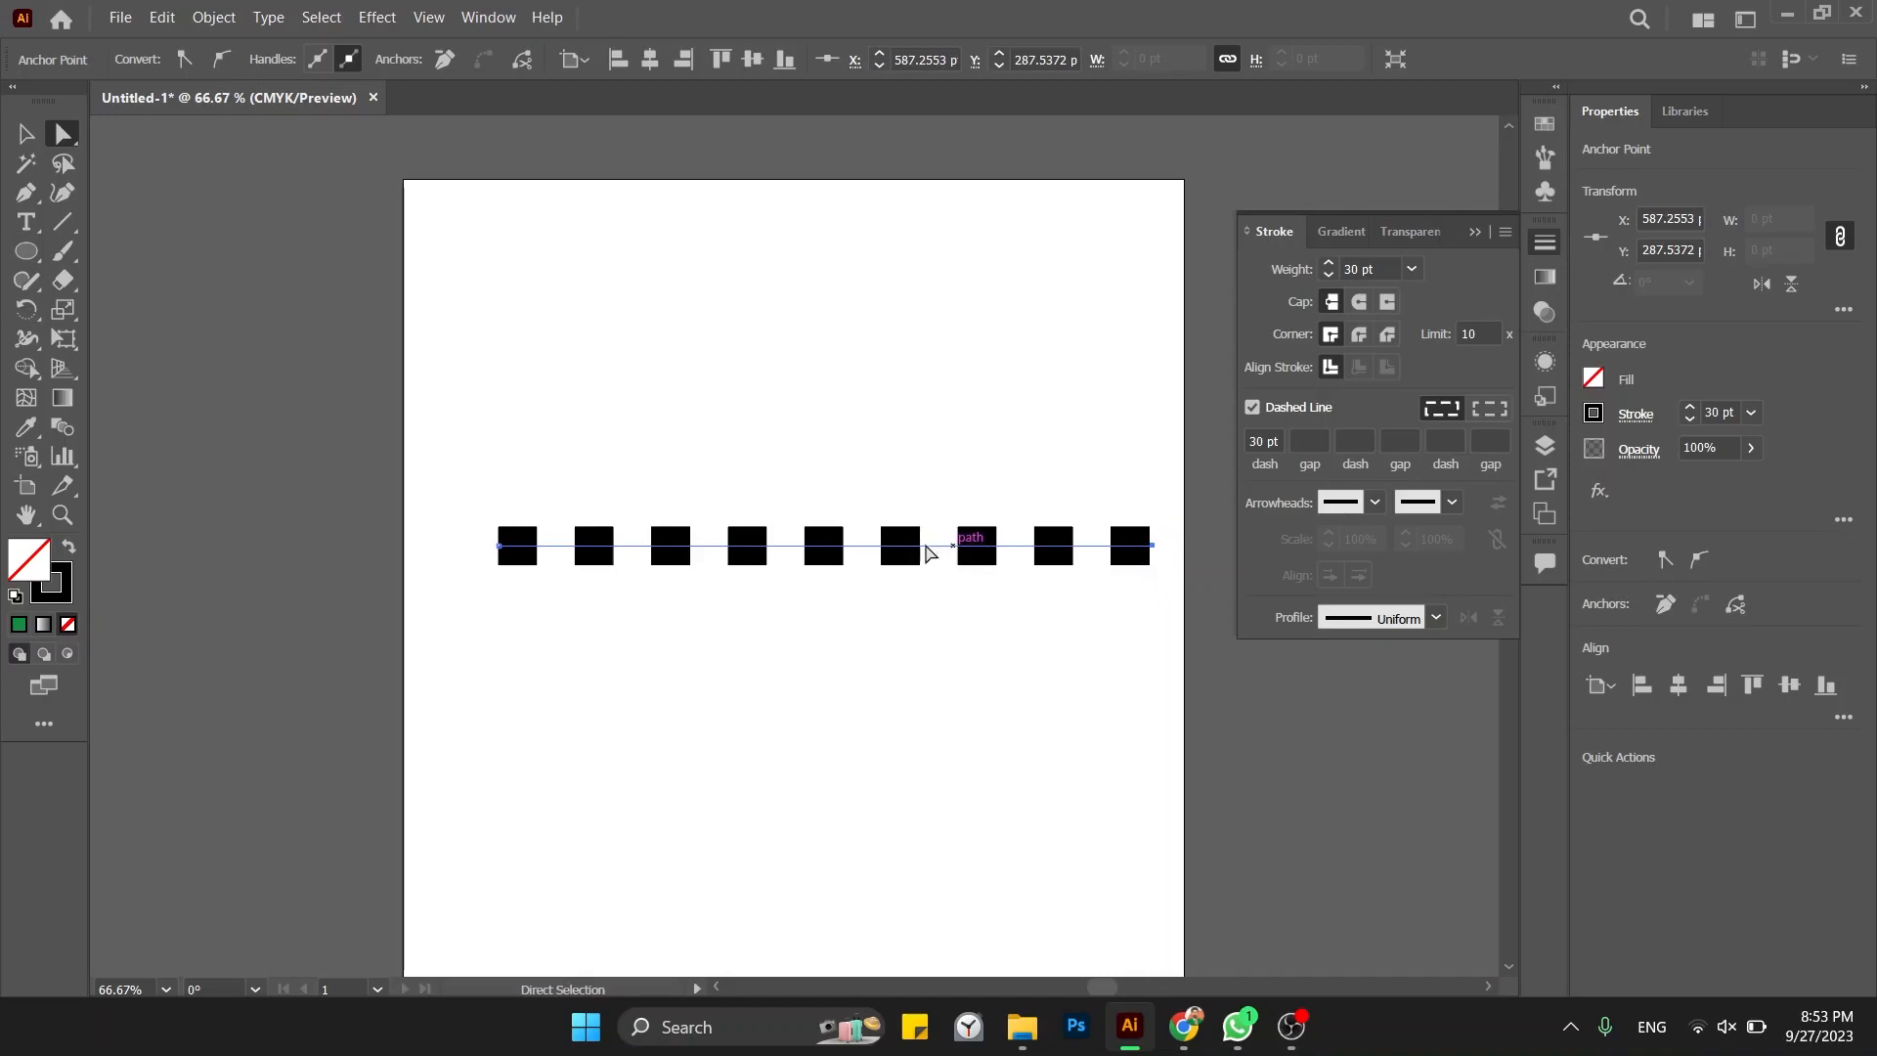
key("v")
mouse_move(900, 552)
left_mouse_down()
mouse_move(845, 470)
mouse_move(845, 417)
left_mouse_up()
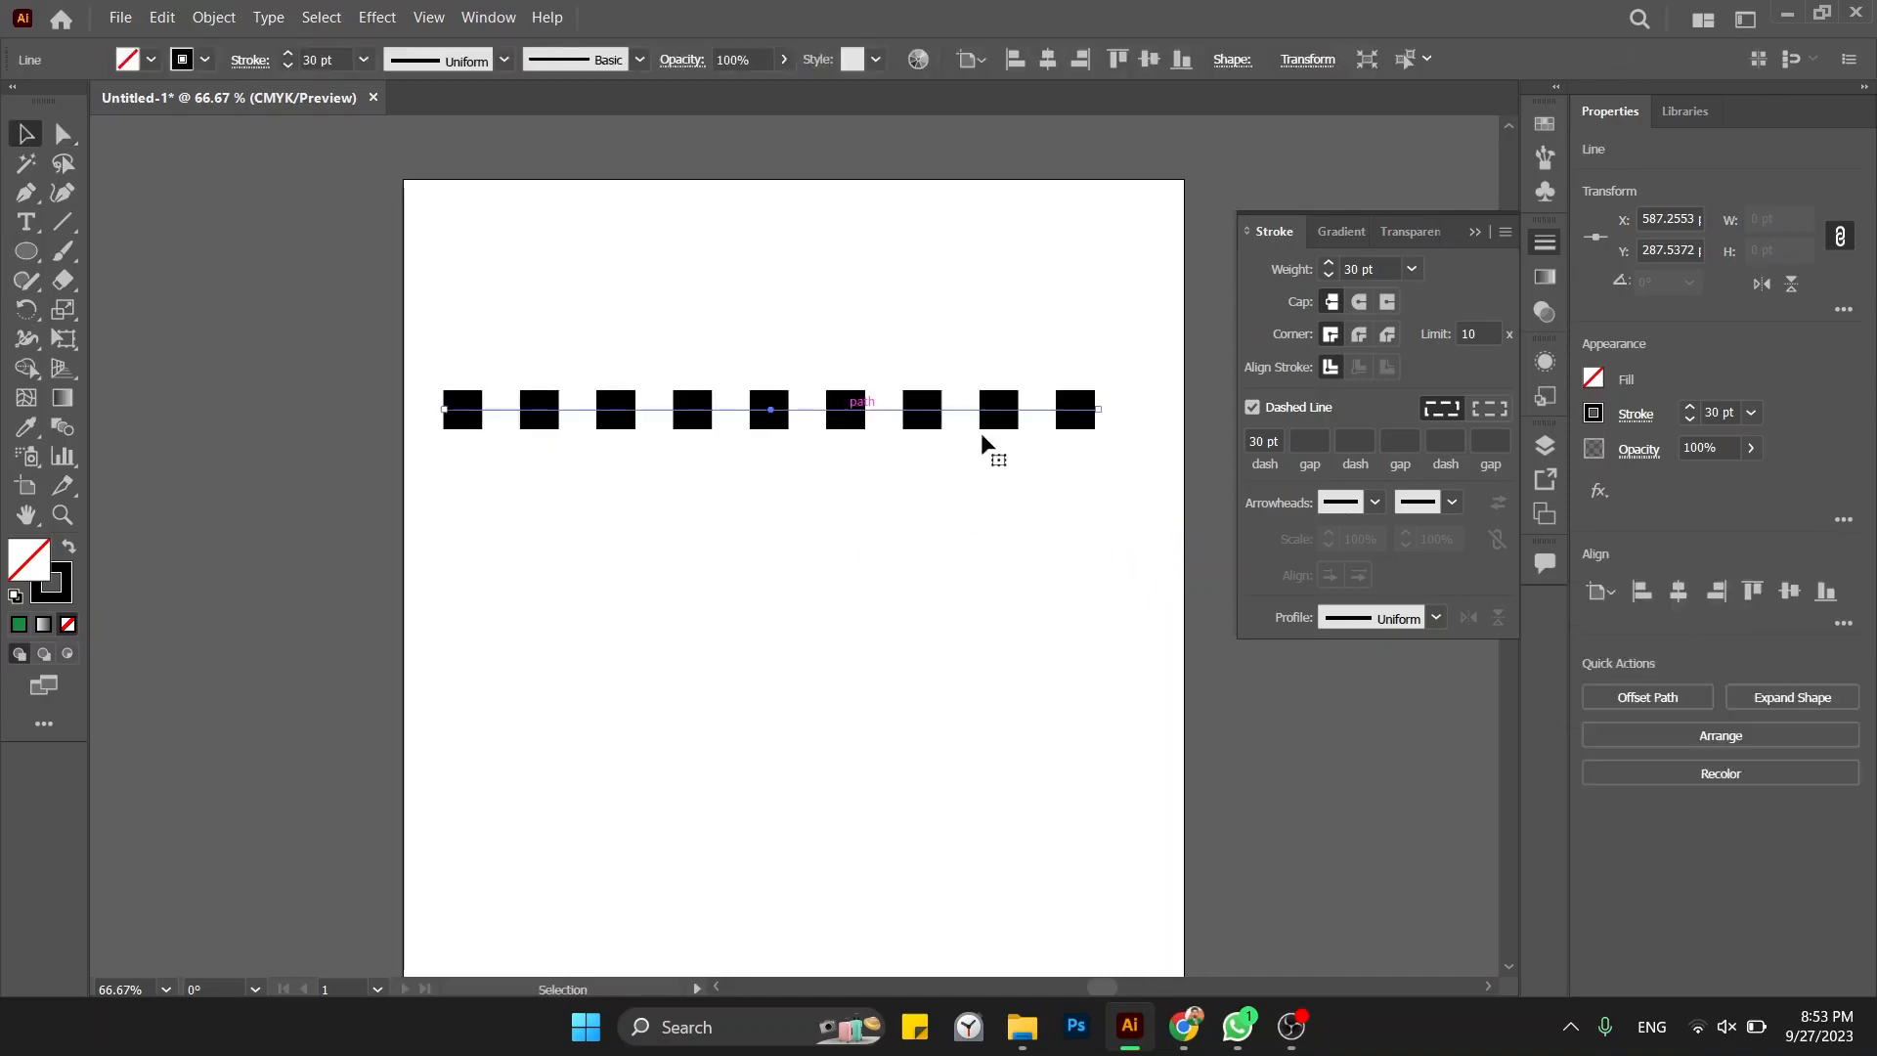
Step: Keep the line's first dash at 30 pt and set its first gap to 60 pt
left_click(1269, 440)
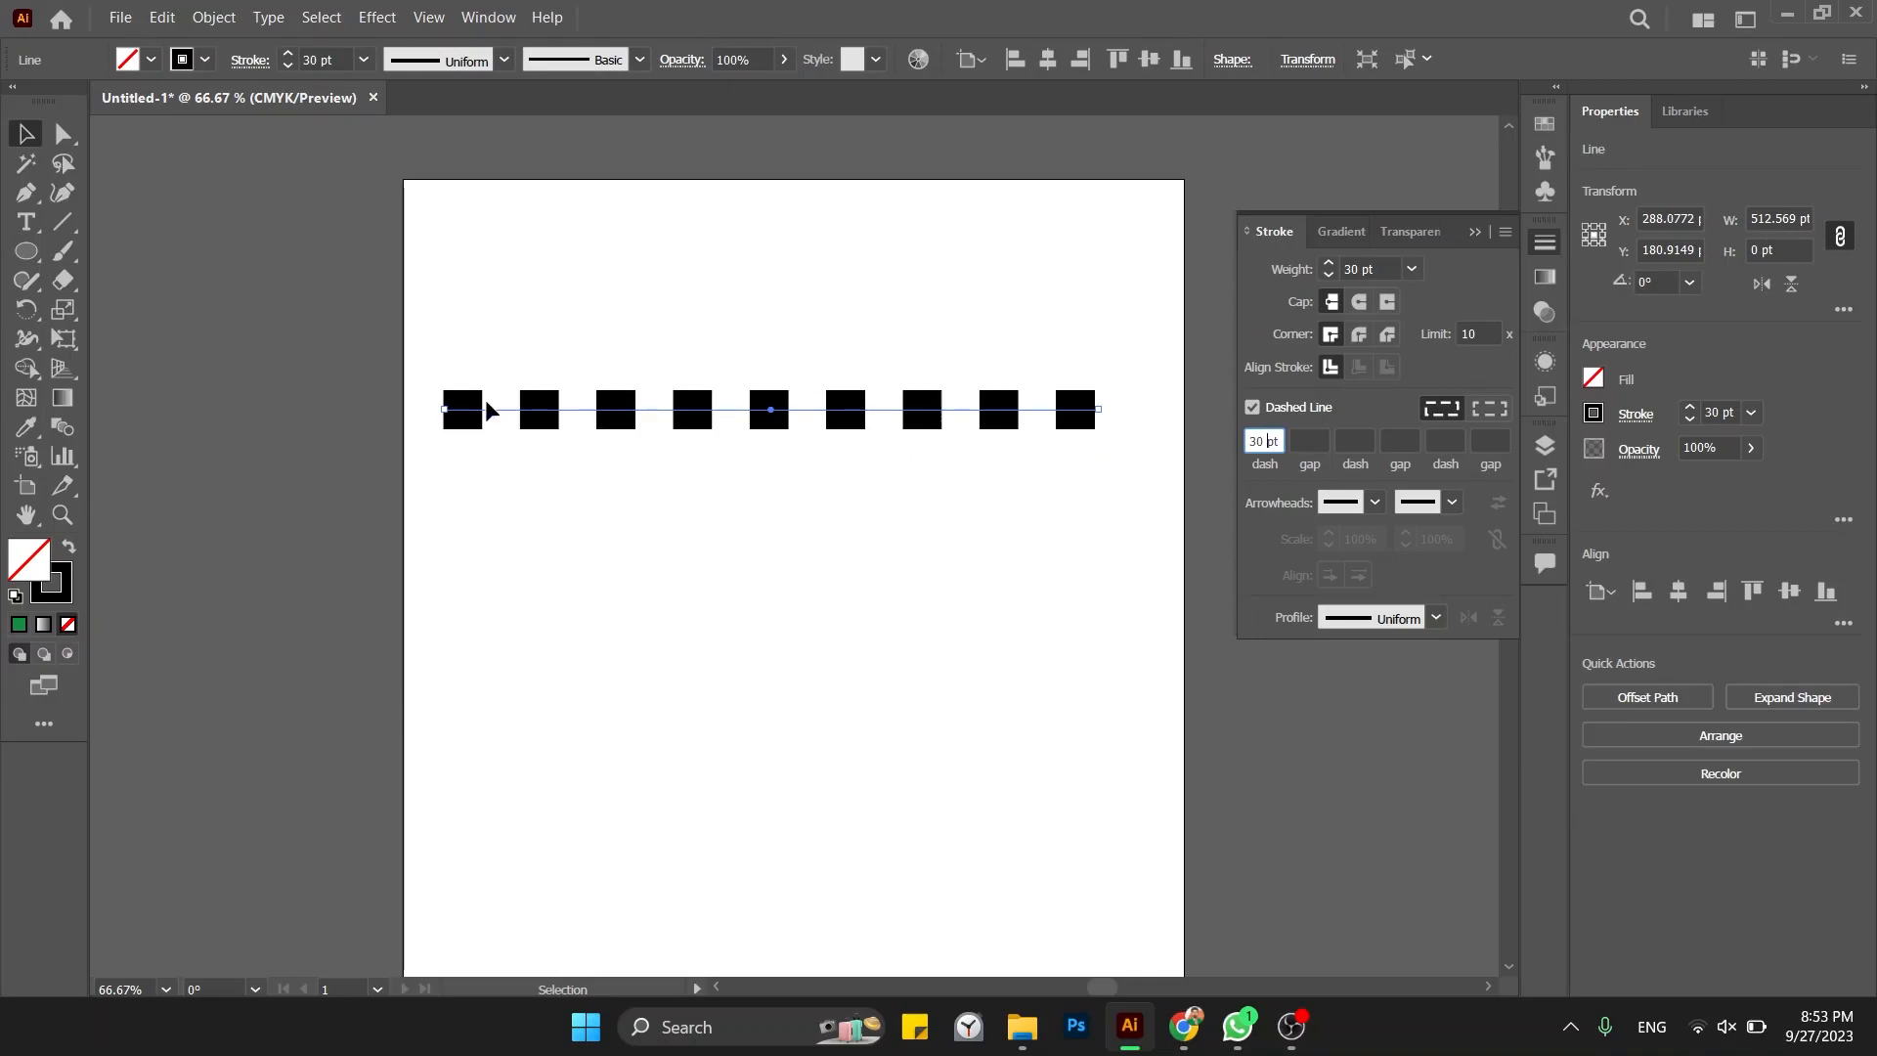
key("Return")
left_click(1309, 442)
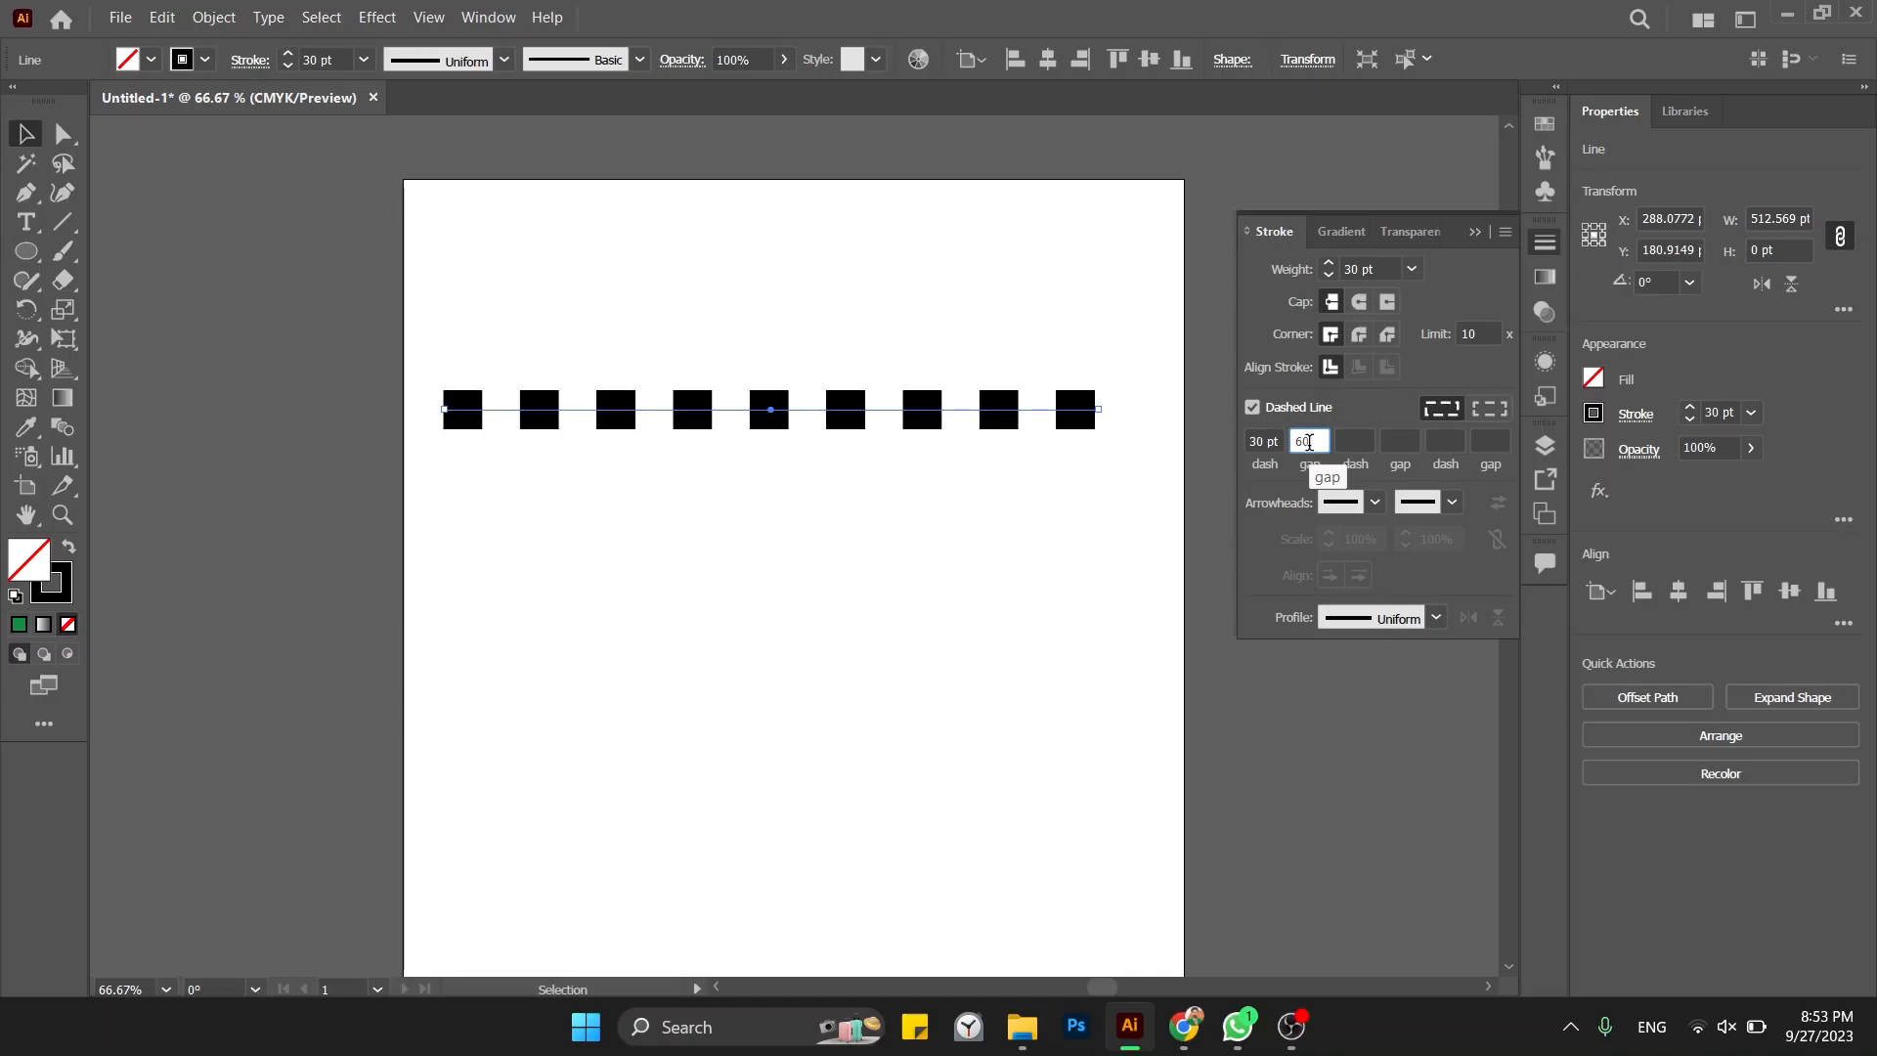
key("Return")
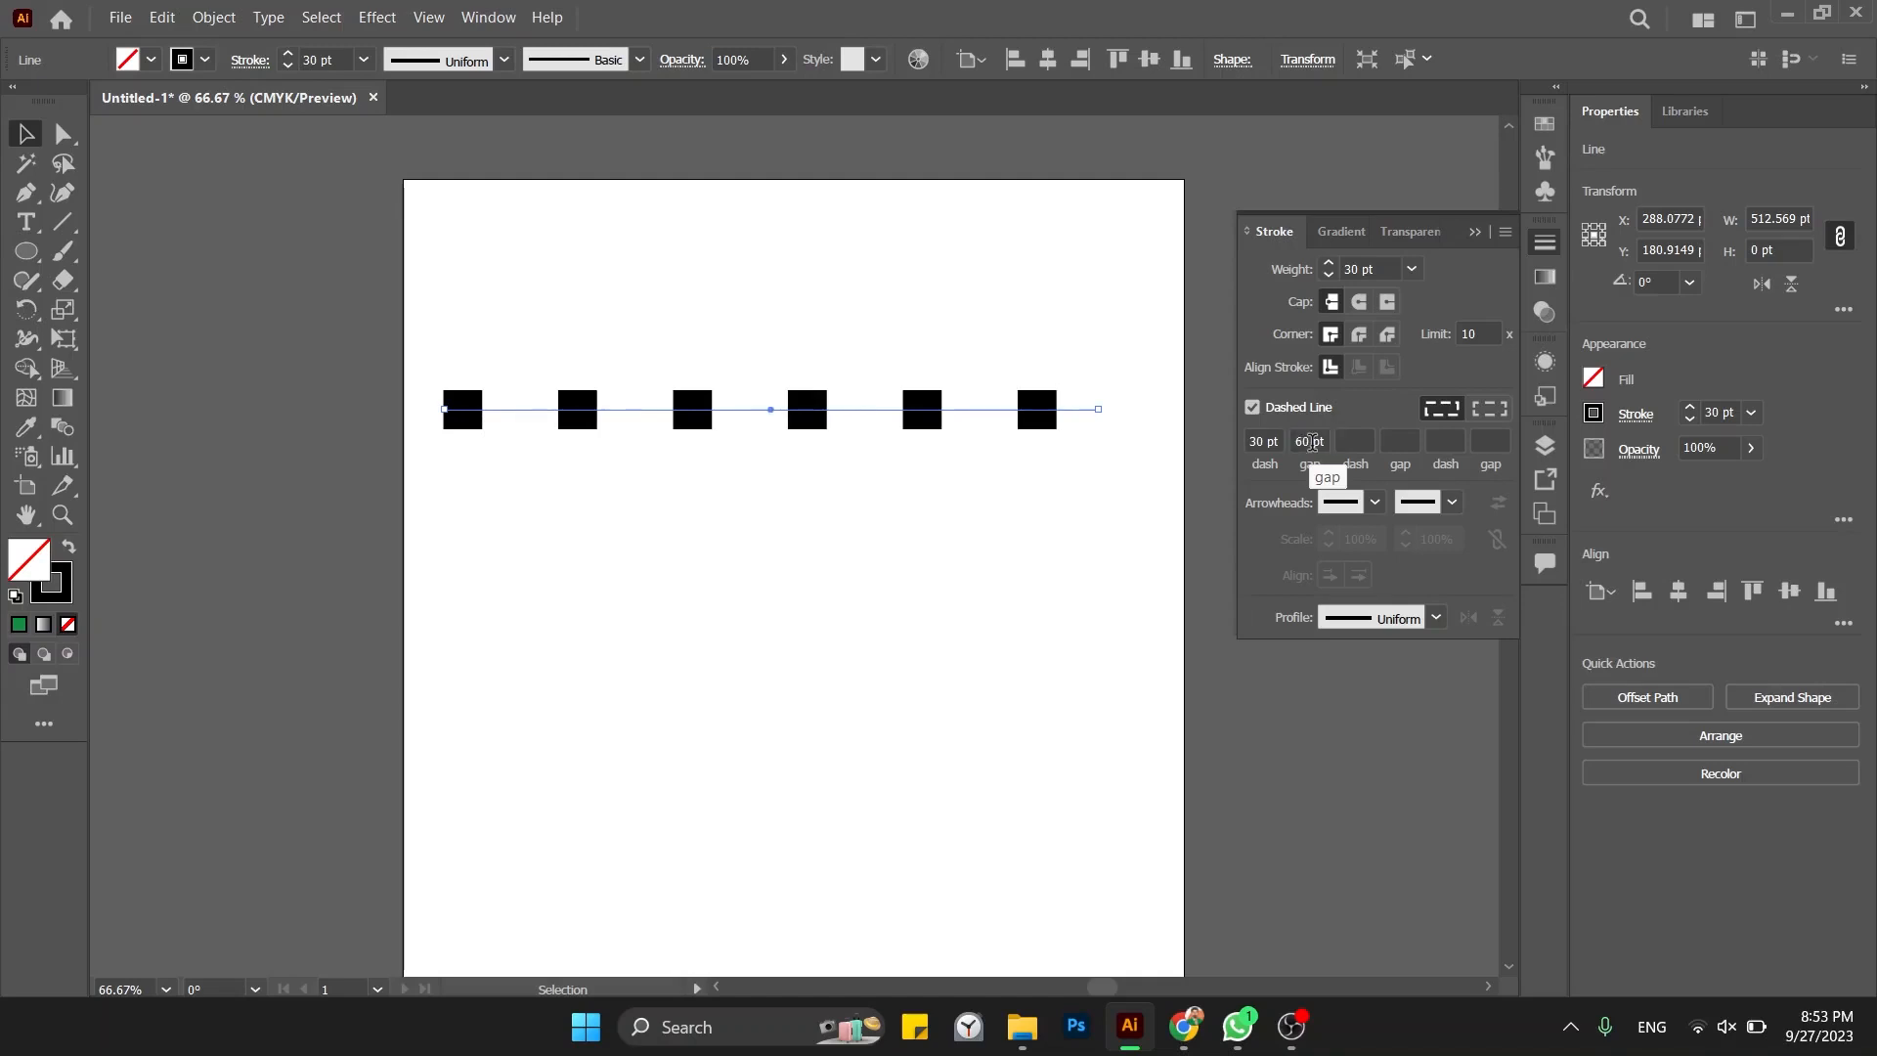
Step: Examine the dash and gap spacing along the line and the four unused dash and gap settings
left_click(776, 507)
left_click_drag(577, 262, 779, 541)
left_click_drag(433, 364, 560, 433)
left_click_drag(554, 332, 591, 457)
left_click_drag(608, 350, 672, 471)
left_click(1361, 442)
left_click(1400, 442)
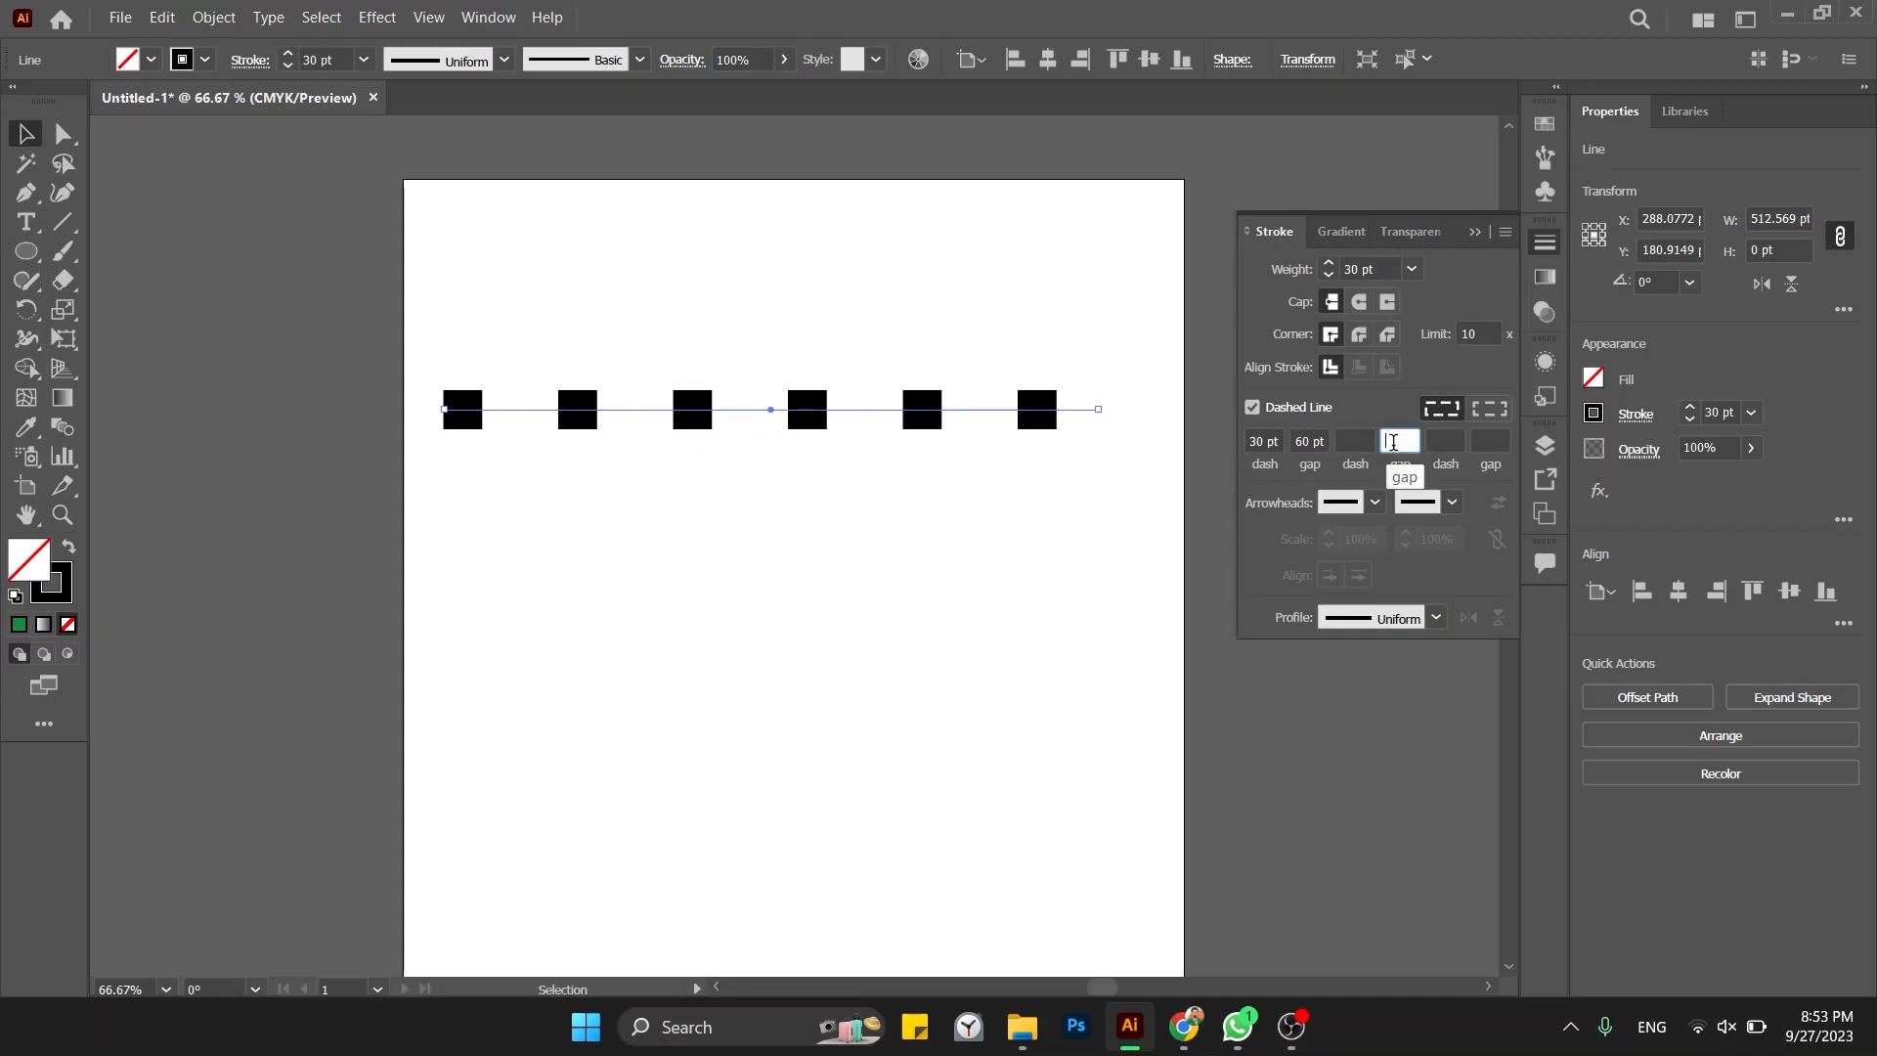
left_click(1445, 442)
left_click(1487, 442)
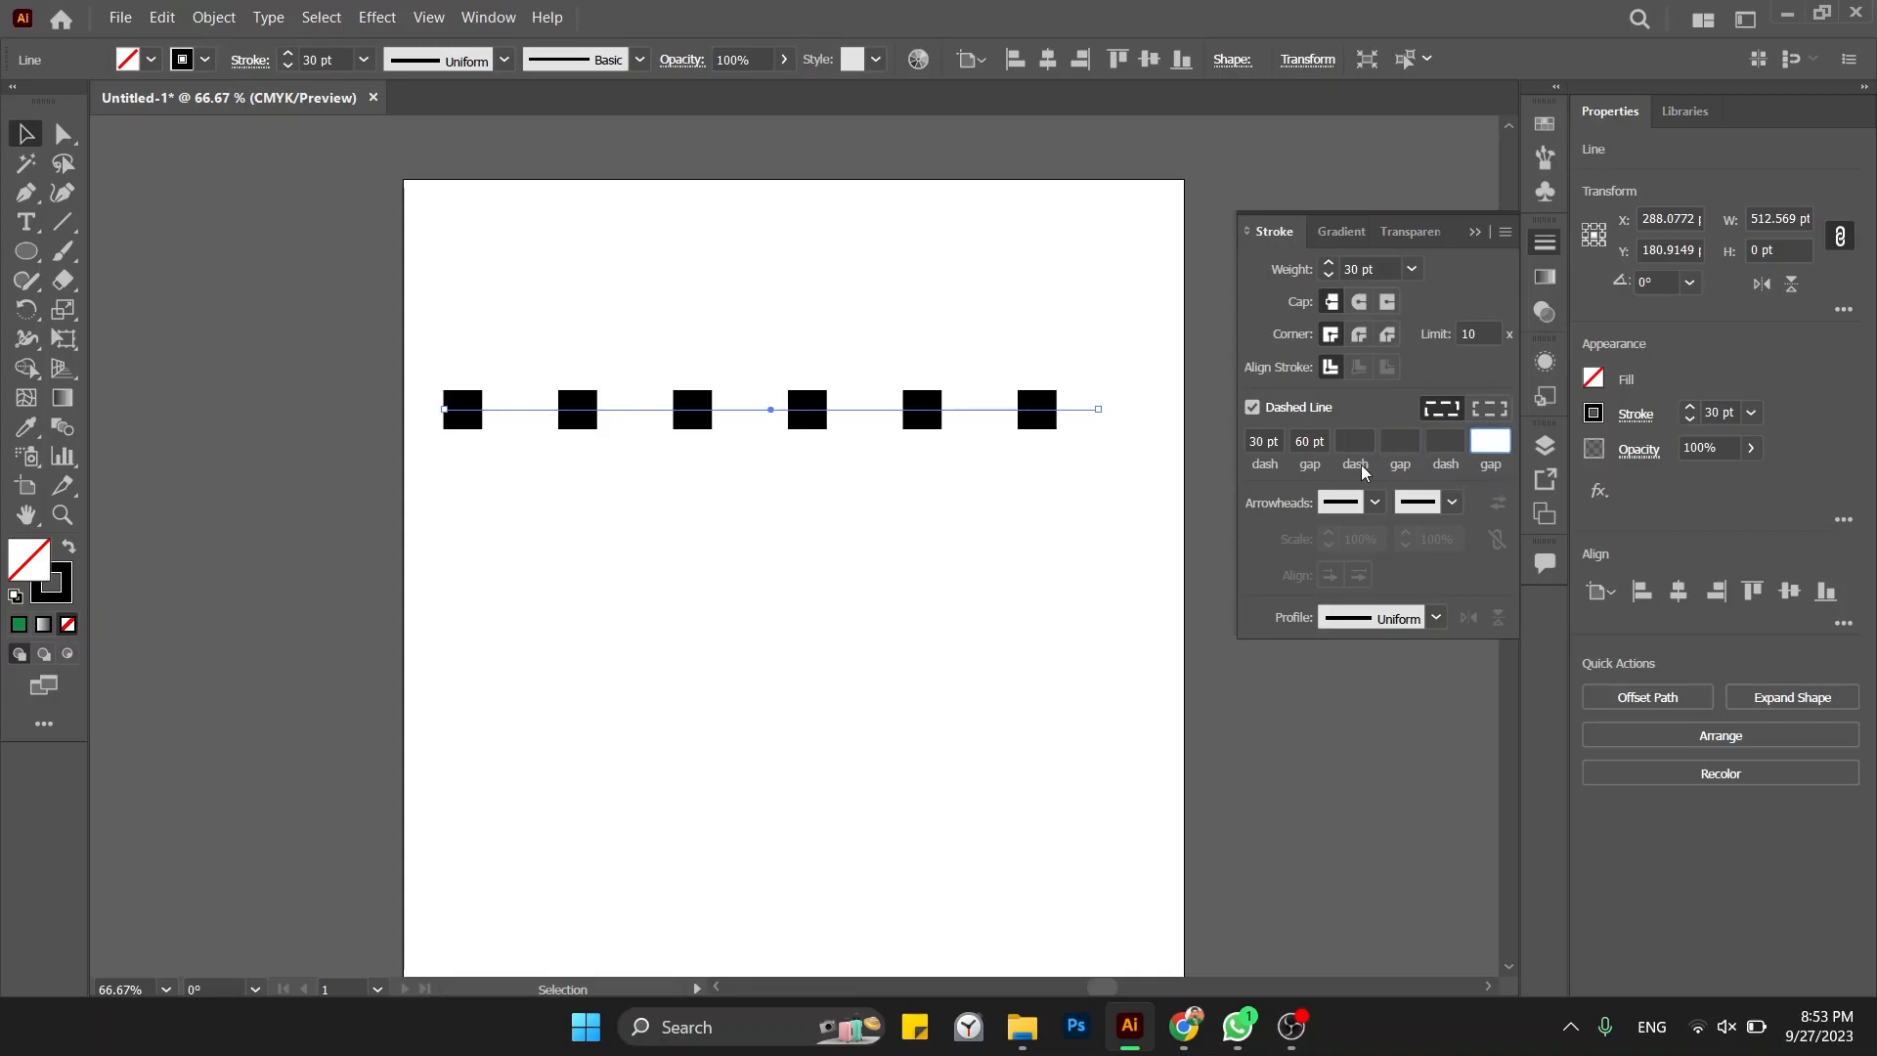
Step: Set the line's second dash to 10 pt, check the uneven pattern and reselect the line
left_click(1349, 442)
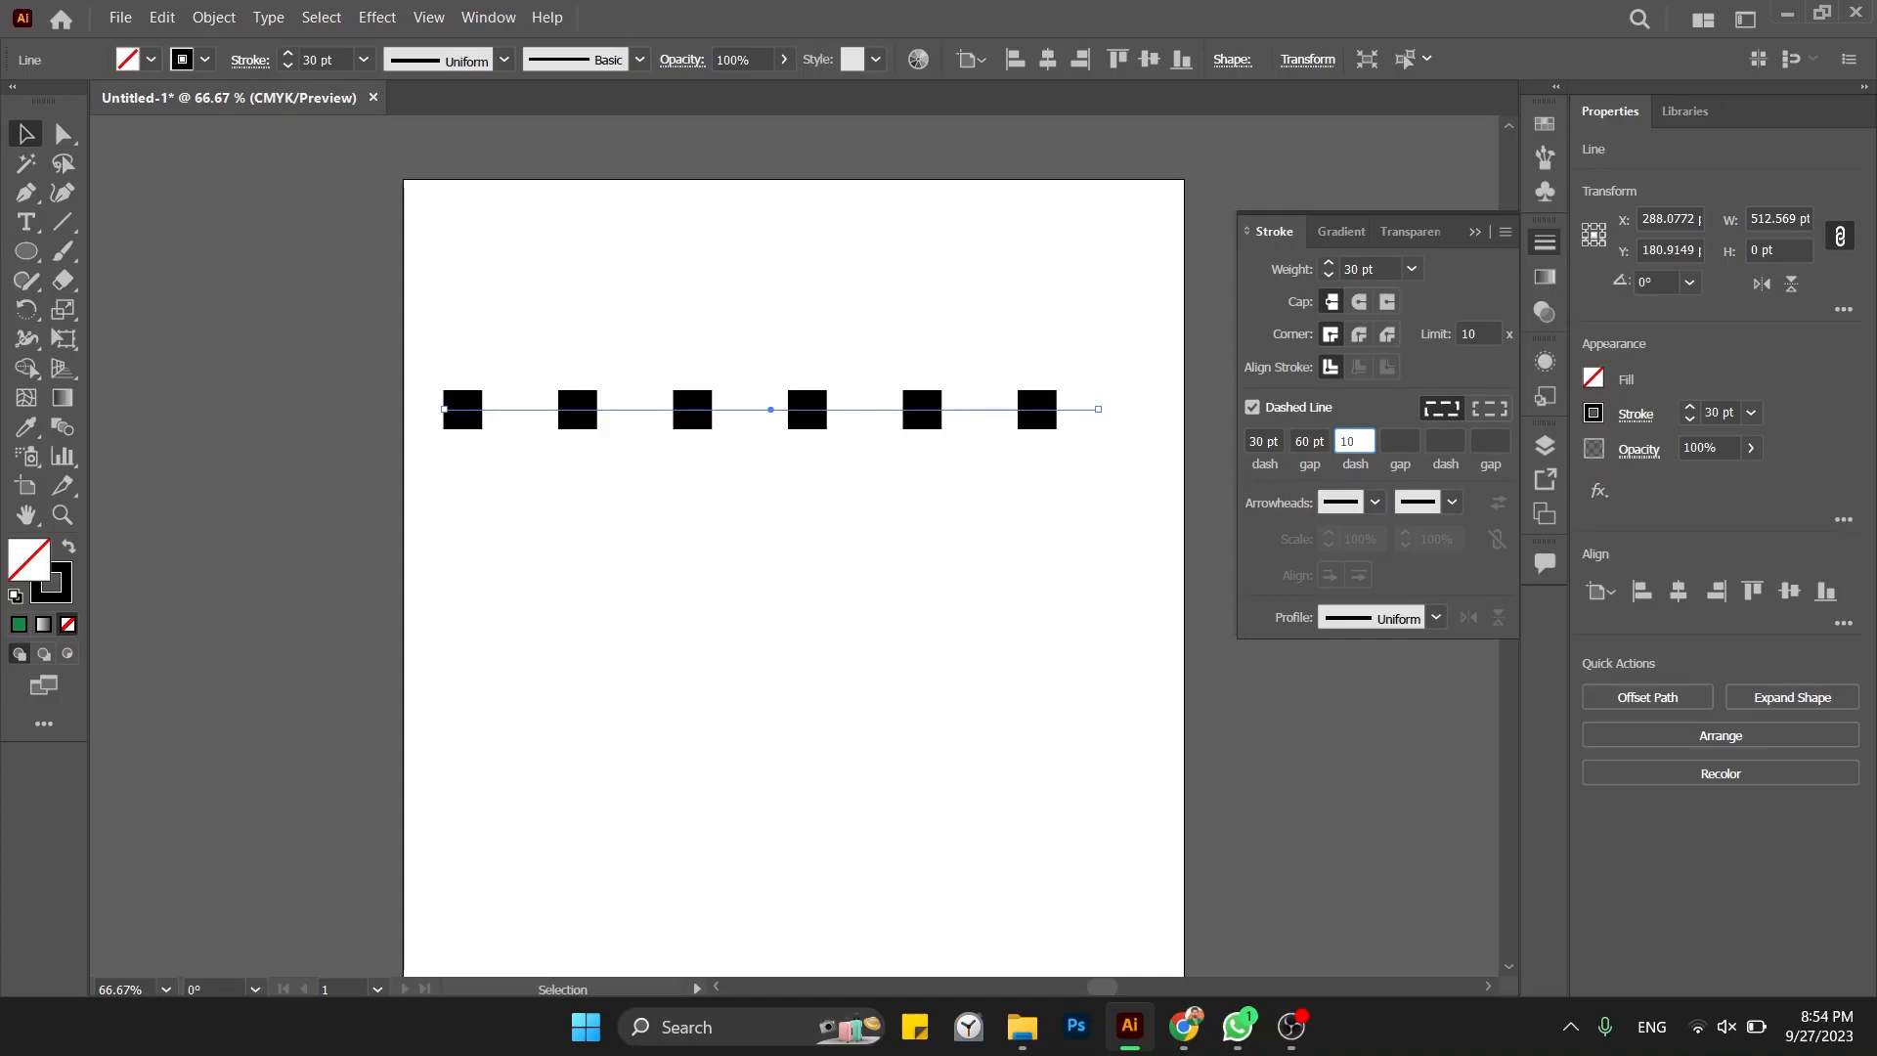
key("Return")
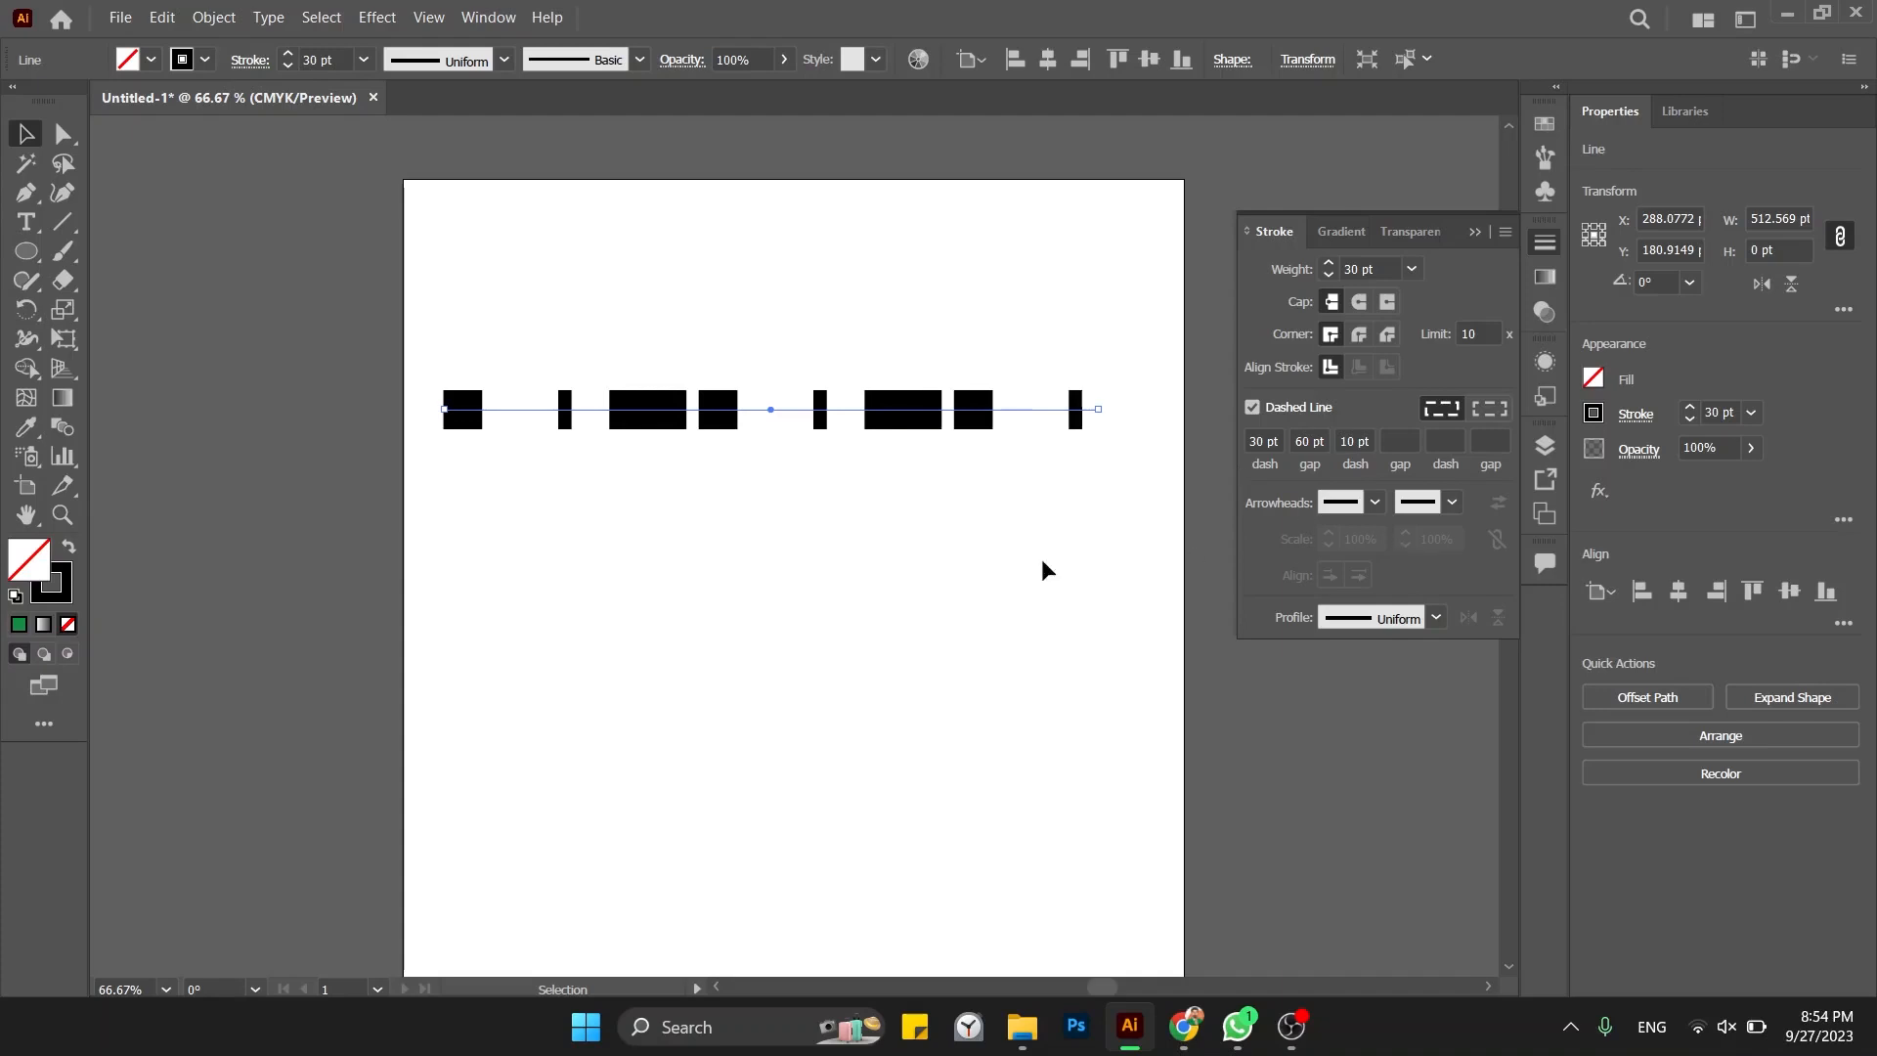
left_click(966, 518)
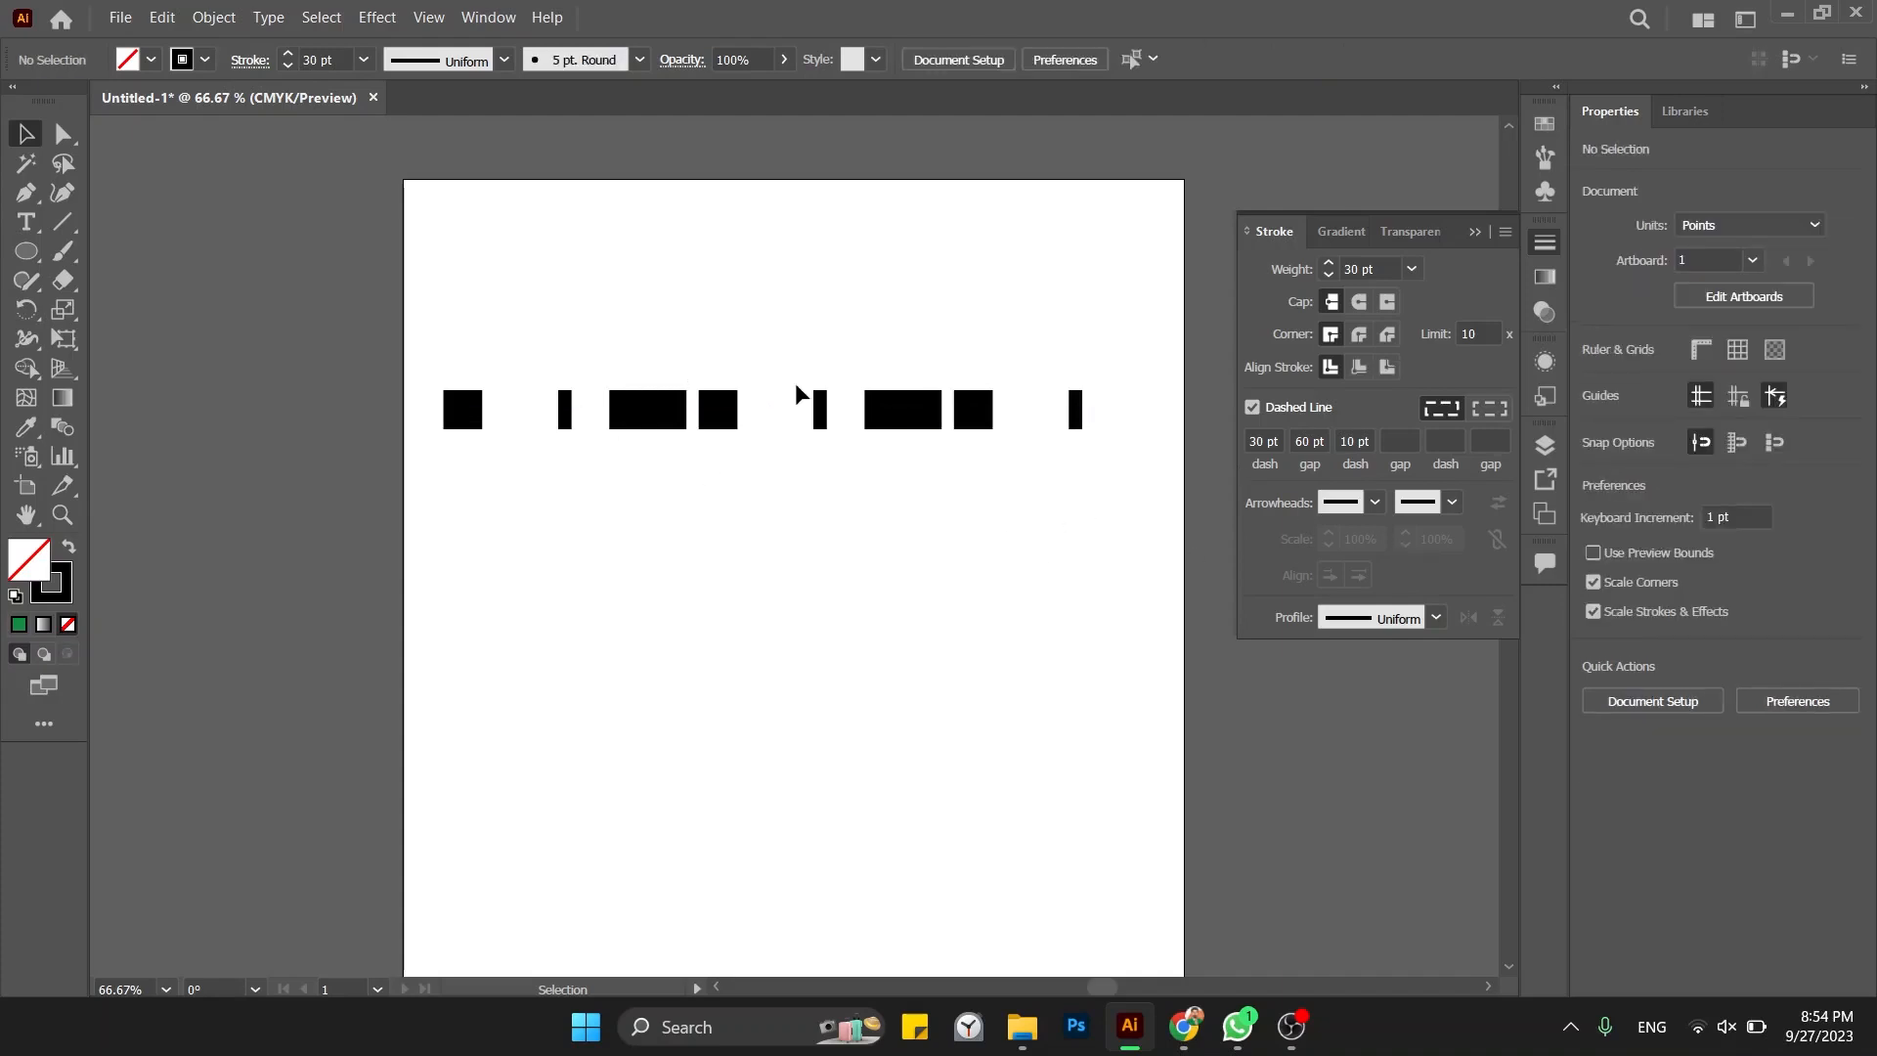
left_click(621, 409)
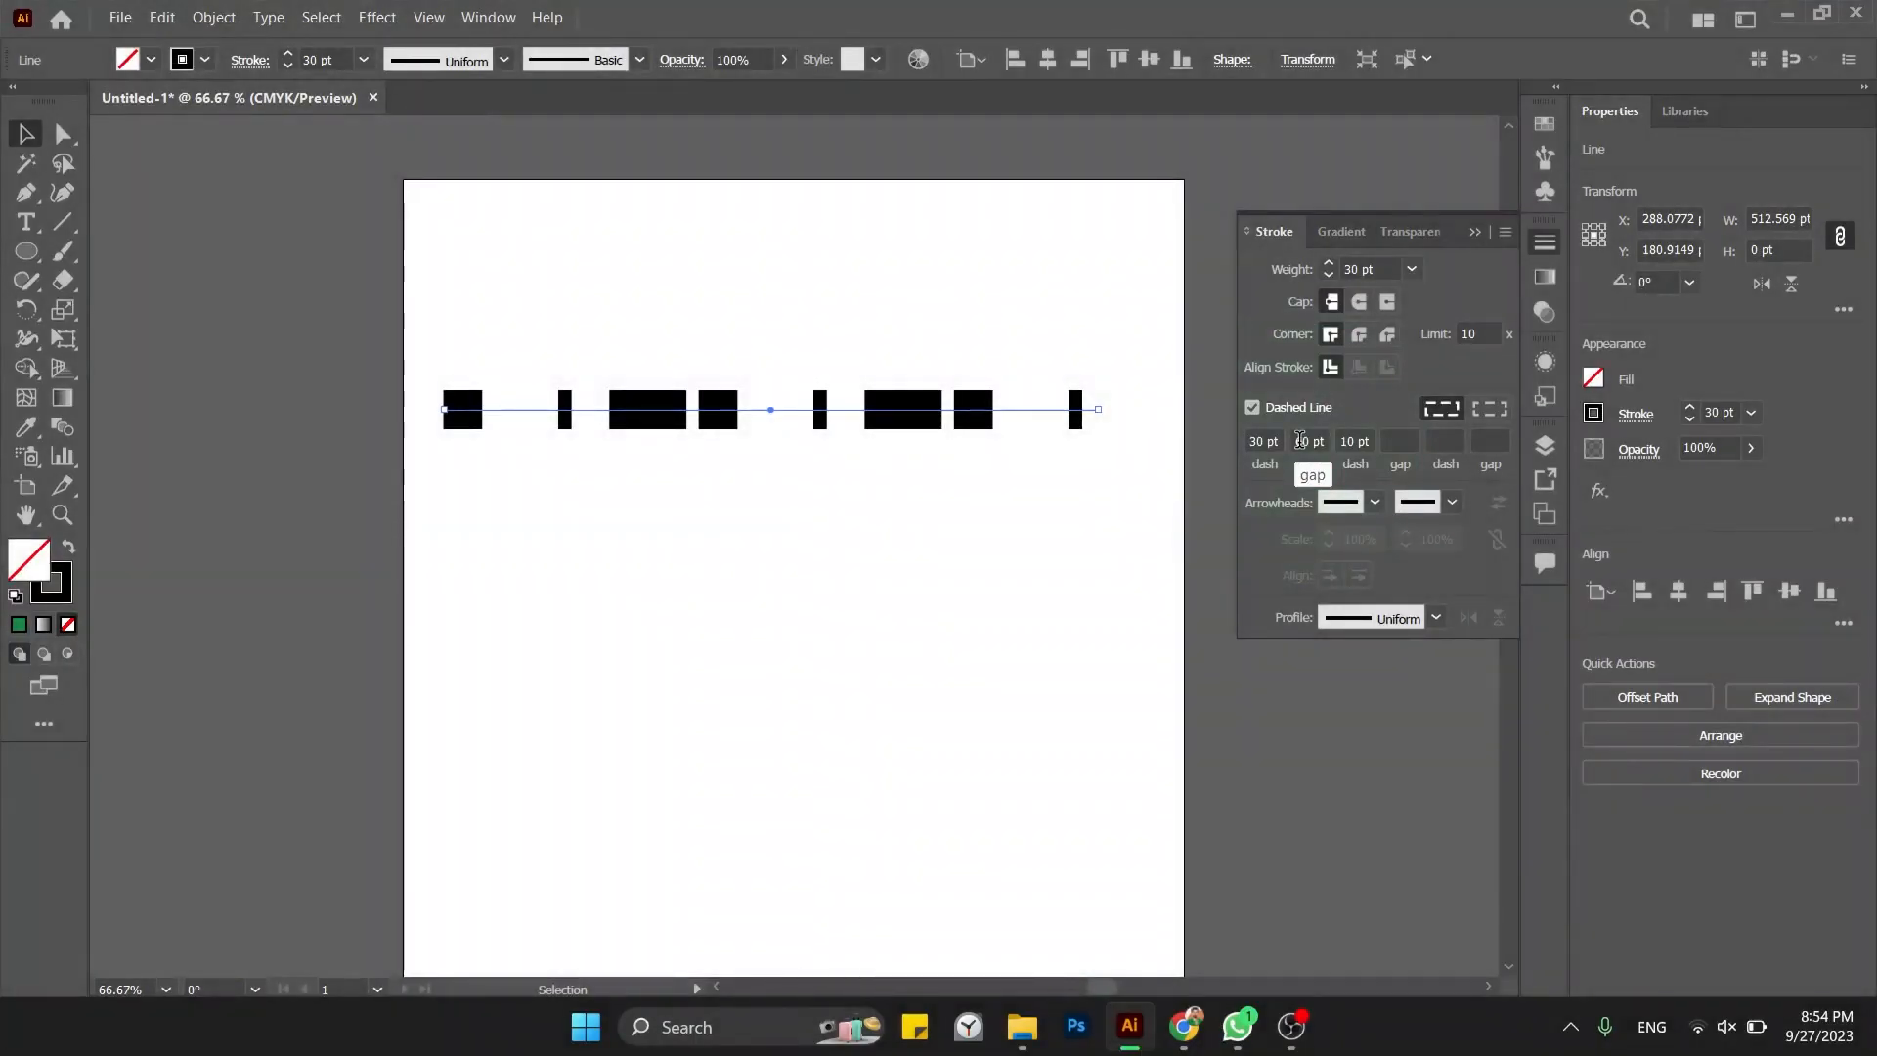
Step: Enter 60 pt for both the first and the second gap of the dashed line
left_click(1299, 440)
type("60")
key("Tab")
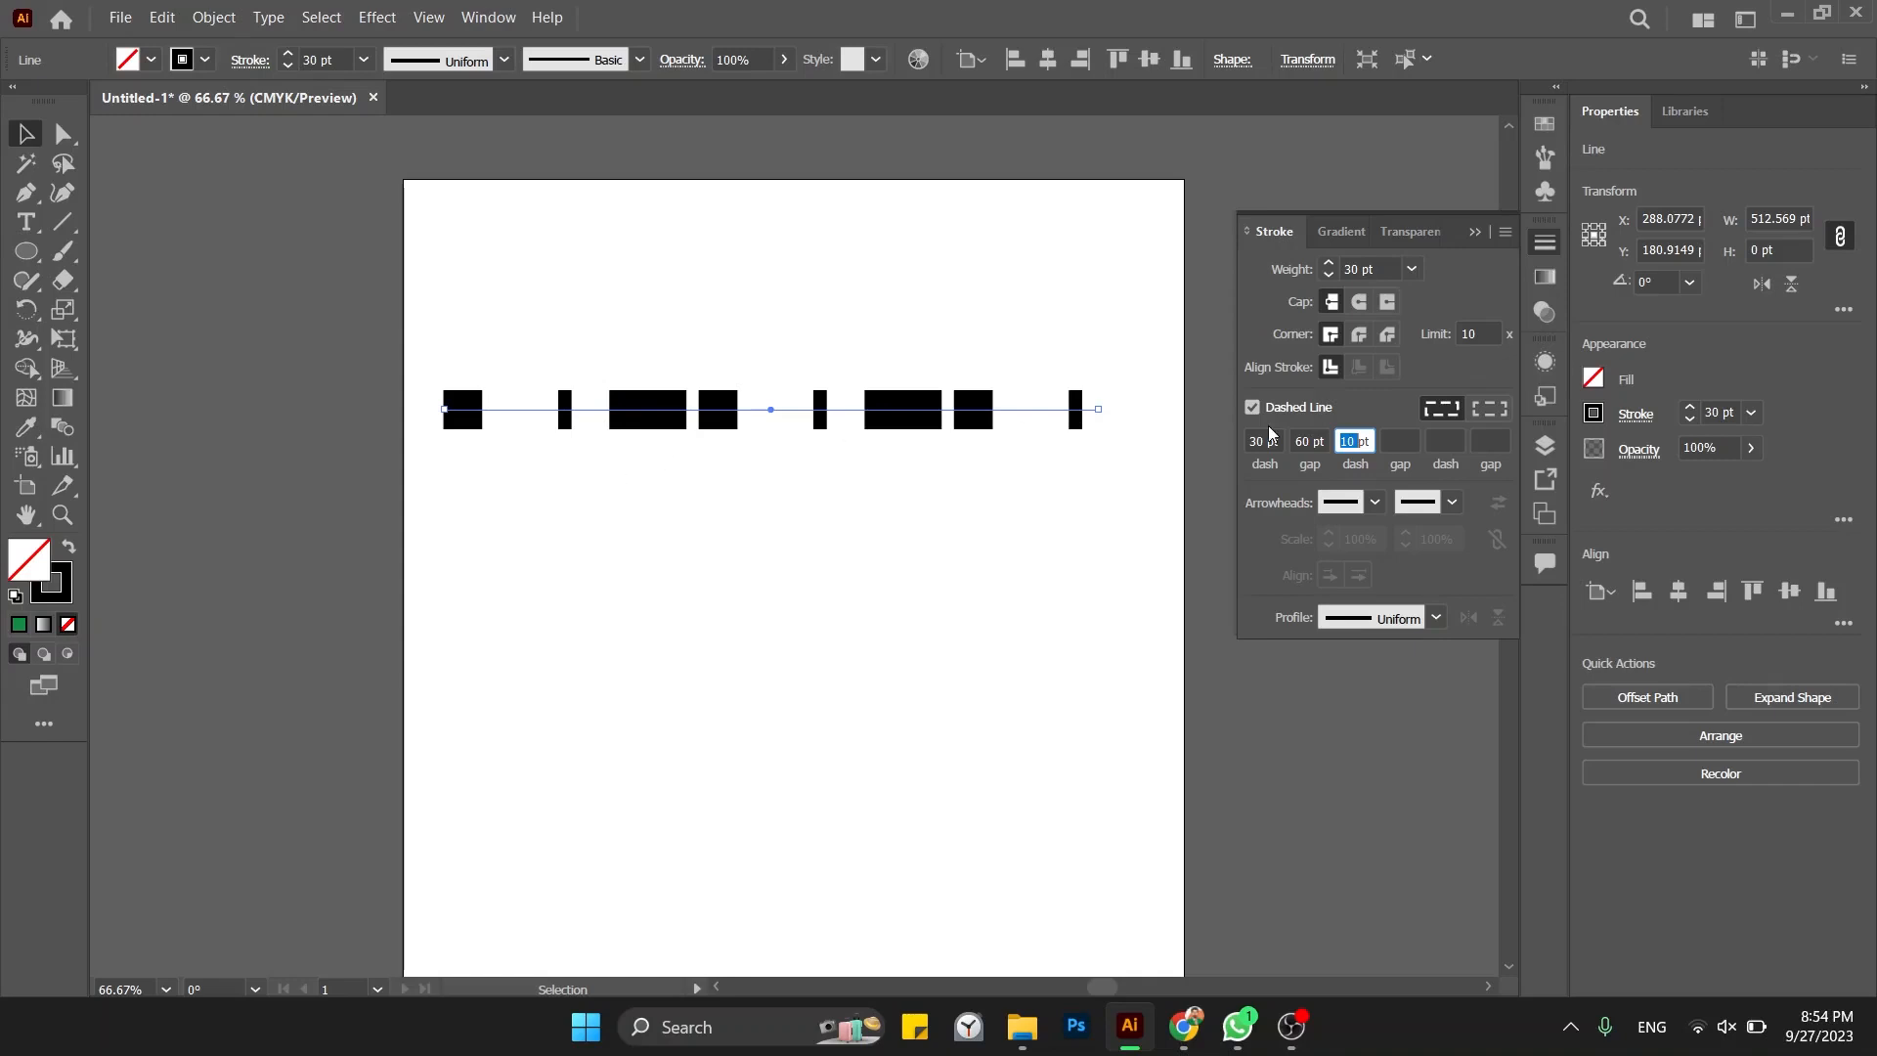
key("Tab")
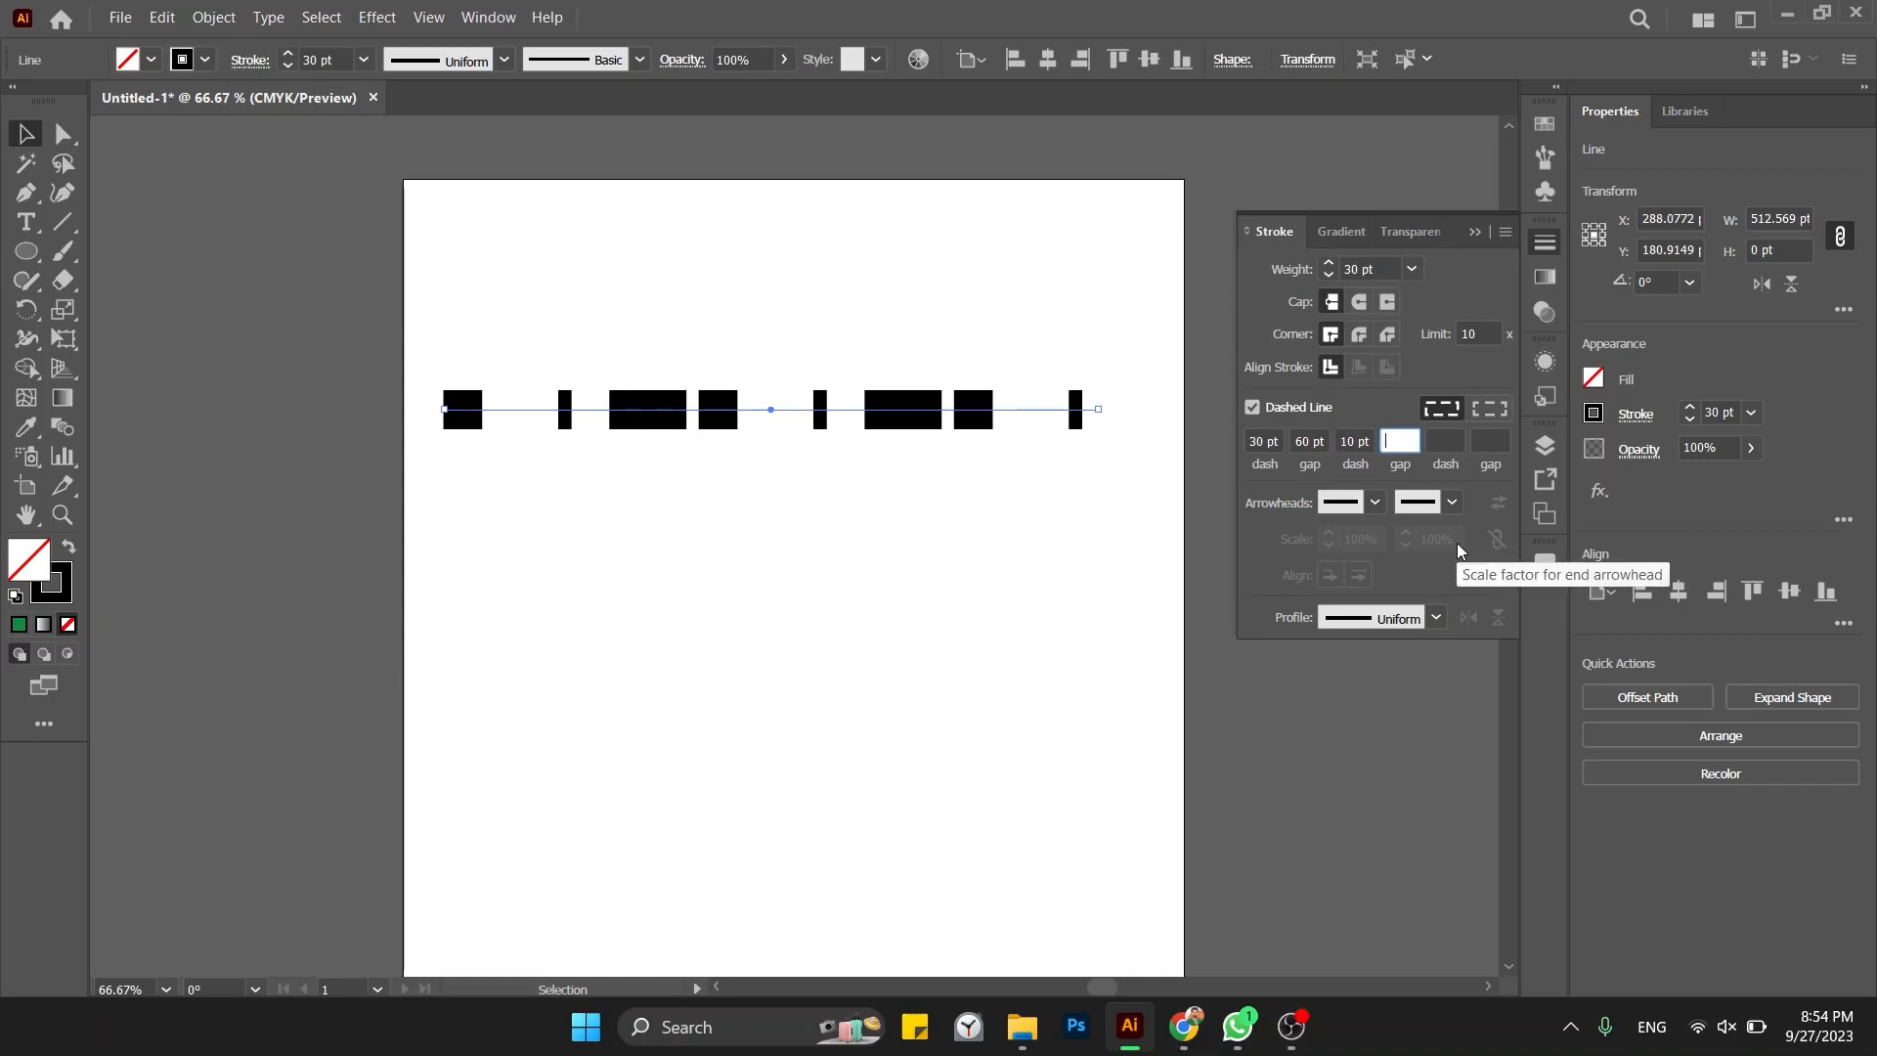
type("60")
key("Return")
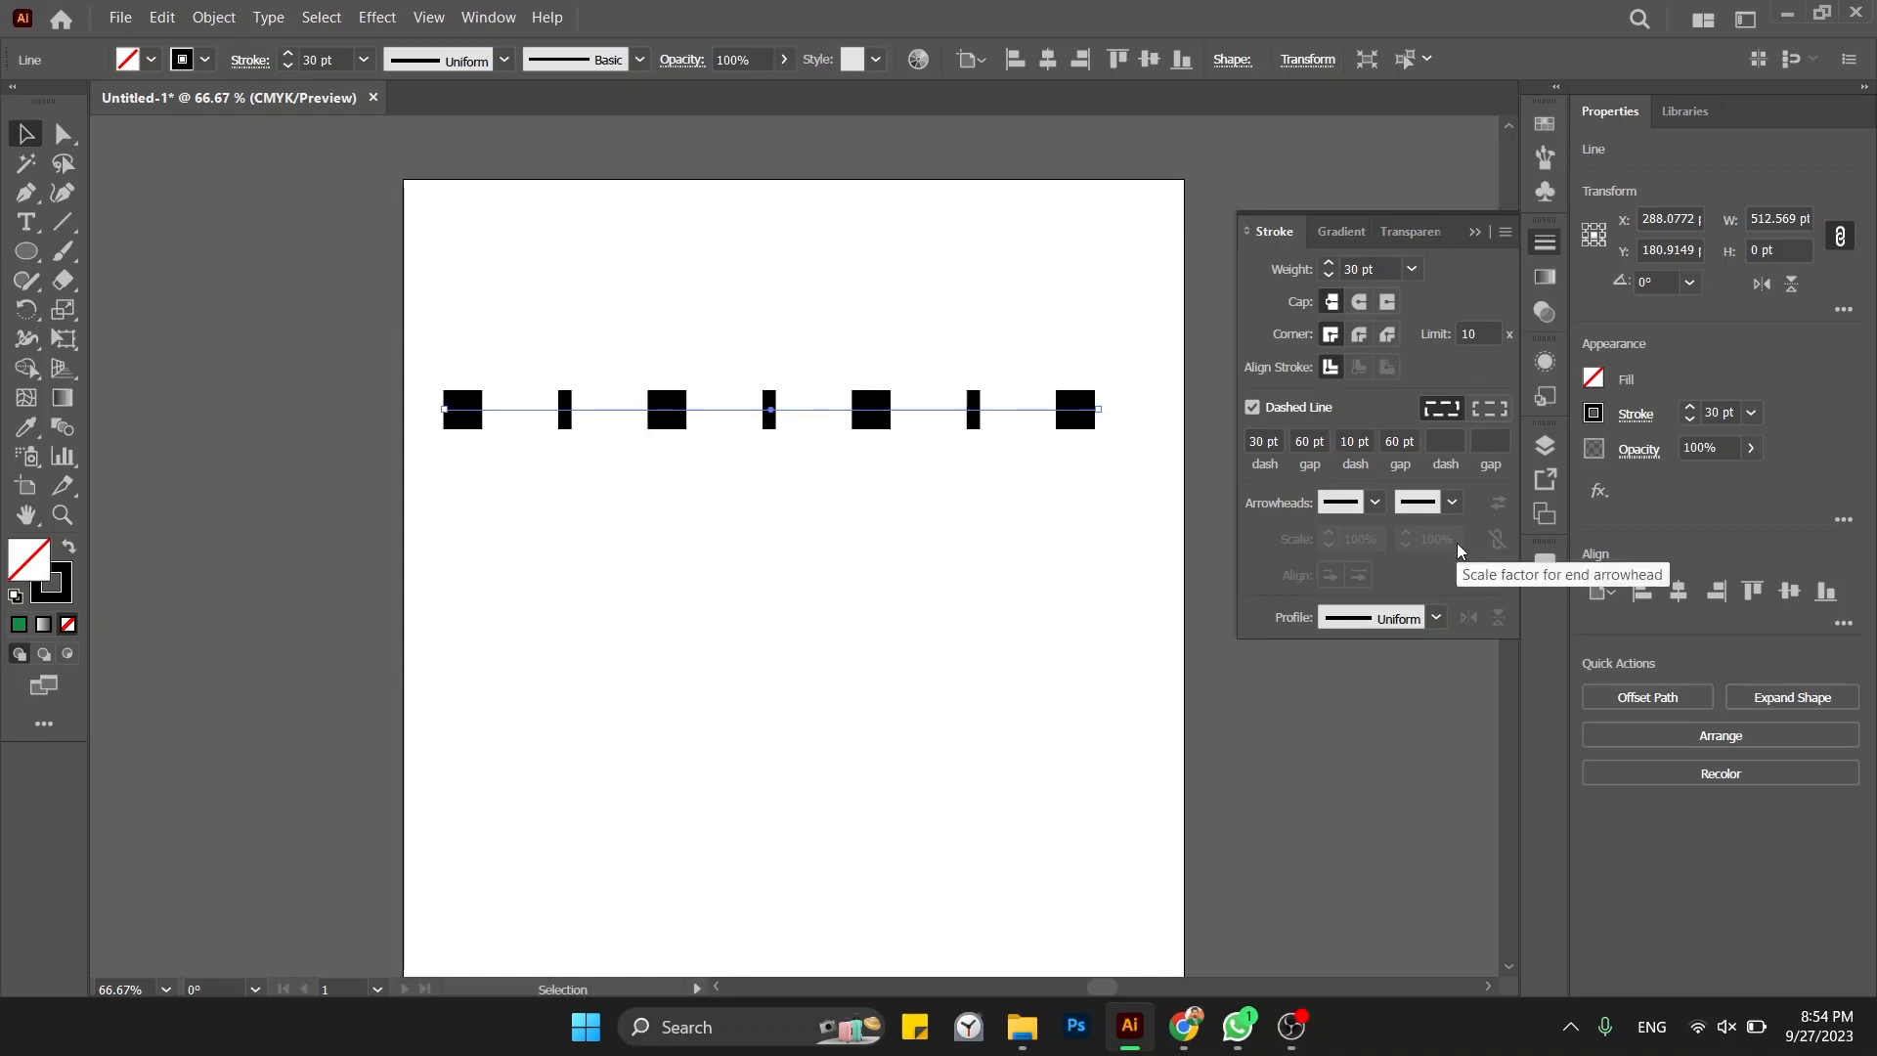
Step: Move the dashed line about 19 pt down, and set its third dash to 5 pt and third gap to 60 pt
left_click(1081, 606)
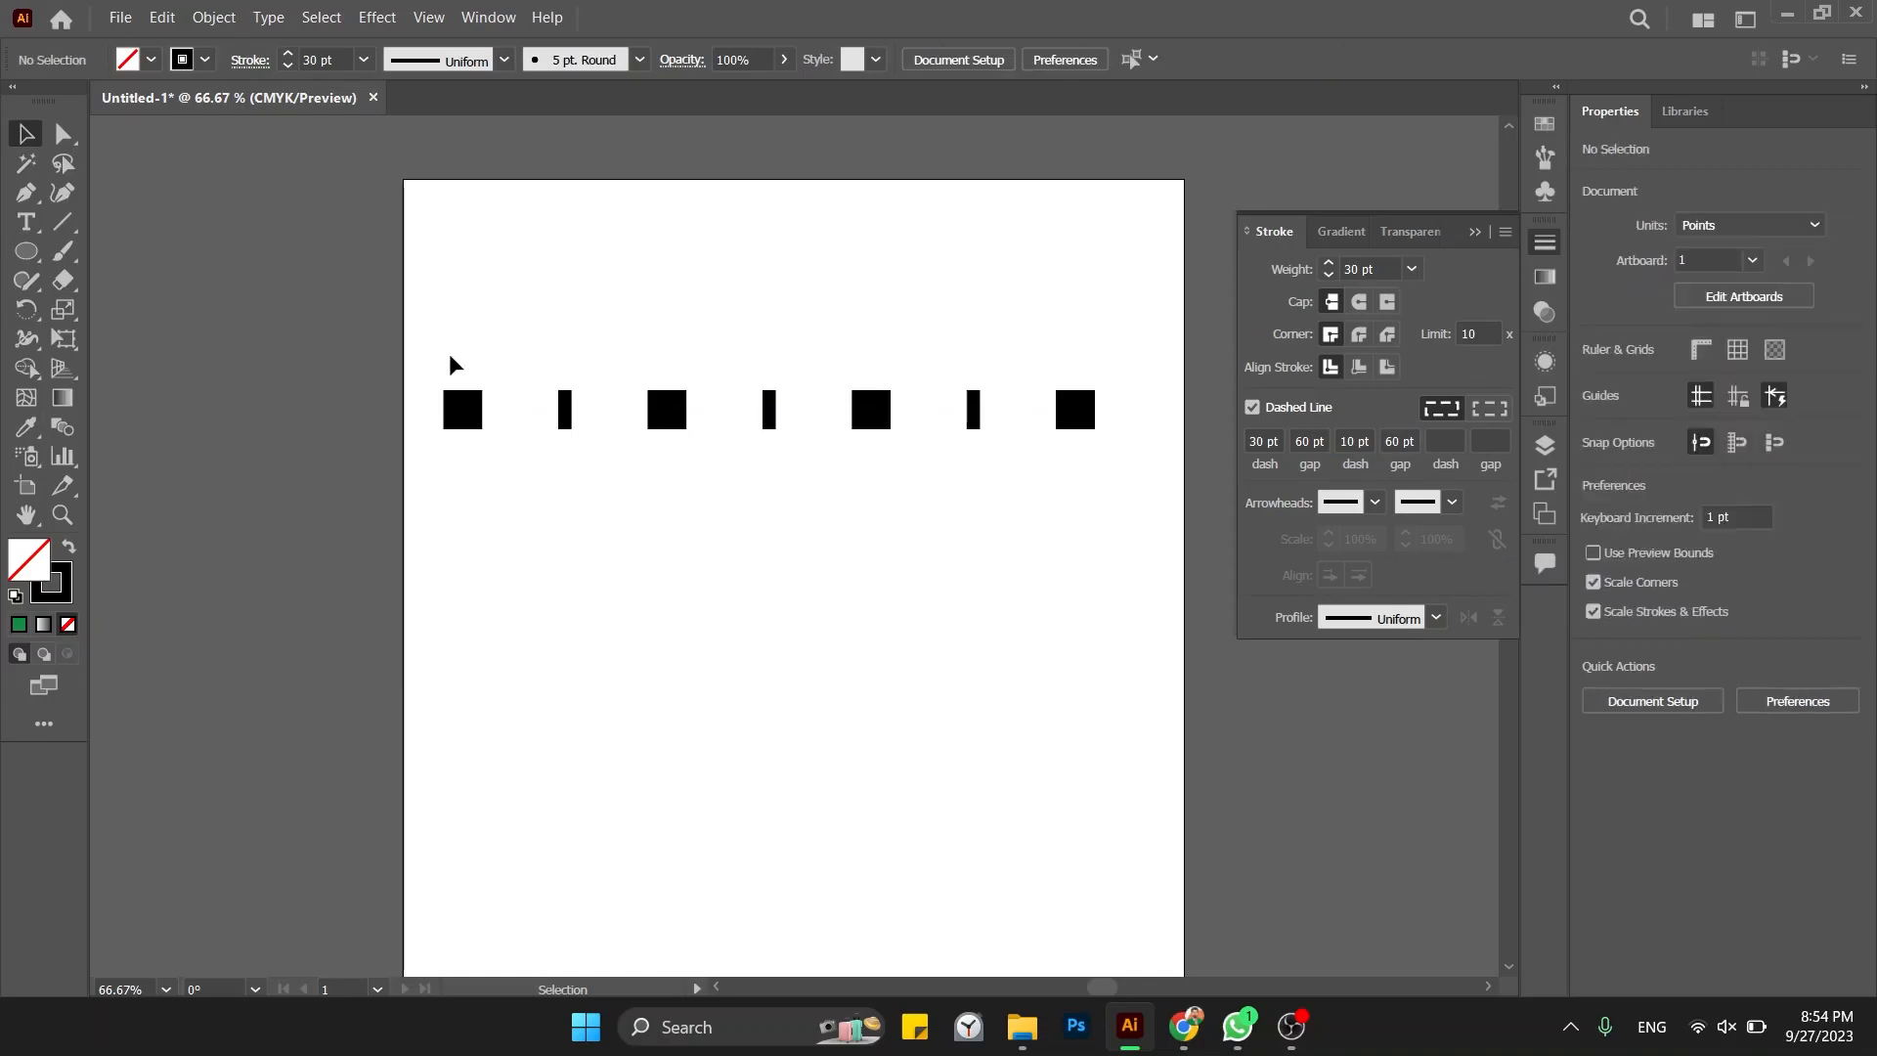
mouse_move(453, 360)
left_mouse_down()
mouse_move(462, 447)
mouse_move(609, 425)
left_mouse_up()
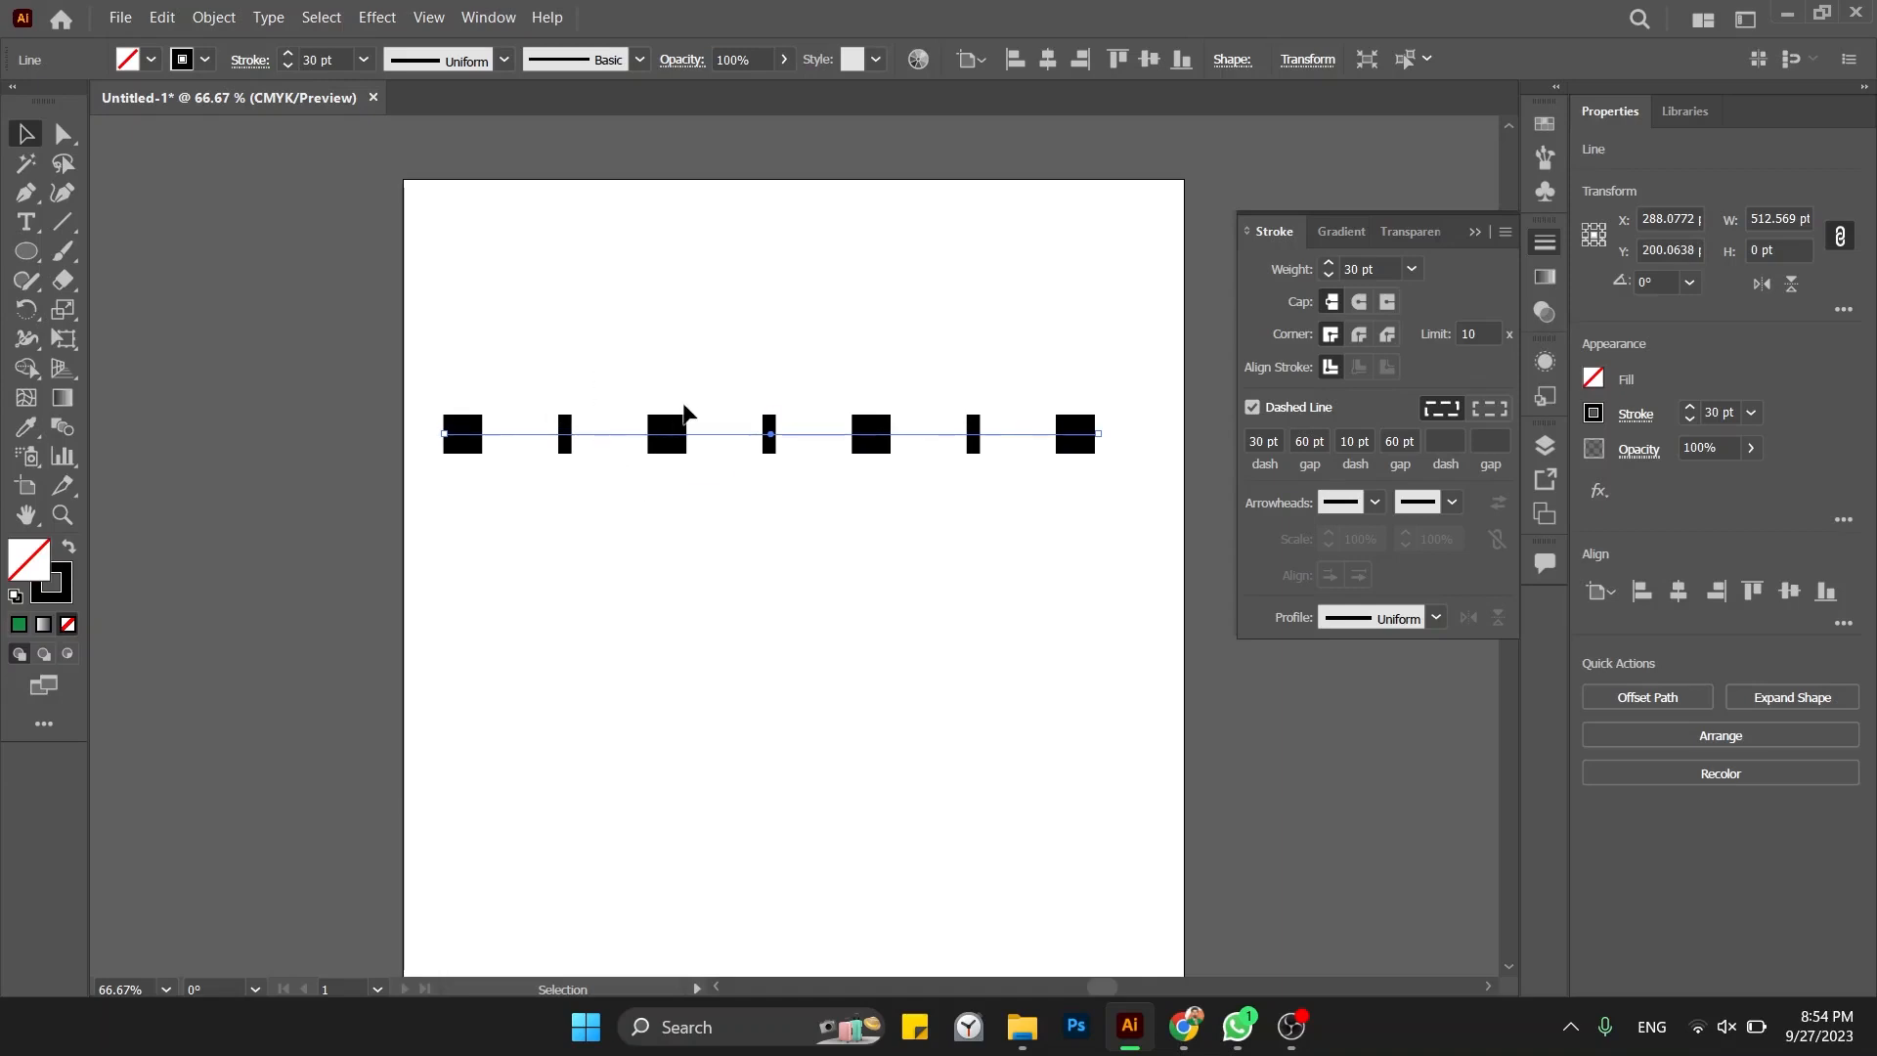
left_click(1445, 441)
type("5")
key("Tab")
type("60")
key("Tab")
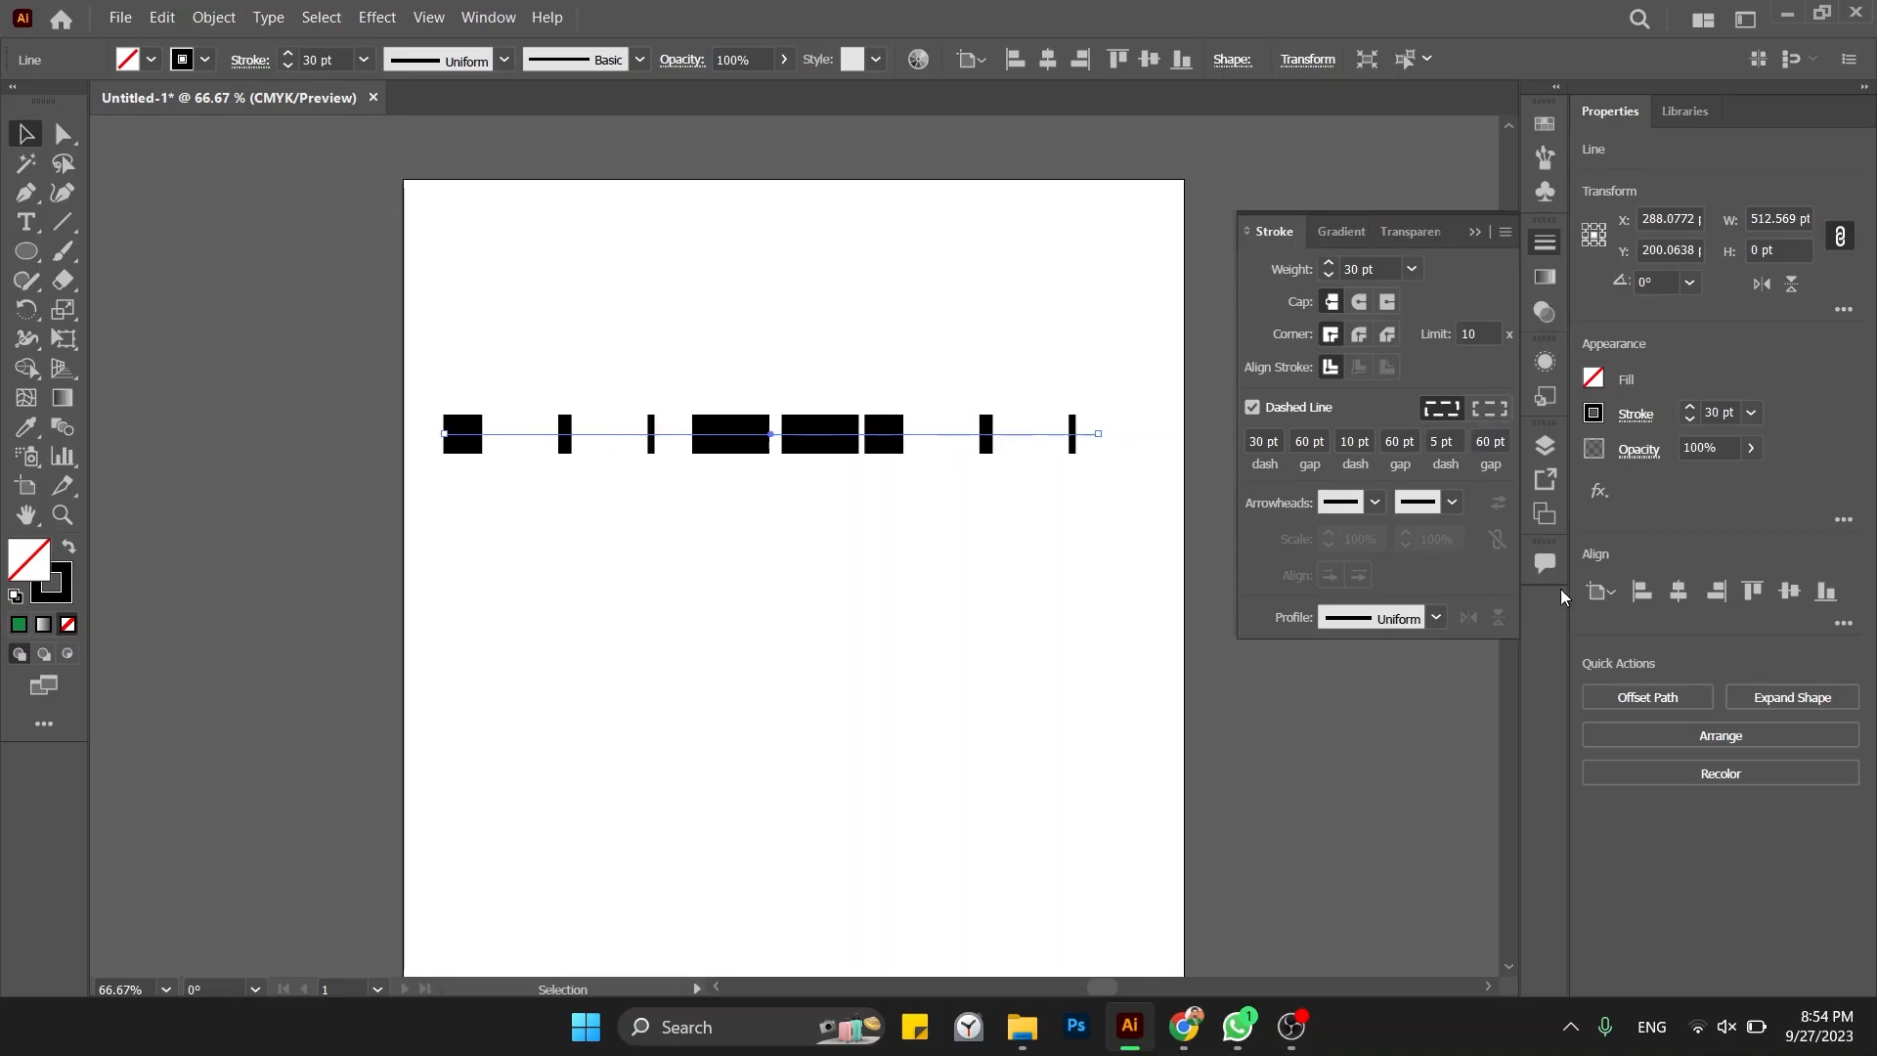
Step: Examine the repeating pattern of 30, 10 and 5 pt dashes up close and at 16.67% view
left_click(1006, 564)
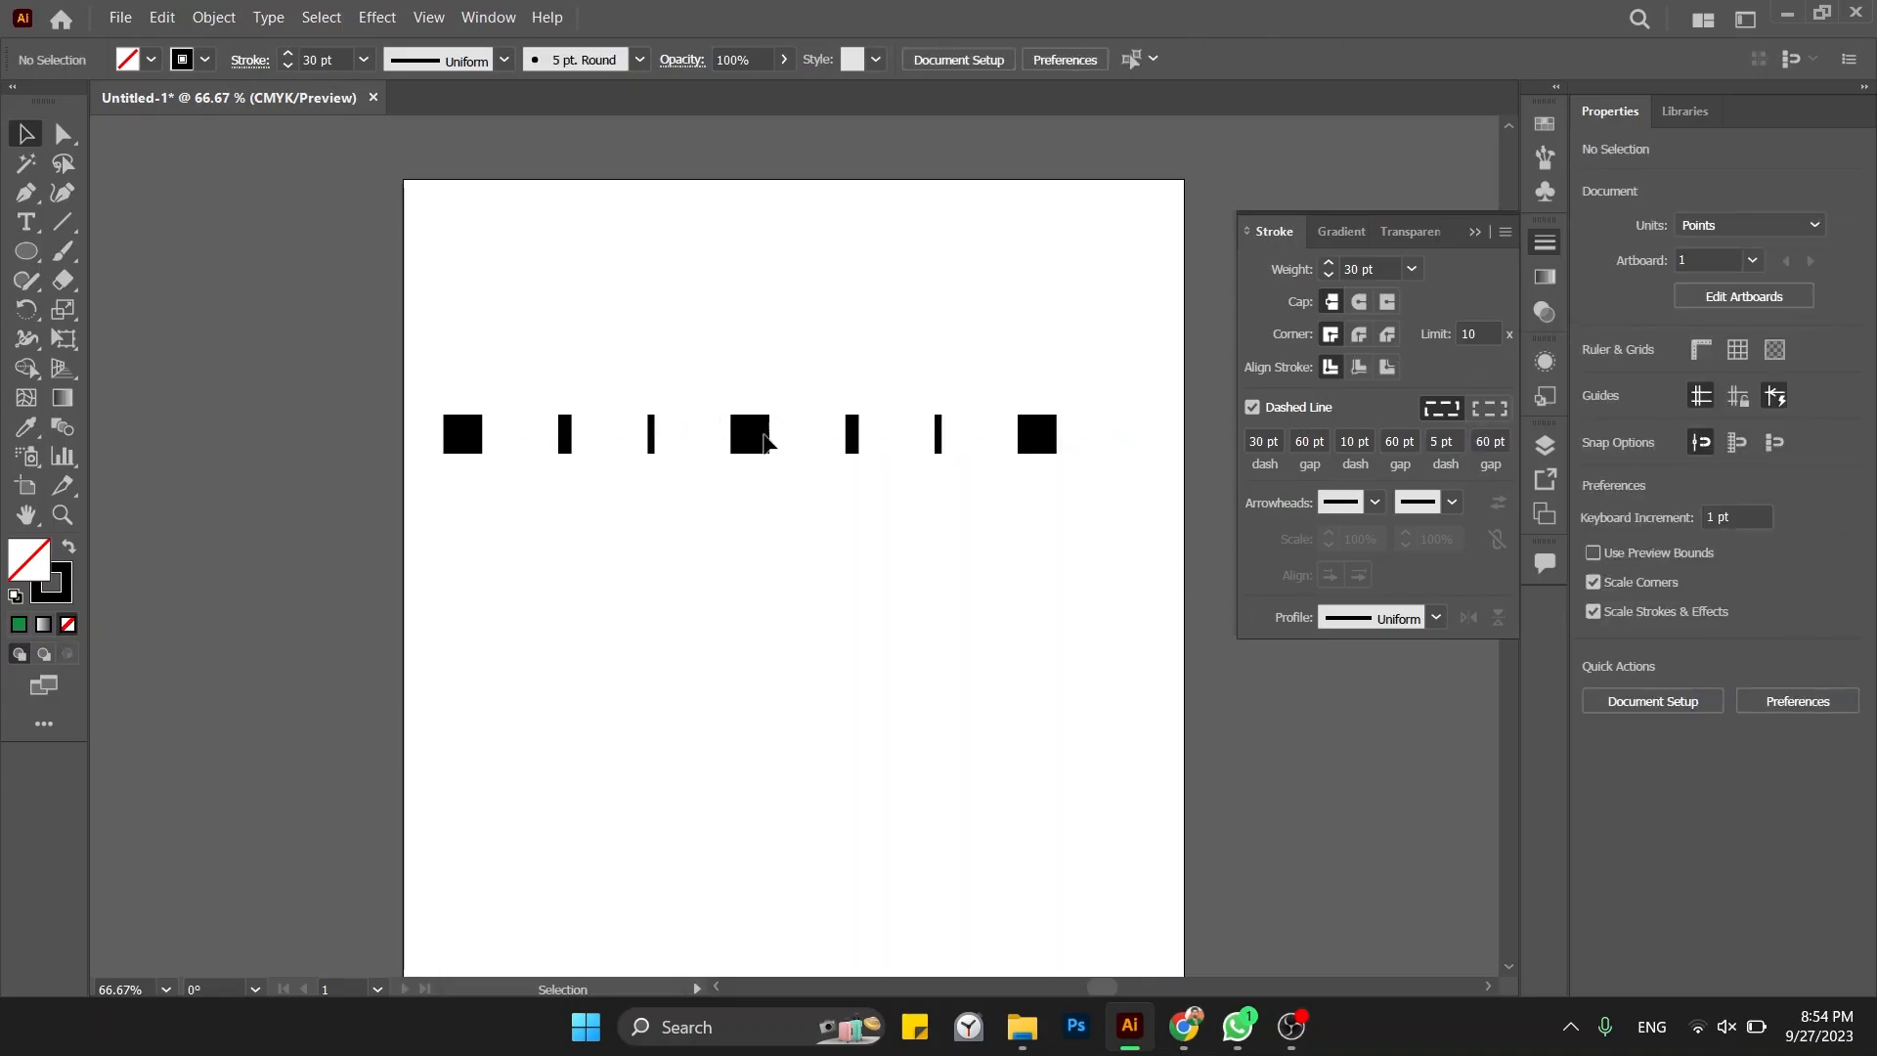
left_click(437, 456)
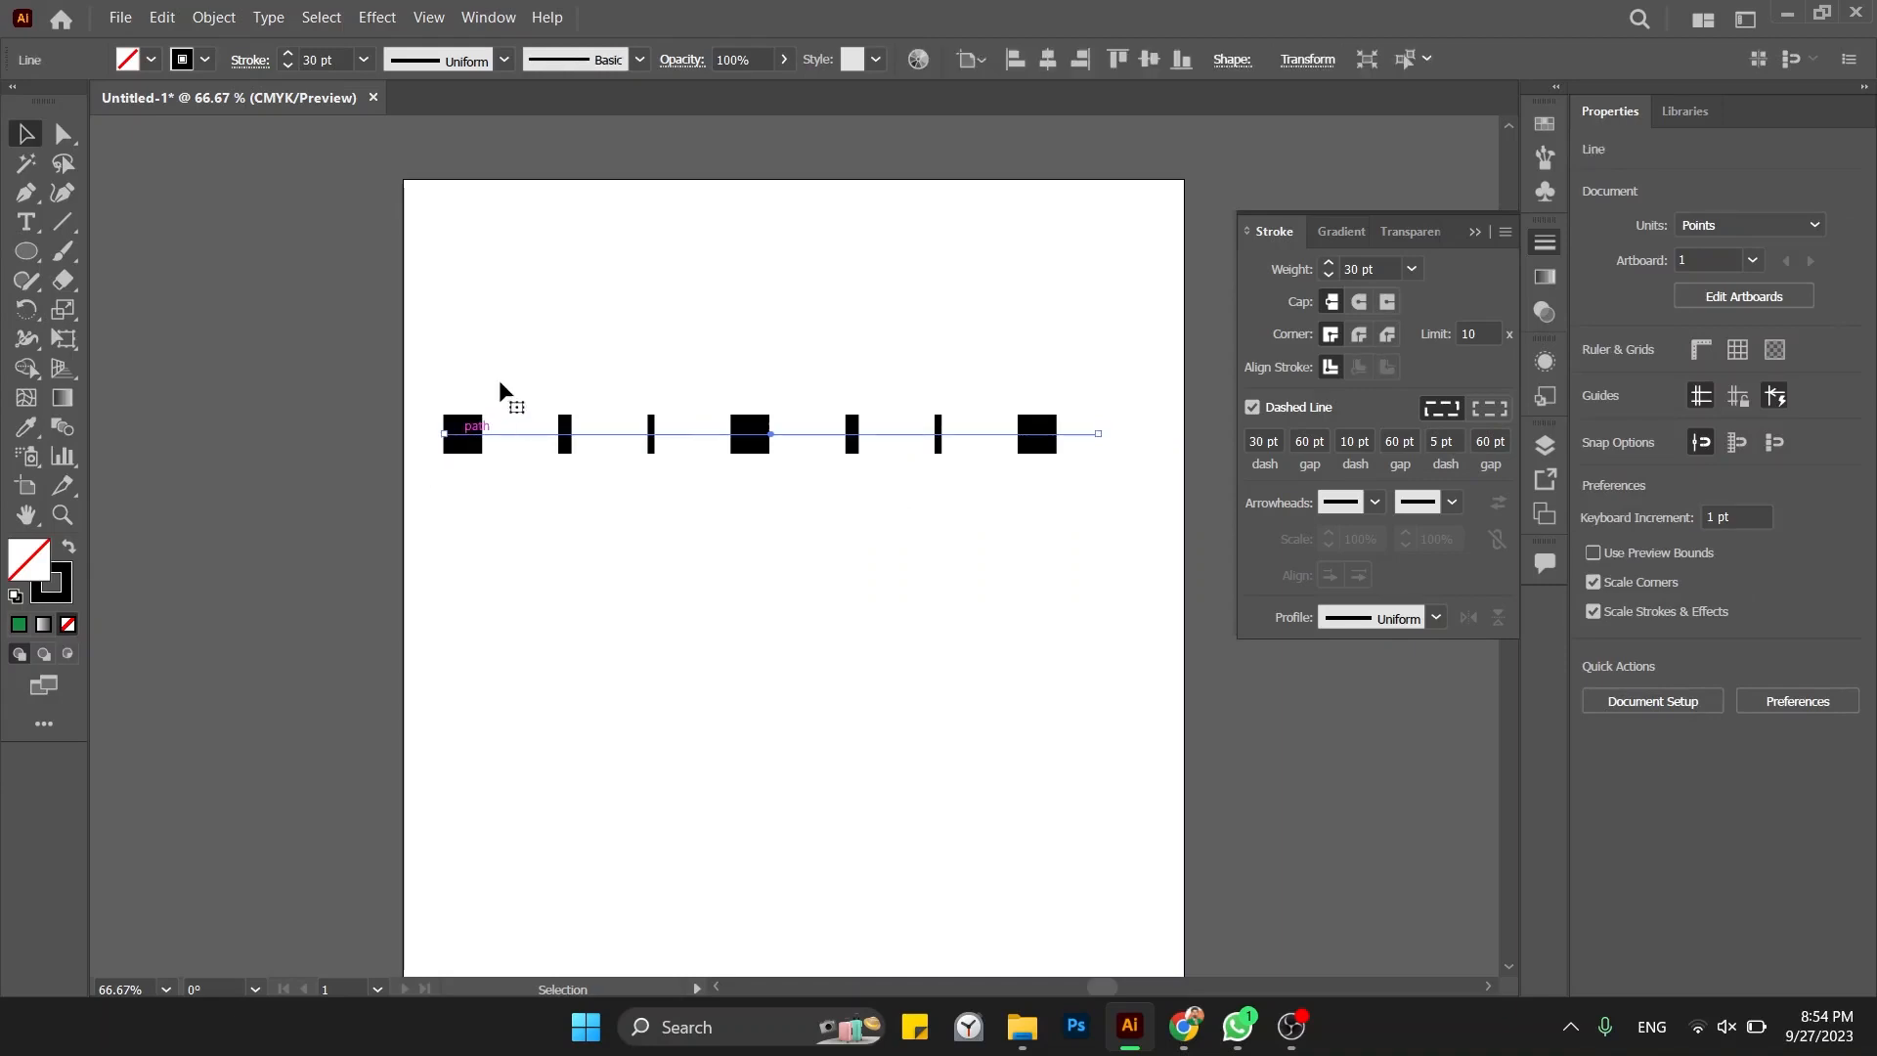
left_click_drag(568, 378, 578, 518)
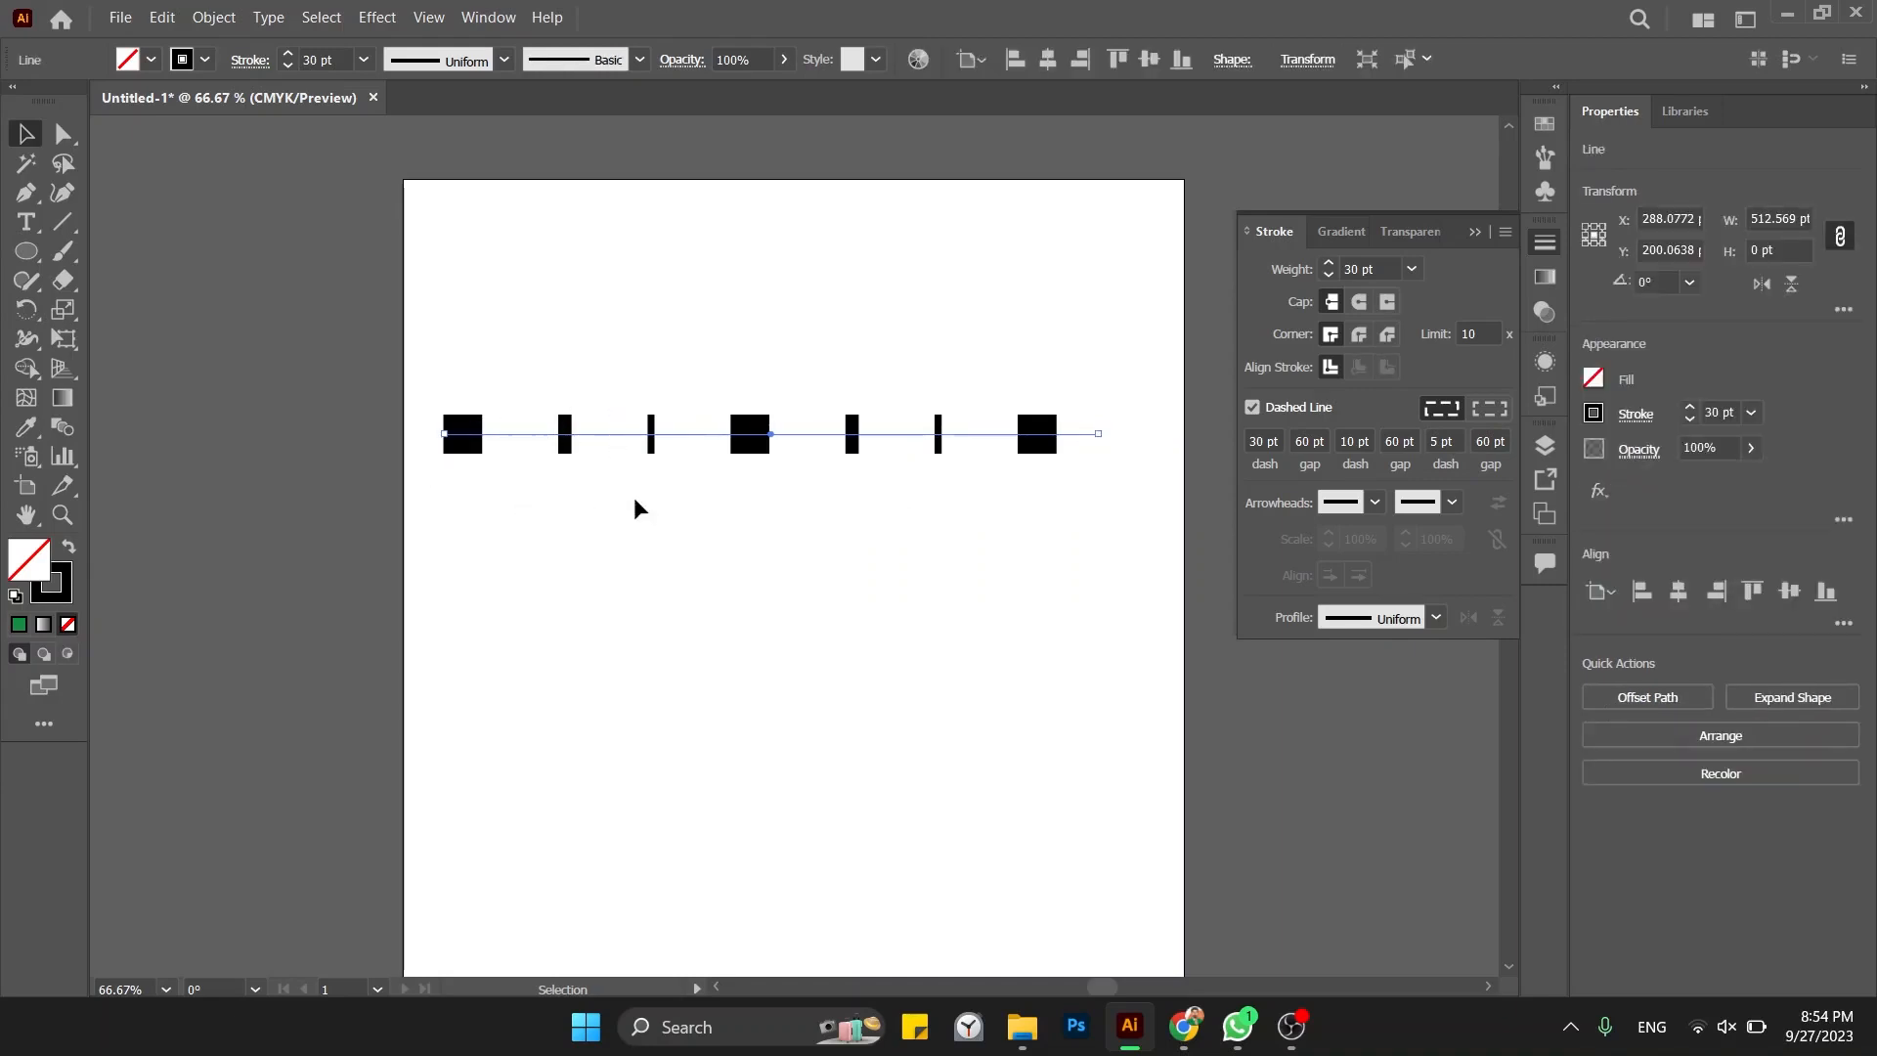
left_click_drag(645, 389, 659, 455)
left_click(735, 507)
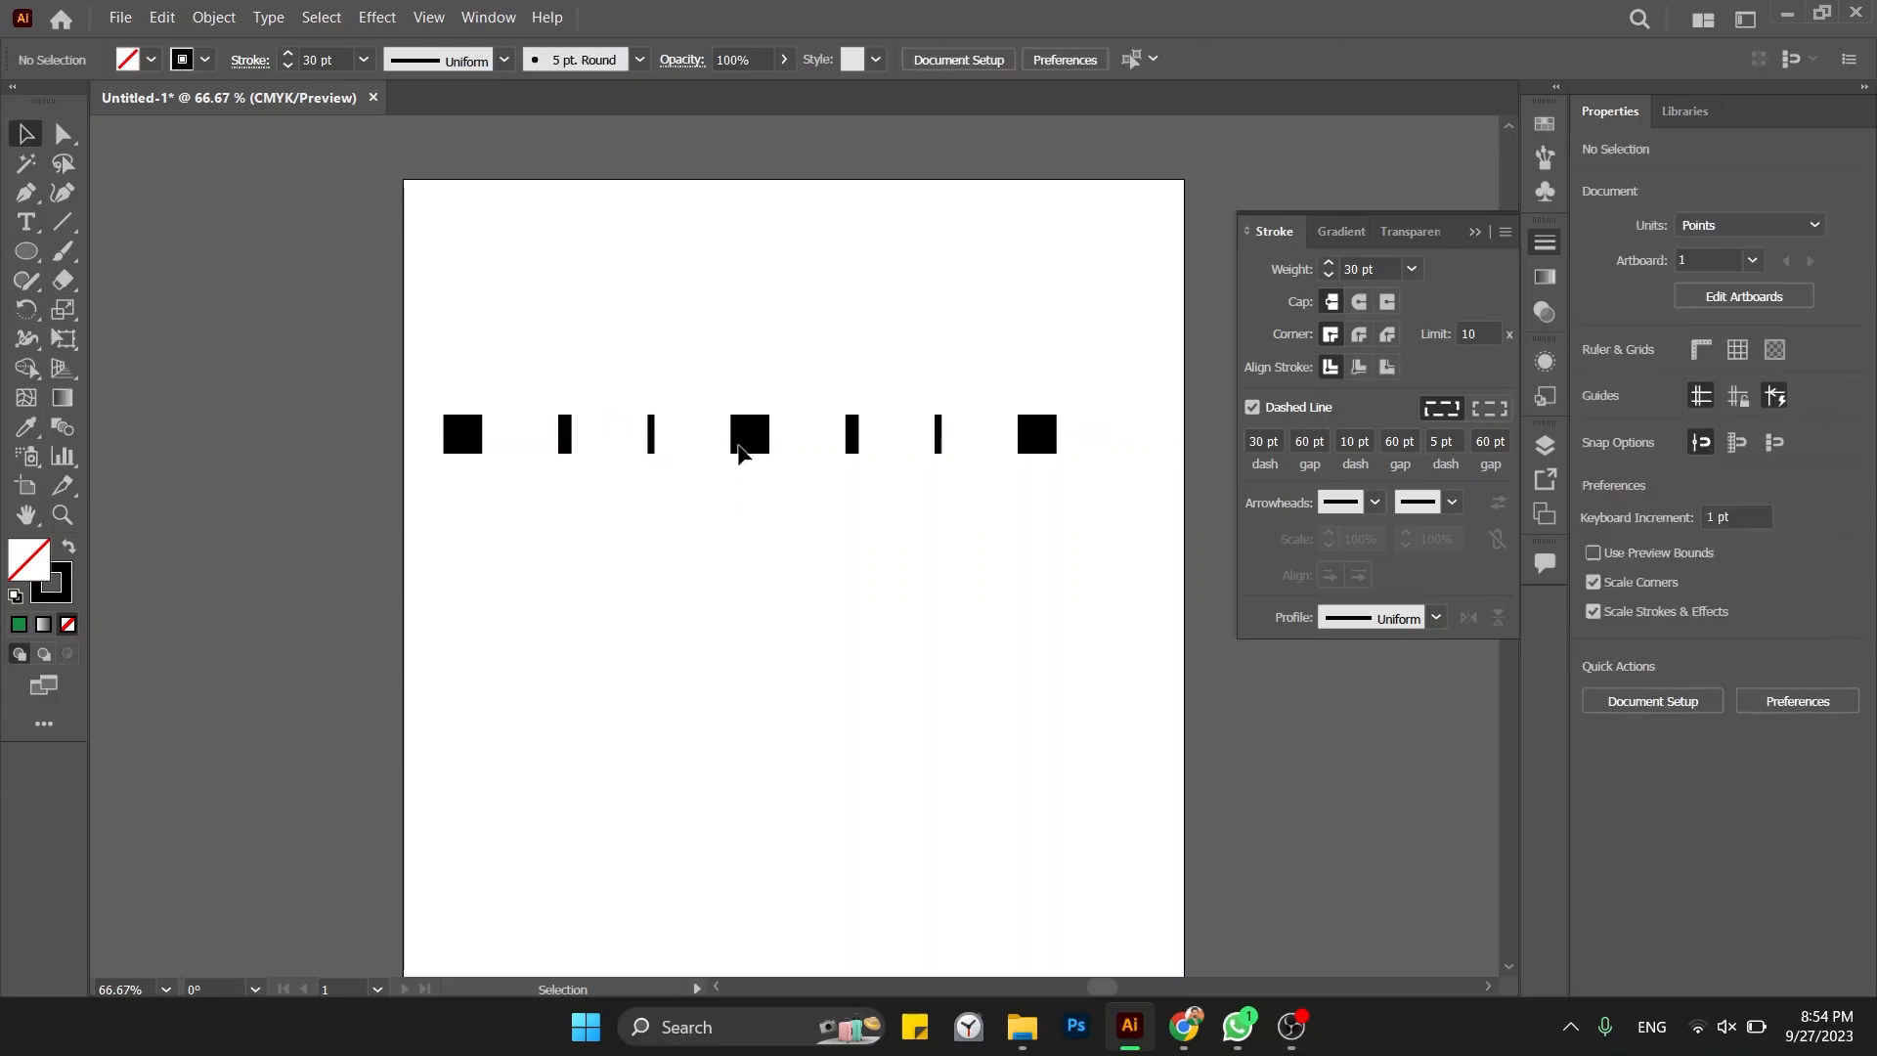
key("ctrl+minus")
key("ctrl+minus")
key("ctrl+minus")
key("ctrl+minus")
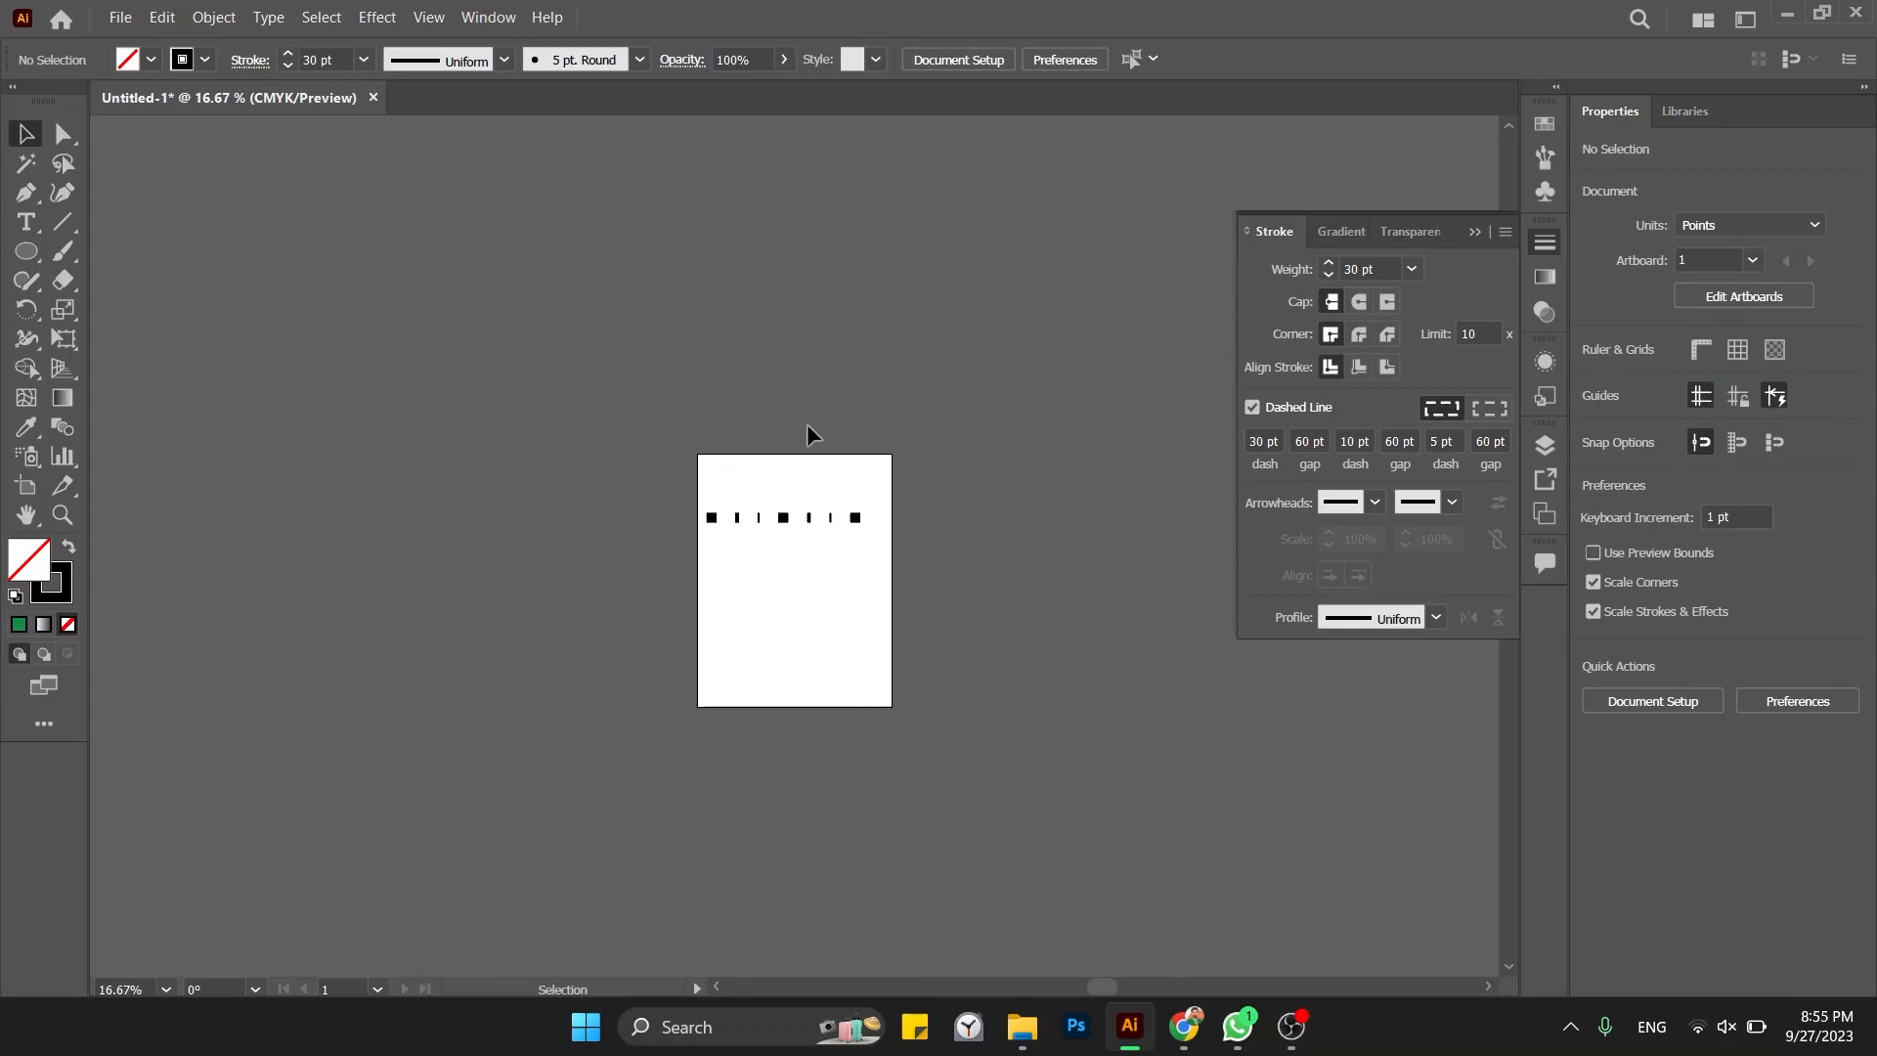
Step: Select the dashed line and clear its second and third dashes and all three gaps
left_click_drag(806, 425, 661, 775)
key("ctrl+plus")
key("ctrl+plus")
key("ctrl+plus")
key("ctrl+plus")
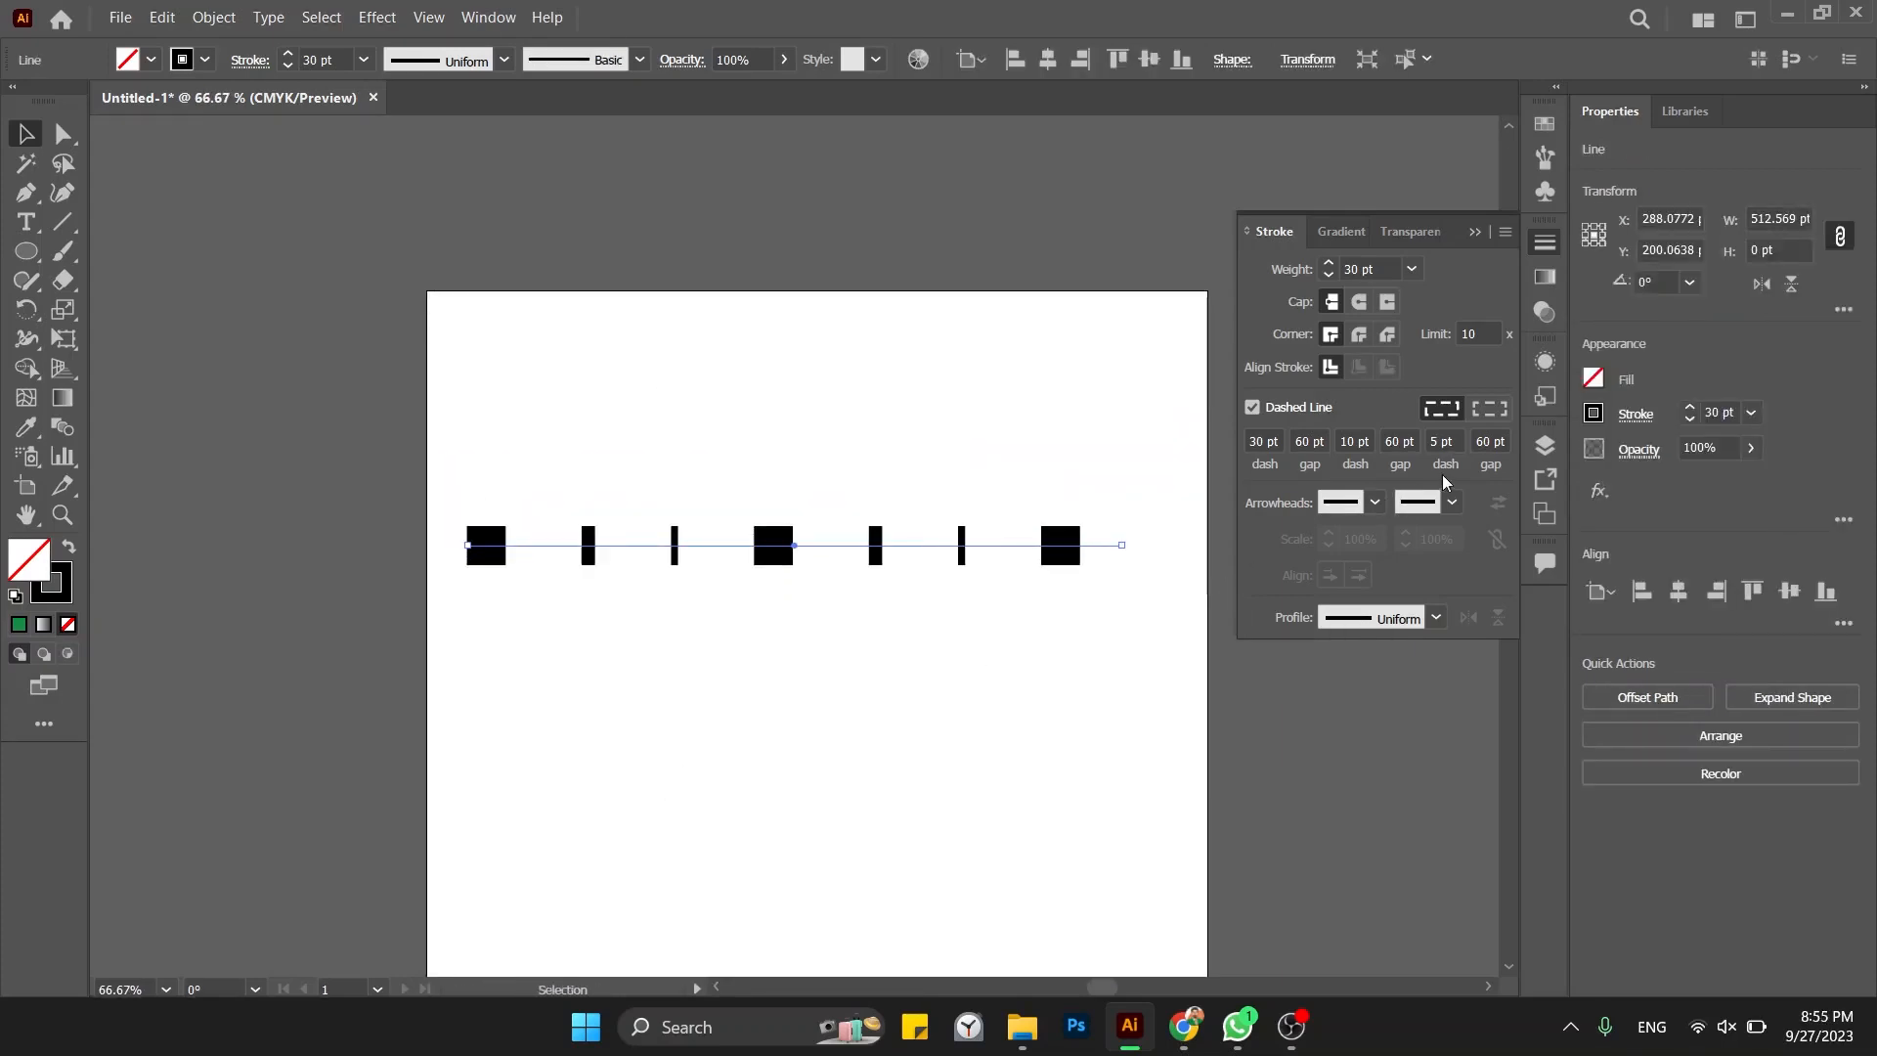
left_click(1489, 441)
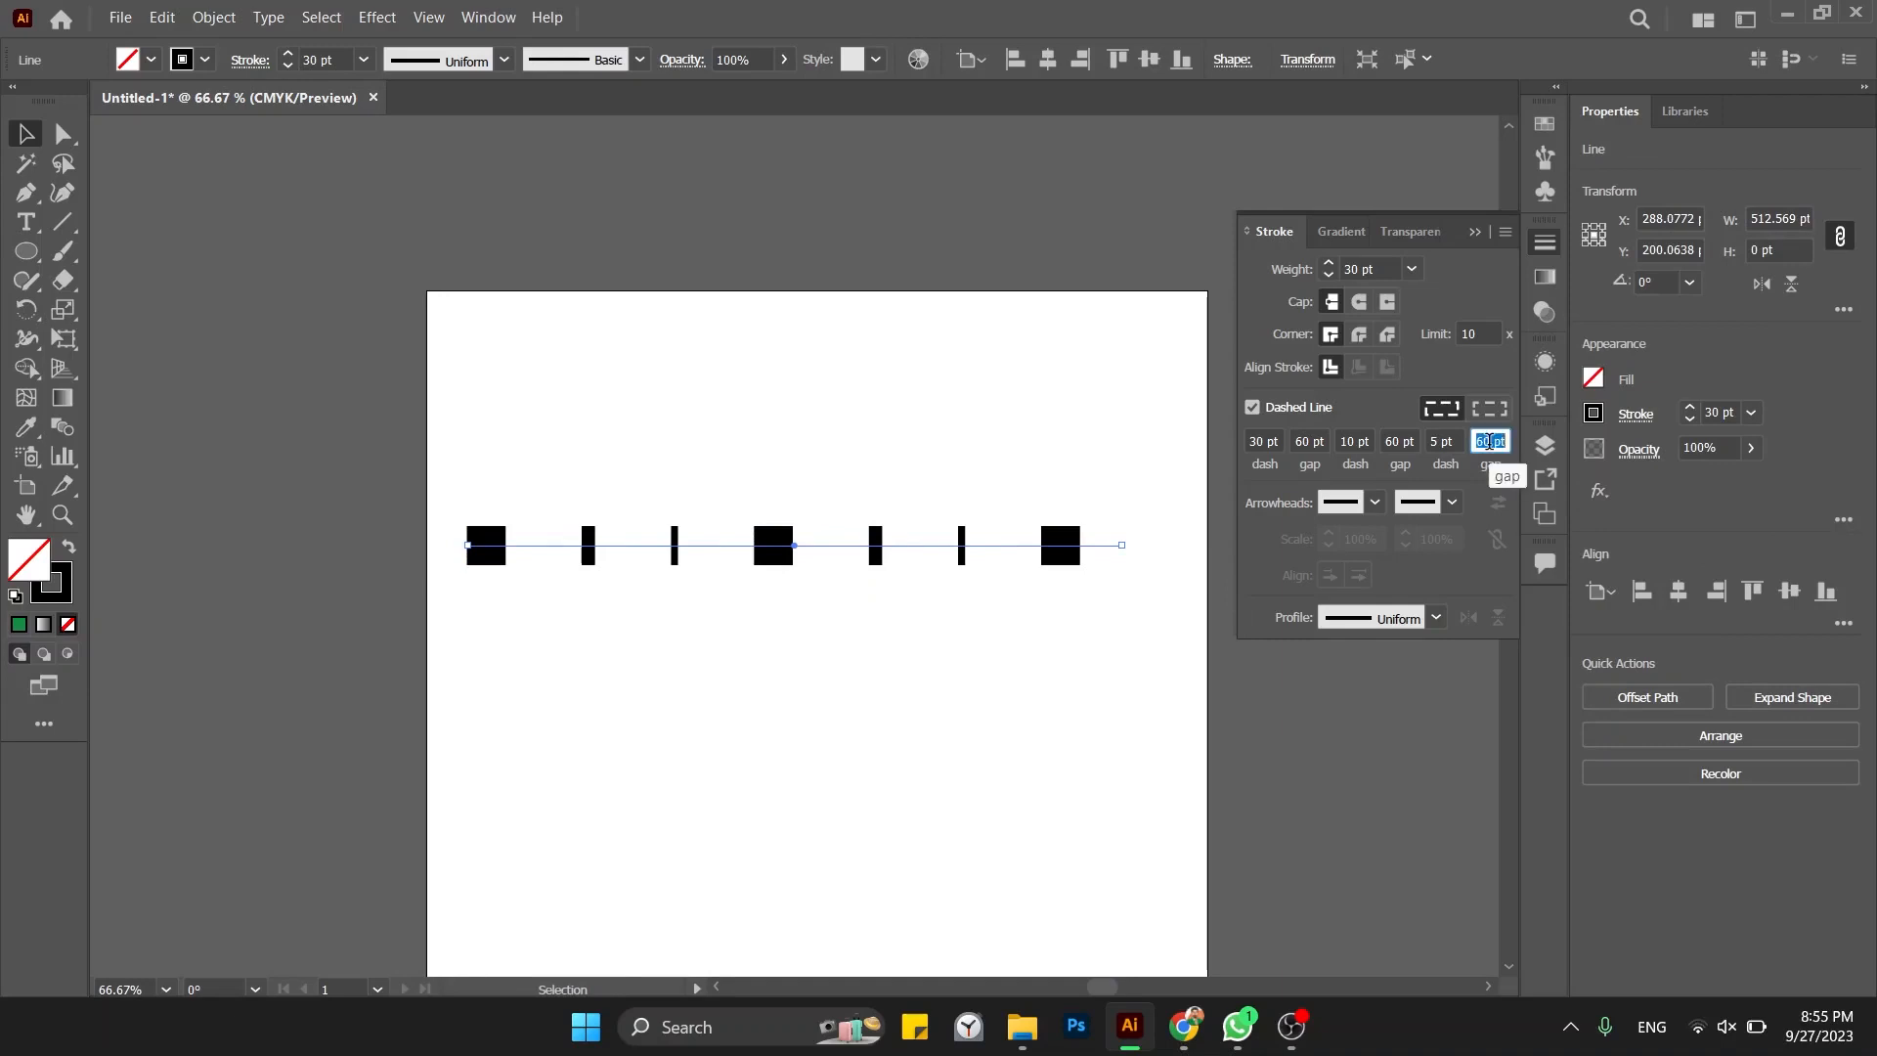
key("BackSpace")
key("shift+Tab")
key("BackSpace")
key("shift+Tab")
key("BackSpace")
key("shift+Tab")
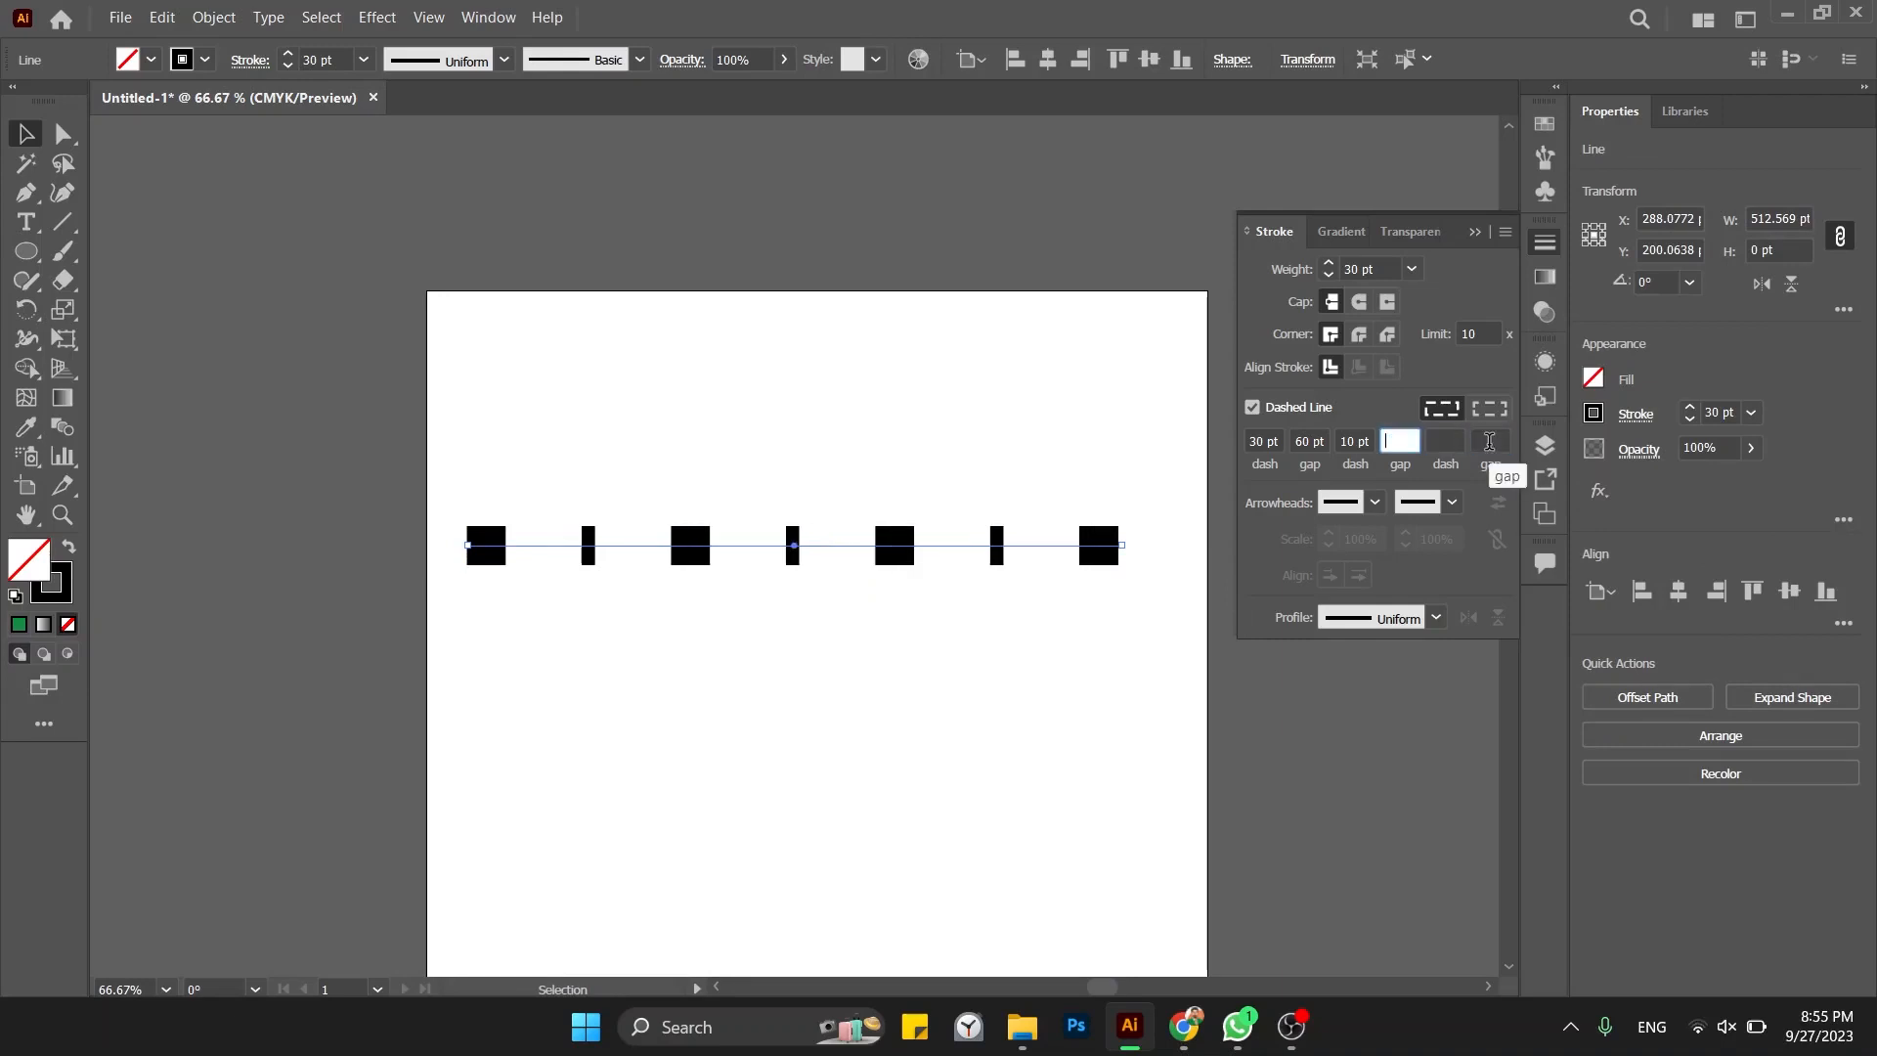
key("BackSpace")
key("shift+Tab")
key("BackSpace")
Step: Set the line's dash length to 10 pt
key("shift+Tab")
key("BackSpace")
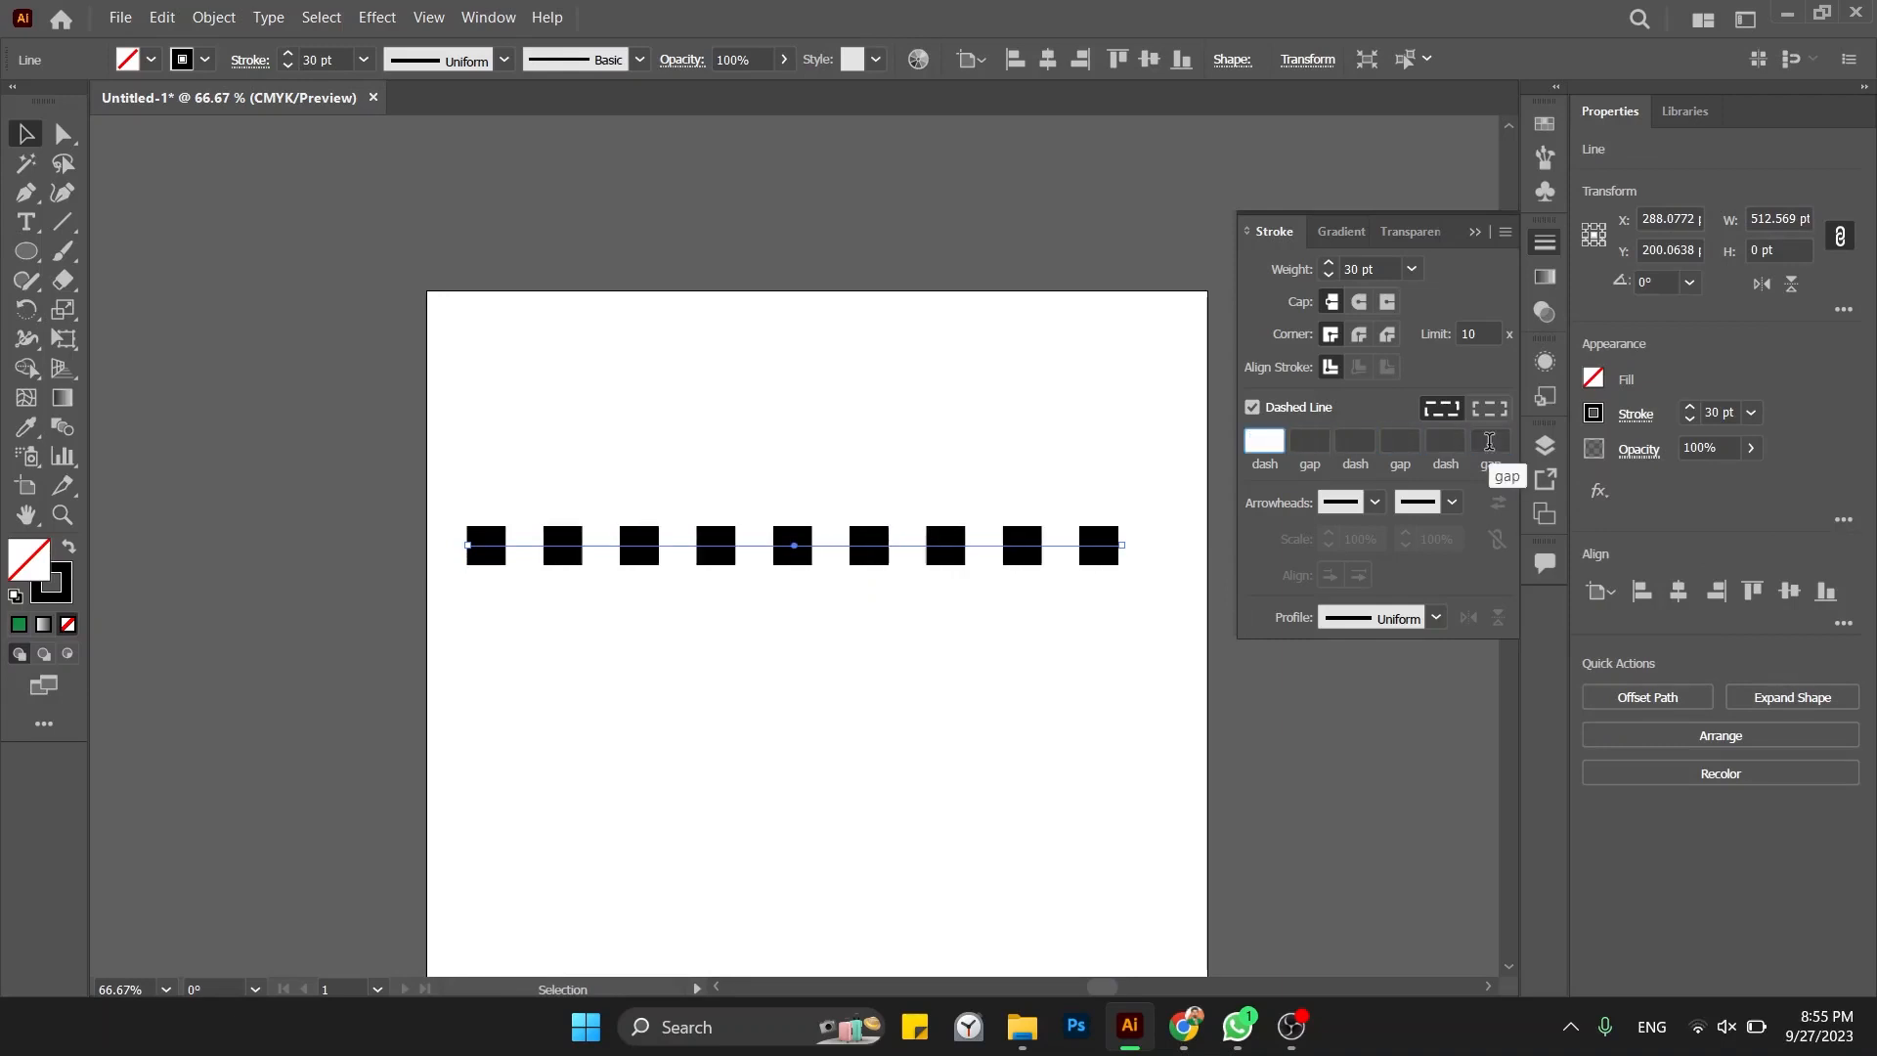
type("10")
key("Return")
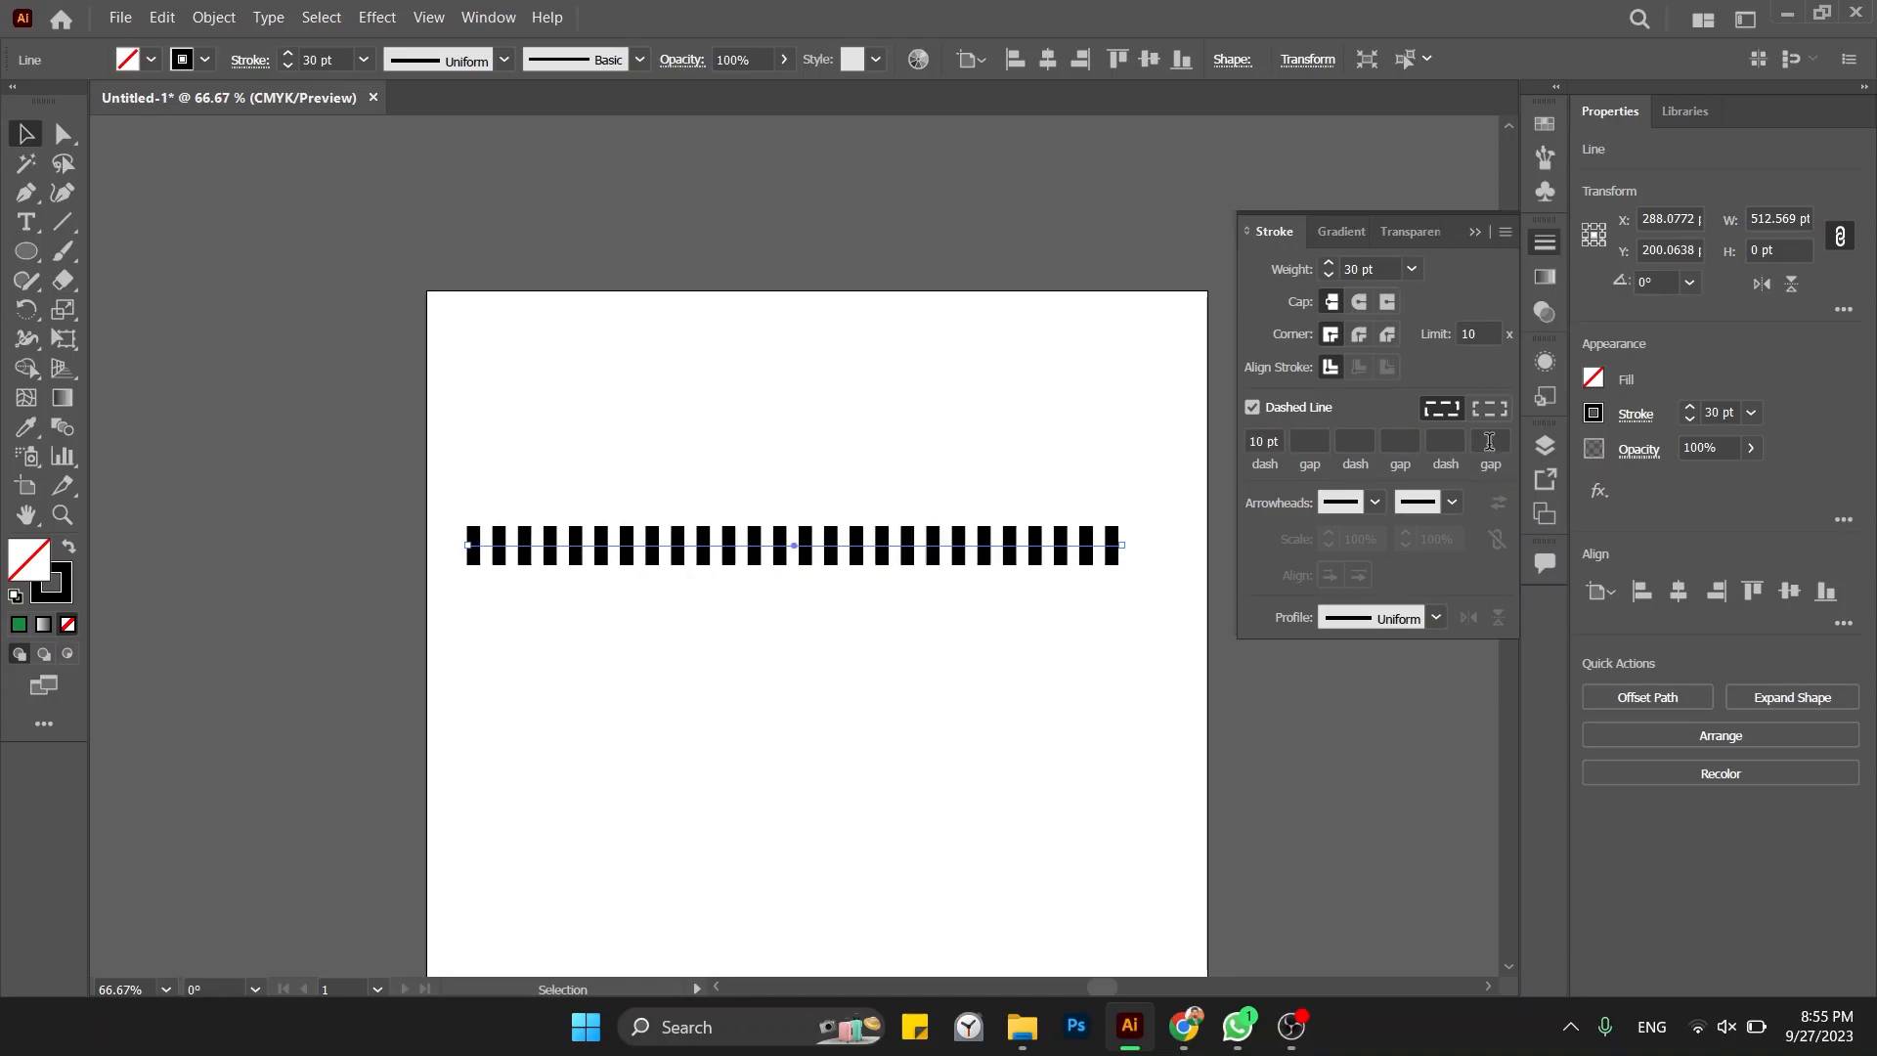
Step: Set the line's first dash length to 100 pt
left_click(1264, 441)
type("100")
key("Return")
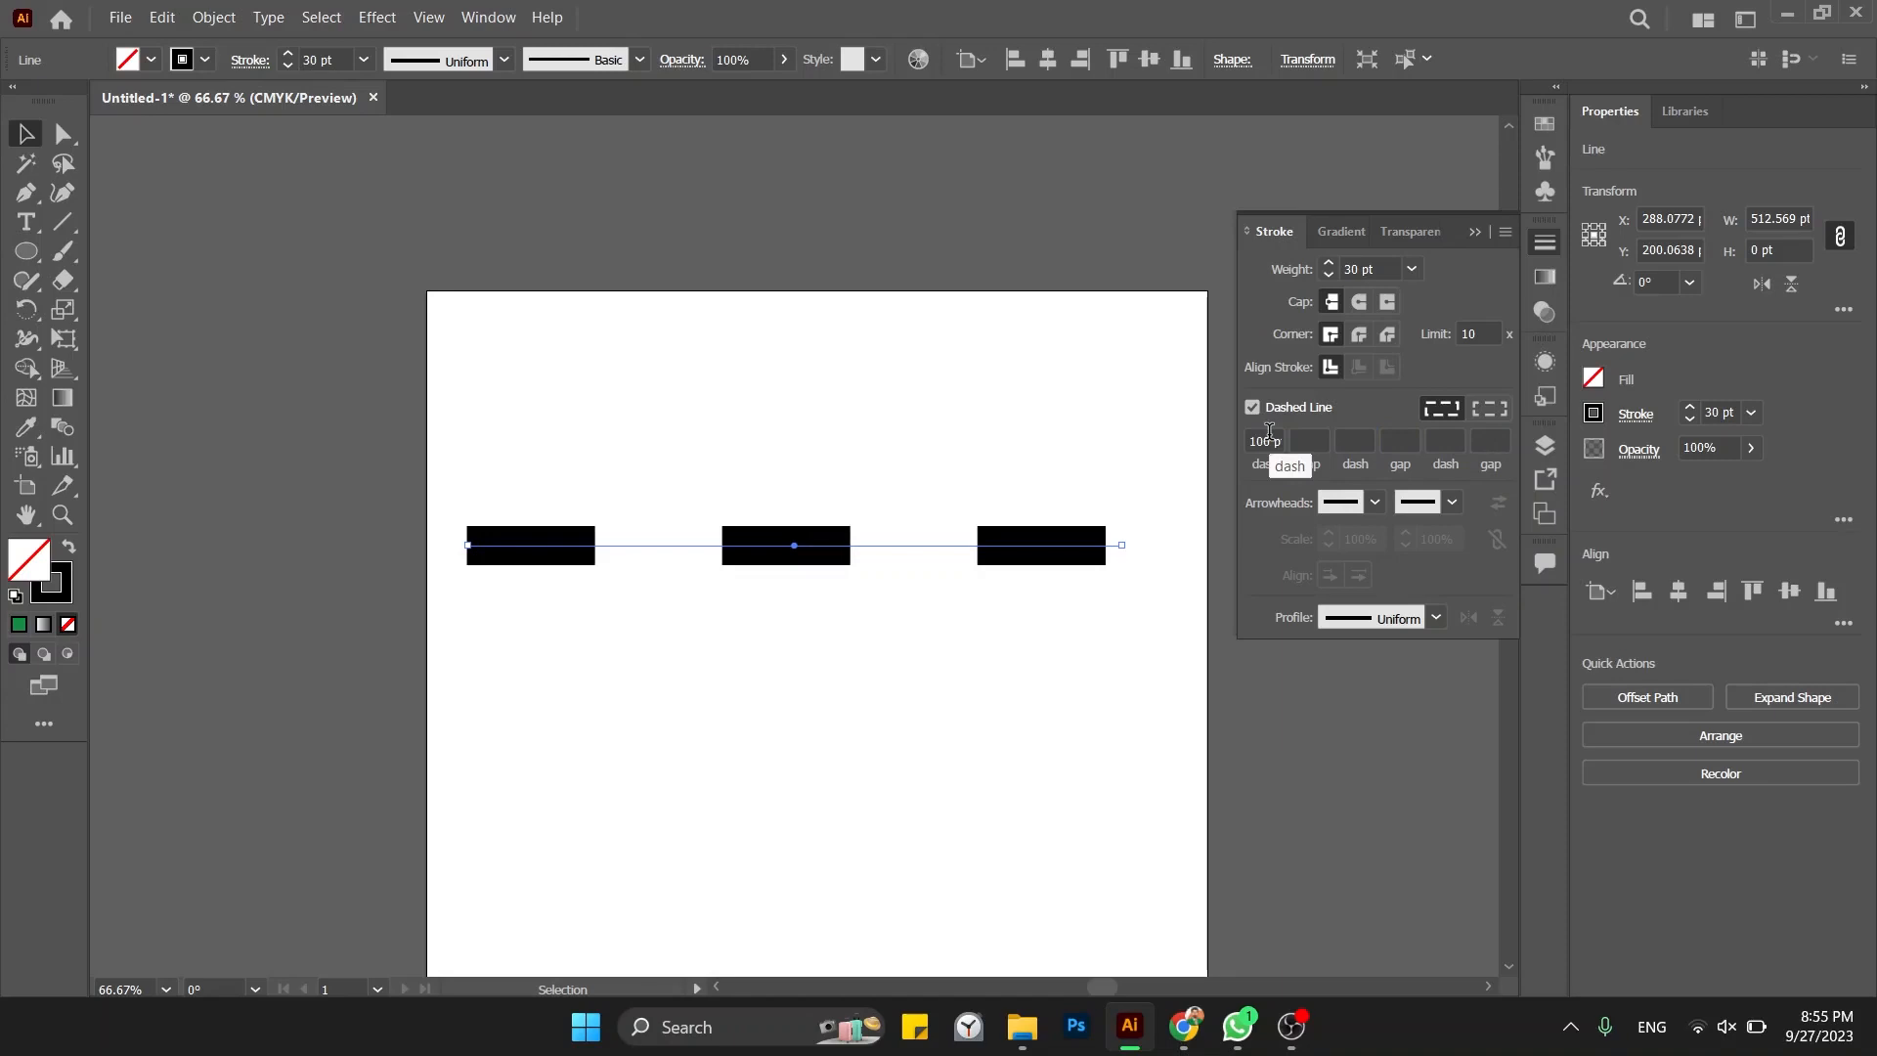
Step: Reduce the line's dash length step by step to 20 pt
key("ctrl+minus")
key("ctrl+minus")
key("ctrl+minus")
key("ctrl+minus")
left_click(1269, 431)
key("Down")
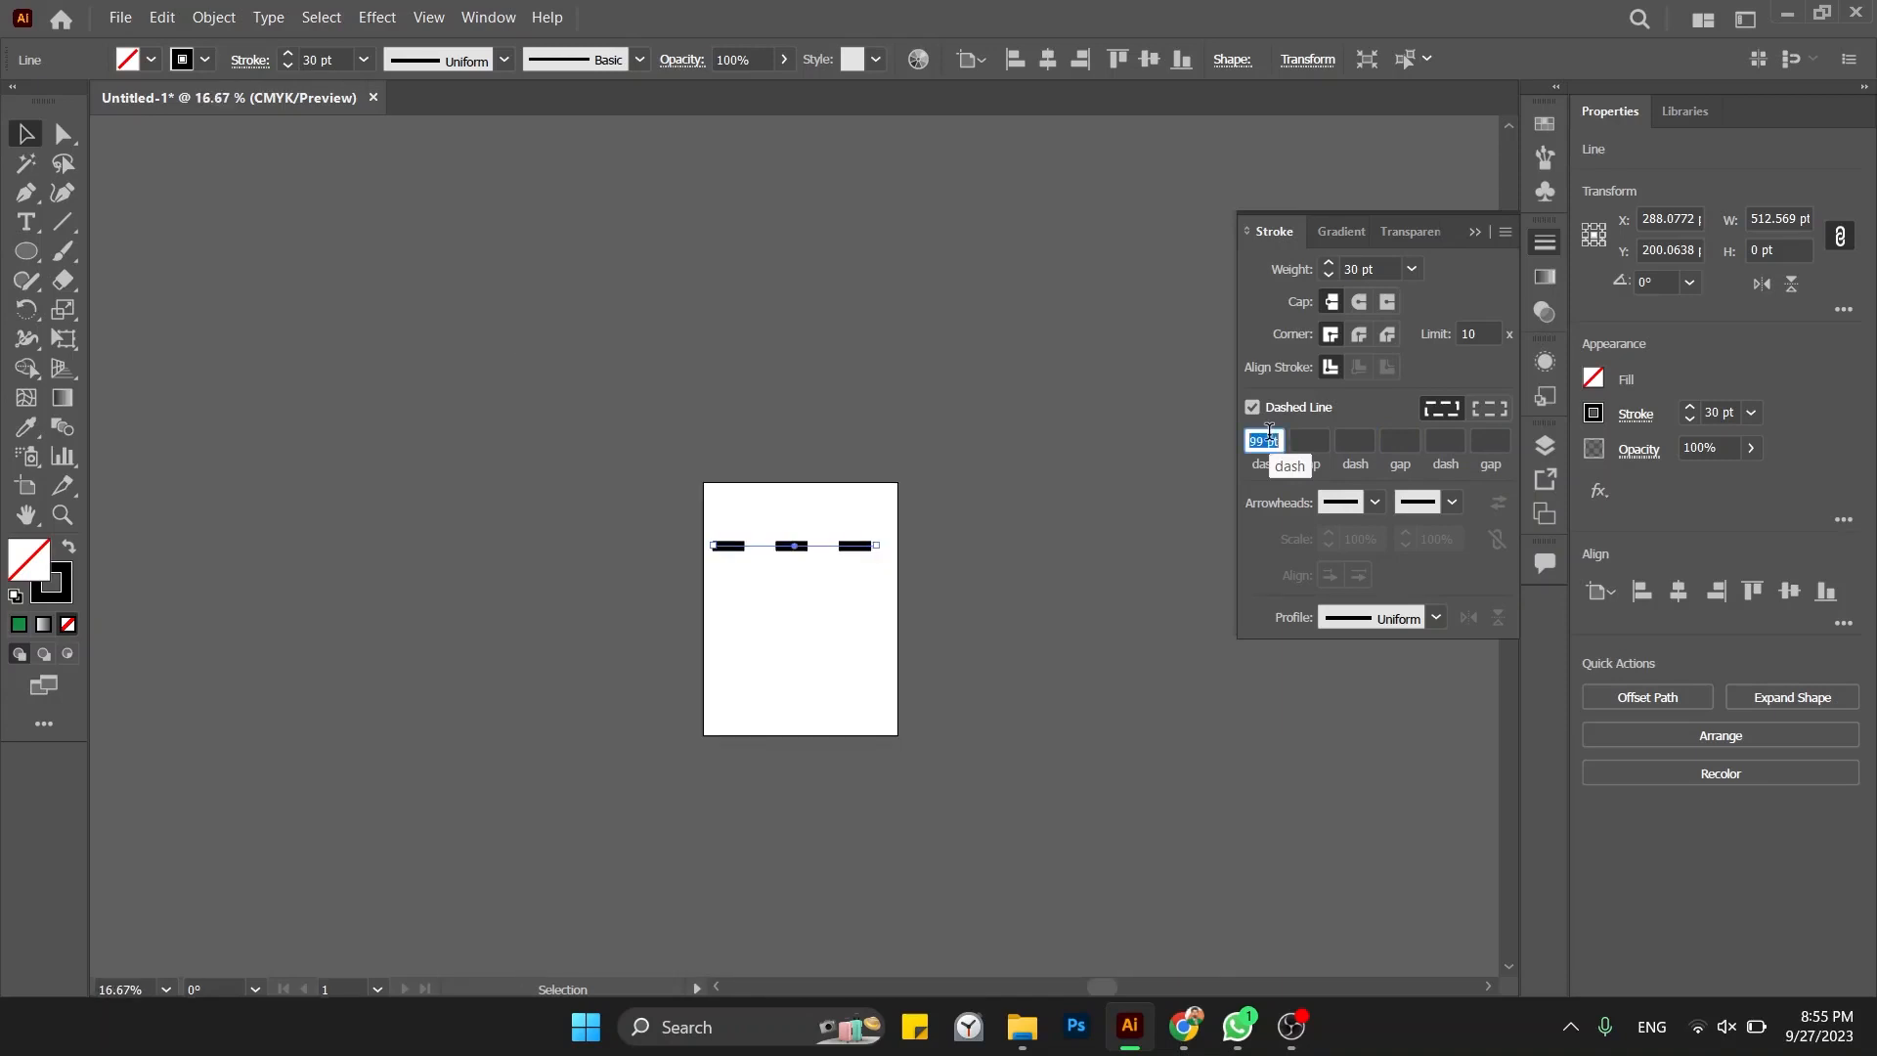
key("Down")
key("Down")
key("Down")
key("Down")
key("Down")
key("Down")
key("Down")
key("Down")
key("Down")
key("Down")
key("Down")
key("Down")
key("Down")
key("Down")
key("Down")
key("Down")
key("Down")
key("Down")
key("Down")
key("Down")
left_click(843, 618)
left_click(797, 547)
key("ctrl+plus")
key("ctrl+plus")
key("ctrl+plus")
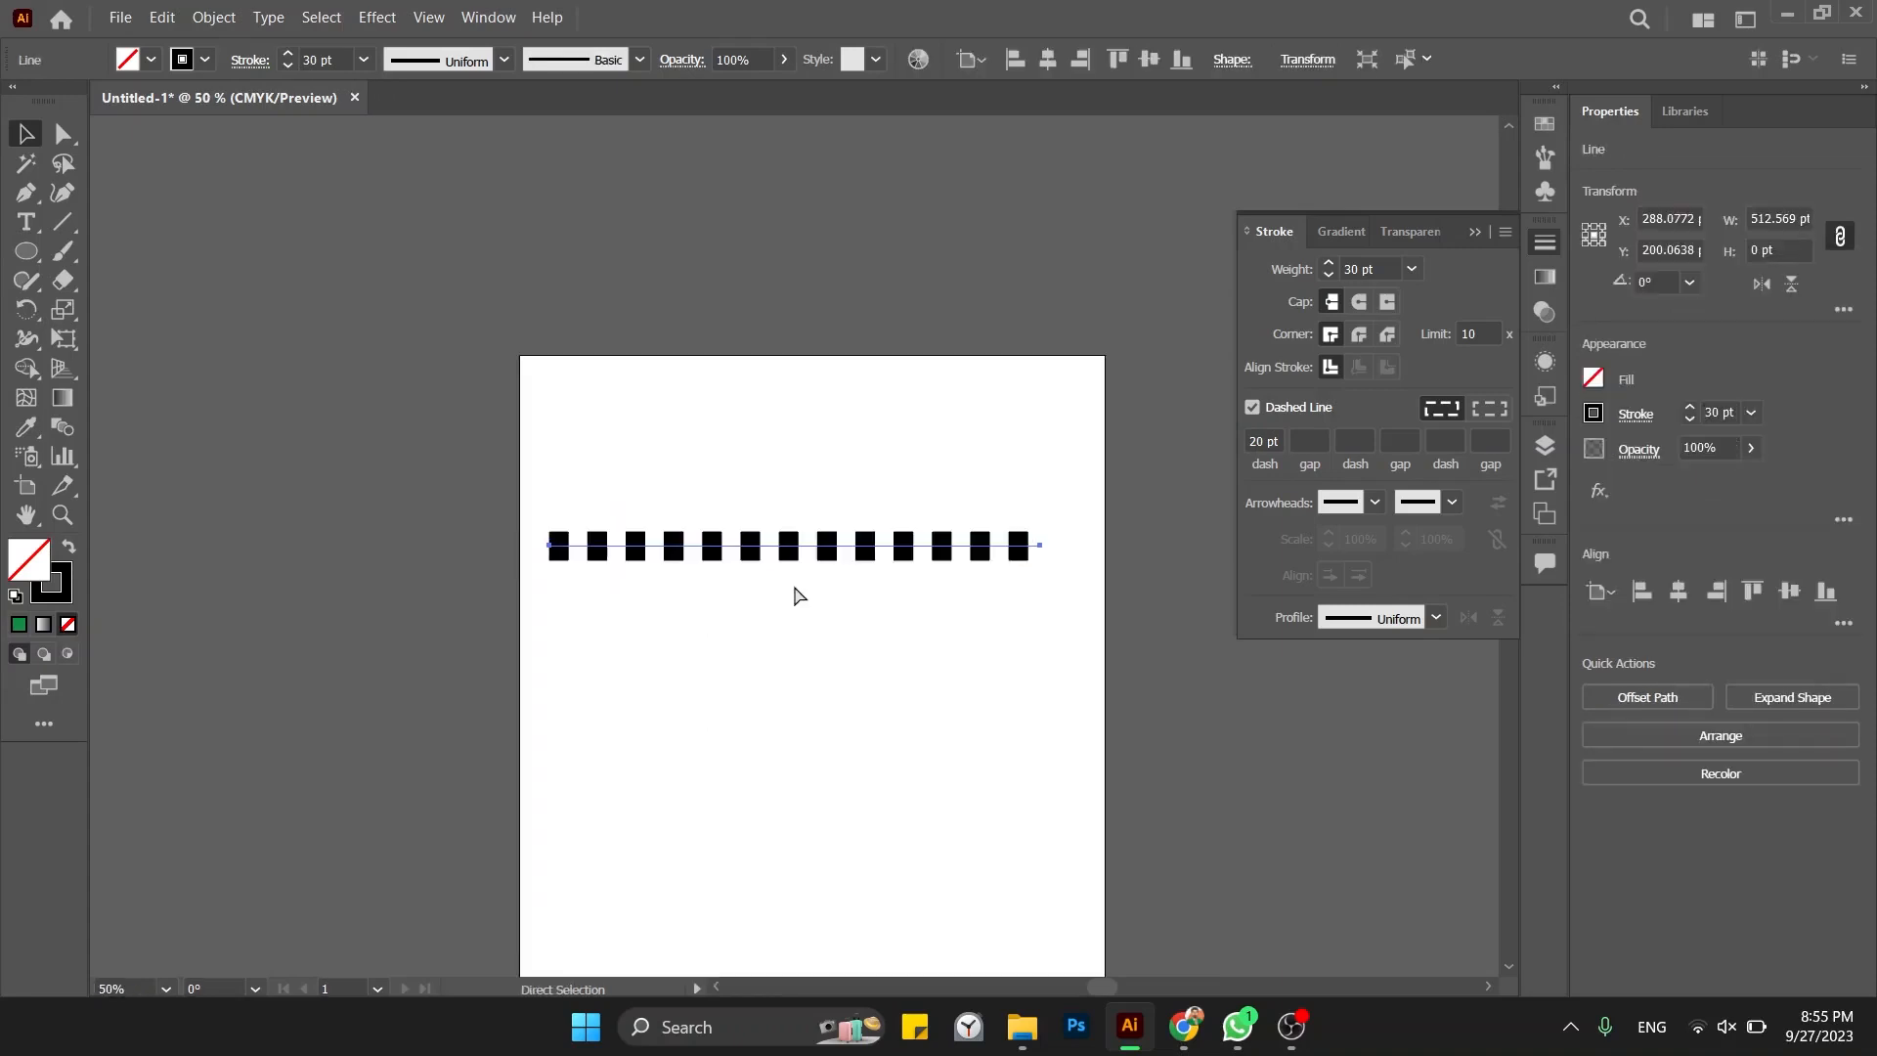
Step: Set the dashed line's first gap to 20 pt
left_click(873, 636)
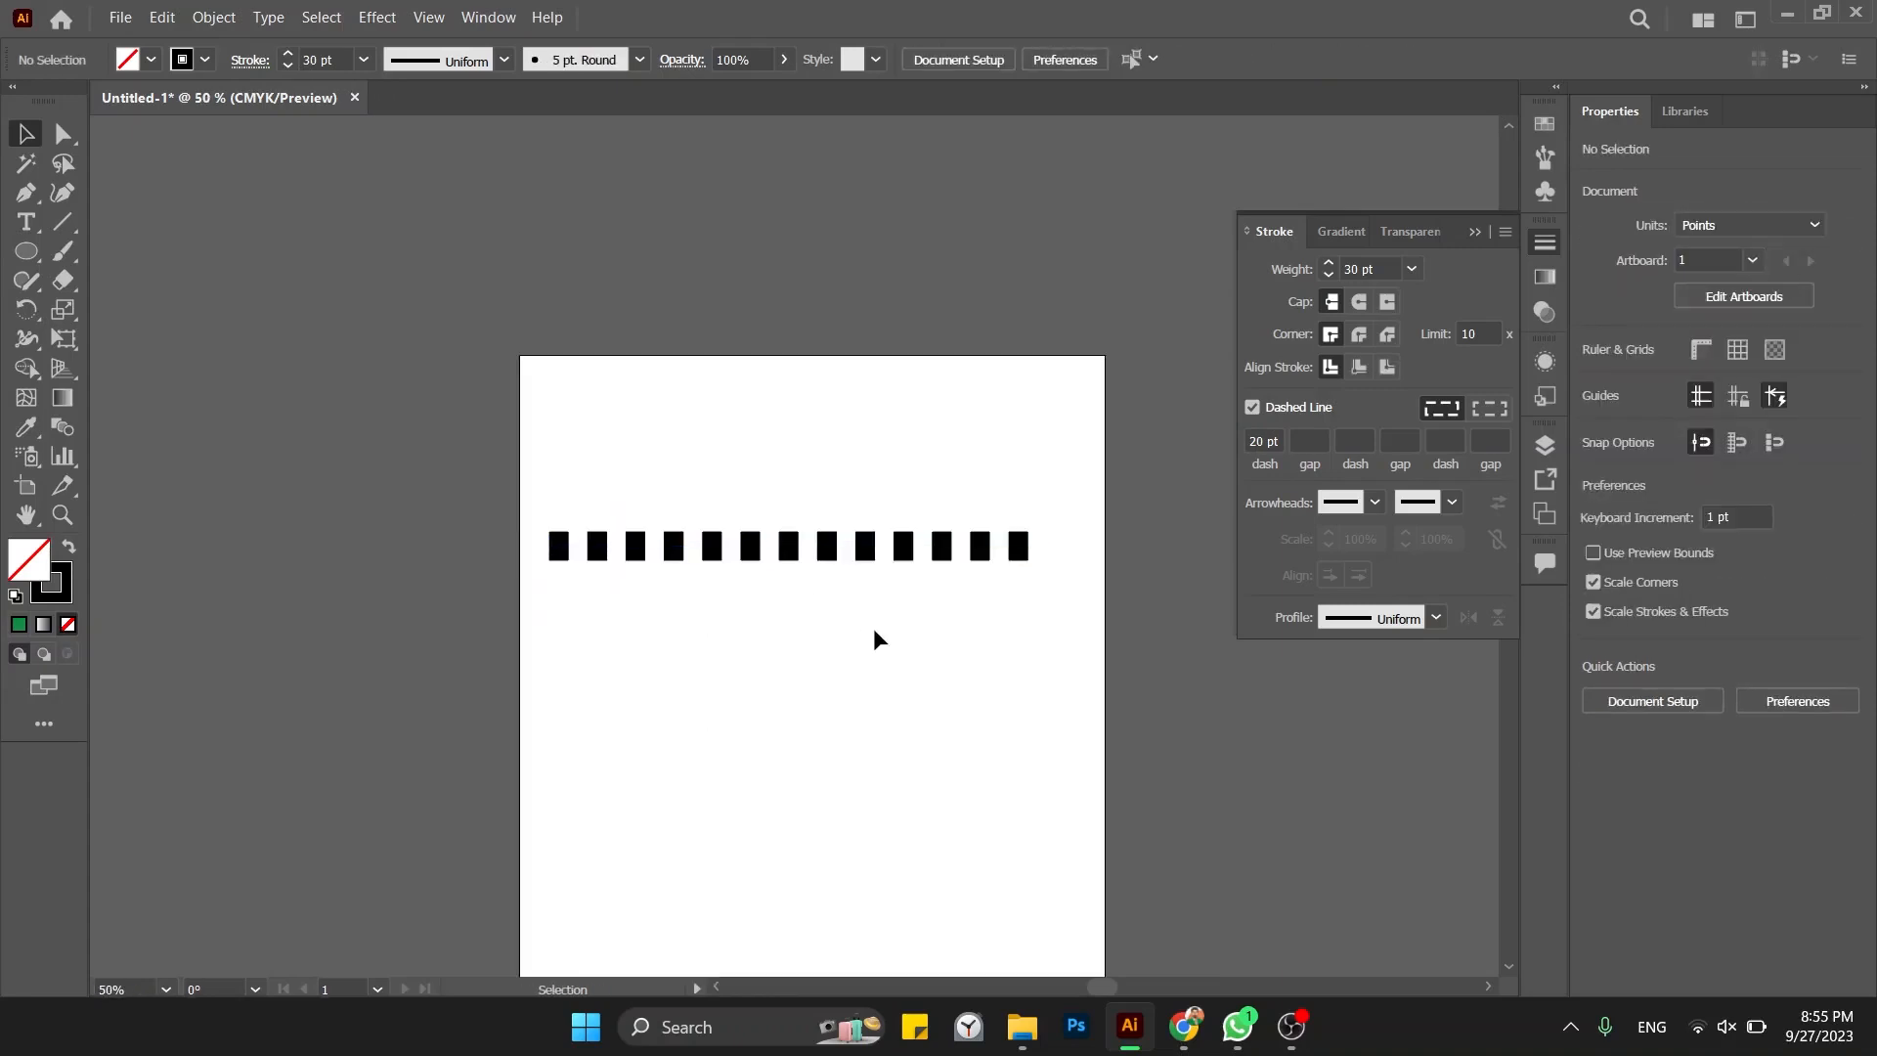
left_click(1319, 441)
type("20")
key("Return")
left_click(936, 545)
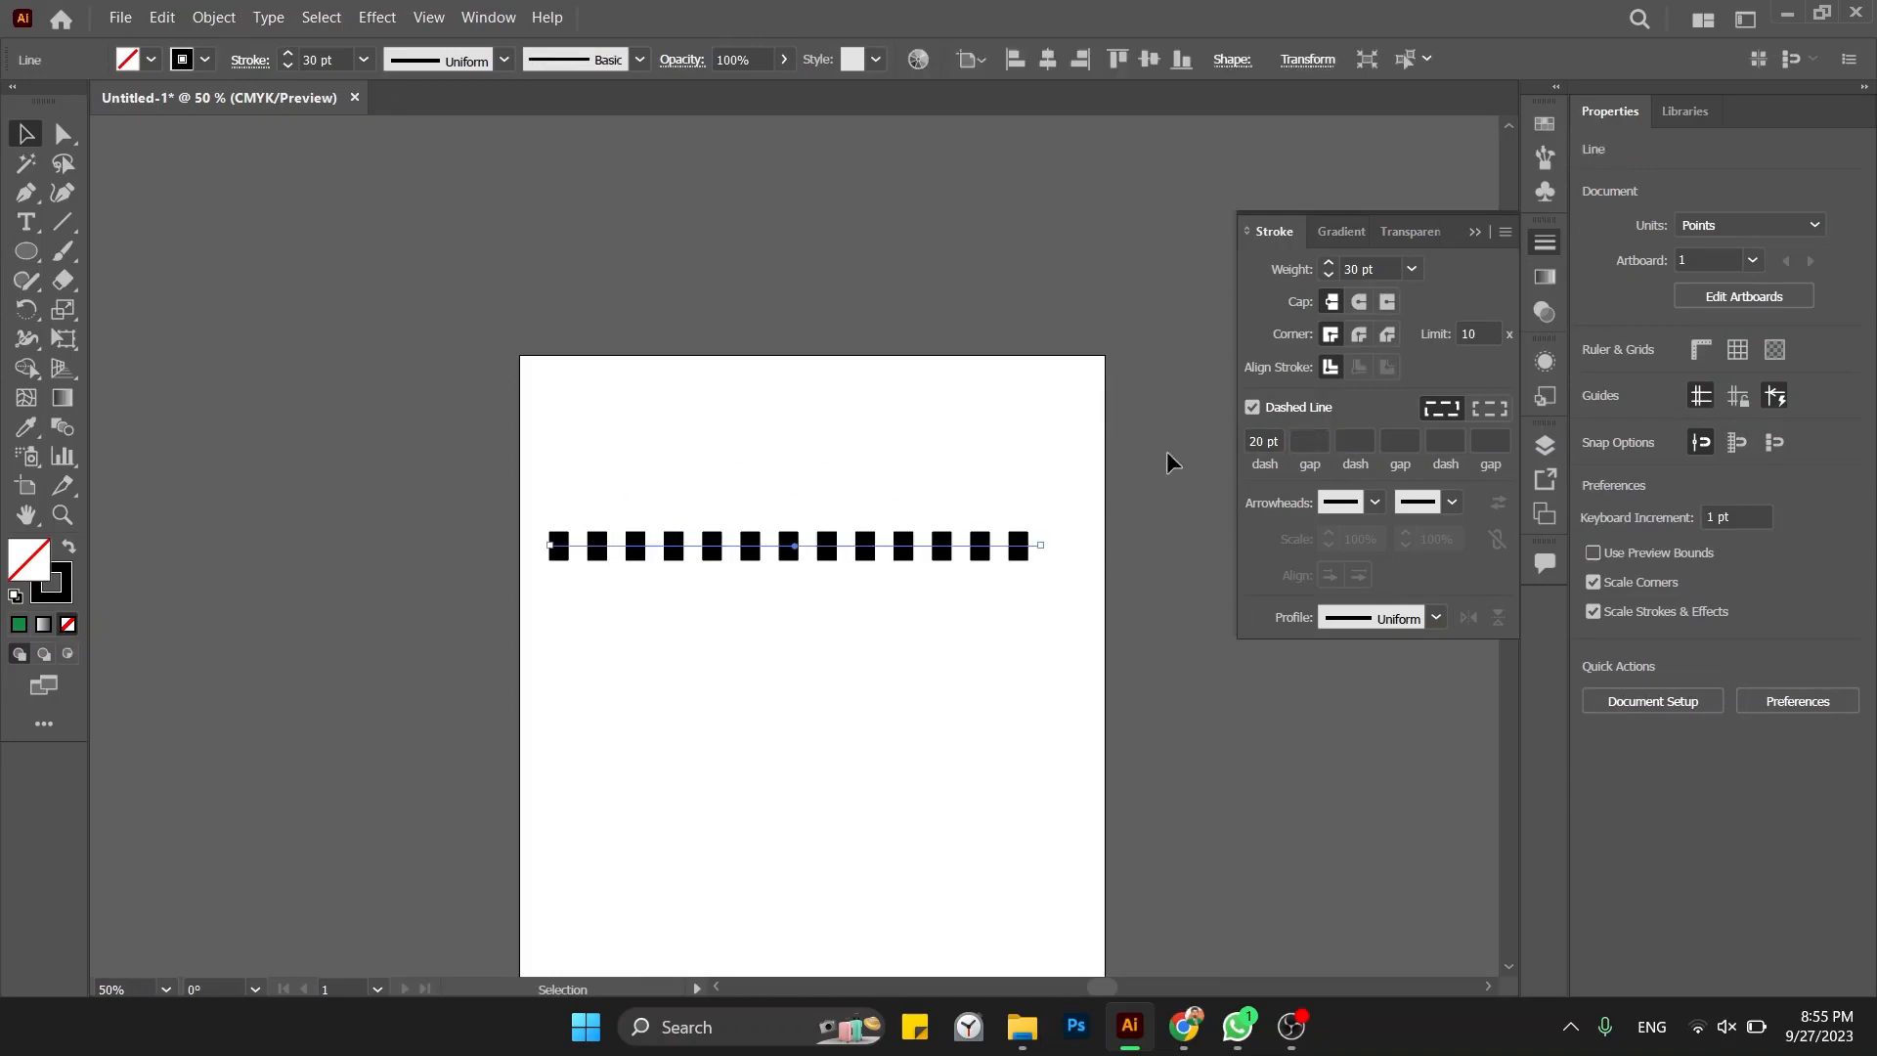
left_click(1315, 441)
type("20")
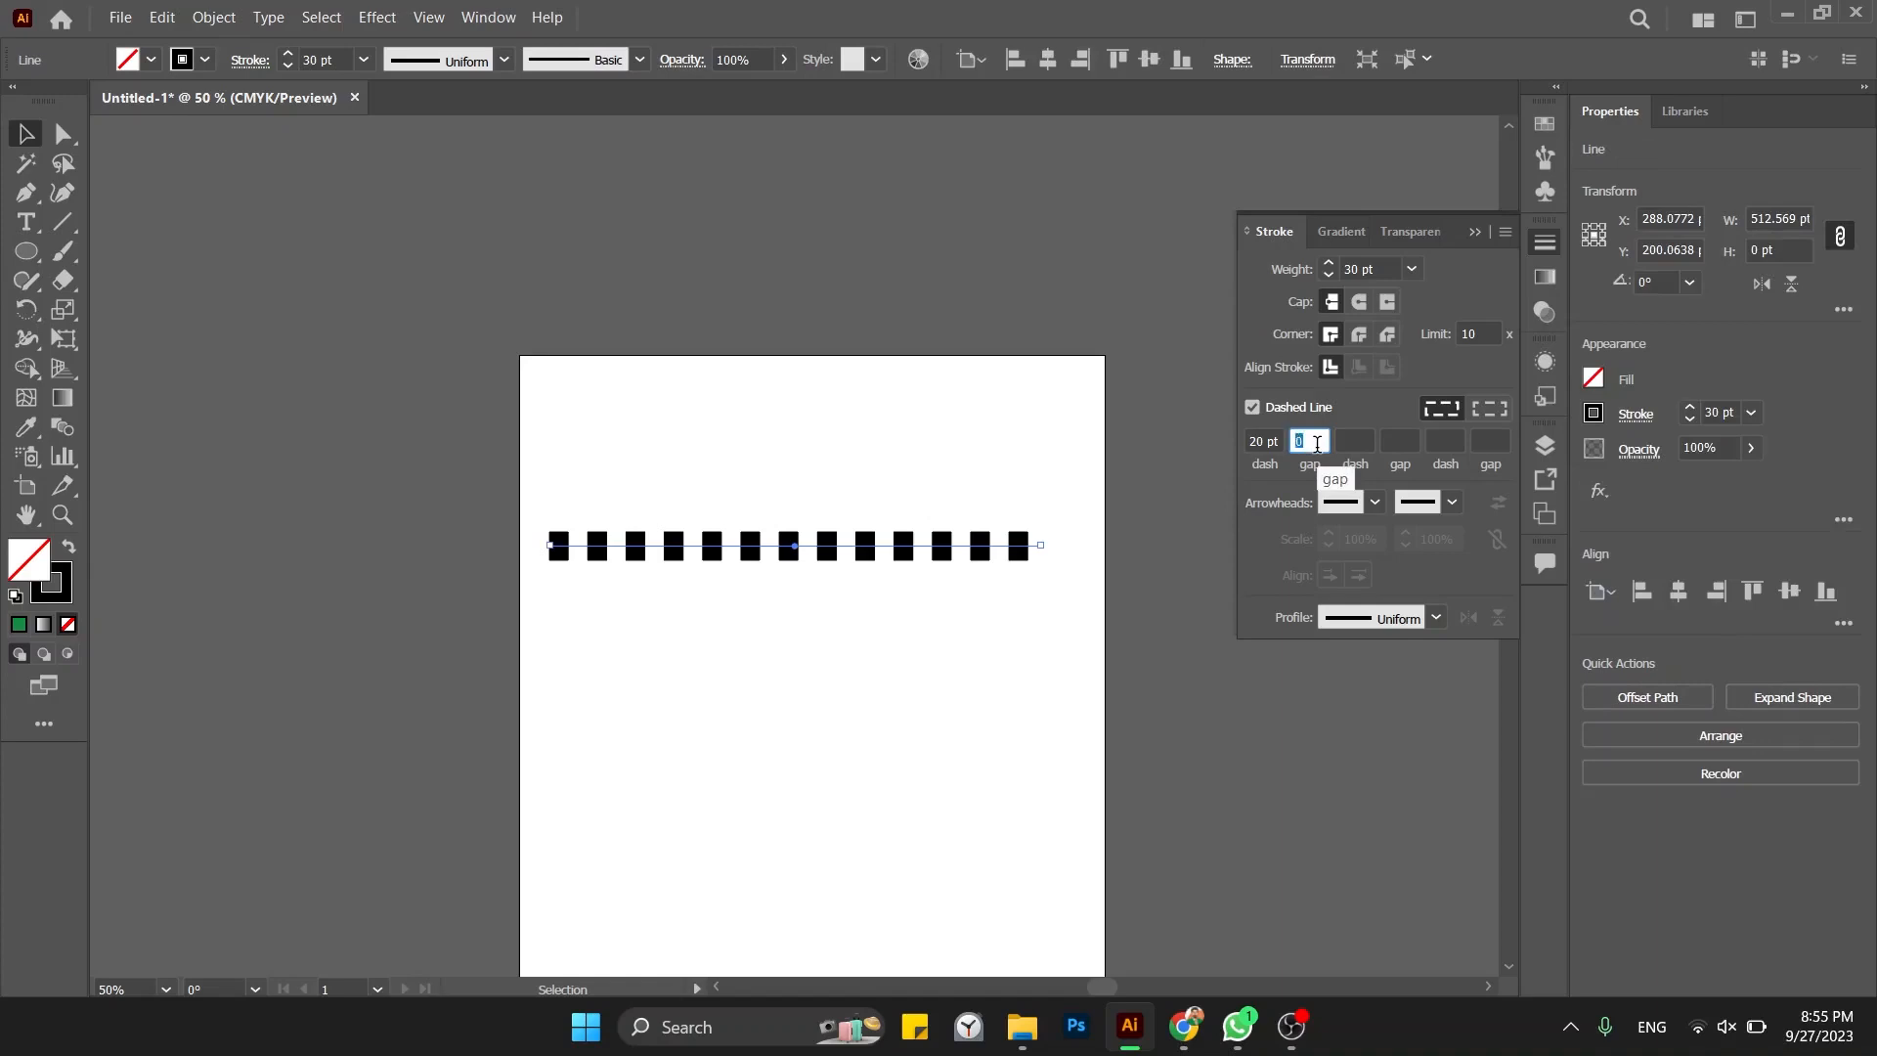
key("Return")
left_click(807, 471)
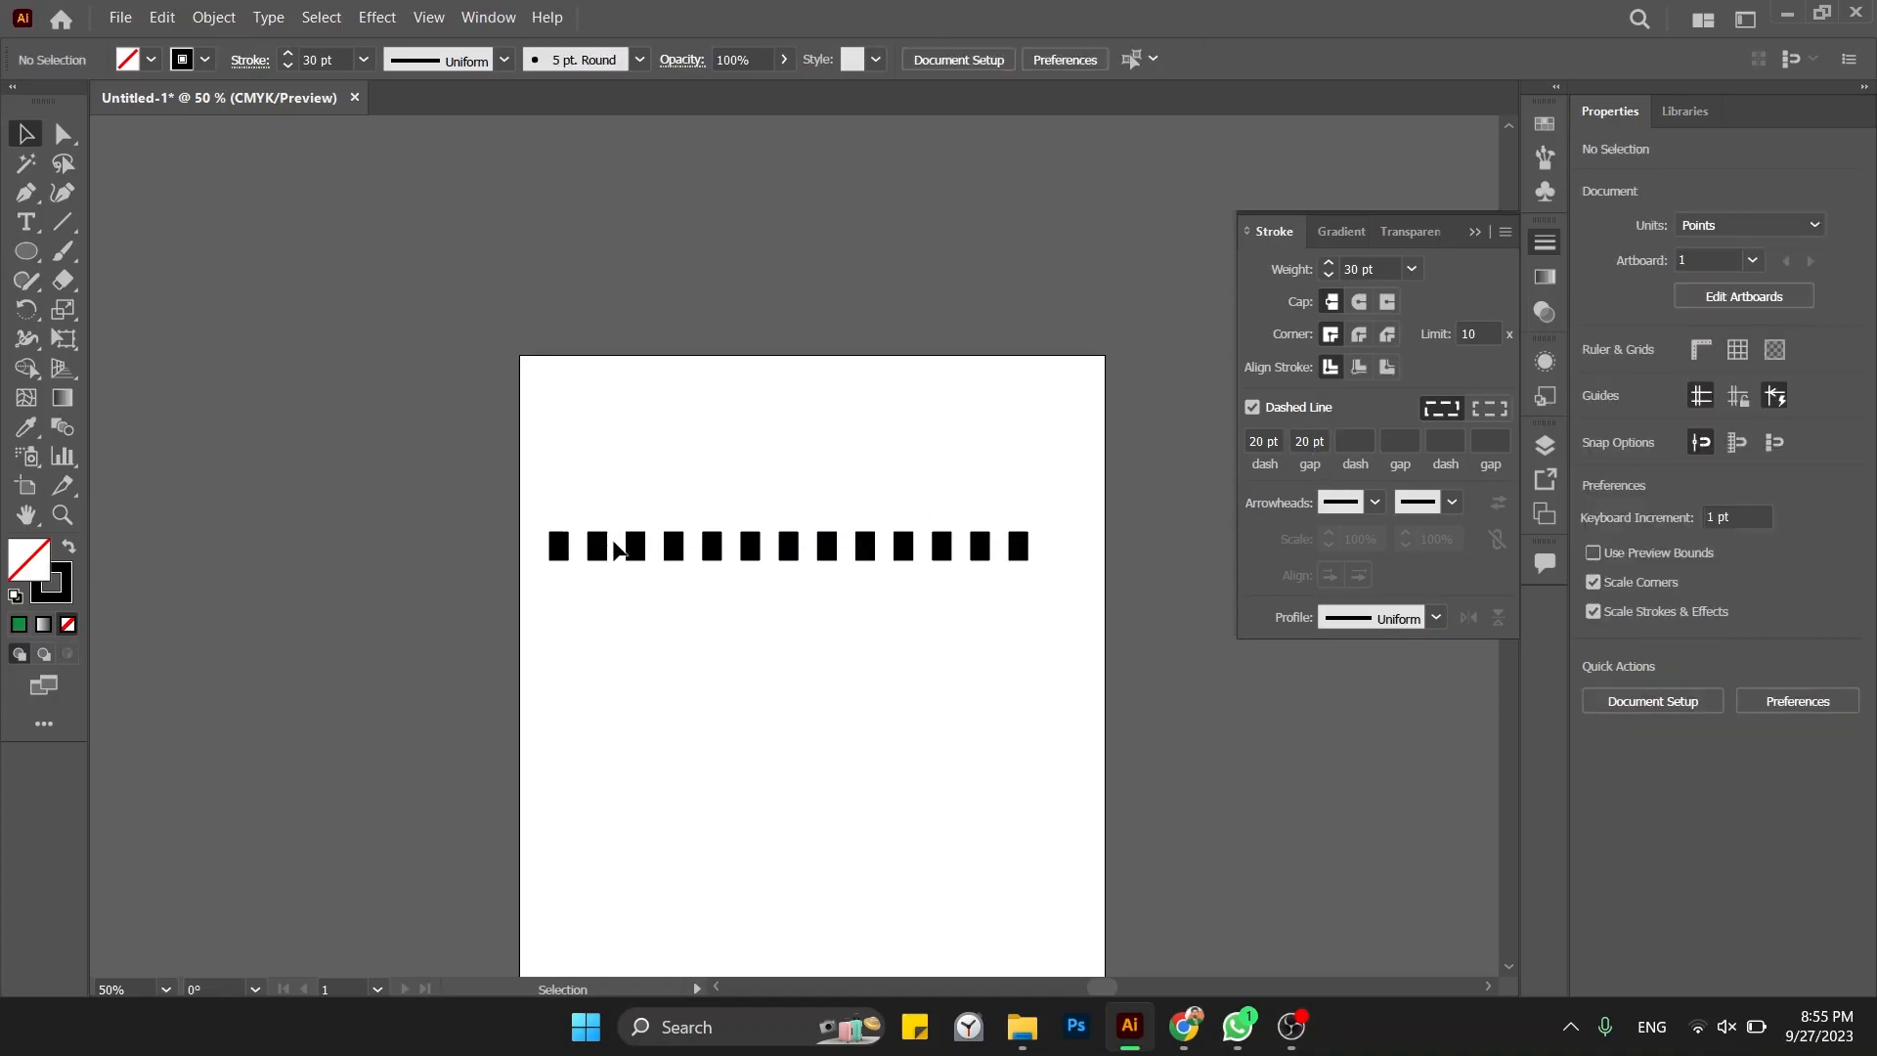
Step: Delete the dashed line from the artboard
left_click(788, 545)
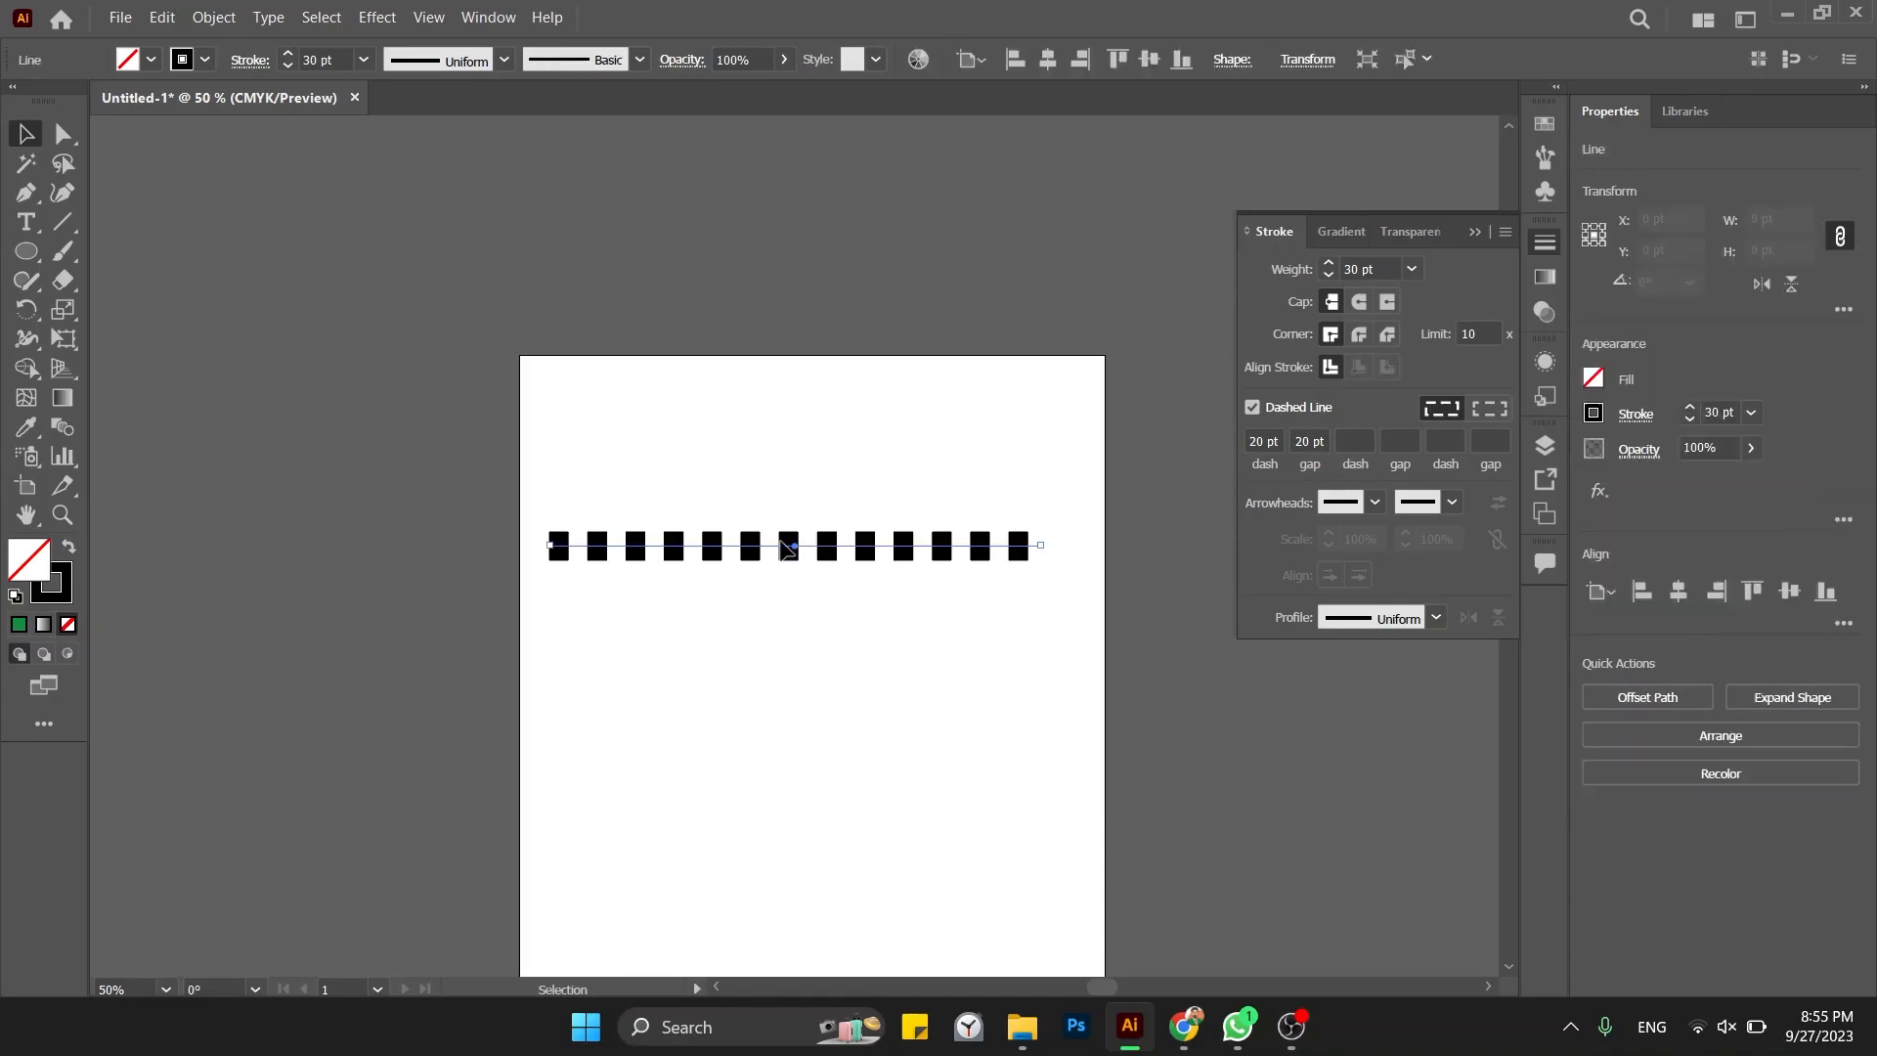
left_click(784, 408)
left_click_drag(784, 408, 696, 720)
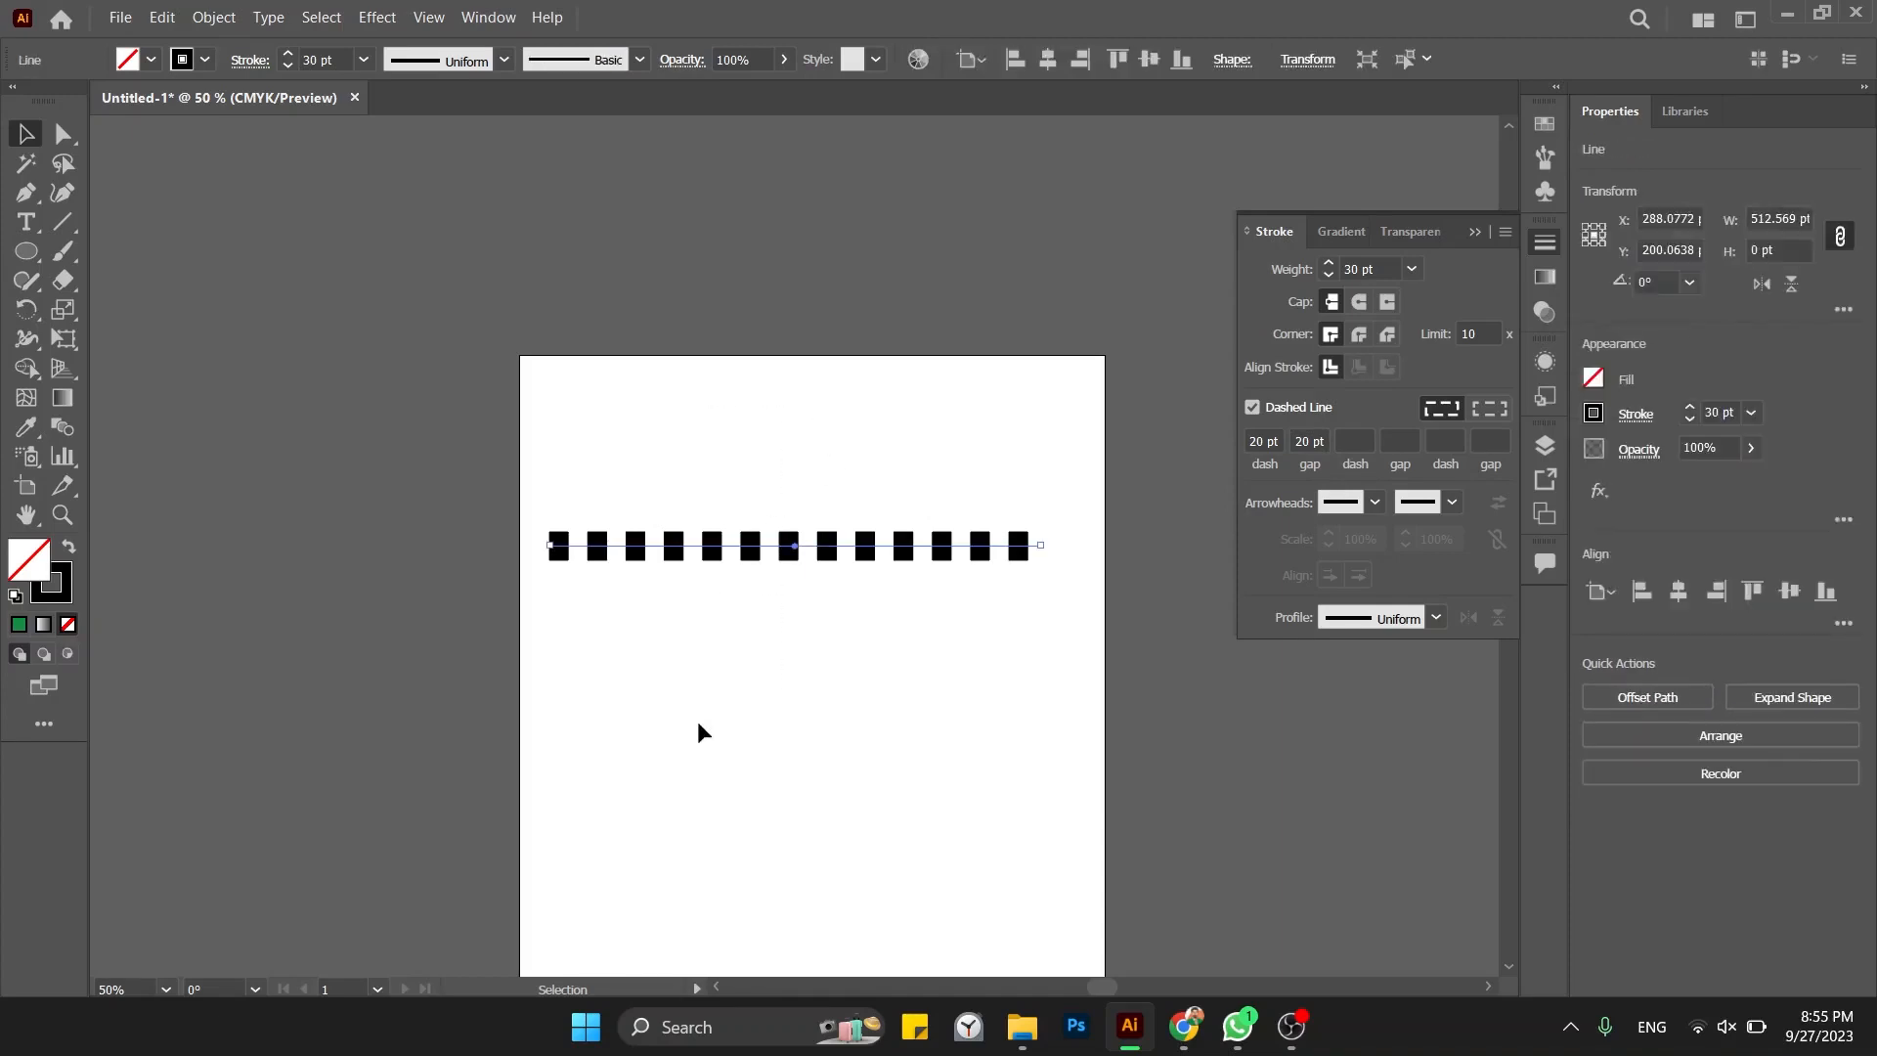
key("Delete")
Step: Draw a horizontal line about 500 pt long across the upper artboard and turn off its dashed line setting
key("backslash")
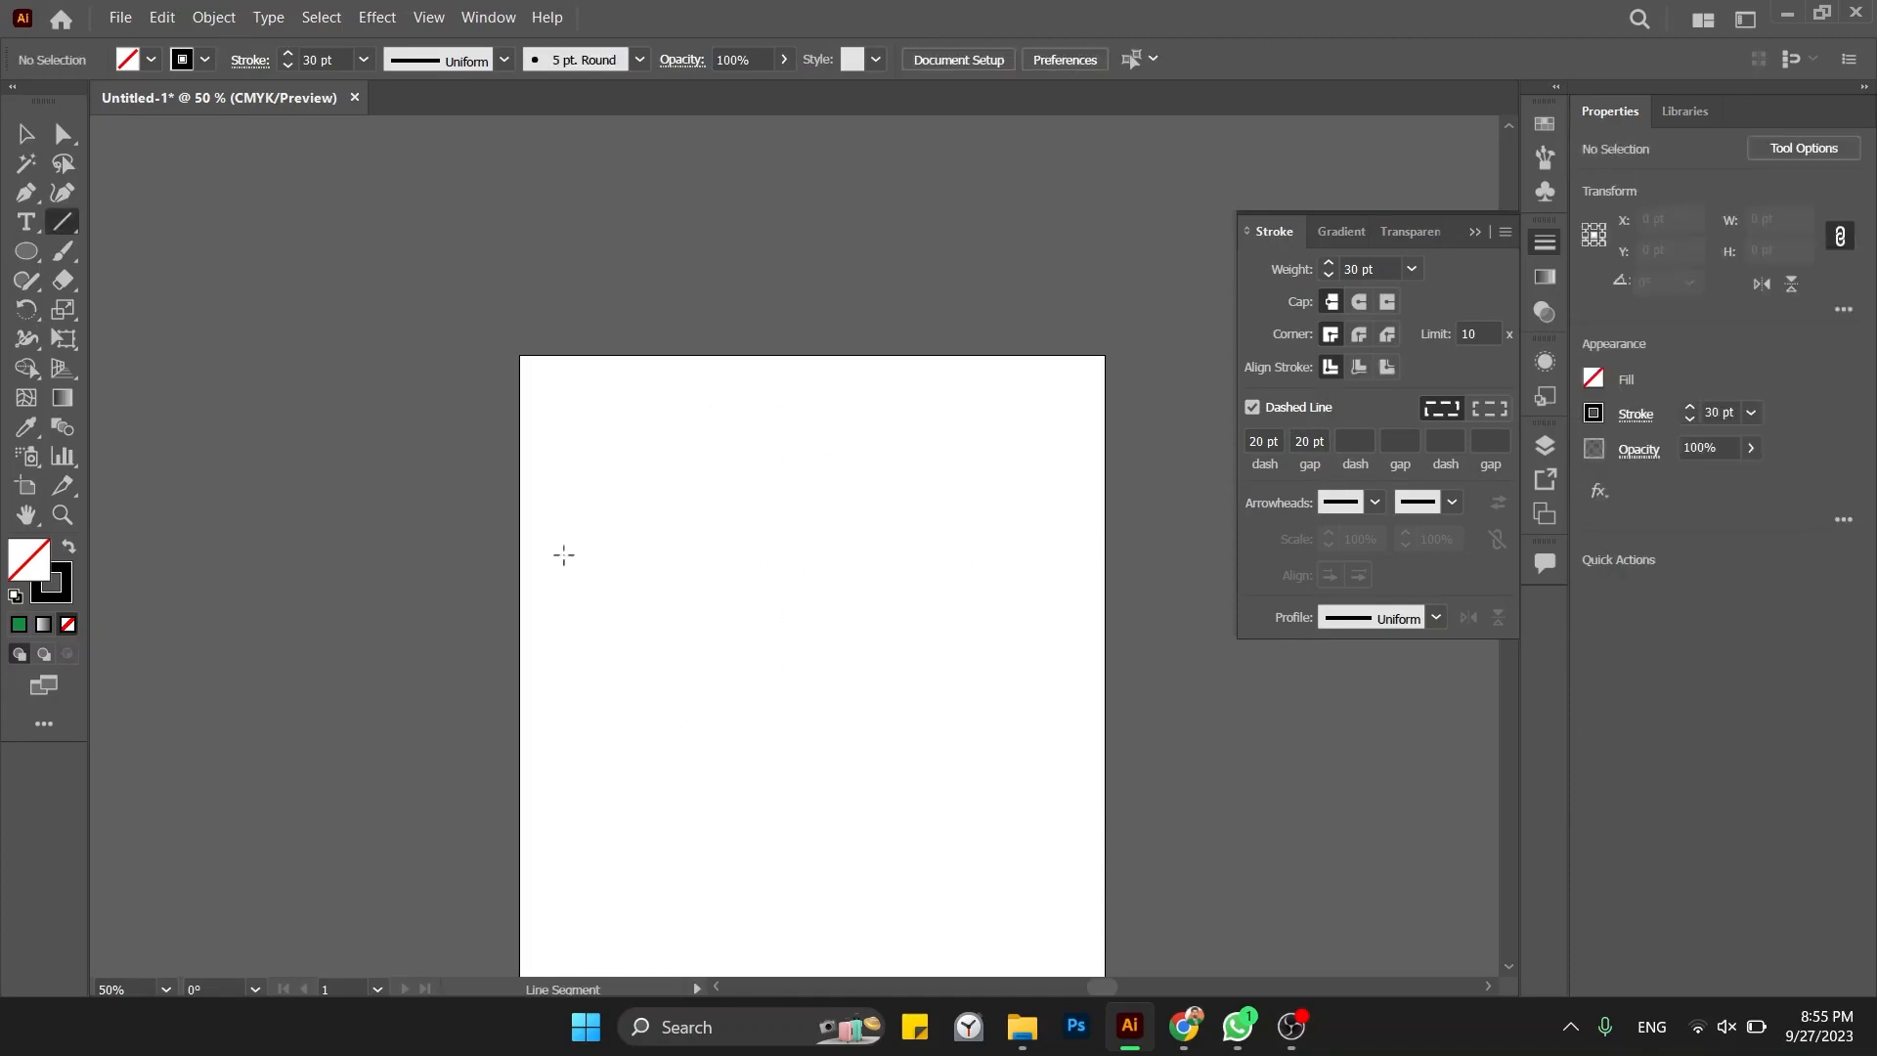
left_click_drag(564, 555, 1043, 533)
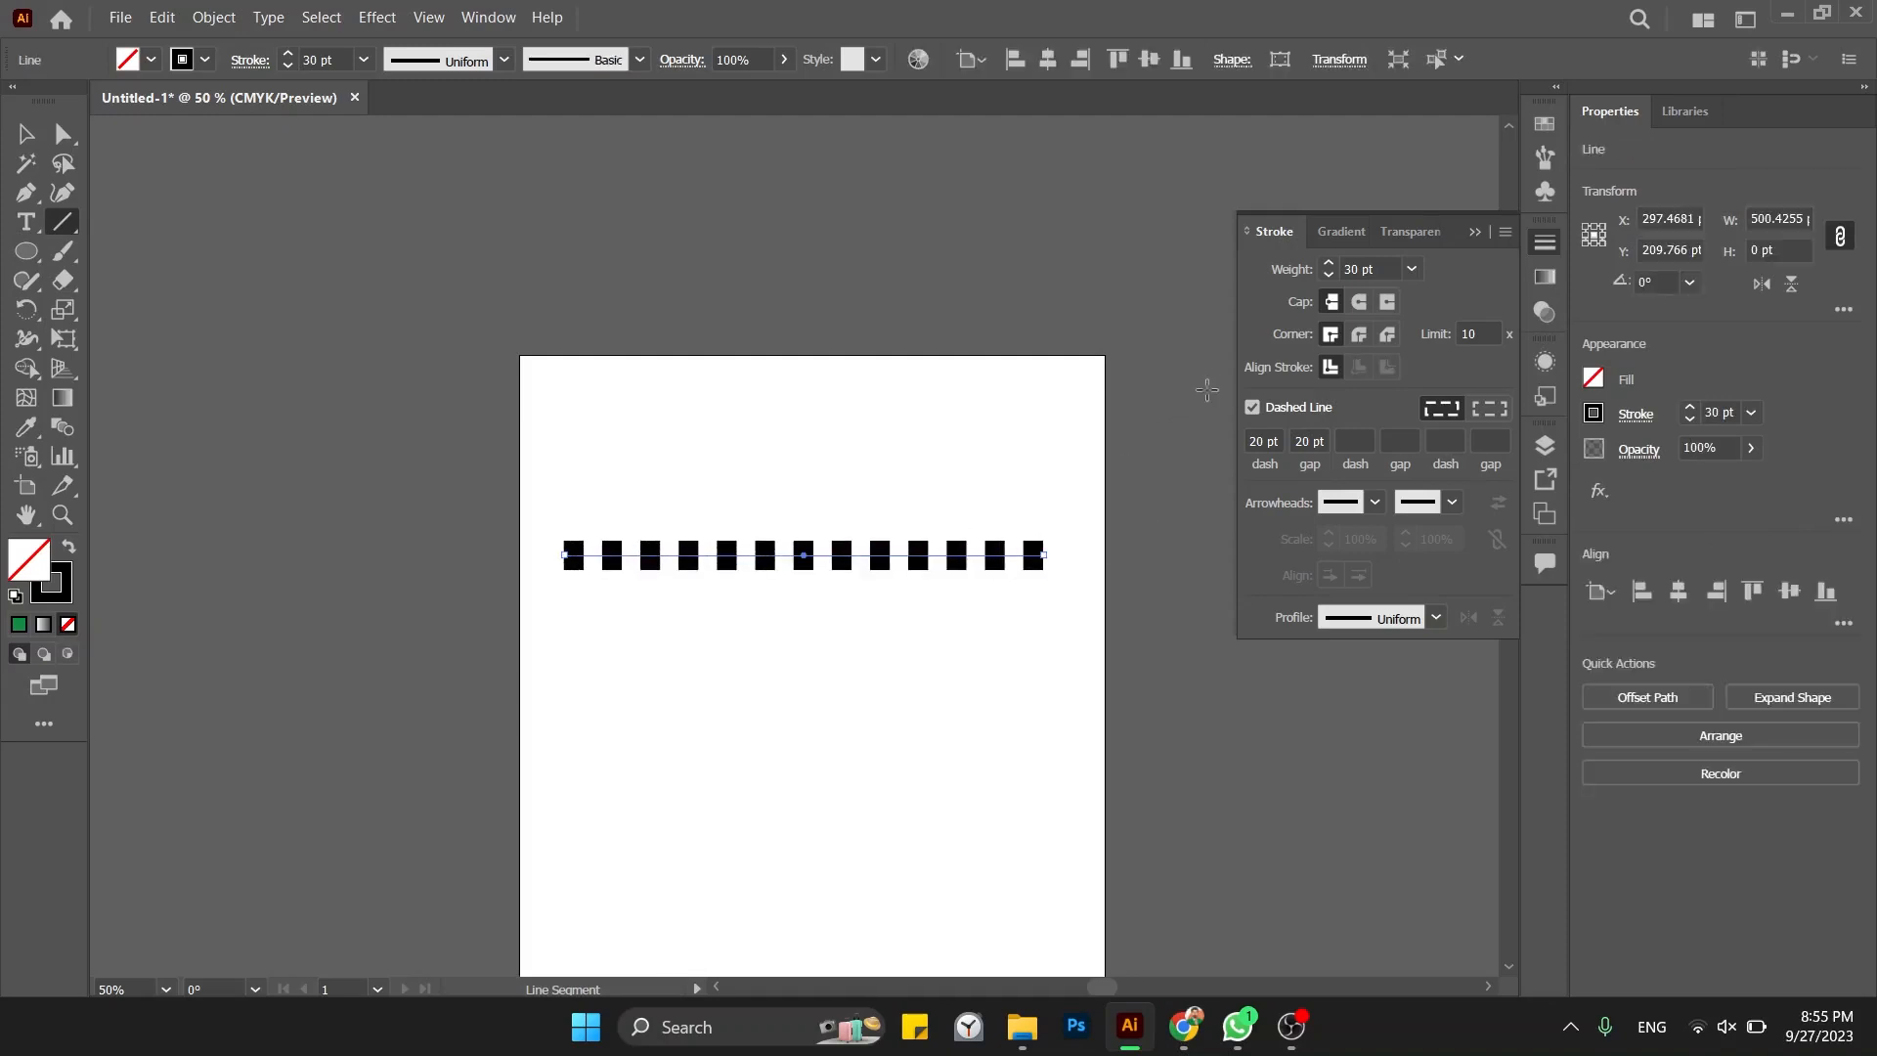
left_click(1253, 408)
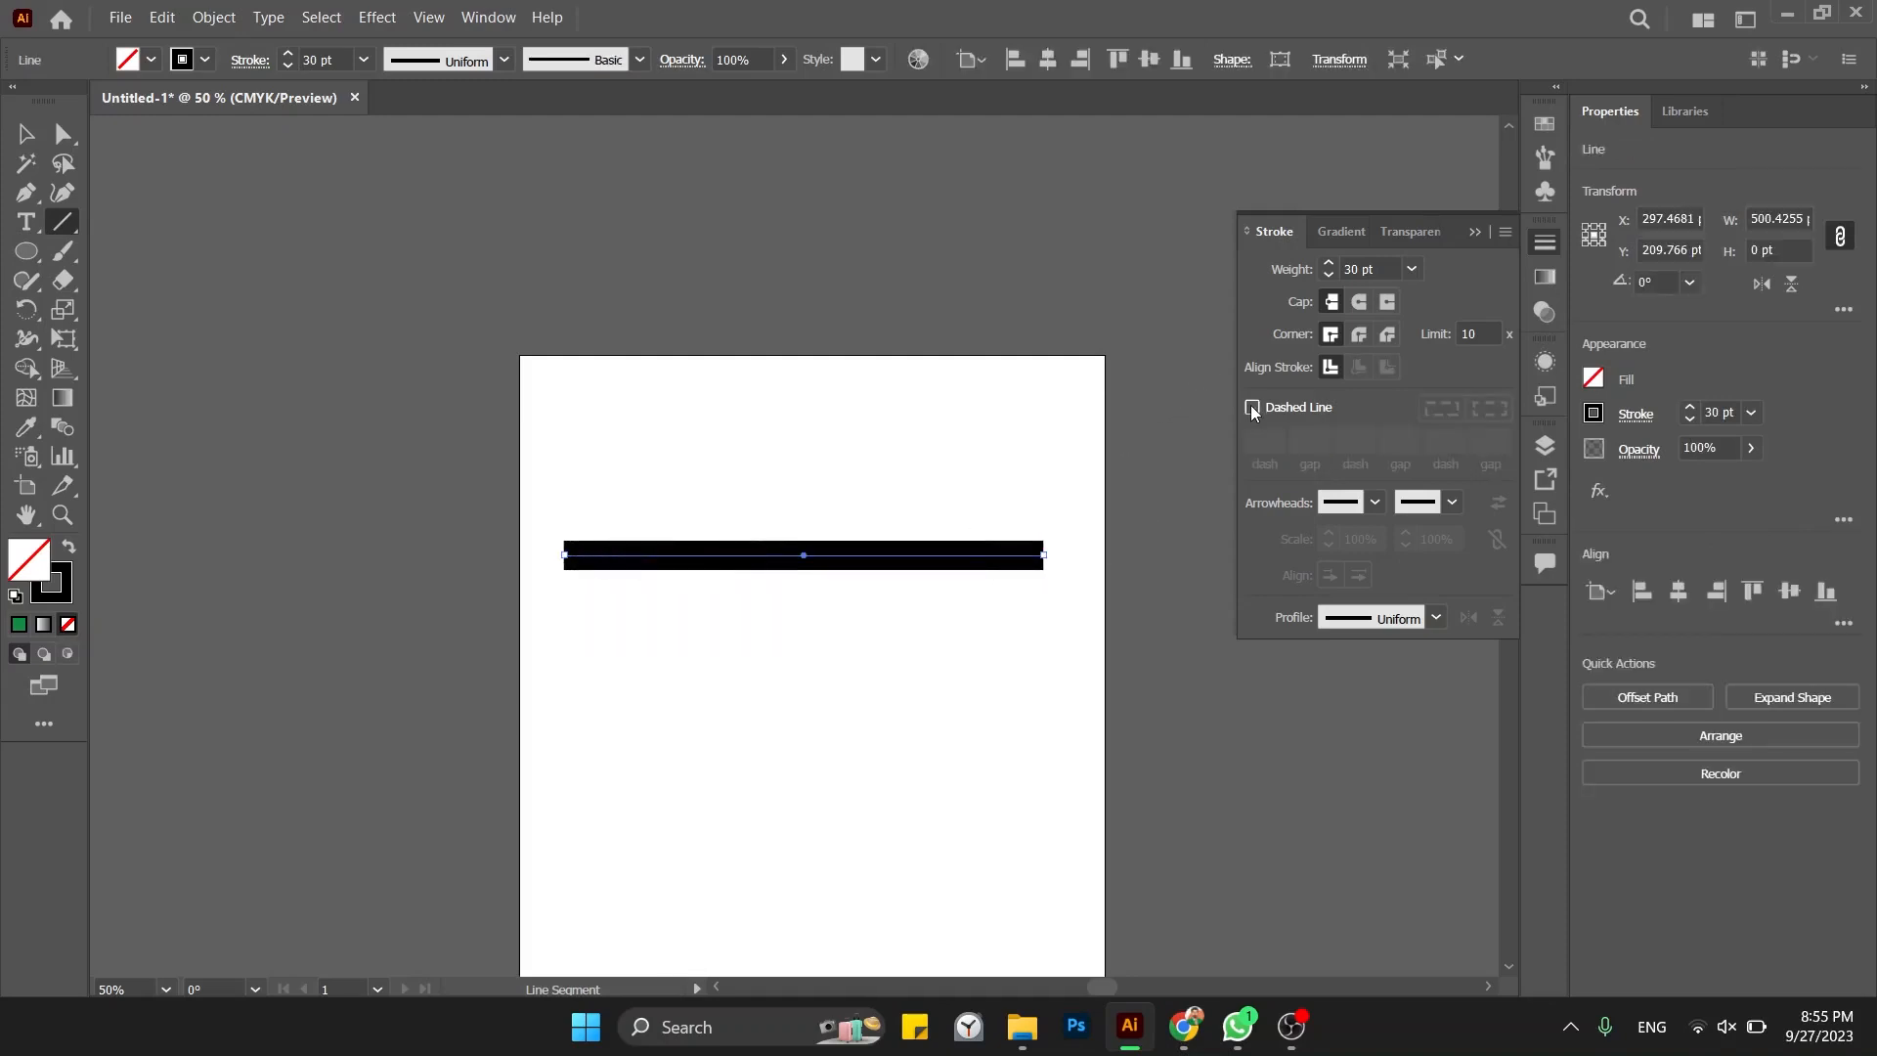
key("v")
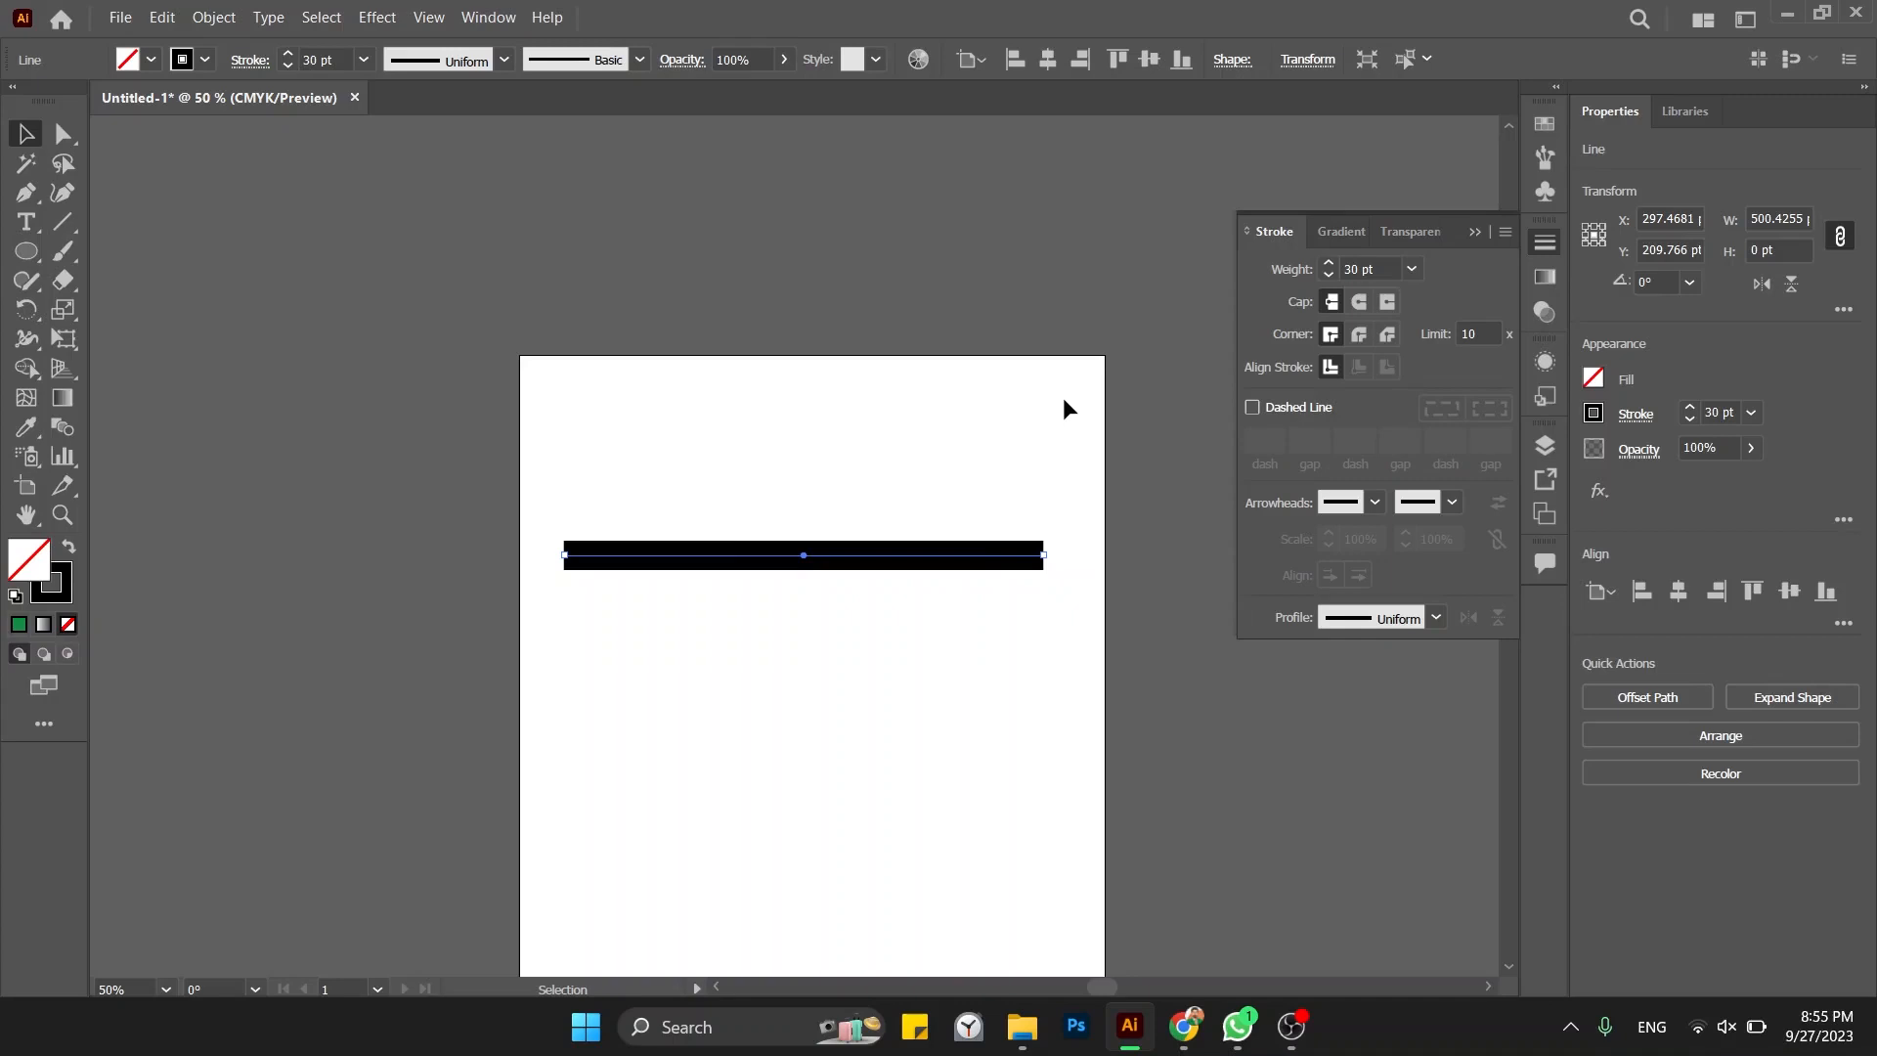
left_click(995, 462)
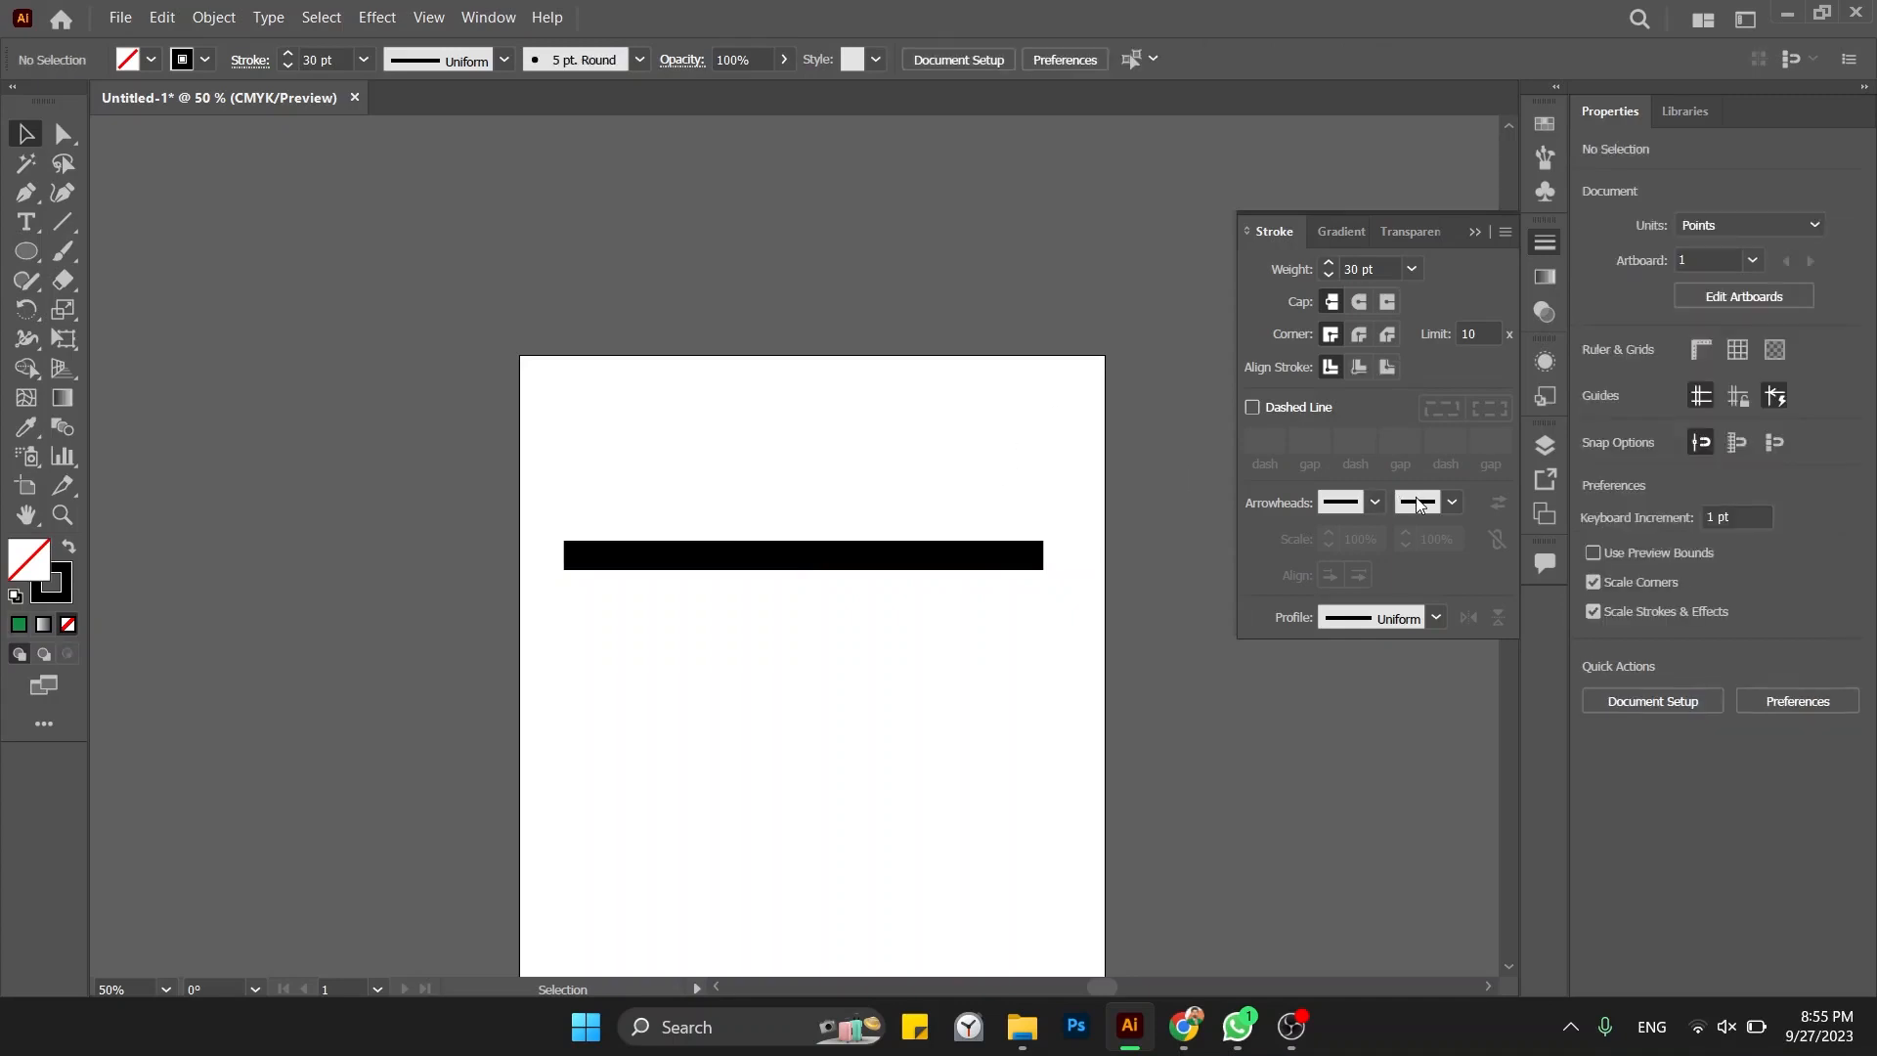
Step: Try Arrow 1 and Arrow 35 as the arrowhead at the line's start
left_click(981, 565)
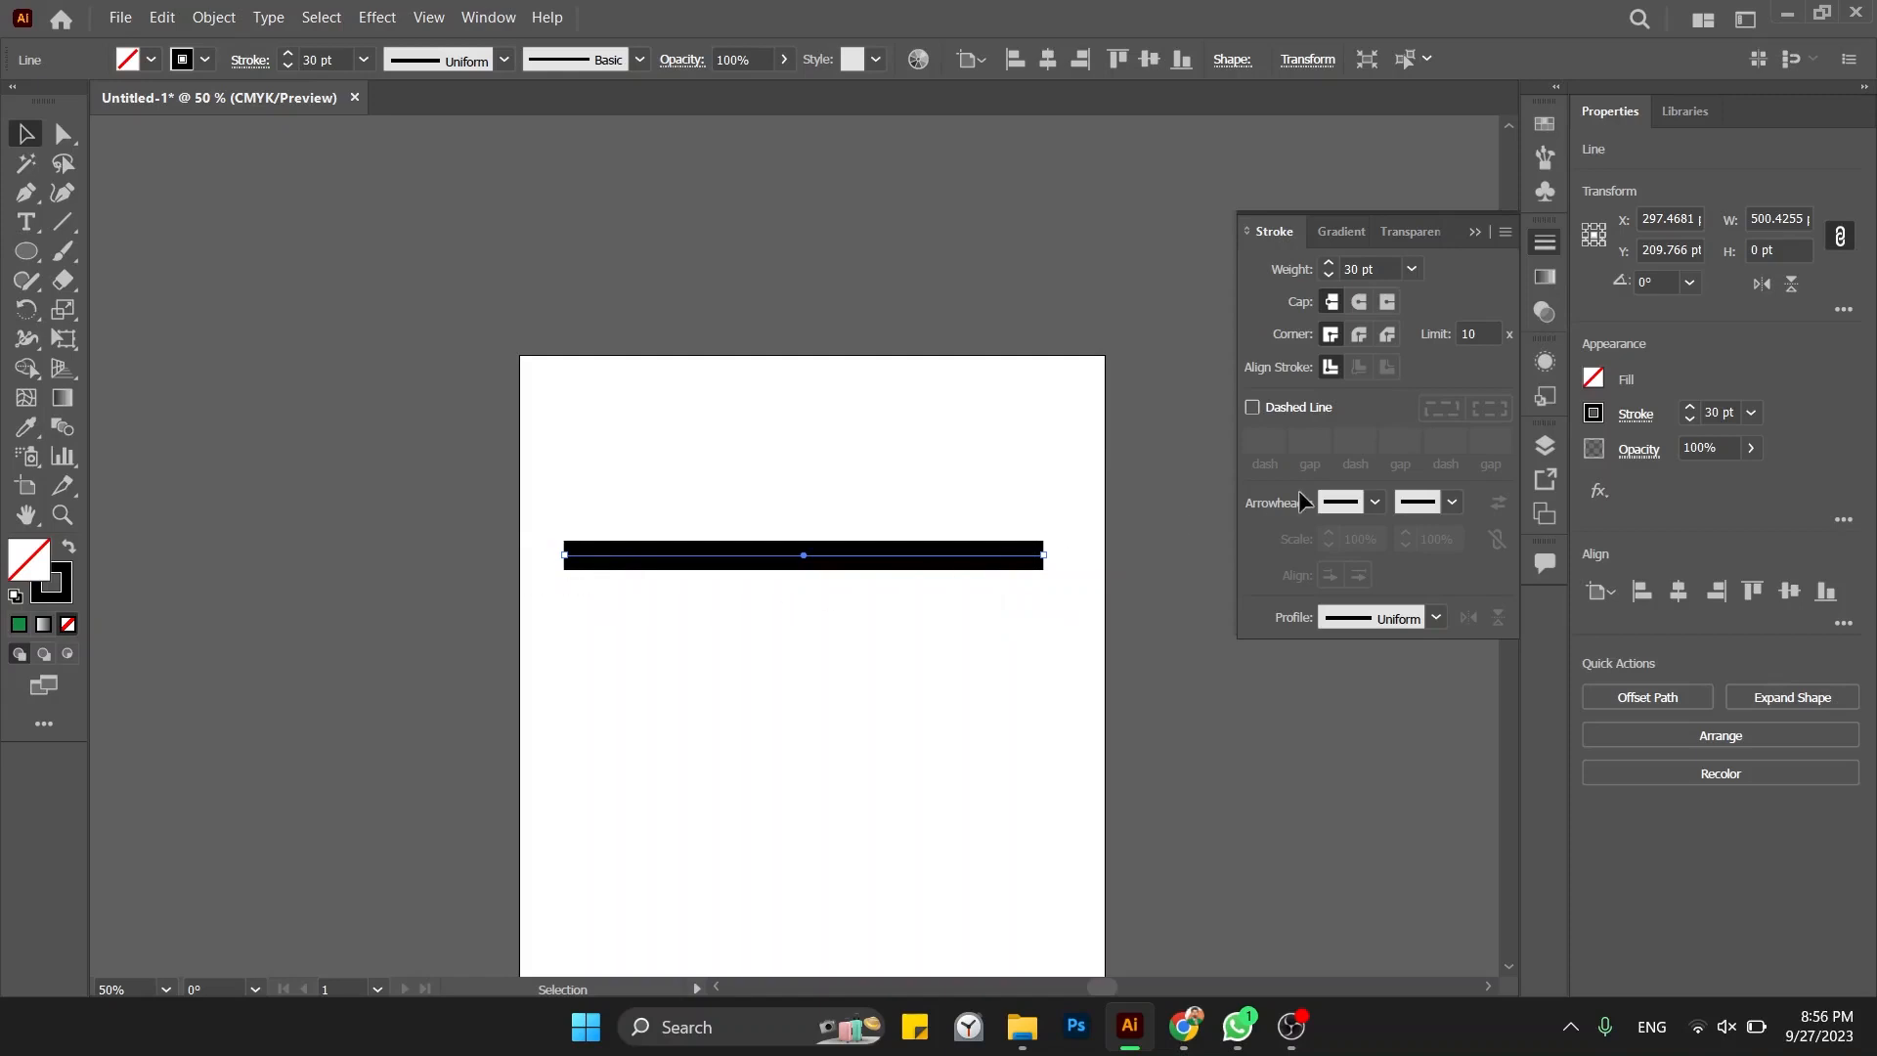
left_click(1376, 502)
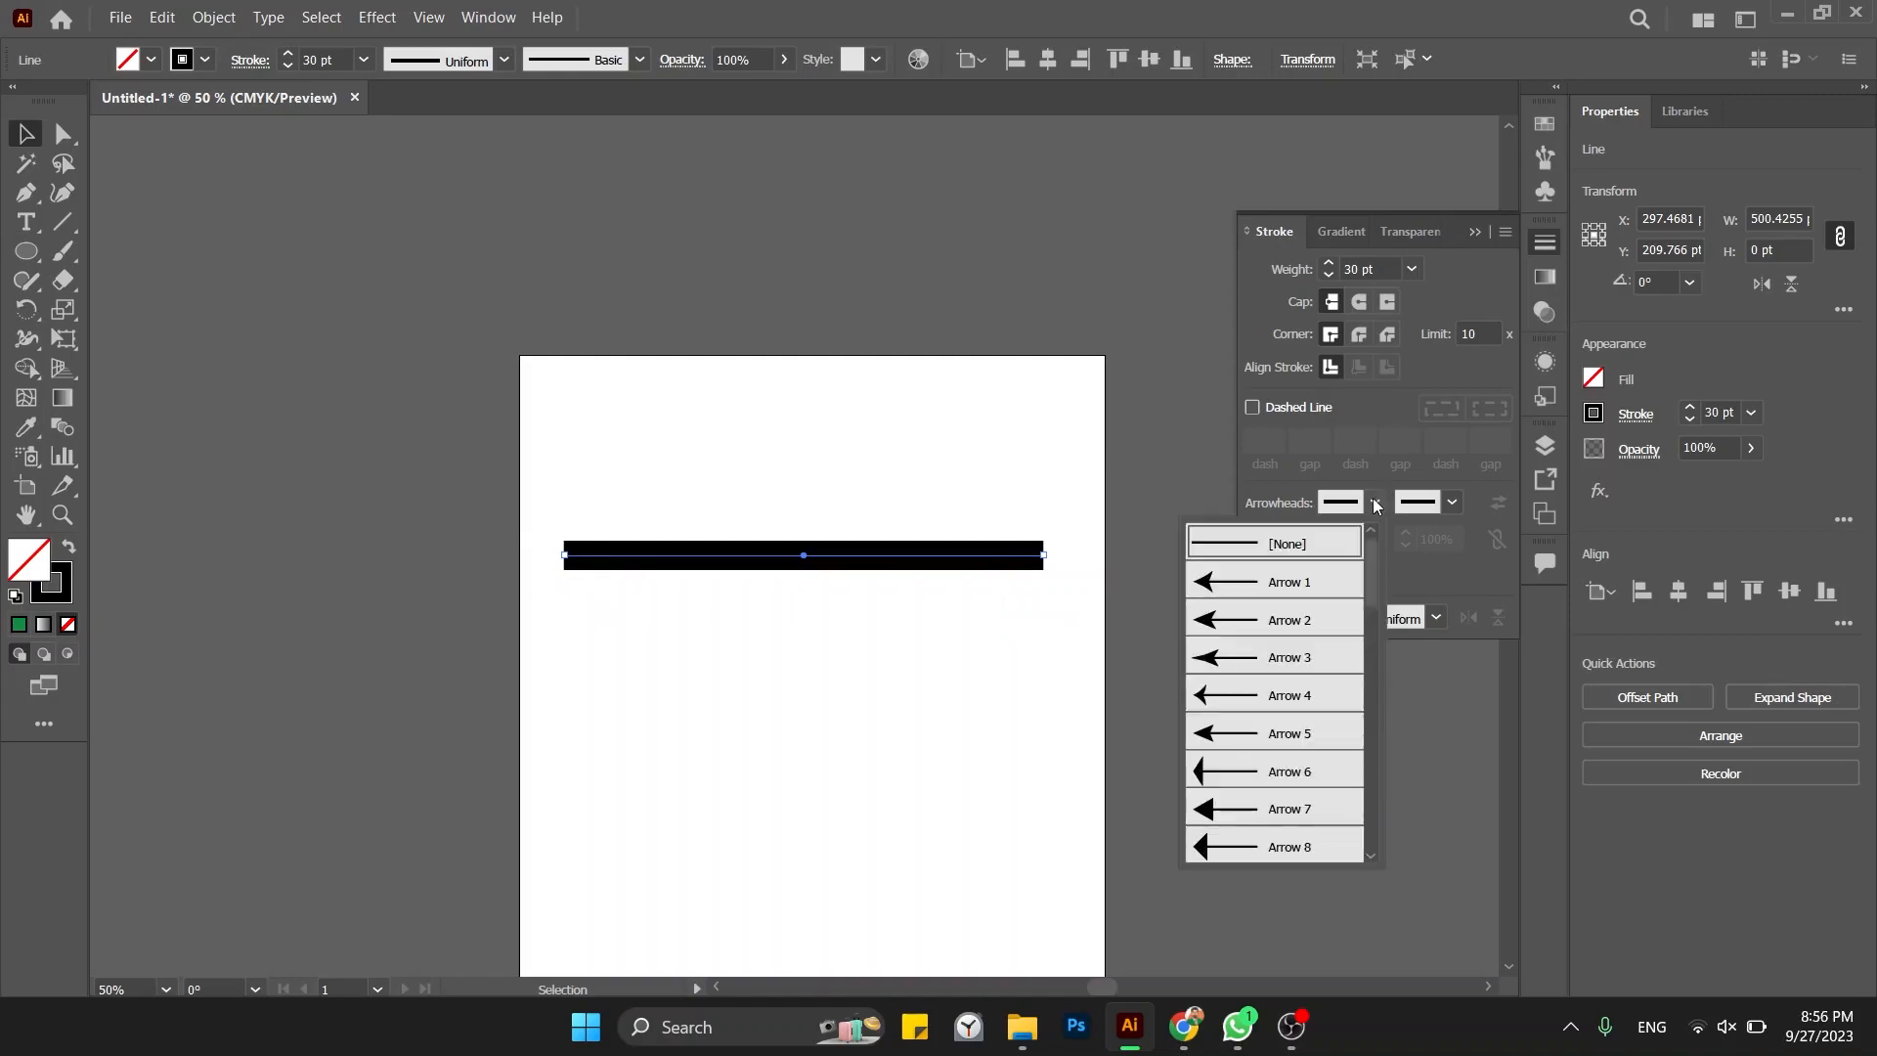
left_click(1210, 589)
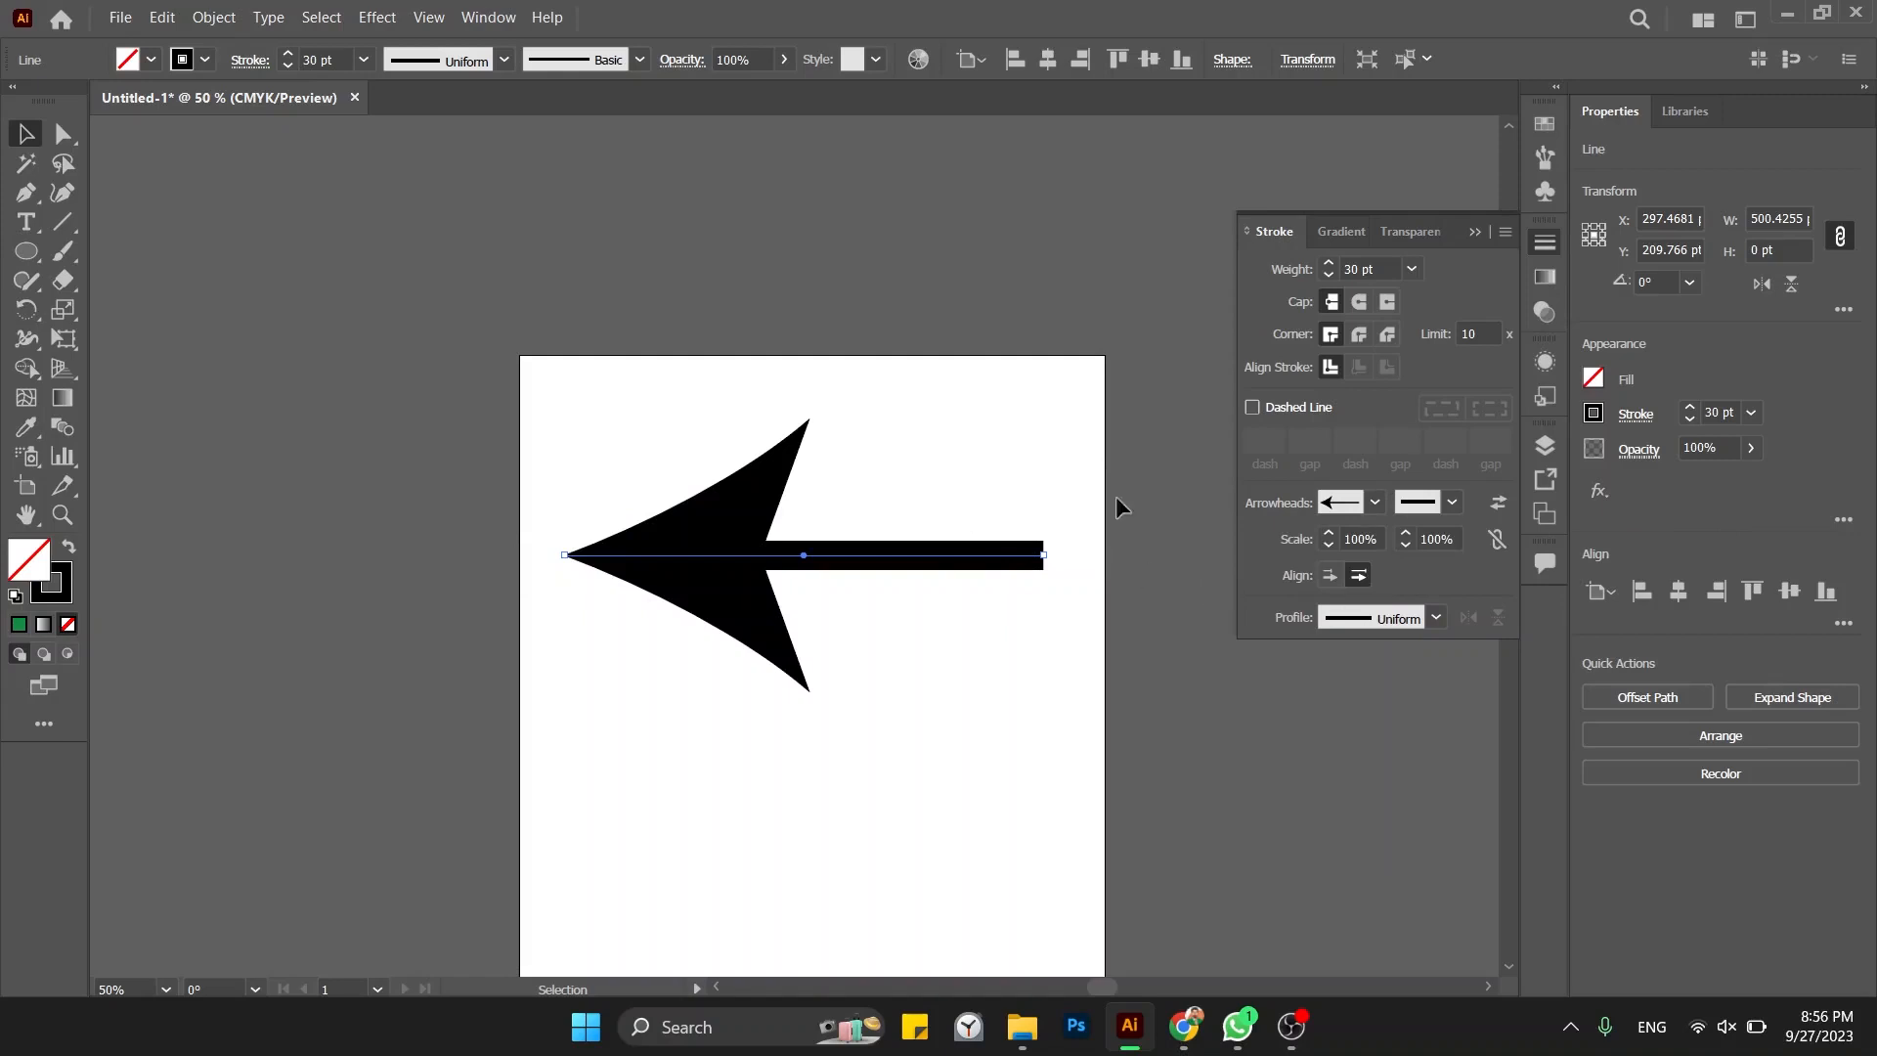
left_click(1367, 504)
scroll(1276, 667, "down", 5)
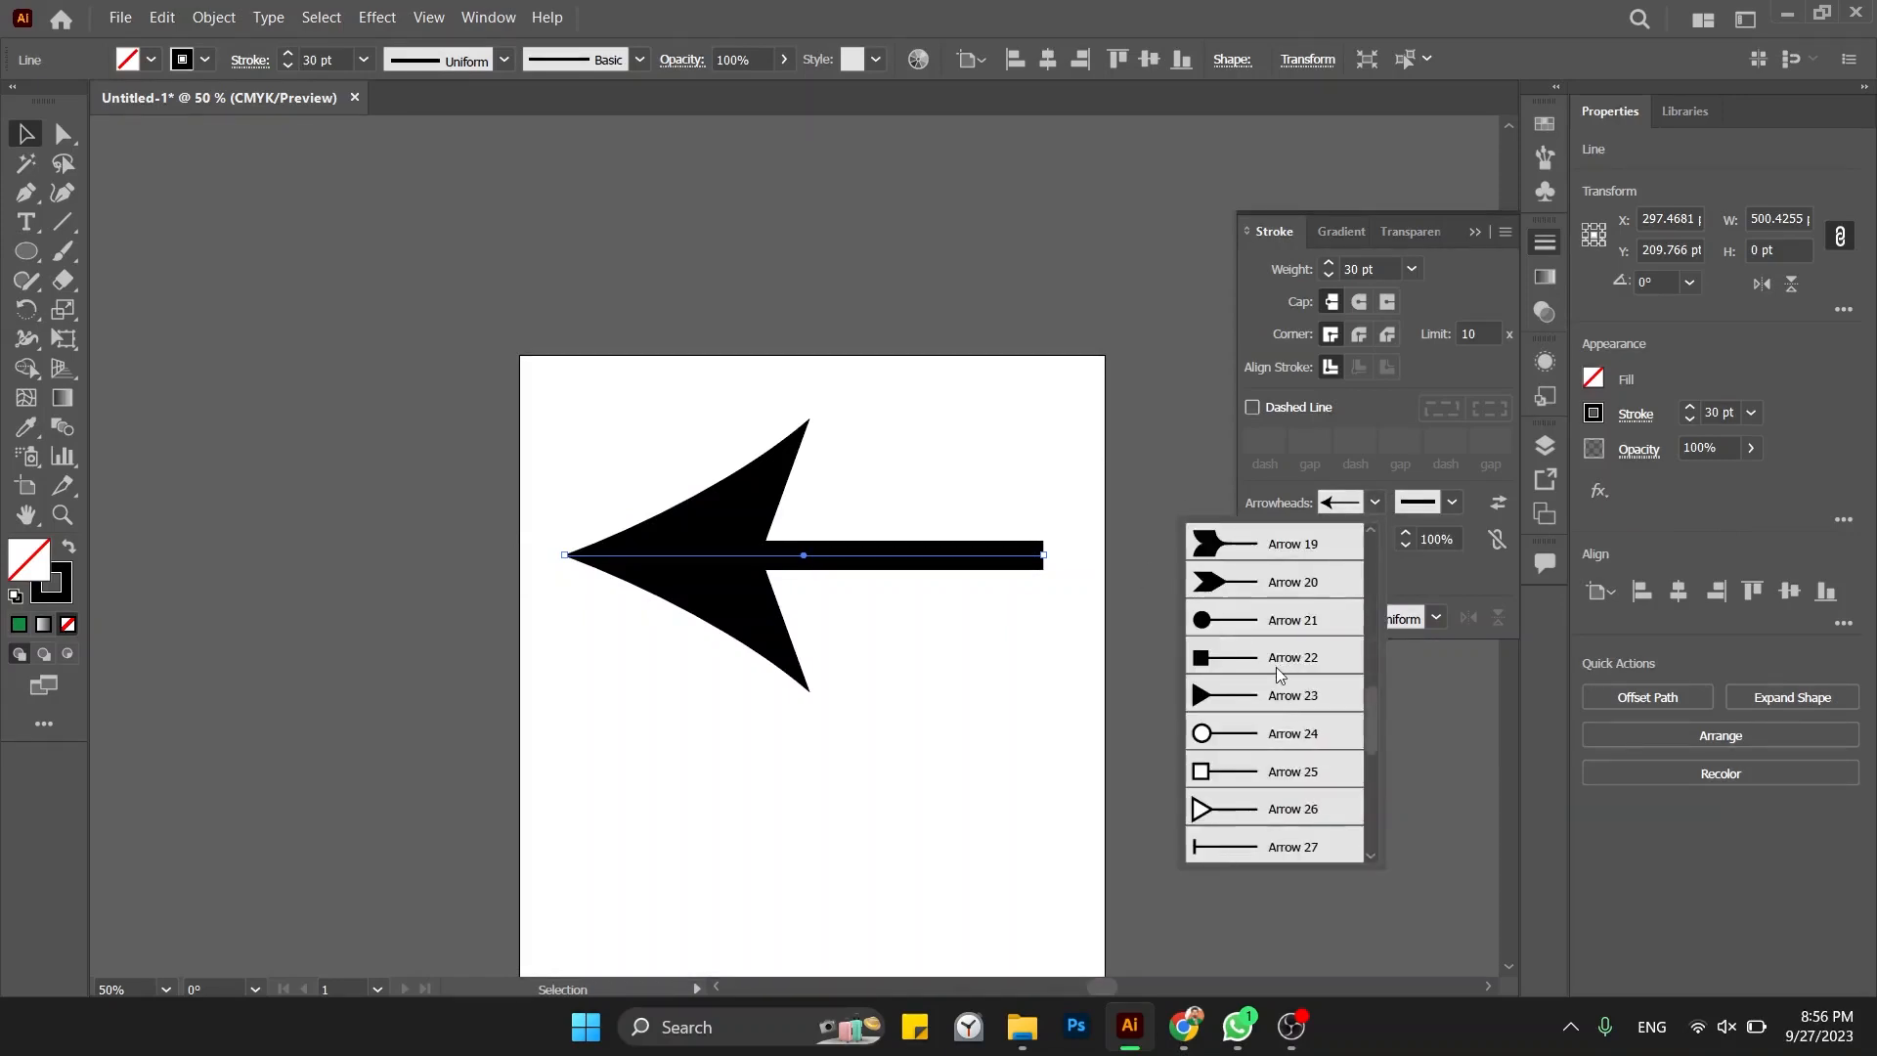
scroll(1276, 667, "down", 3)
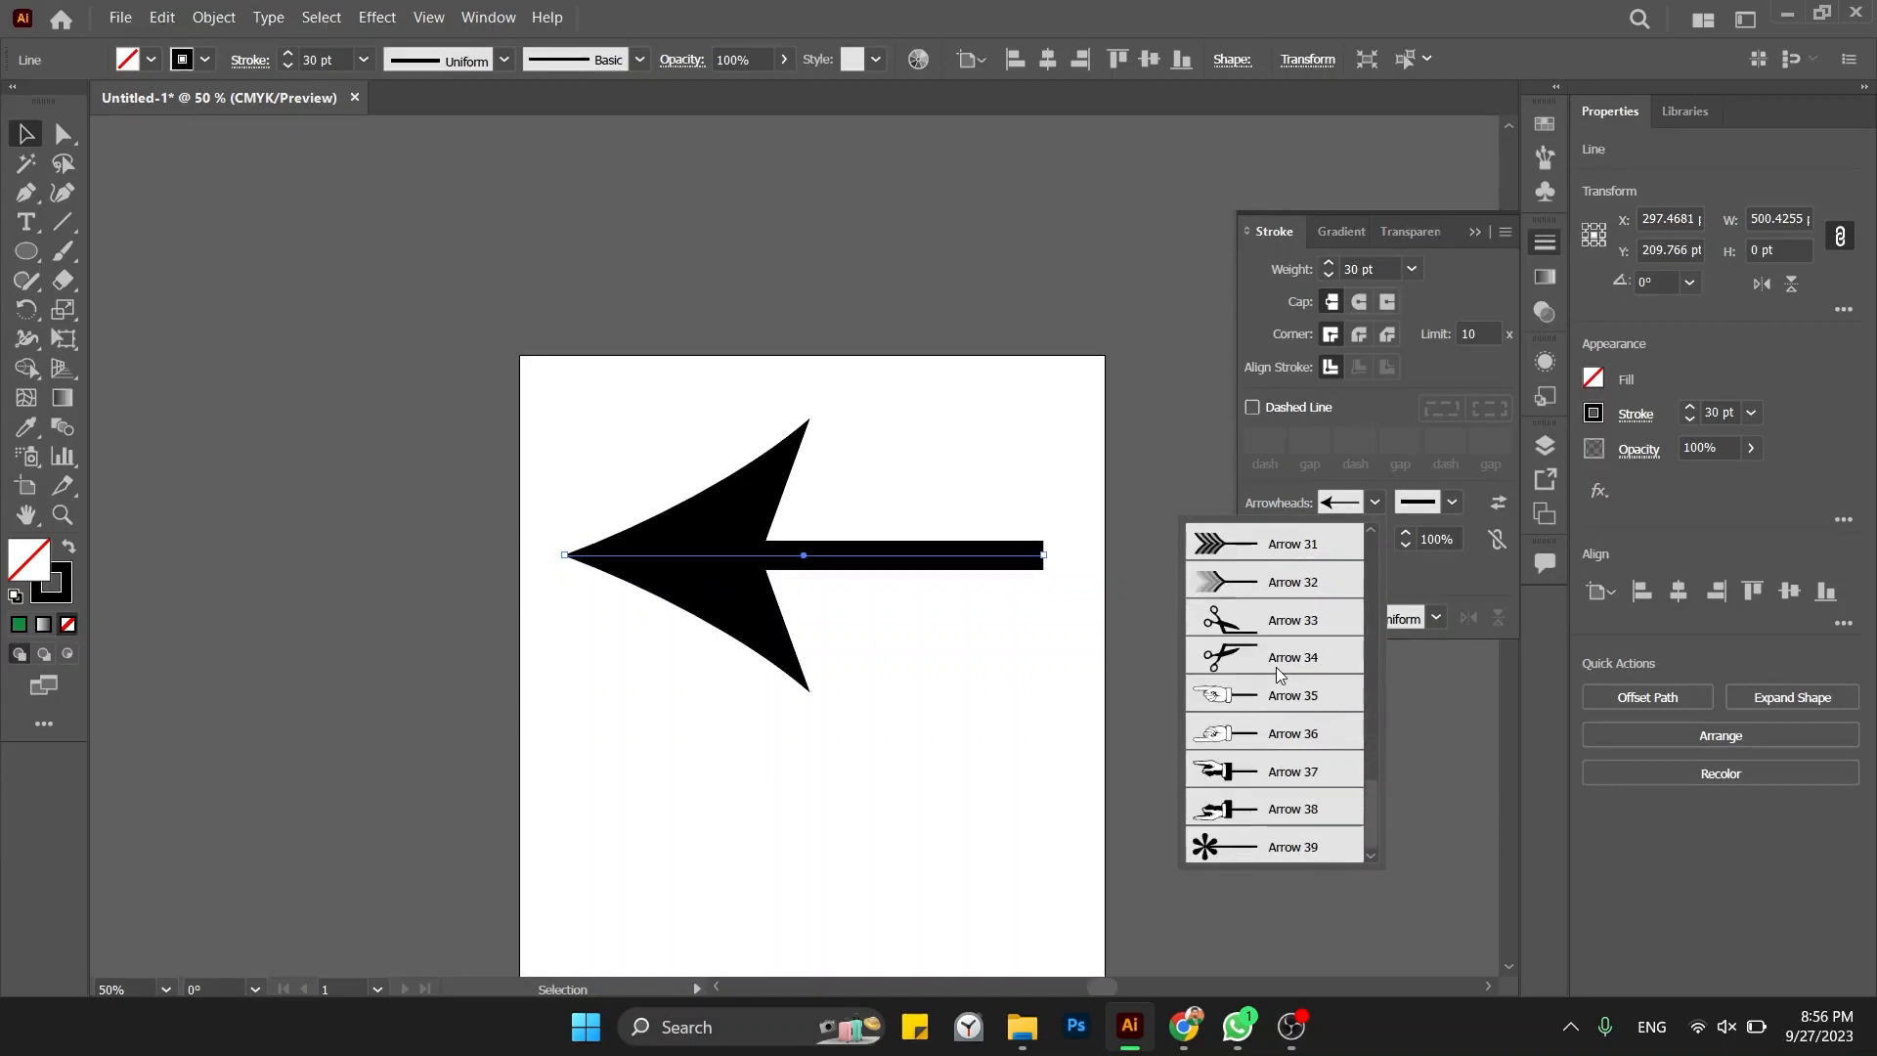
left_click(1234, 696)
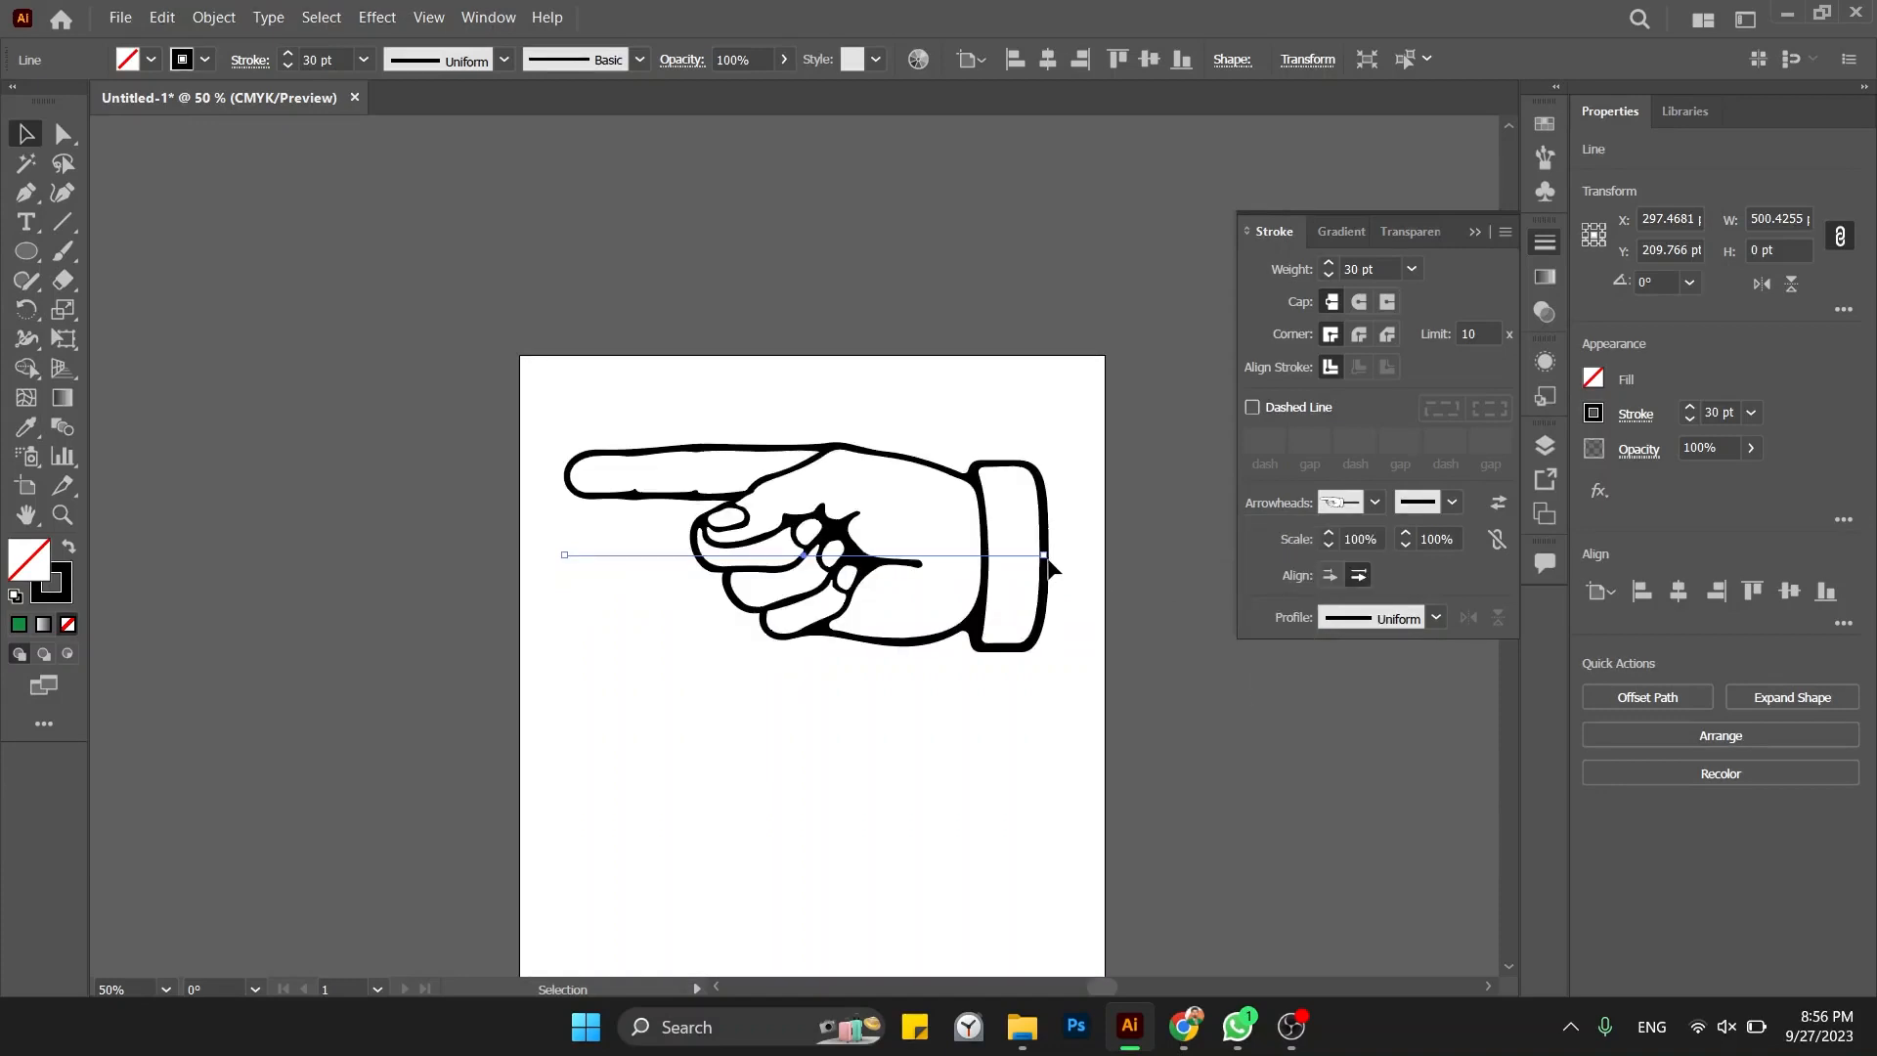
Step: Set the line's stroke weight to 10 pt
left_click(1723, 411)
type("10")
key("Return")
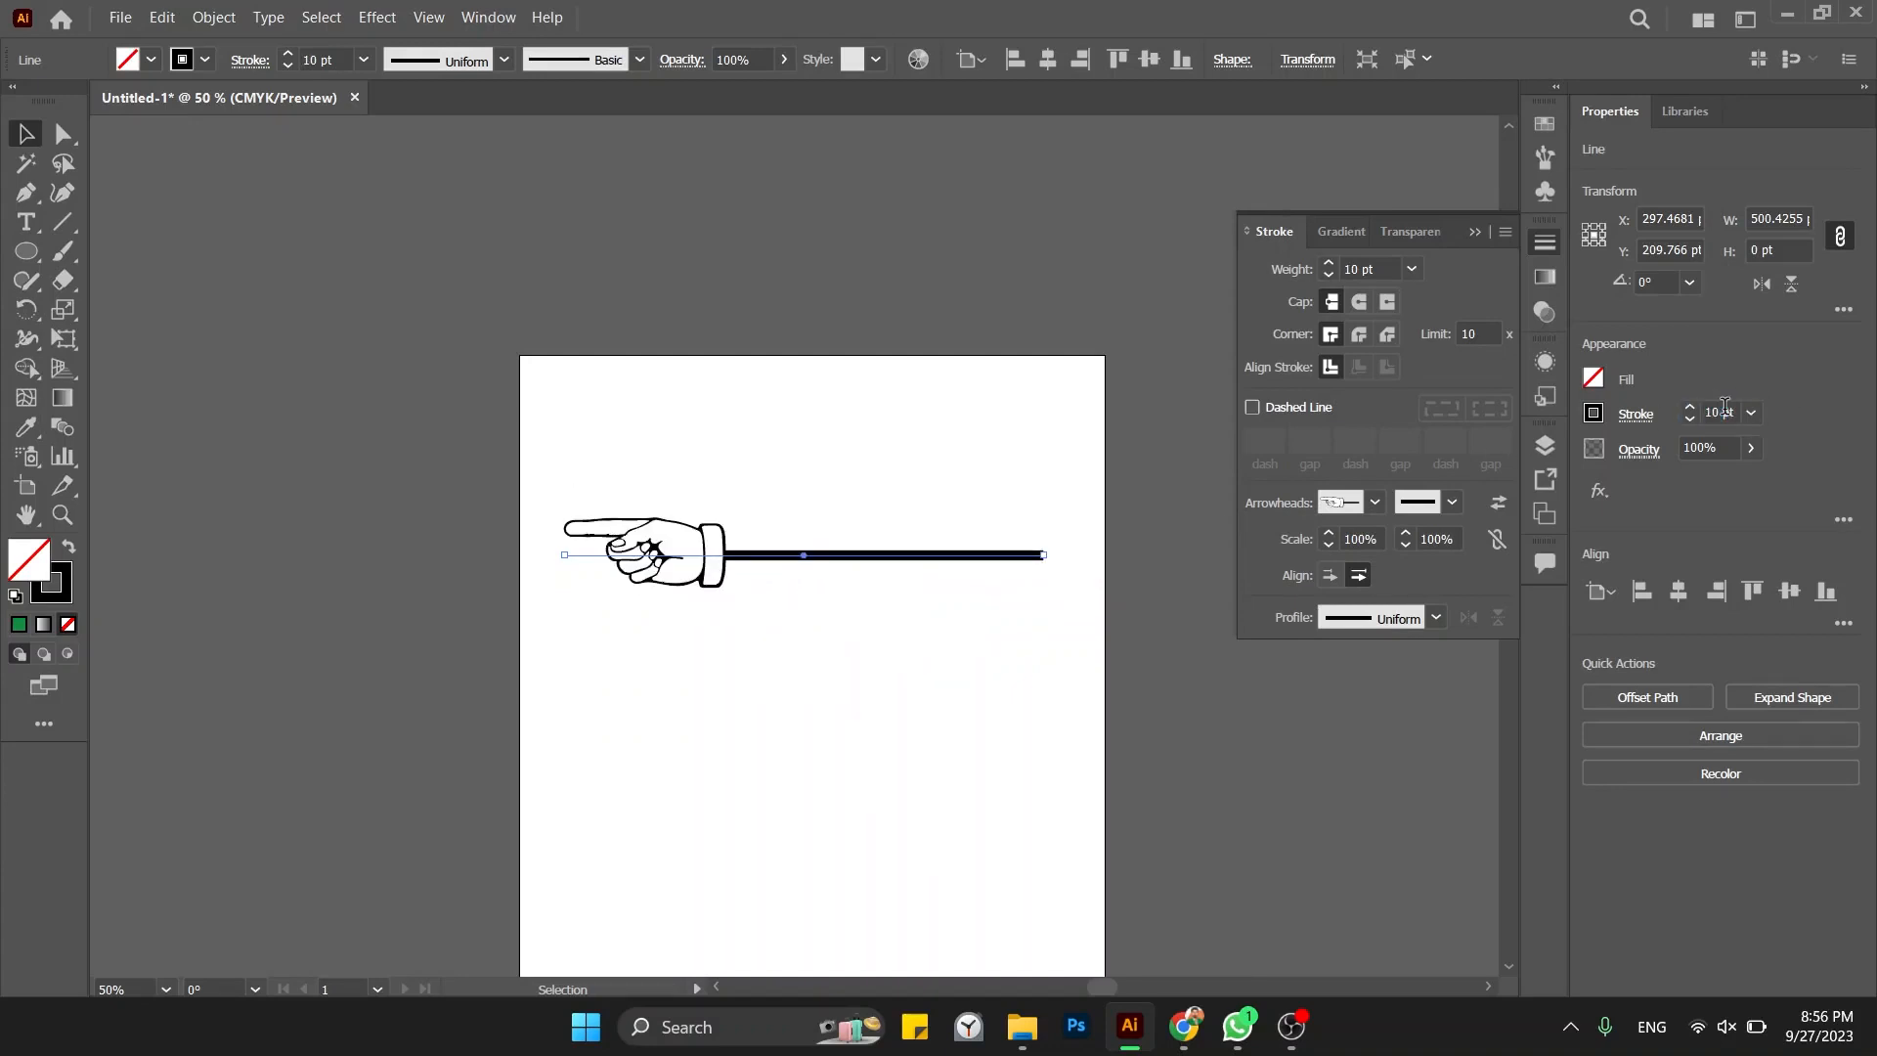
left_click(780, 479)
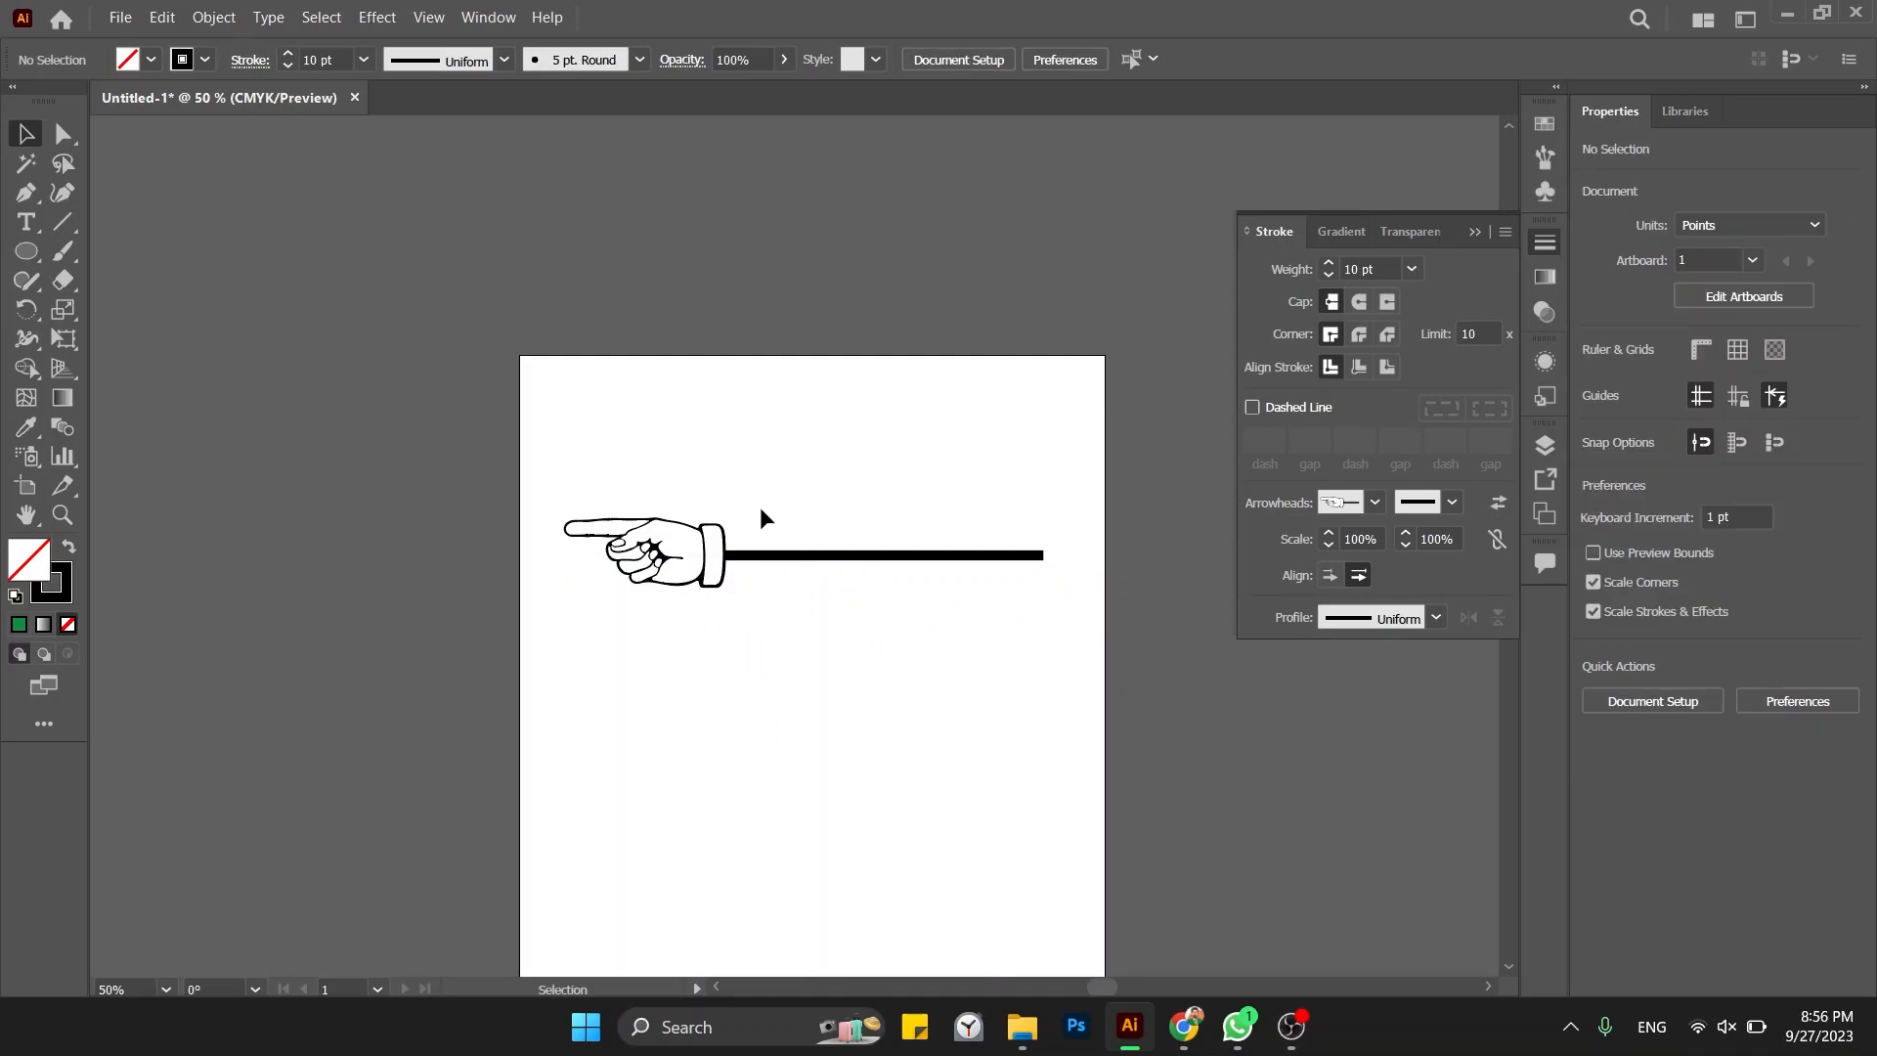
Step: Try Arrow 32 and Arrow 37 as the arrowhead at the line's start
left_click(774, 554)
left_click(1373, 503)
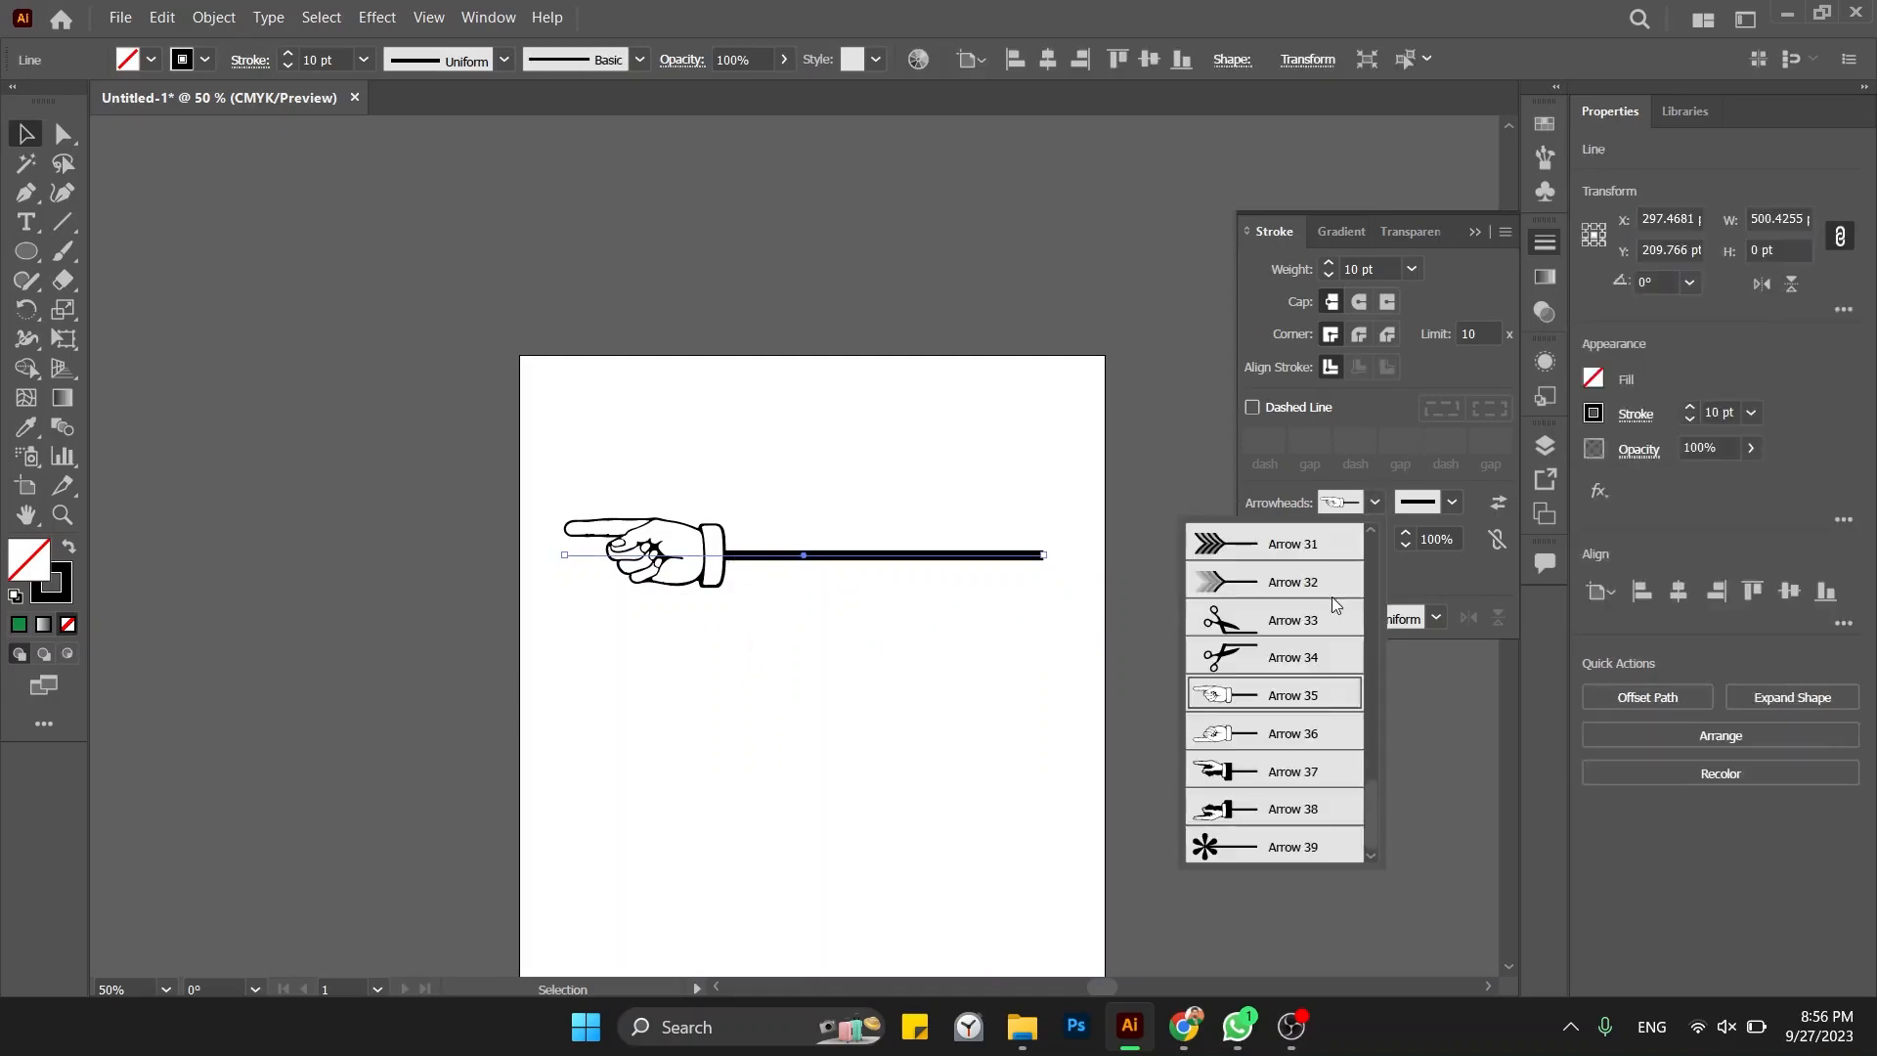
left_click(1264, 599)
left_click(1375, 503)
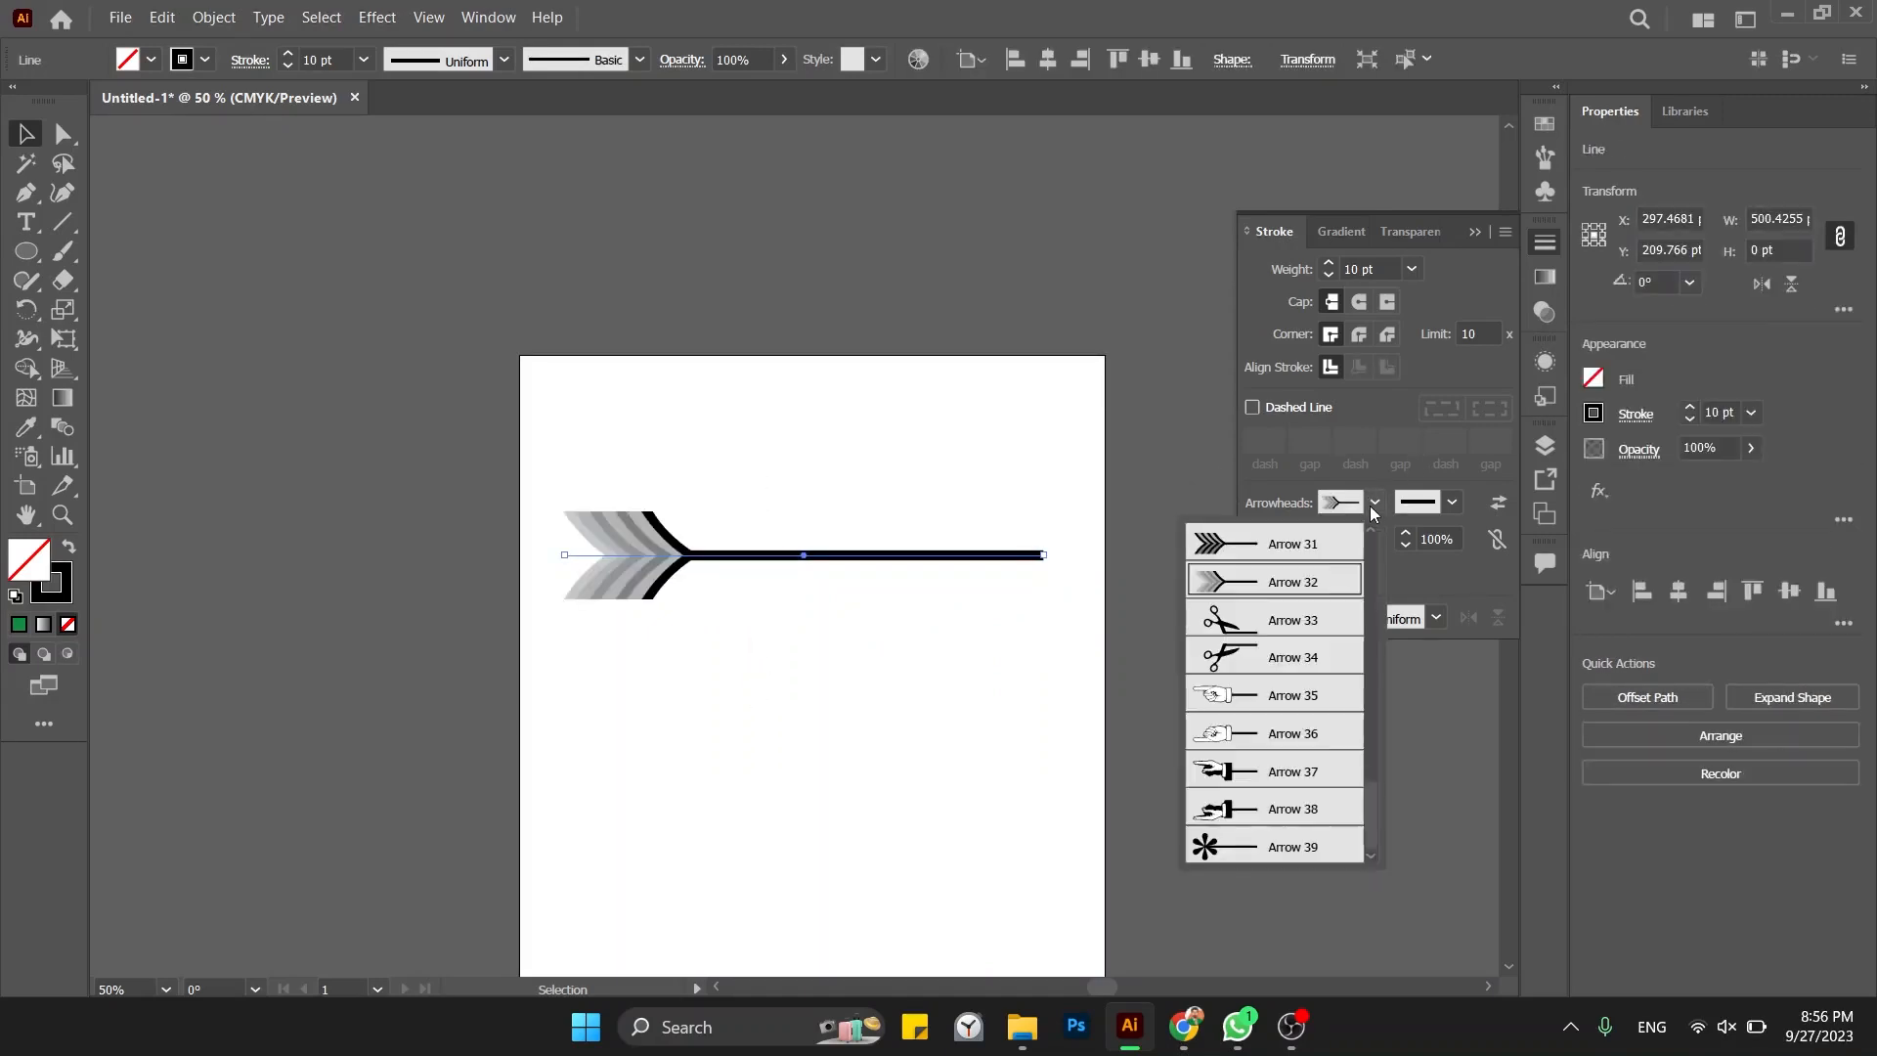
left_click(1283, 751)
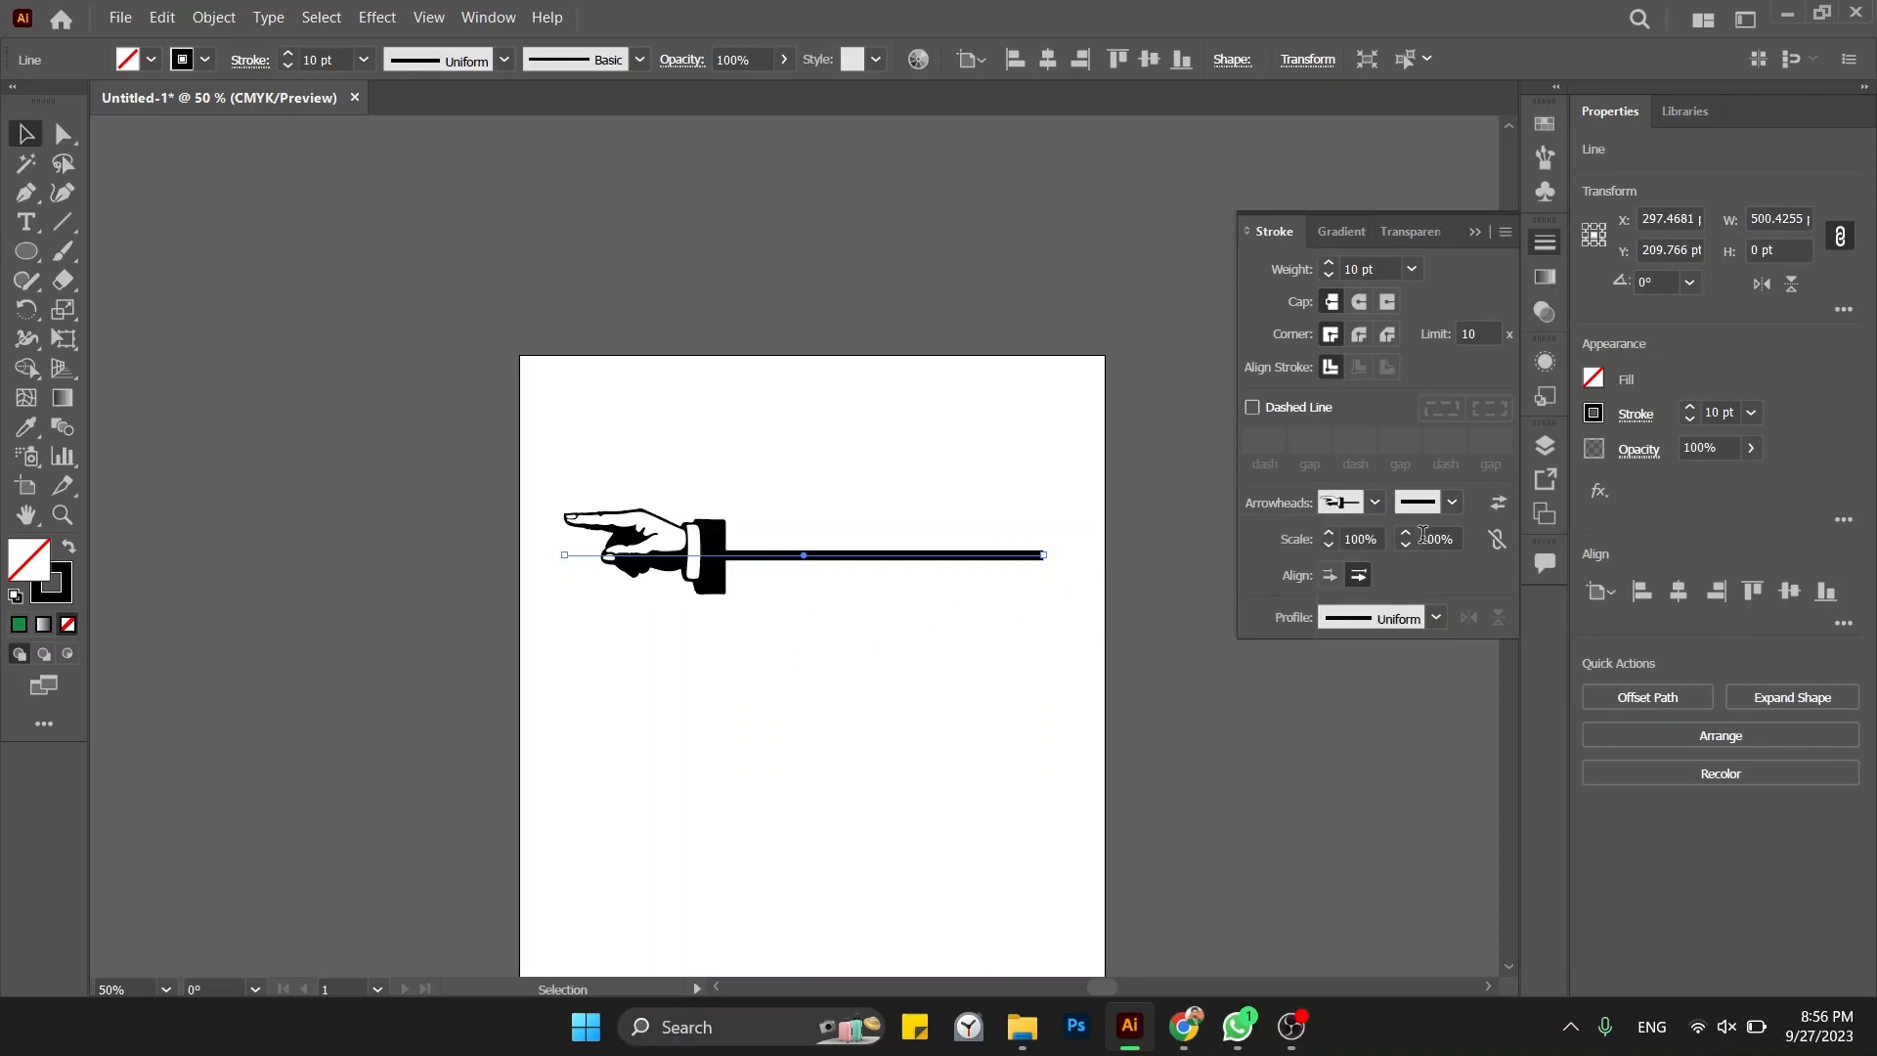
Step: Set the line's start arrowhead to Arrow 15 and its end arrowhead to Arrow 2
left_click(1375, 503)
scroll(1251, 693, "up", 10)
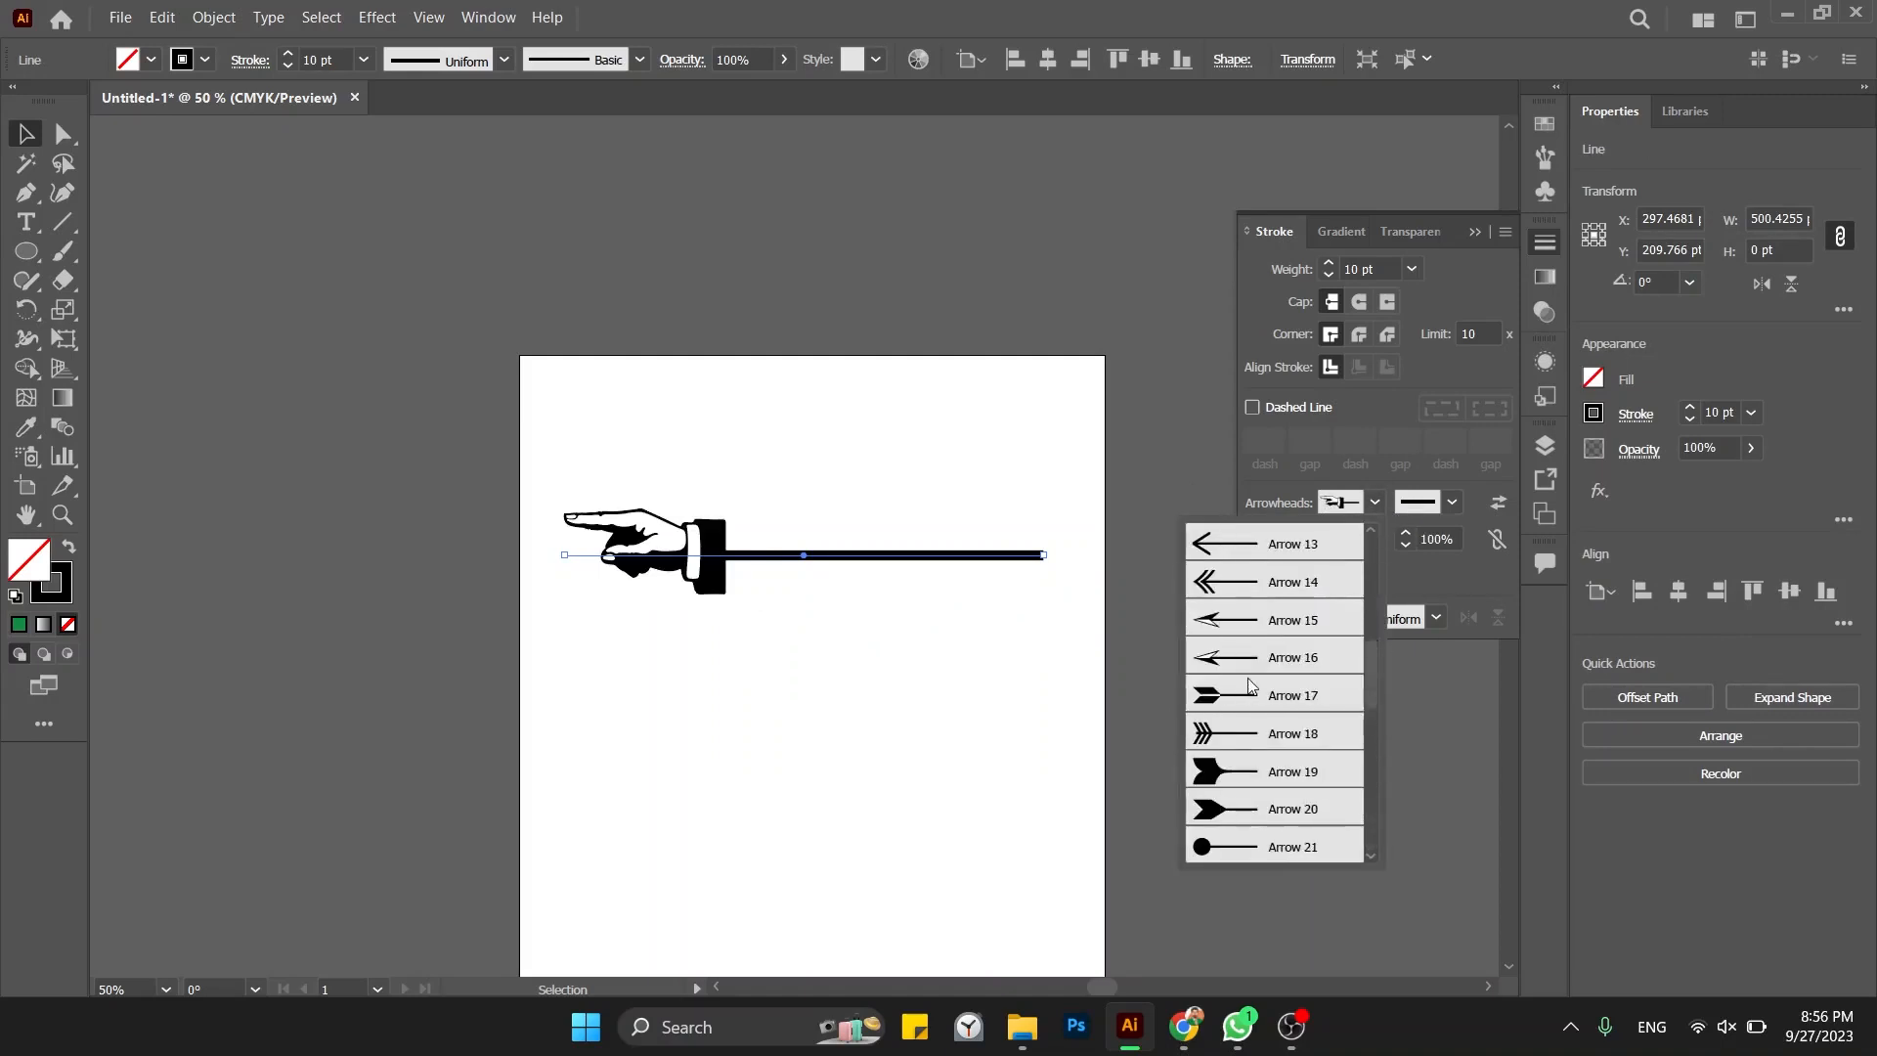
left_click(1236, 622)
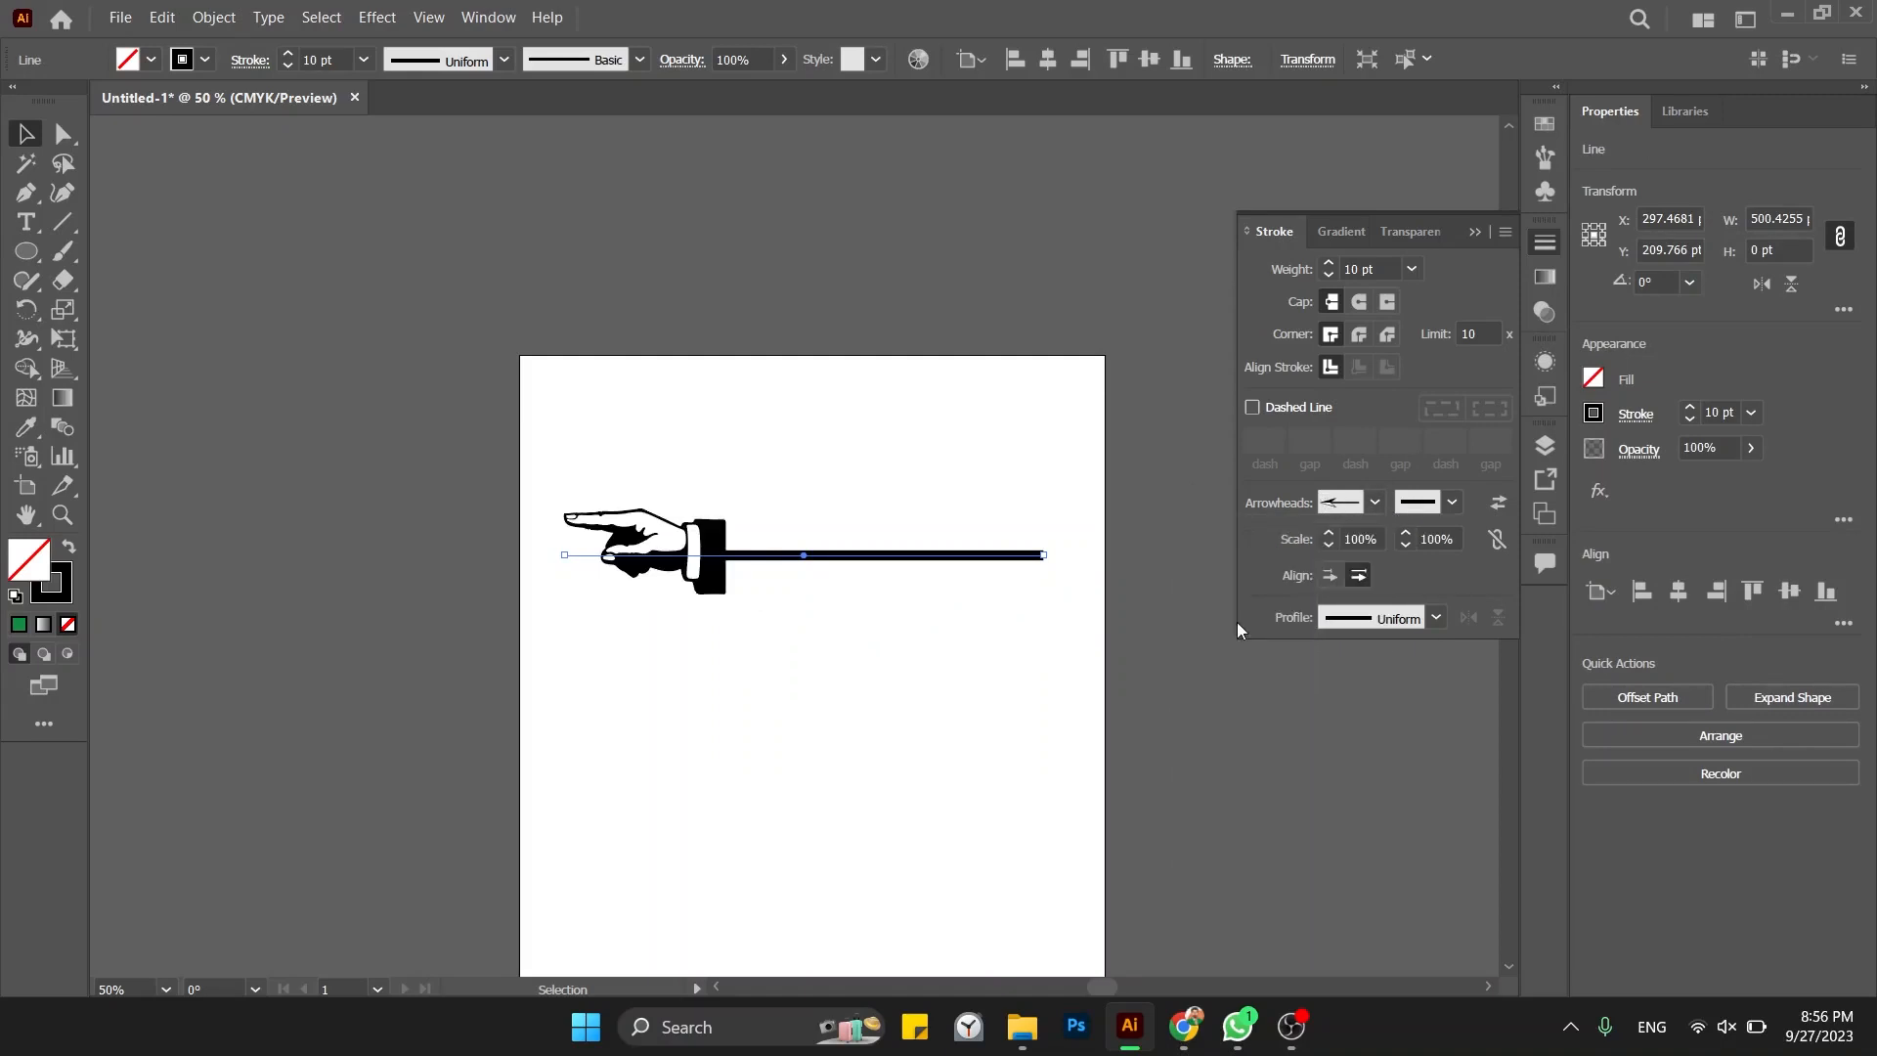
left_click(1452, 503)
left_click(1337, 622)
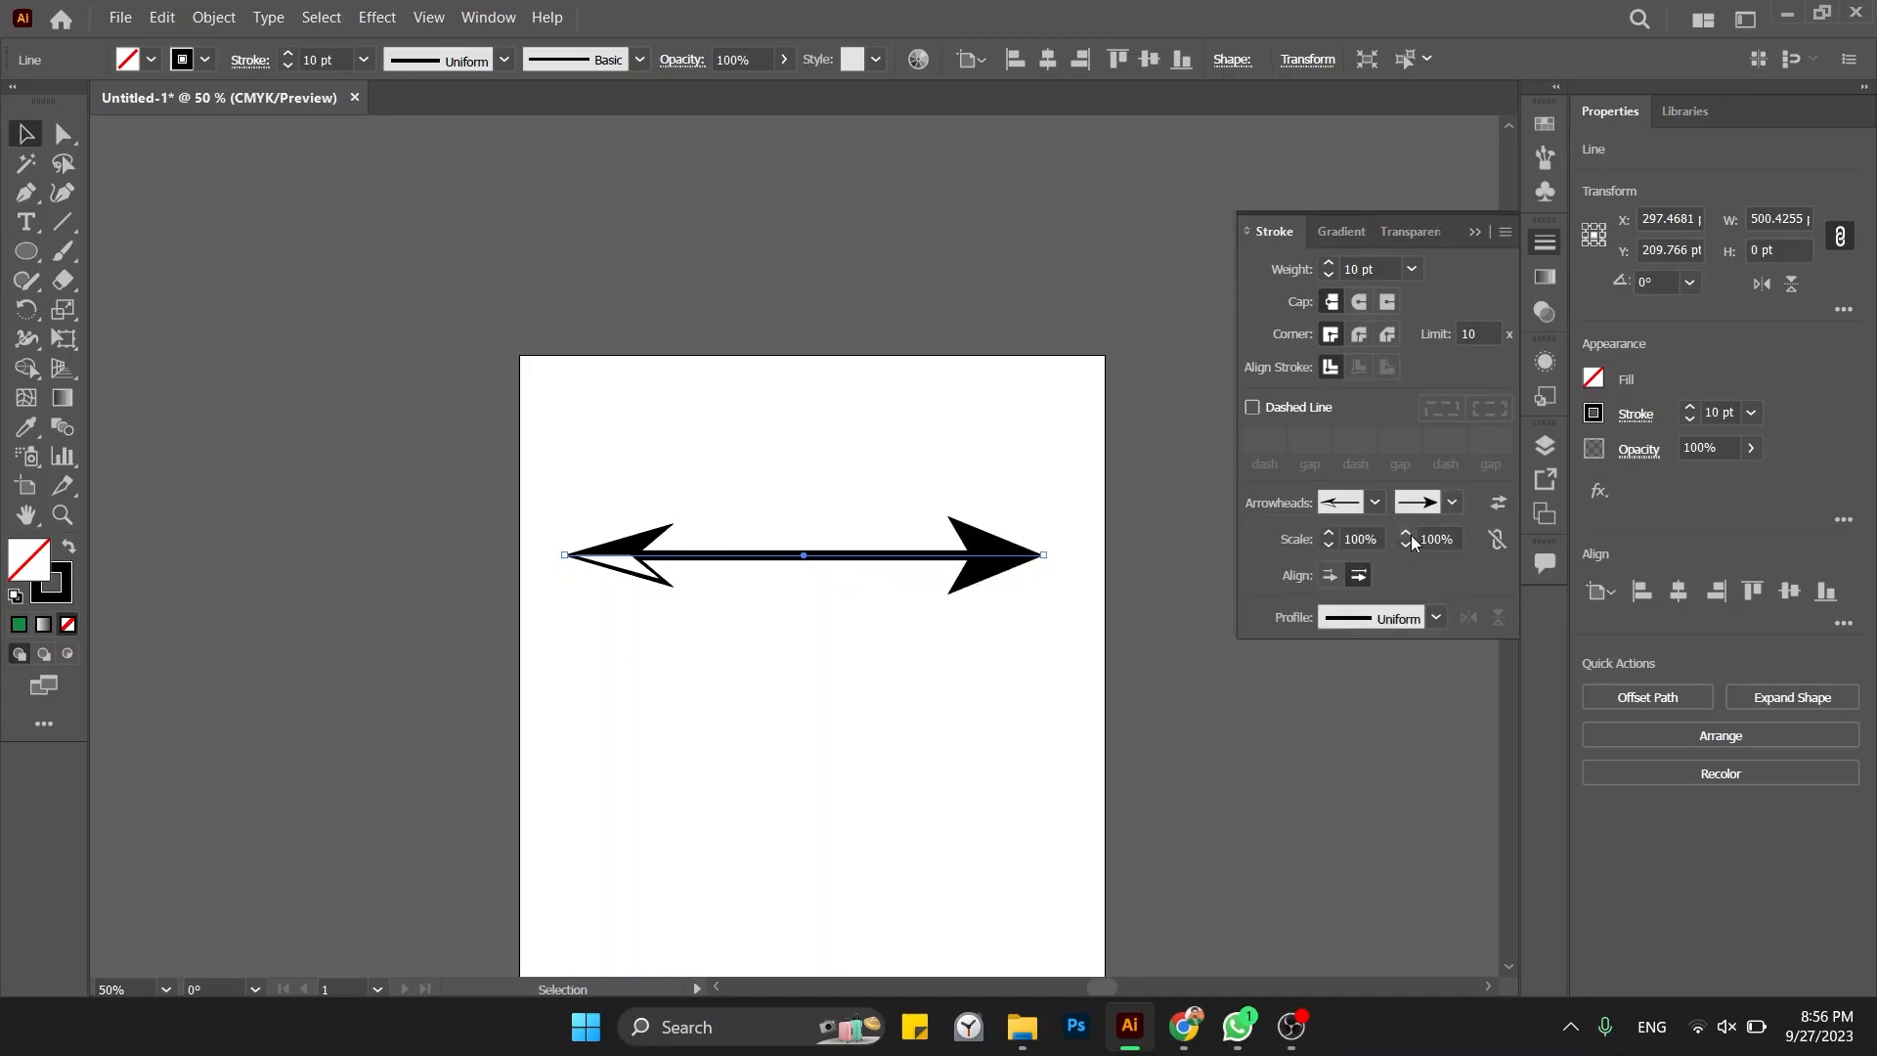
Step: Try Arrow 20 and Arrow 18 as the arrowhead at the line's end
left_click(1445, 502)
scroll(1342, 659, "down", 6)
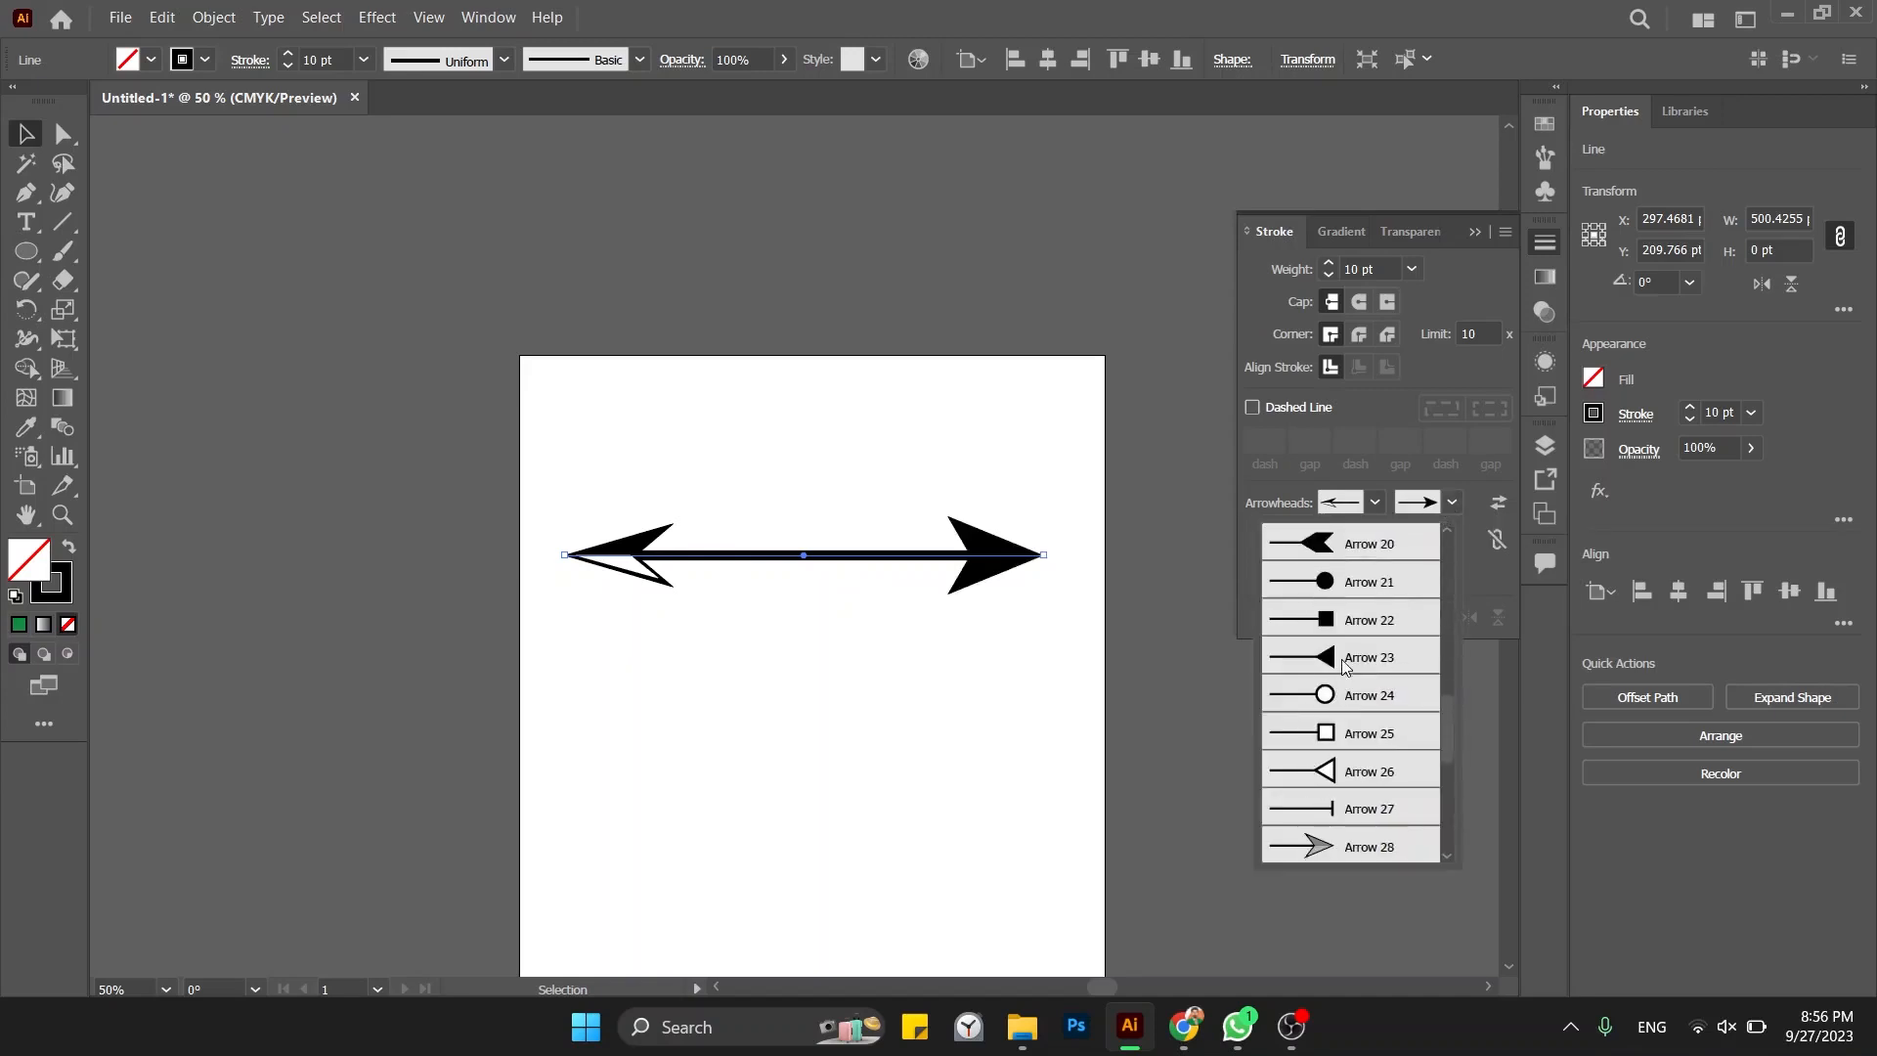
scroll(1336, 768, "up", 4)
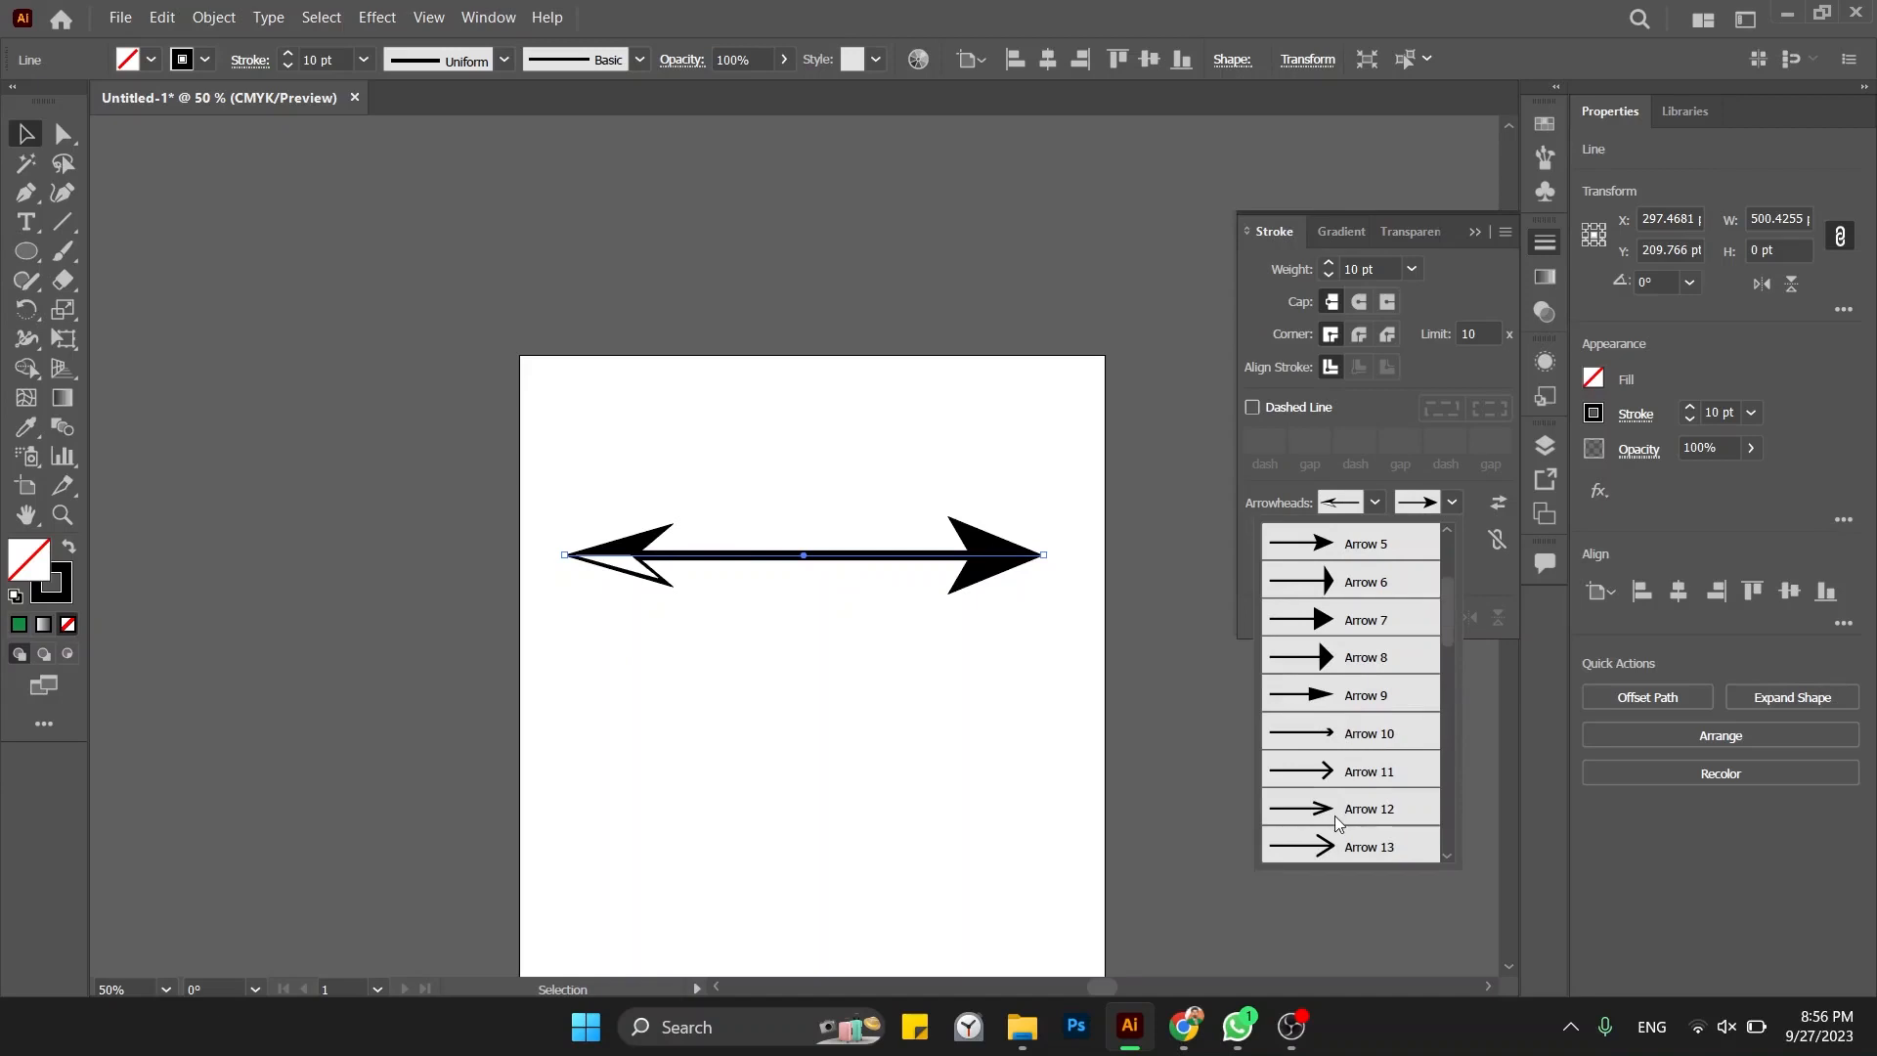
scroll(1335, 768, "down", 4)
left_click(1329, 541)
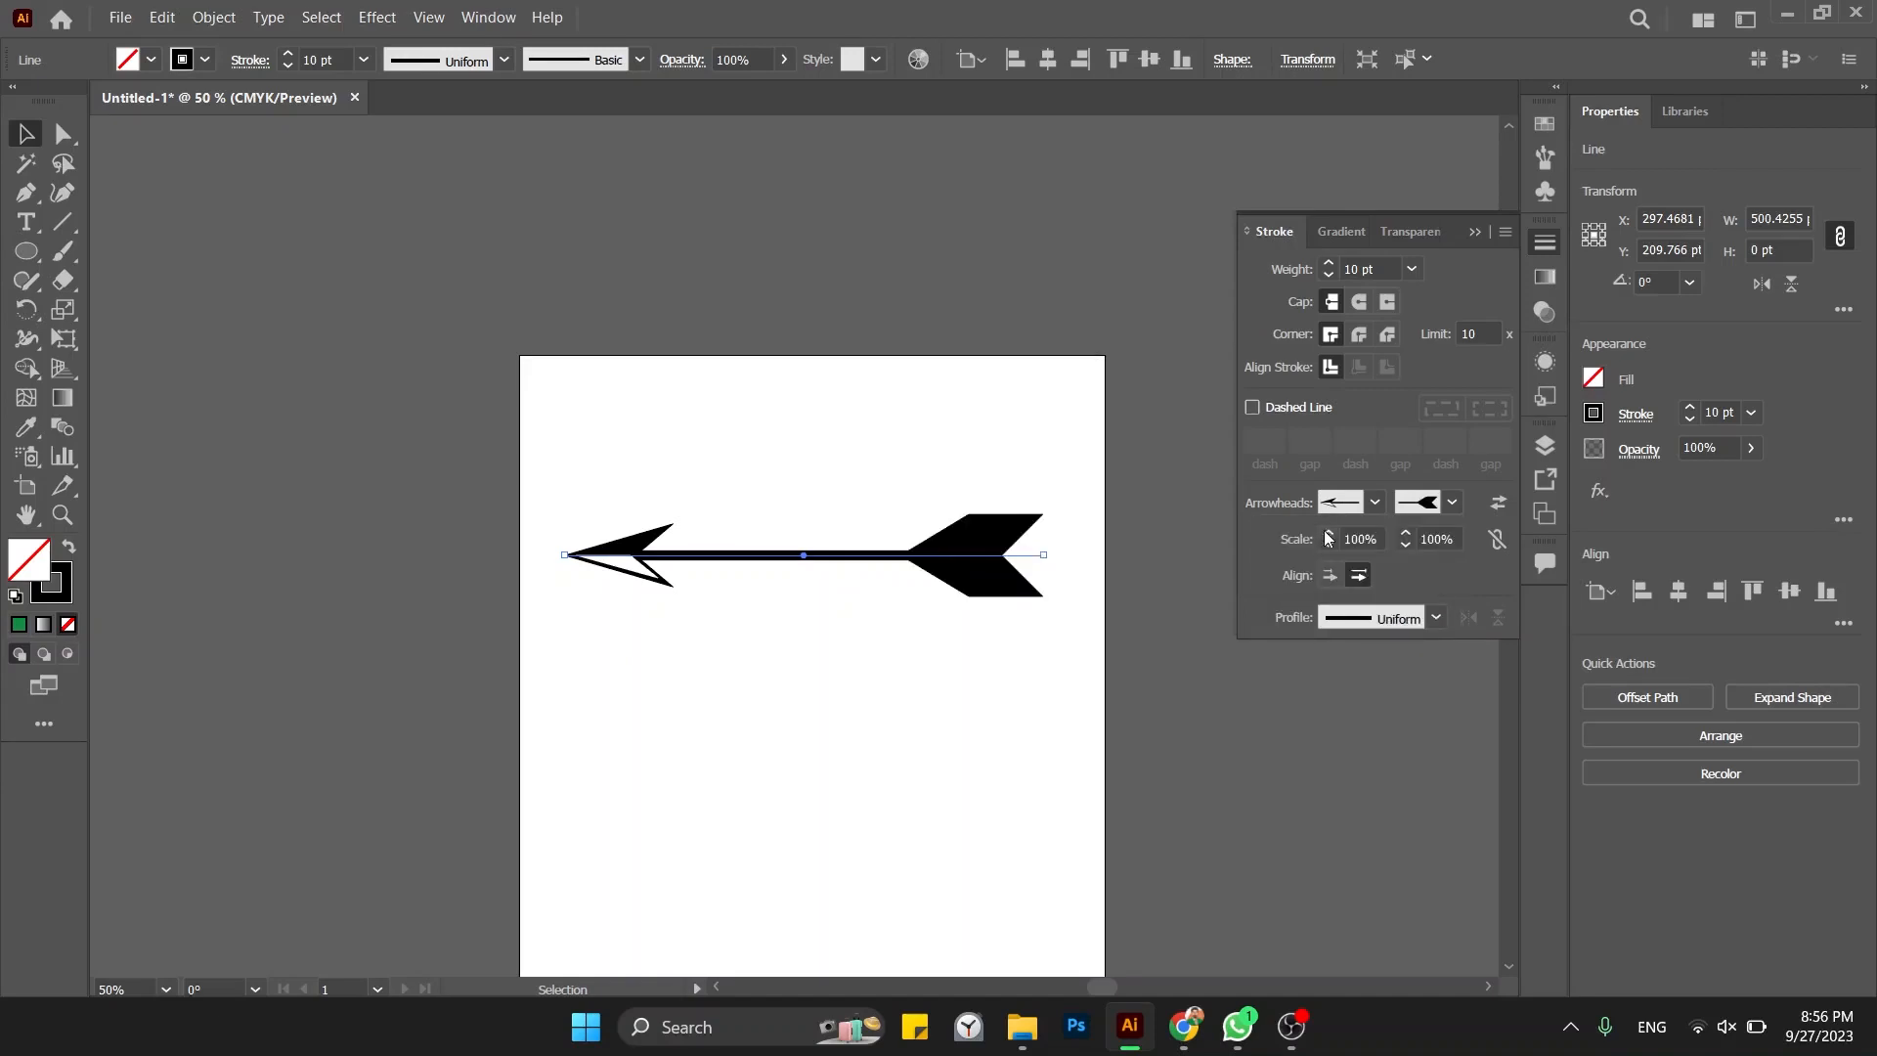
left_click(1453, 503)
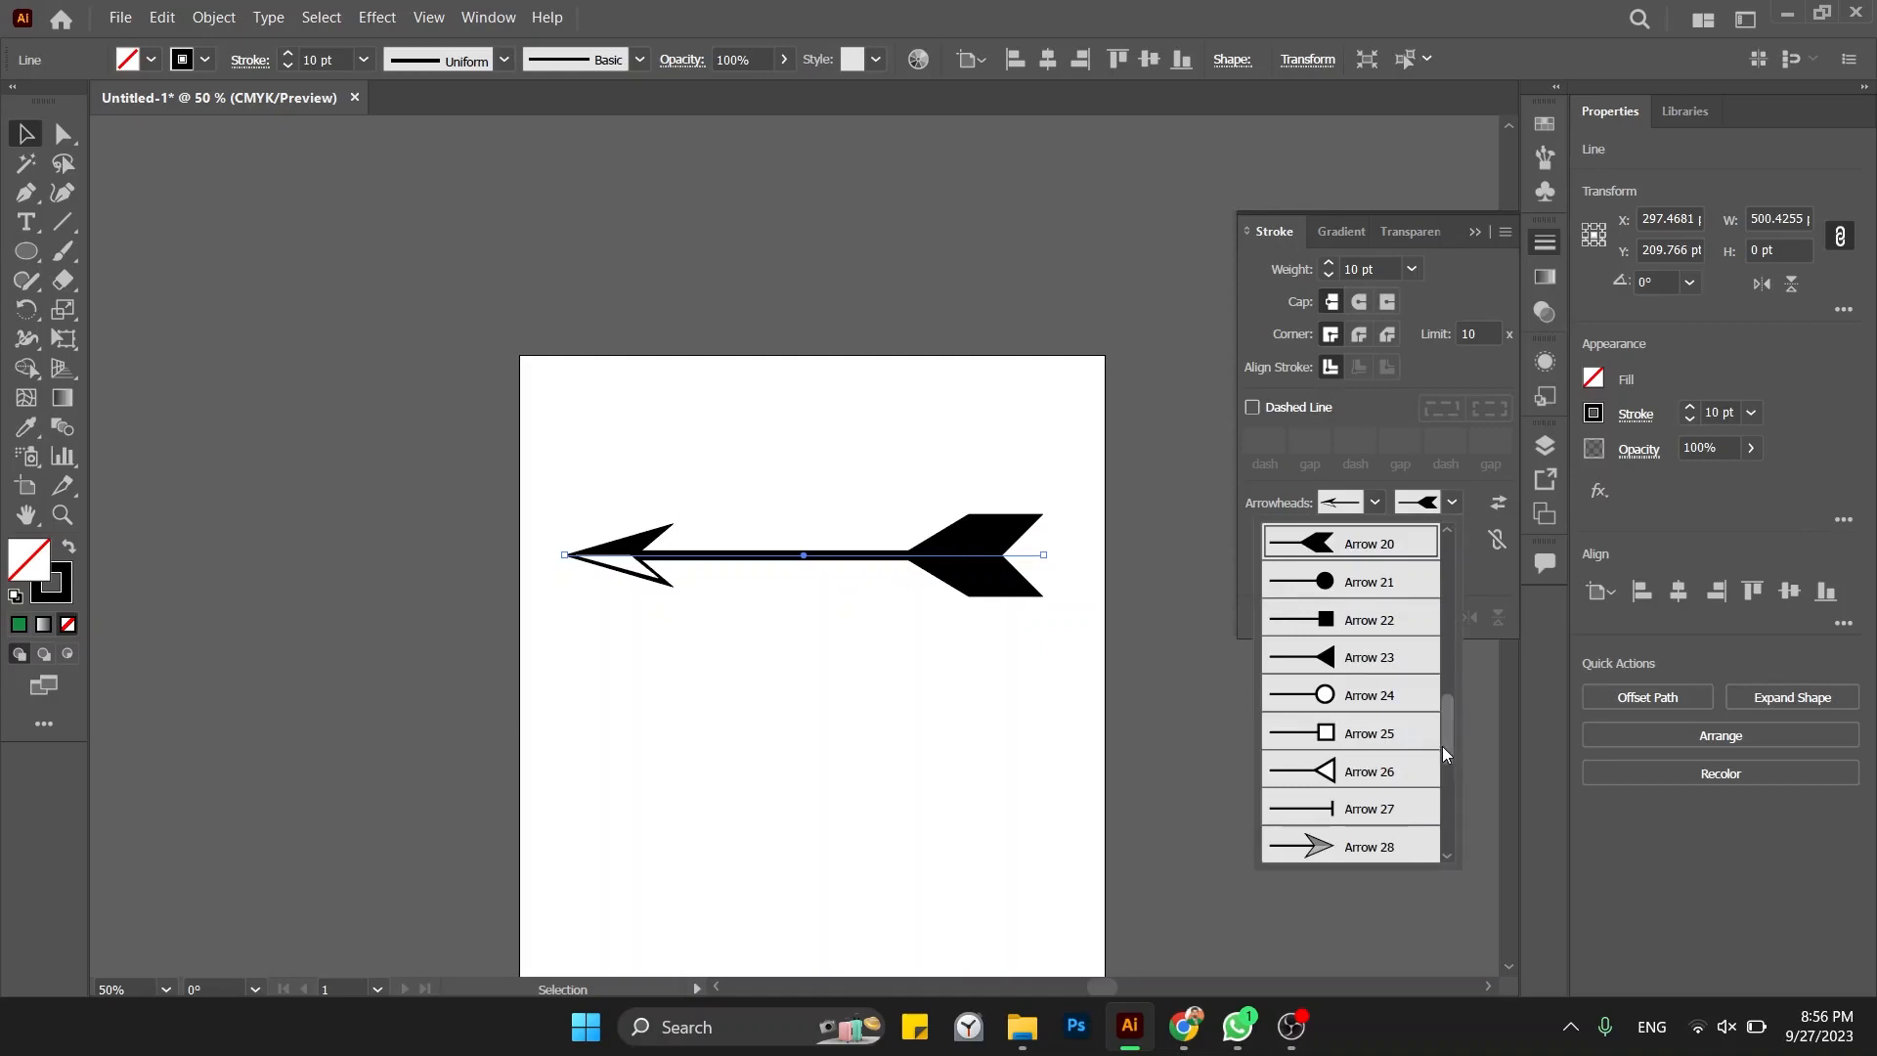
left_click_drag(1442, 747, 1445, 722)
left_click(1332, 585)
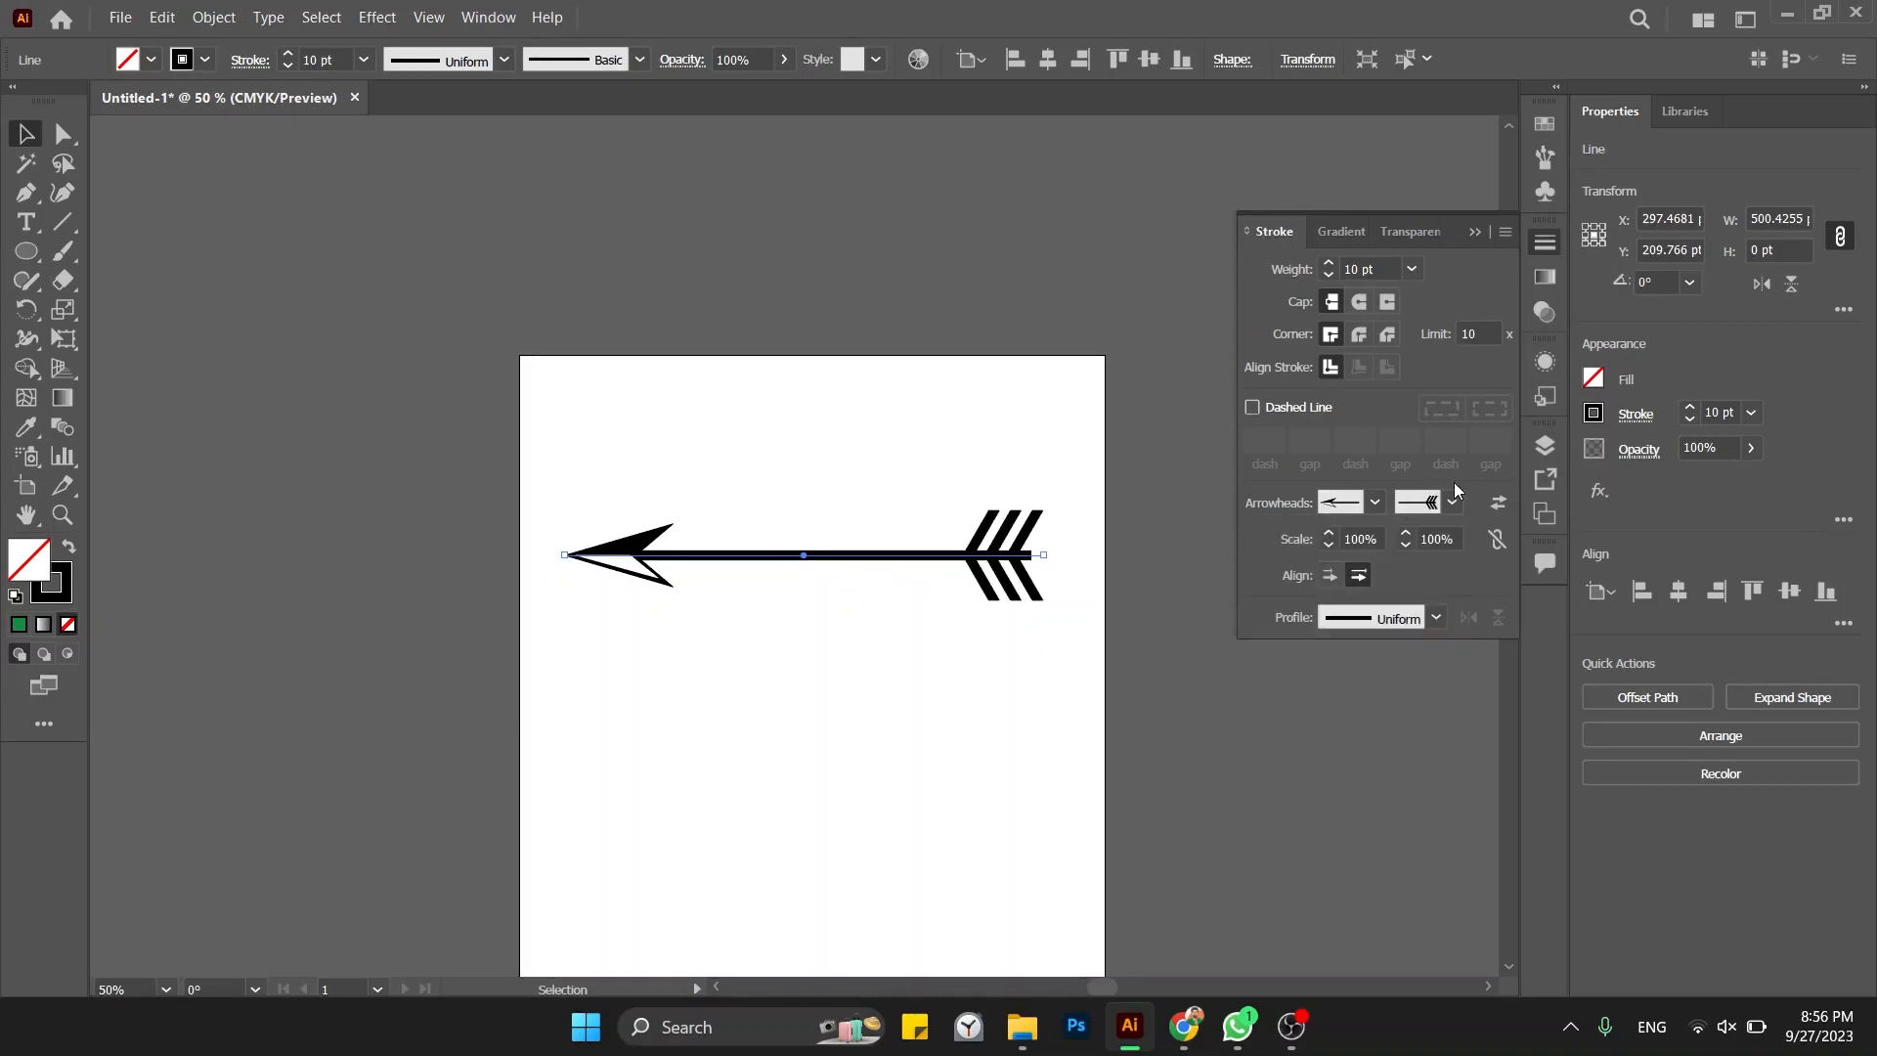
Step: Set the line's end arrowhead to Arrow 17 and reselect the line
left_click(1452, 502)
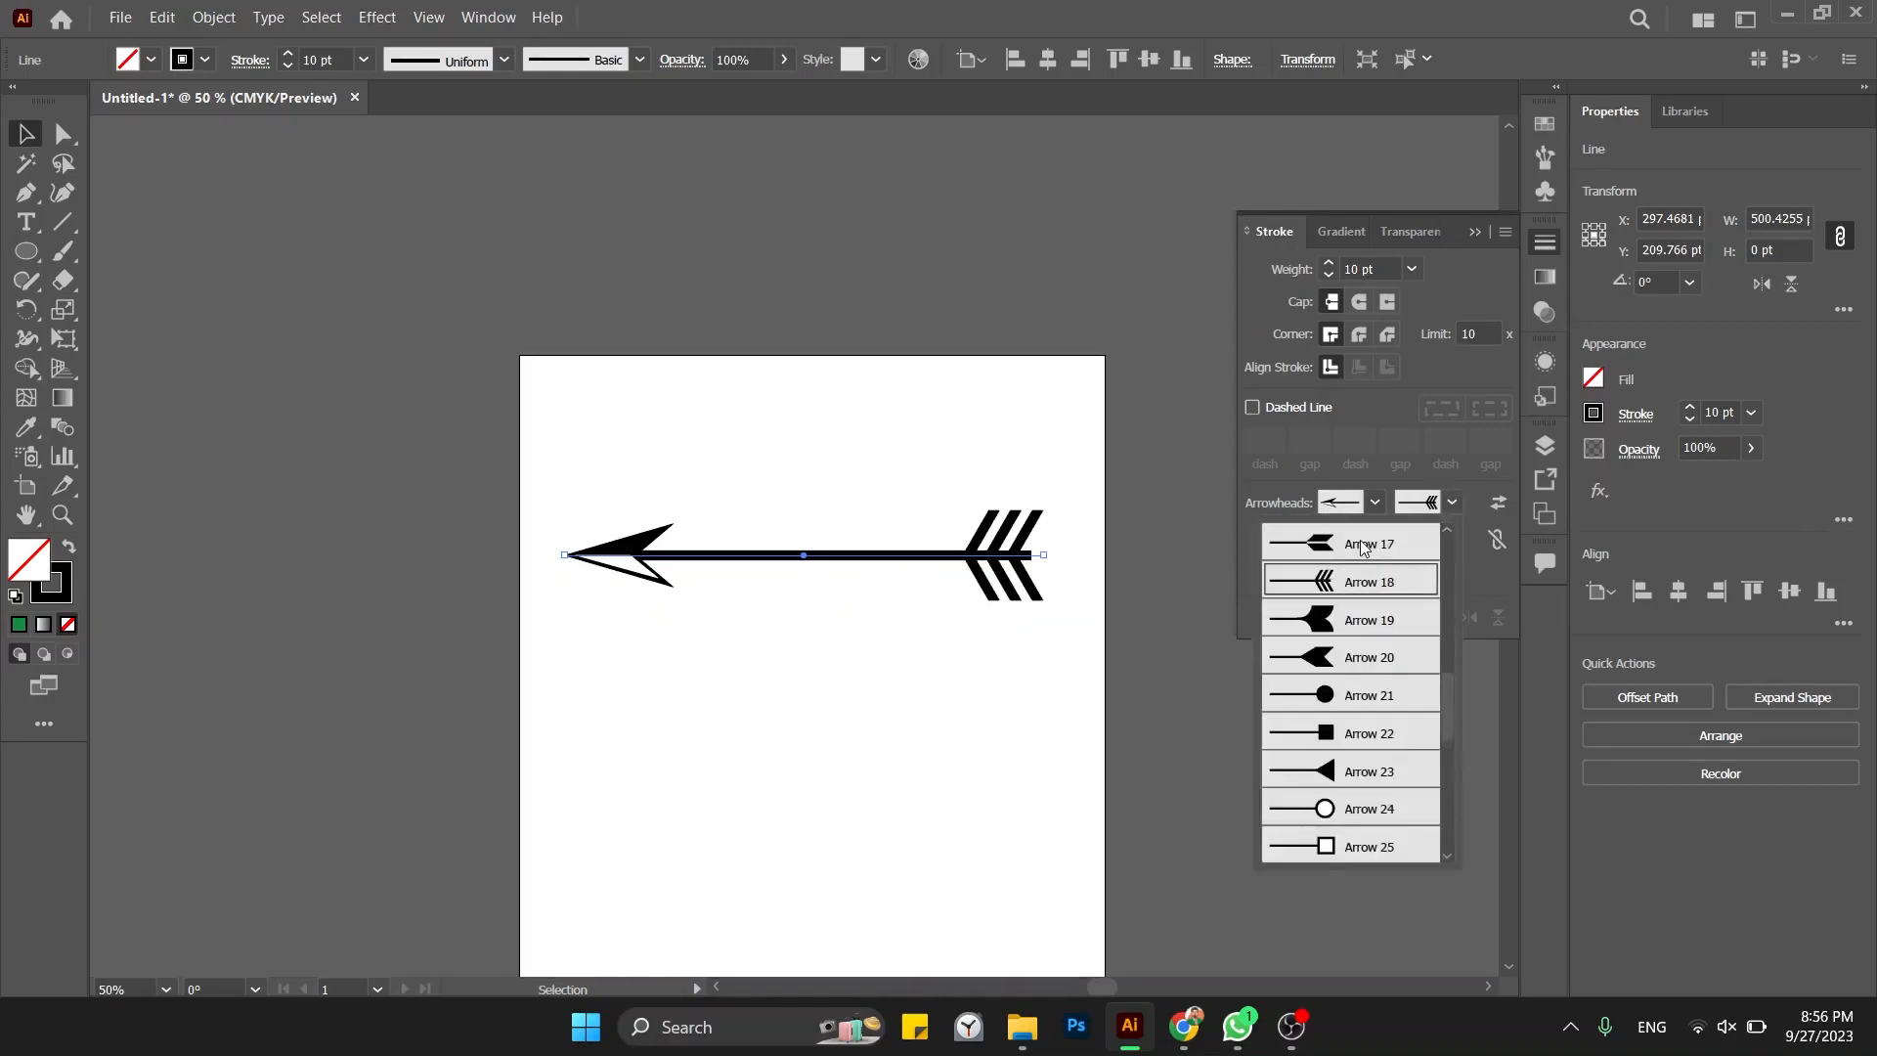
left_click(1369, 582)
left_click(954, 704)
left_click_drag(1007, 460, 852, 696)
Step: Close the end arrowhead list without a new choice and move the arrow line above the artboard
left_click(1452, 503)
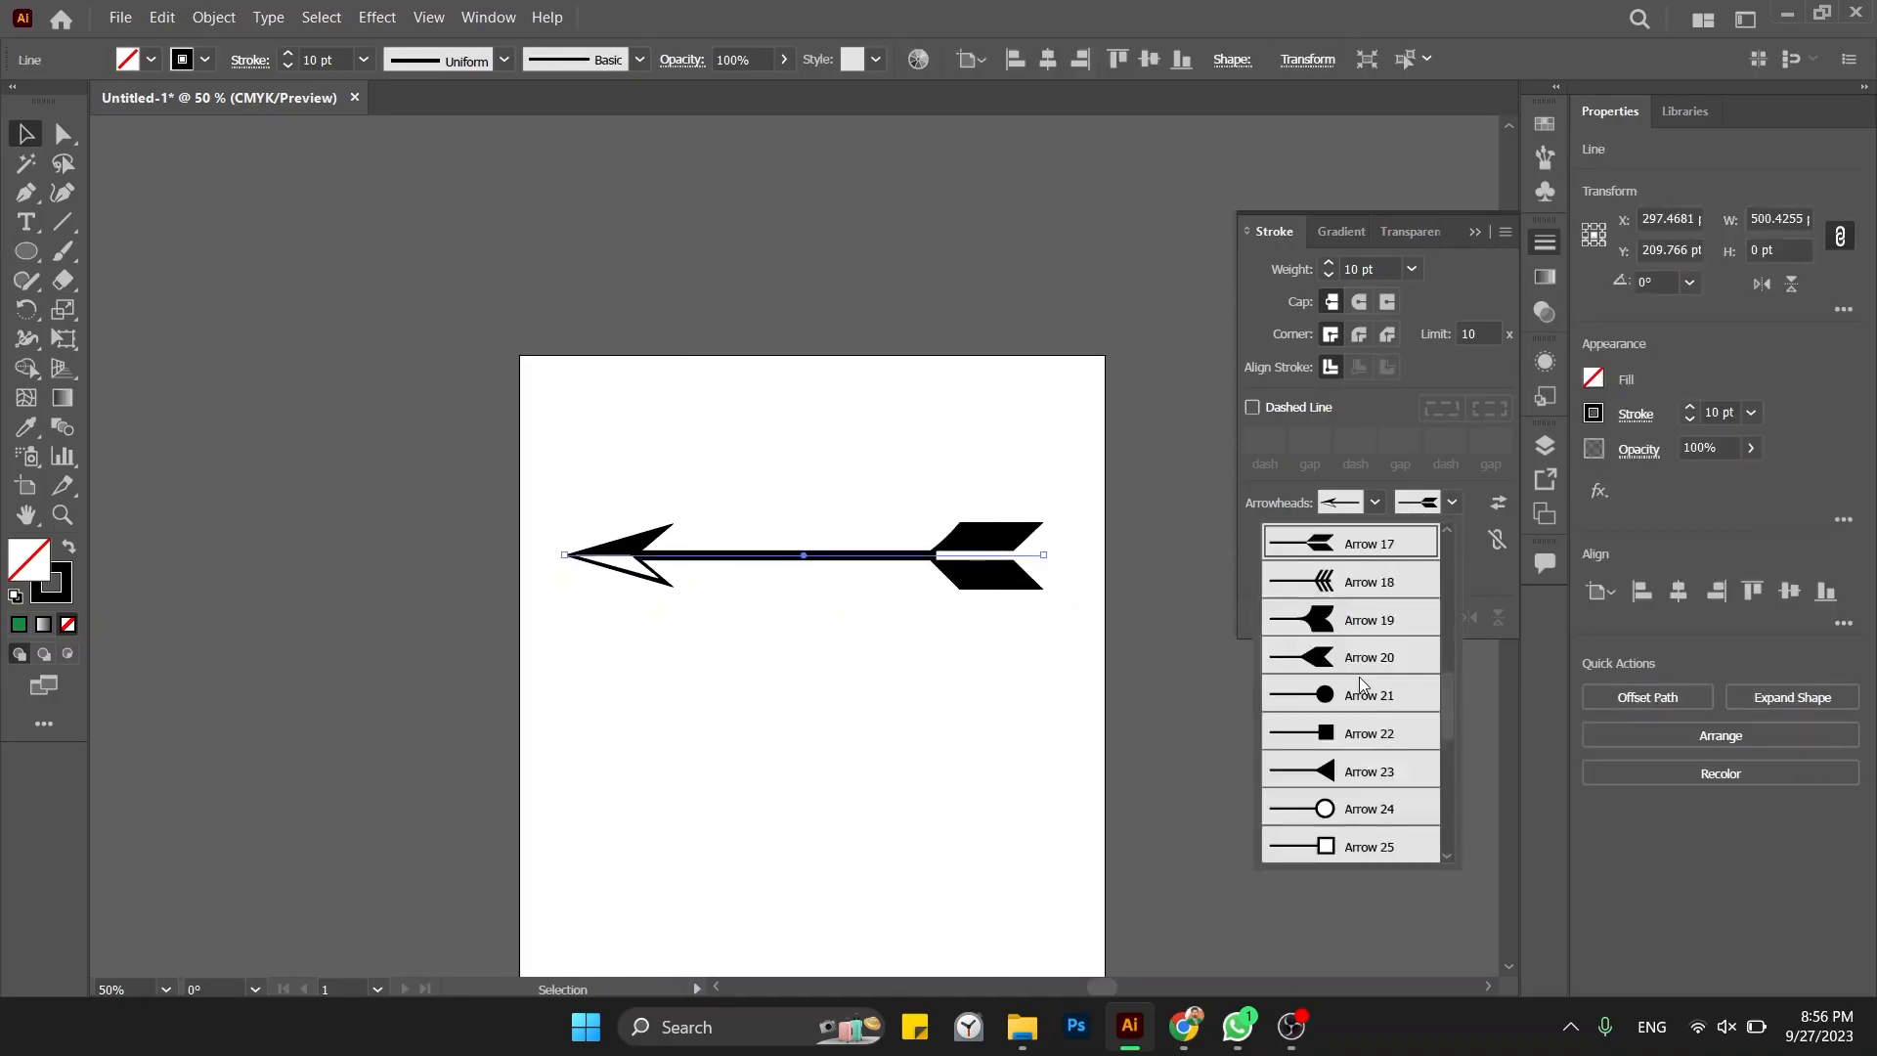
scroll(1361, 684, "down", 4)
scroll(1361, 684, "up", 8)
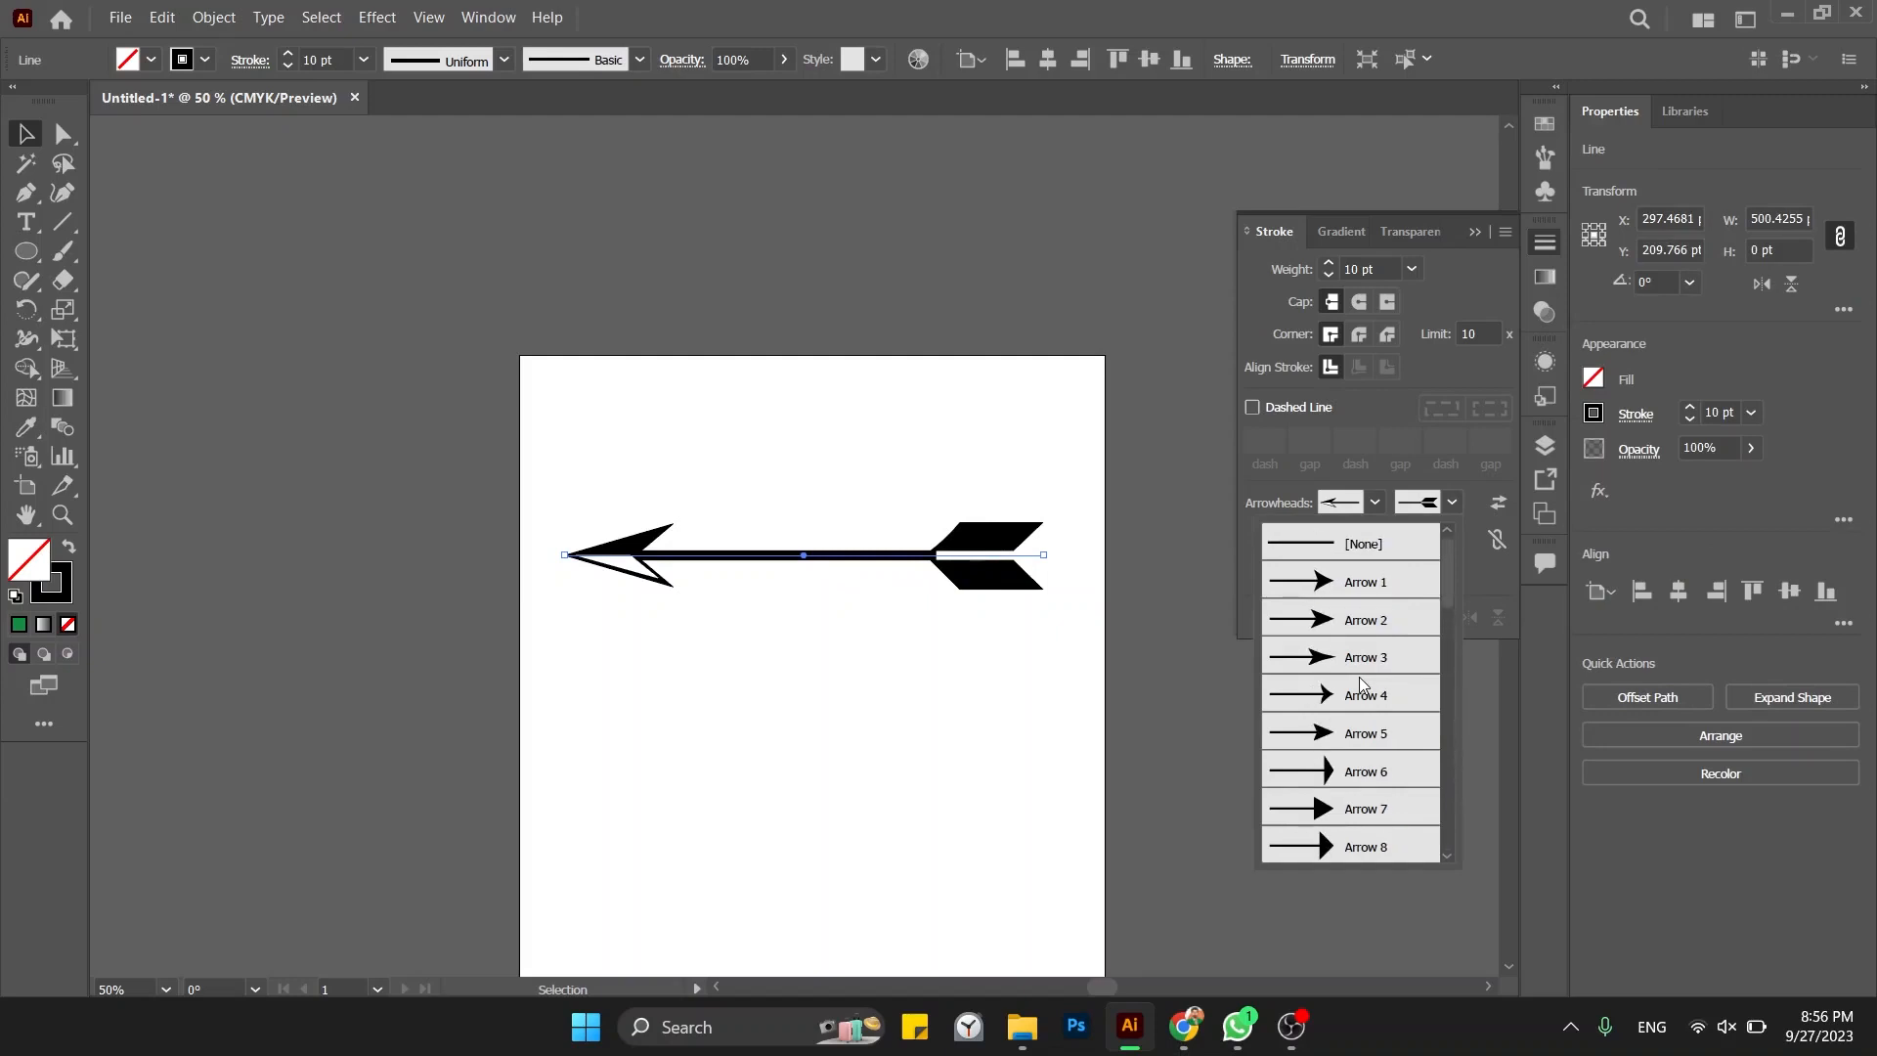
left_click(1124, 659)
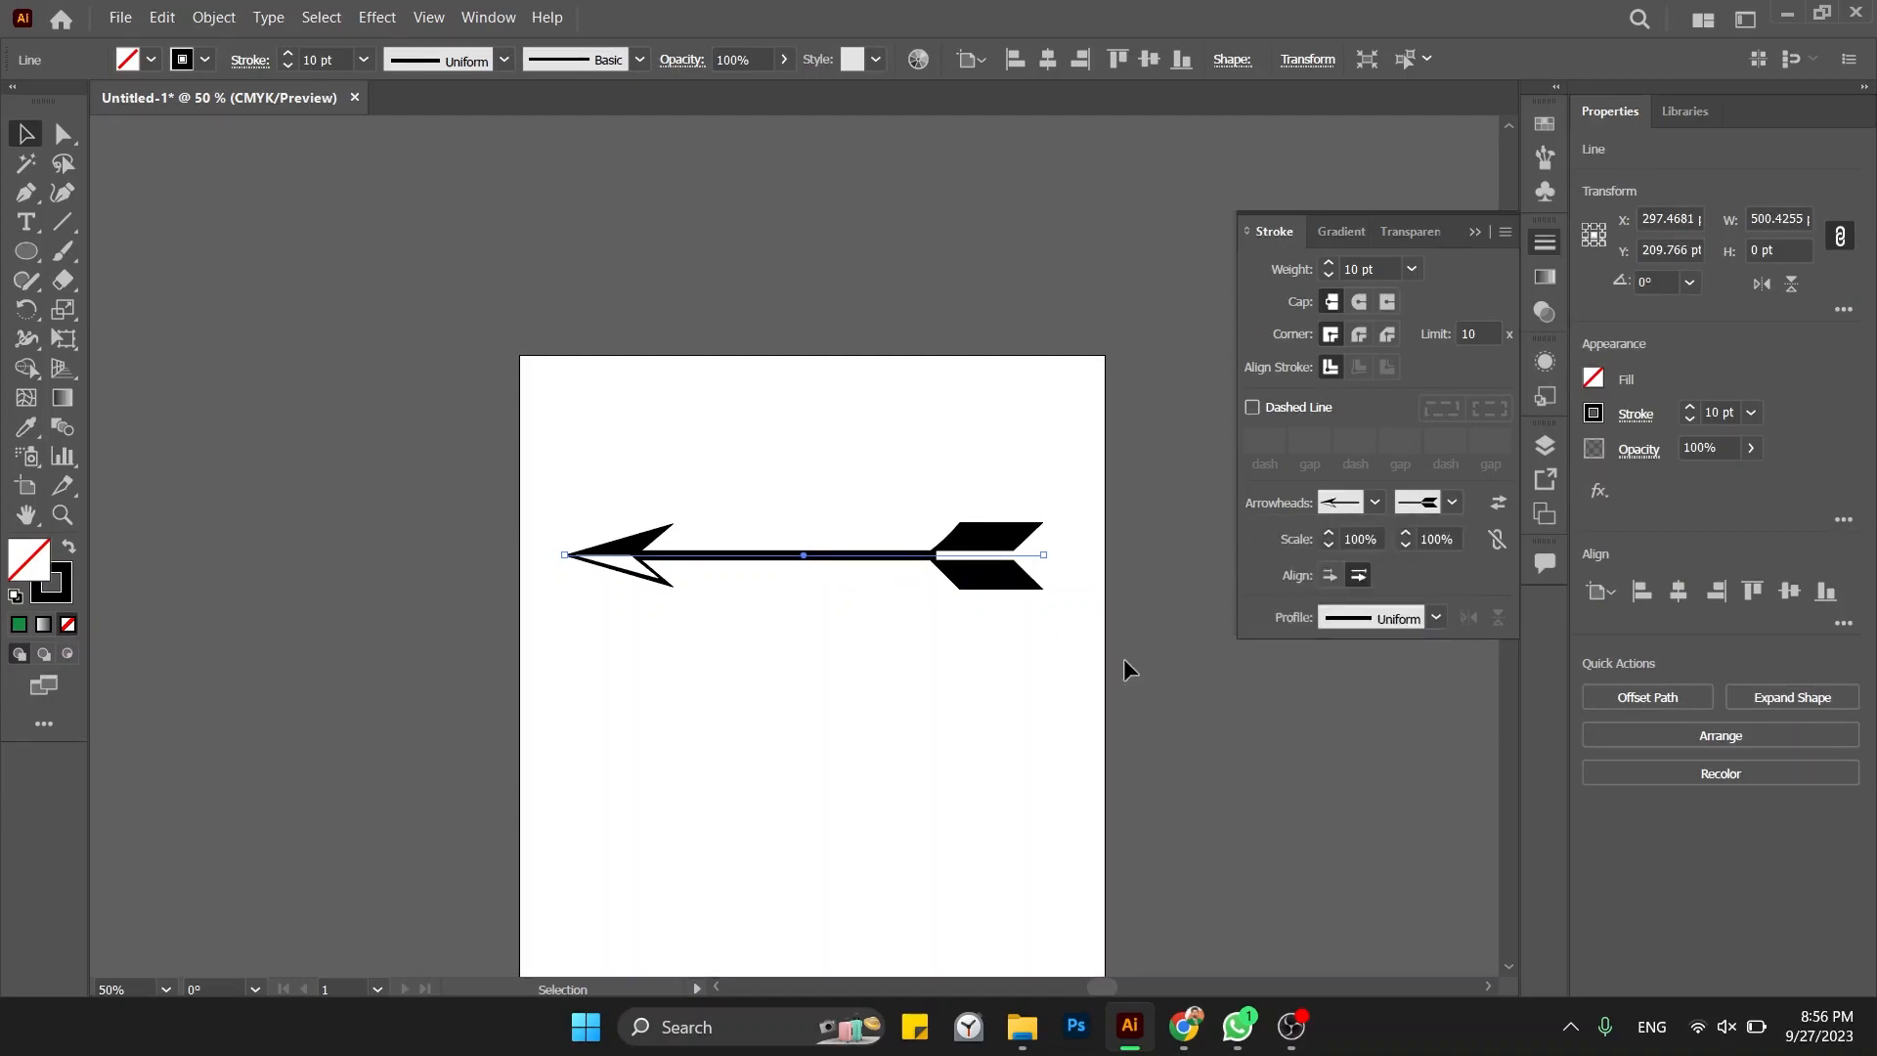
left_click(1114, 484)
left_click_drag(991, 573, 963, 256)
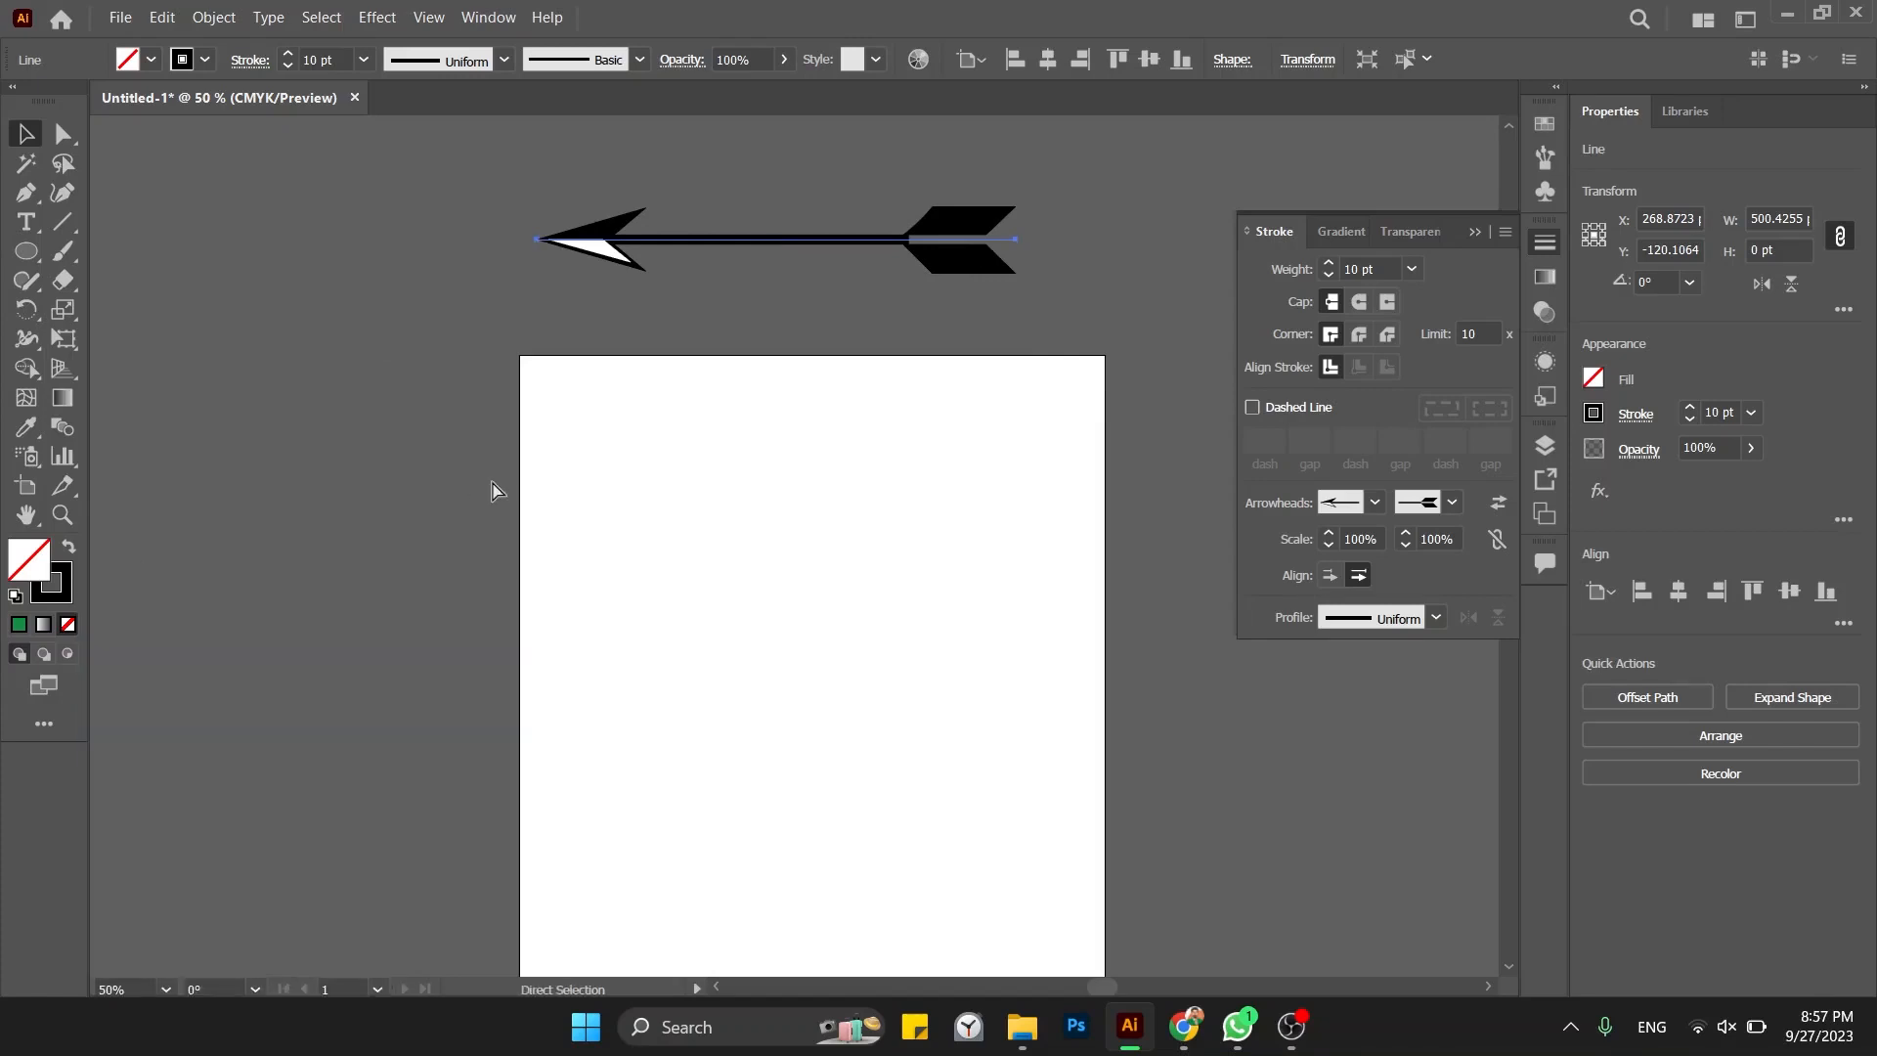
Step: Examine the arrow line's underlying path in outline view, return to preview and reselect the line
key("ctrl+y")
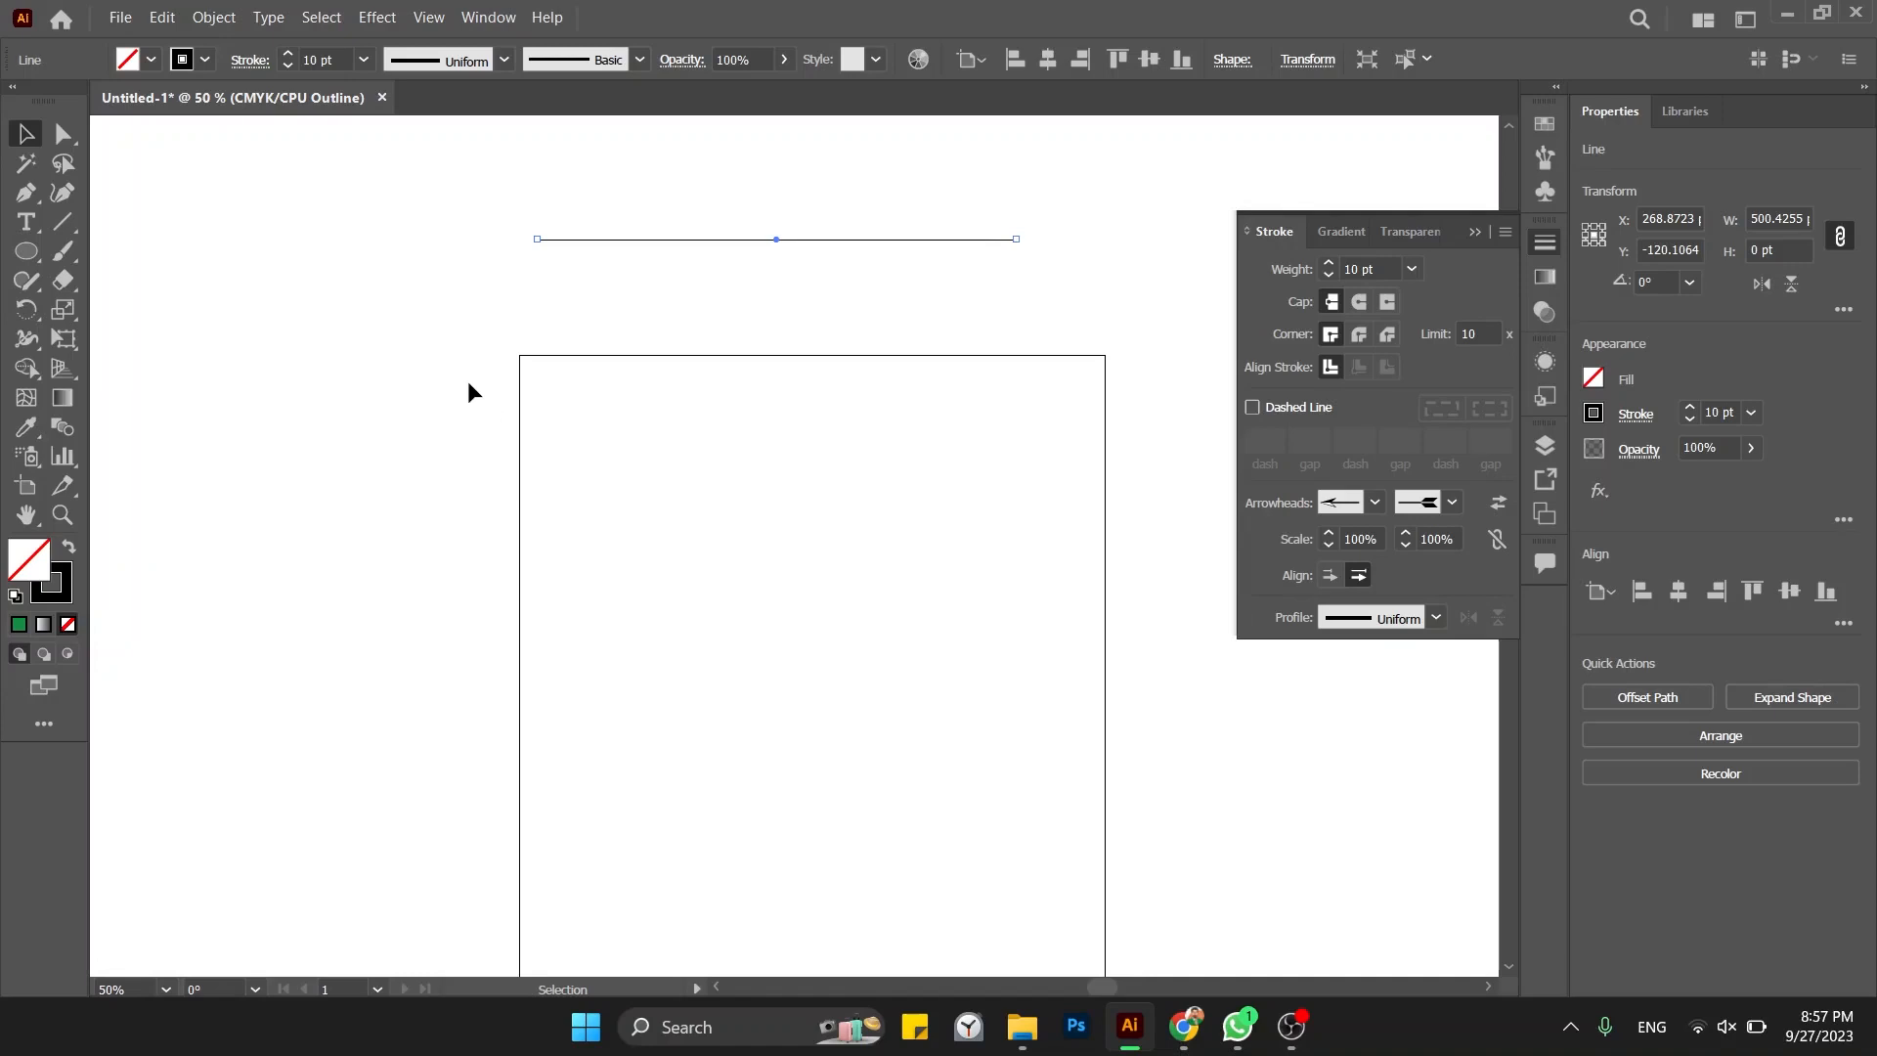
left_click(468, 379)
left_click_drag(491, 208, 598, 299)
key("ctrl+y")
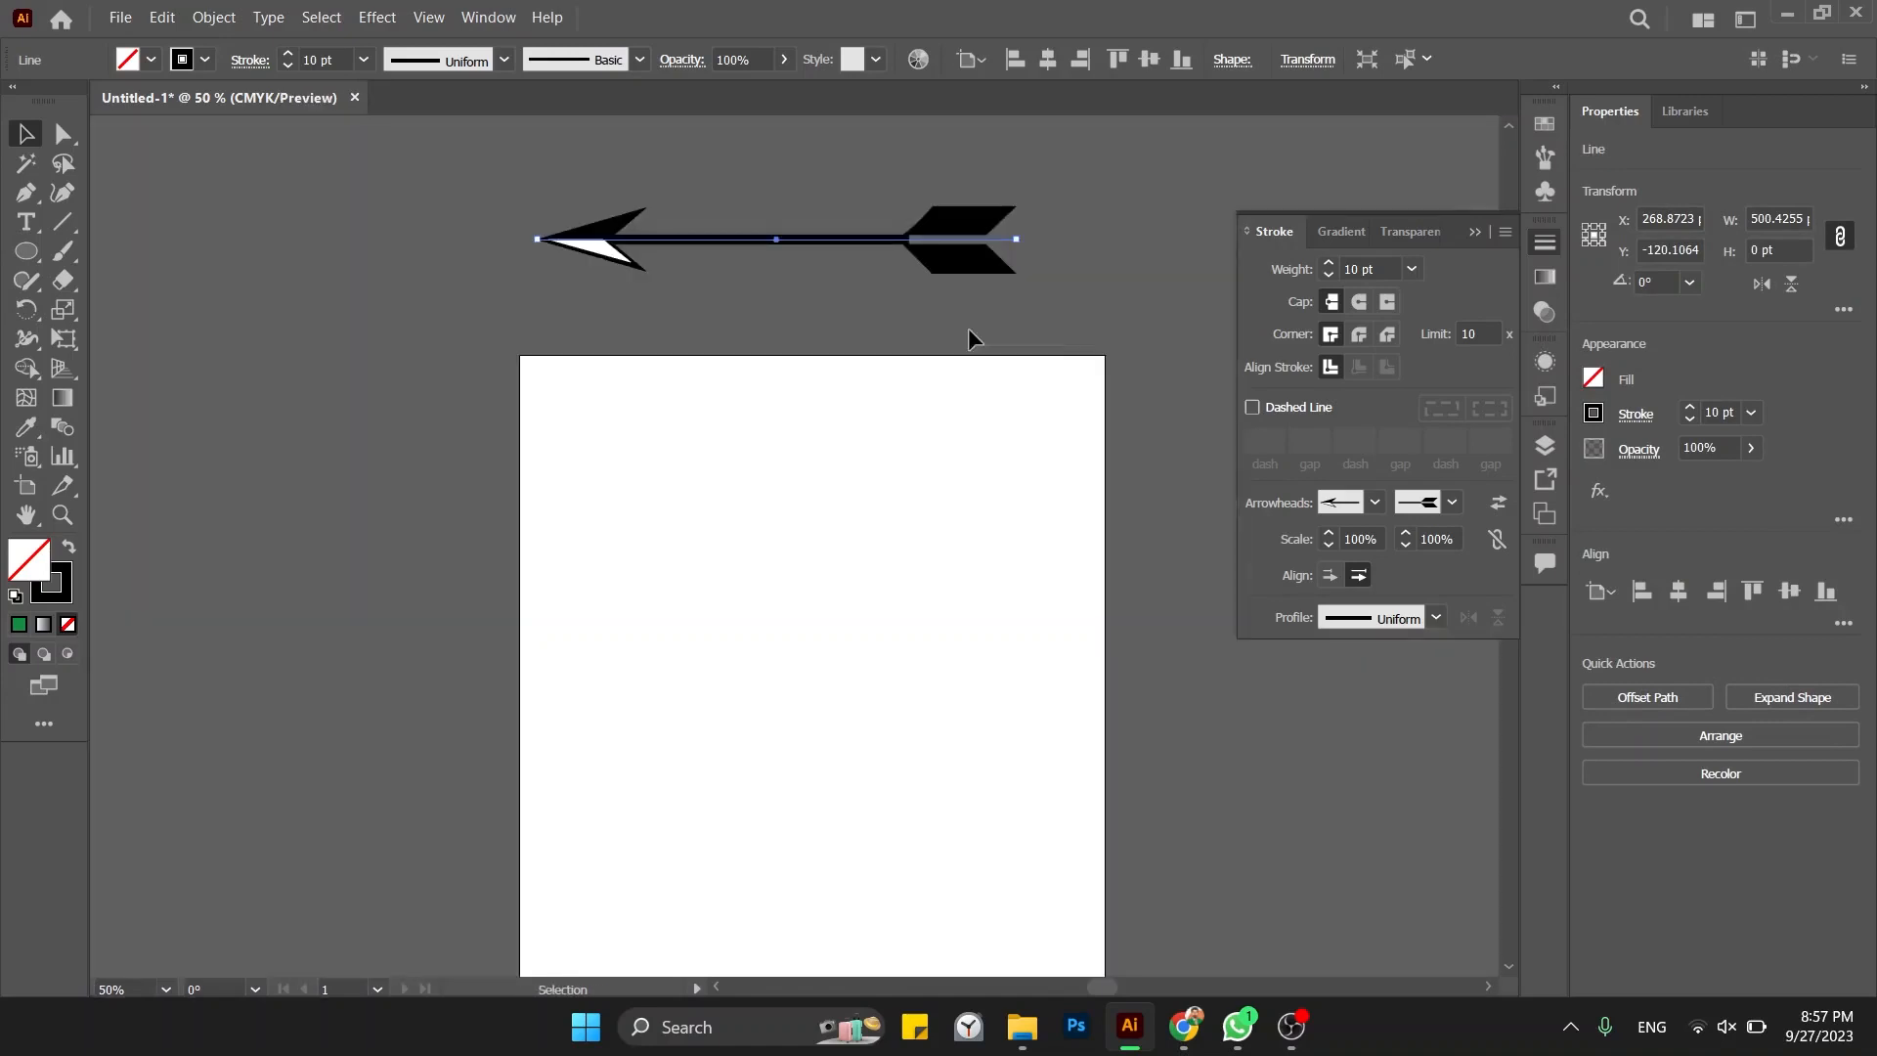
left_click(968, 340)
left_click_drag(1071, 172, 860, 394)
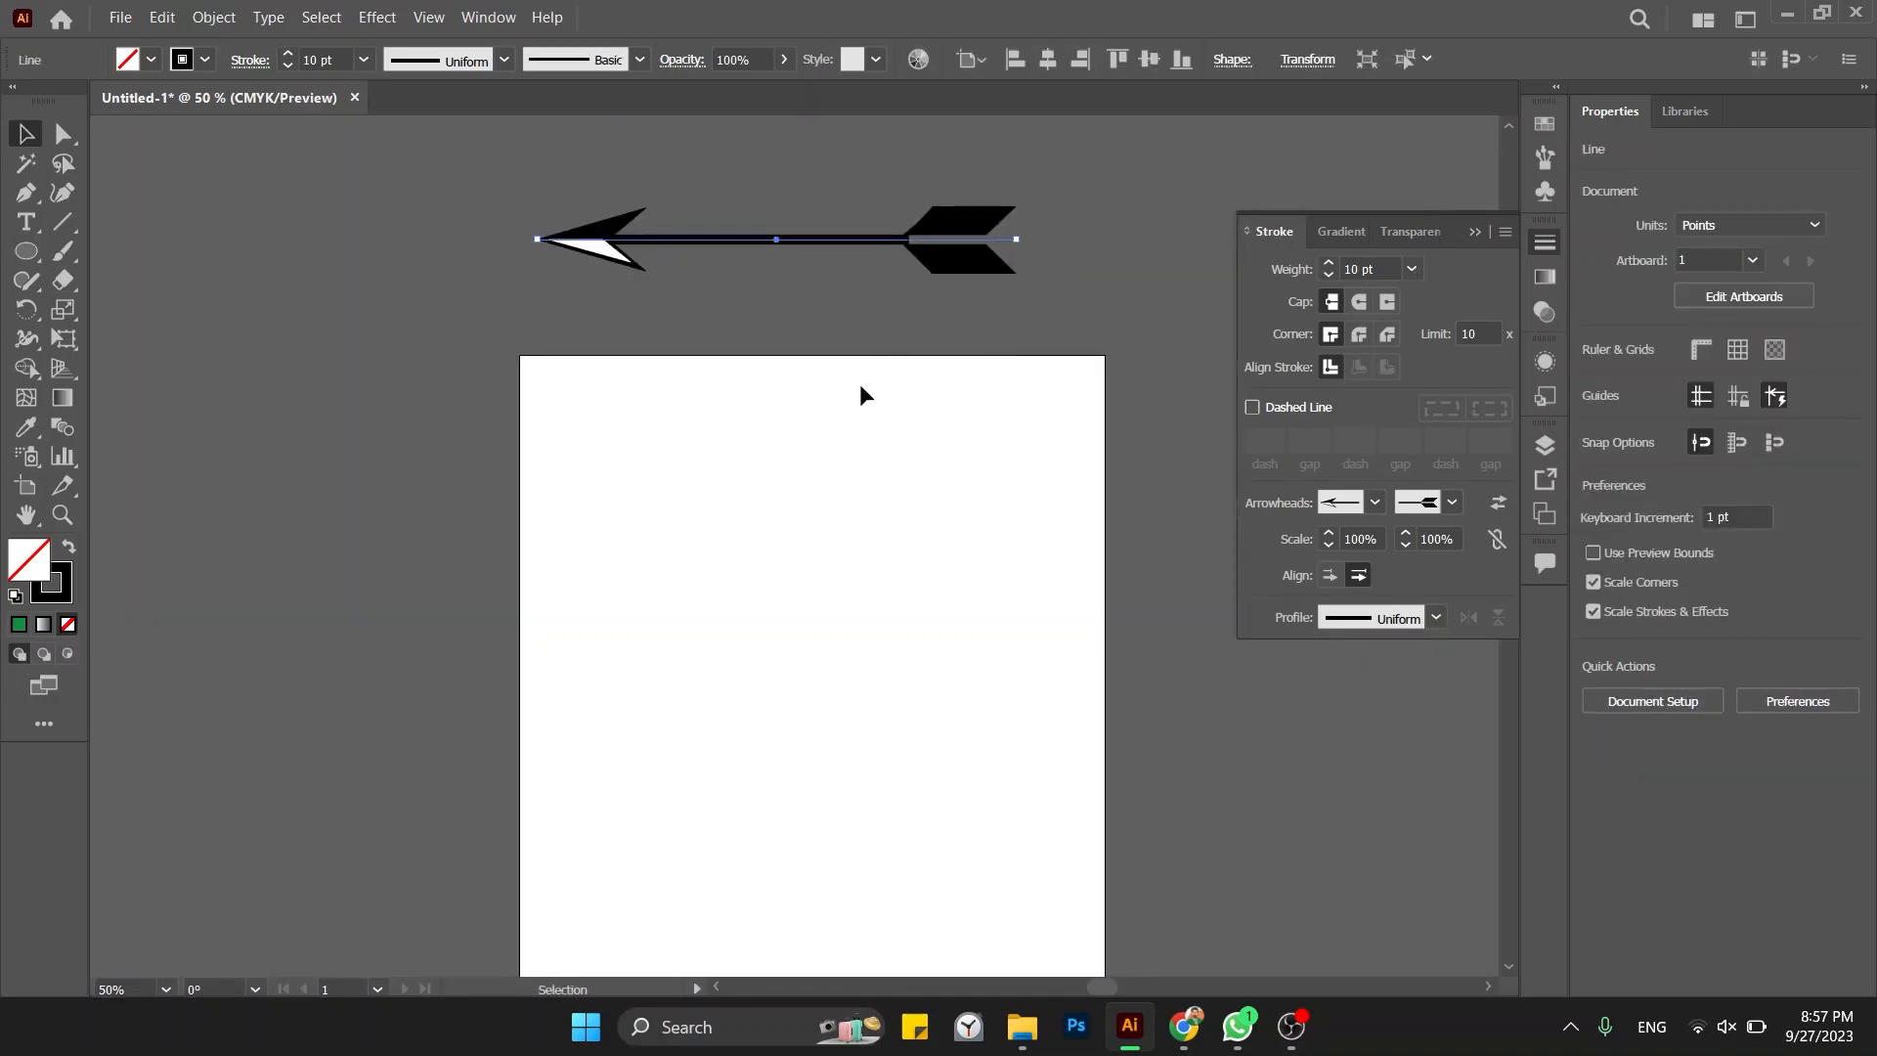
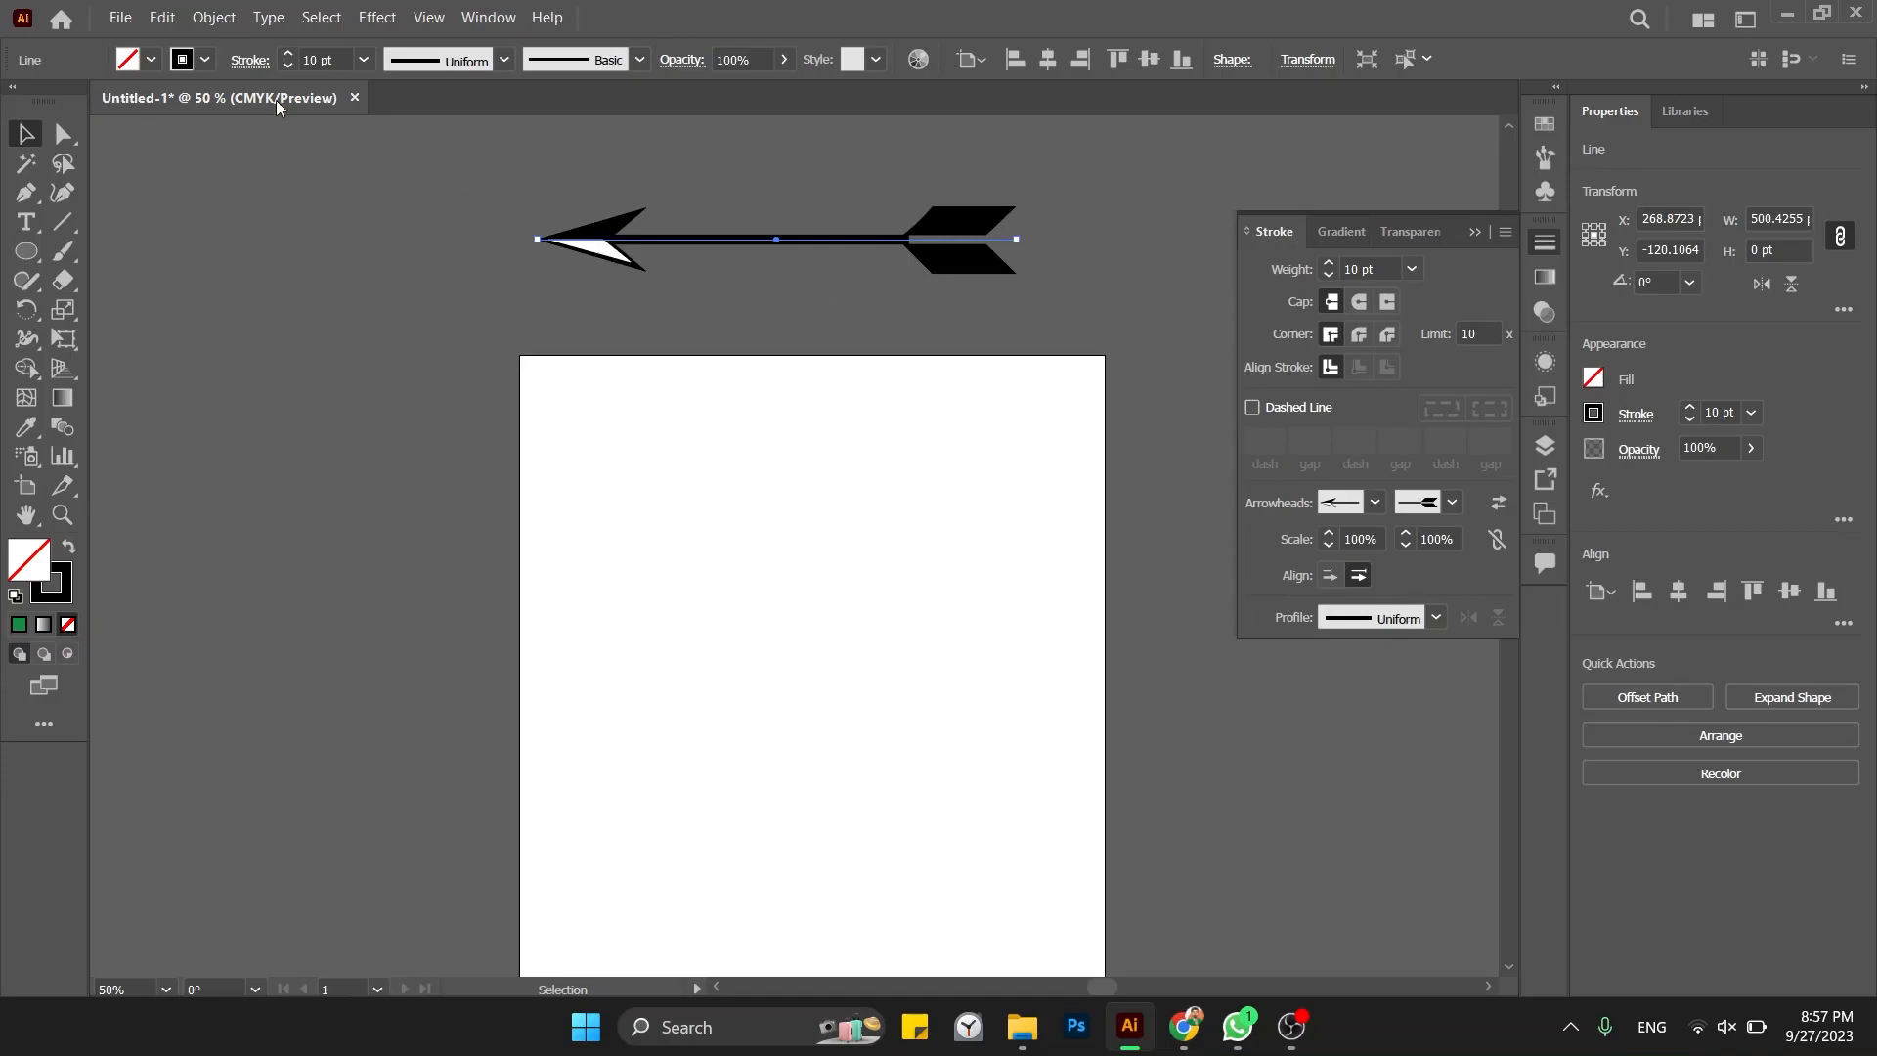
Step: Expand the appearance of the arrow line into separate shapes and deselect it
left_click(168, 19)
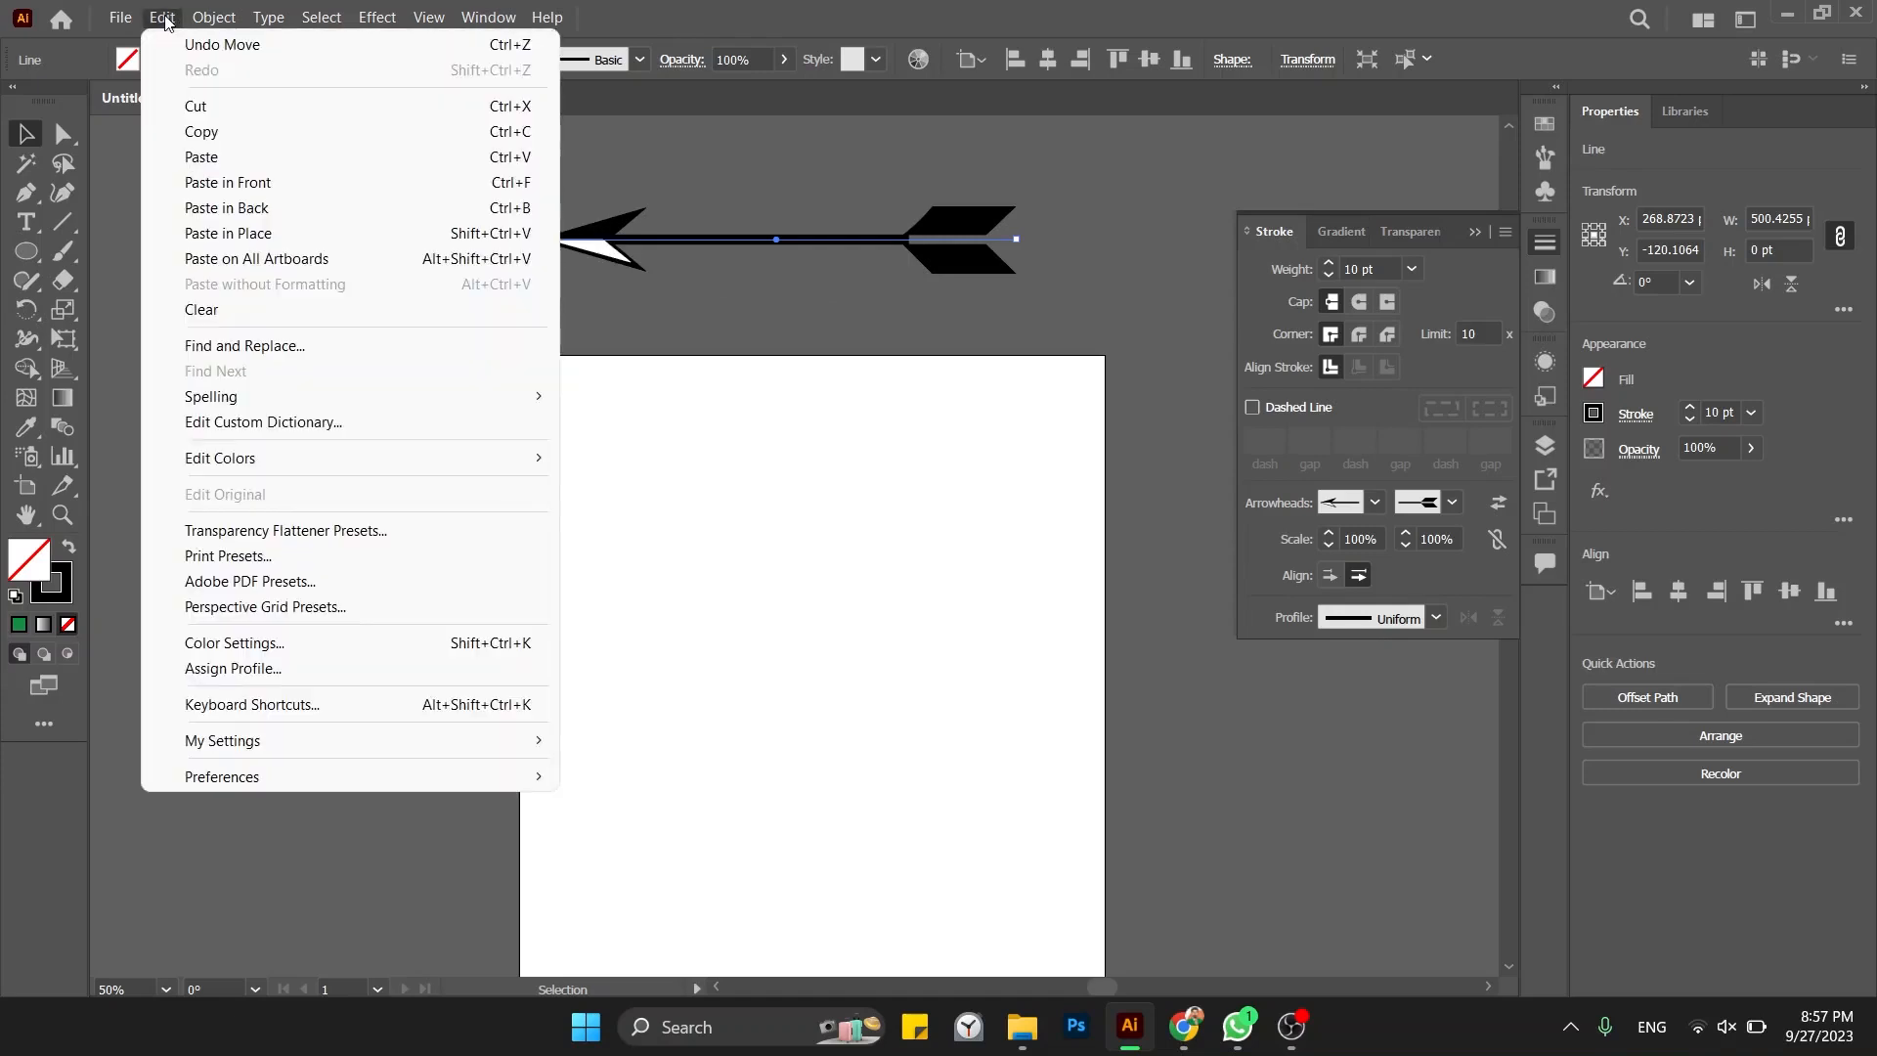
mouse_move(211, 18)
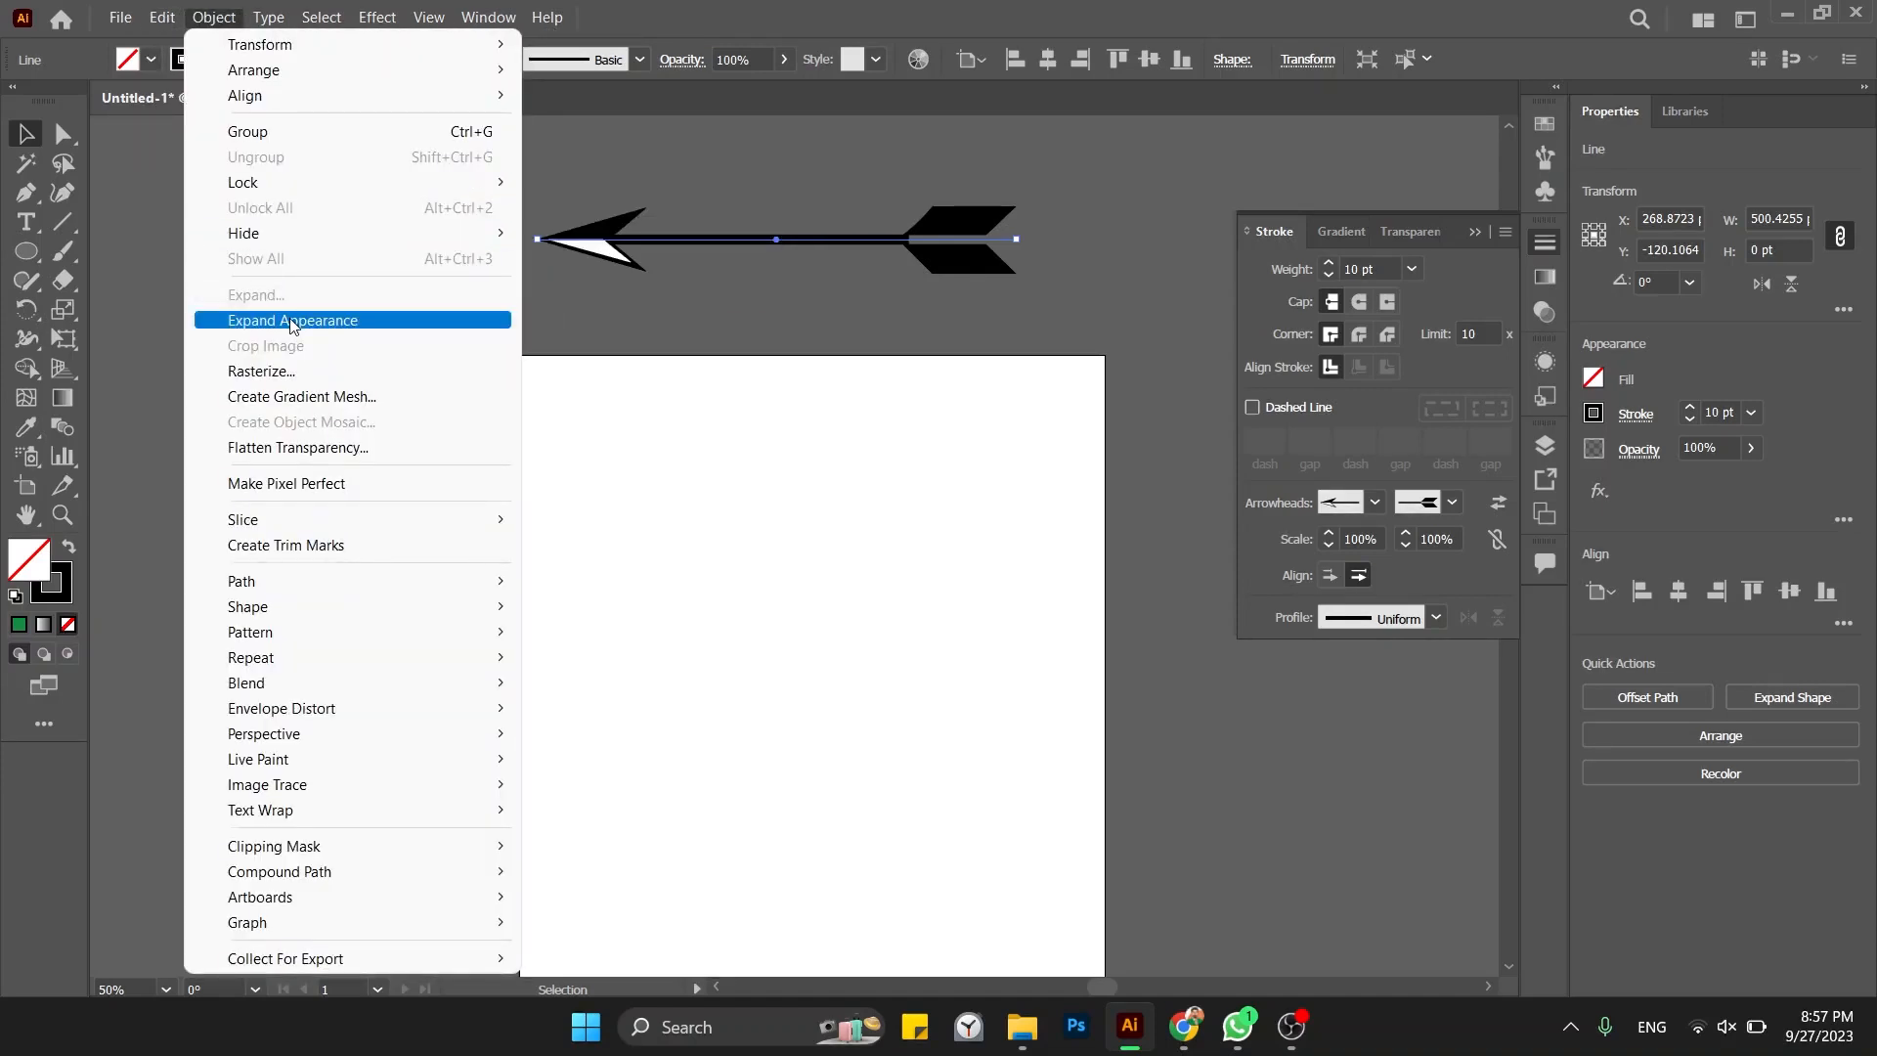
left_click(291, 321)
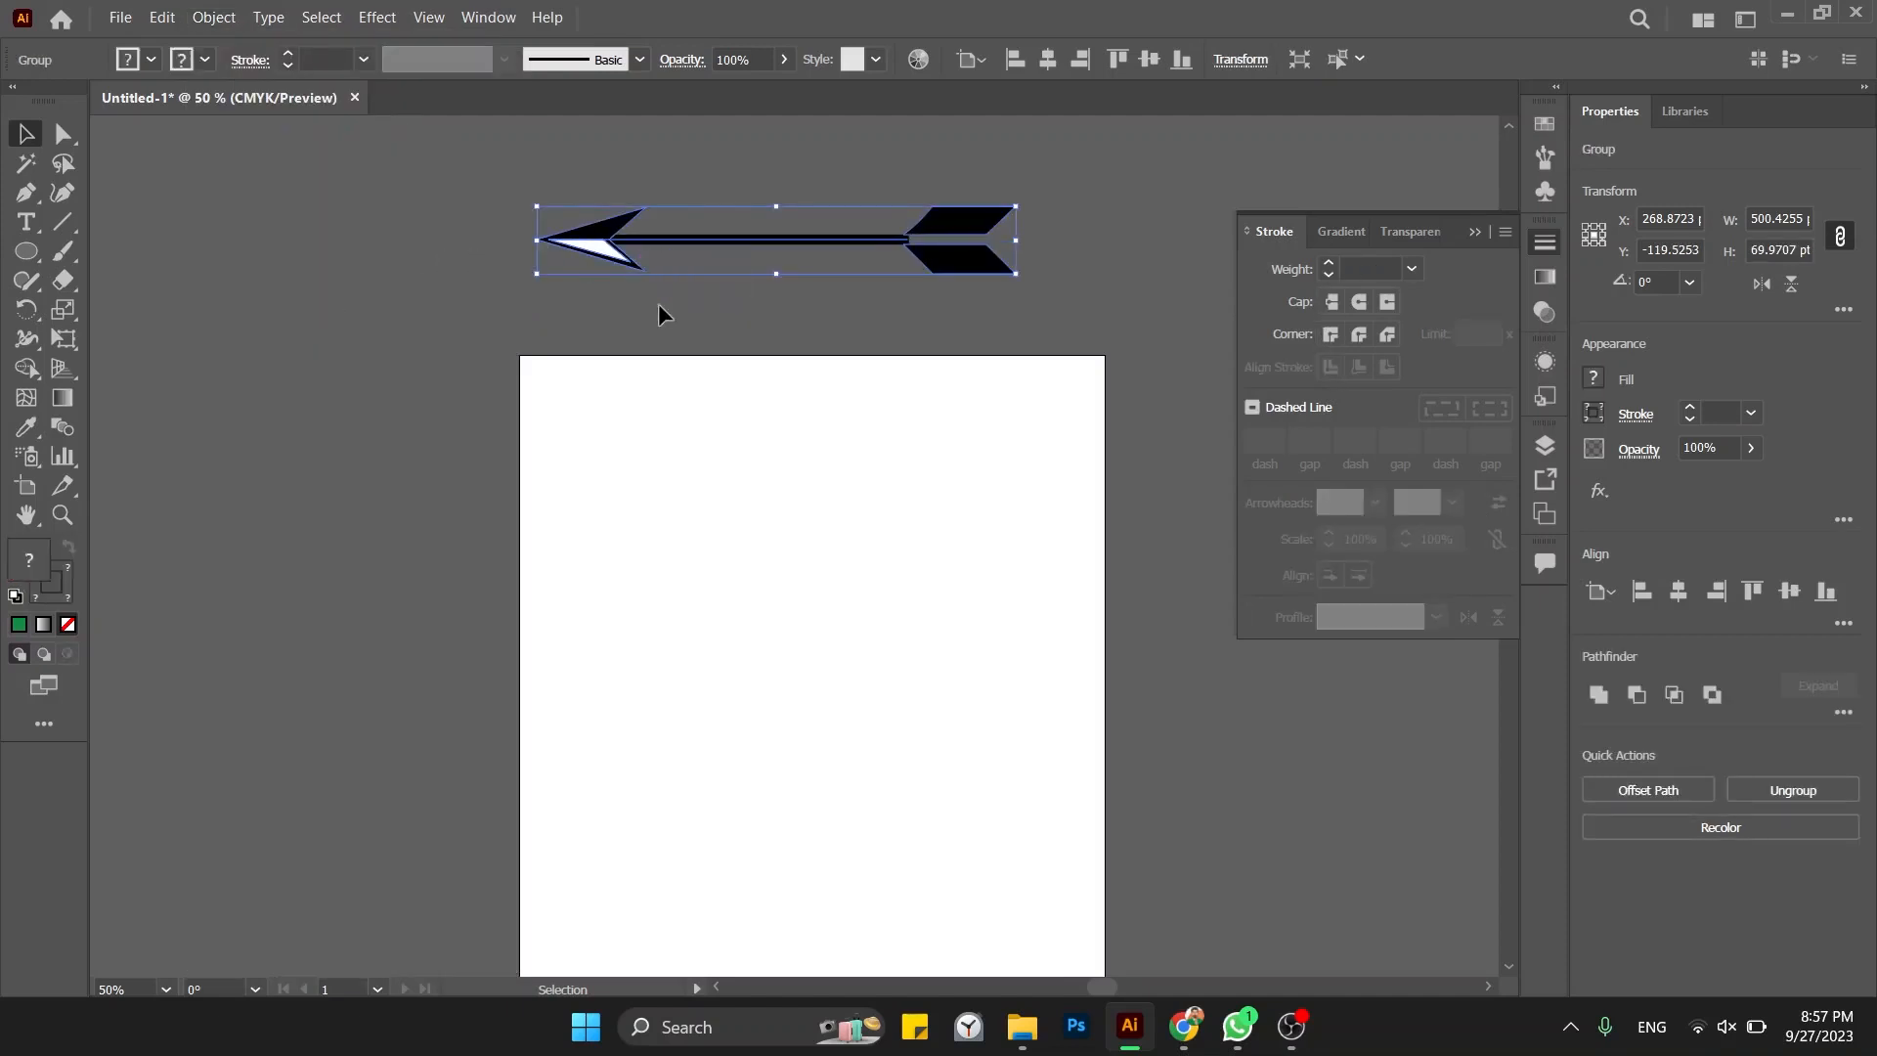
left_click(734, 281)
left_click(807, 244)
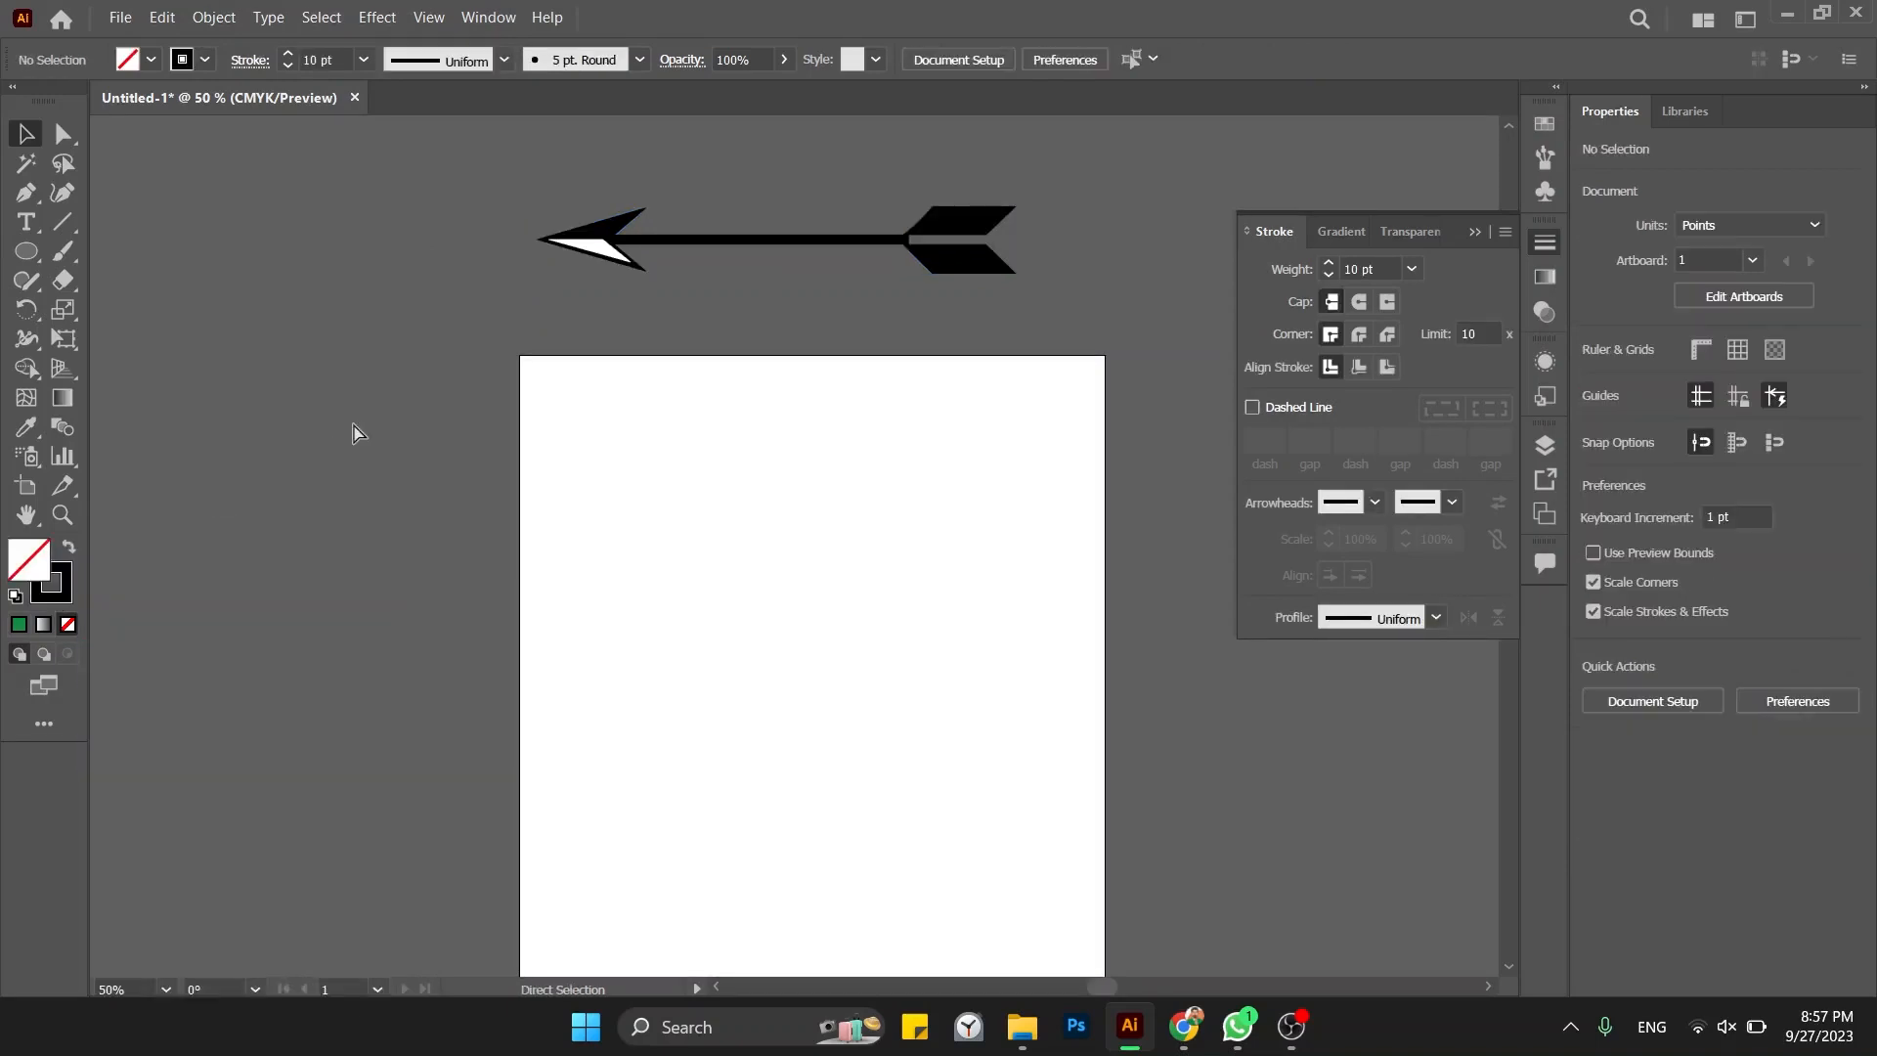
Step: Examine the expanded arrow's head, shaft and tail paths in outline view, and return to preview
key("ctrl+y")
left_click_drag(469, 179, 1017, 312)
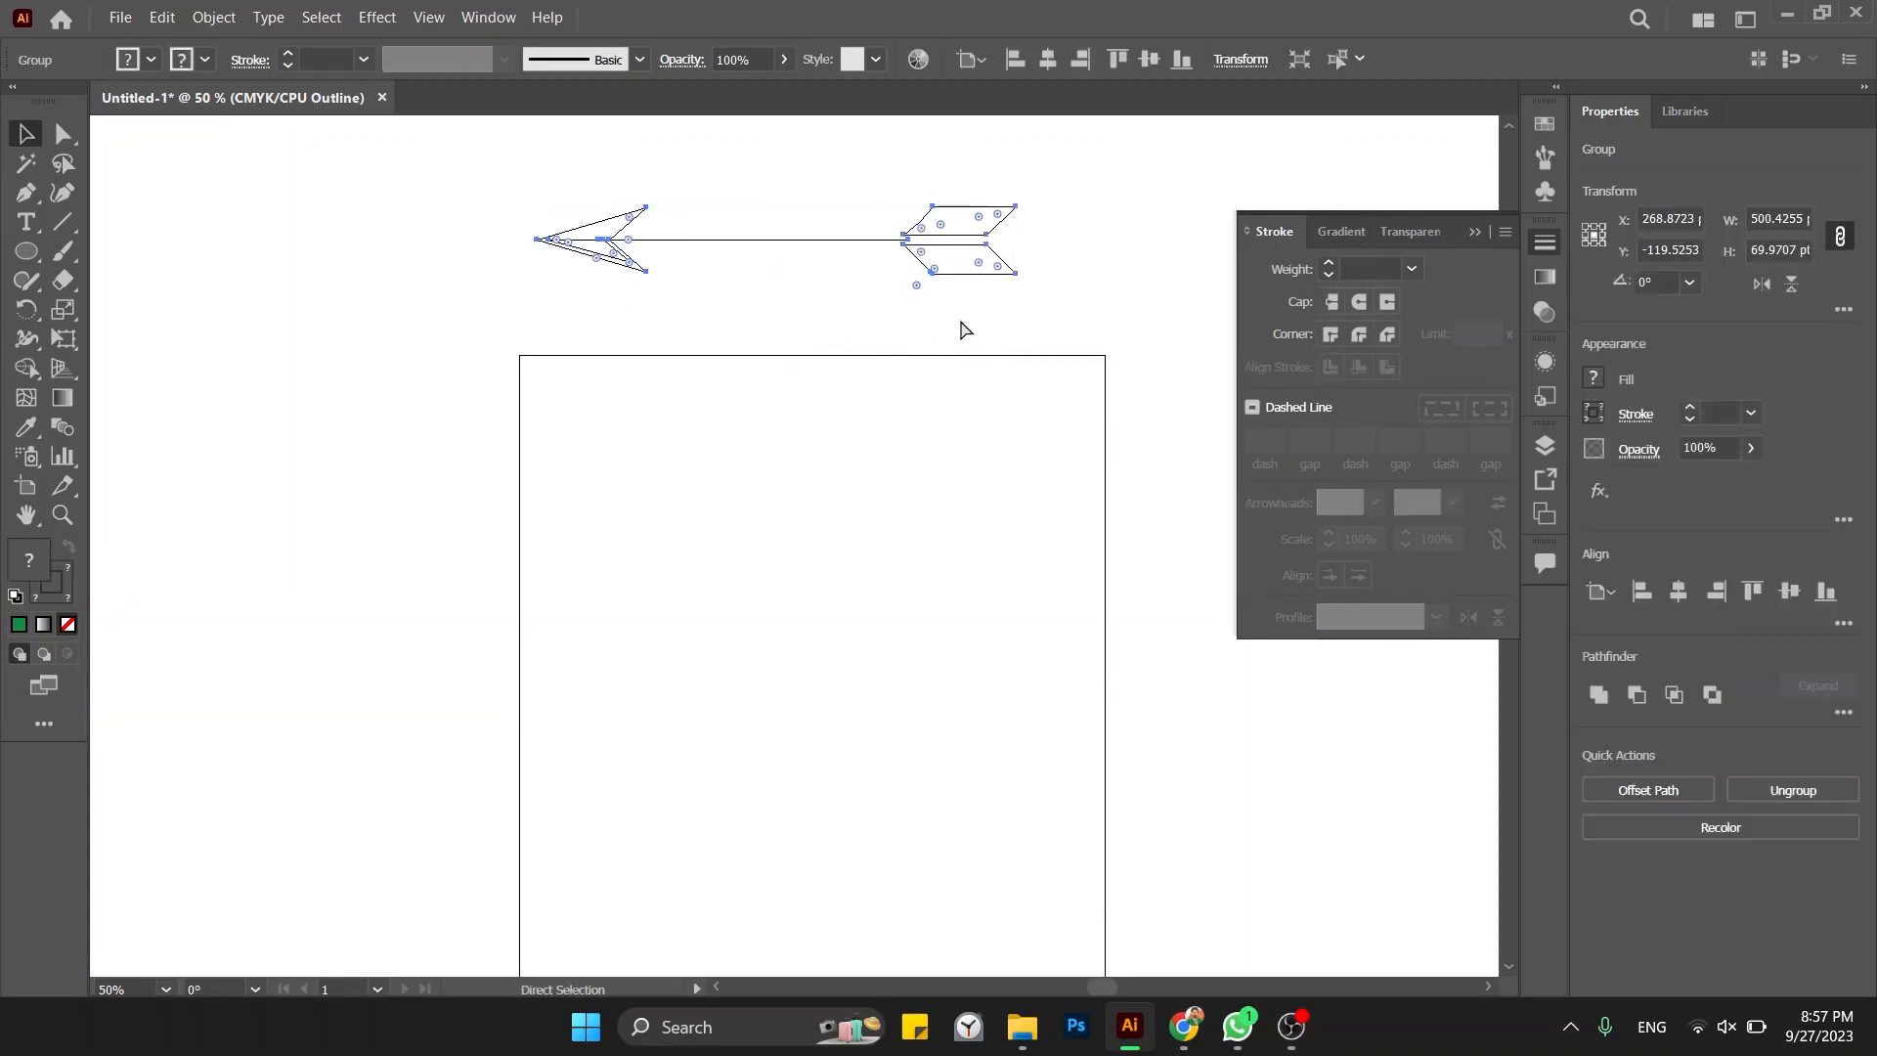
key("ctrl+y")
left_click(867, 358)
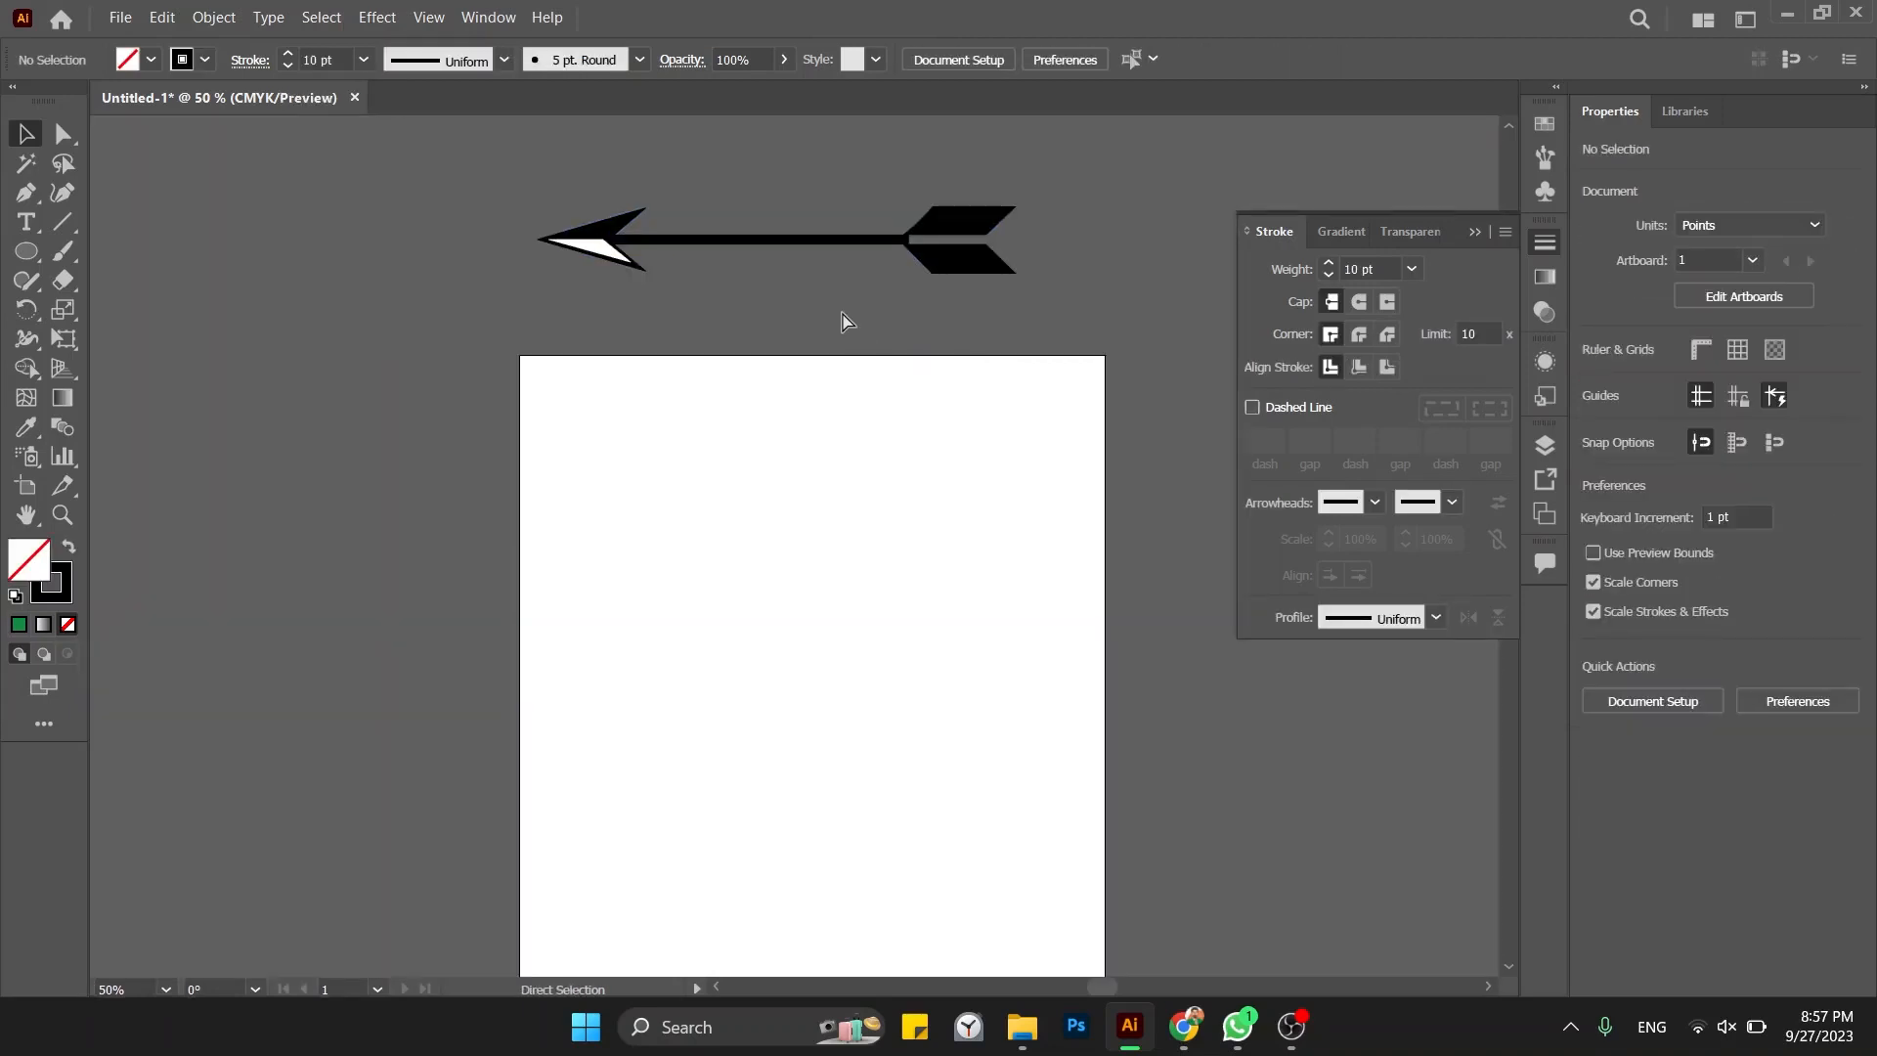
Step: Undo the appearance expansion and move the arrow line back onto the artboard
key("ctrl+a")
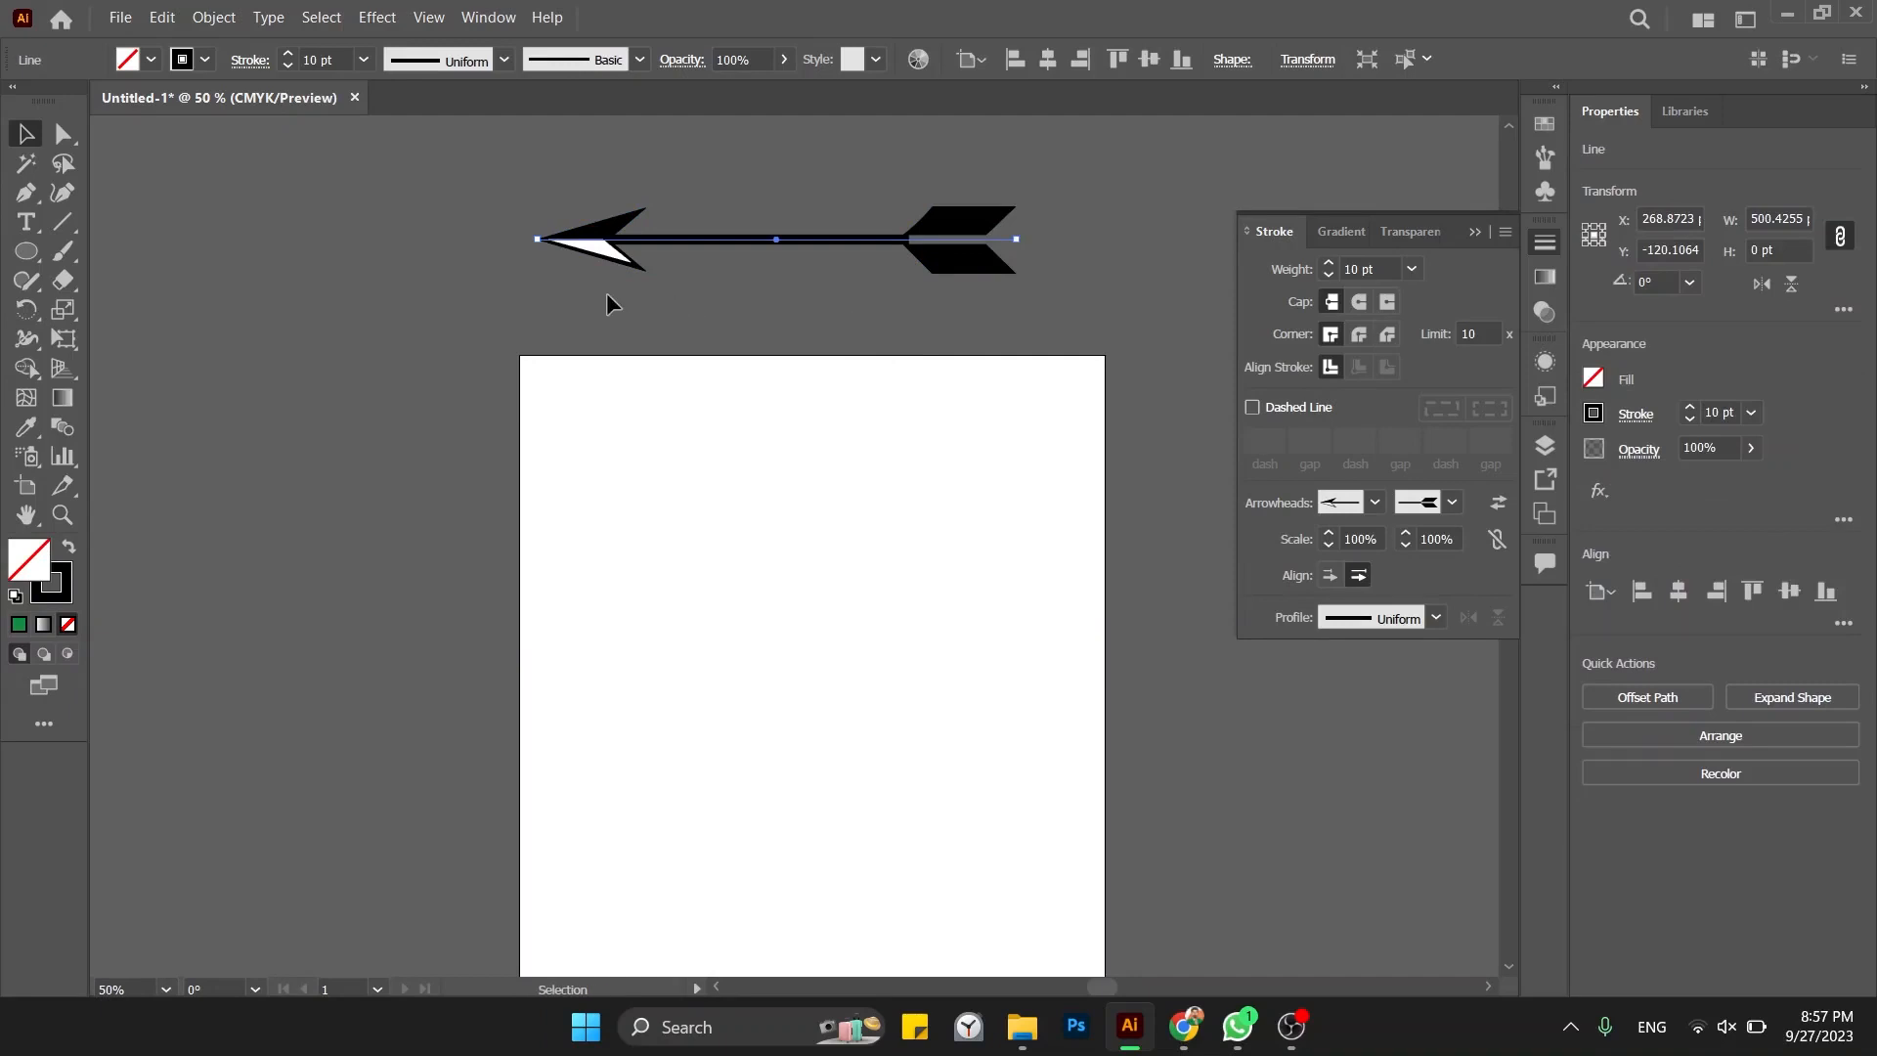
left_click_drag(700, 244, 726, 604)
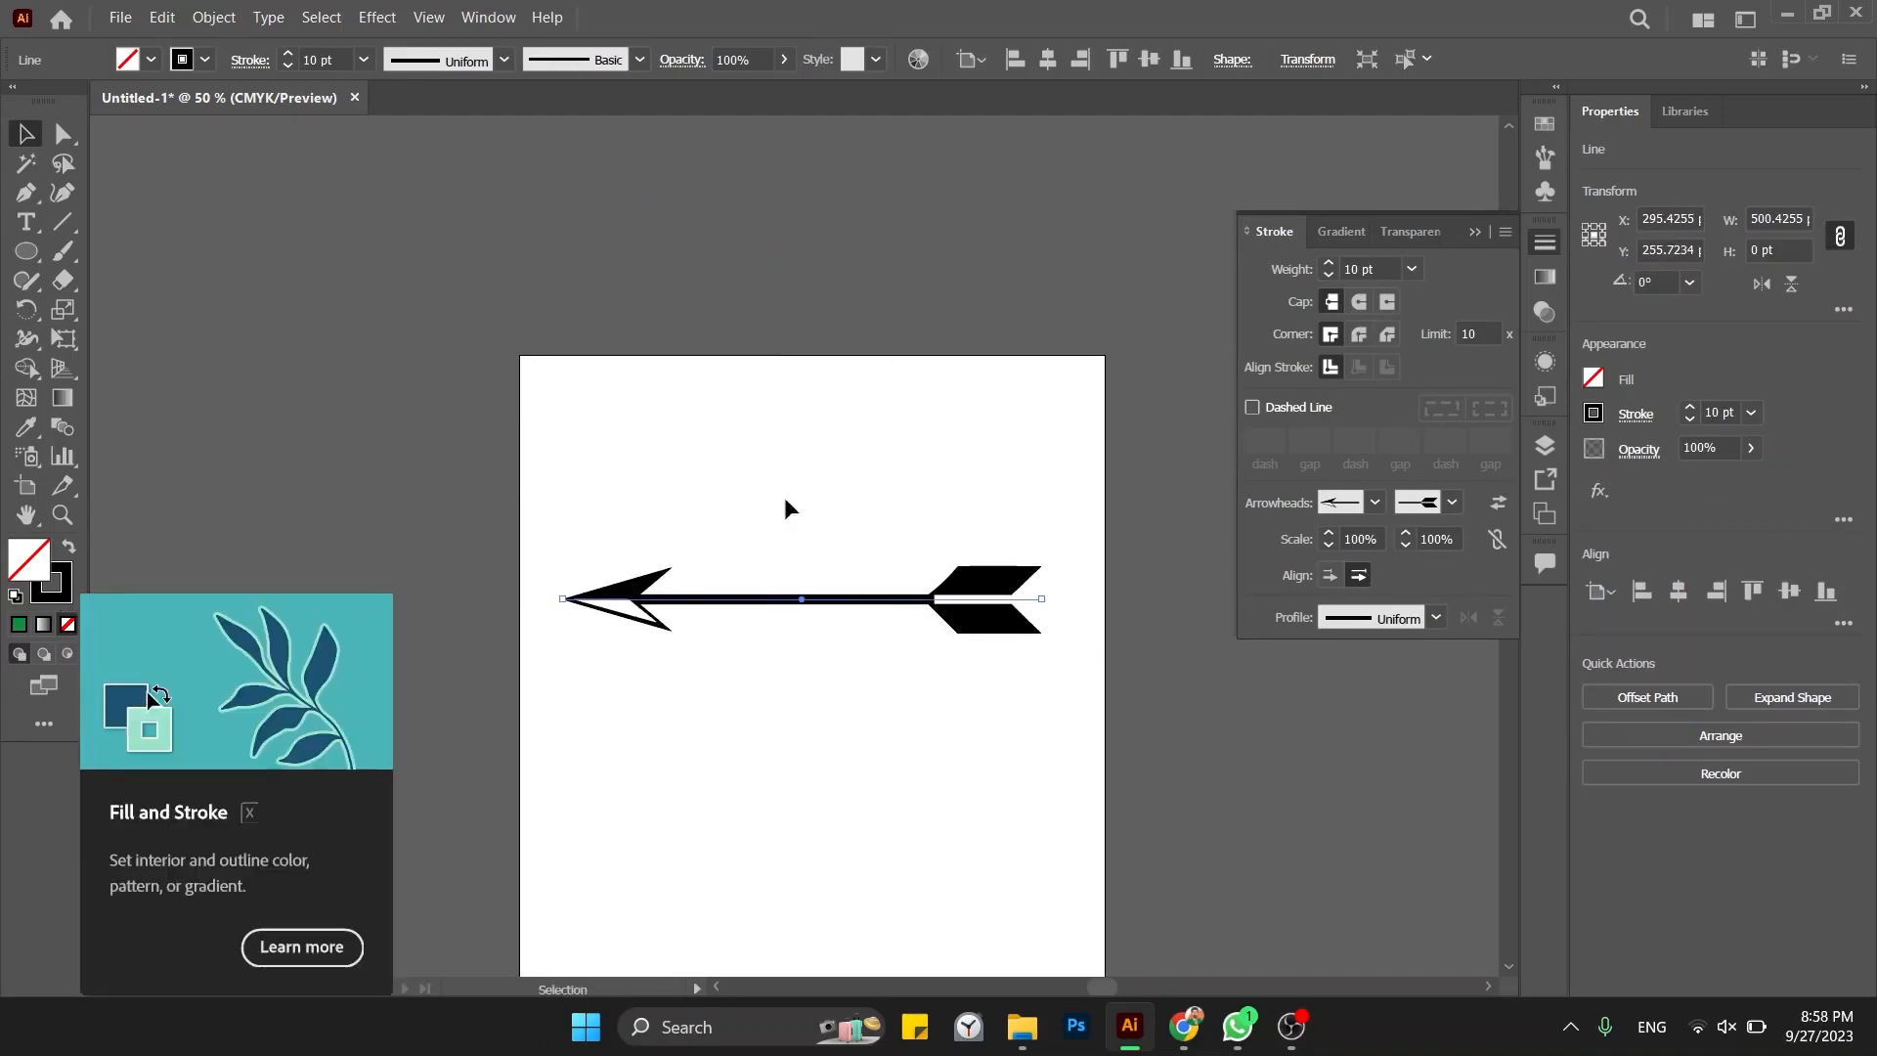
Step: Set both the start and end arrowheads of the line to None
left_click(1374, 502)
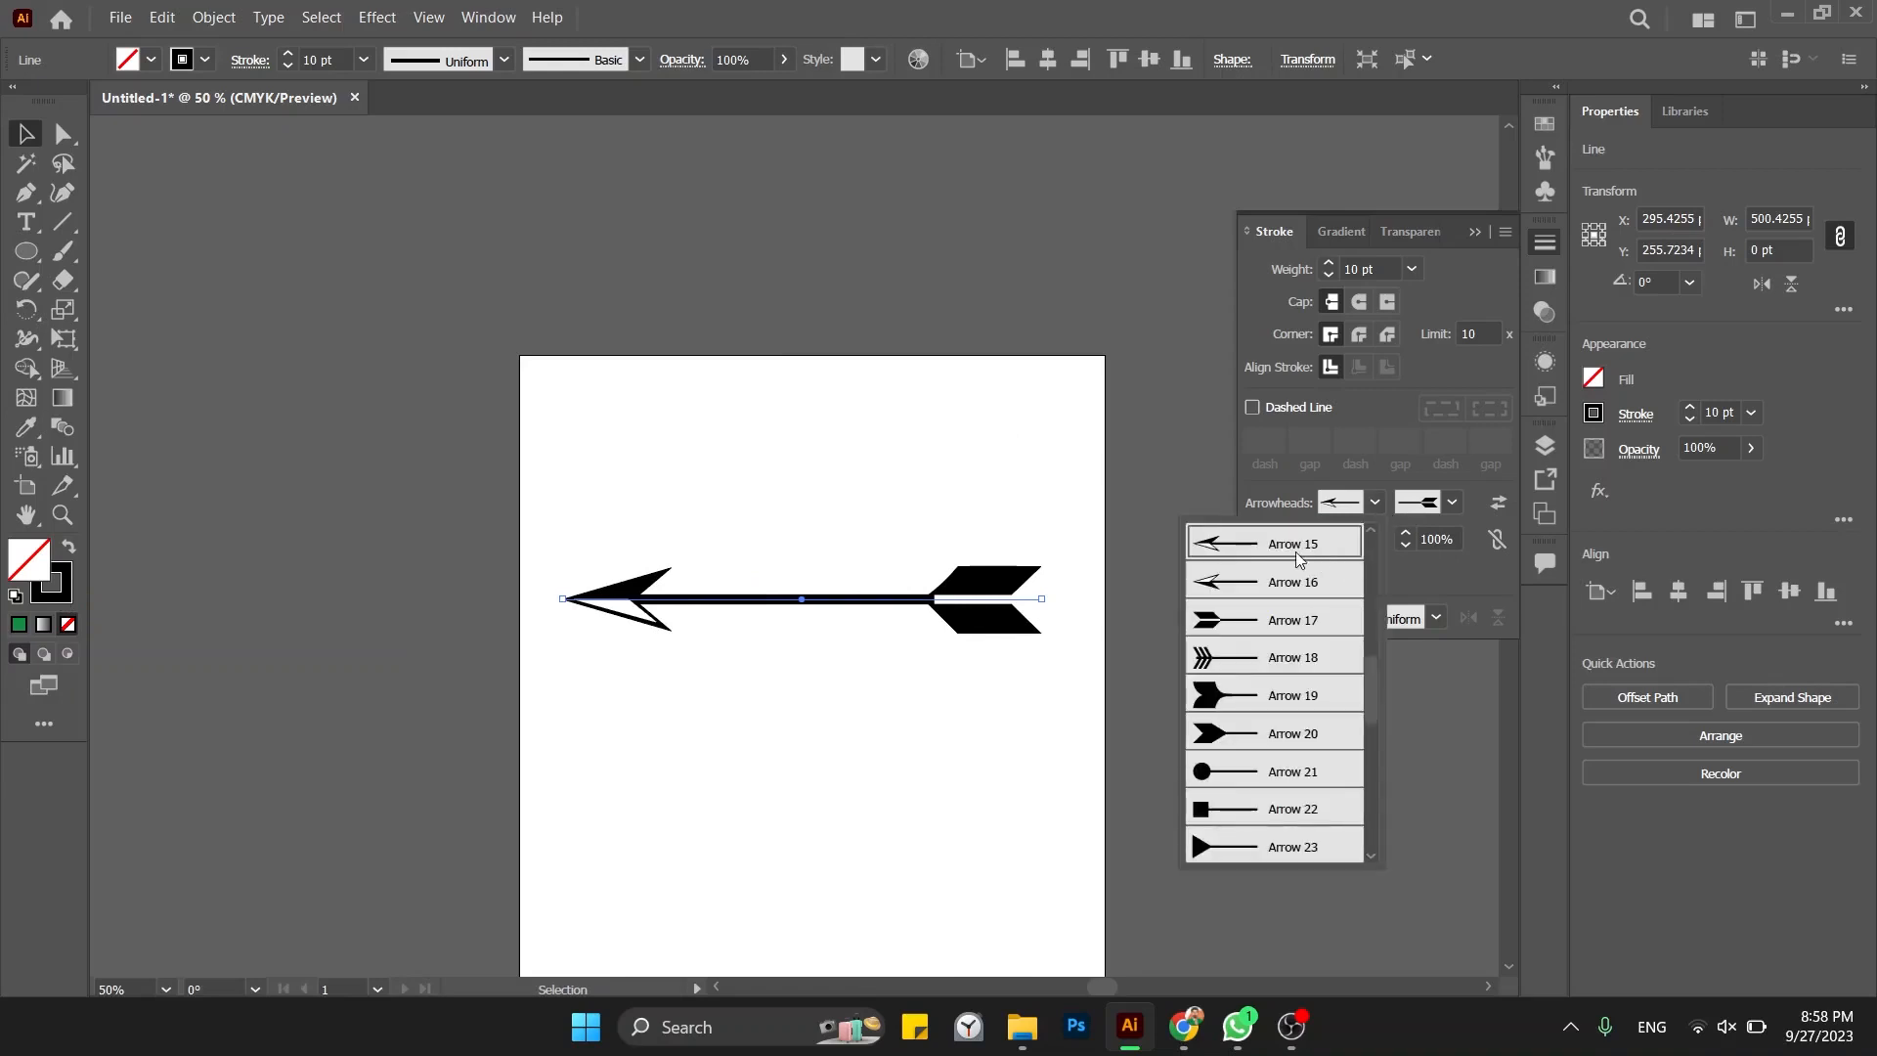
left_click(1267, 556)
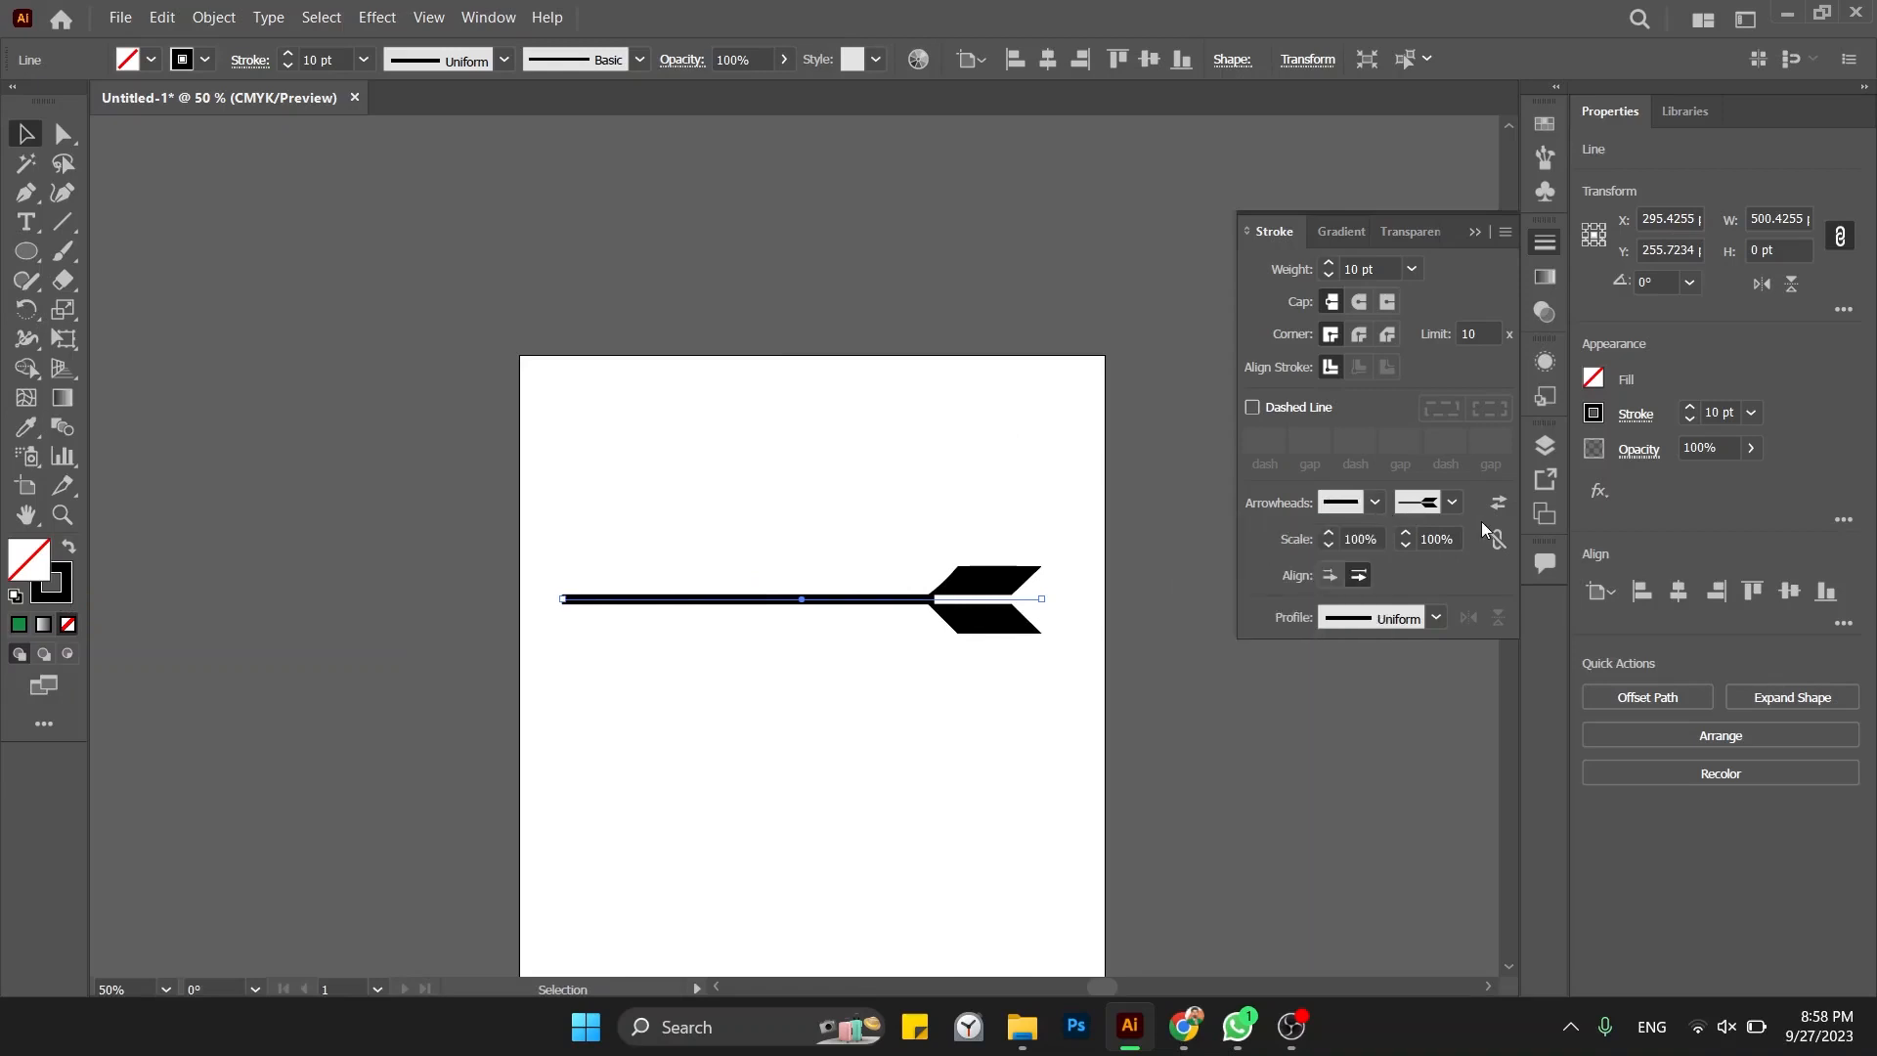
left_click(1452, 503)
scroll(1400, 631, "up", 5)
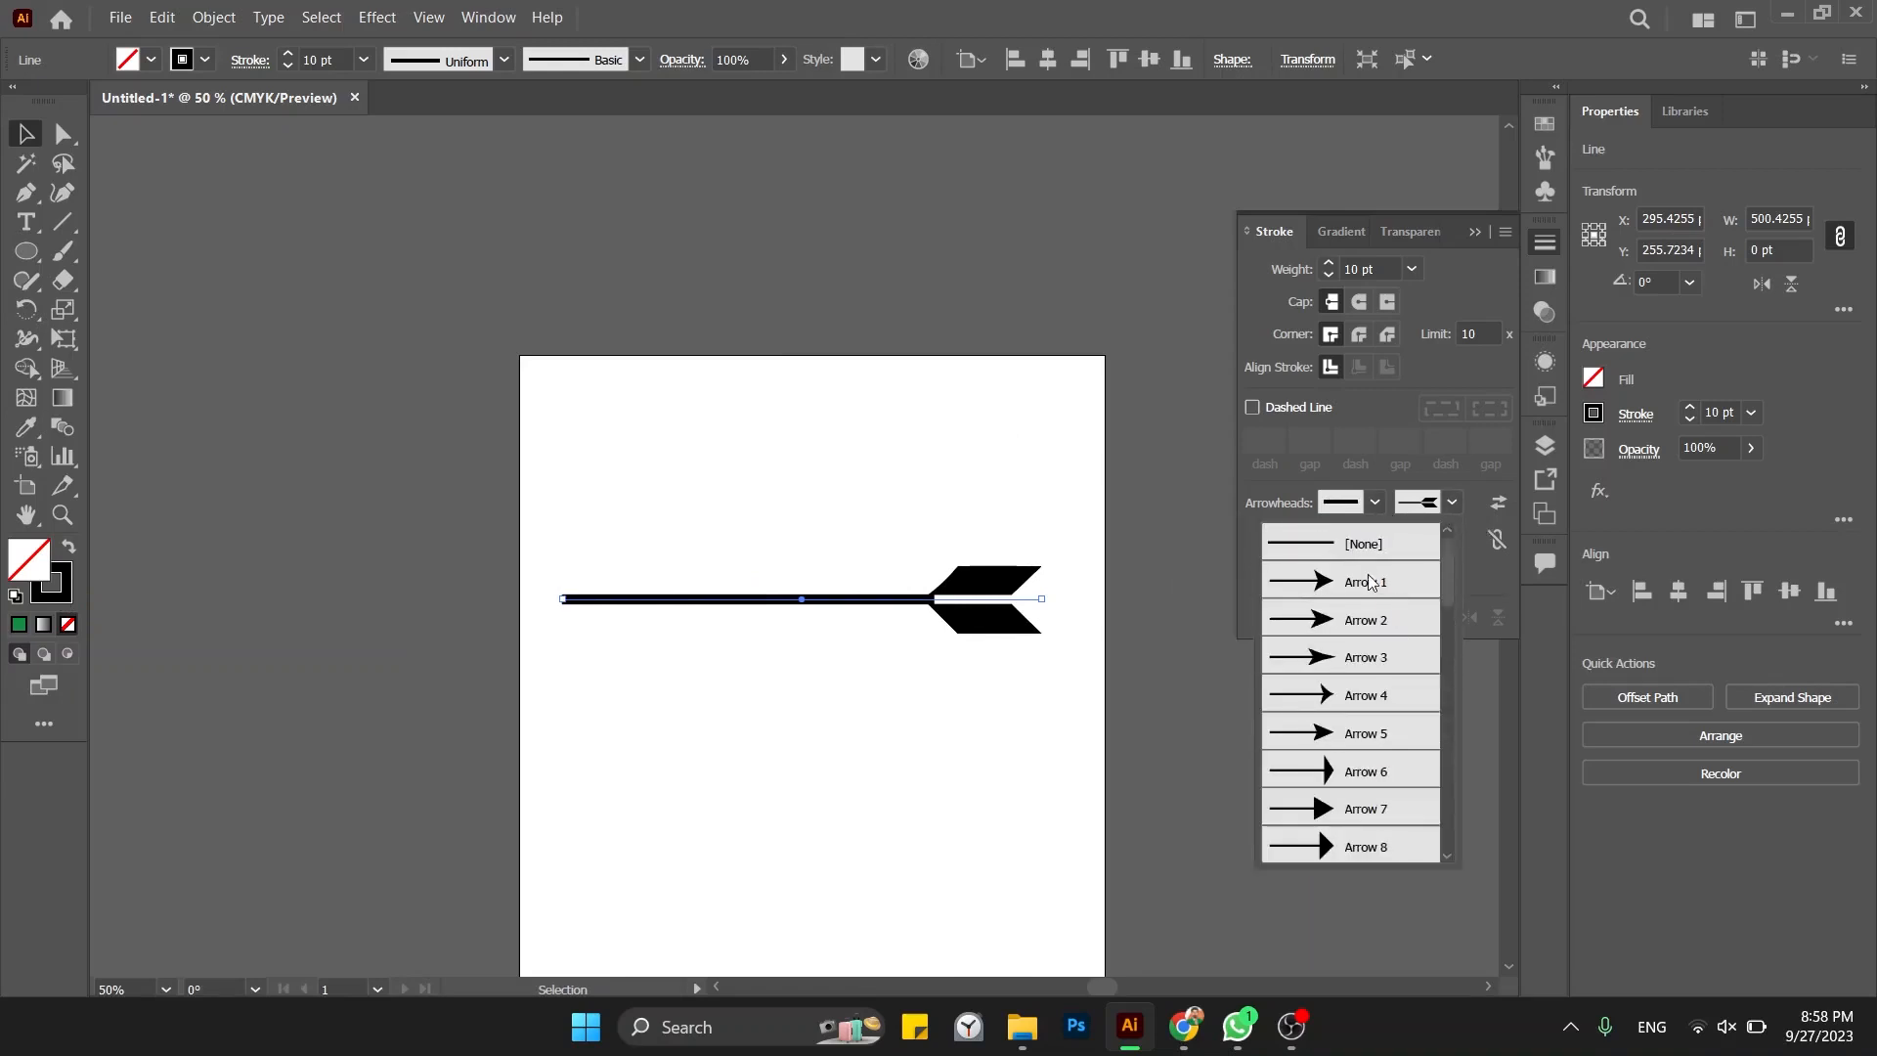
left_click(1353, 543)
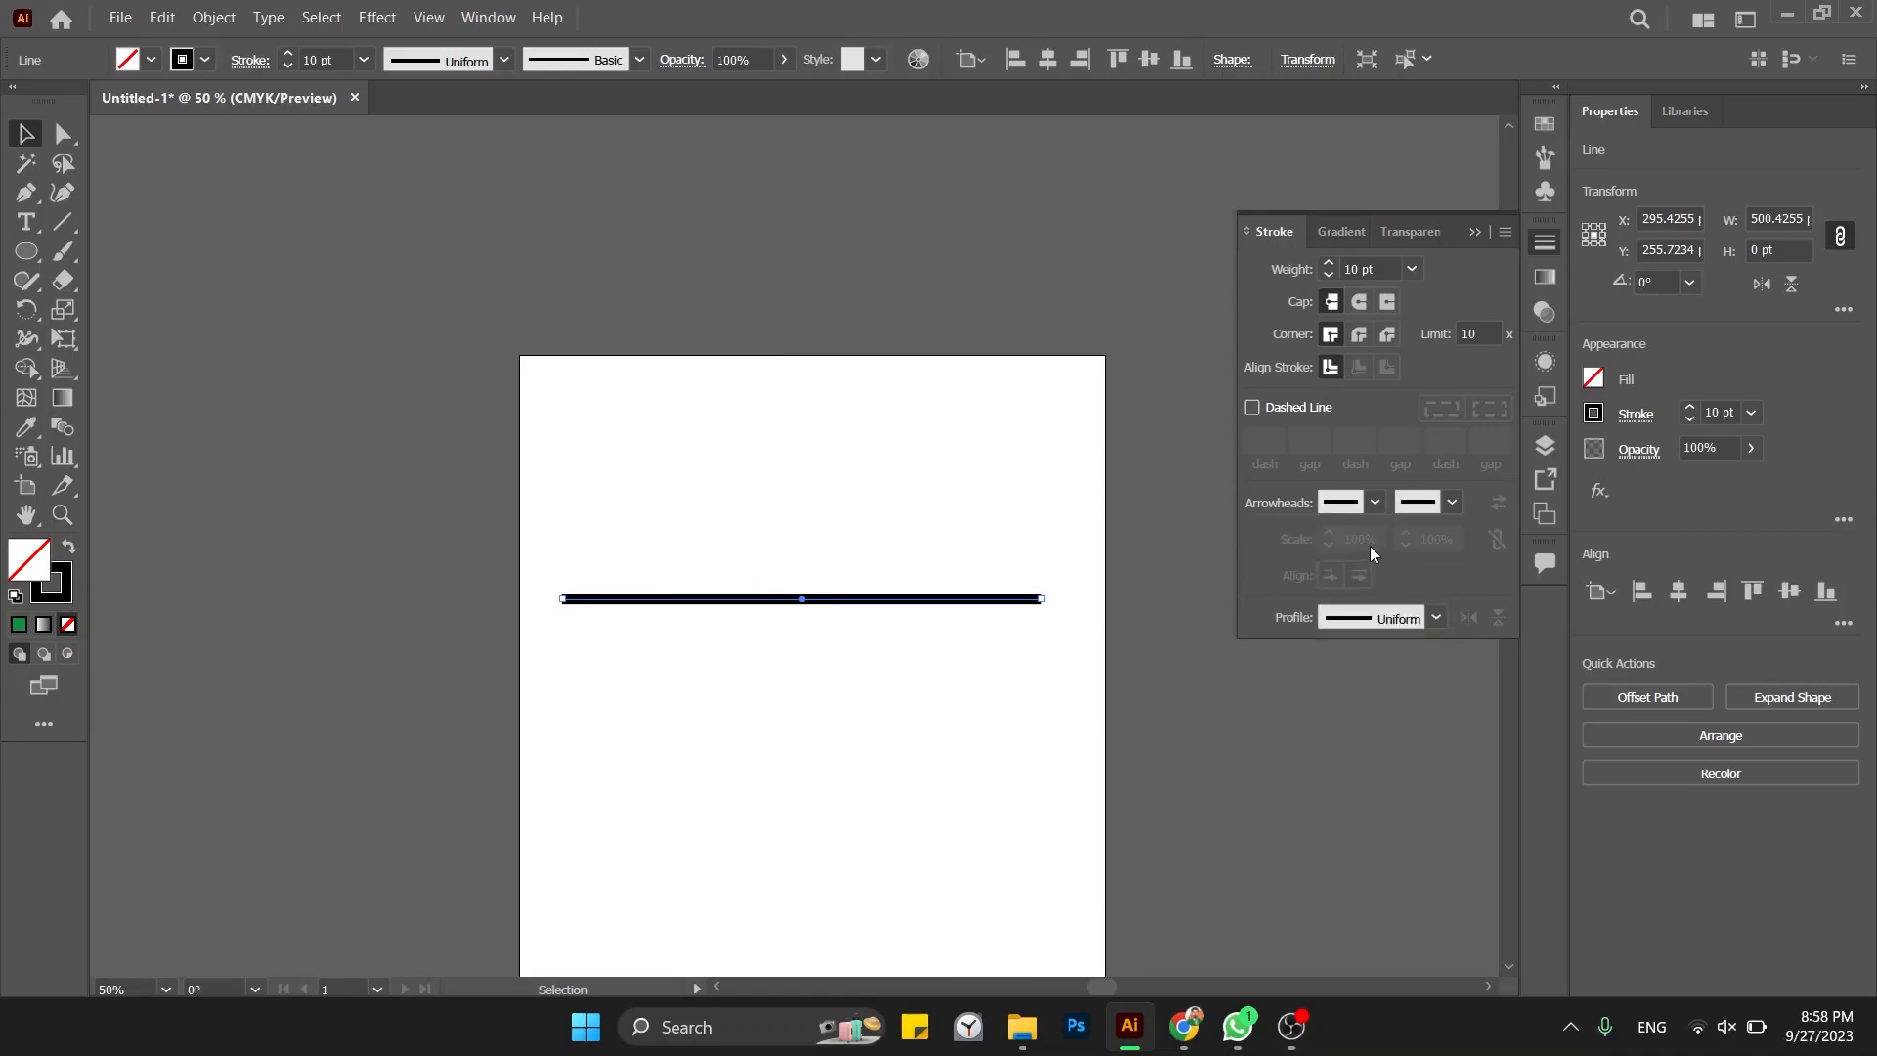
Step: Set the line's start arrowhead to Arrow 1, try scales above 200%, and reduce its scale to 110%
left_click(1379, 503)
left_click(1258, 593)
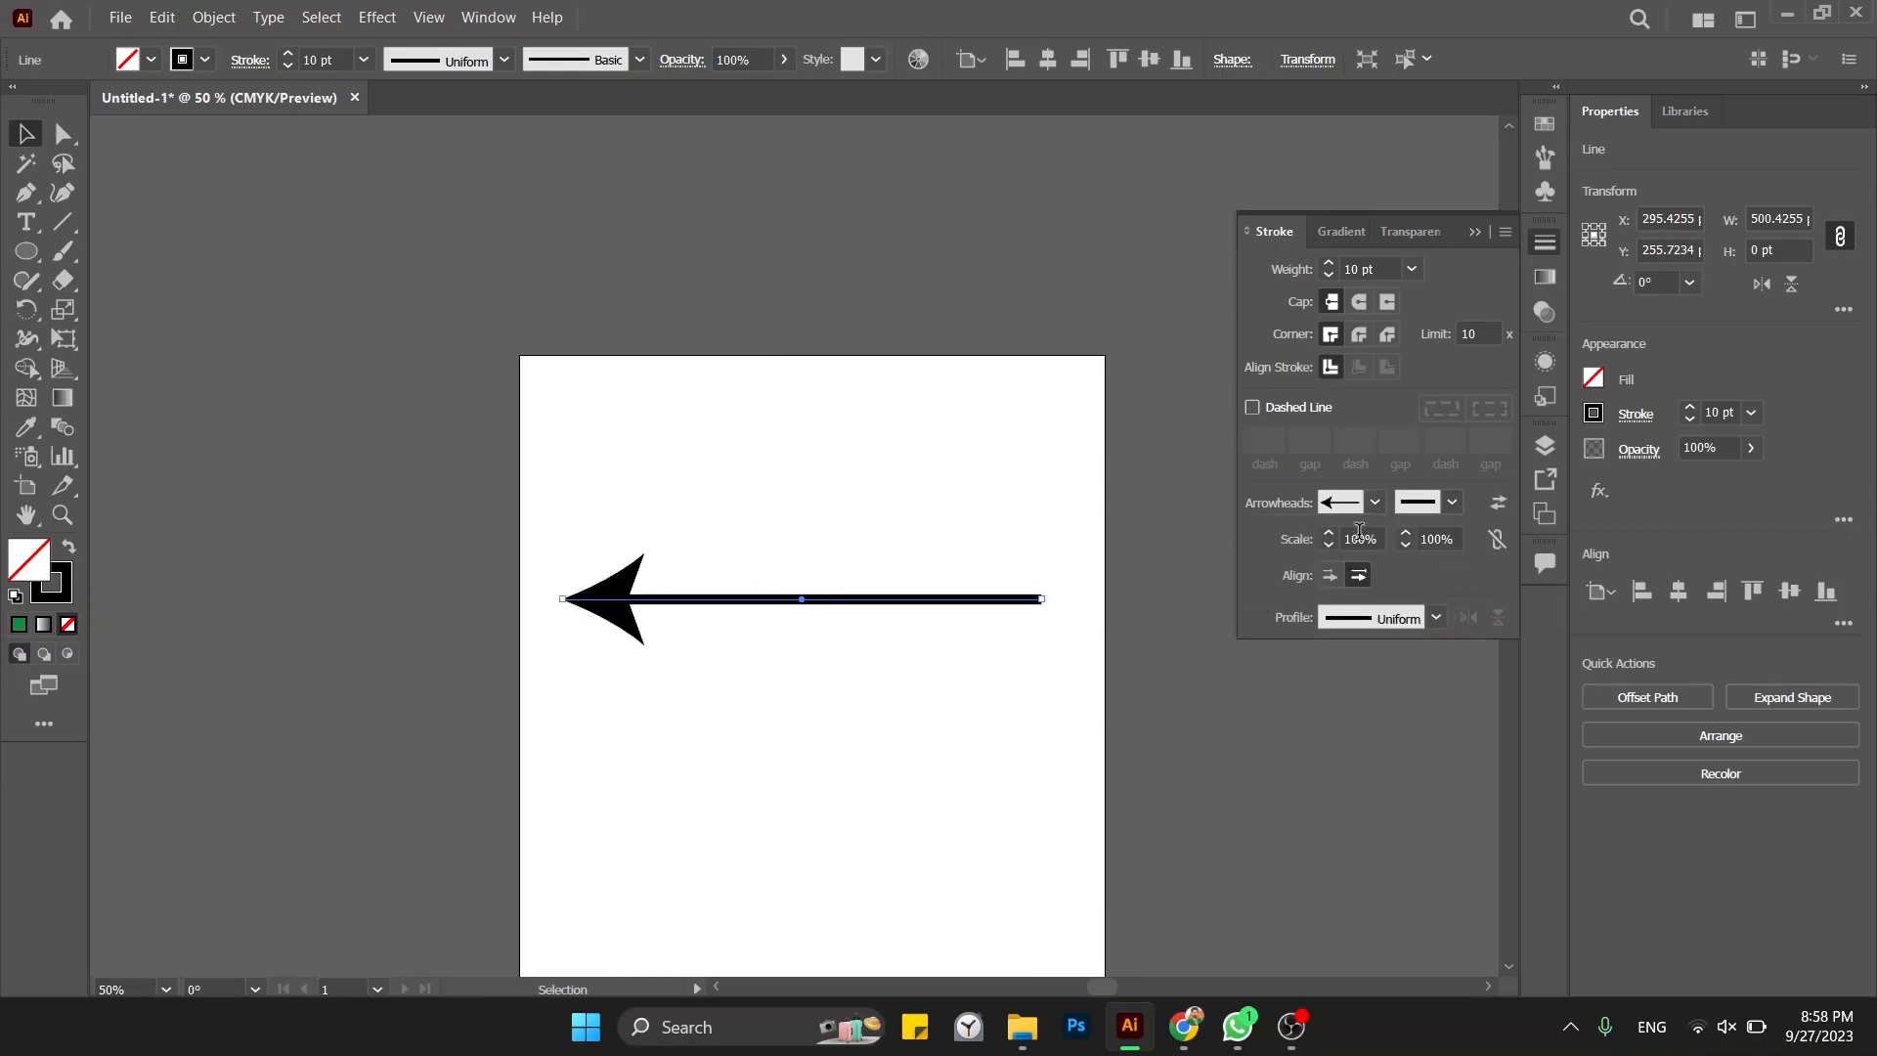
key("shift+Up")
key("shift+Up")
key("shift+Up")
key("shift+Up")
key("shift+Up")
key("shift+Up")
key("shift+Up")
key("shift+Up")
key("shift+Up")
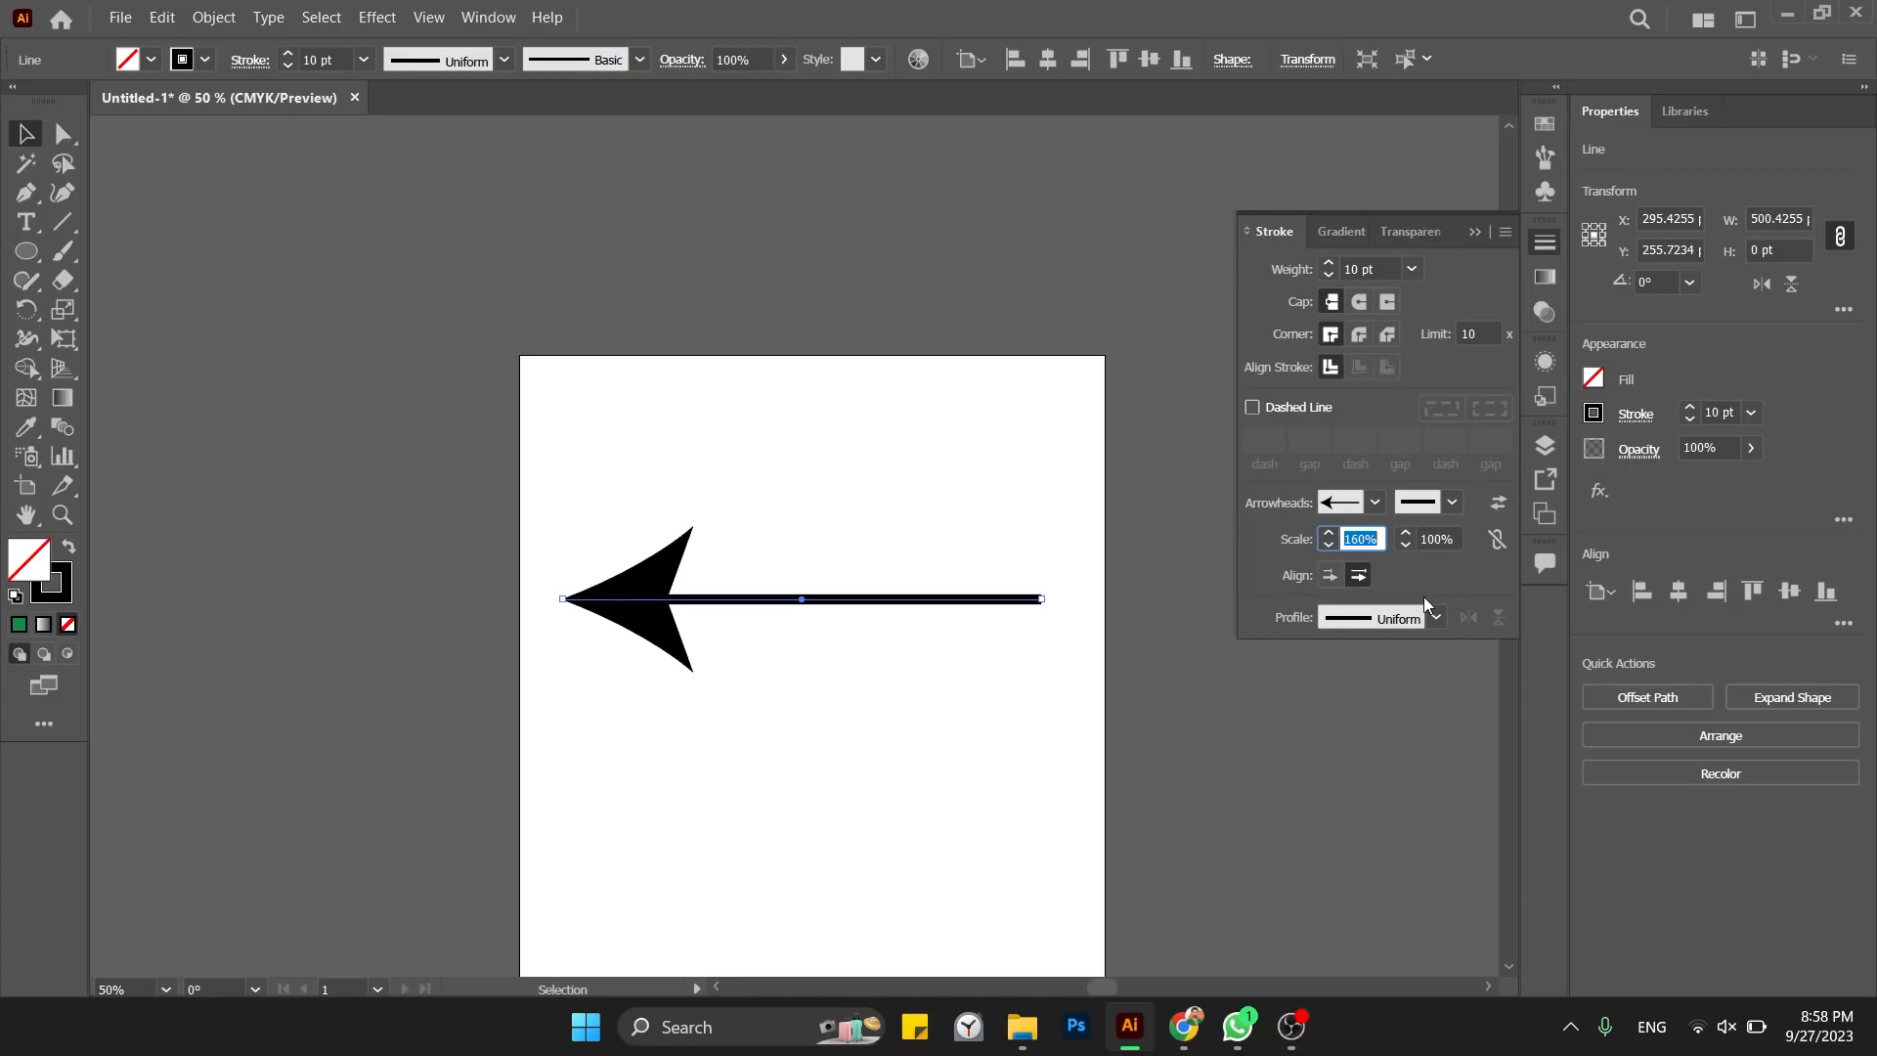
key("shift+Up")
key("shift+Up")
key("shift+Up")
key("shift+Down")
key("shift+Down")
key("shift+Down")
key("shift+Down")
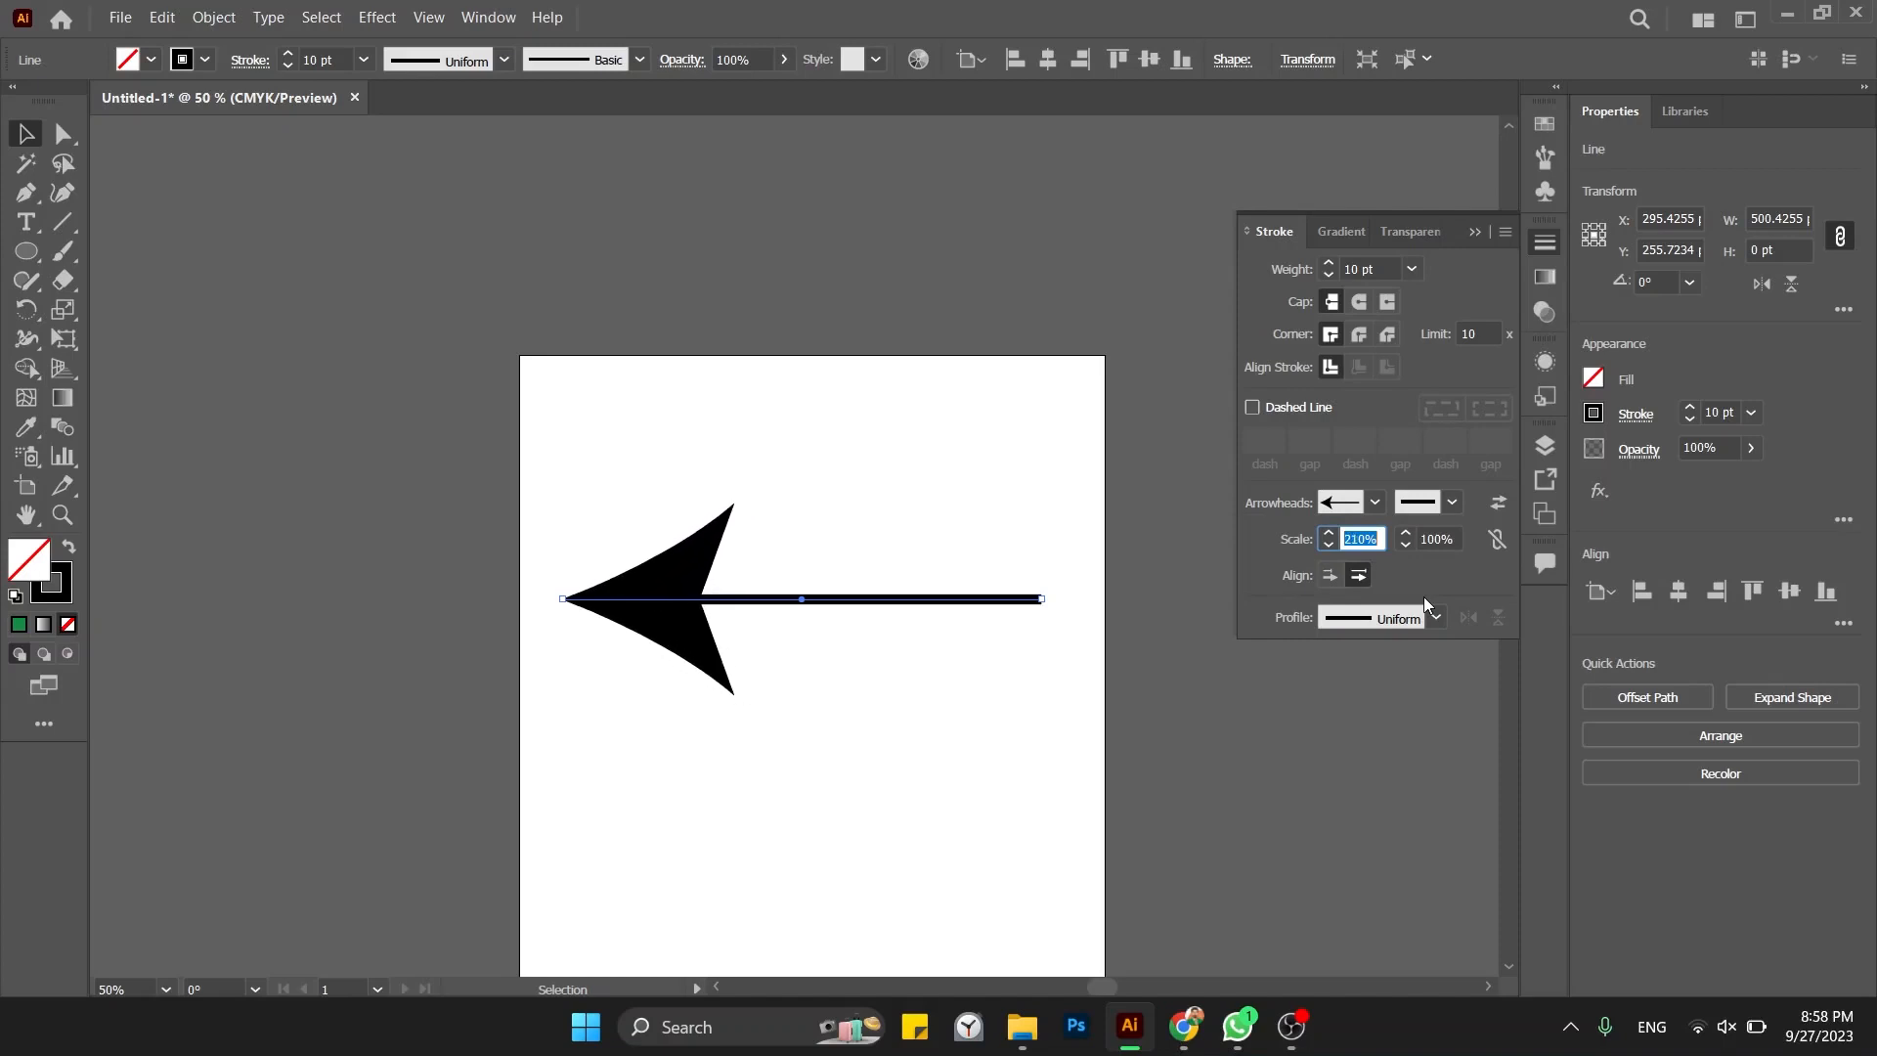
key("shift+Down")
key("shift+Down")
key("shift+Down")
key("shift+Down")
key("shift+Down")
key("shift+Down")
key("shift+Down")
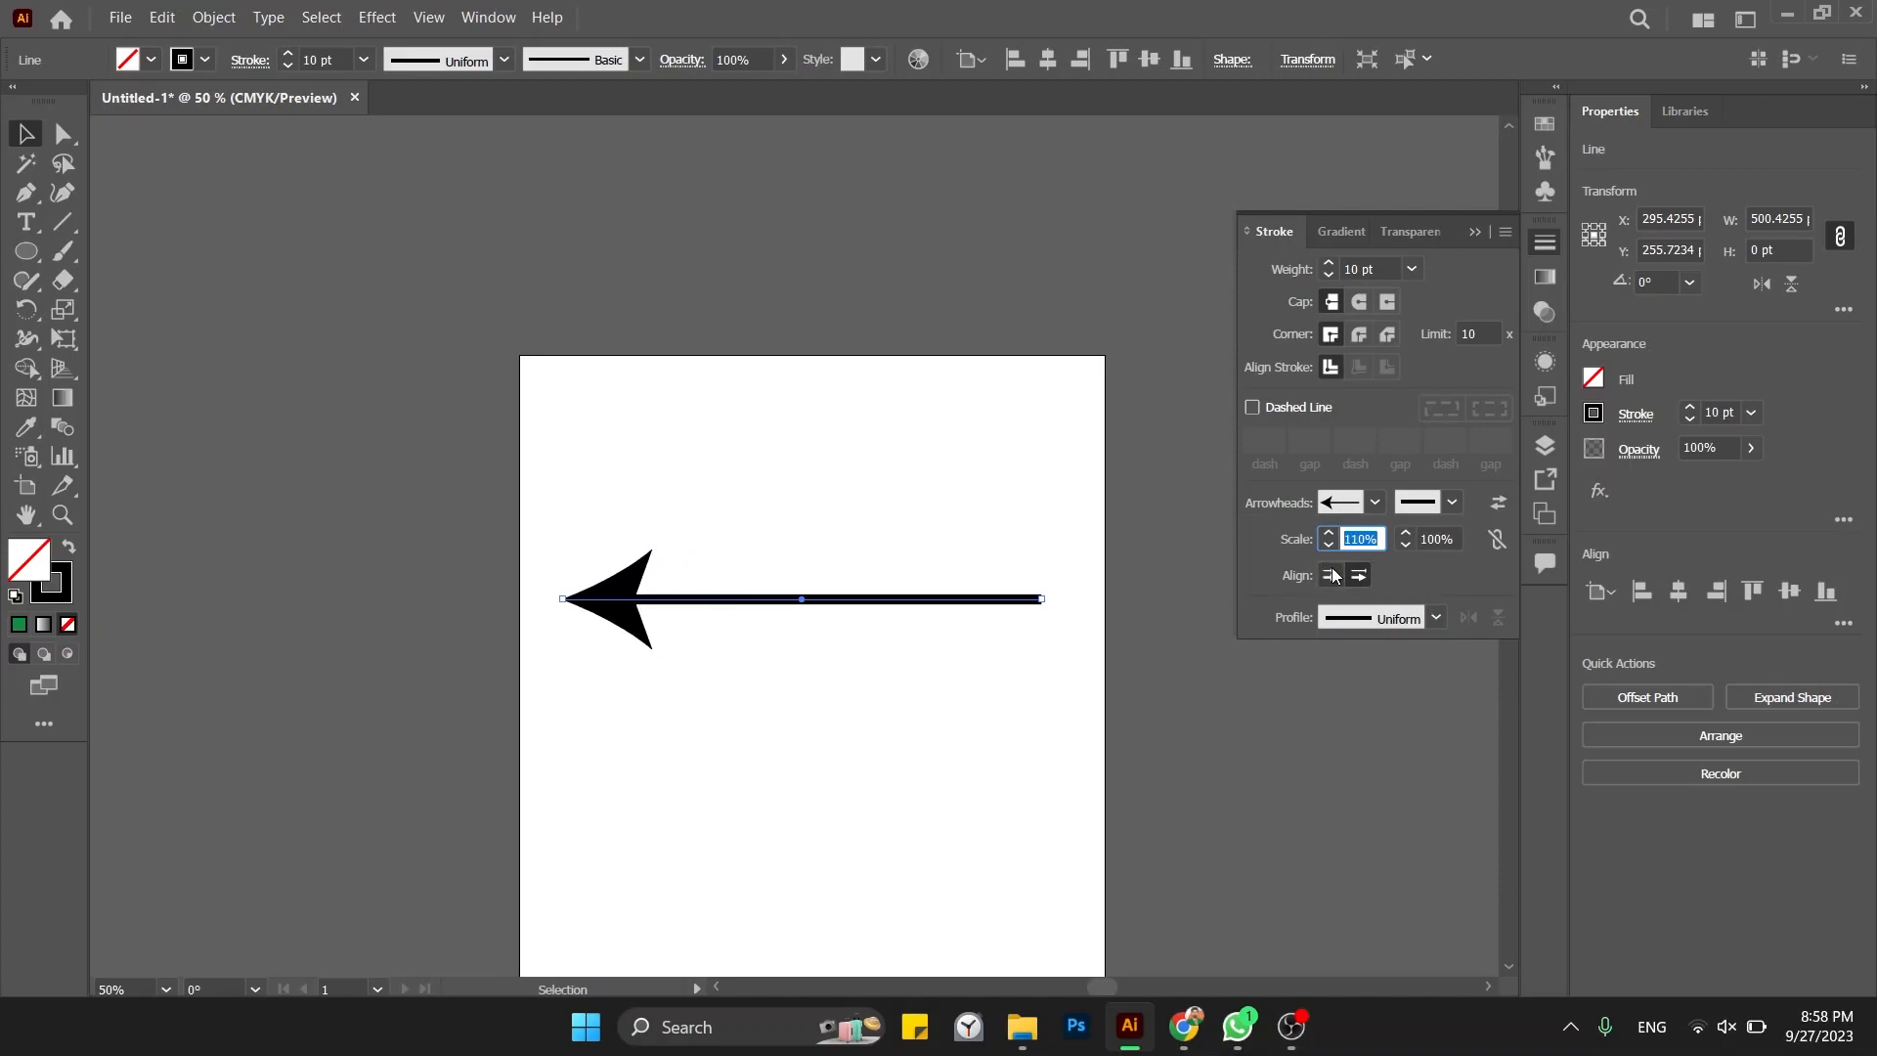
Step: Try the arrow tip beyond and at the end of the path, and reset the start arrowhead to None
left_click(1330, 575)
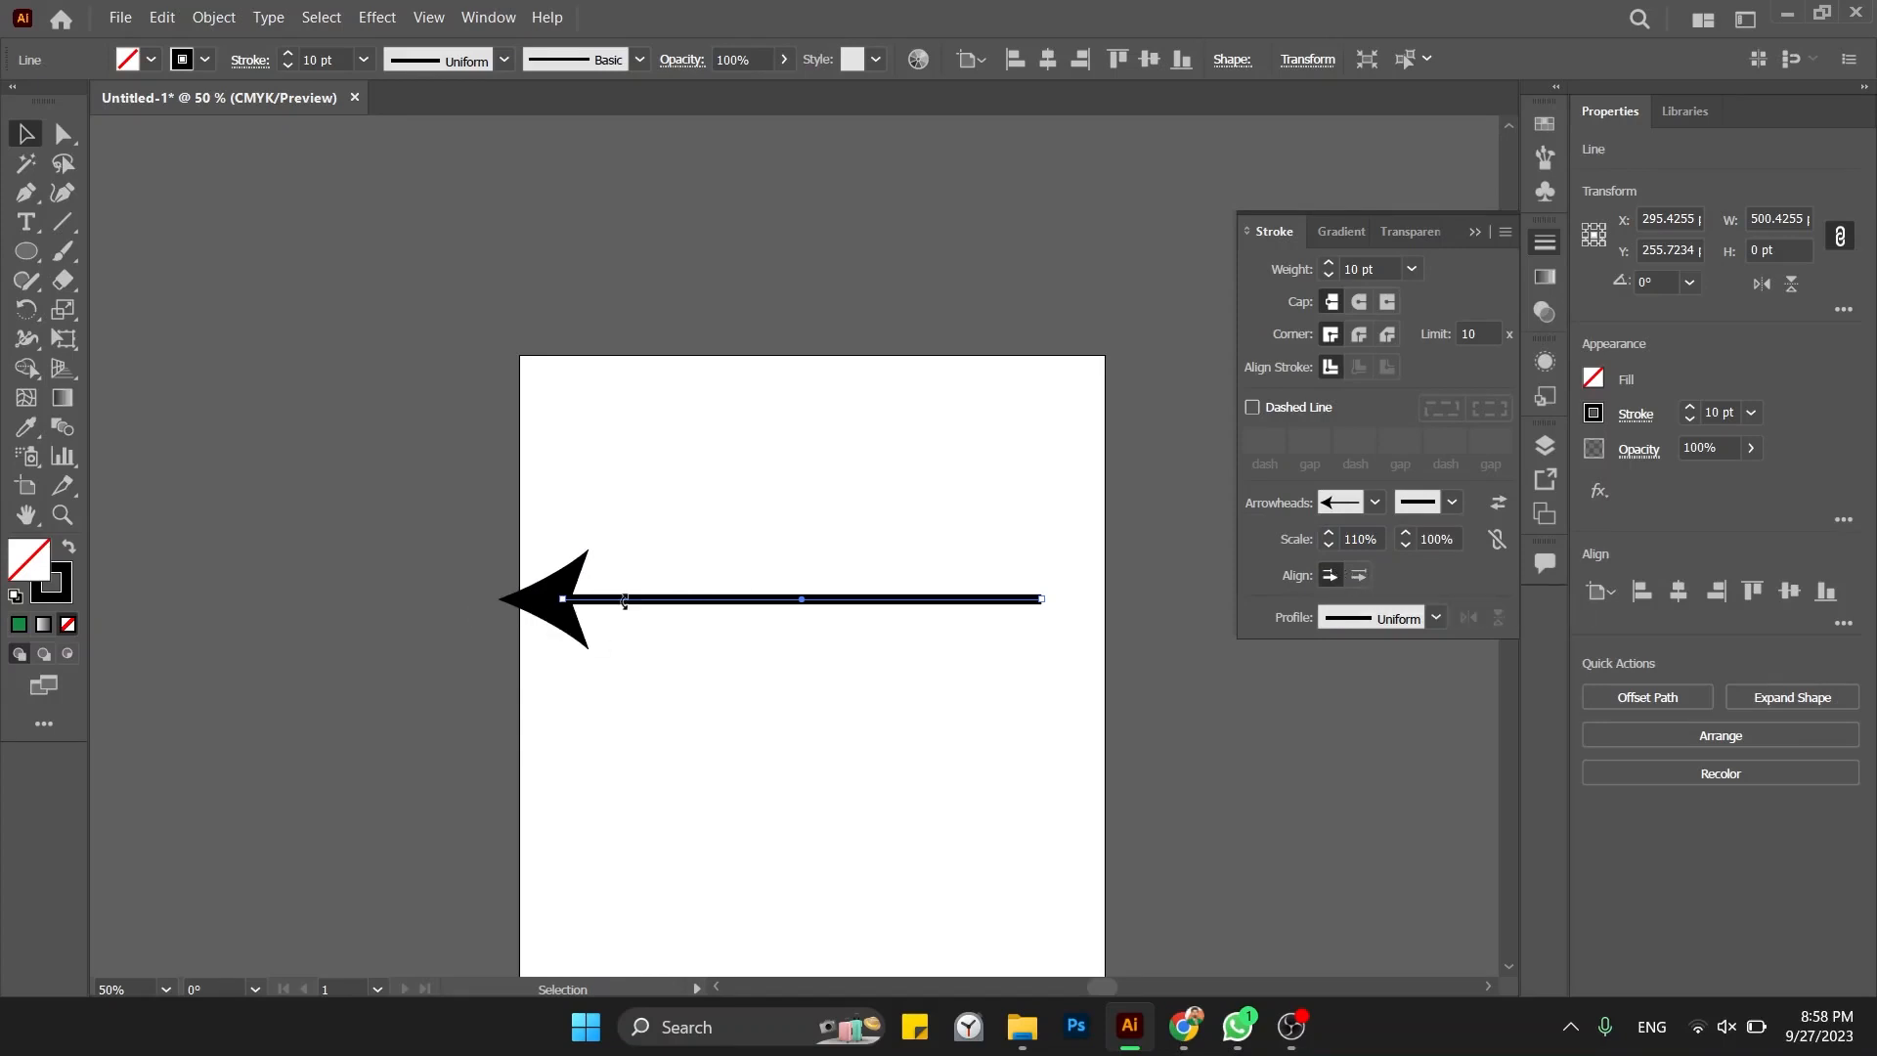
left_click(1357, 575)
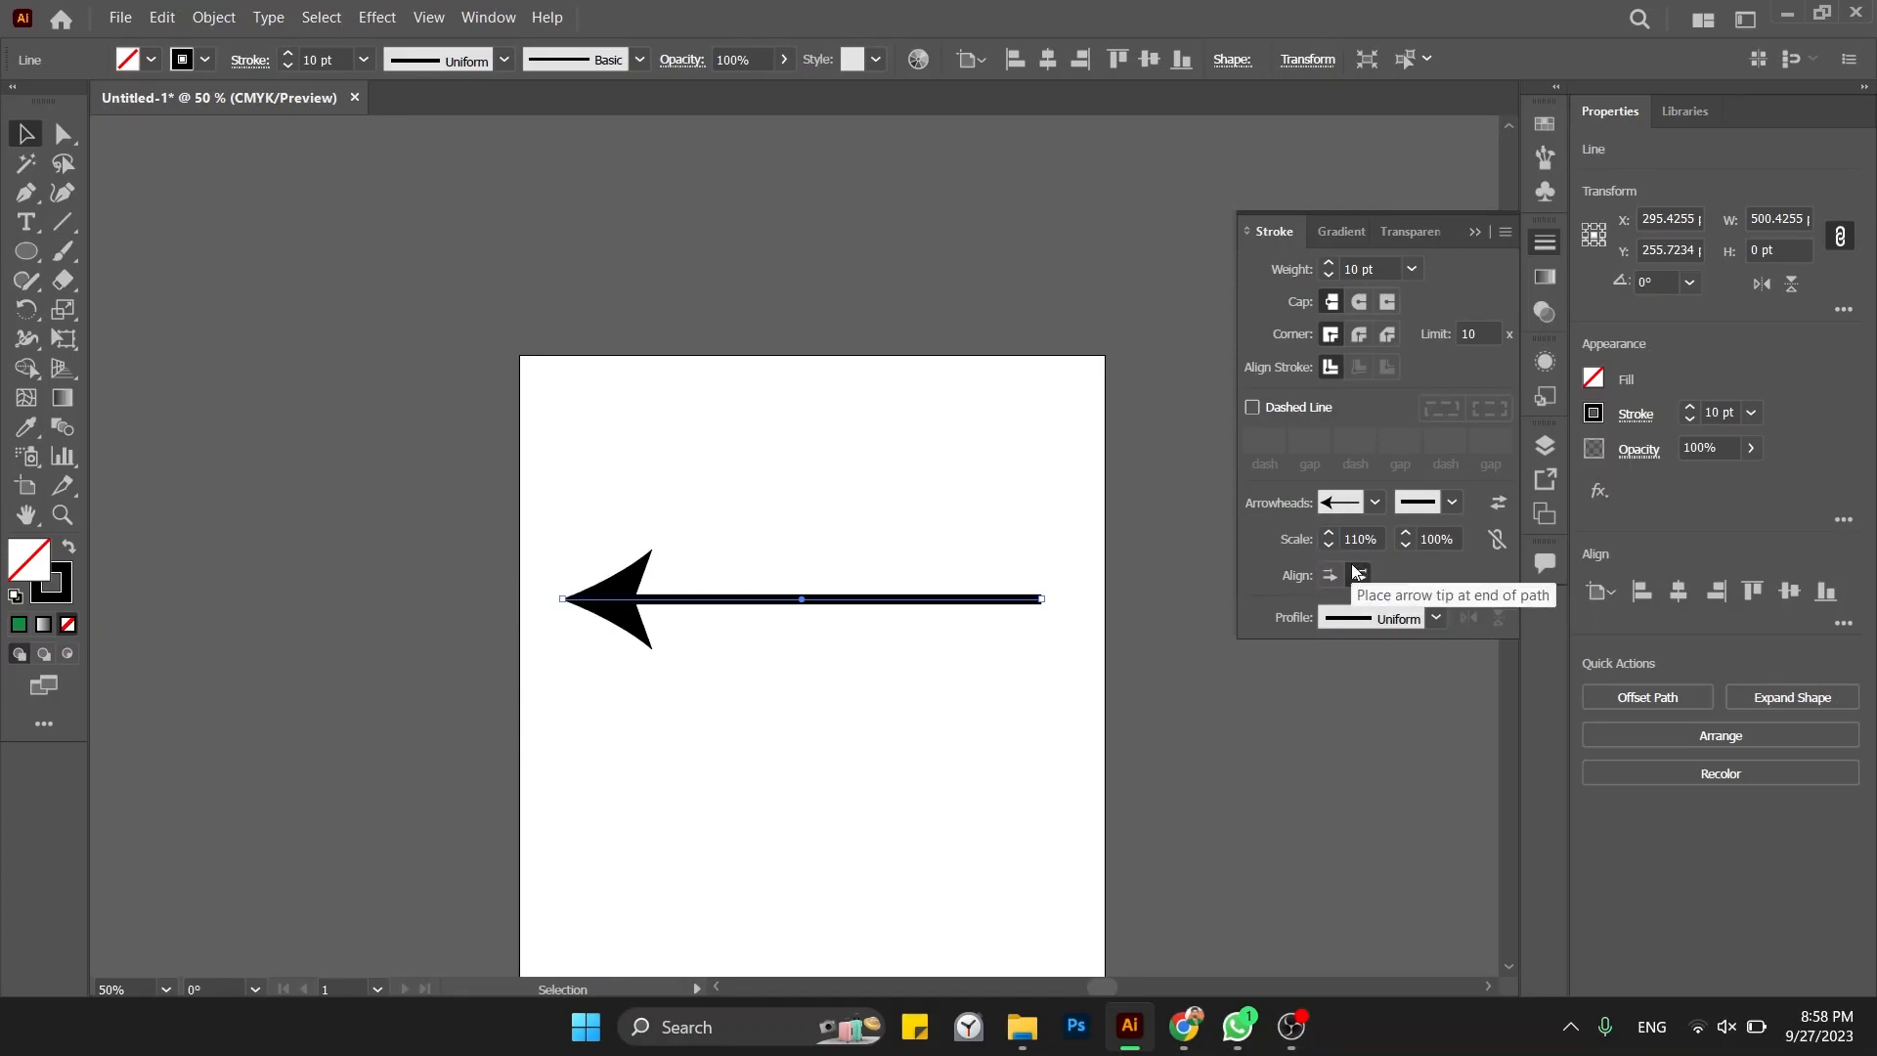
left_click(1333, 575)
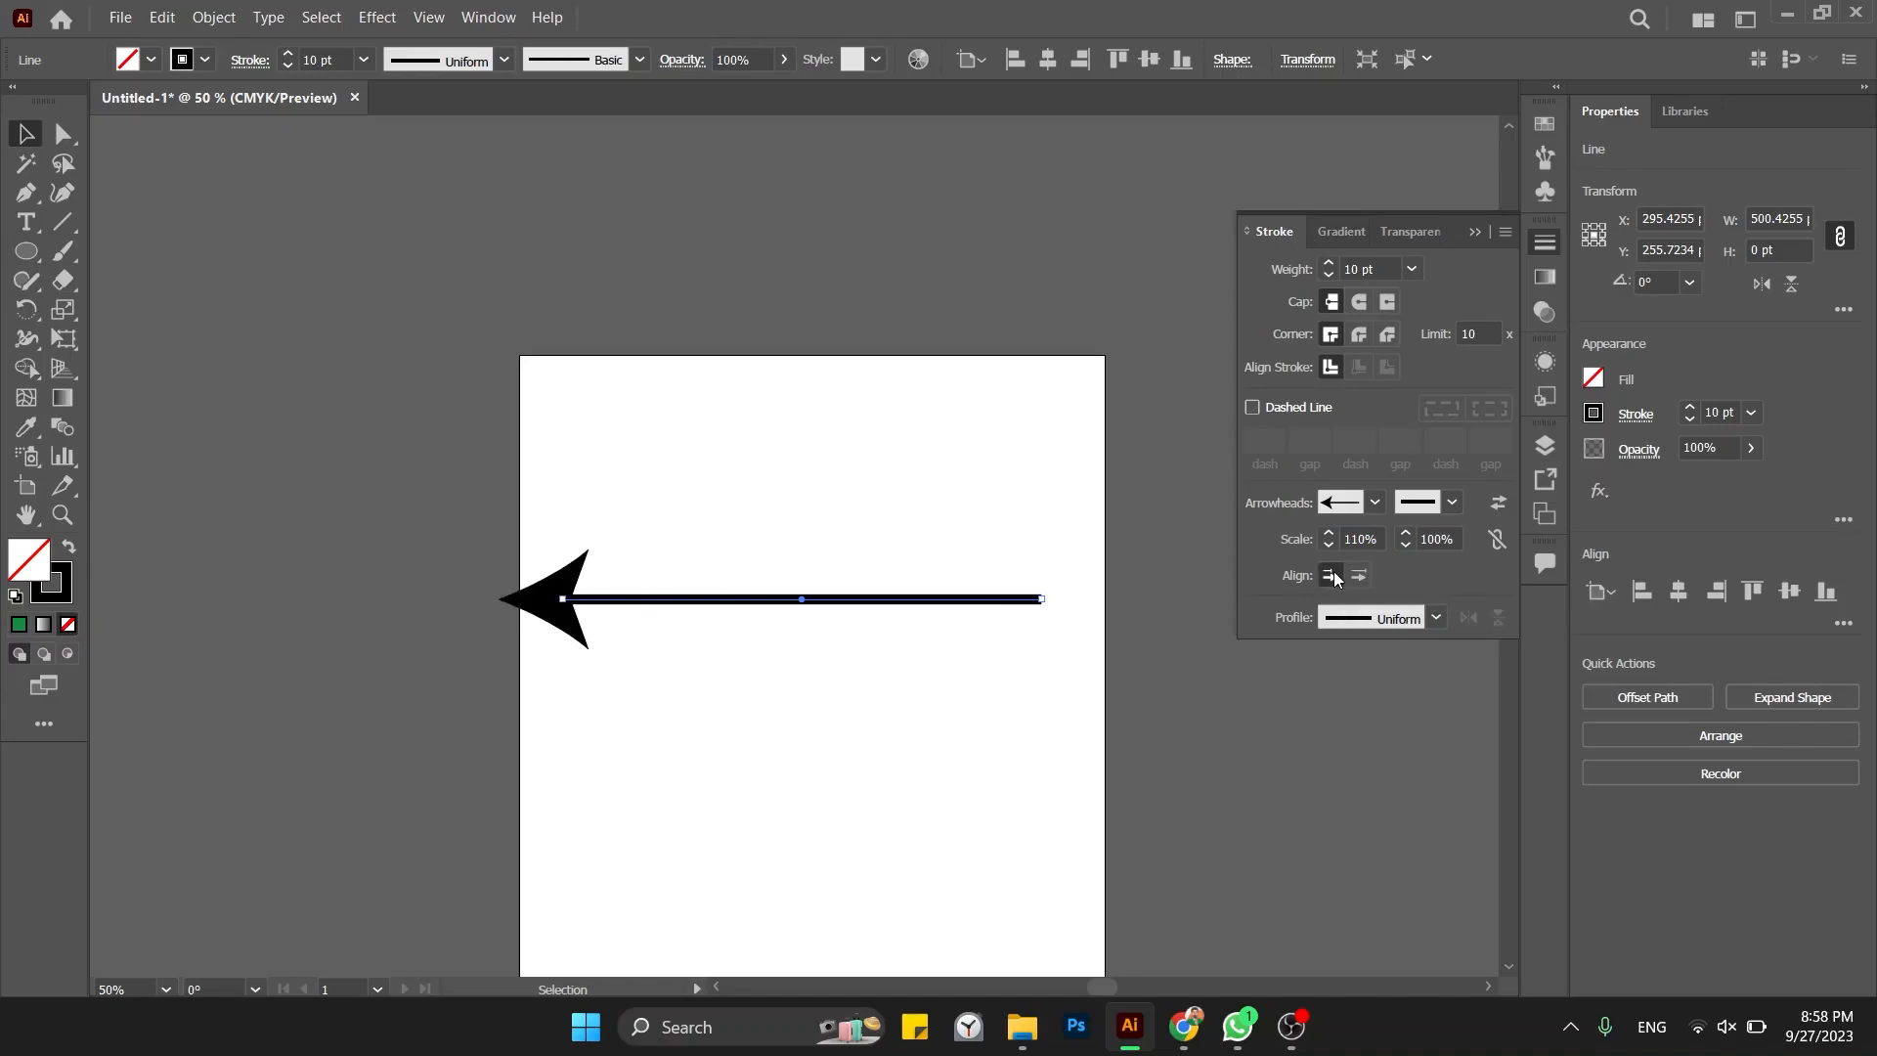
left_click(1373, 506)
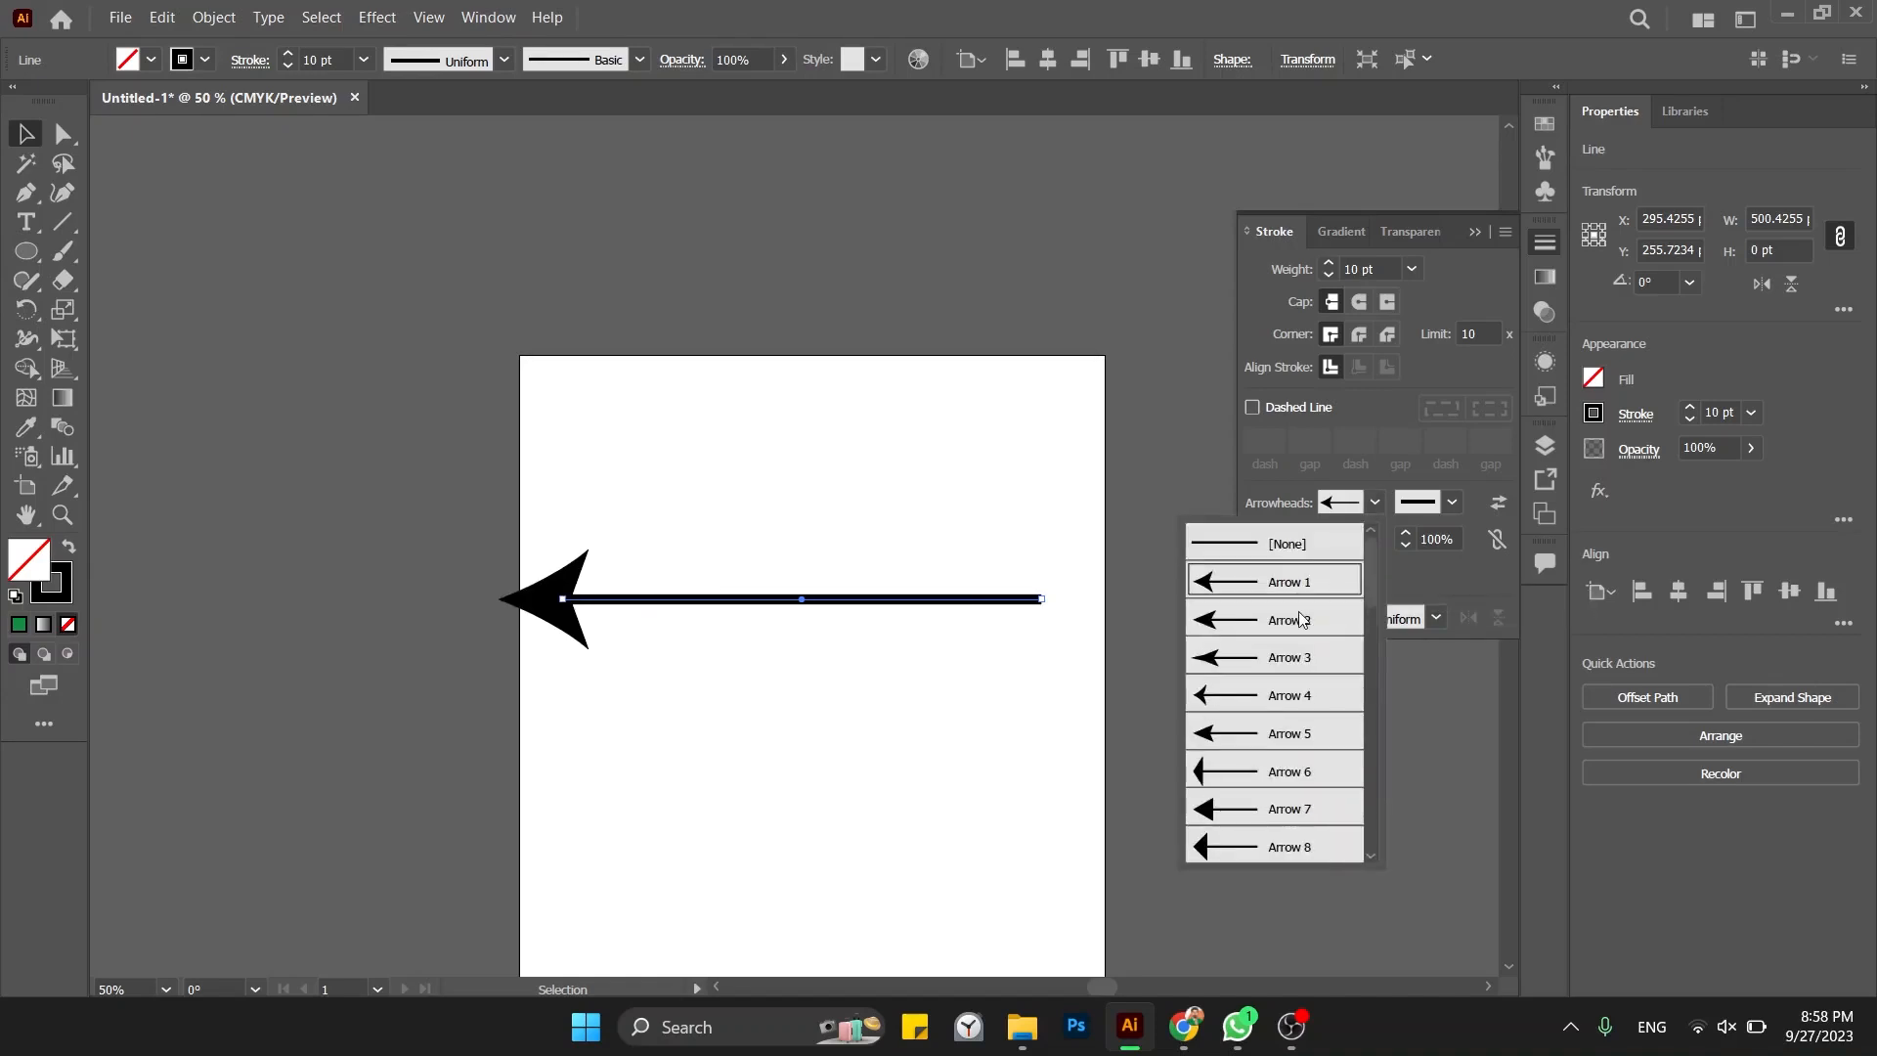
left_click(1306, 544)
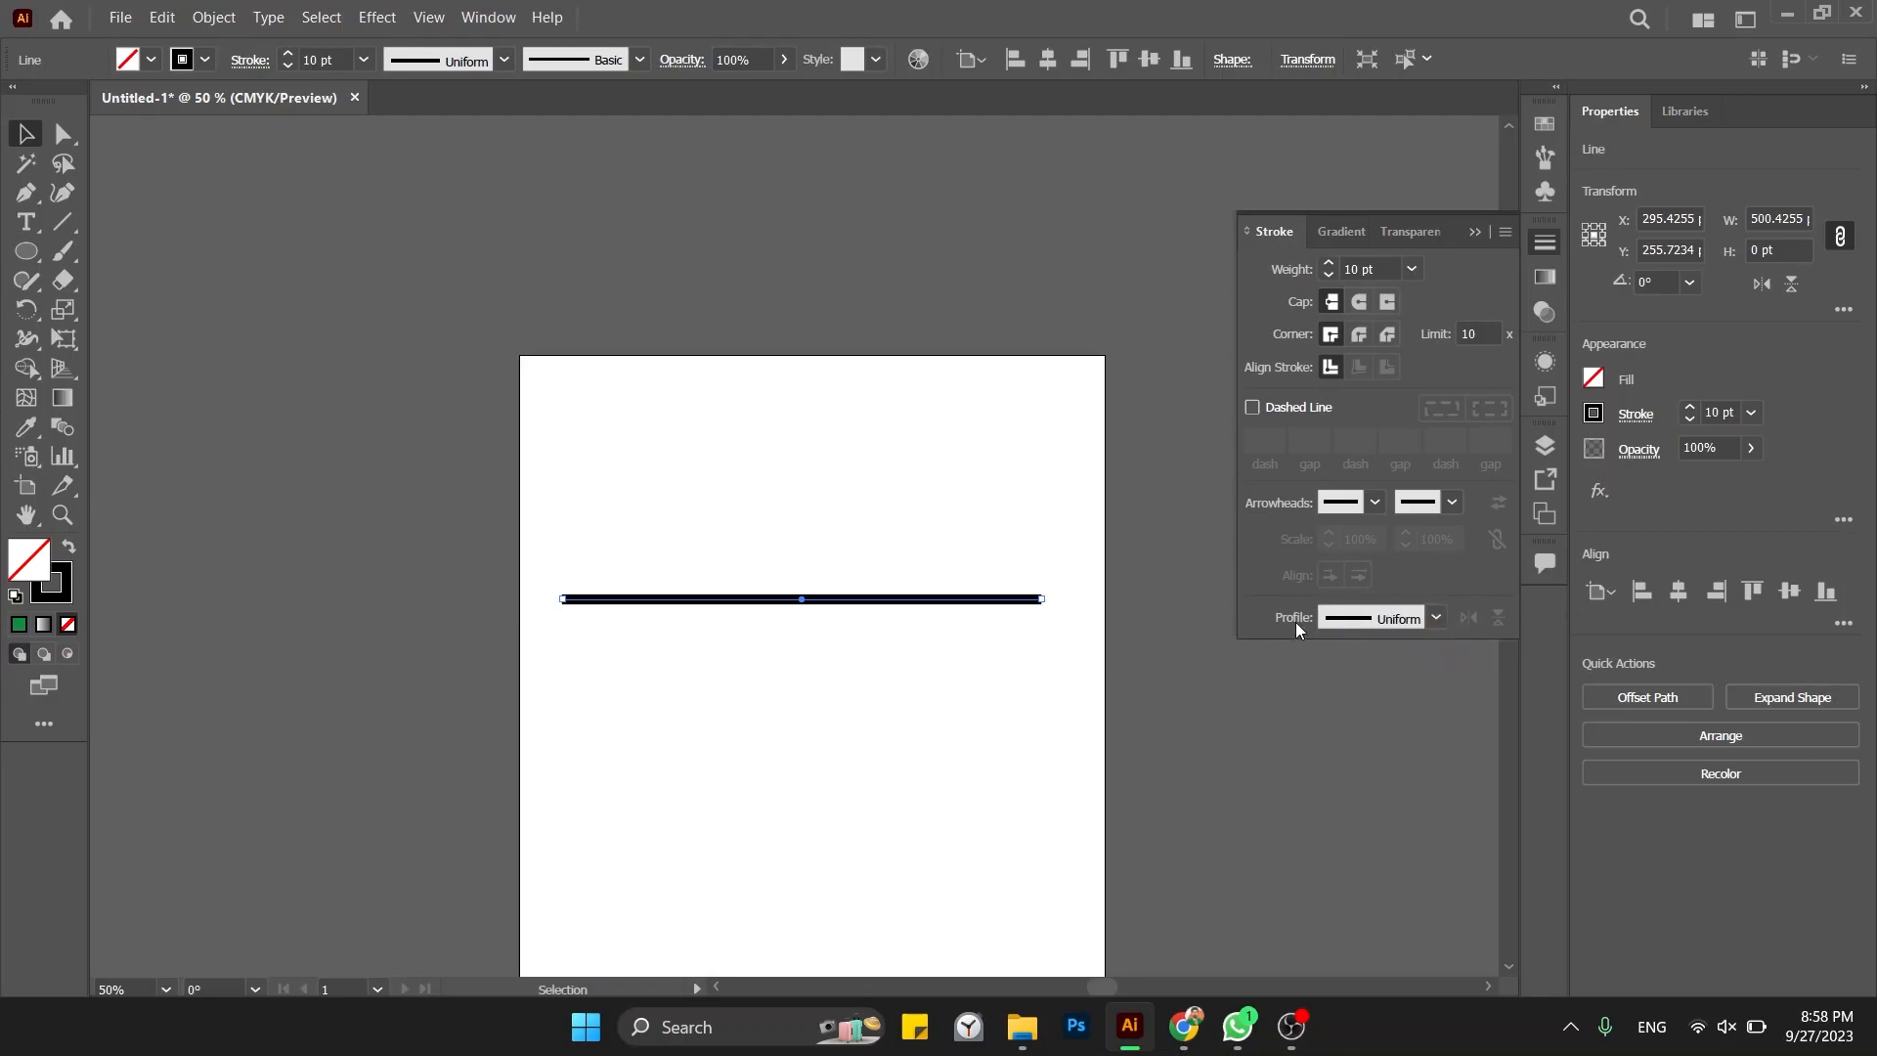
Step: Apply the lens-shaped width profile tapering at both ends to the line and set its stroke weight to 50 pt
left_click(1435, 618)
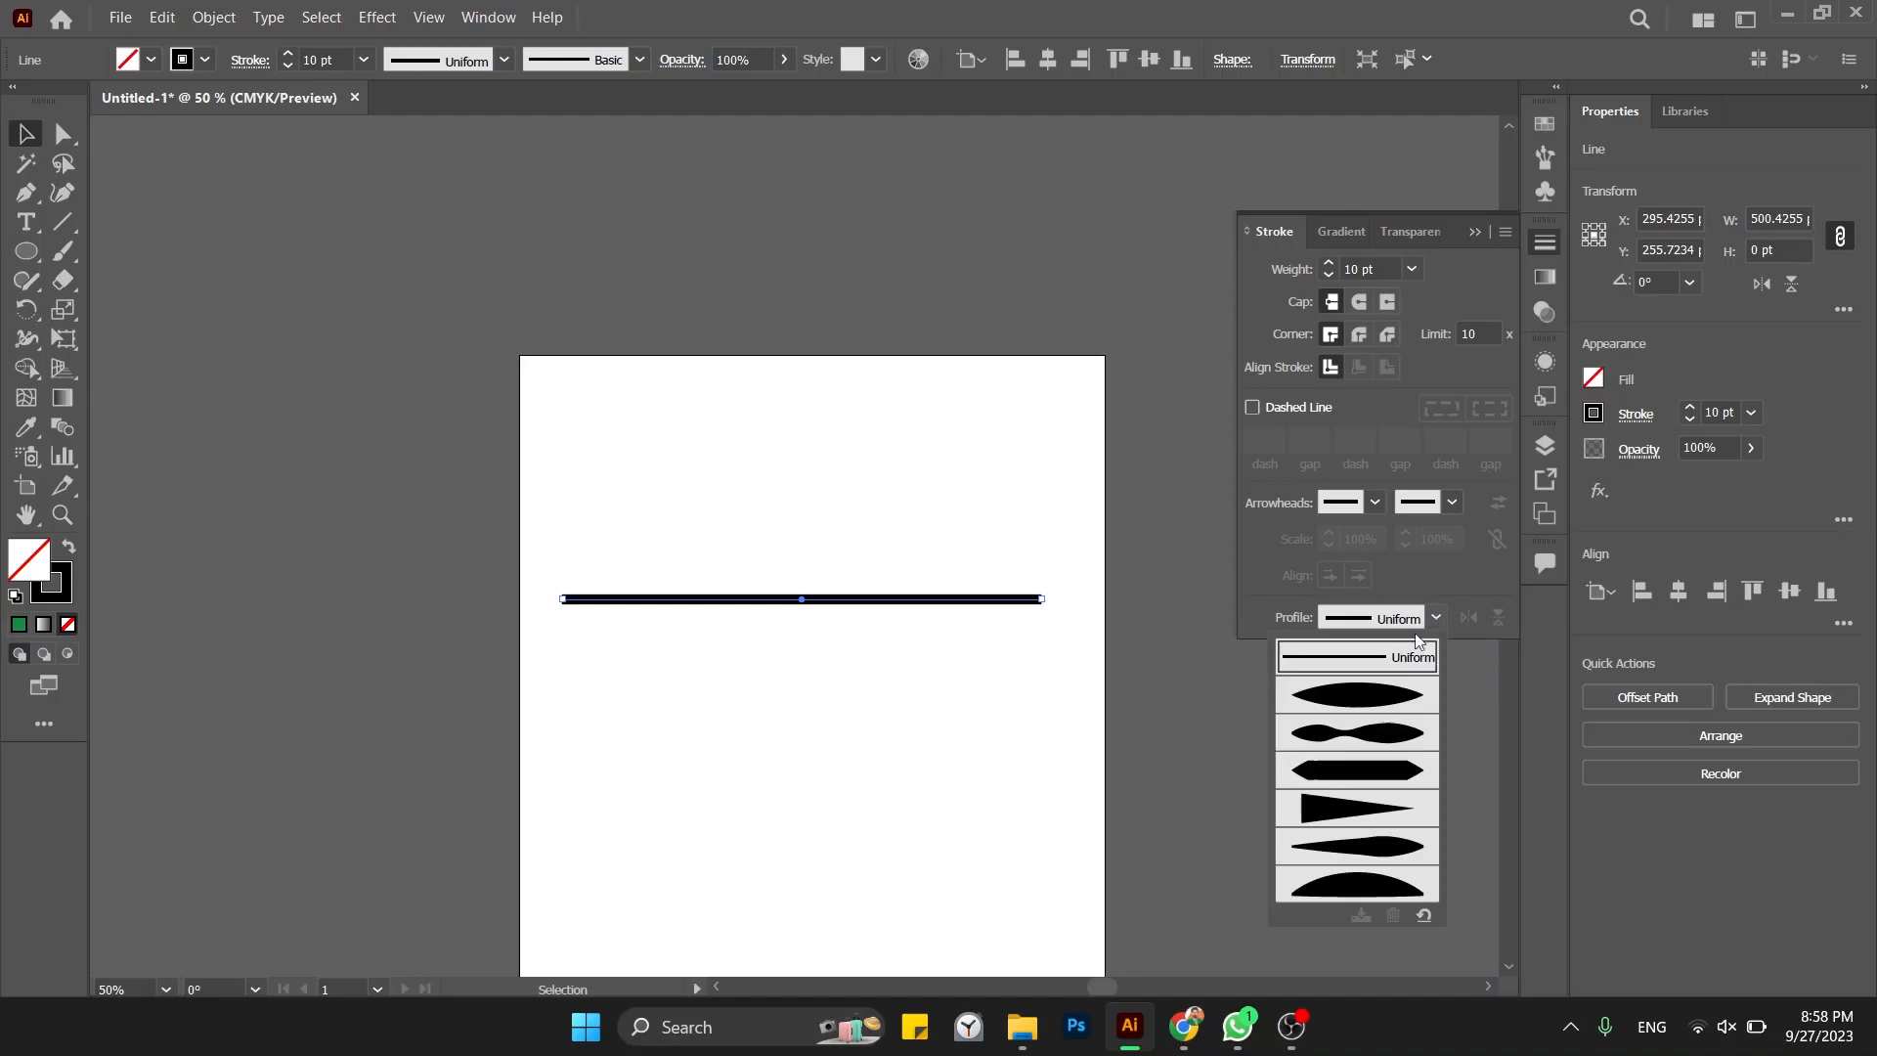
left_click(1366, 695)
left_click(1728, 411)
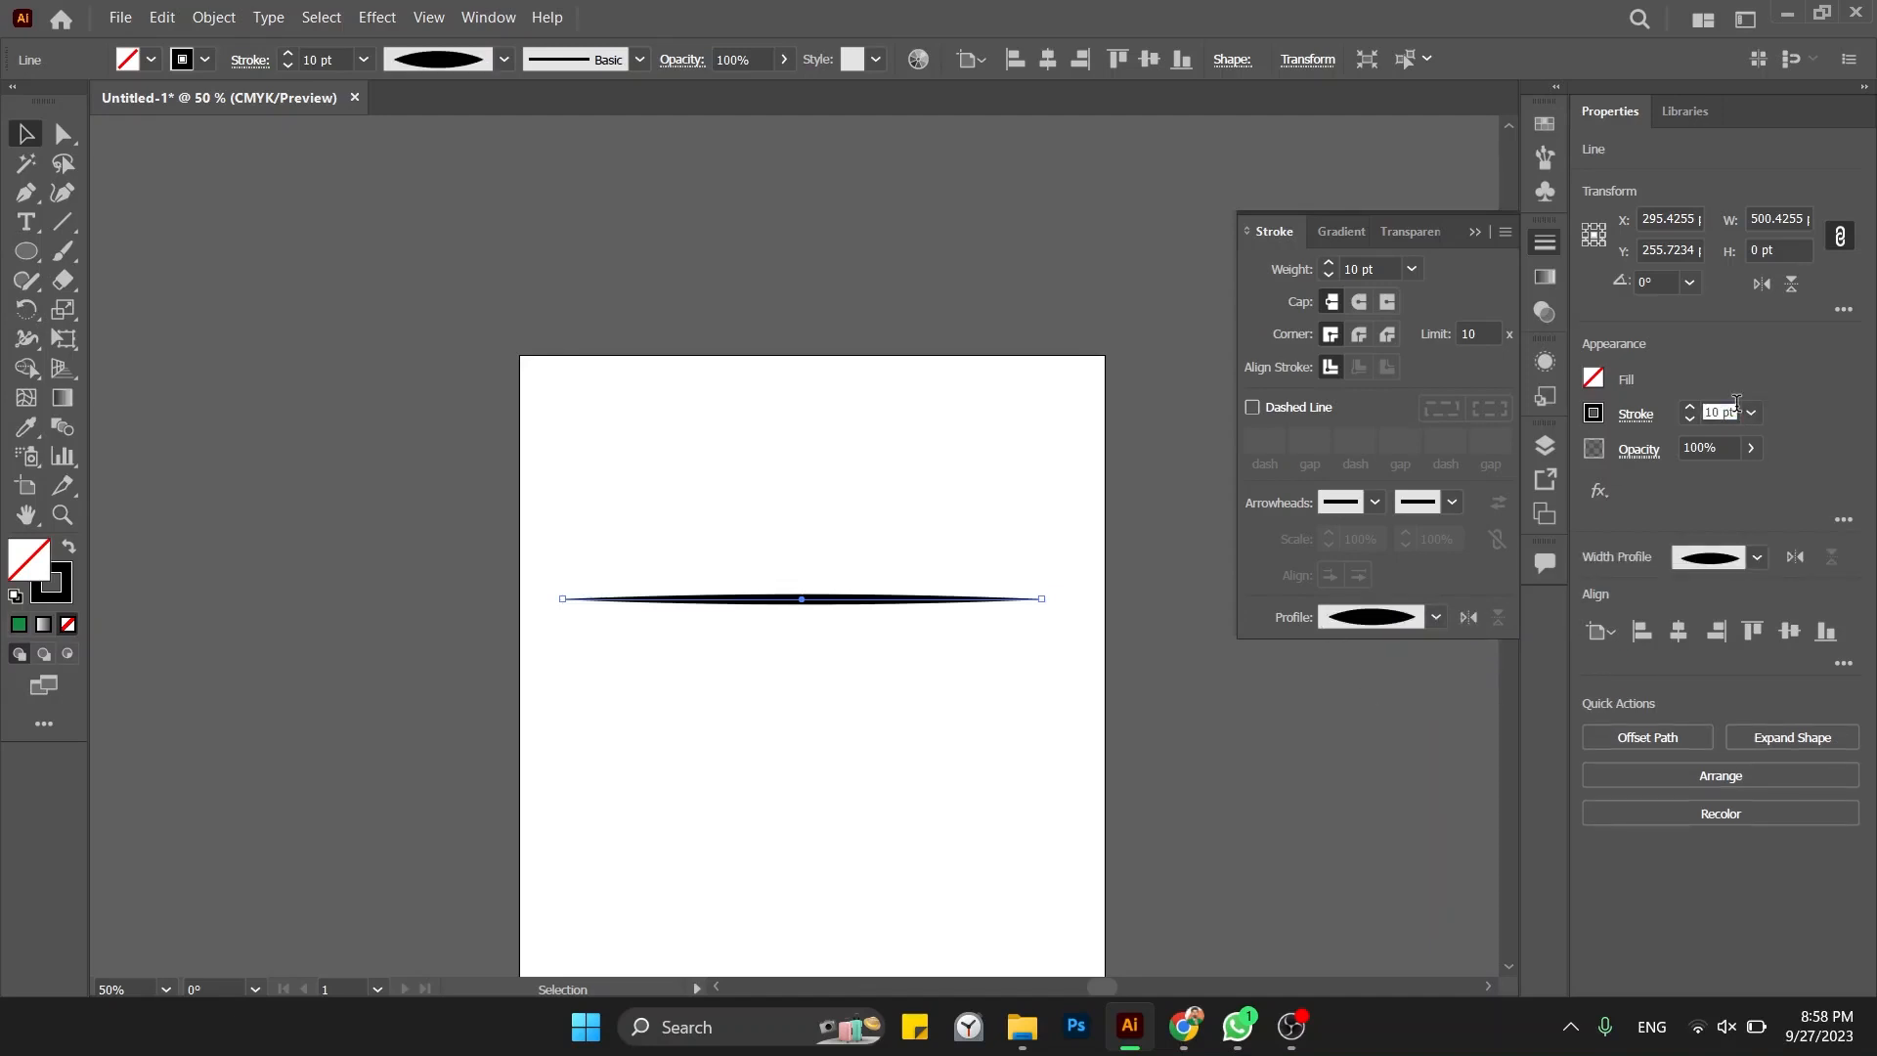
key("shift+Up")
key("shift+Up")
key("shift+Up")
key("shift+Up")
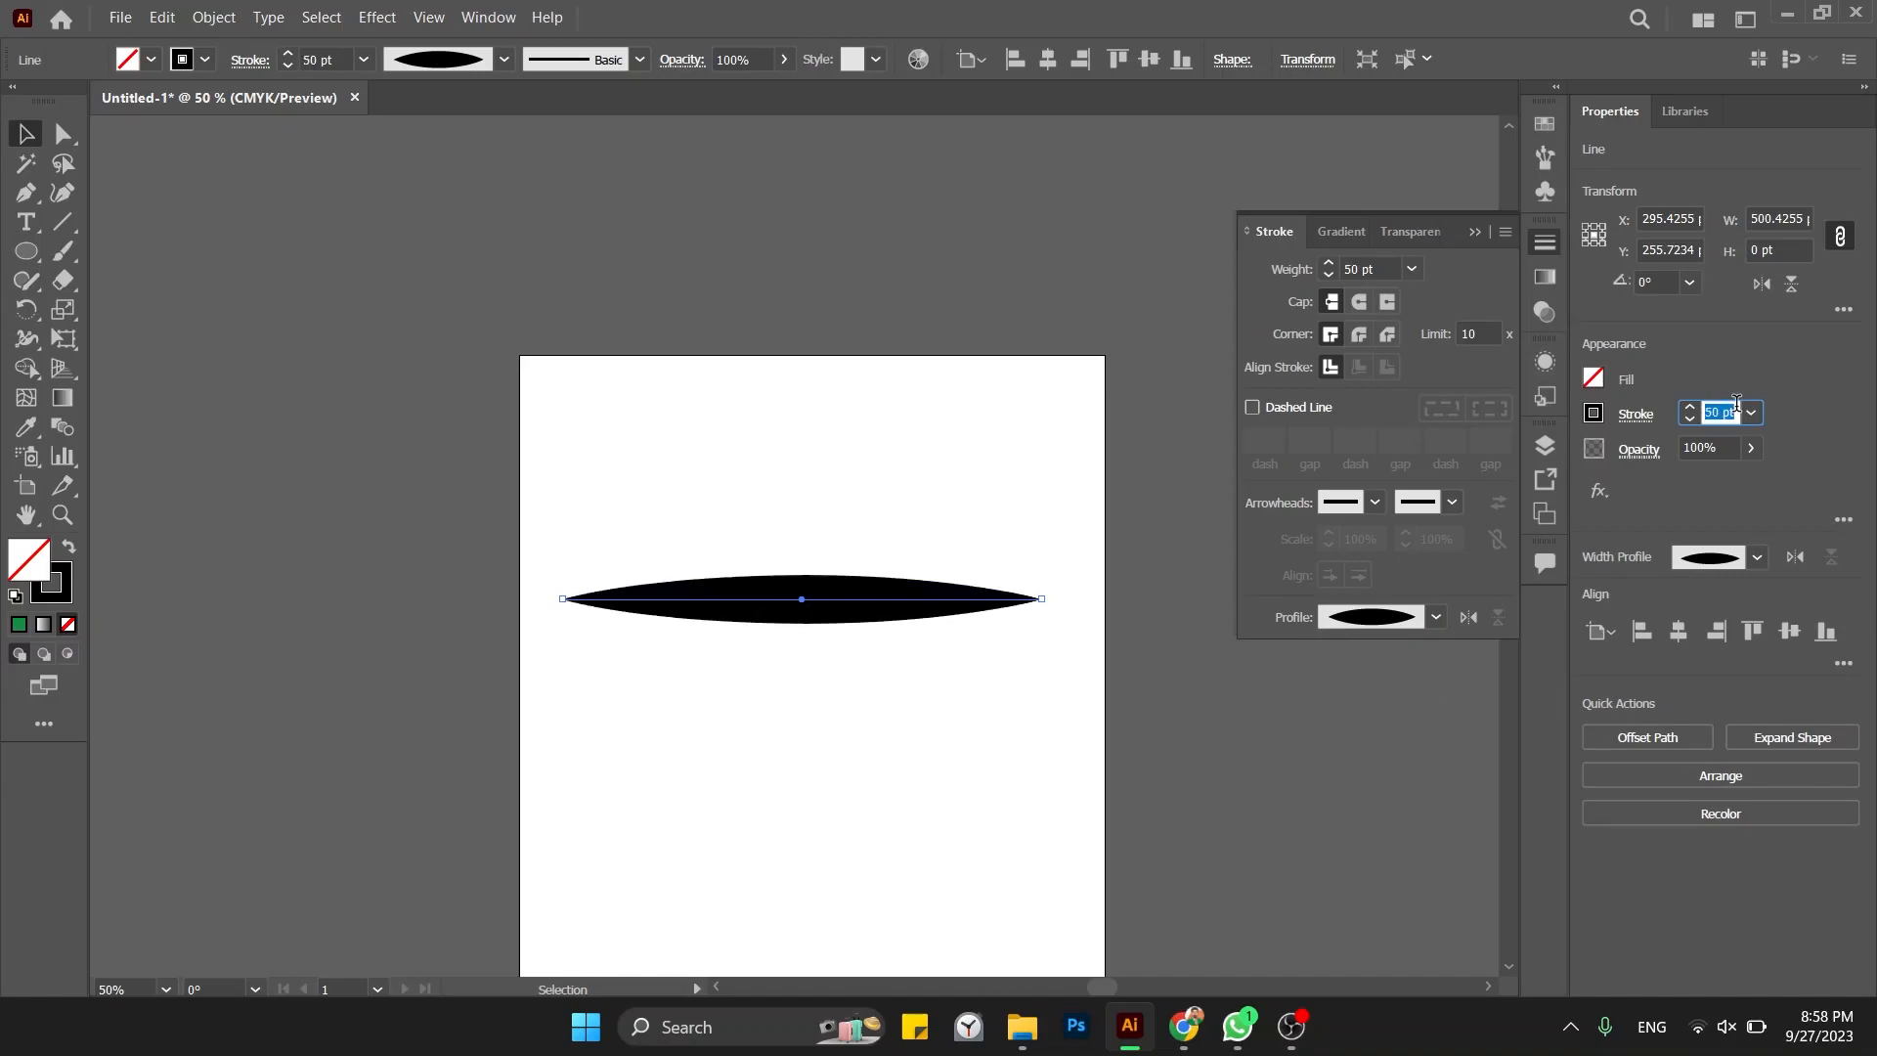
key("shift+Down")
key("shift+Up")
key("Return")
Step: Switch the line's width profile to Uniform for comparison and reapply the lens-shaped profile
left_click(1434, 614)
left_click(1355, 653)
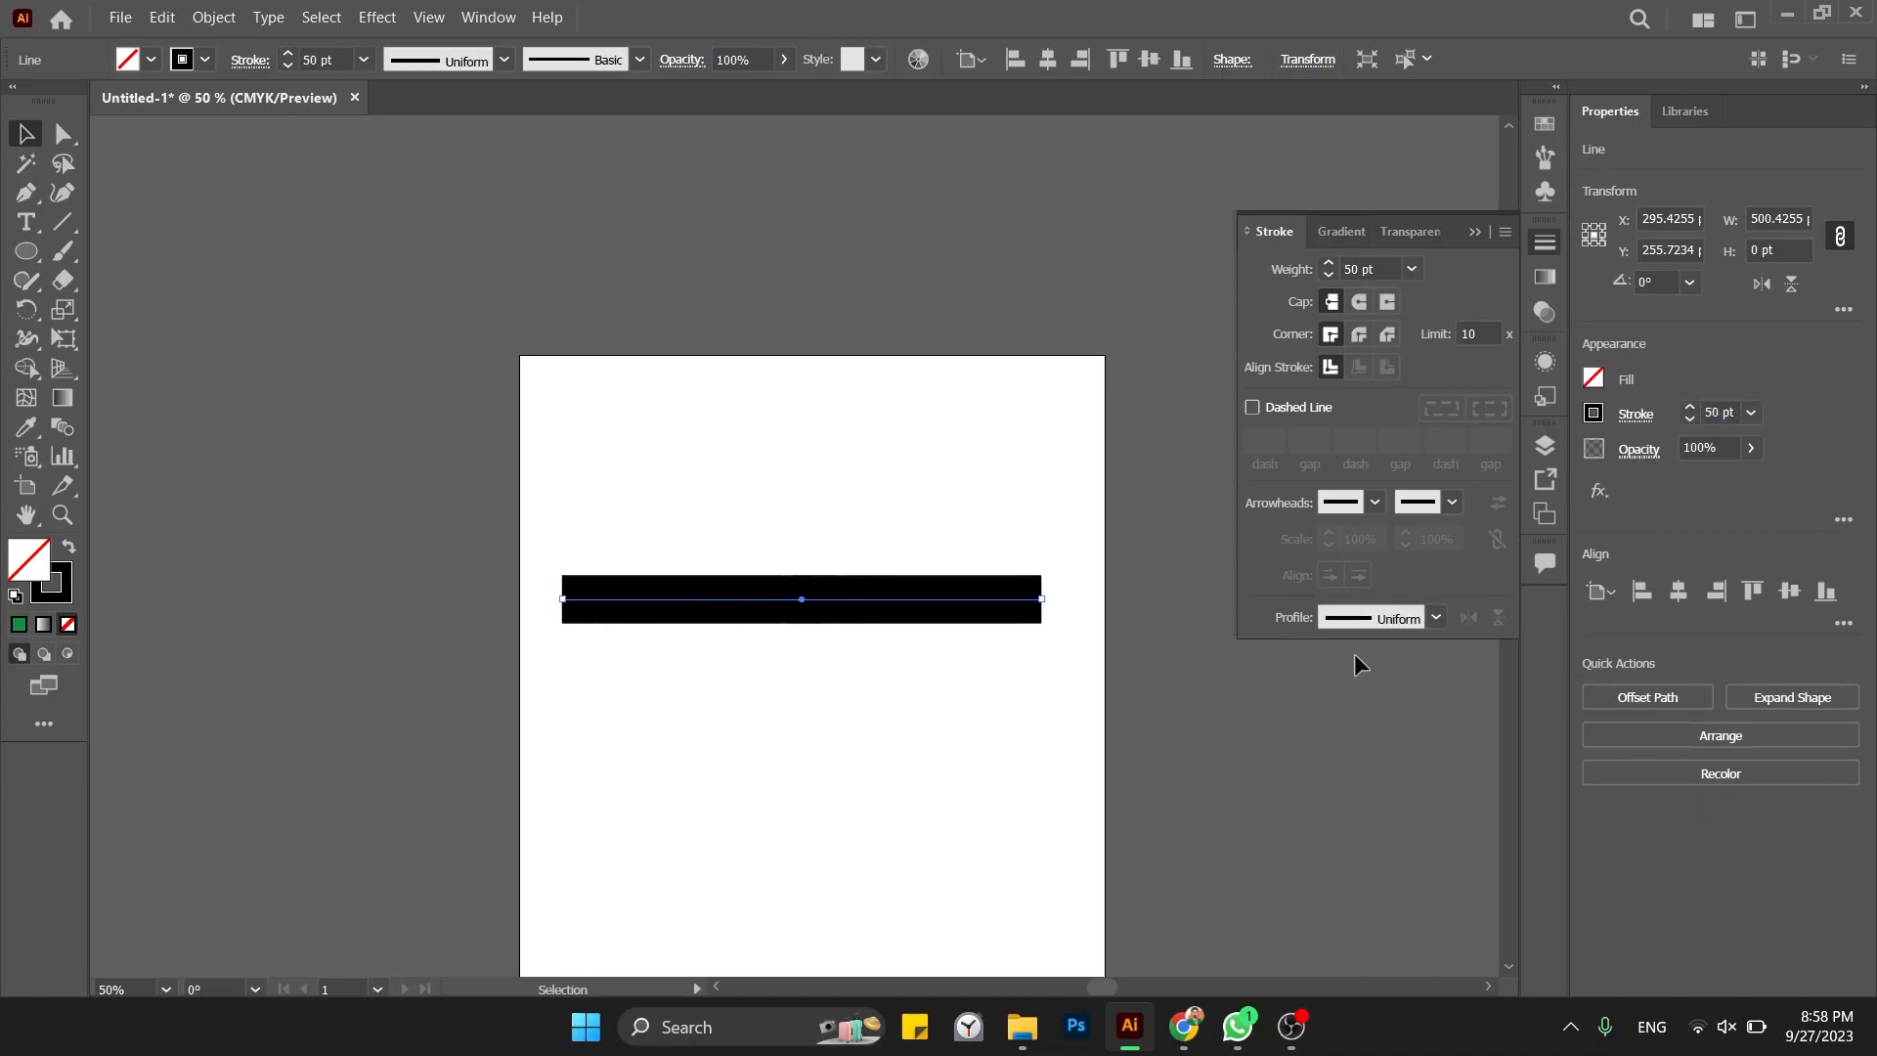
left_click(1424, 618)
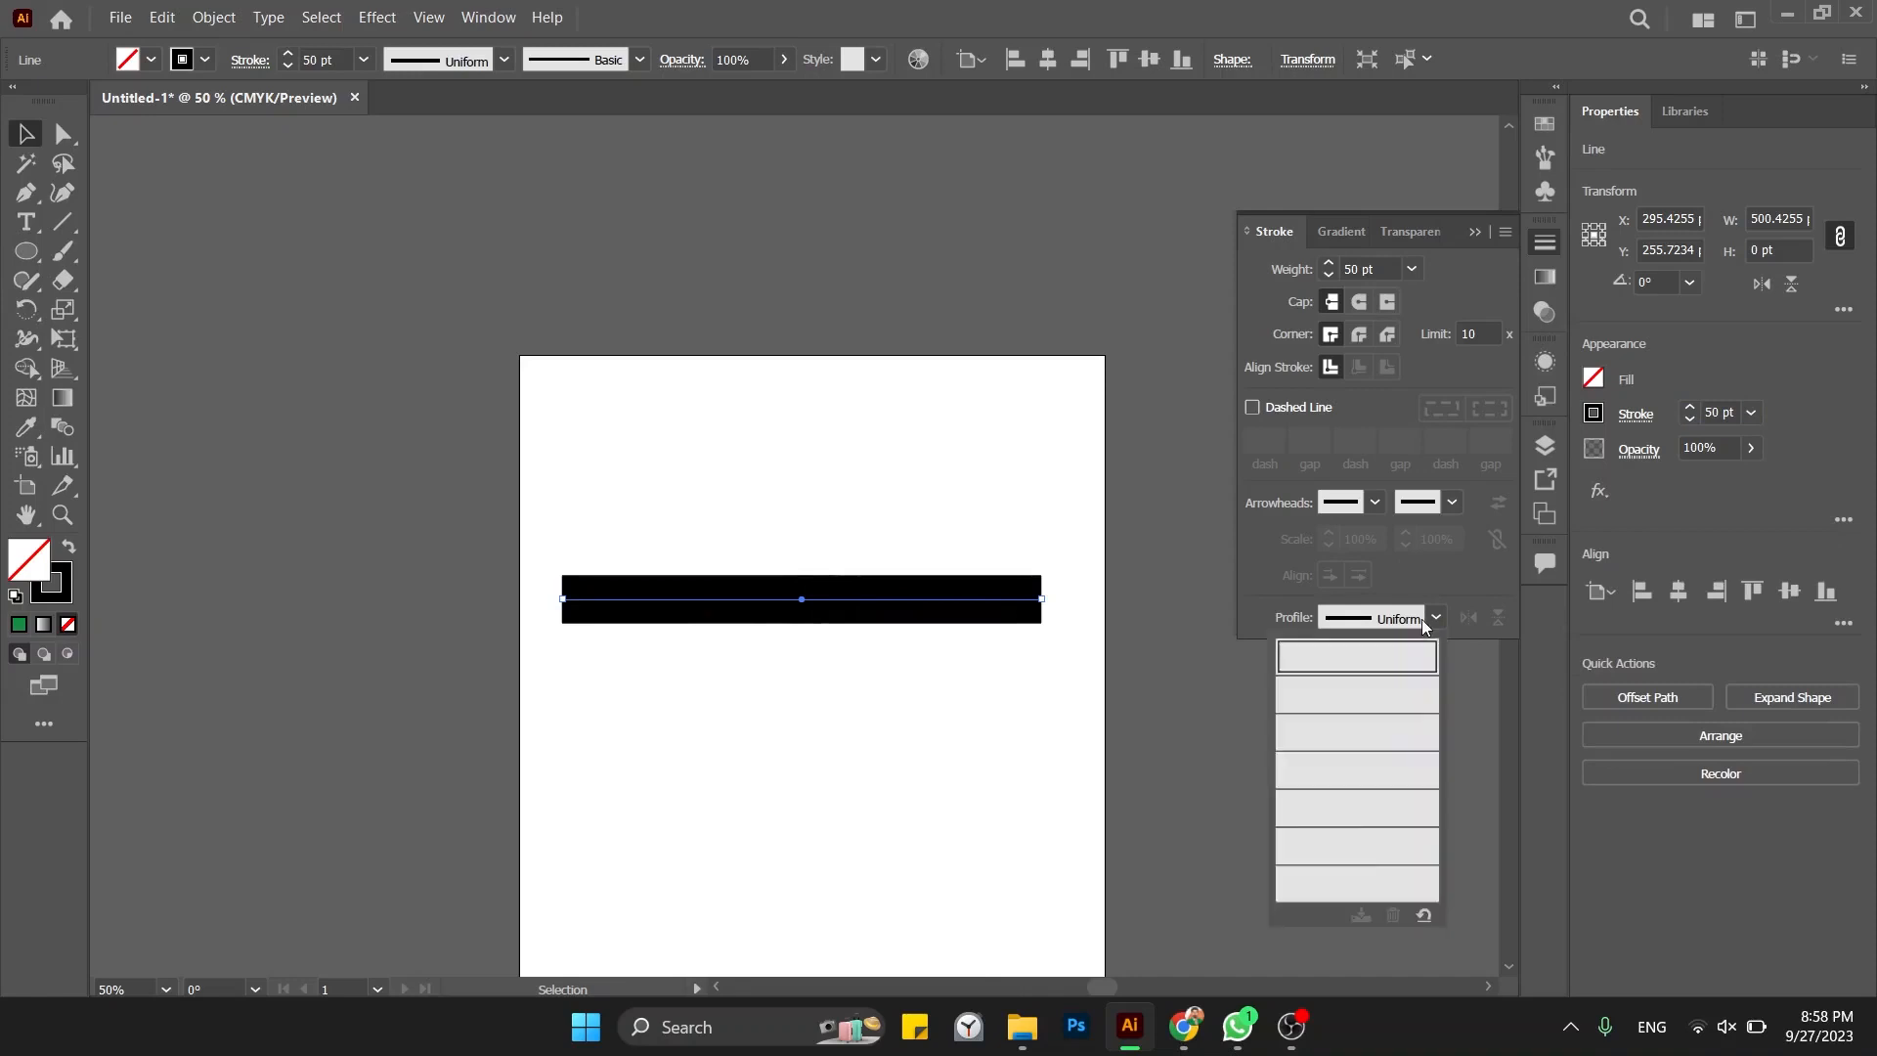
left_click(1362, 699)
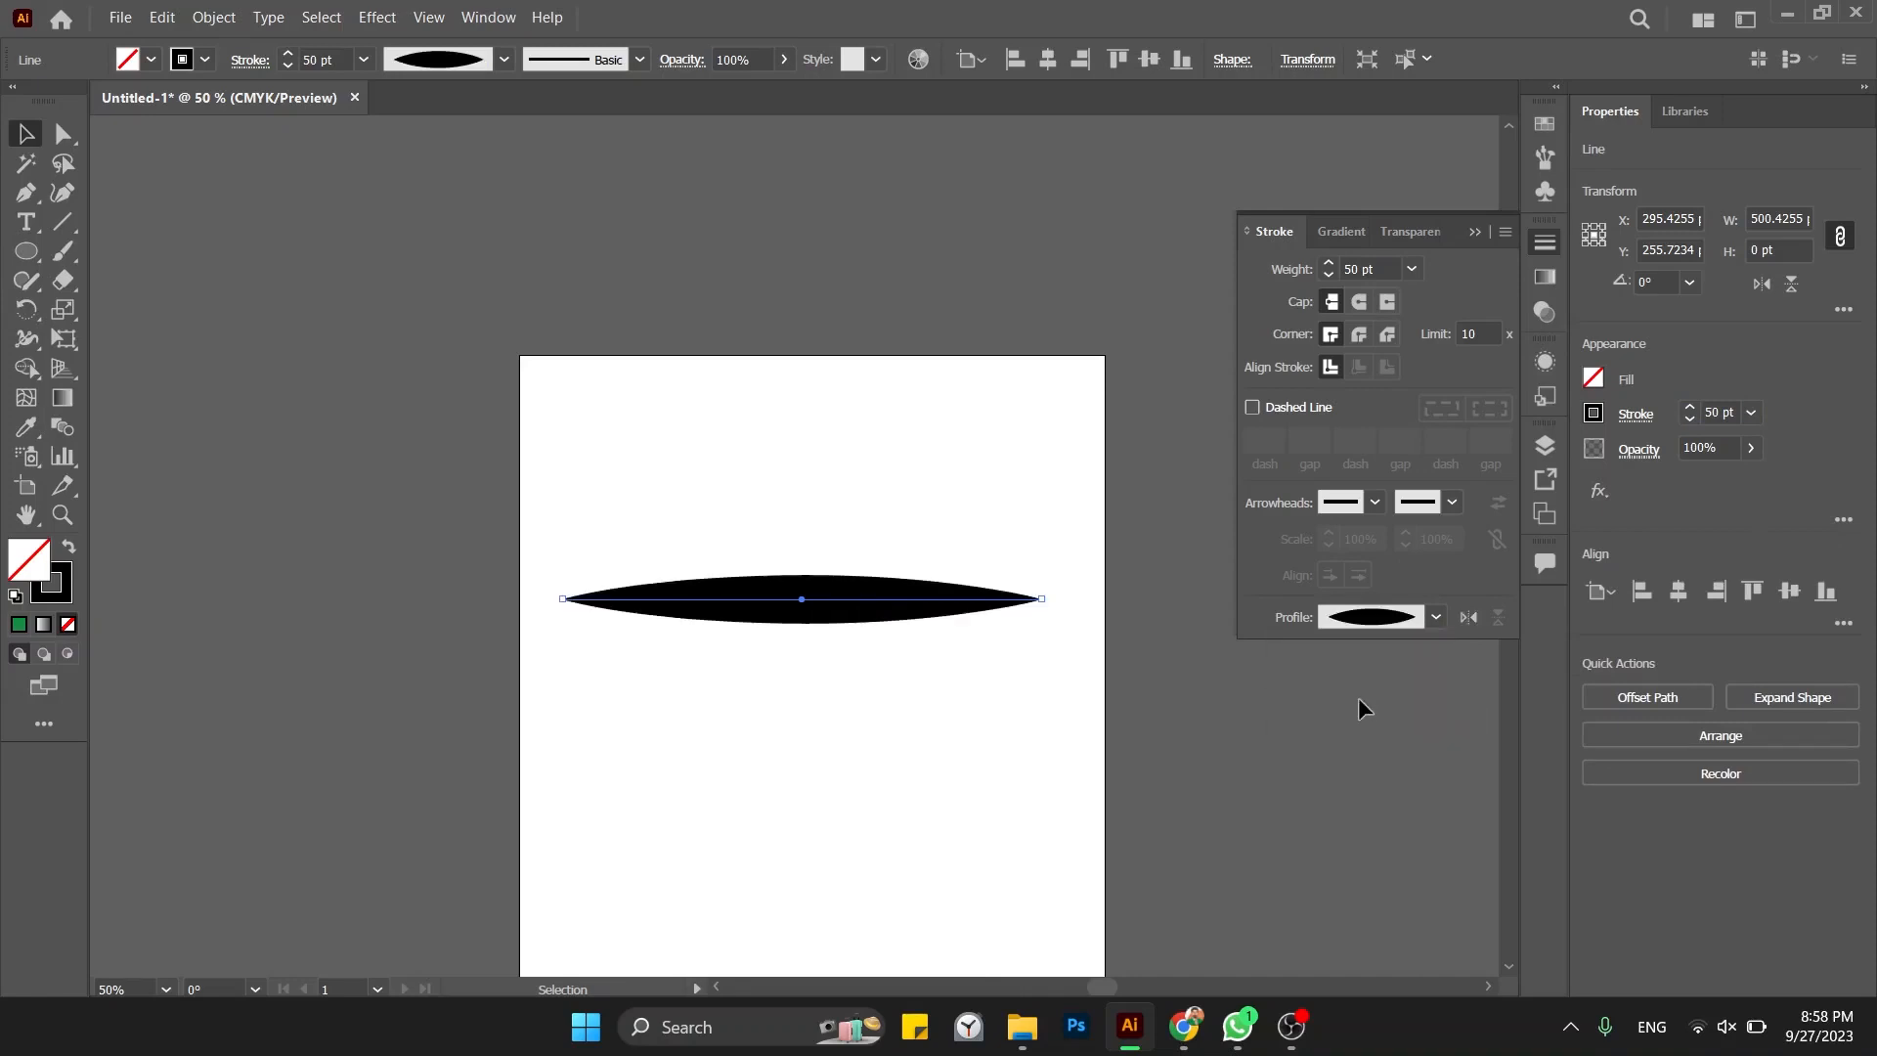
Step: Try the double-bulge and flat-middle pointed width profiles on the line and apply the asymmetric tapered Width Profile 5
left_click(1435, 617)
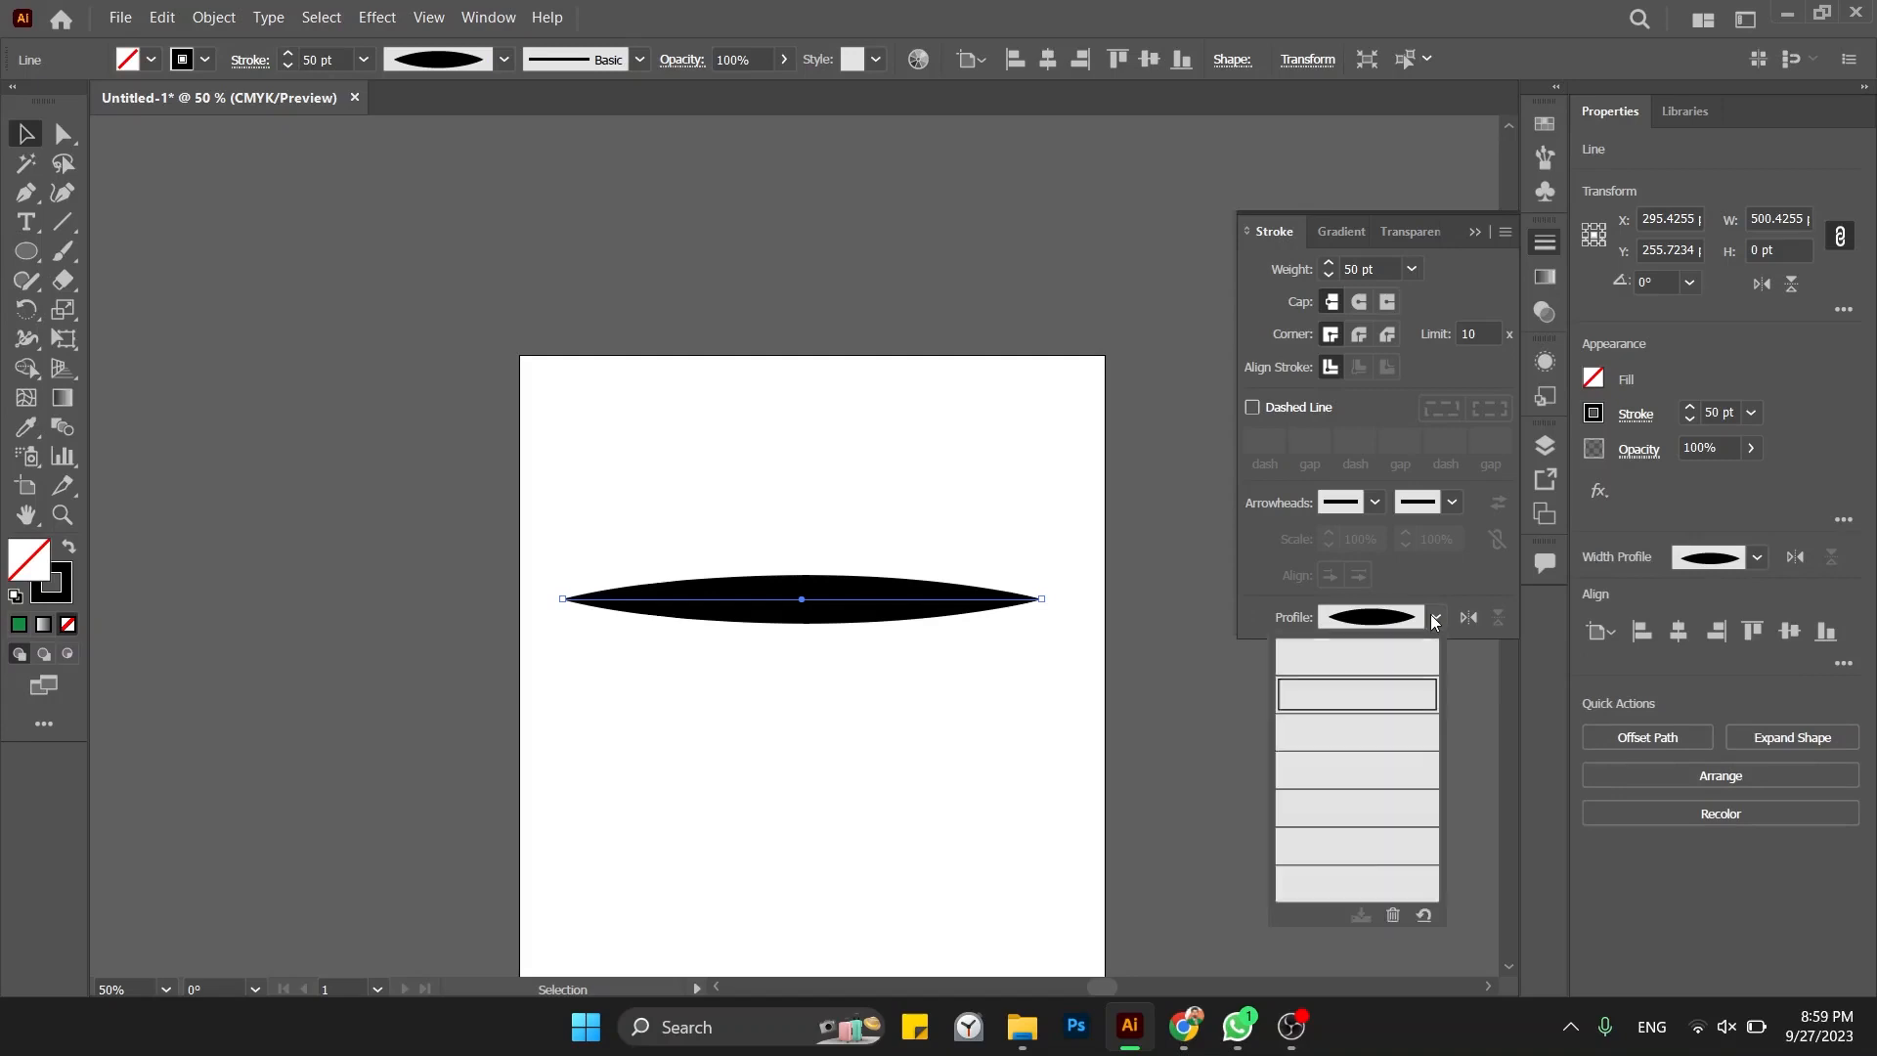
left_click(1365, 734)
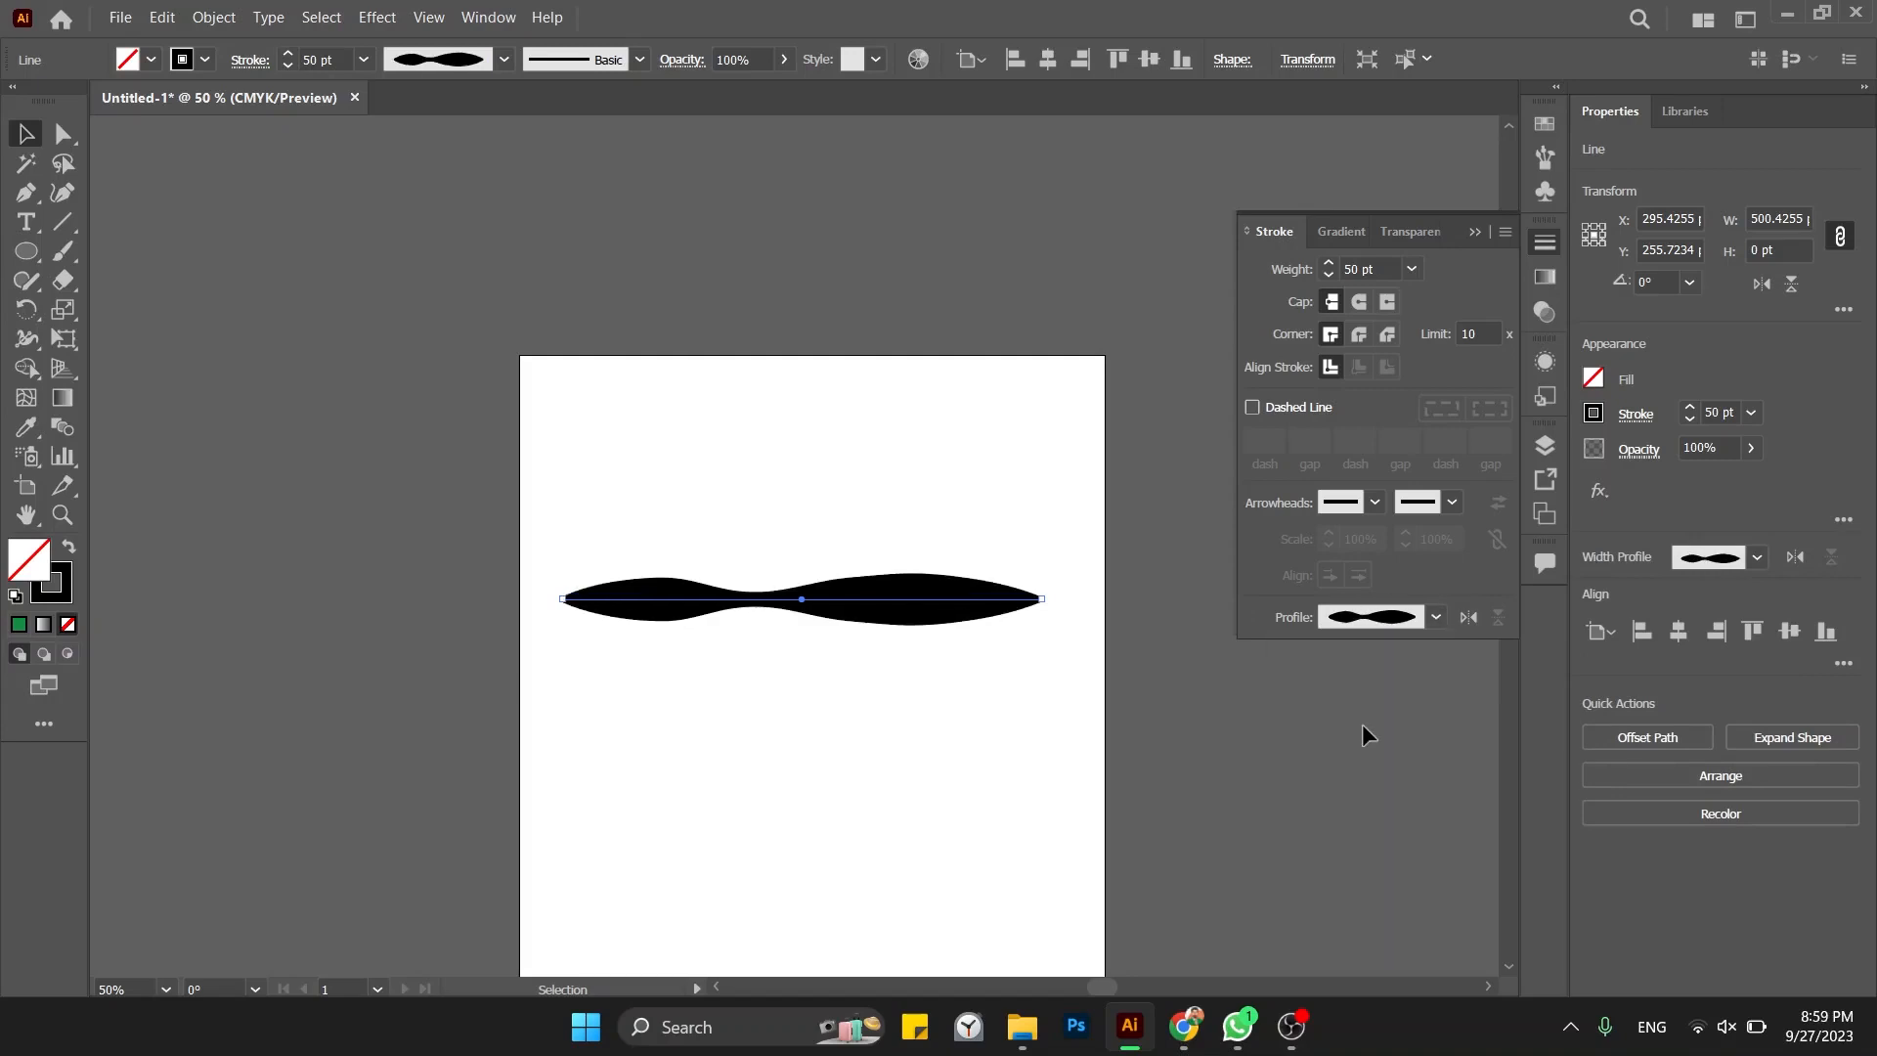
left_click(1434, 617)
left_click(1356, 780)
left_click(1434, 617)
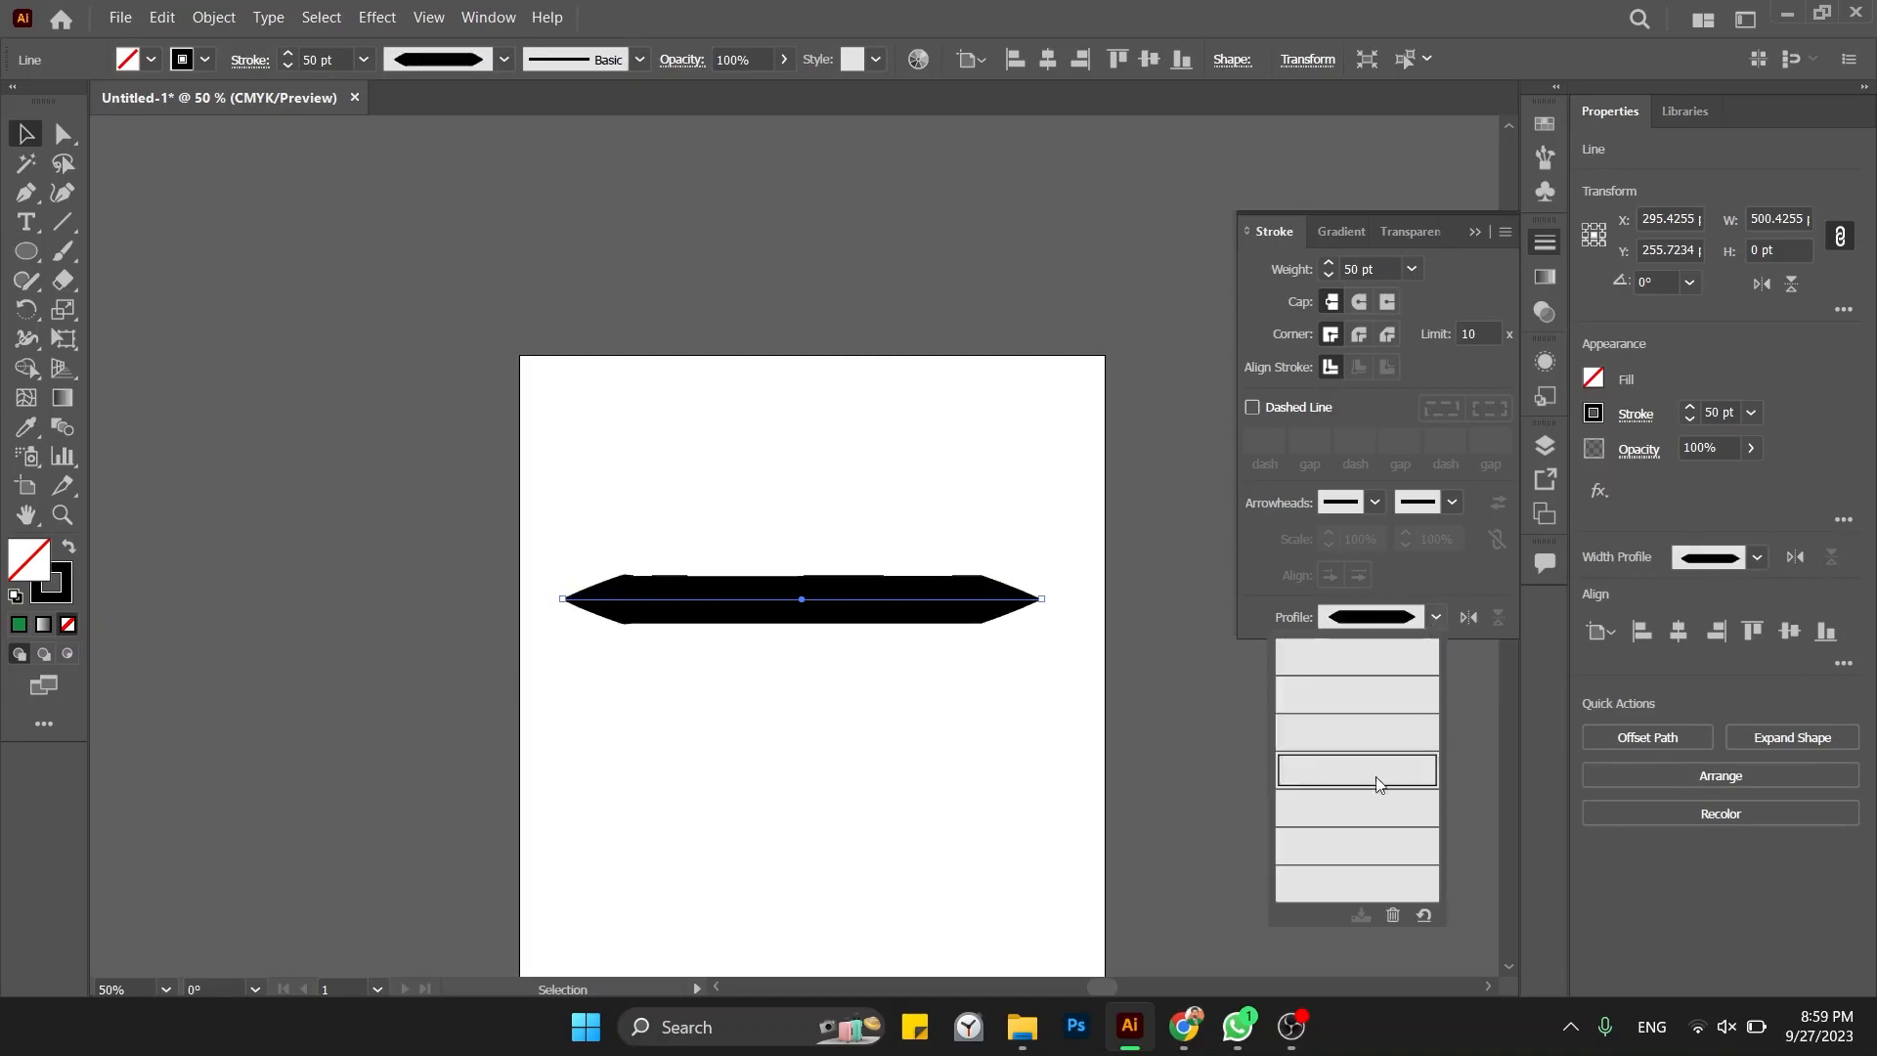
left_click(1352, 847)
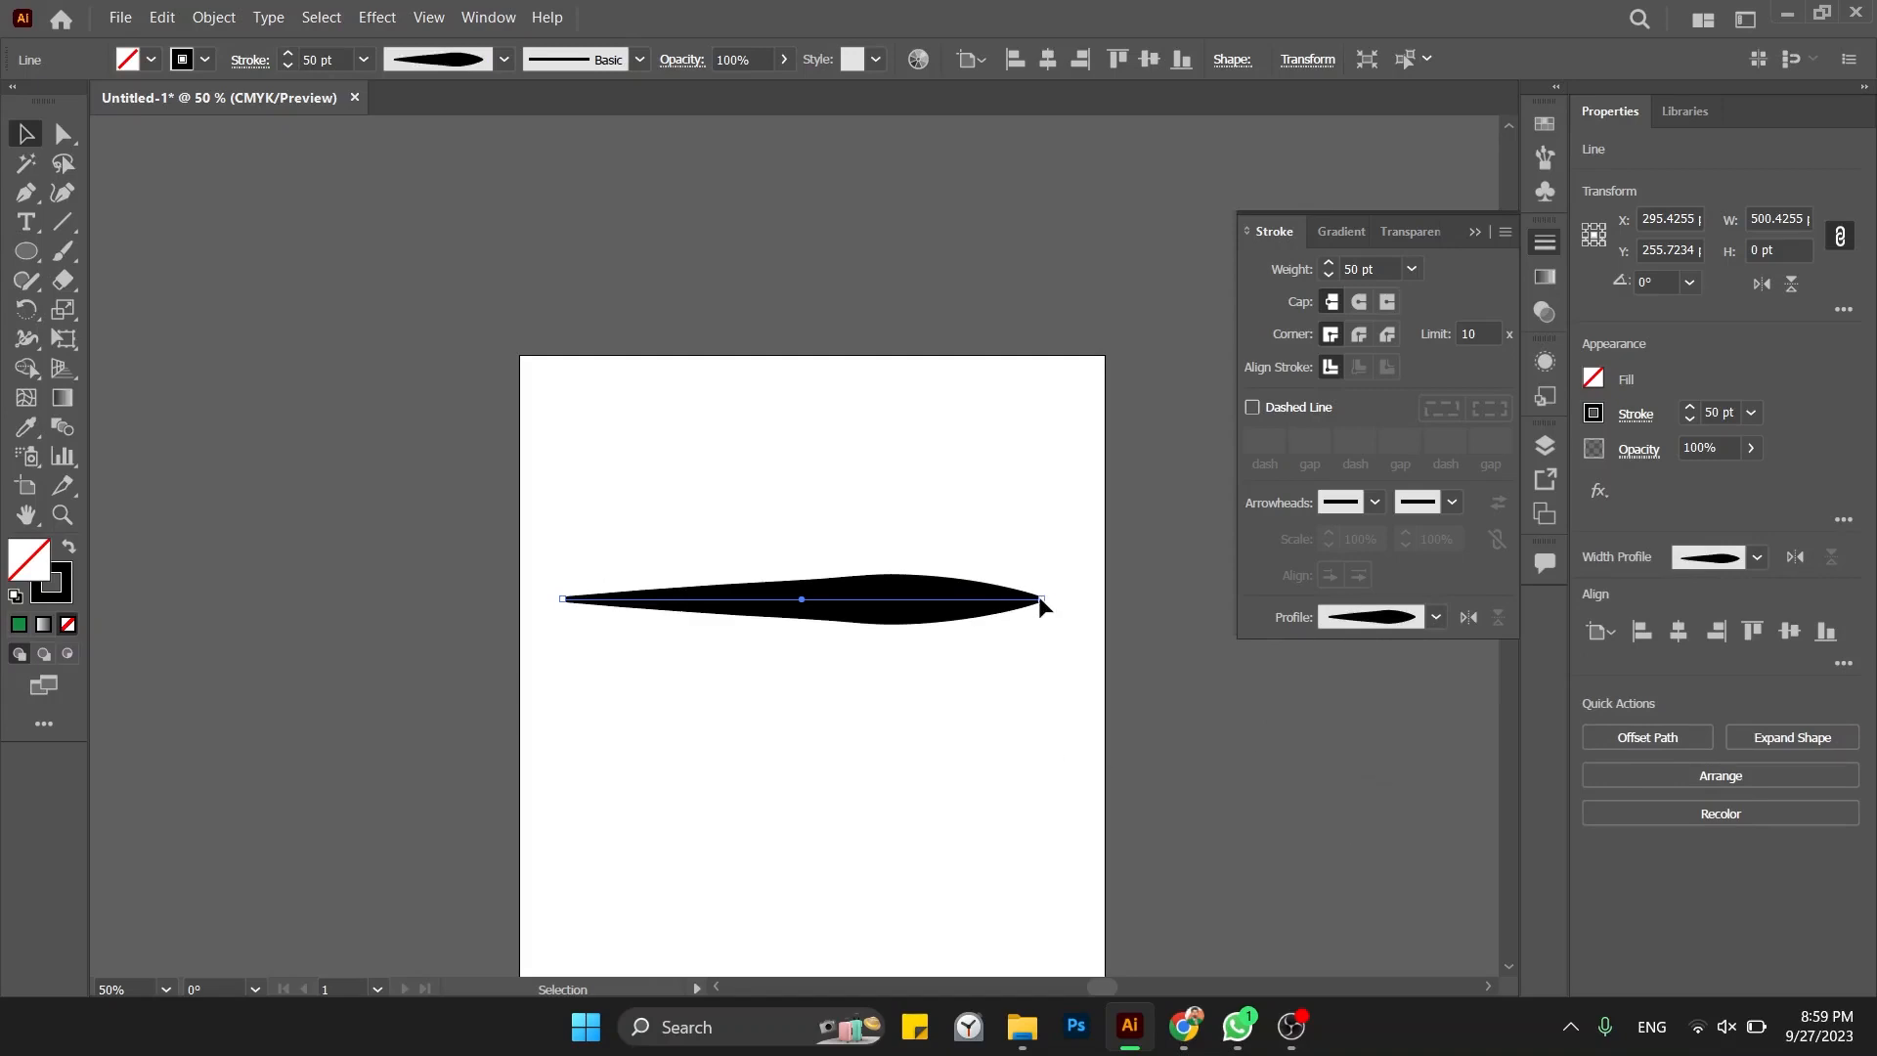
Step: Place the tapered line above the artboard with a mirrored copy facing it, leaving a gap between their thicker ends
left_click_drag(1039, 597, 766, 612)
key("ctrl+z")
left_click_drag(1006, 666, 767, 645)
key("ctrl+minus")
key("ctrl+minus")
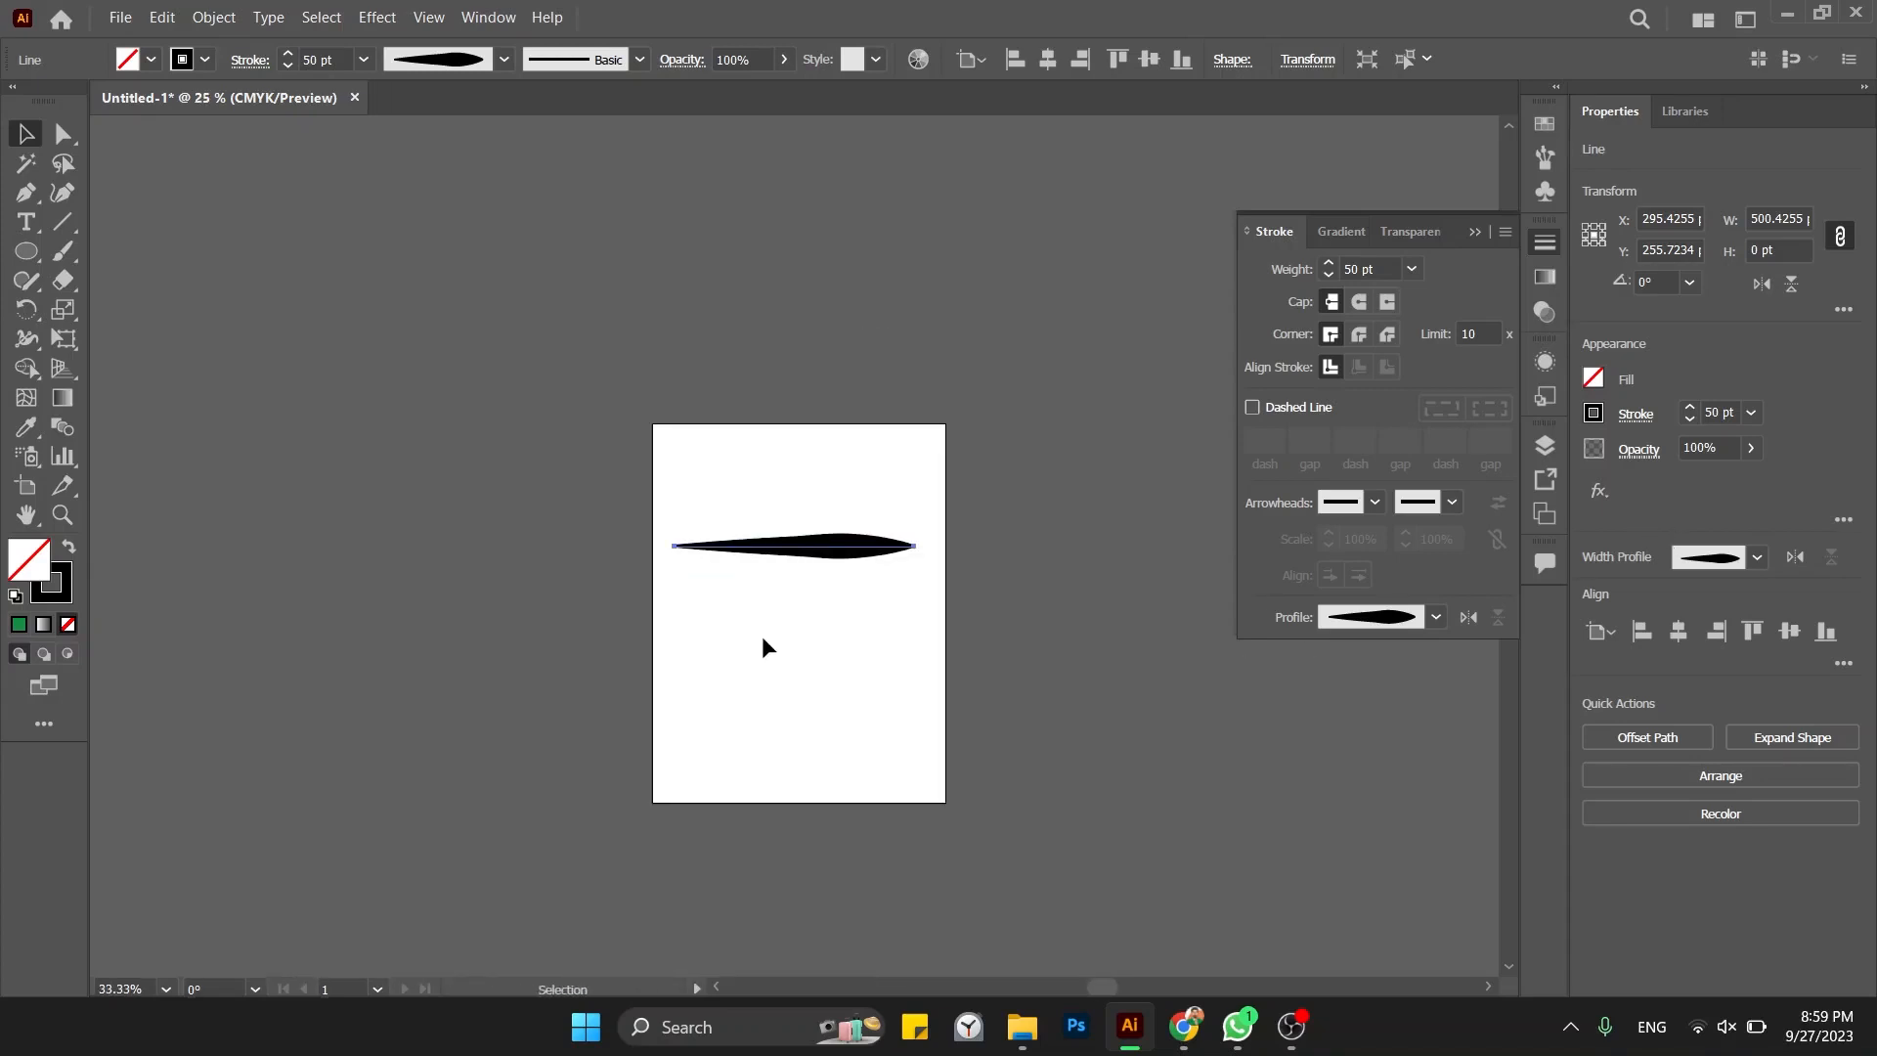
left_click(748, 651)
left_click_drag(855, 586, 1003, 414)
left_click(704, 442)
Step: Draw a thin rectangle about 625 by 35 pt in the gap between the two tapered lines
key("m")
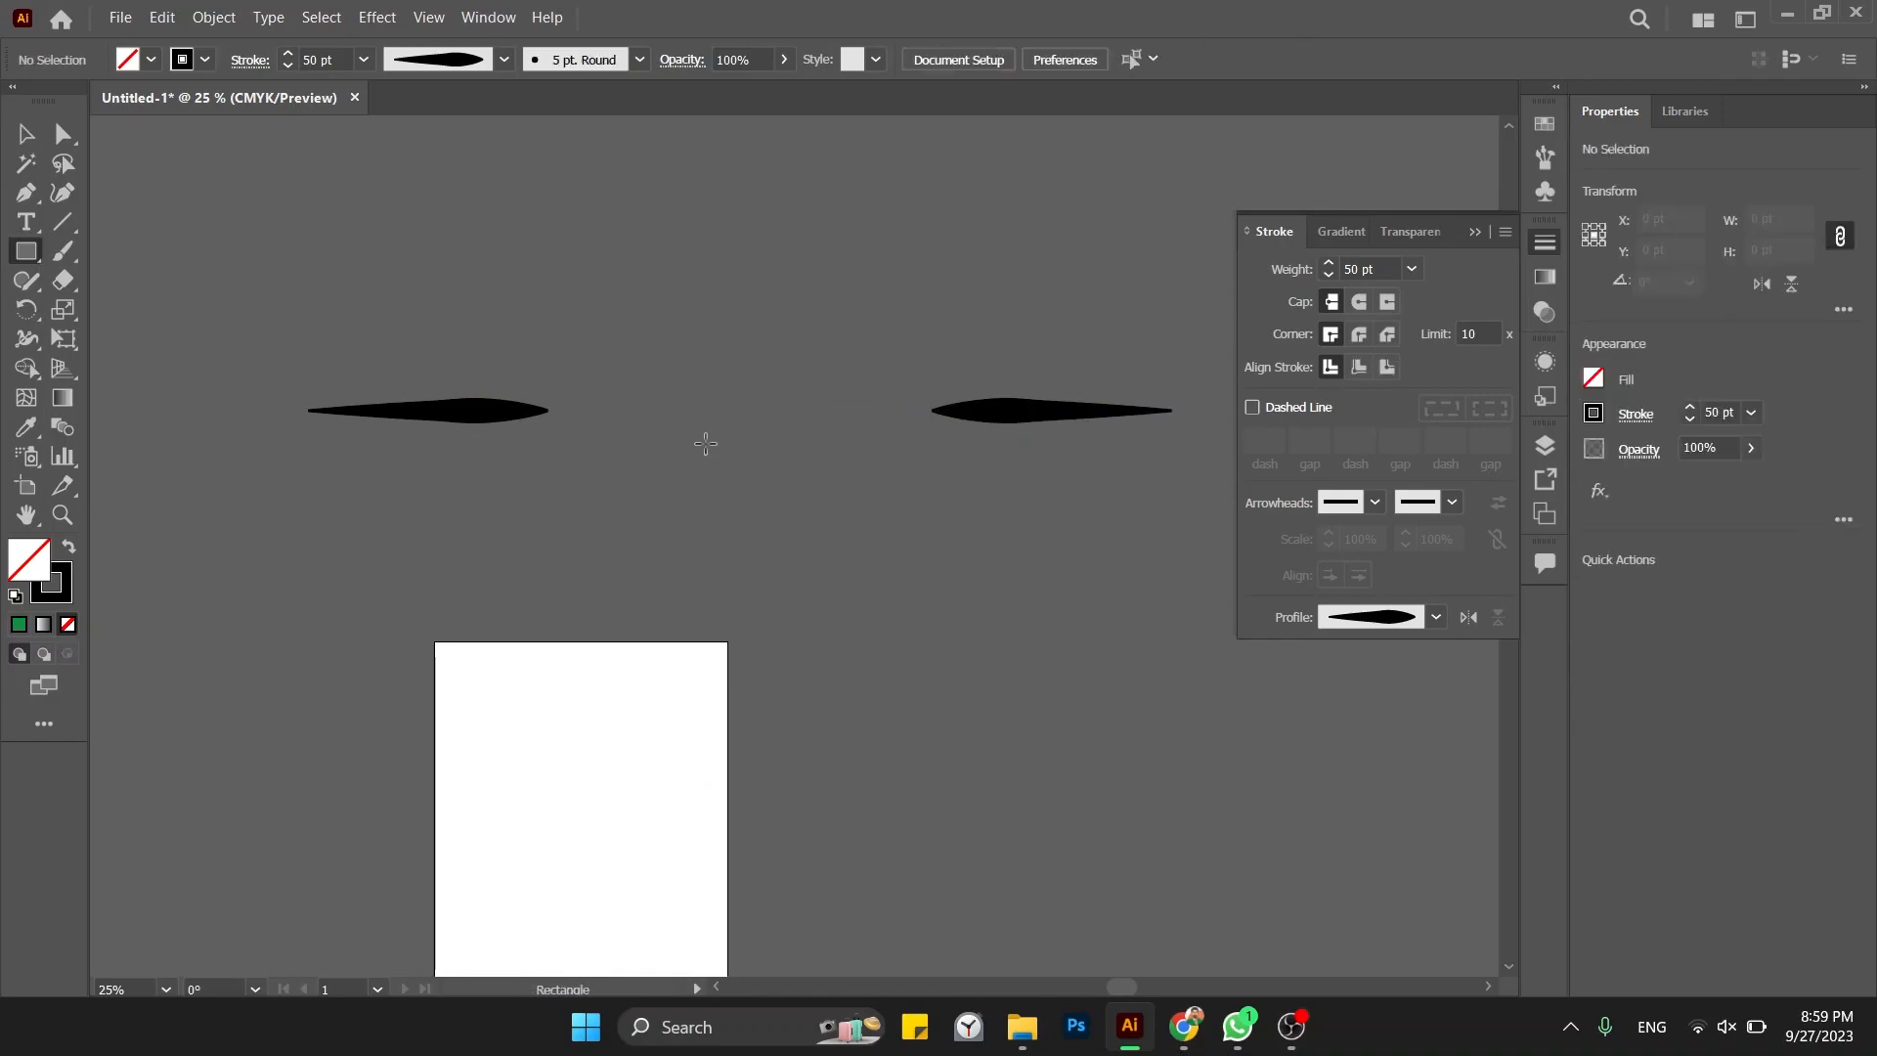
left_click_drag(580, 385, 646, 453)
key("ctrl+z")
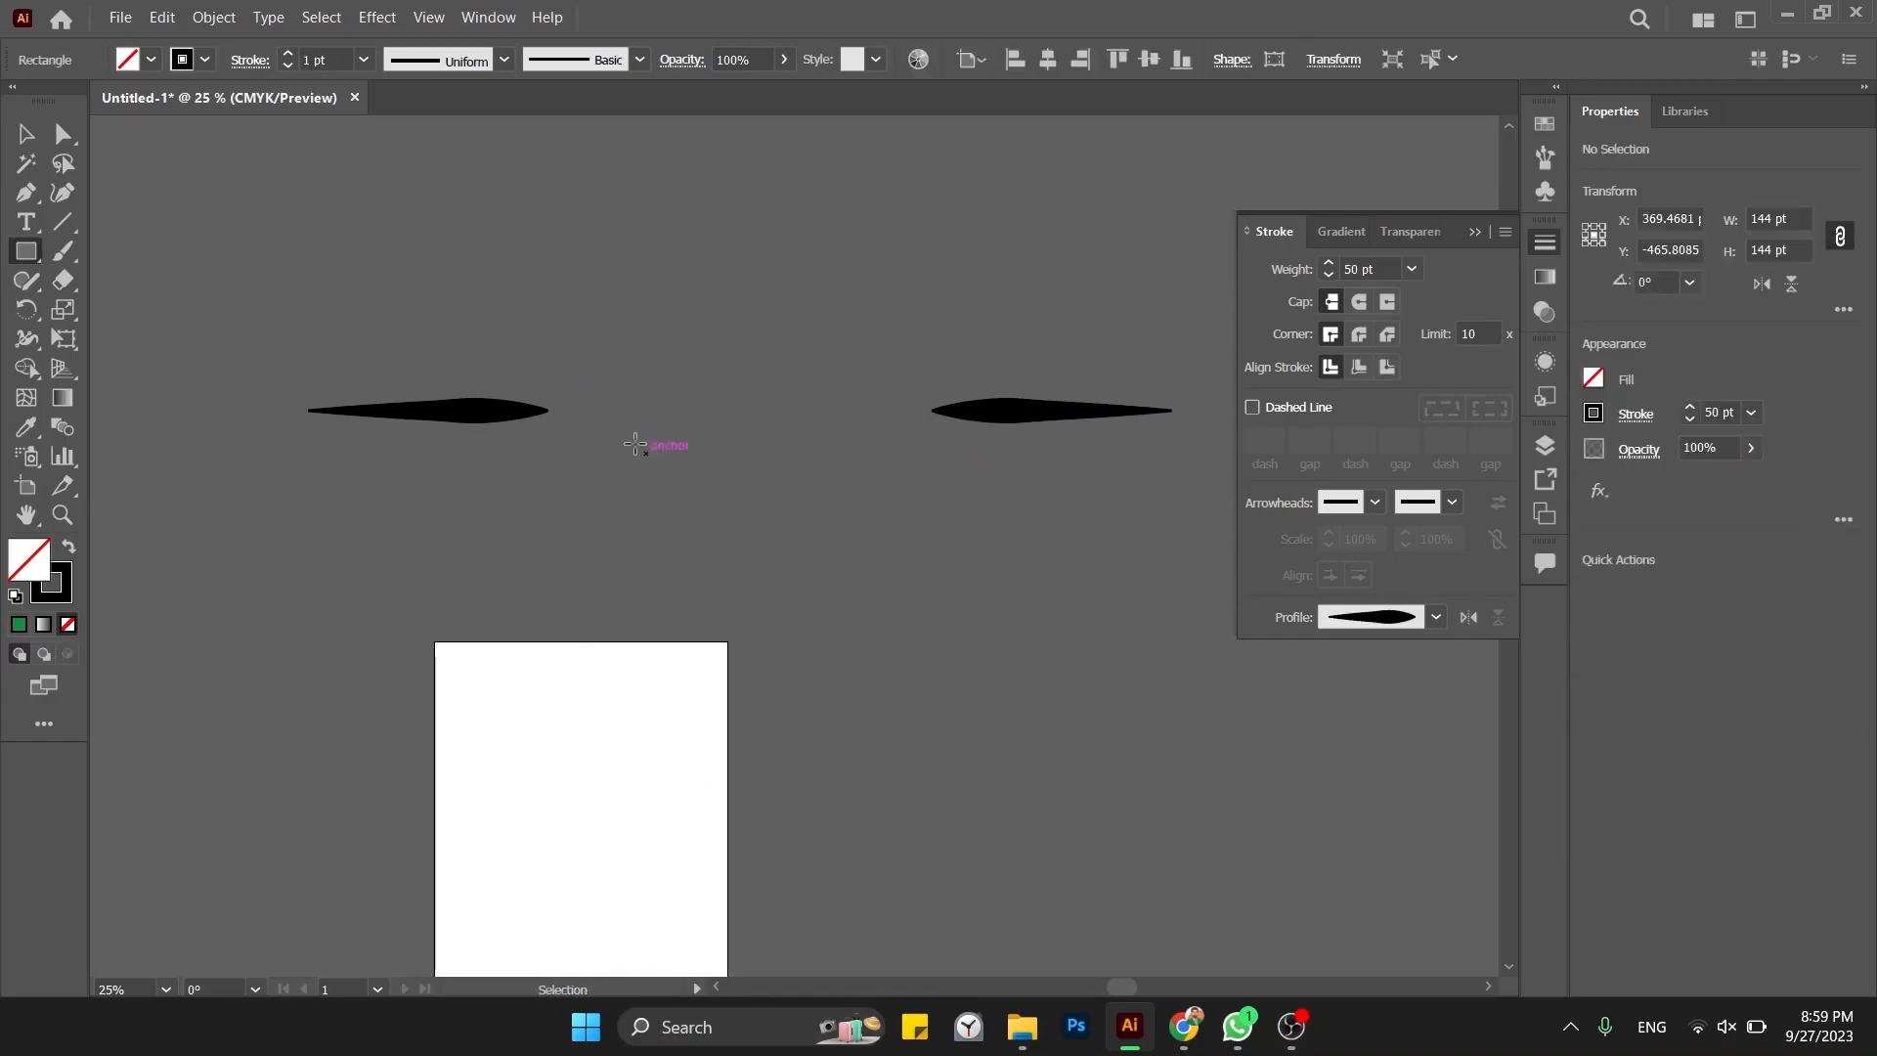
mouse_move(581, 400)
left_mouse_down()
mouse_move(827, 445)
mouse_move(881, 416)
left_mouse_up()
key("v")
Step: Apply the tapered line's 50 pt stroke to the rectangle with the Eyedropper and delete the rectangle
key("i")
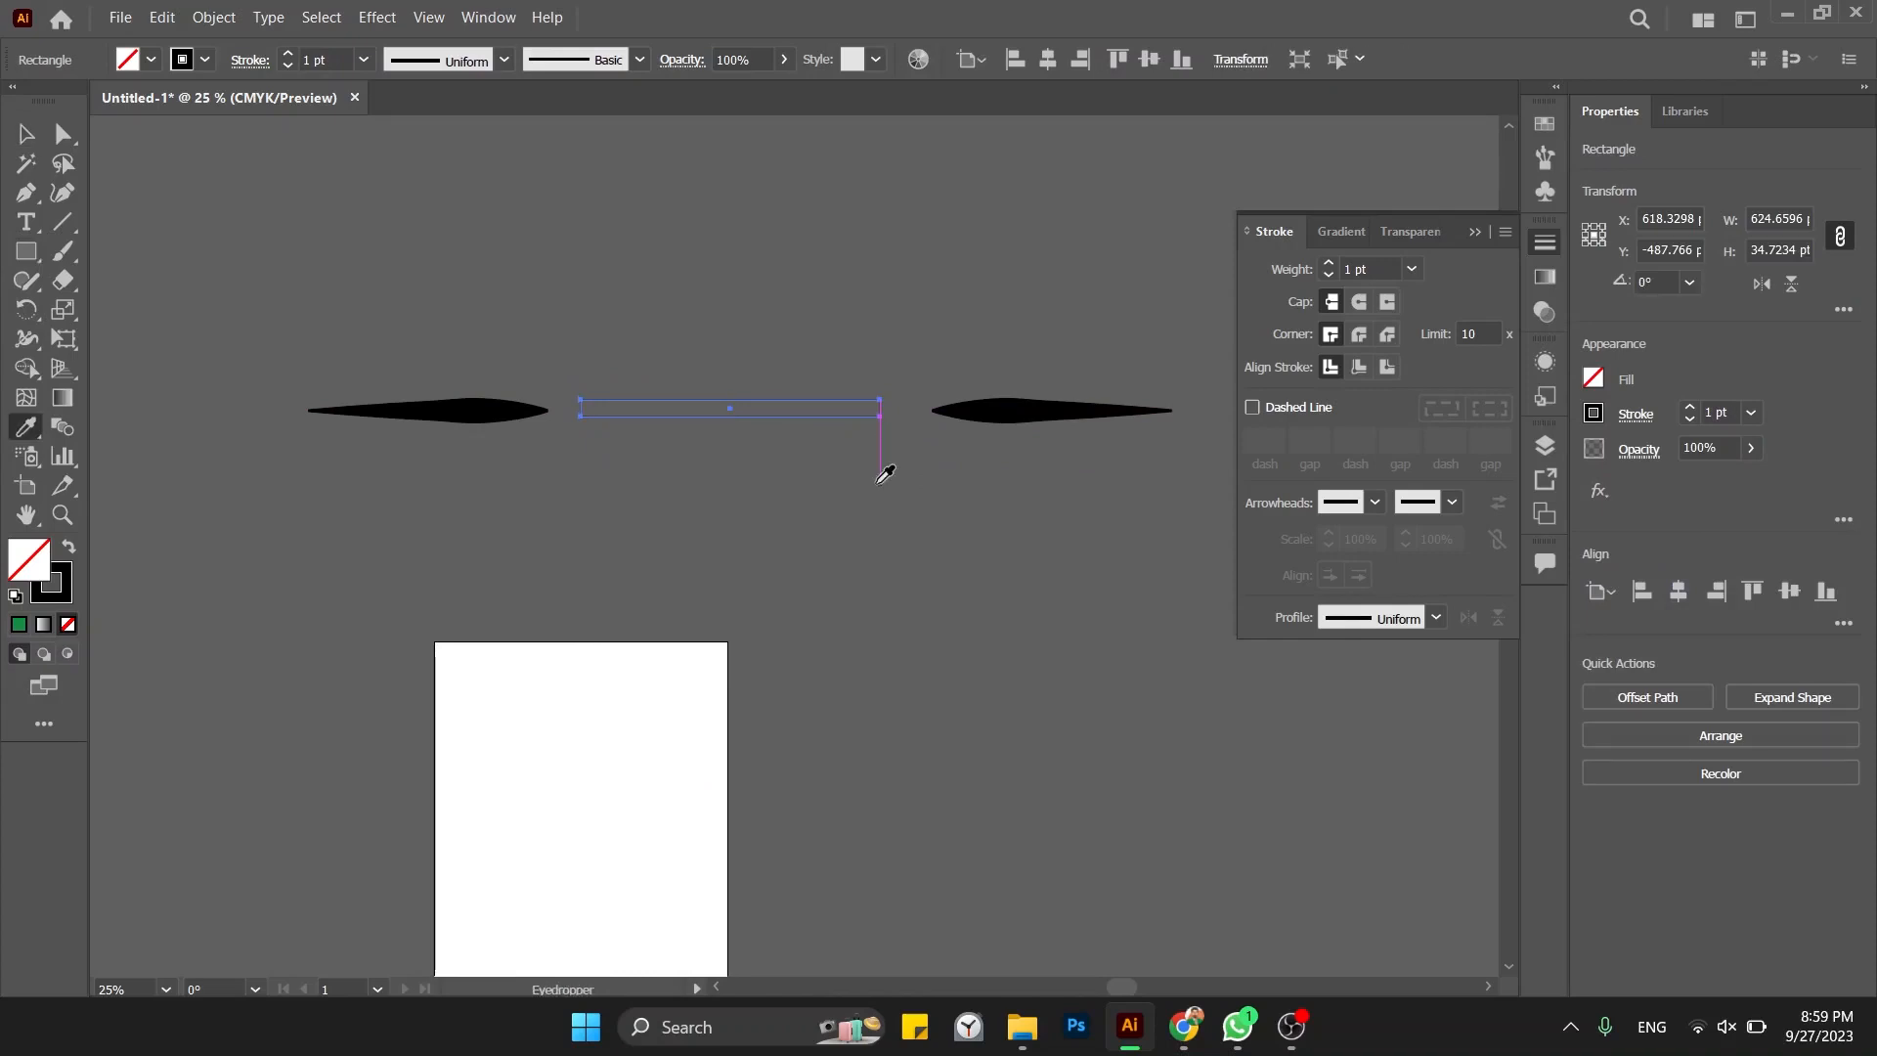
left_click(948, 428)
key("v")
left_click(870, 735)
left_click(794, 400)
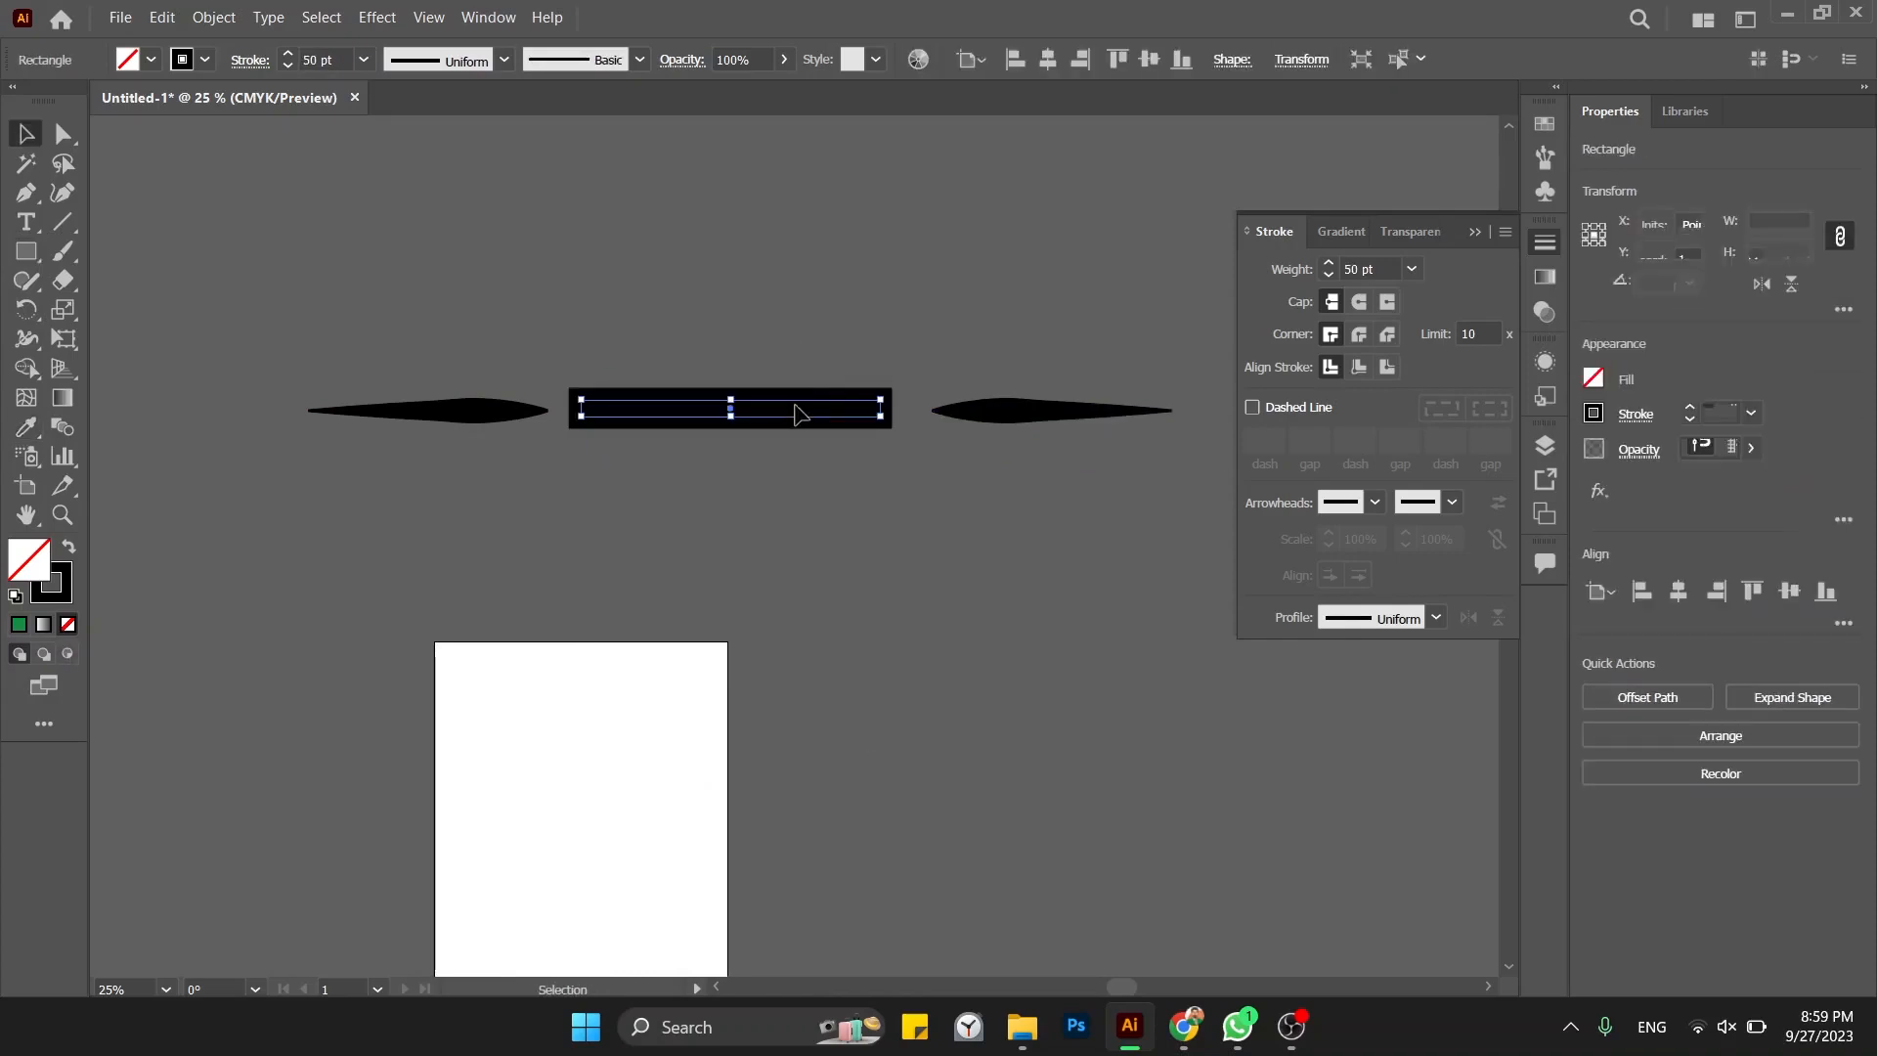
left_click(802, 409)
left_click(800, 411)
key("ctrl+minus")
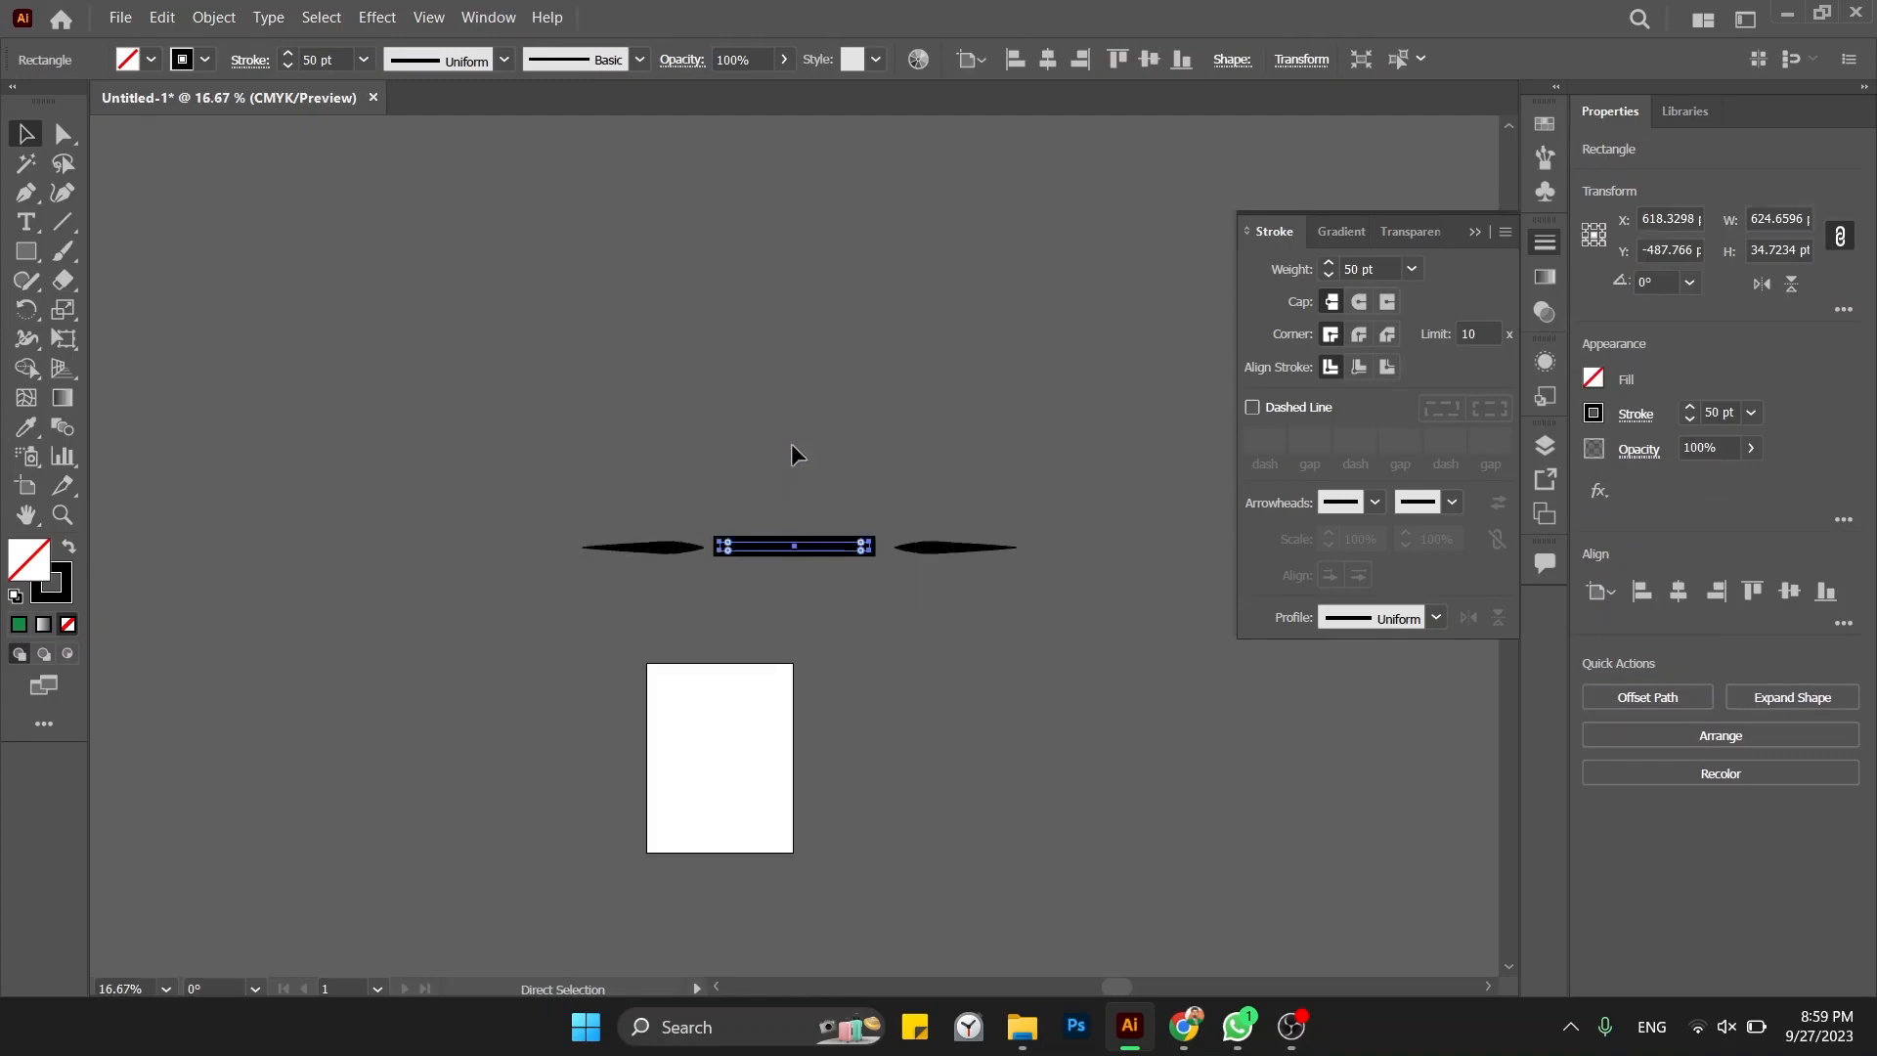
key("Delete")
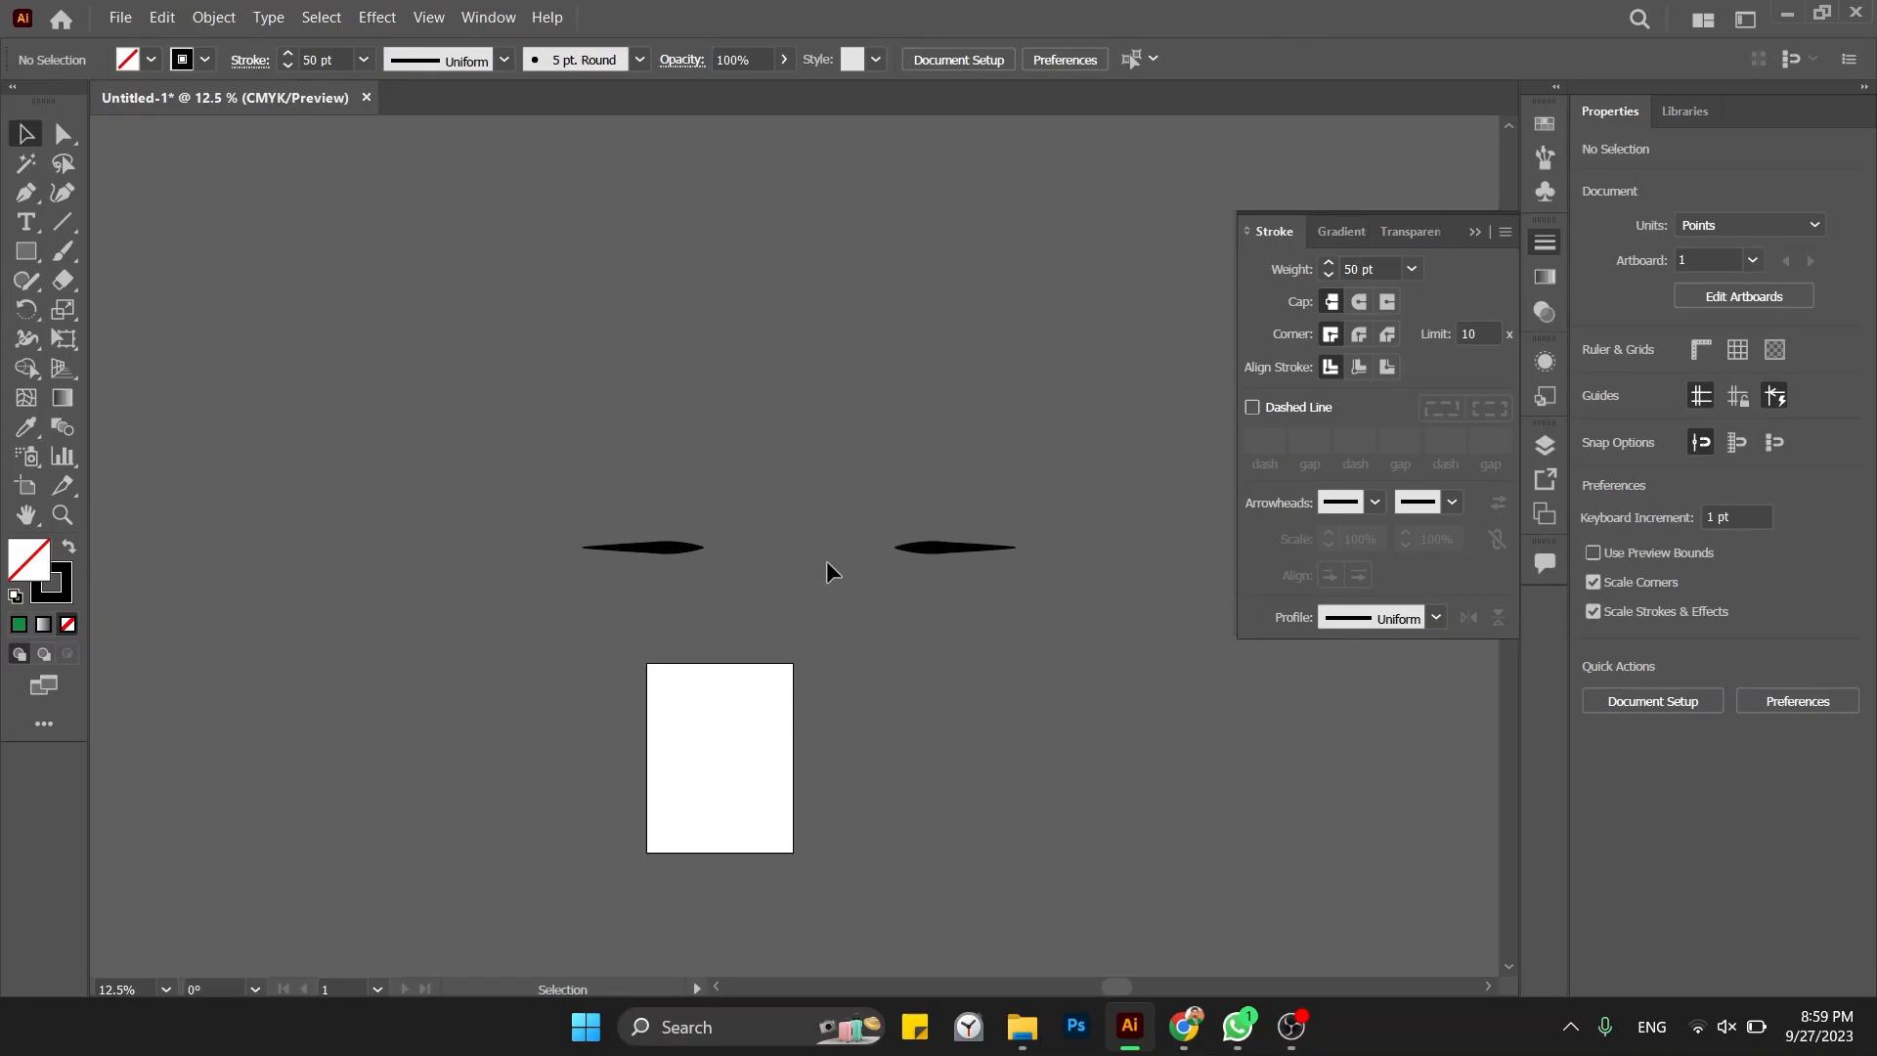
Step: Switch to File Explorer and open 2 September 2023.png from the client's folder under OnGoing Projects > Local
key("super+e")
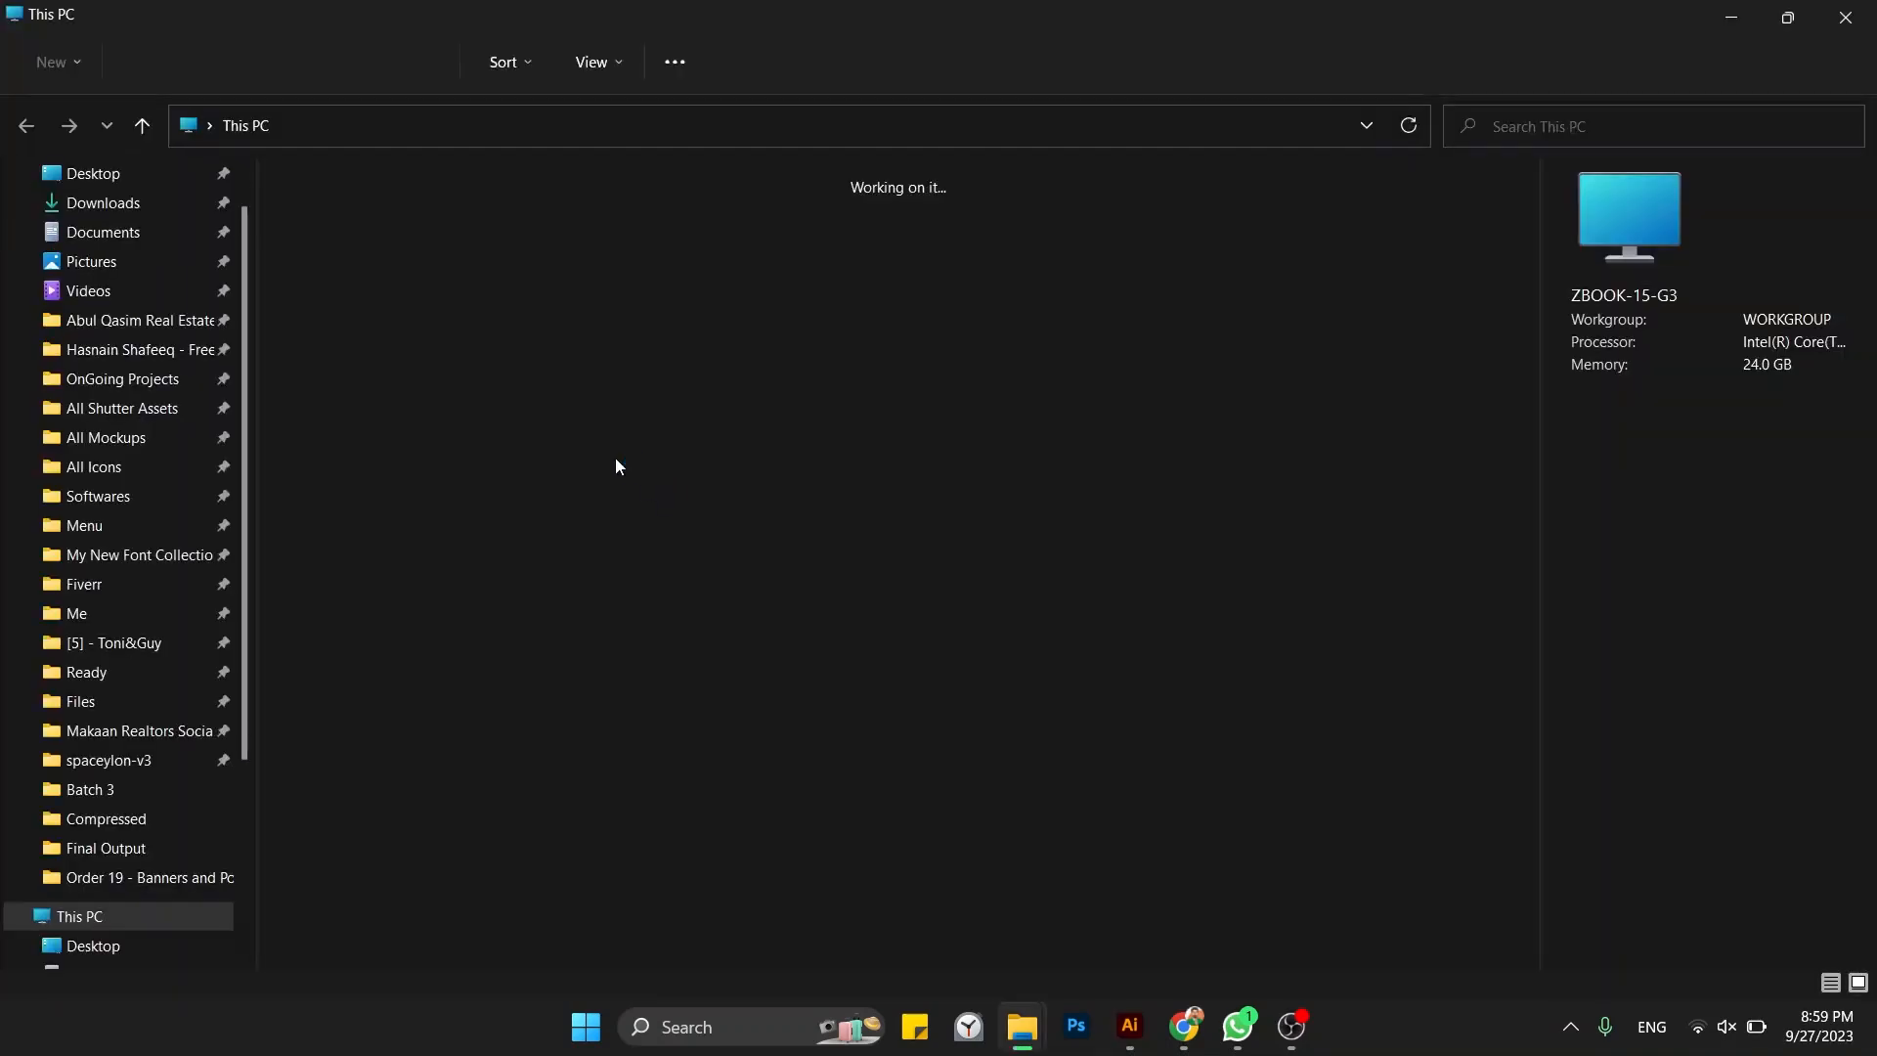
left_click(138, 379)
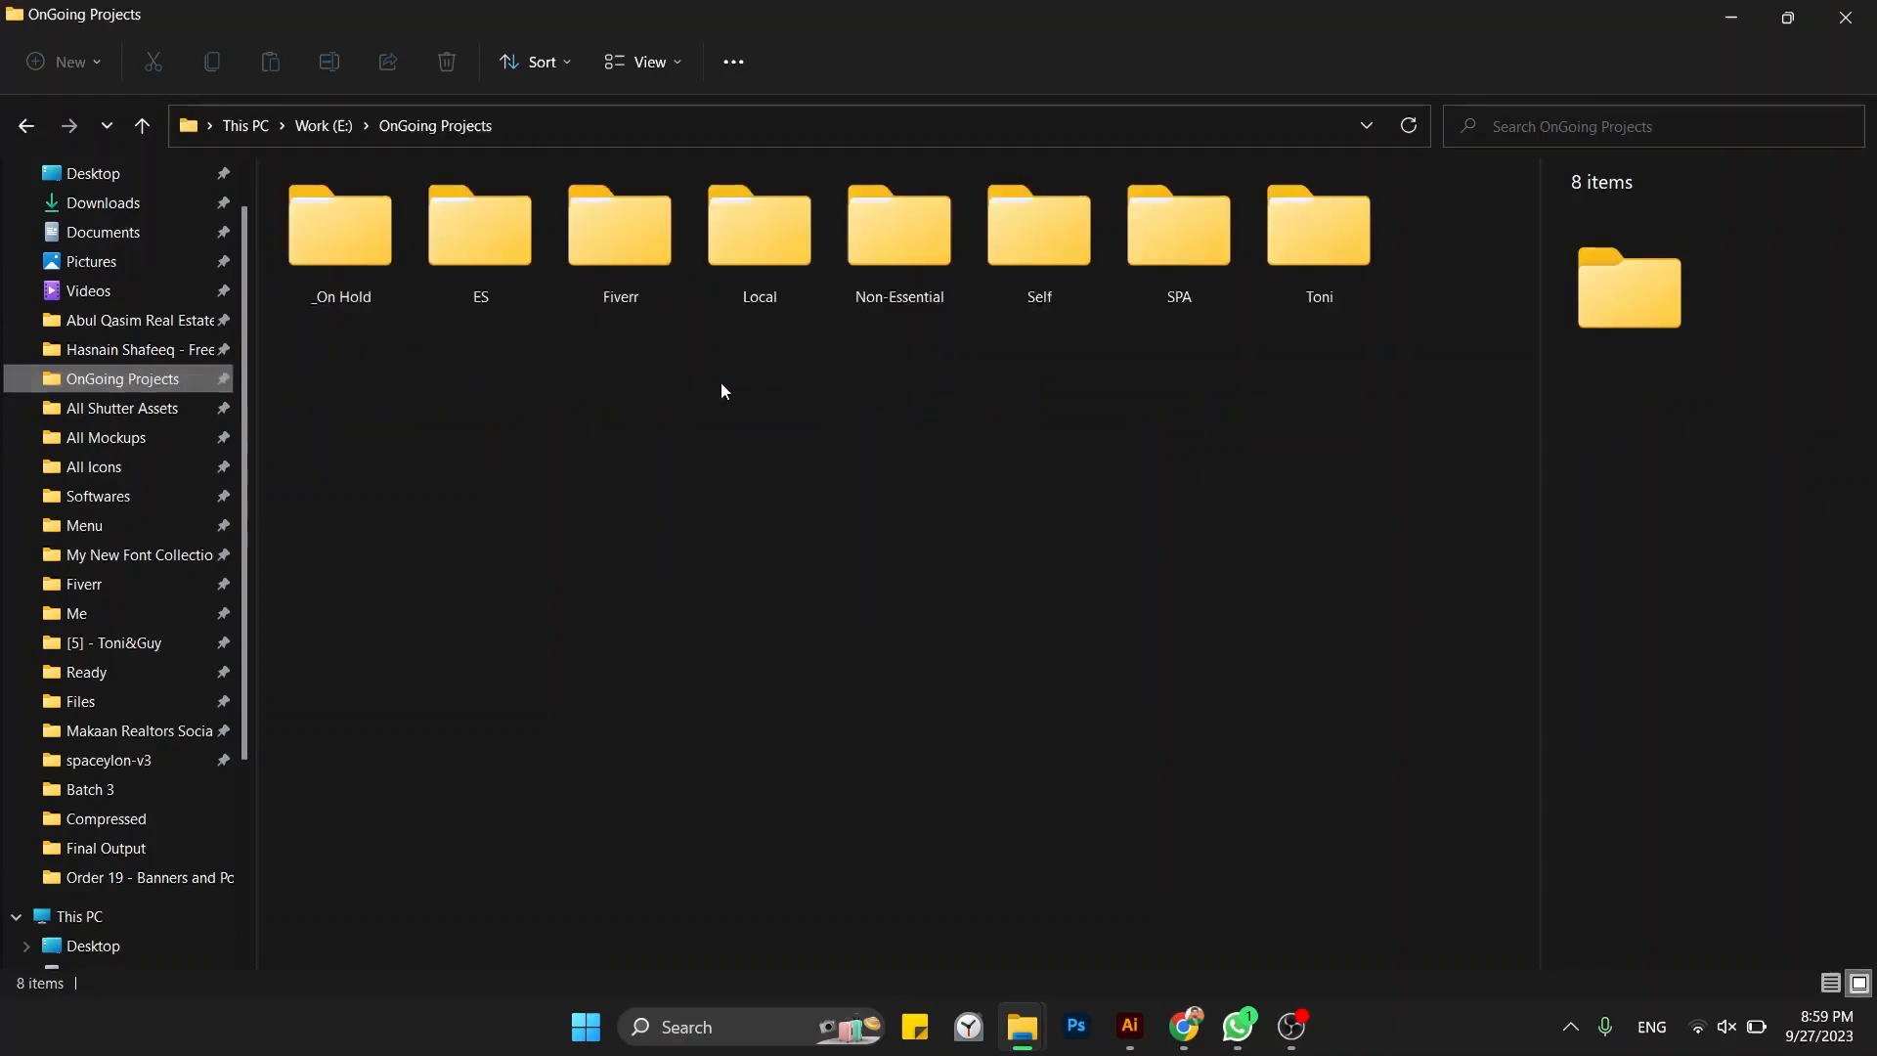
double_click(782, 273)
left_click(331, 264)
double_click(331, 264)
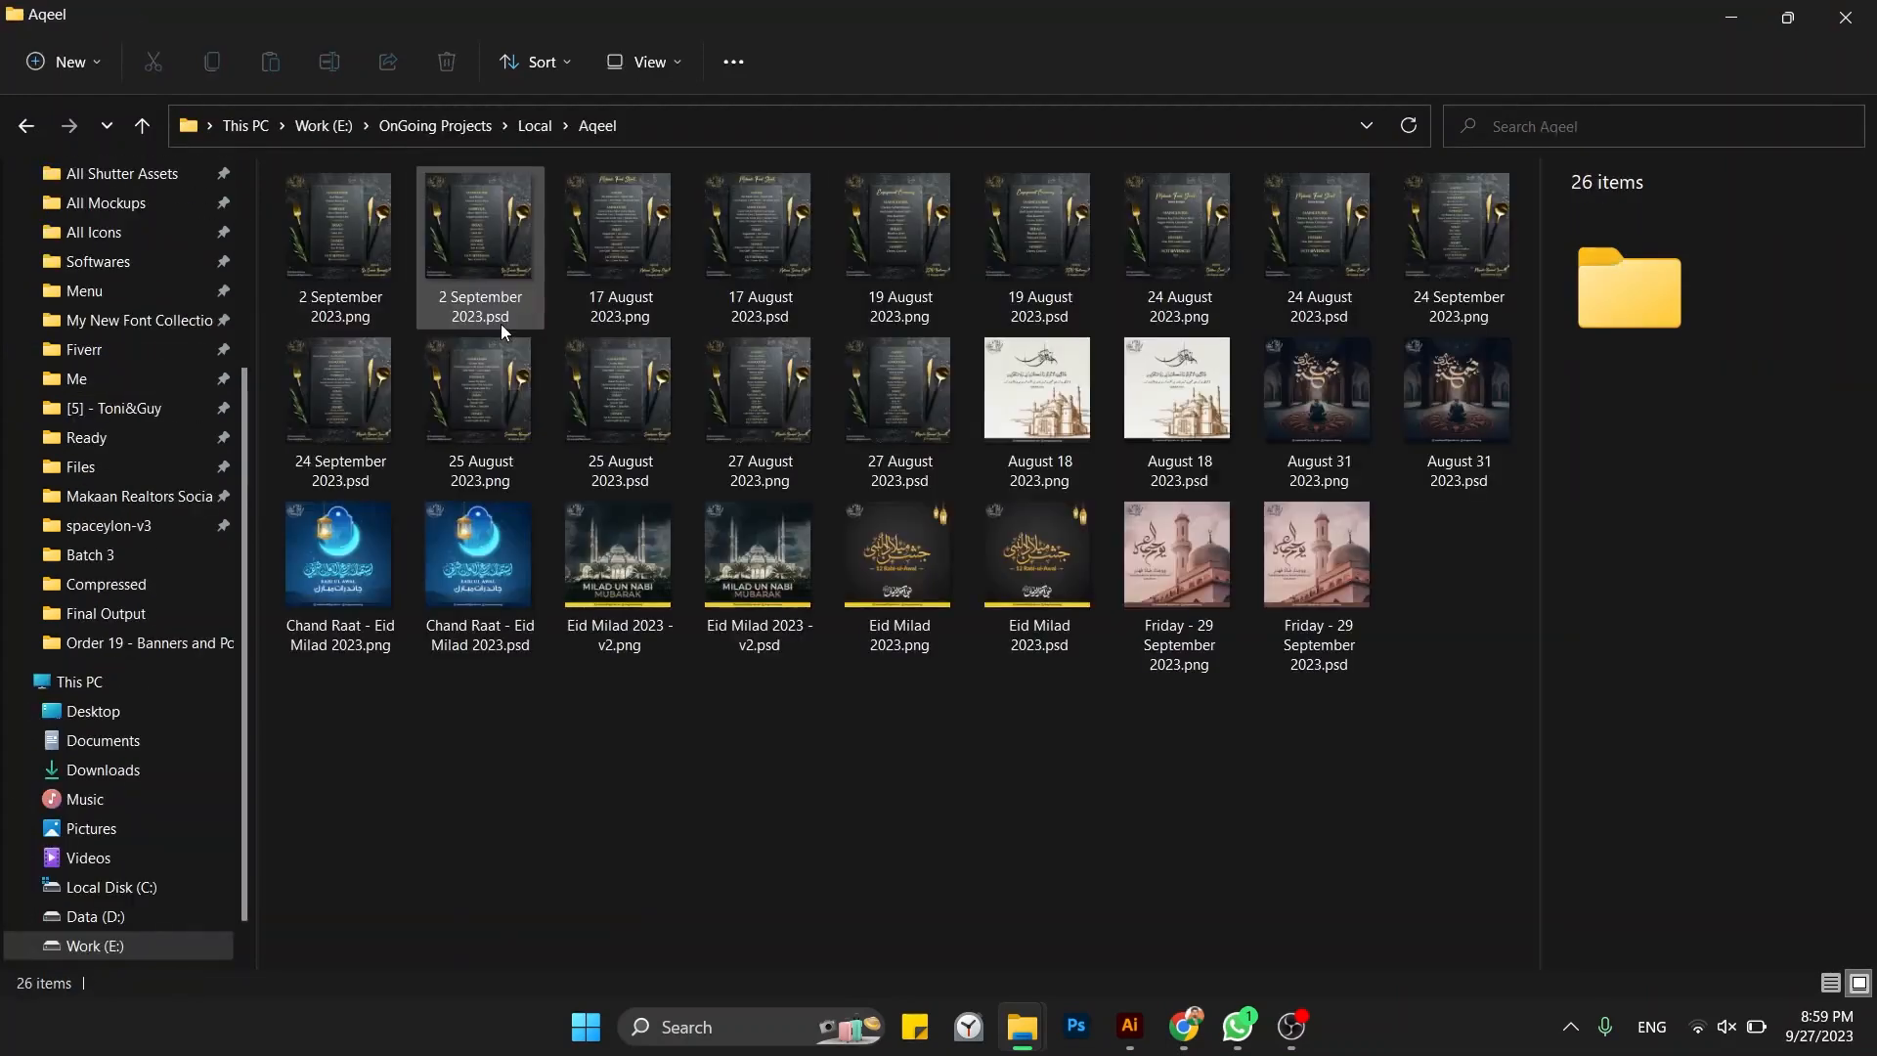
double_click(360, 256)
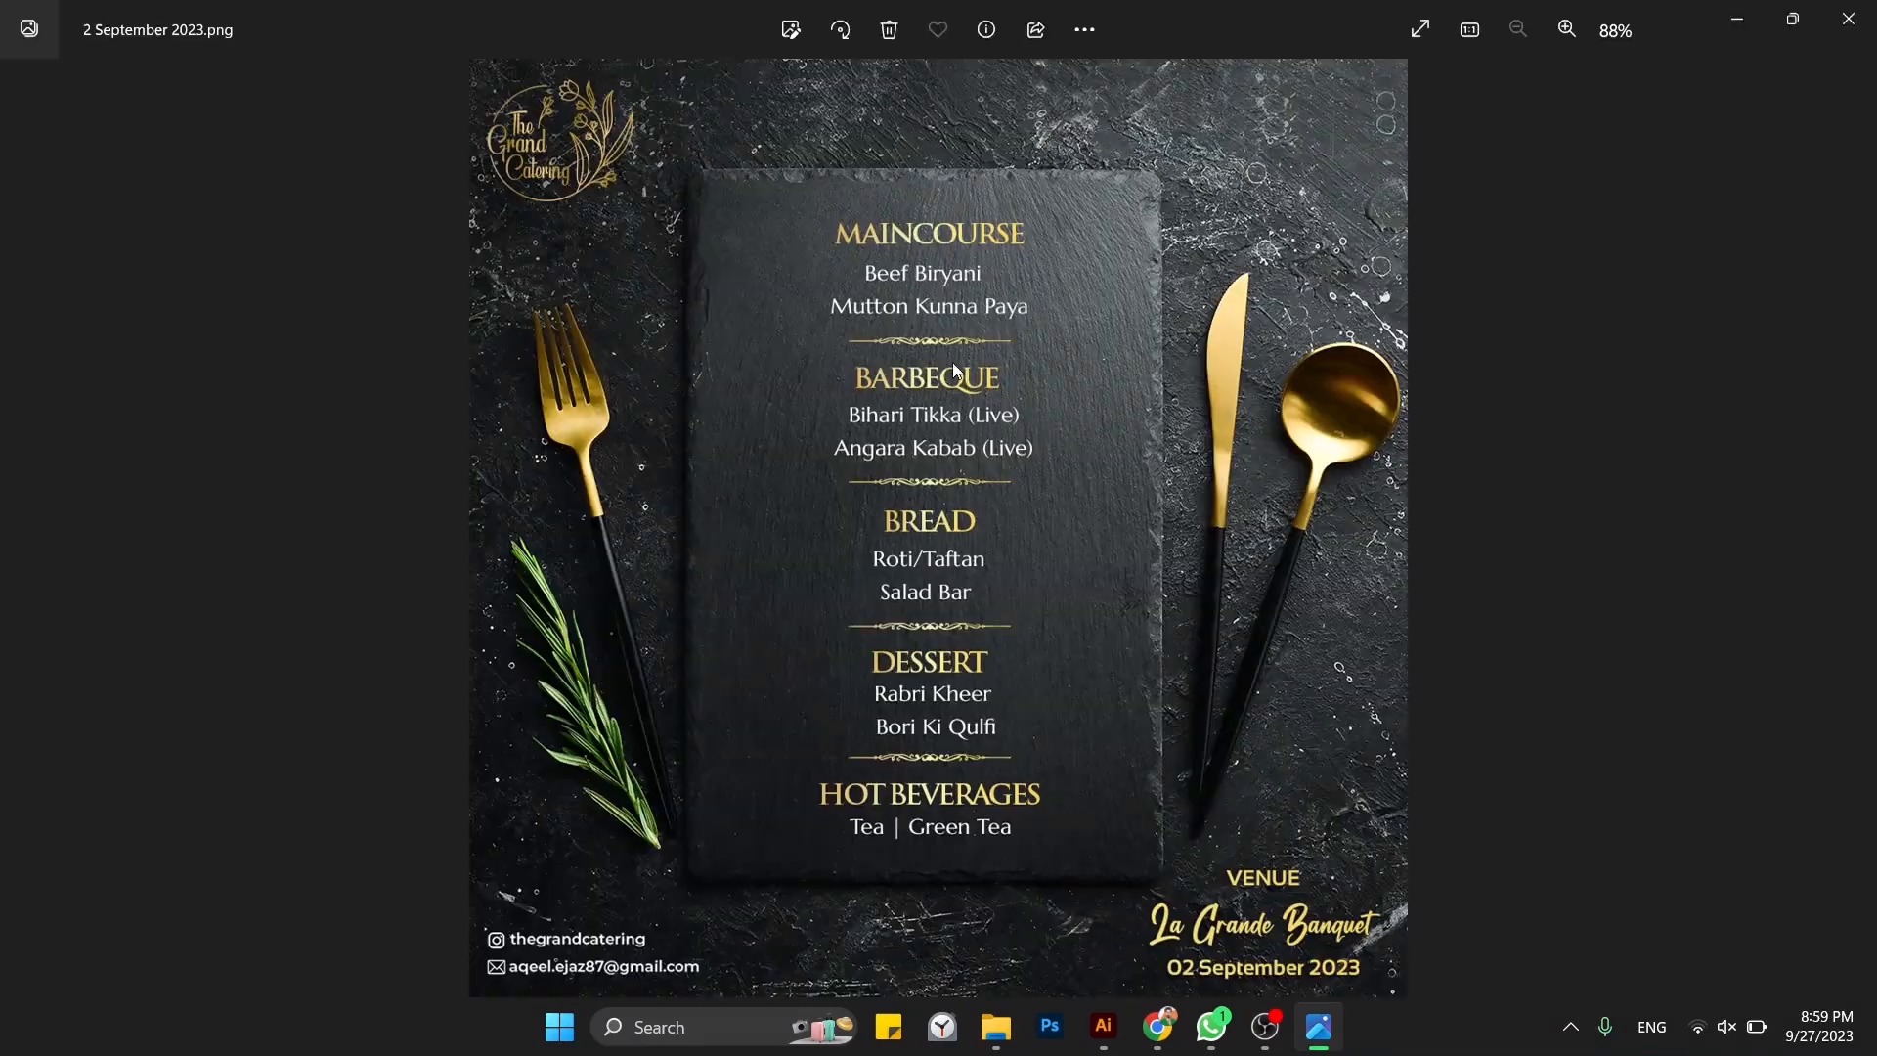
Step: Examine the ornamental dividers between the menu sections up close, close the image and return to Illustrator
scroll(945, 364, "up", 8)
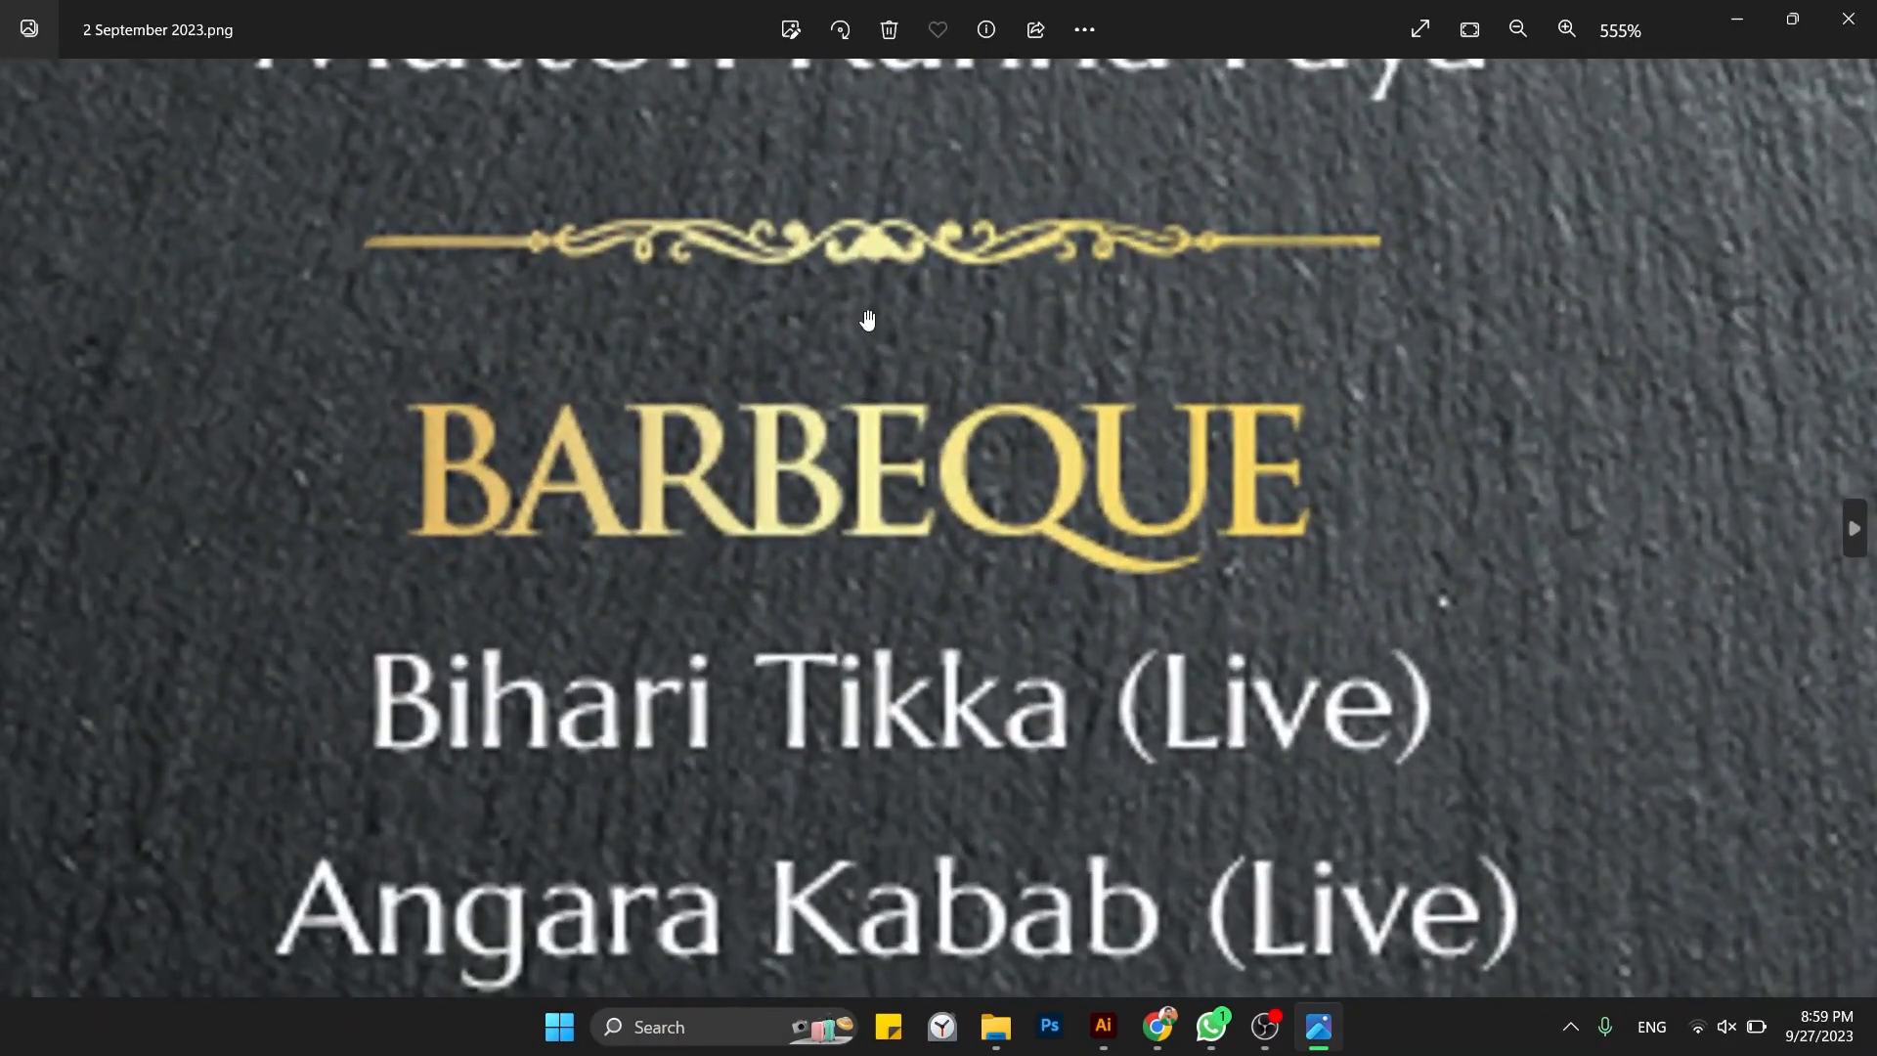
scroll(919, 239, "down", 1)
scroll(921, 239, "down", 10)
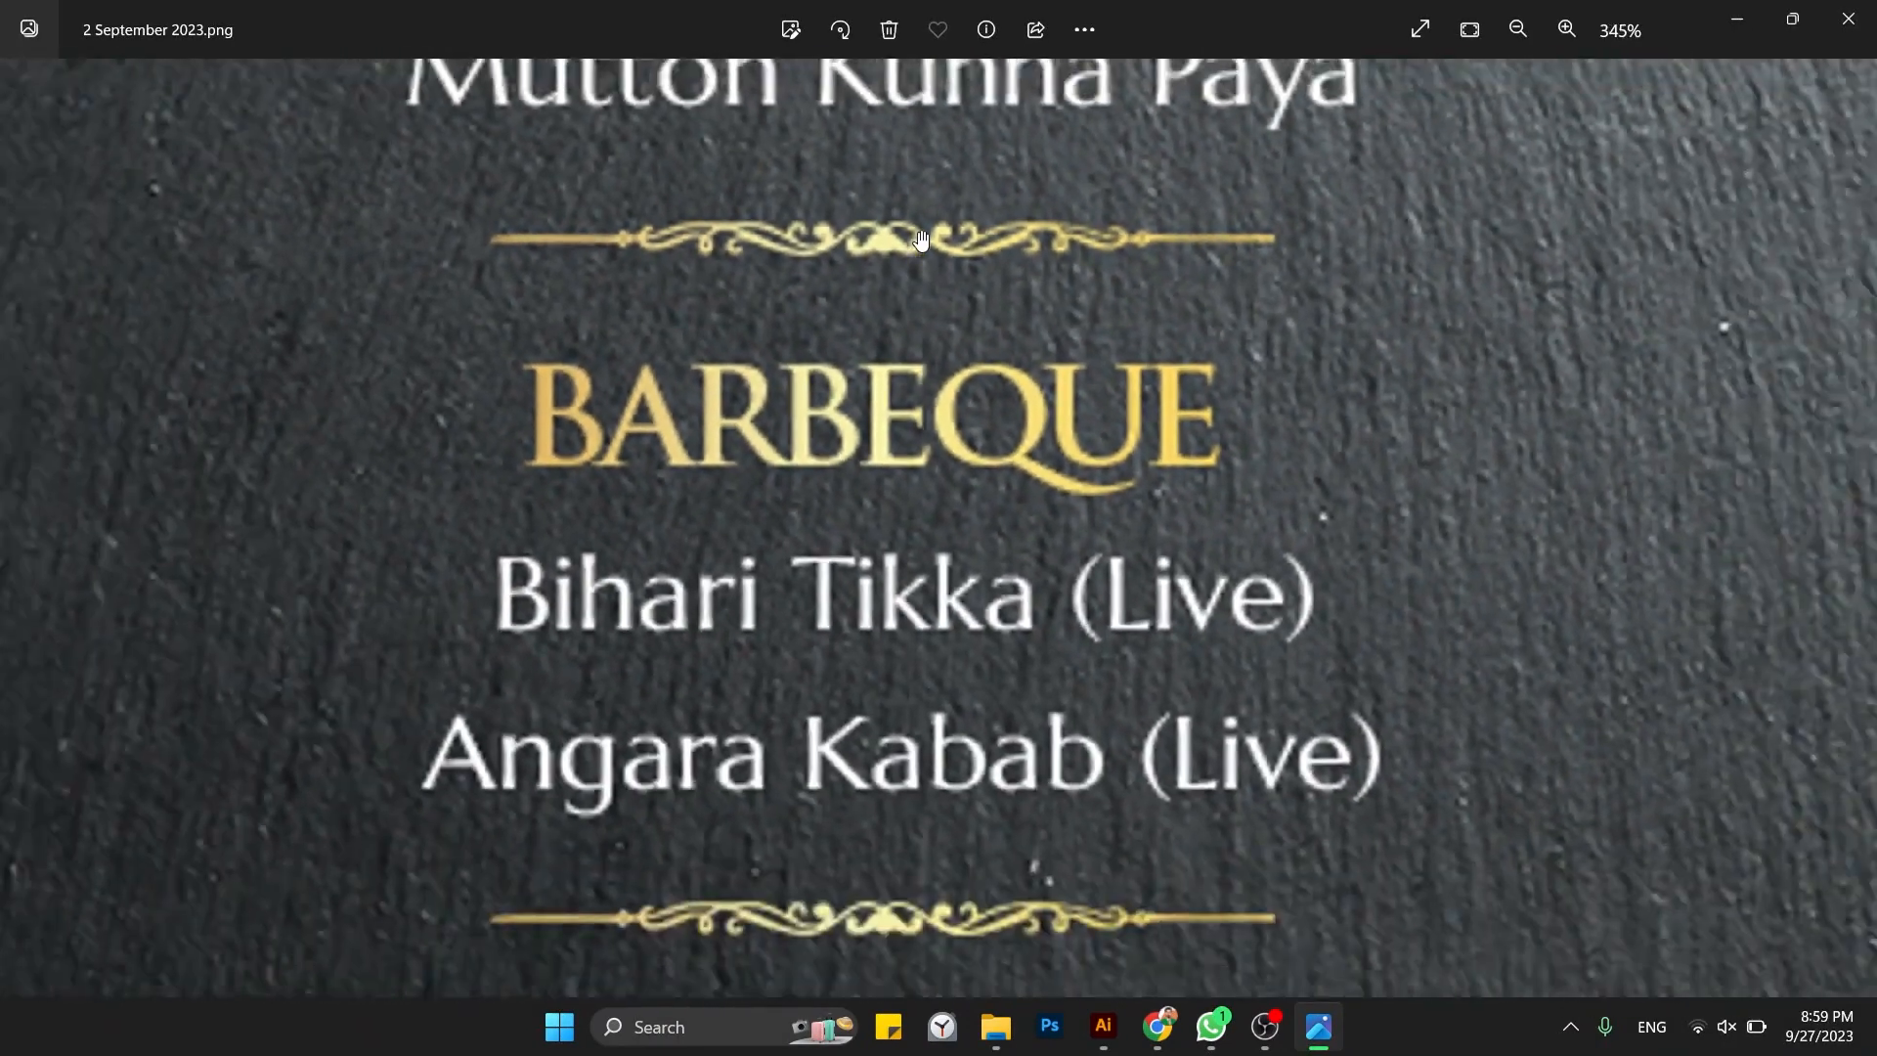
scroll(921, 240, "down", 2)
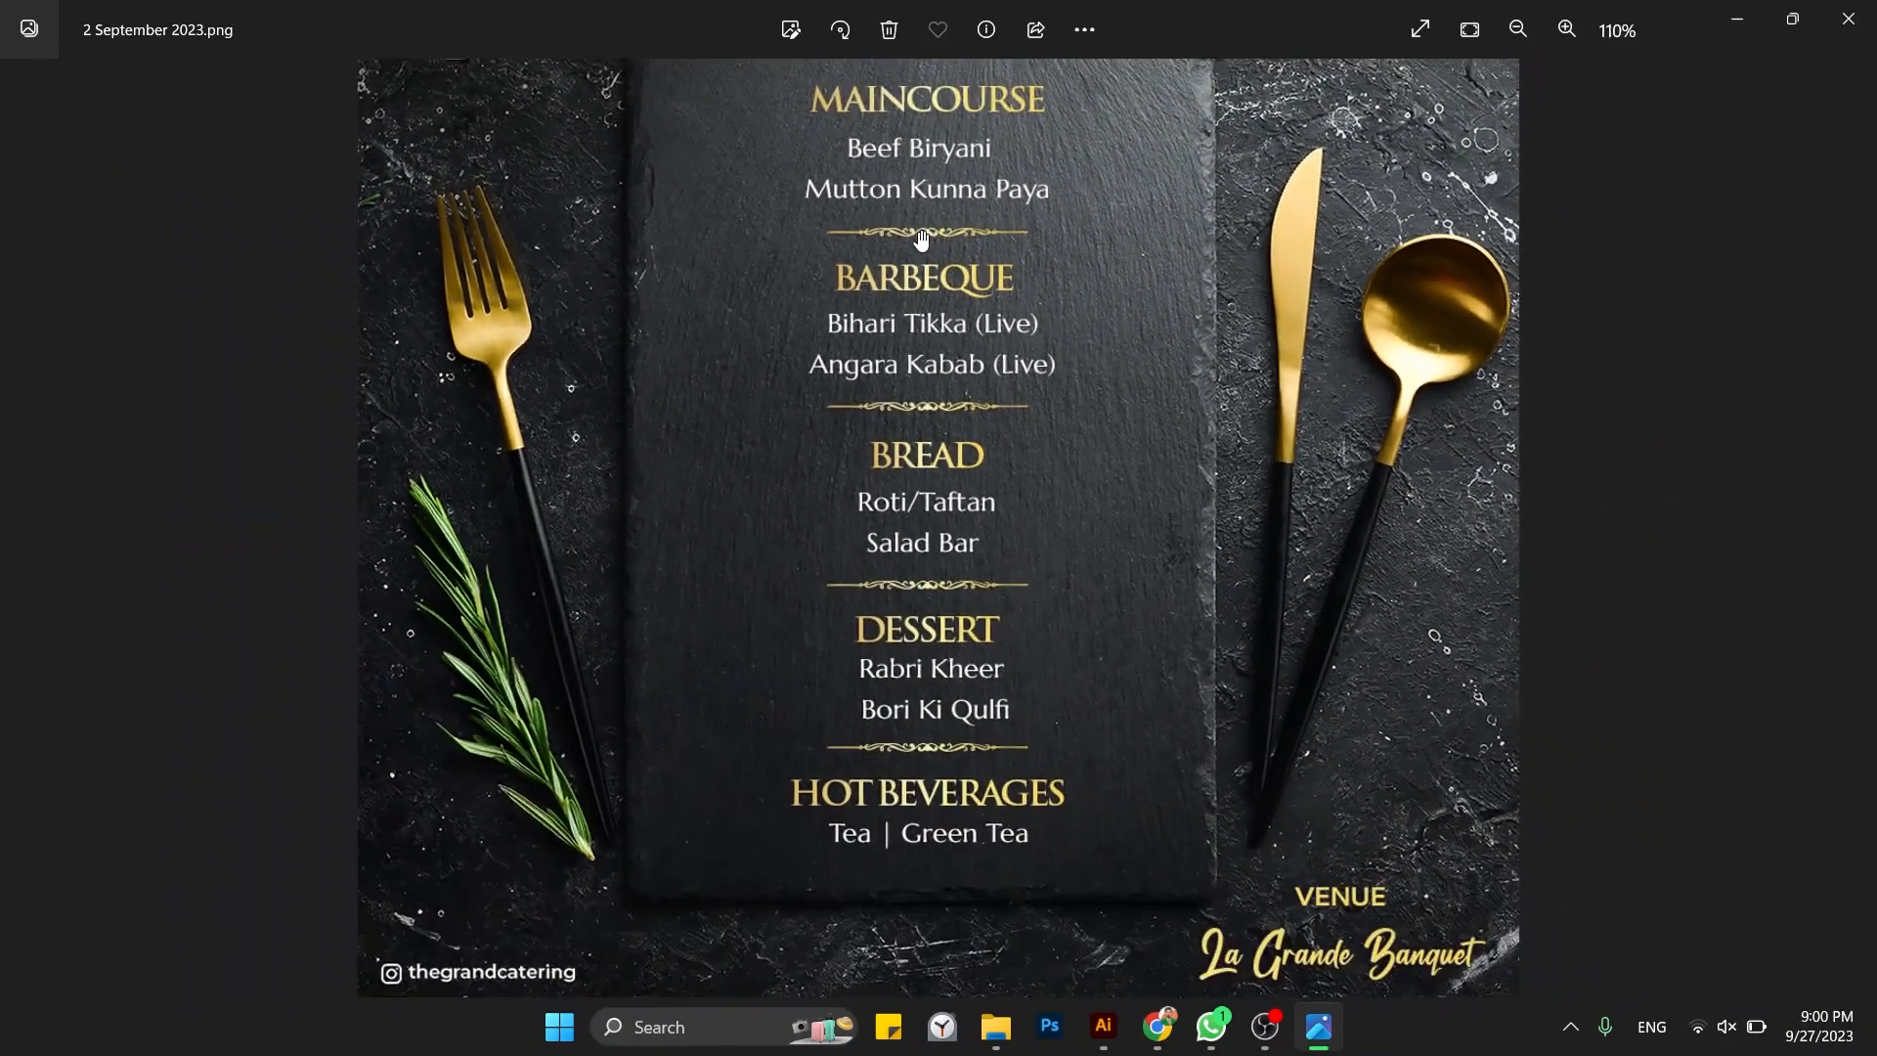
left_click(1848, 19)
key("alt+Tab")
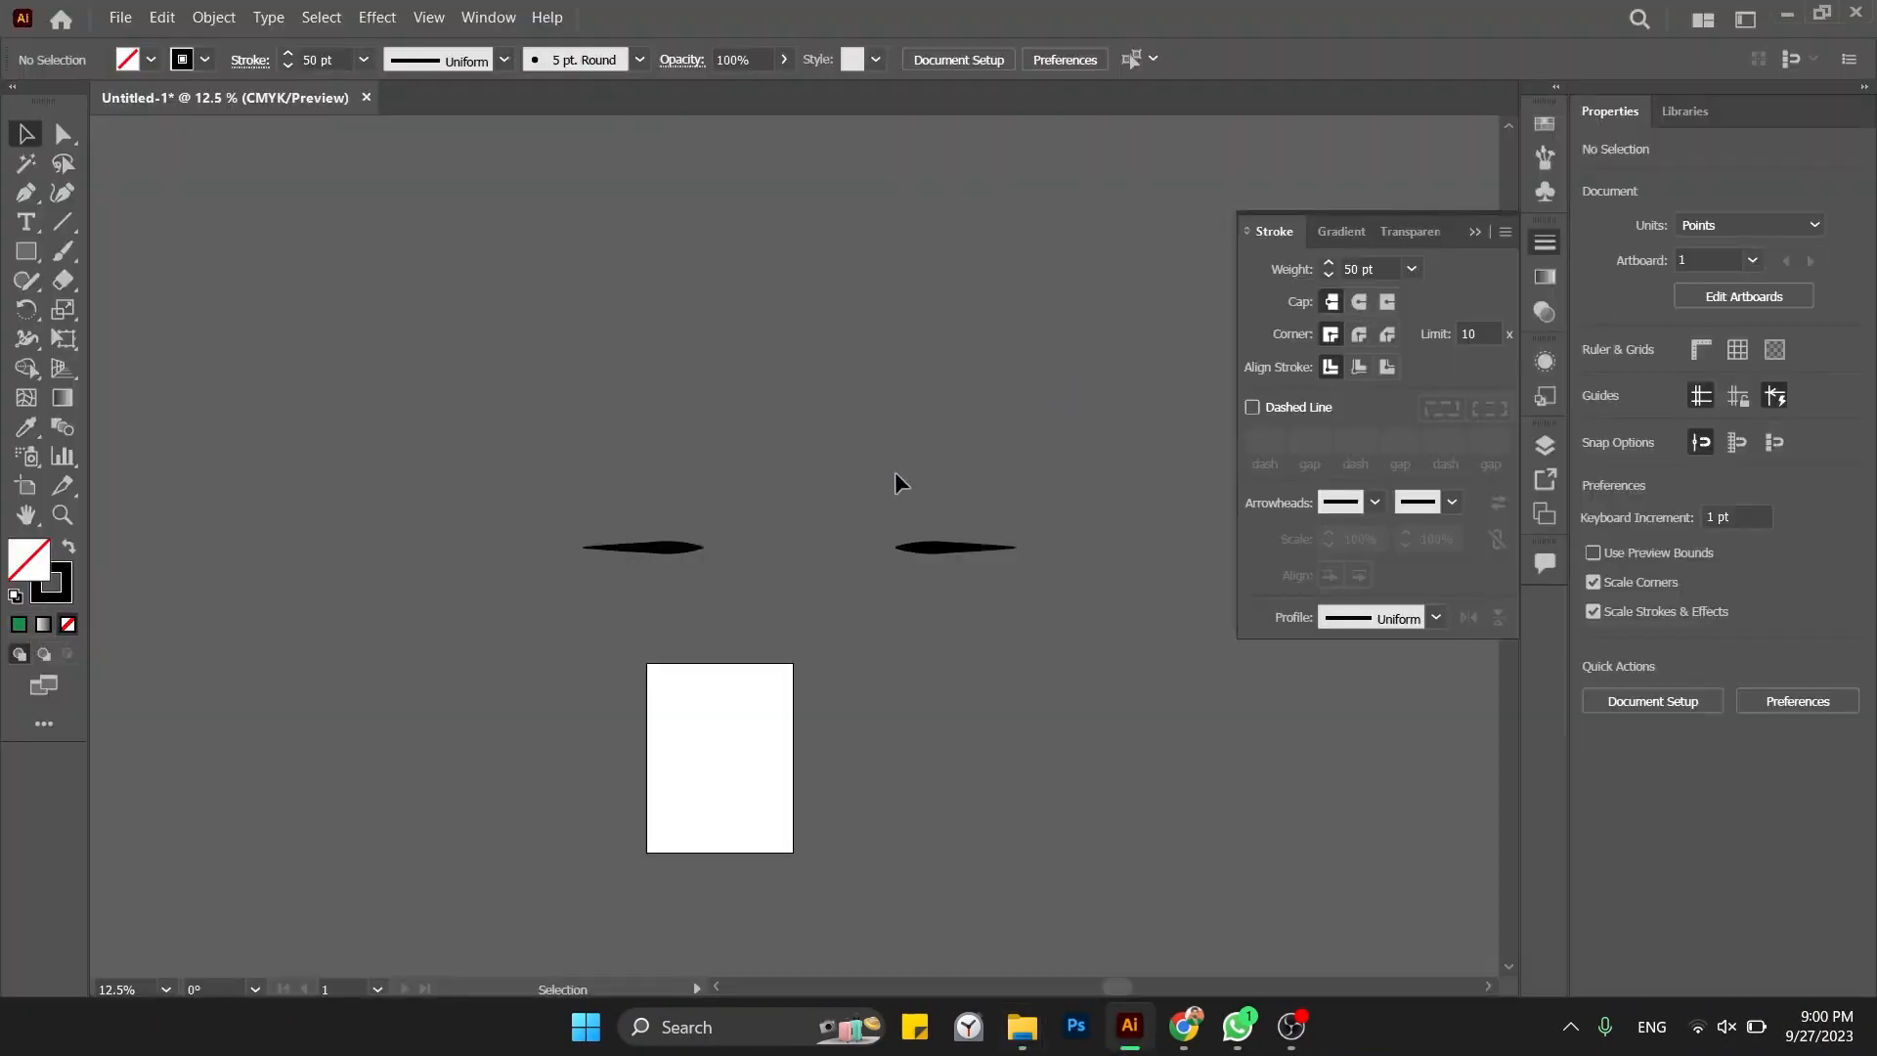
Step: Delete the mirrored copy of the tapered line, keeping only the original line
left_click(895, 547)
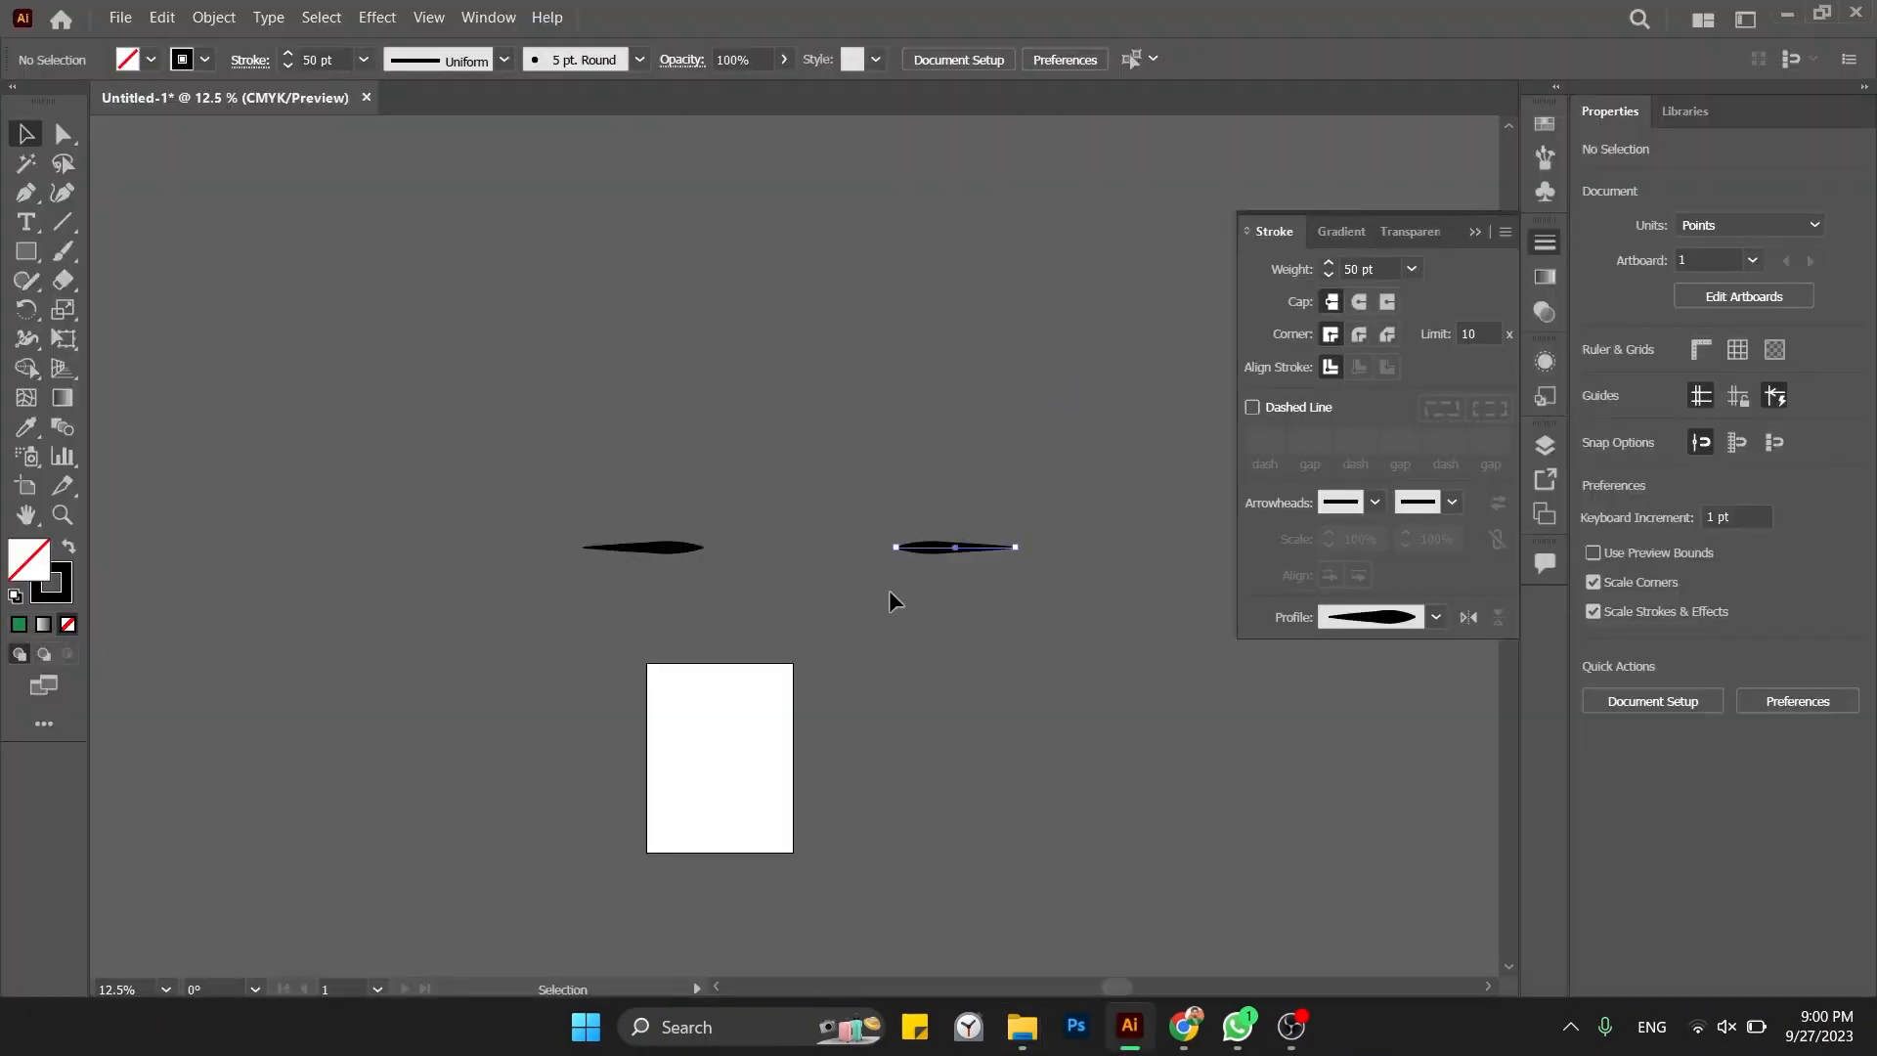
left_click(589, 547)
left_click(956, 547)
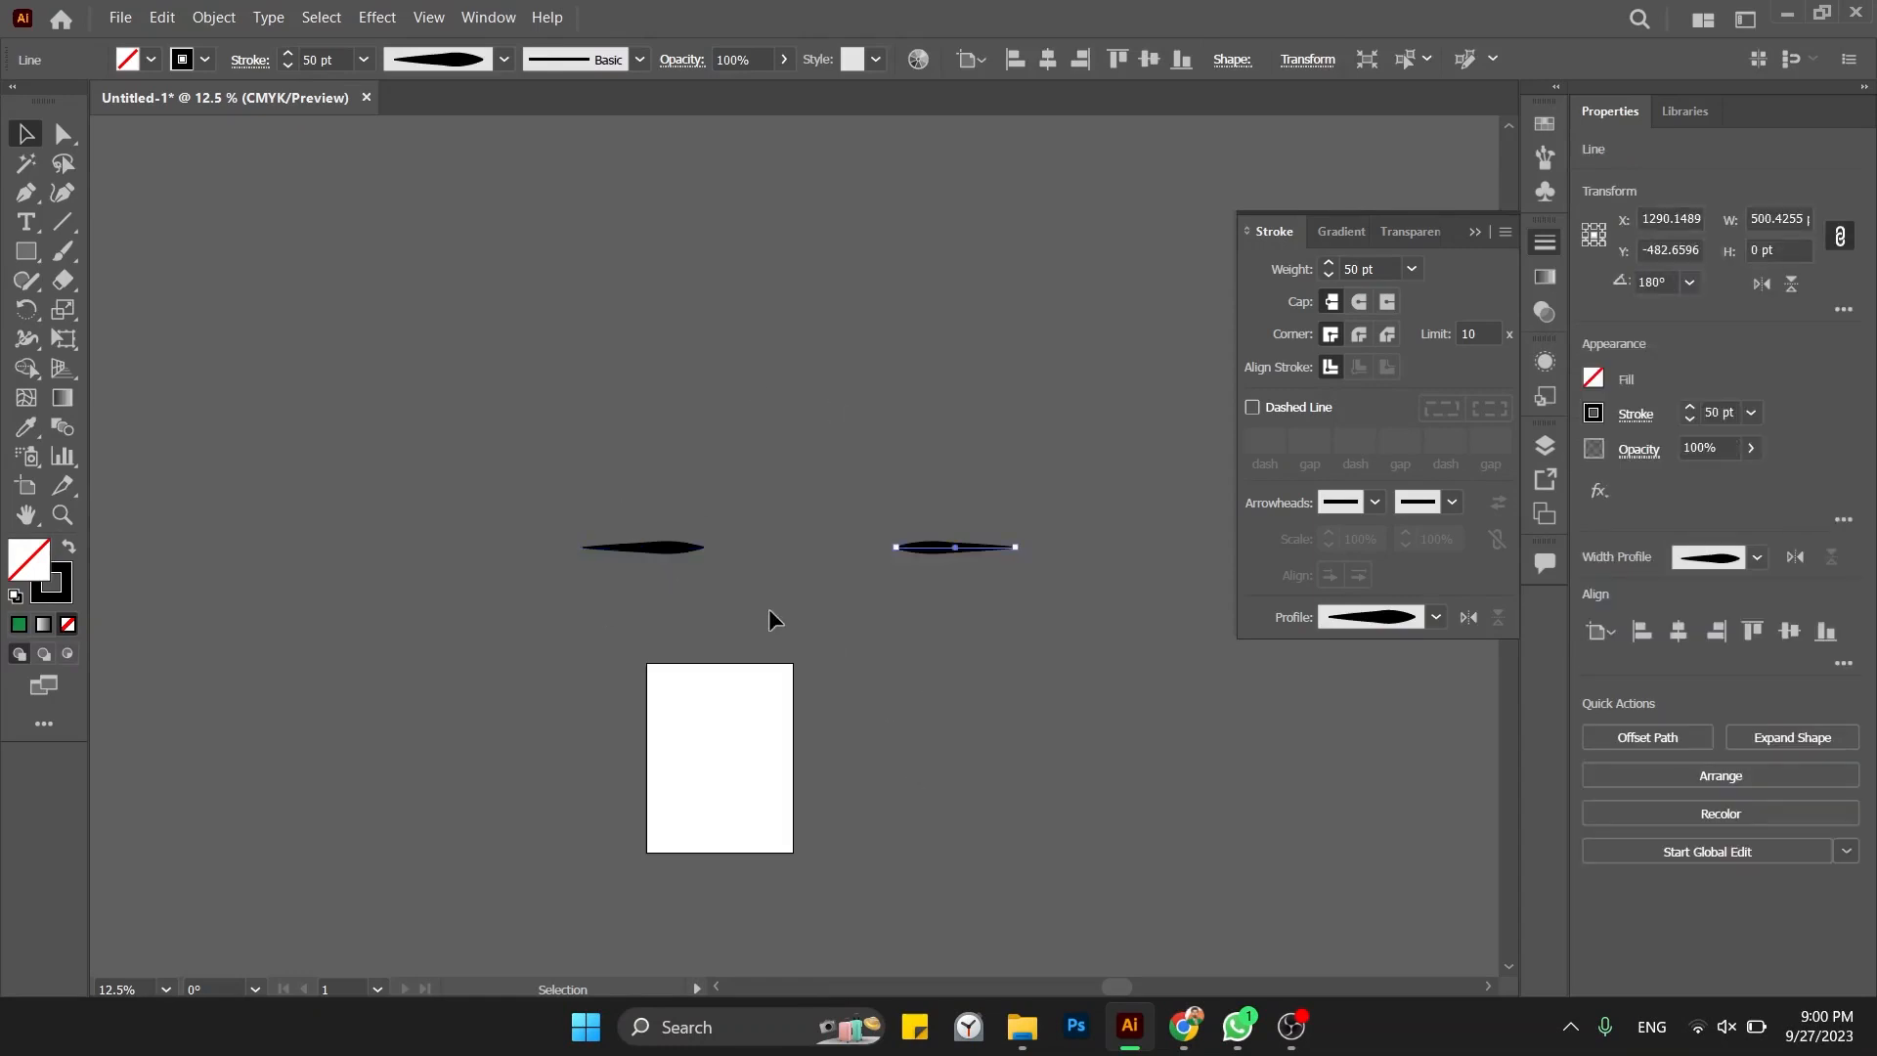
left_click(778, 611)
left_click(968, 545)
left_click(923, 664)
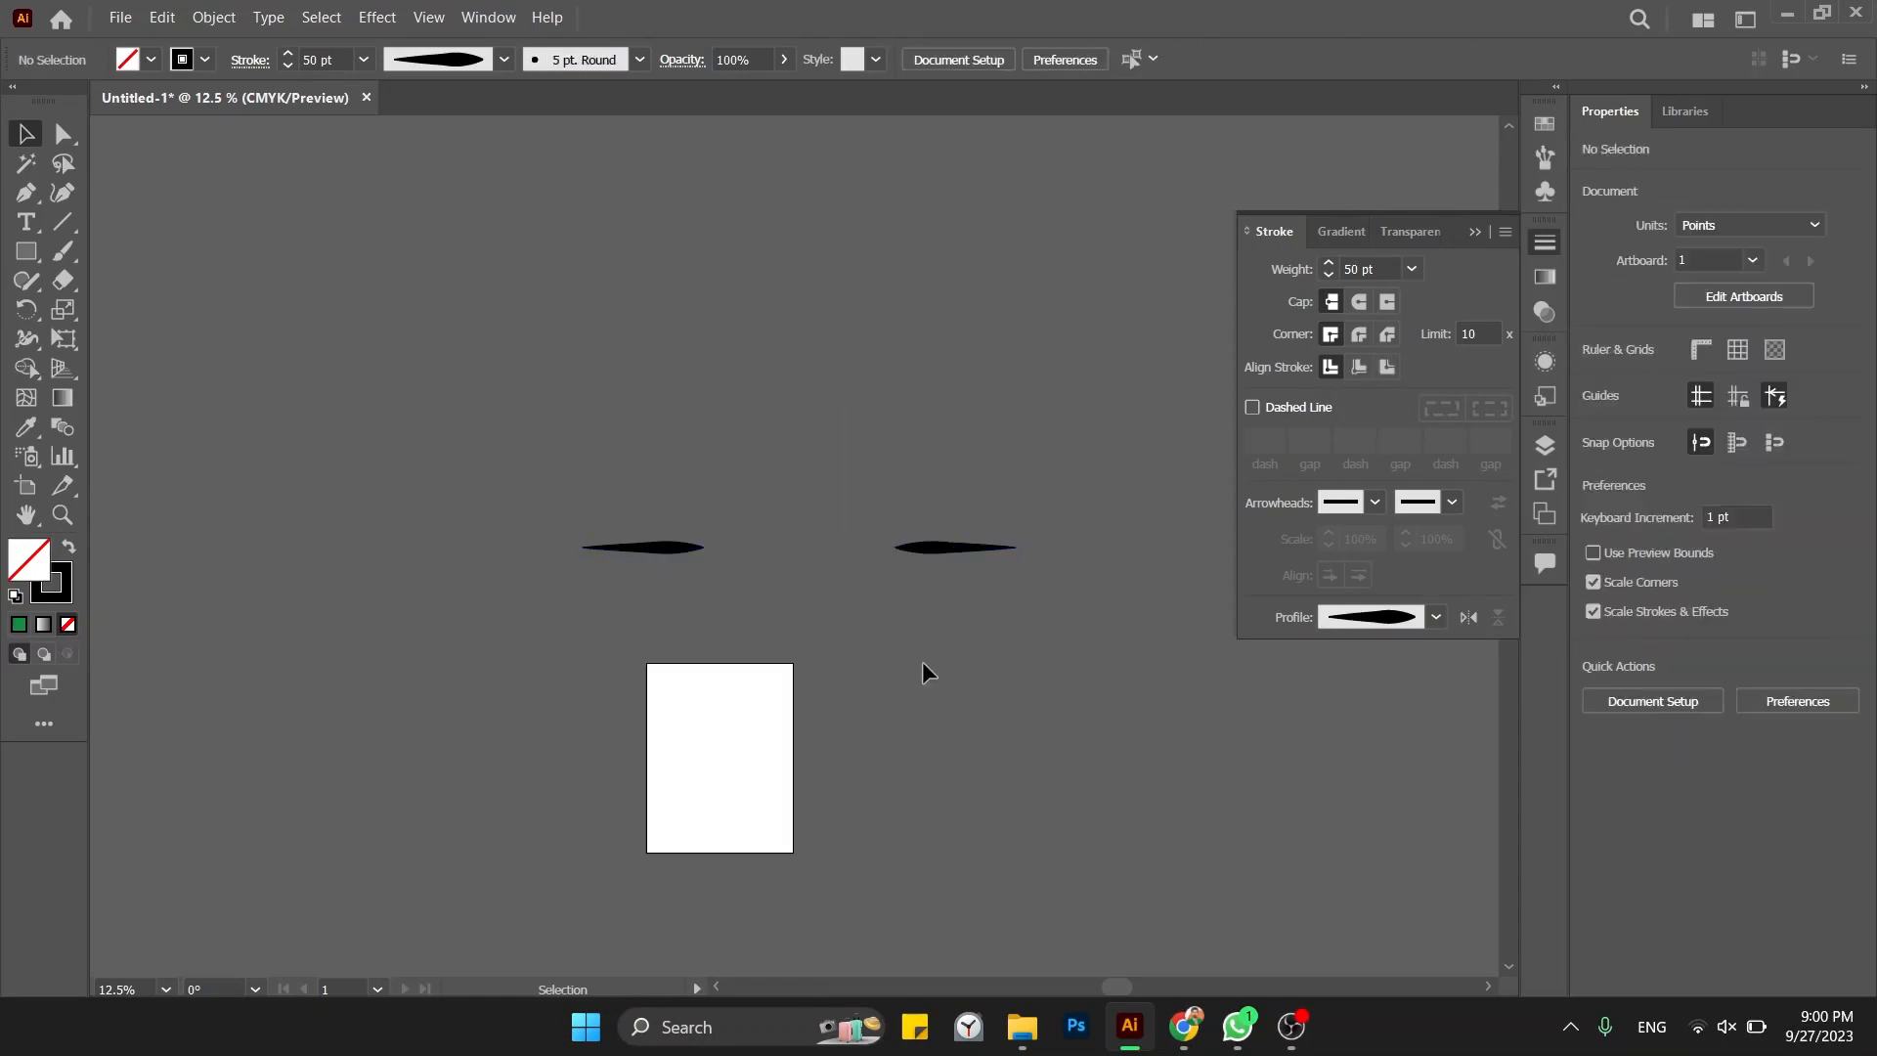
left_click_drag(947, 385, 977, 657)
key("Delete")
Step: Flip the remaining line's Width Profile 5 along its path back and forth to compare both directions
left_click_drag(766, 489, 600, 631)
left_click(1437, 617)
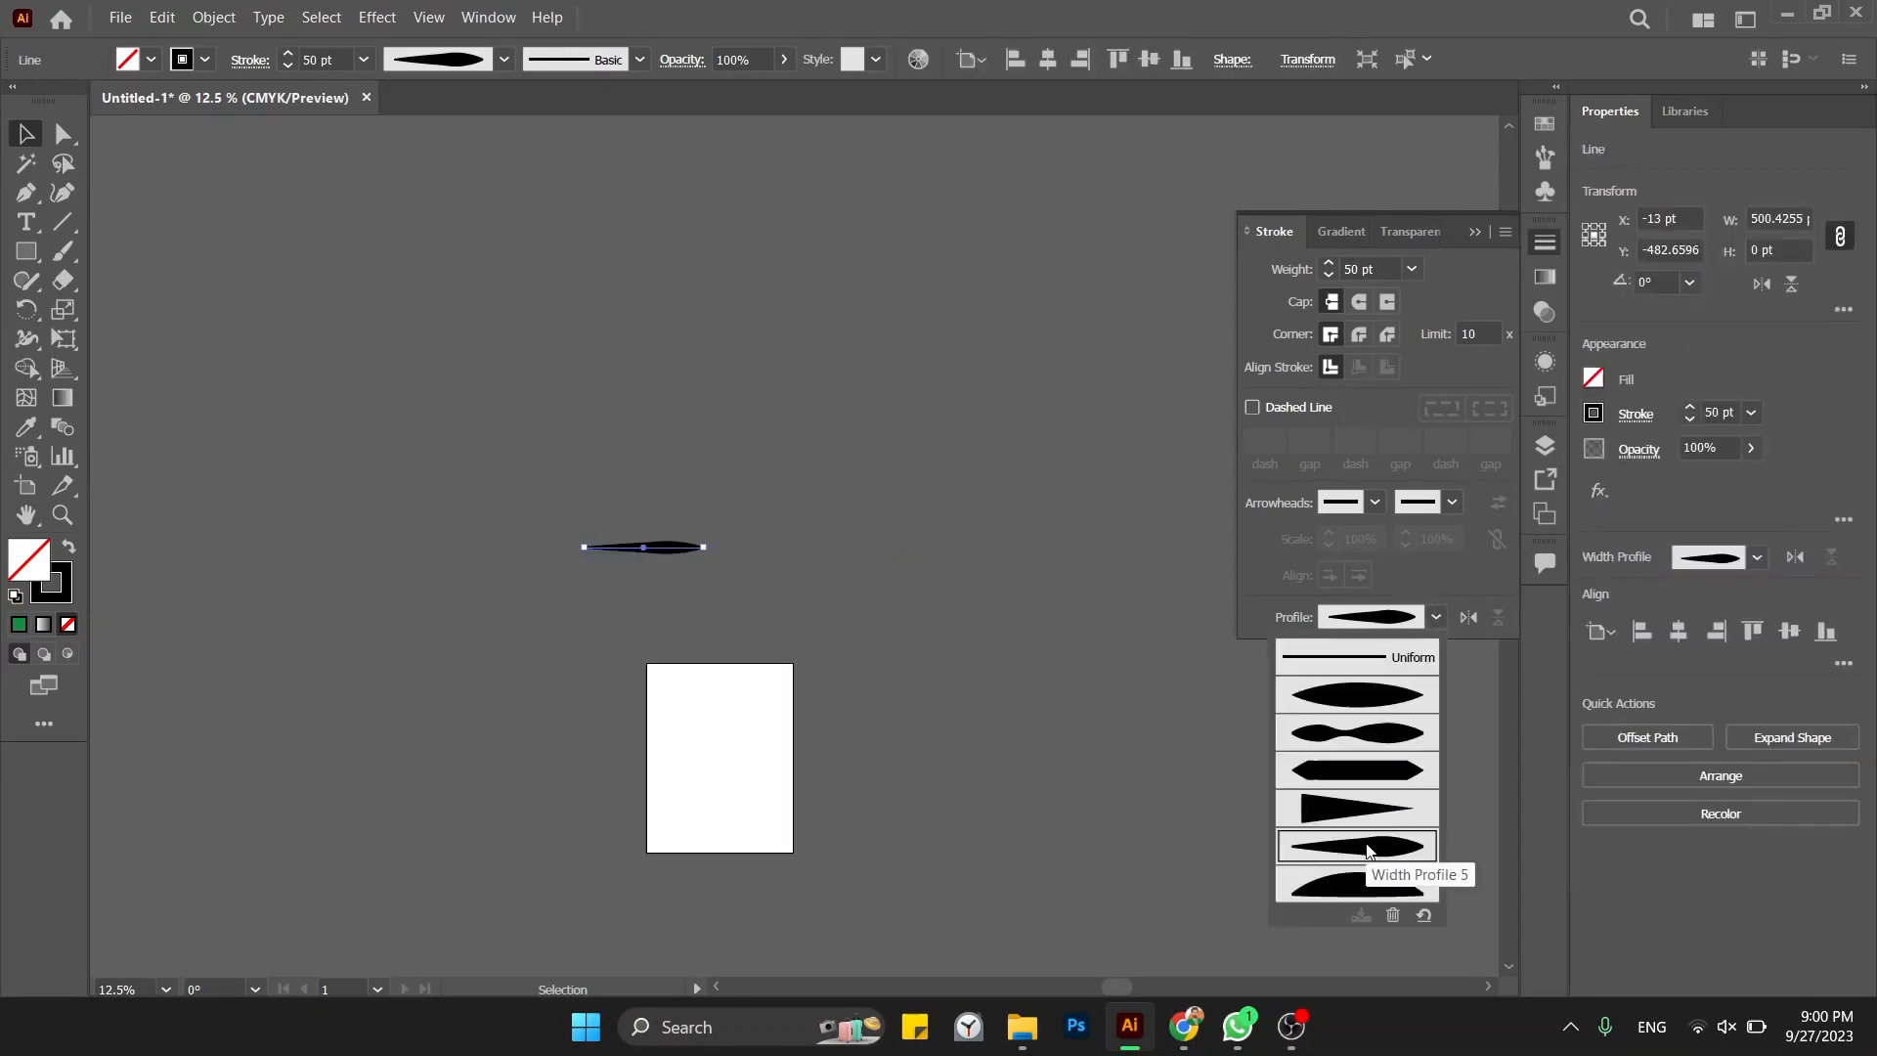
left_click(1464, 620)
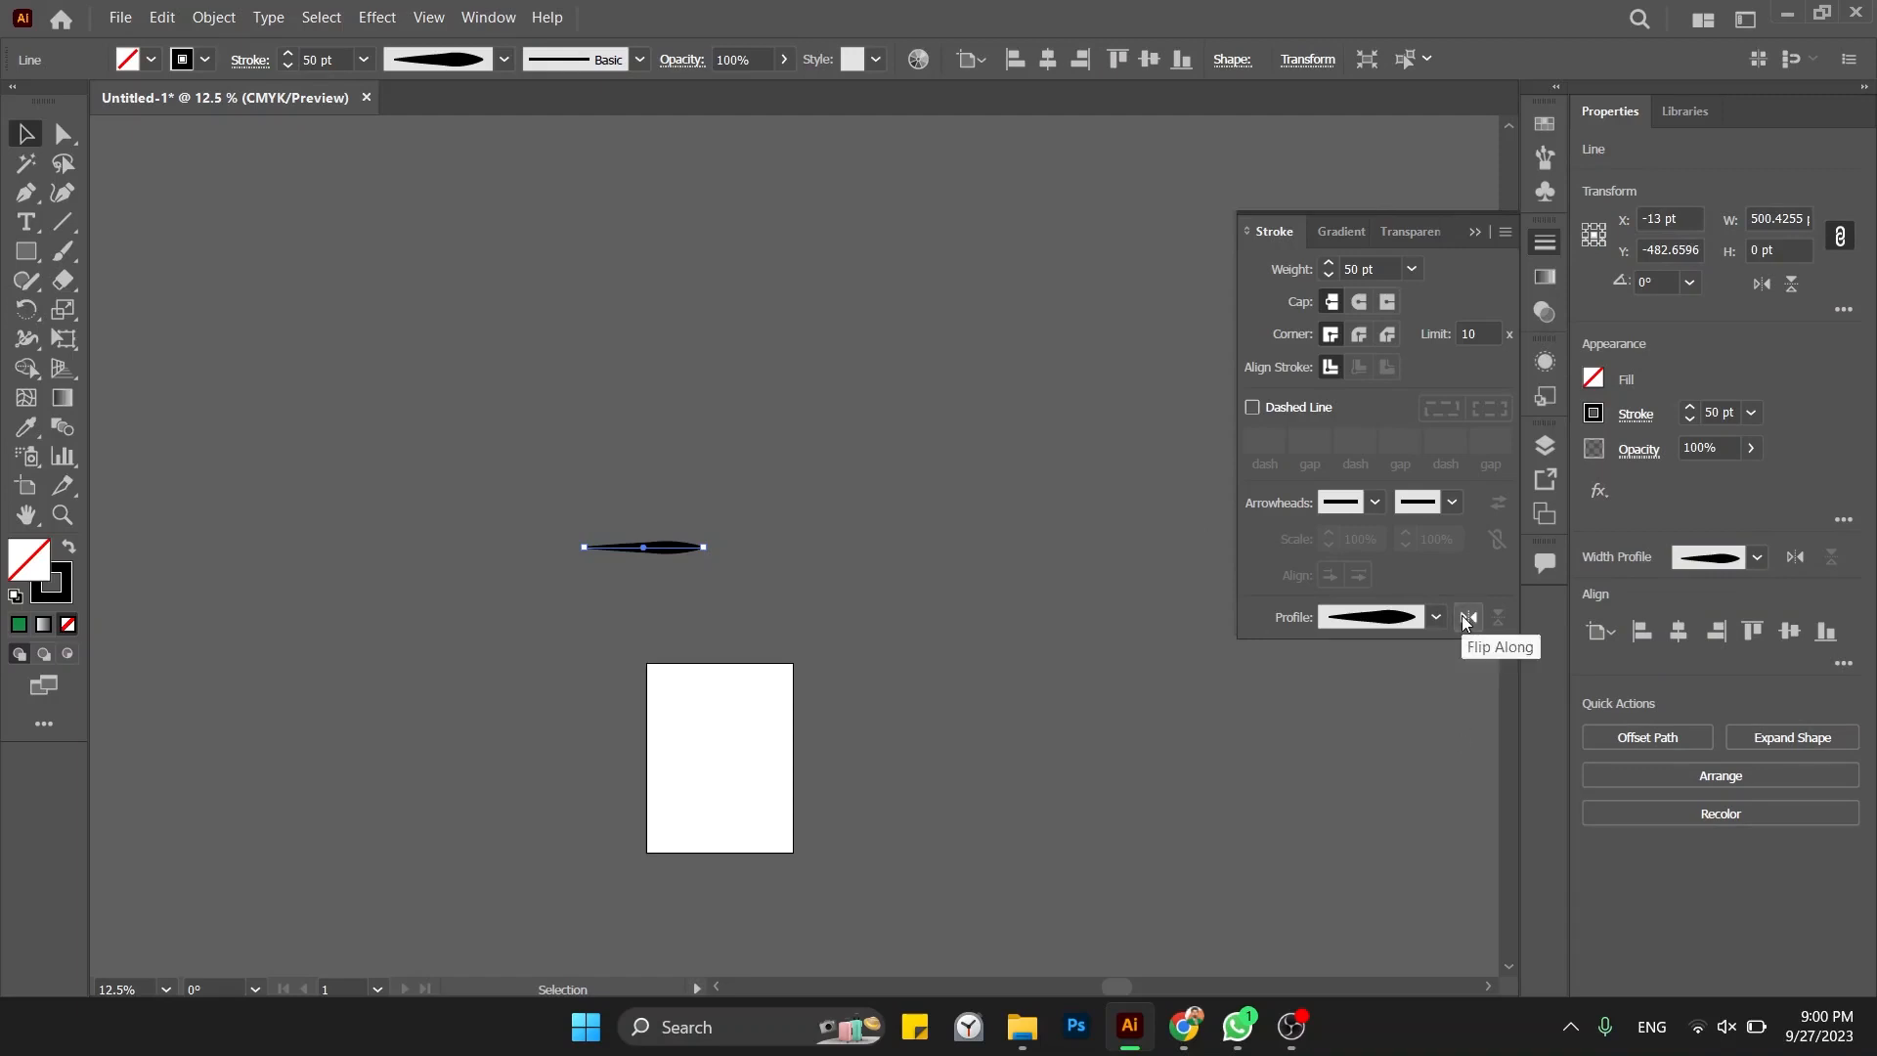
left_click(1464, 617)
left_click(1463, 614)
left_click(1463, 614)
left_click(1462, 614)
left_click(1462, 614)
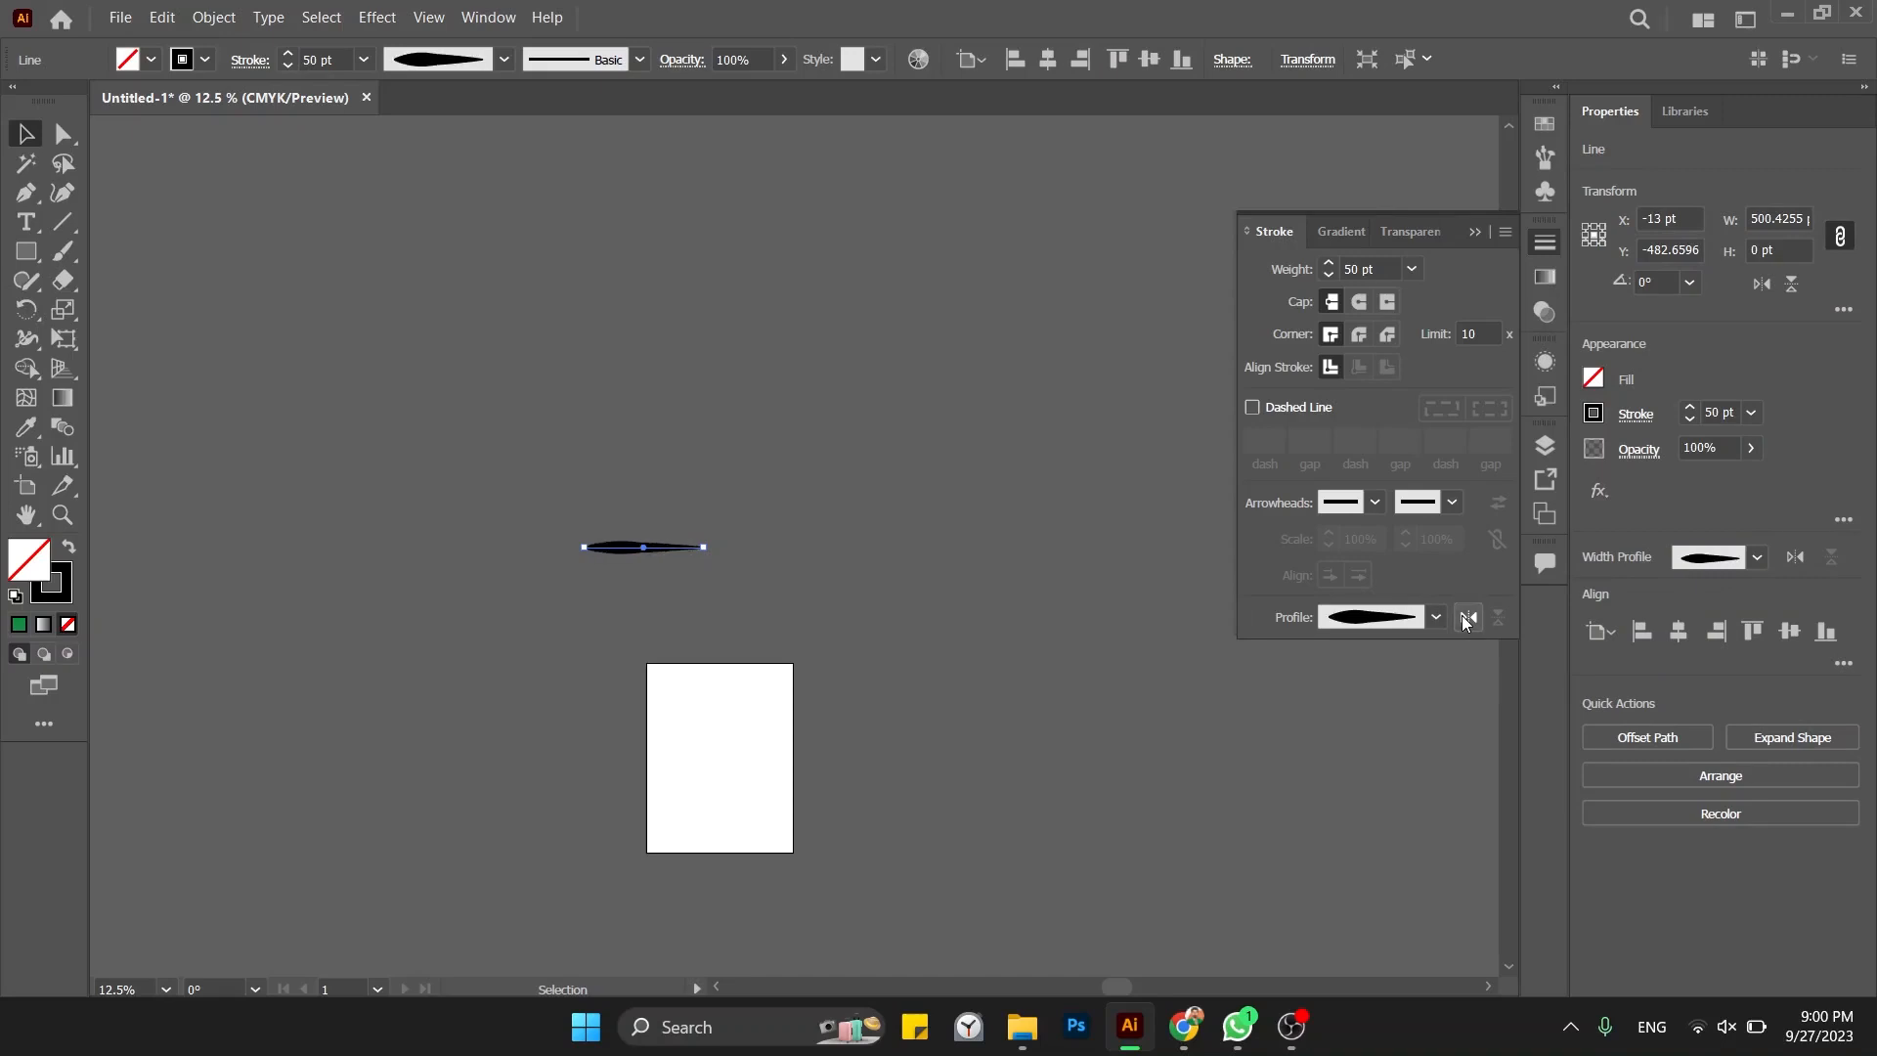
left_click(1463, 614)
left_click(1462, 614)
left_click(1463, 614)
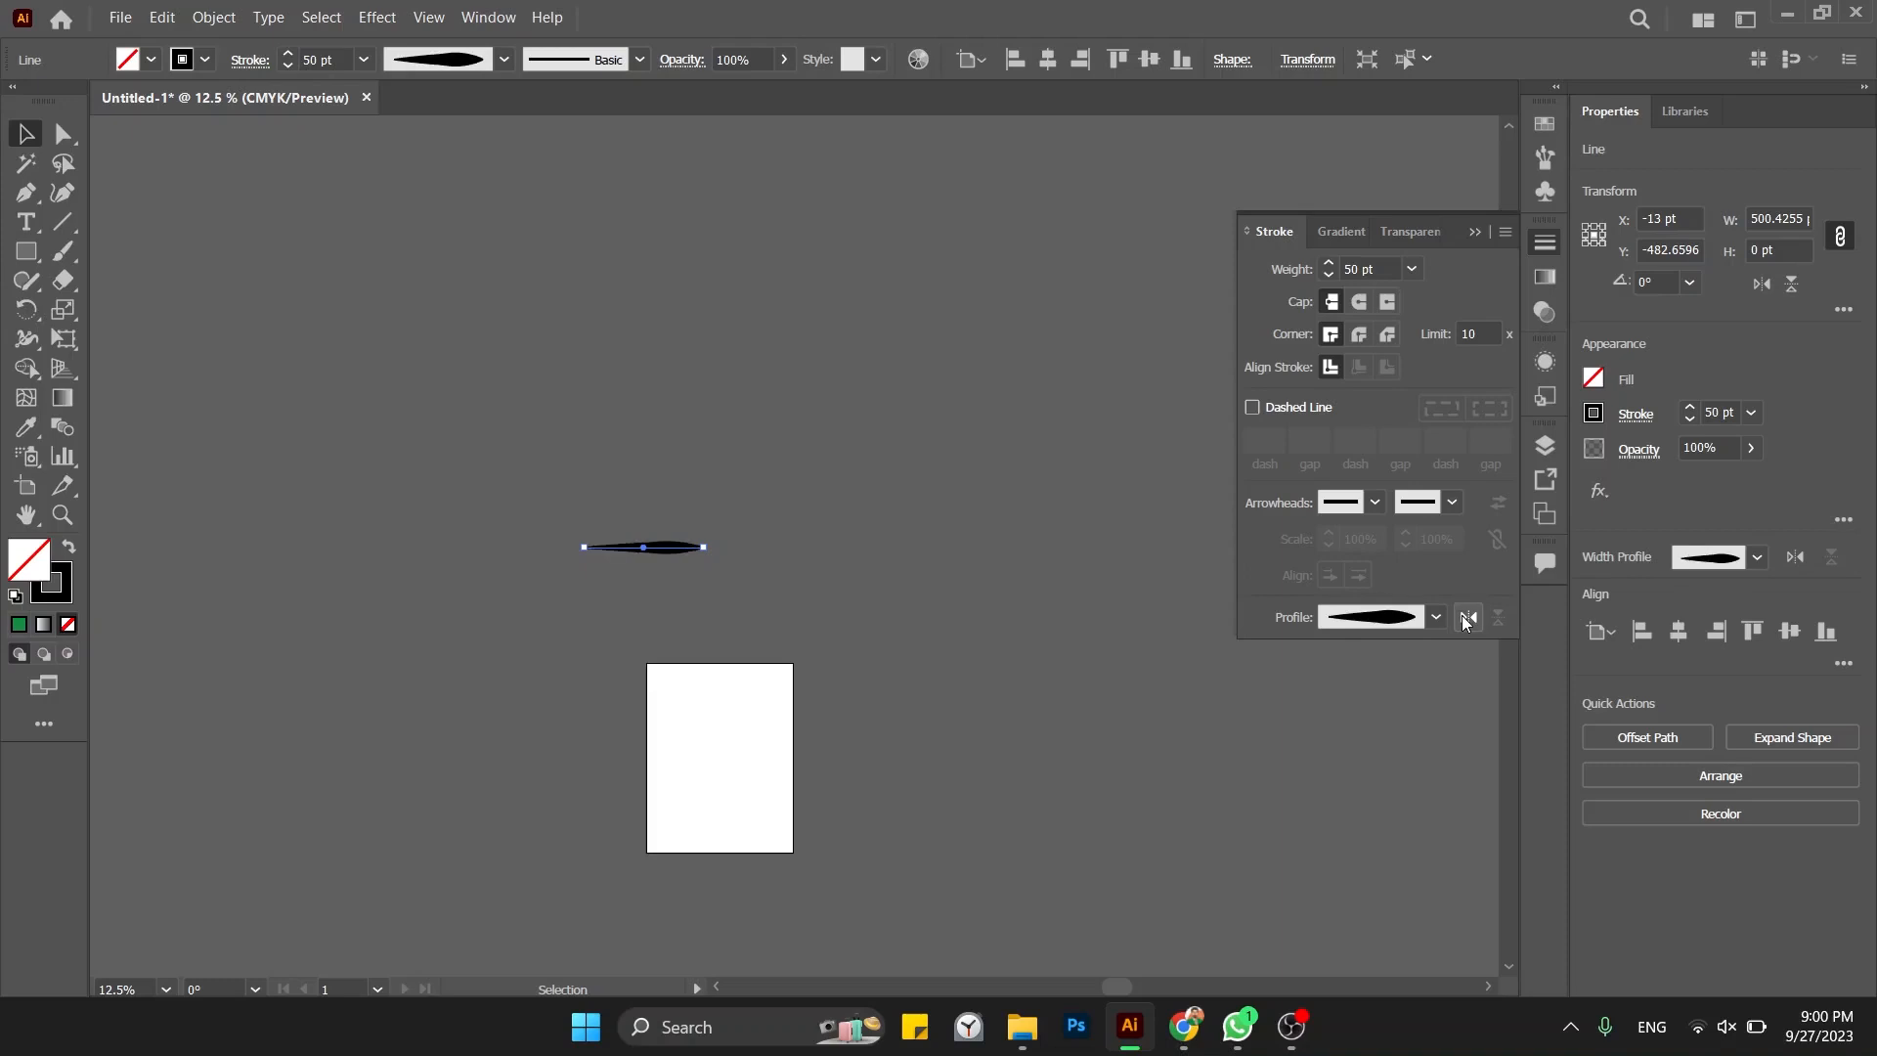